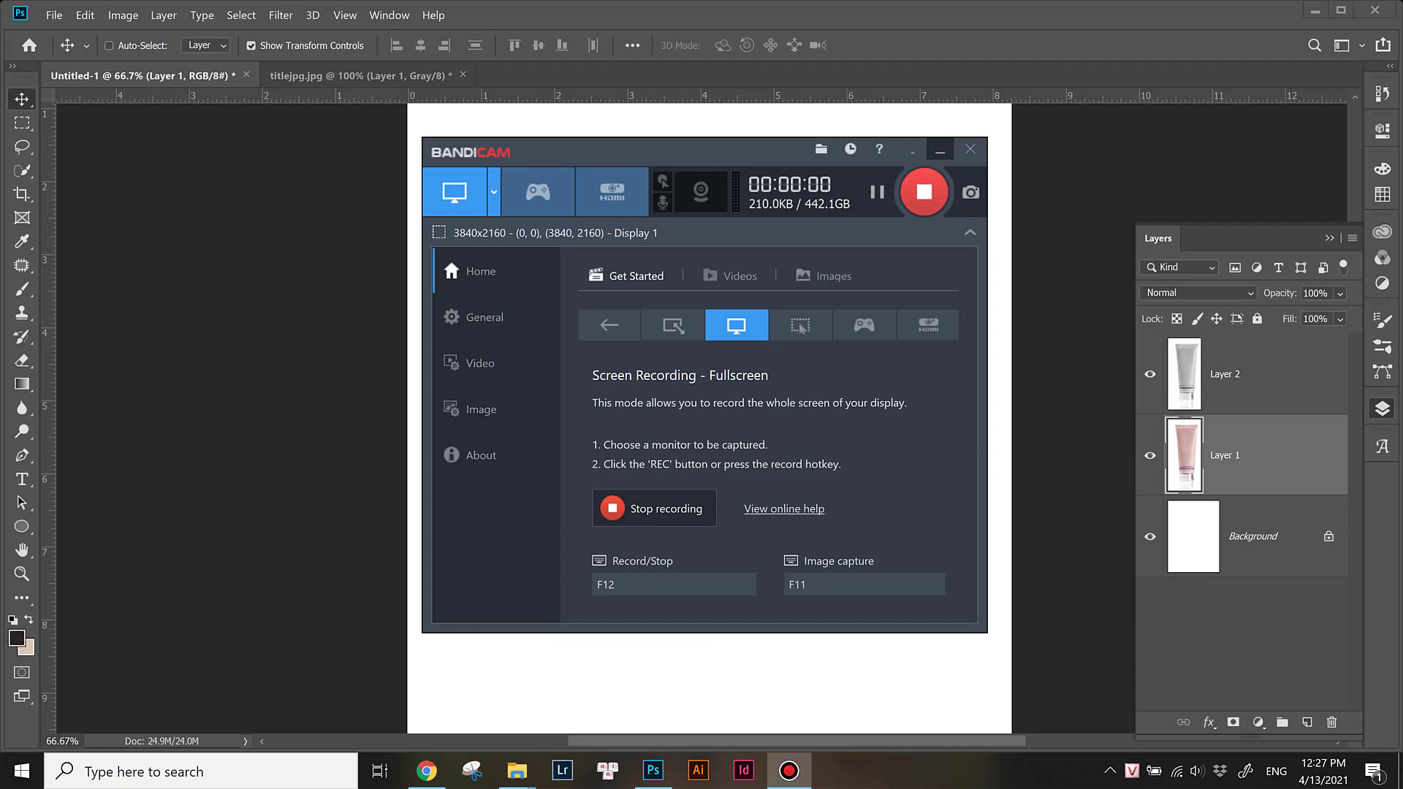
Step: View at 100% and draw a tall rectangular selection right of the tube
key("ctrl+1")
left_click(1381, 409)
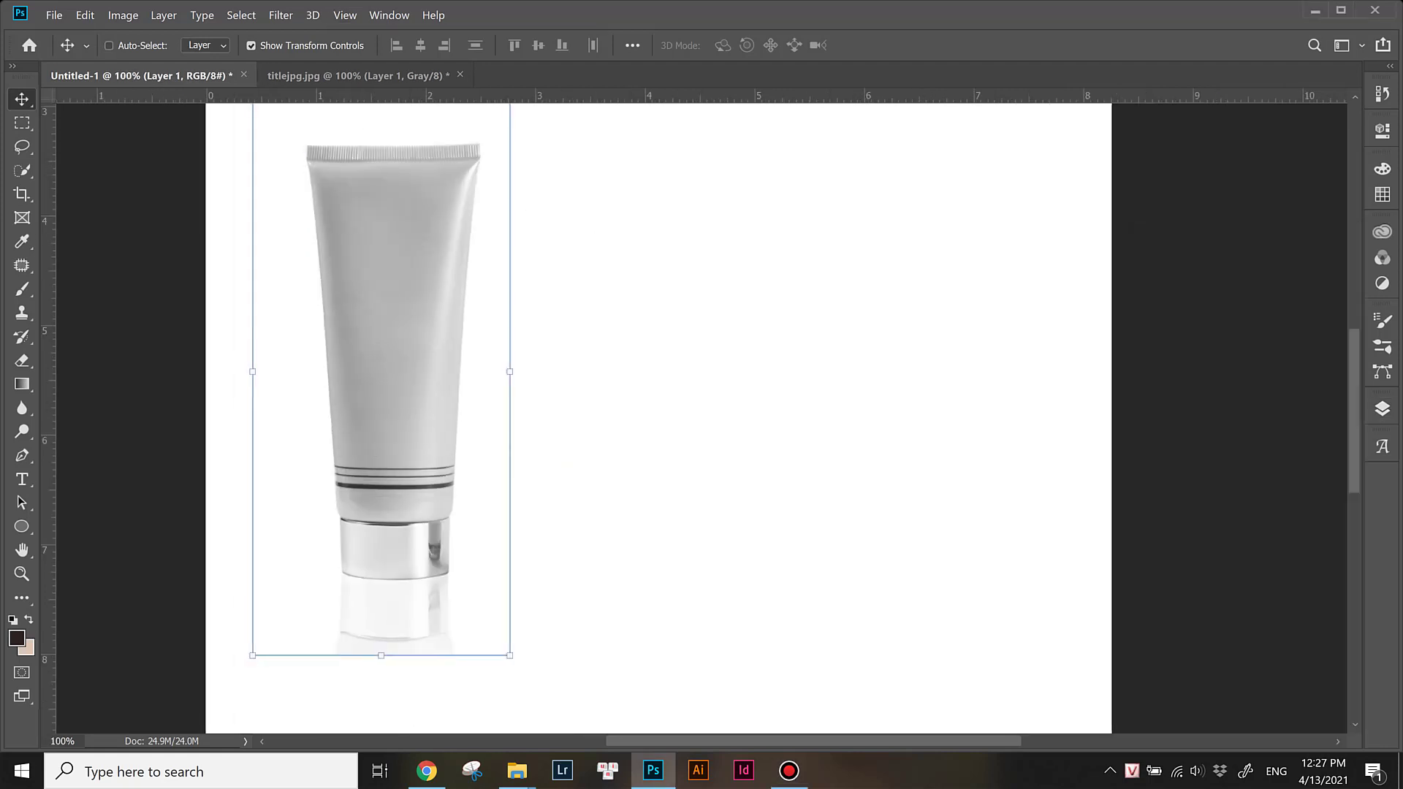
left_click(22, 122)
left_click(80, 117)
mouse_move(708, 137)
left_mouse_down()
mouse_move(792, 521)
mouse_move(852, 523)
left_mouse_up()
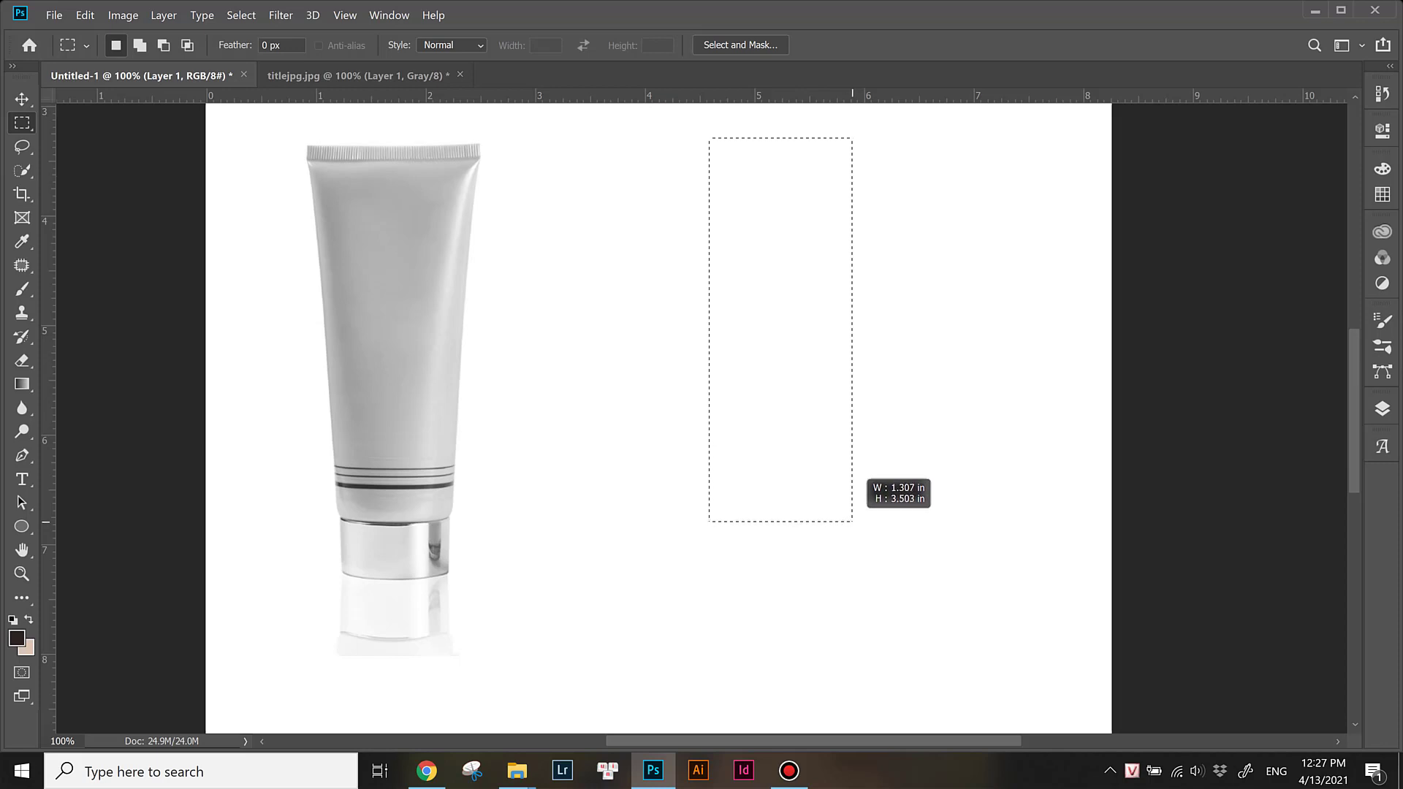
left_click_drag(852, 523, 851, 516)
Step: Fill the selection with sampled grey on a new Layer 3, then deselect
key("i")
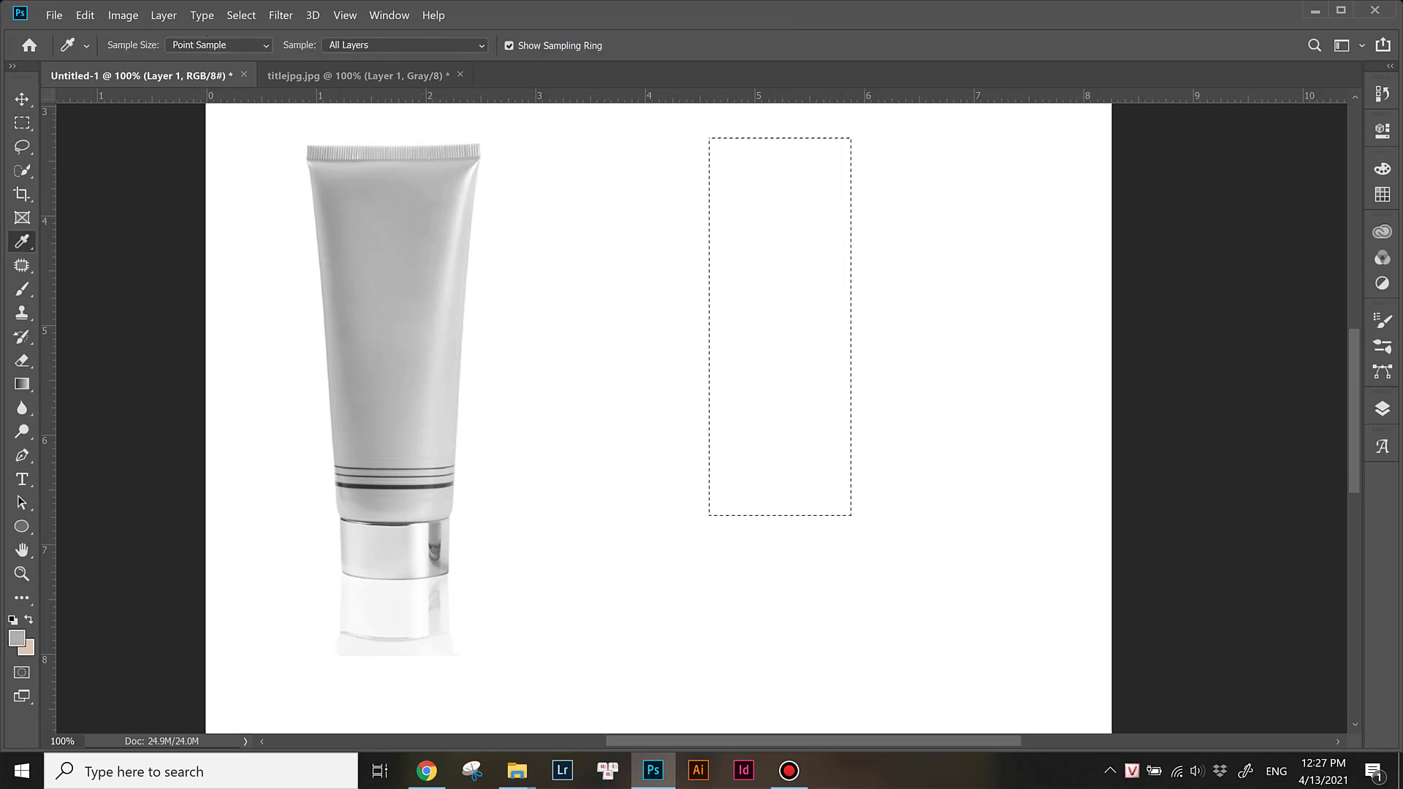
key("F7")
key("alt+bracketleft")
key("ctrl+shift+alt+n")
key("alt+BackSpace")
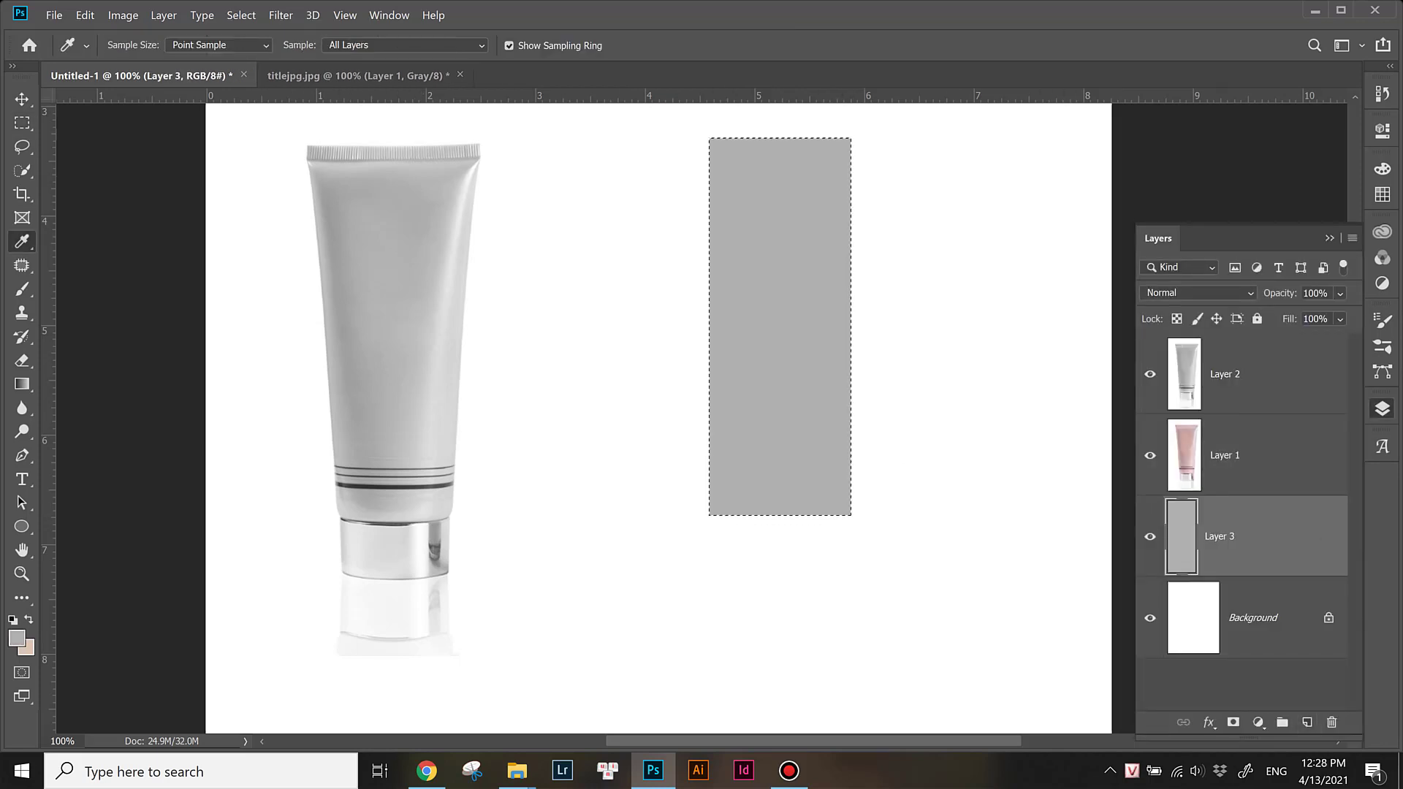
key("ctrl+d")
Step: Add a dark grey backdrop Layer 4 above Background, then reselect Layer 3
key("alt+bracketleft")
key("ctrl+shift+alt+n")
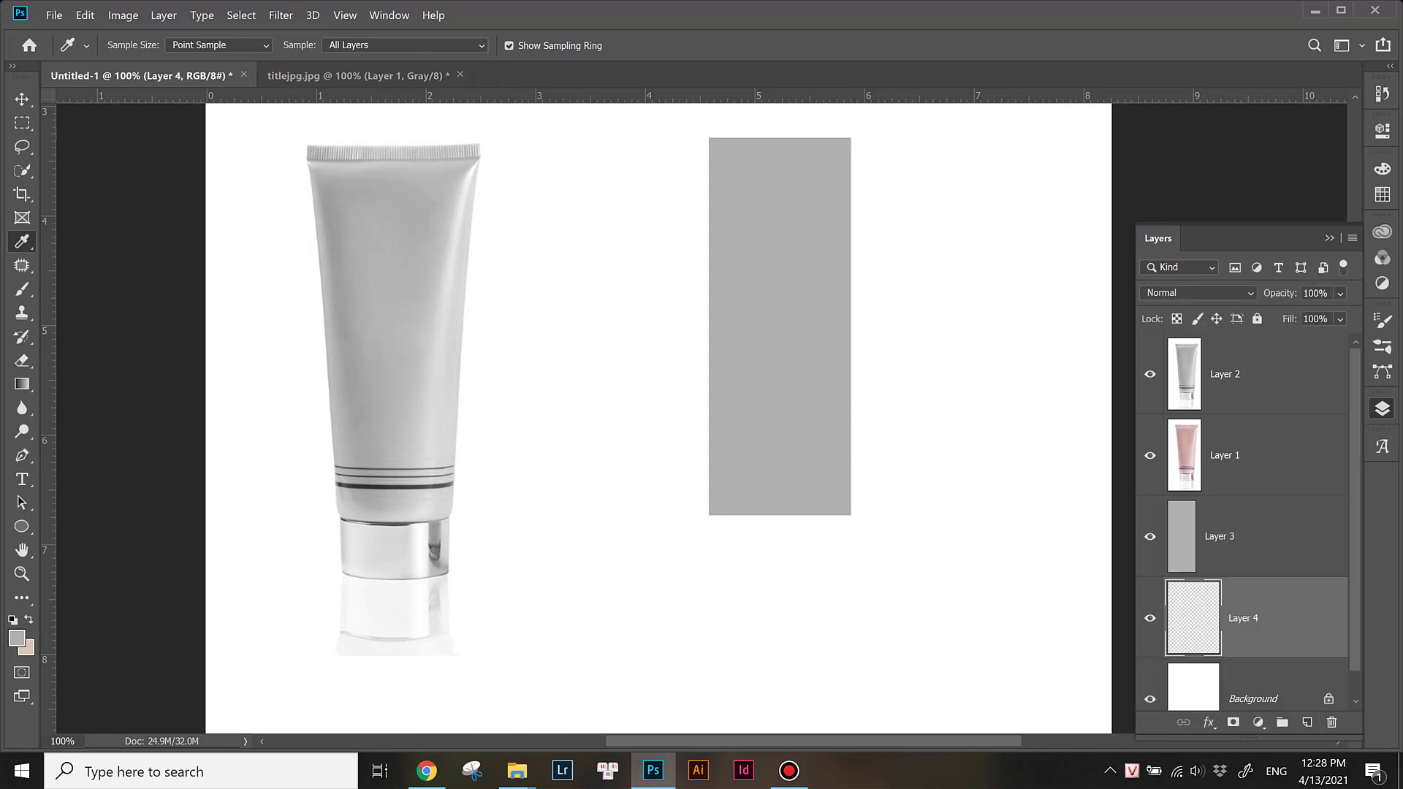
left_click(16, 638)
key("Return")
key("alt+BackSpace")
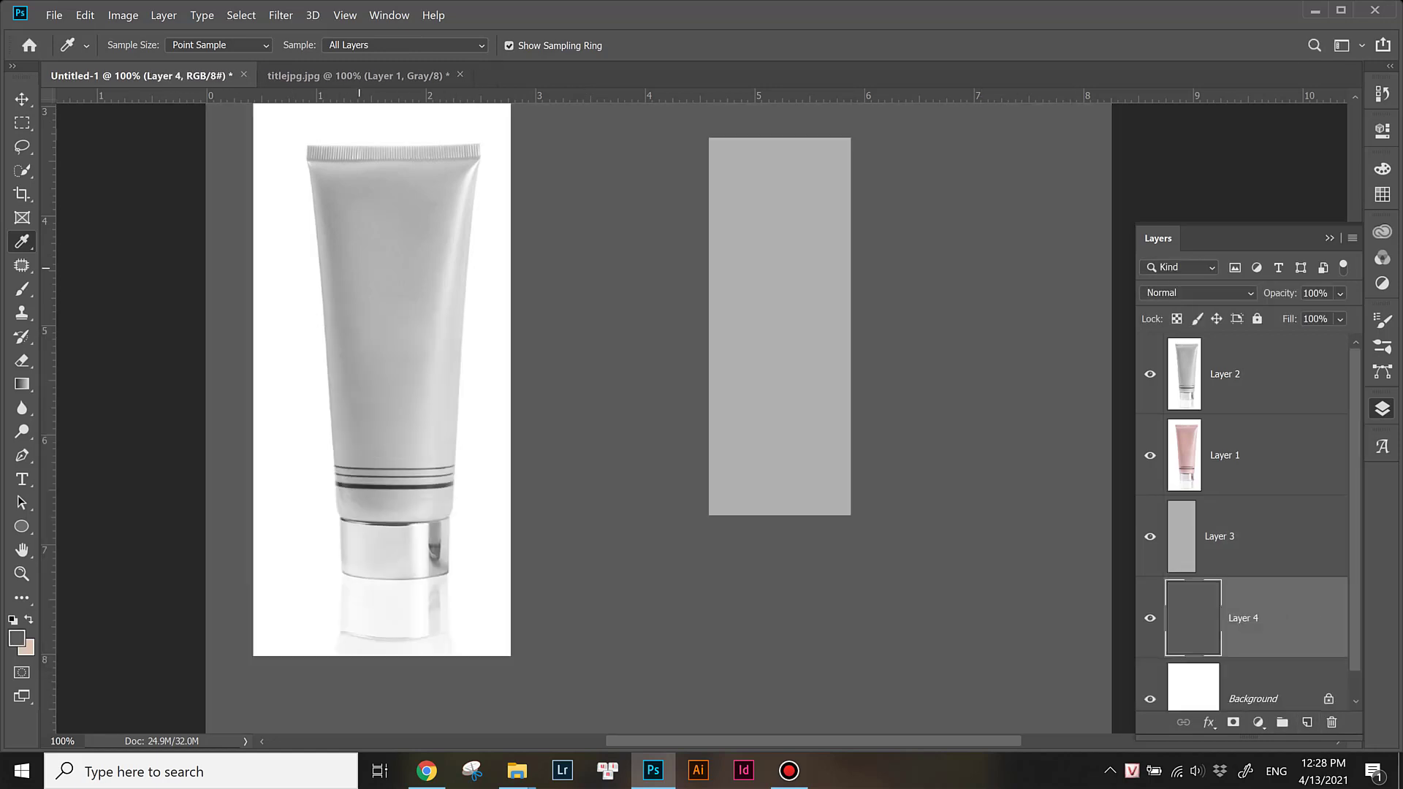
scroll(511, 416, "up", 1)
key("alt+bracketright")
key("ctrl+t")
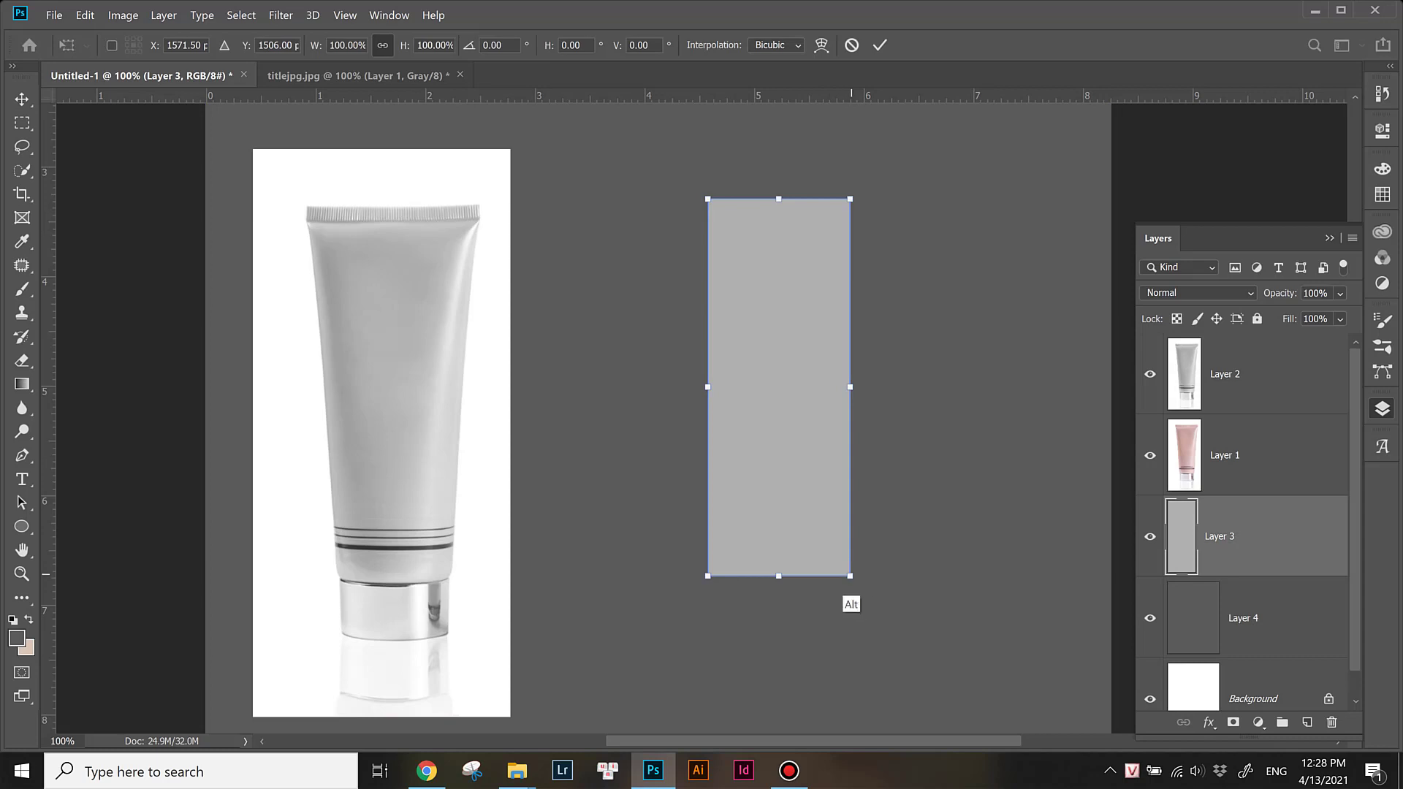
Step: Pull the bottom corners inward so the rectangle tapers, wider at top, and commit
left_click_drag(850, 576, 832, 575)
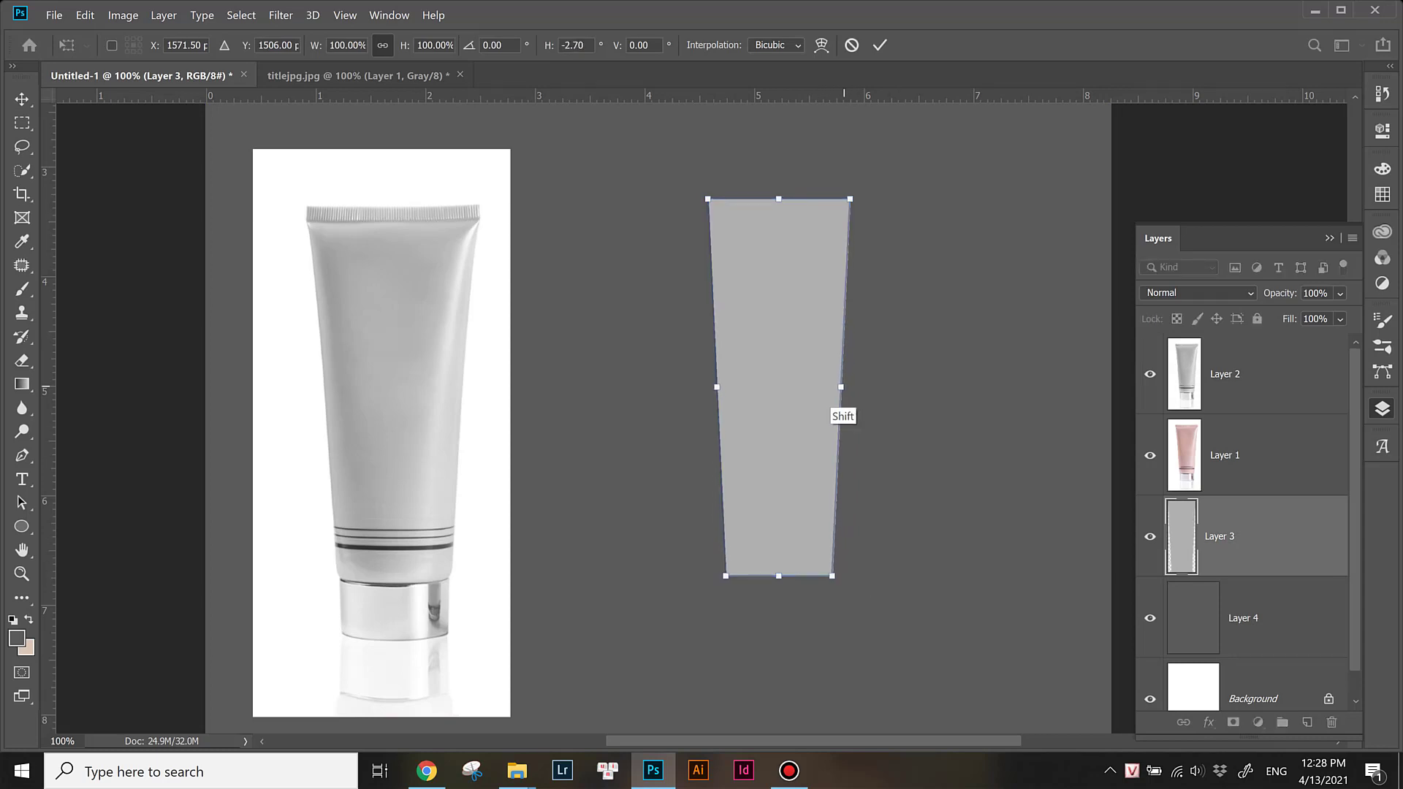
left_click_drag(841, 387, 861, 390)
key("Return")
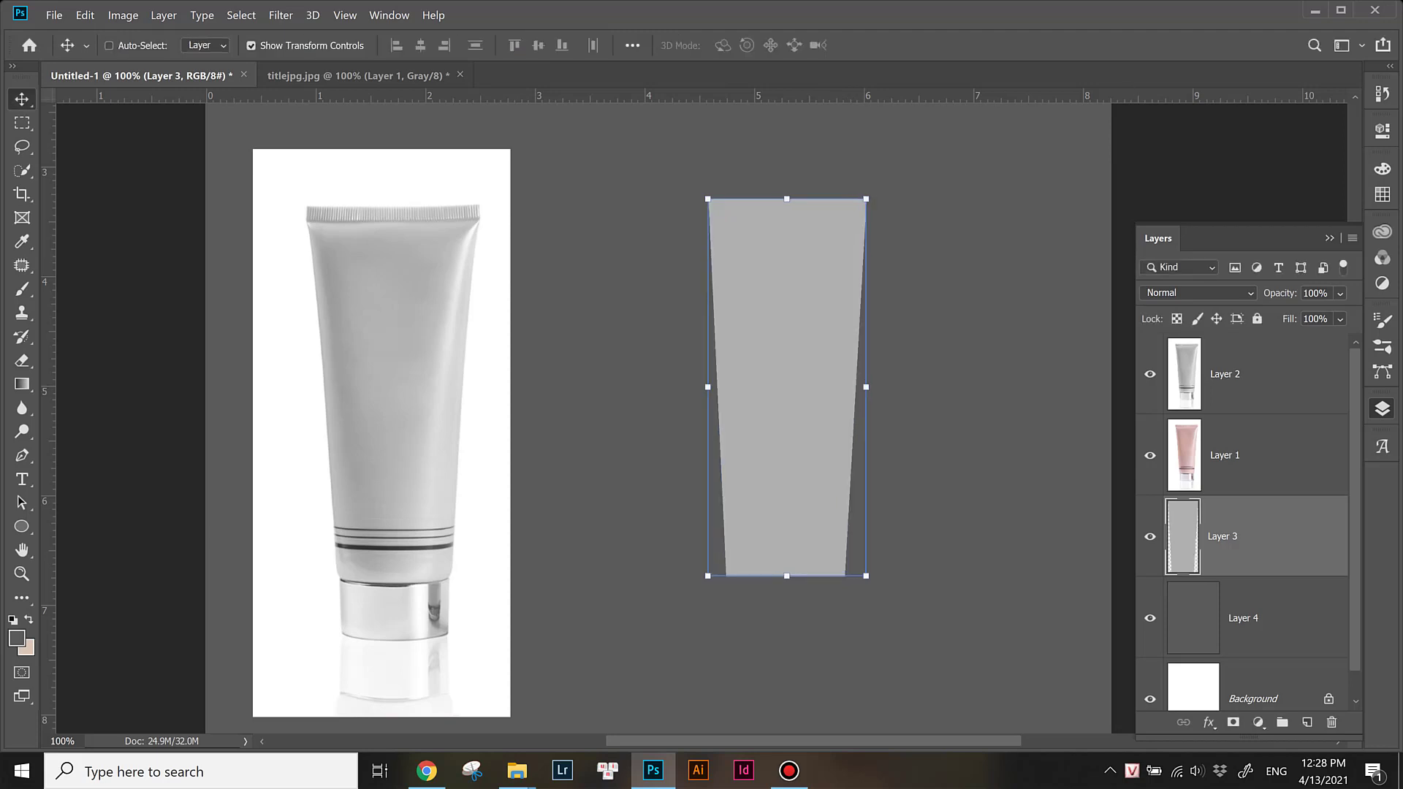
key("alt+bracketright")
Step: Reselect Layer 3, zoom in, and set the Eraser size to 64 px
key("alt+bracketleft")
key("ctrl+plus")
key("ctrl+plus")
key("e")
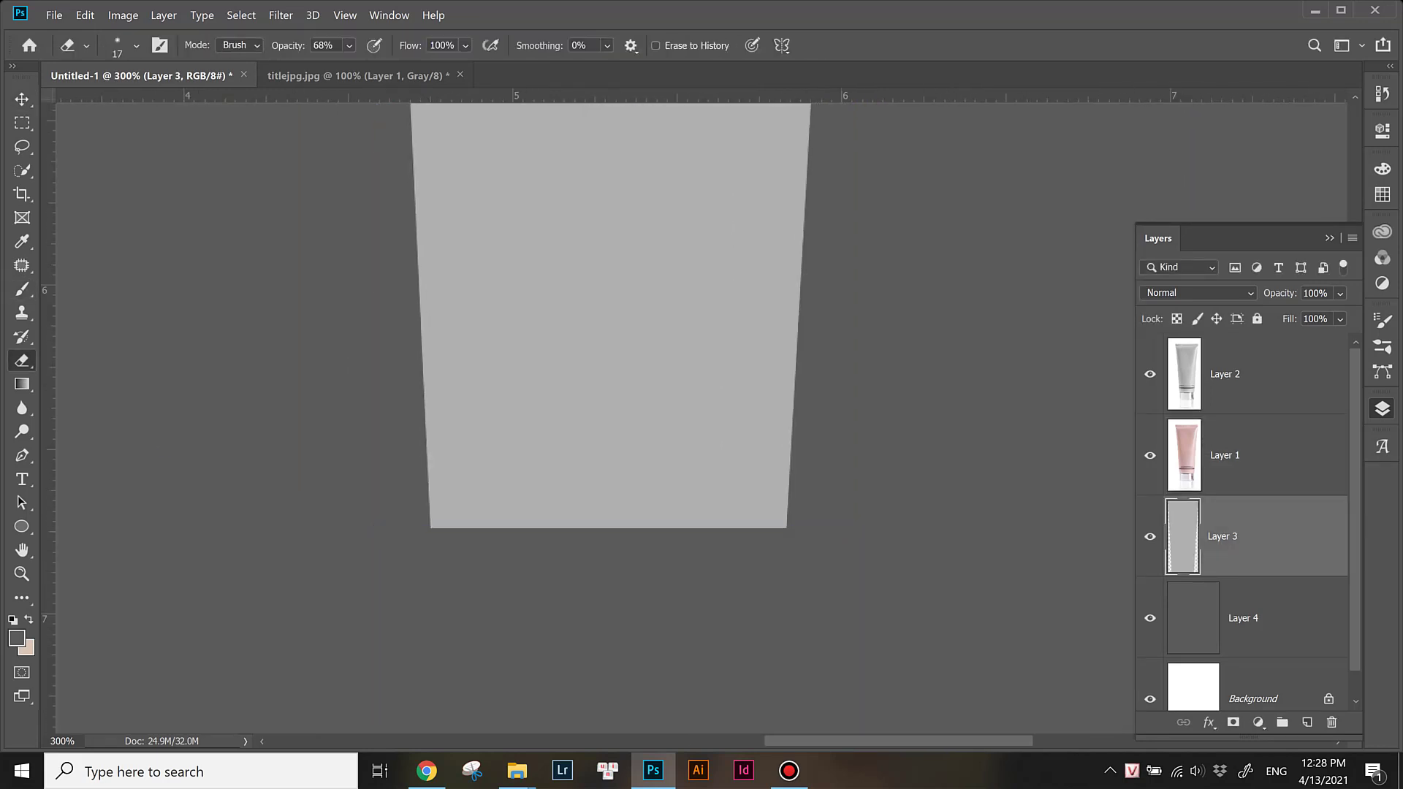
left_click(136, 46)
key("shift+Tab")
type("64")
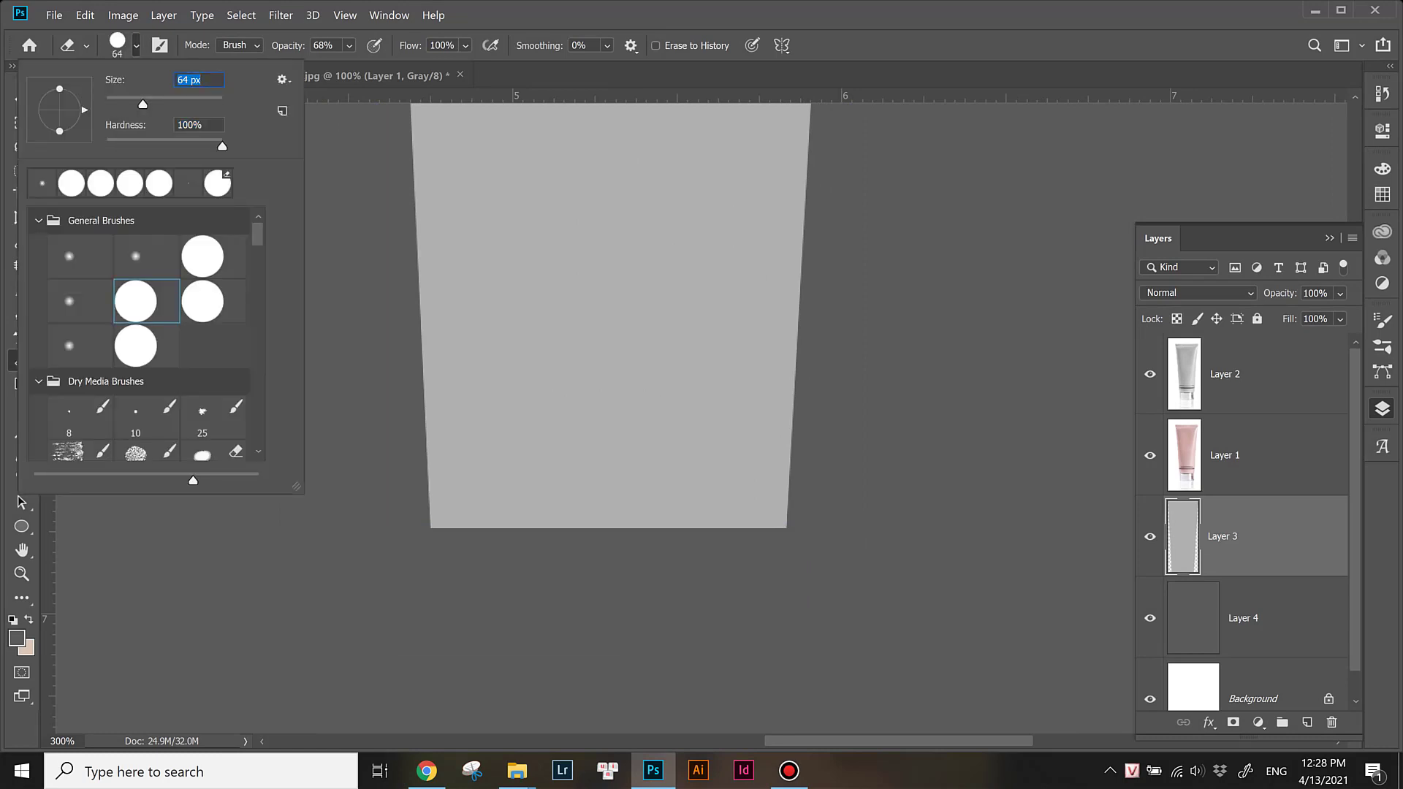
key("Return")
Step: Give the Eraser a hard round brush at 100% opacity
left_click(136, 45)
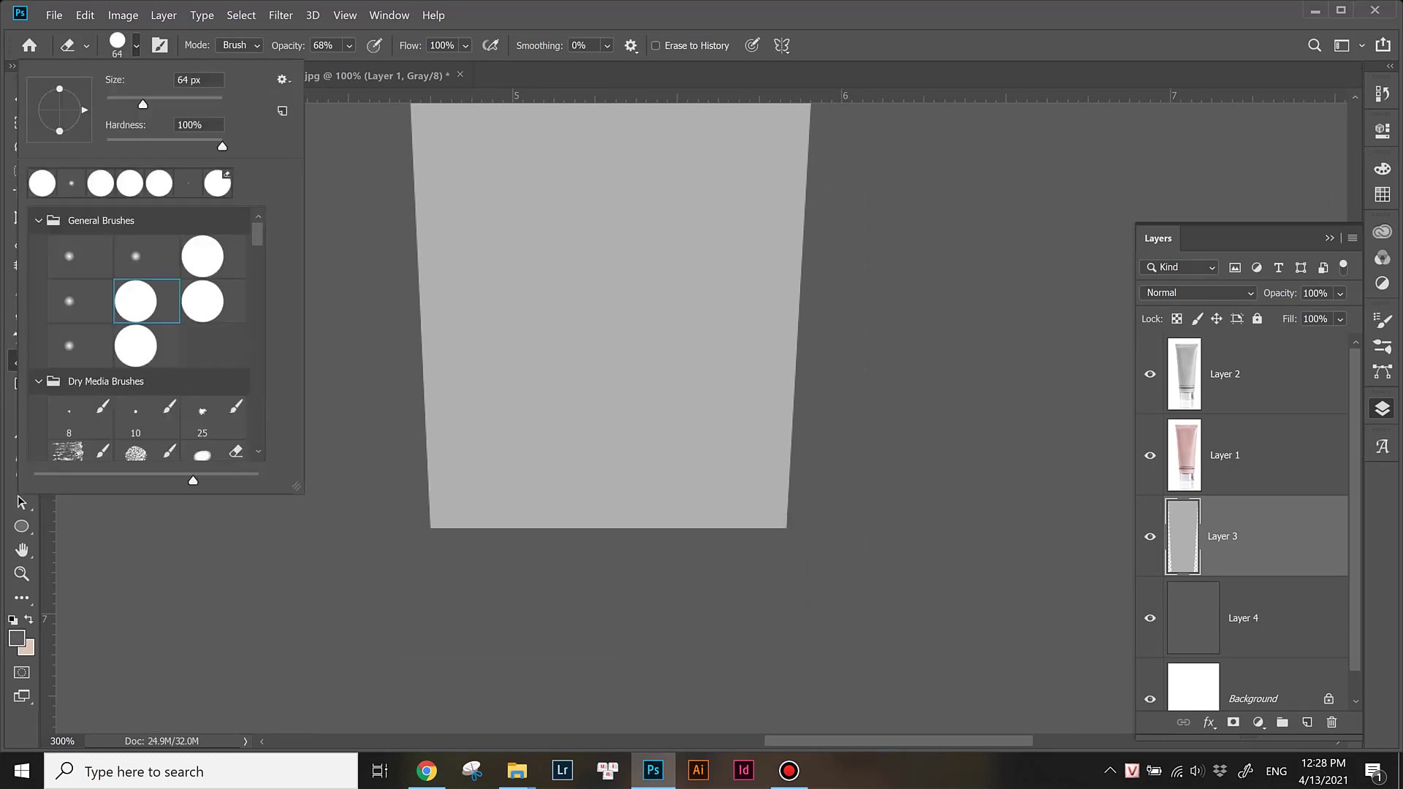
left_click(202, 256)
key("Return")
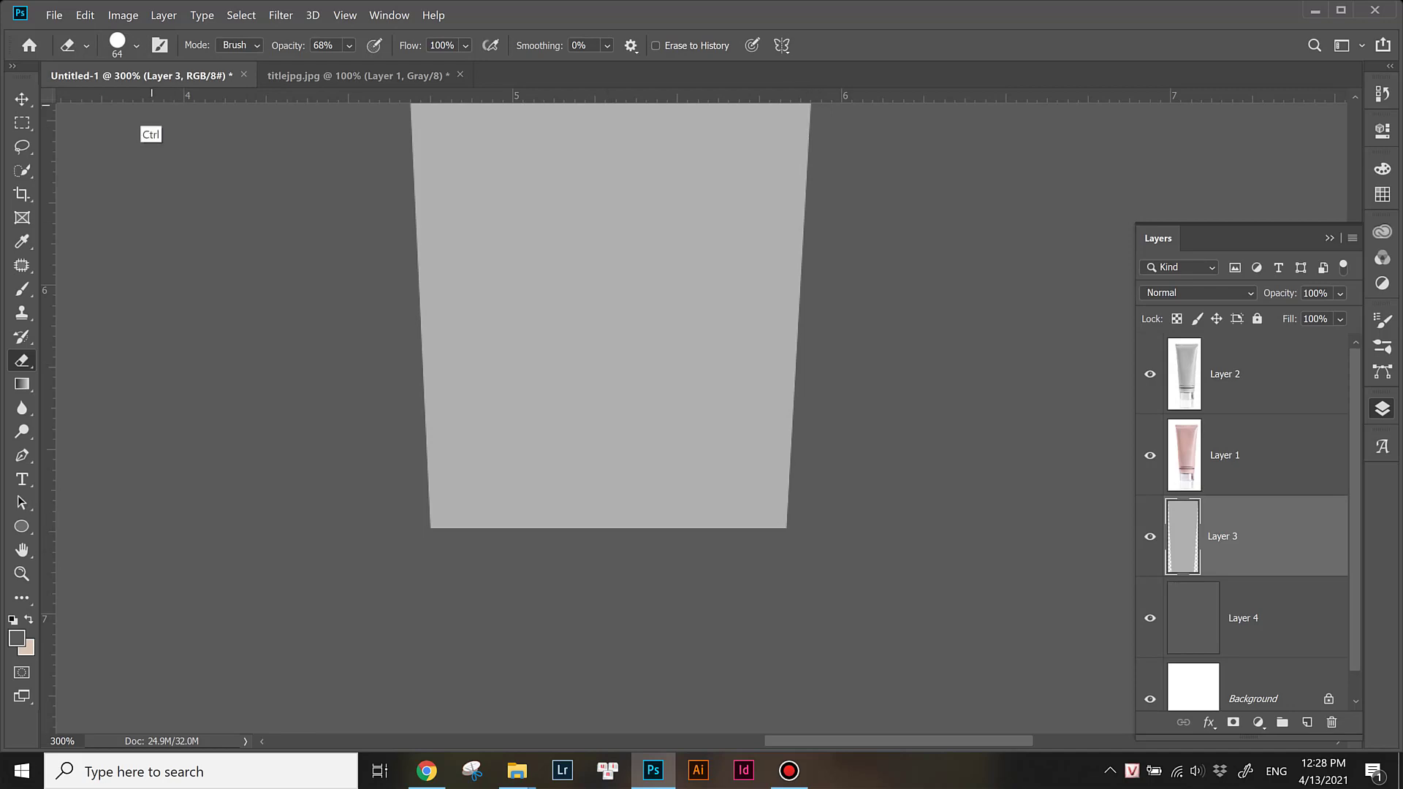
left_click(136, 45)
left_click(202, 301)
key("Return")
left_click(136, 46)
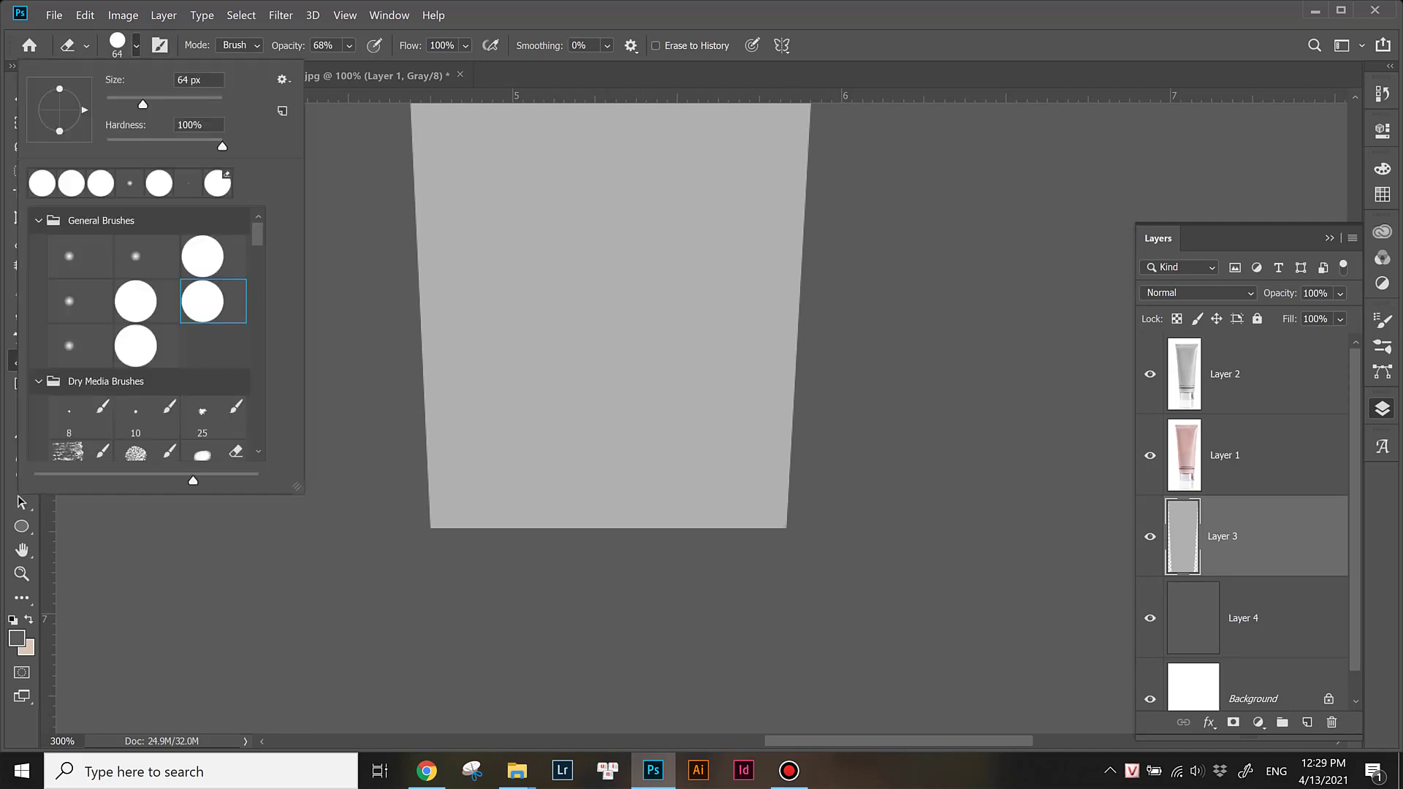
left_click(136, 345)
key("Return")
left_click(348, 46)
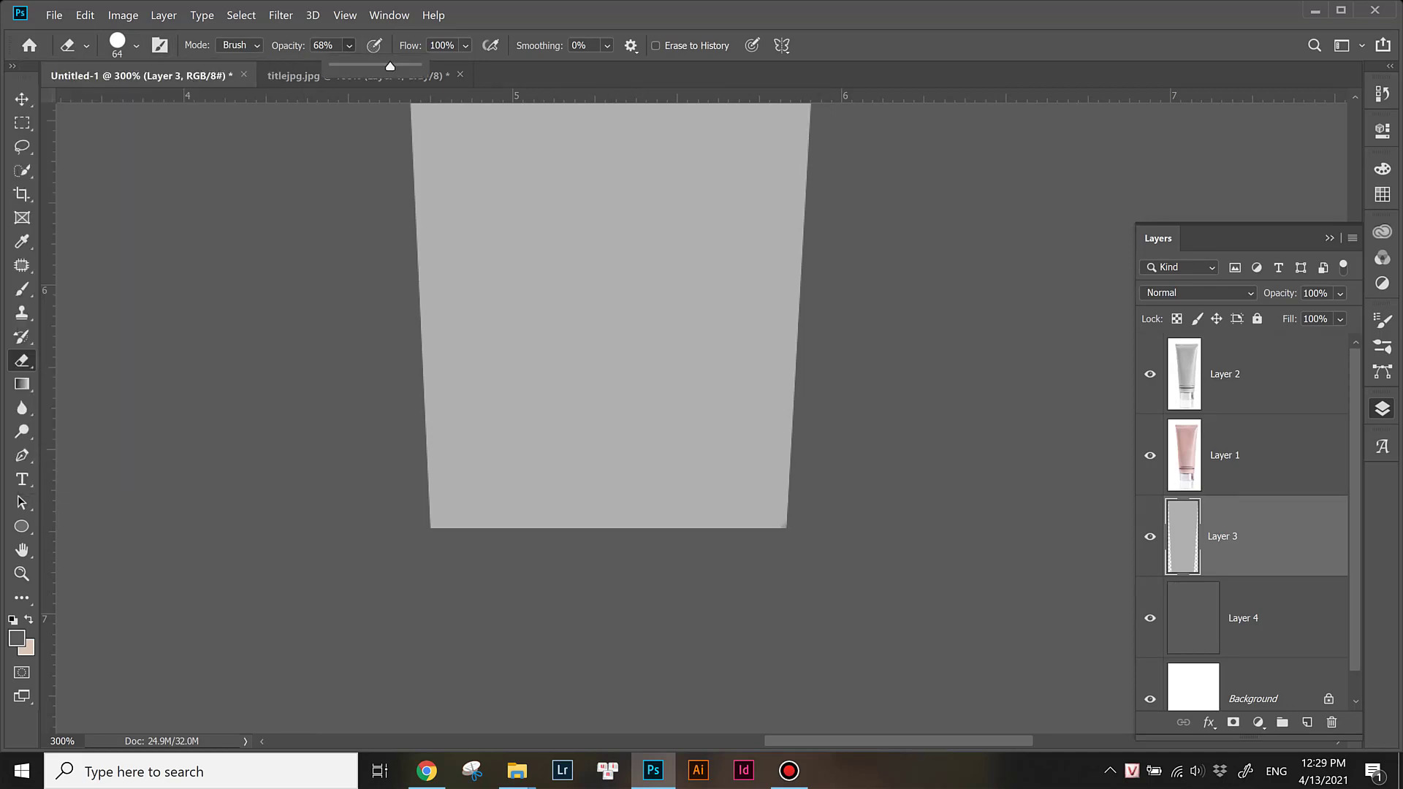
key("Return")
Step: Round the trapezoid's bottom corners, zooming out to compare with the tube photo
left_click(136, 45)
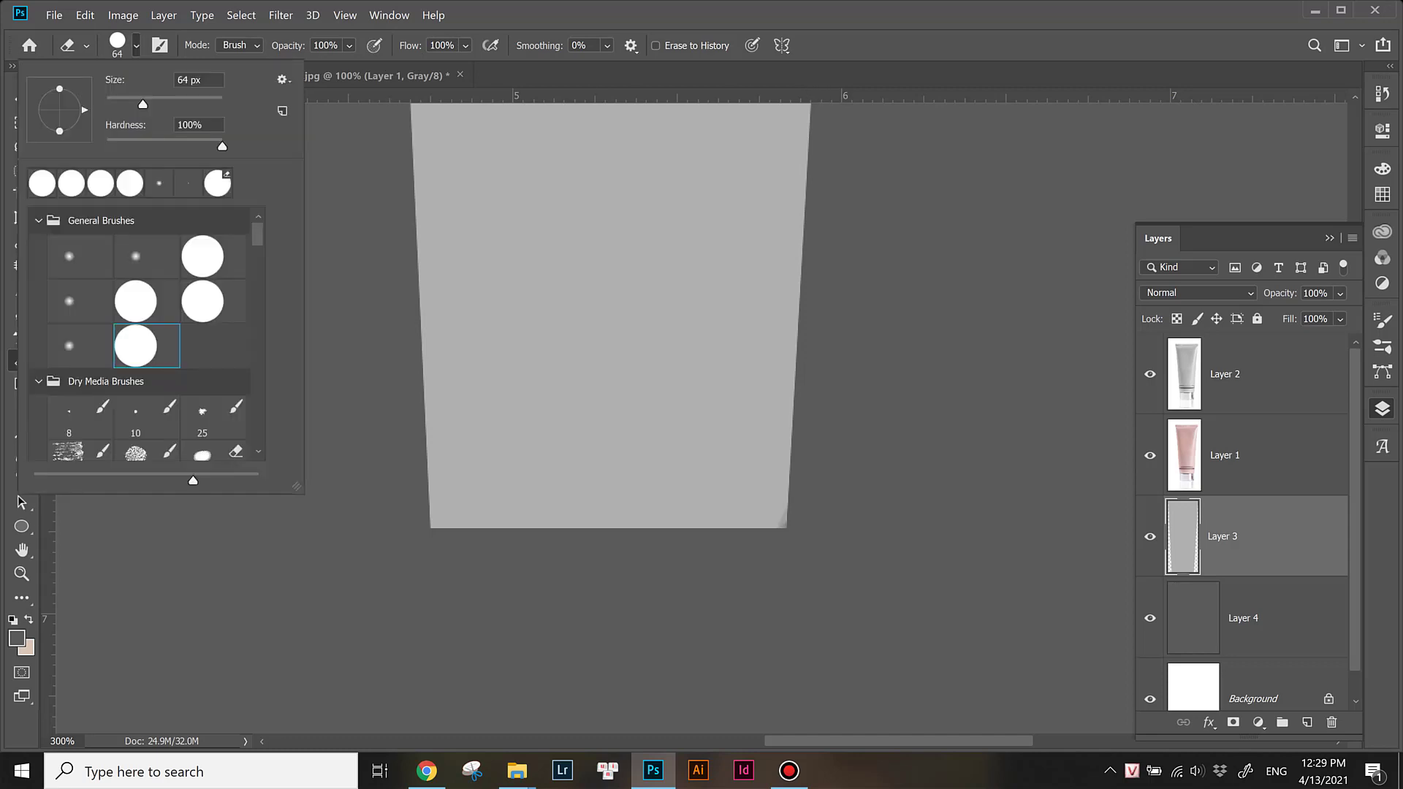
key("Return")
left_click(136, 45)
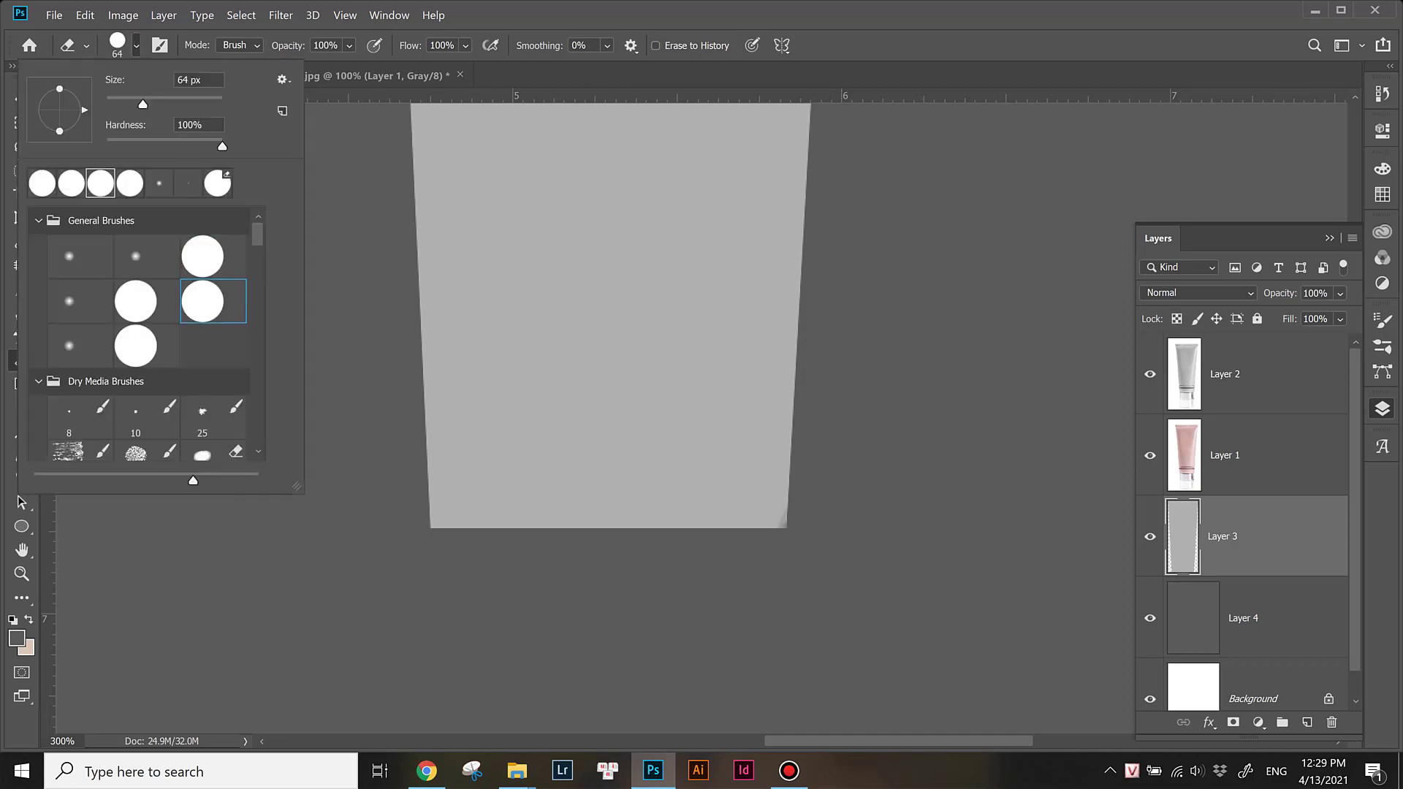
key("Return")
left_click(136, 45)
key("Return")
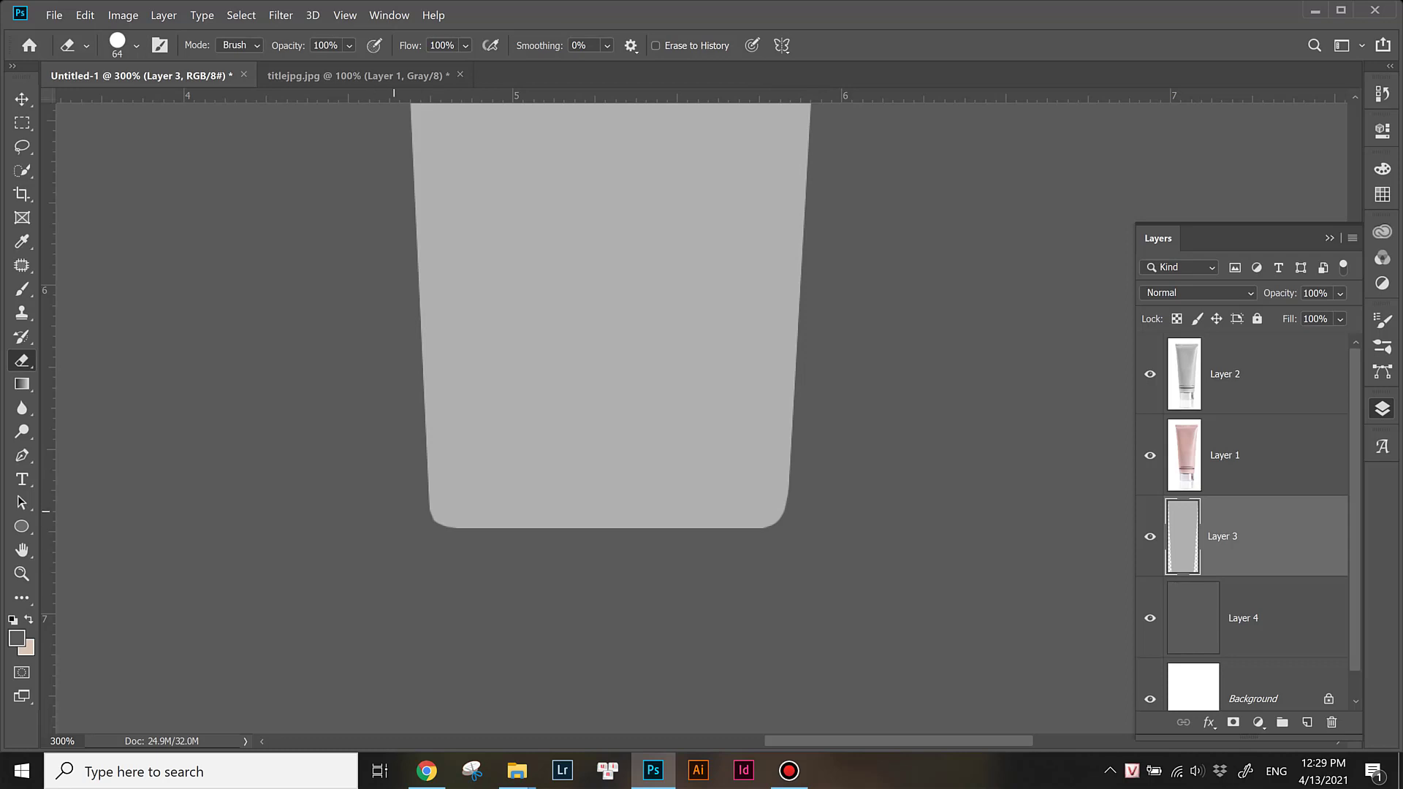
key("ctrl+minus")
key("ctrl+minus")
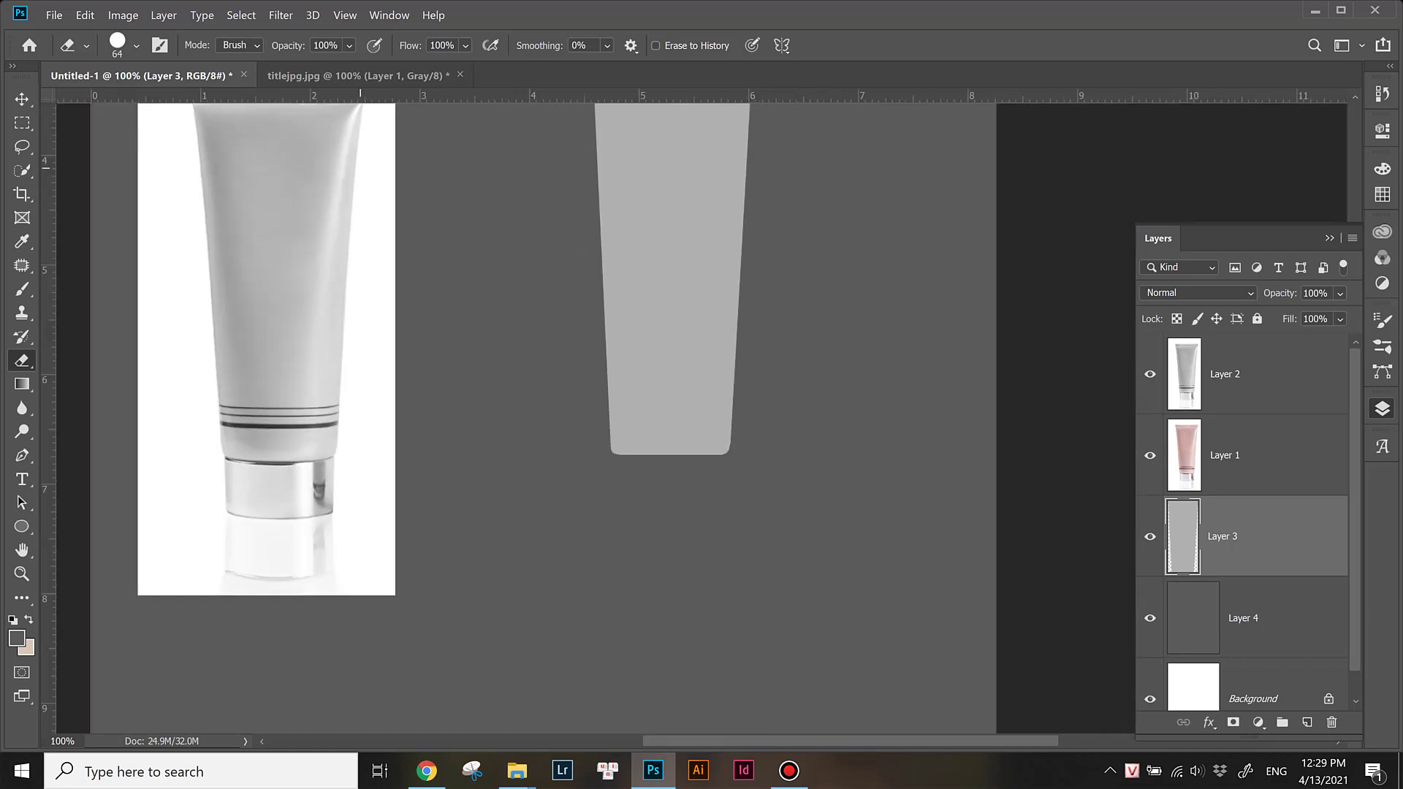
key("ctrl+plus")
key("ctrl+plus")
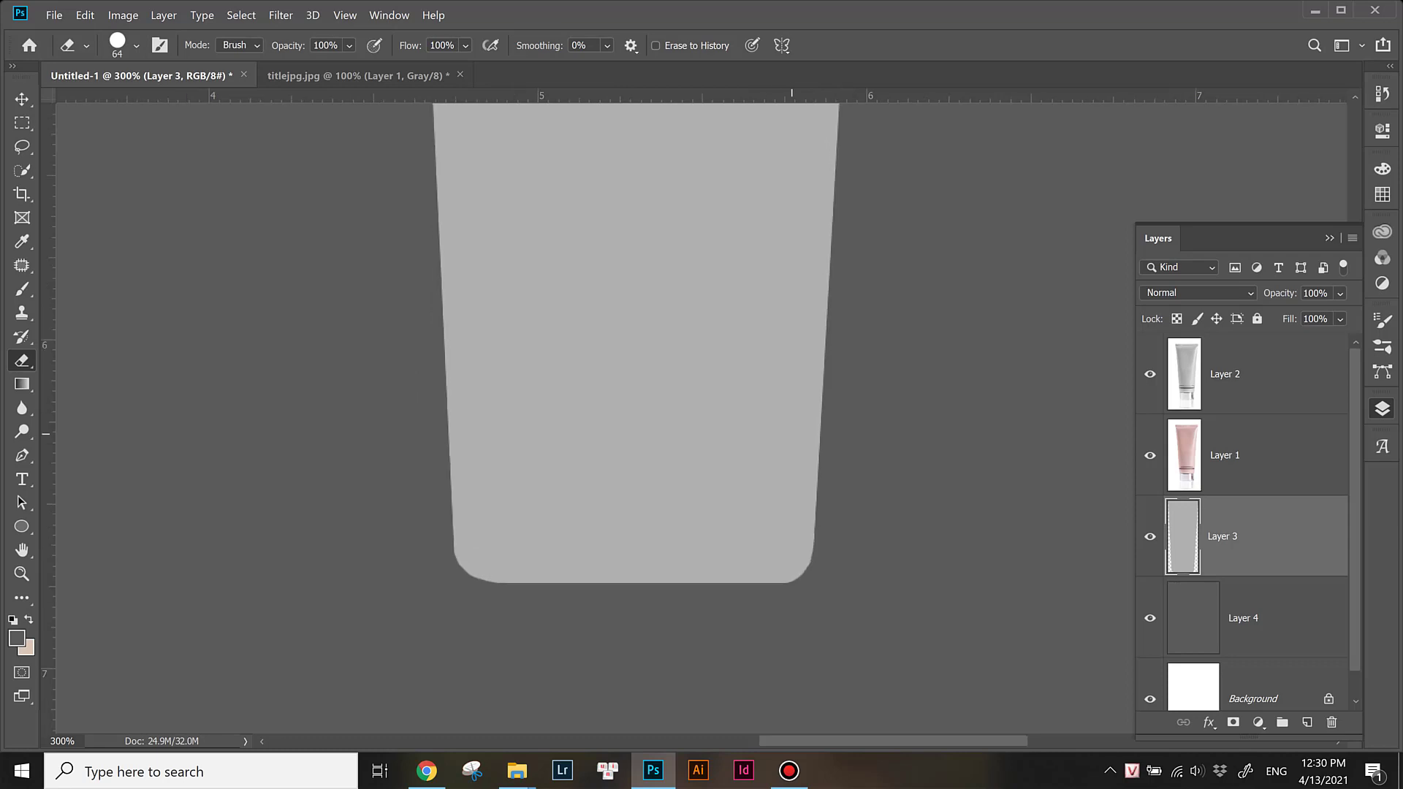
Step: Warp the shape's top and bottom edges into gentle curves, then duplicate it slightly offset
key("v")
key("ctrl+t")
left_click(821, 45)
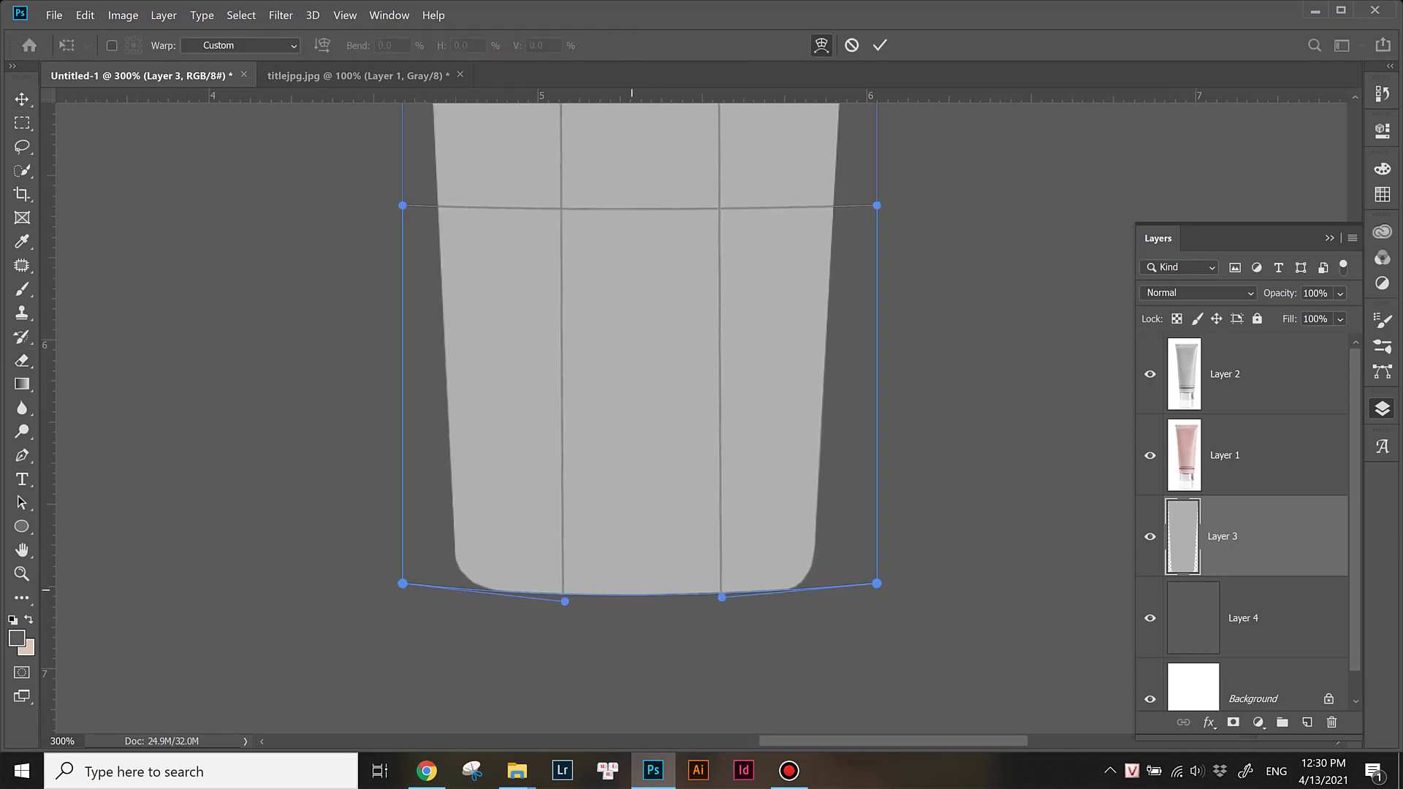
key("ctrl+minus")
key("ctrl+minus")
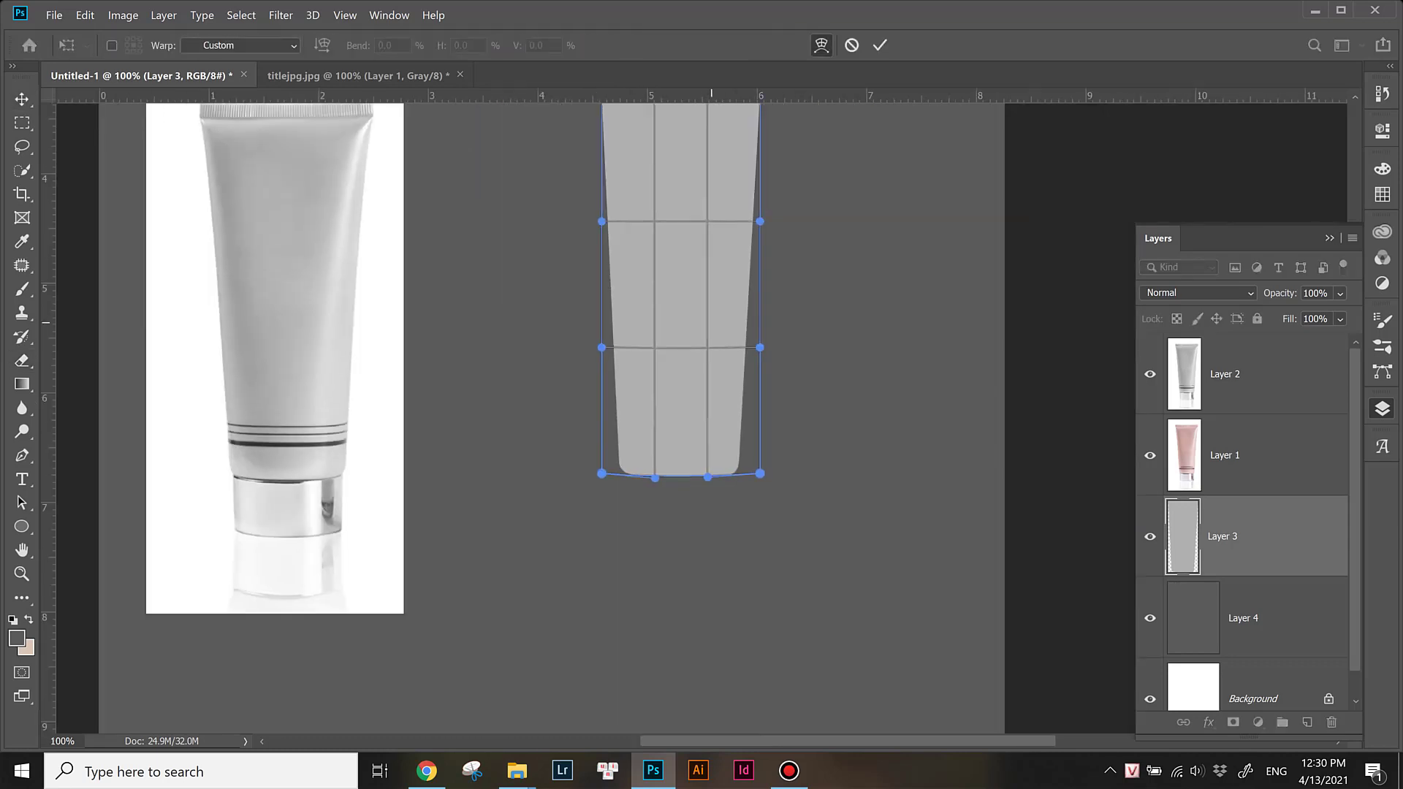
scroll(679, 365, "up", 2)
scroll(680, 366, "up", 4)
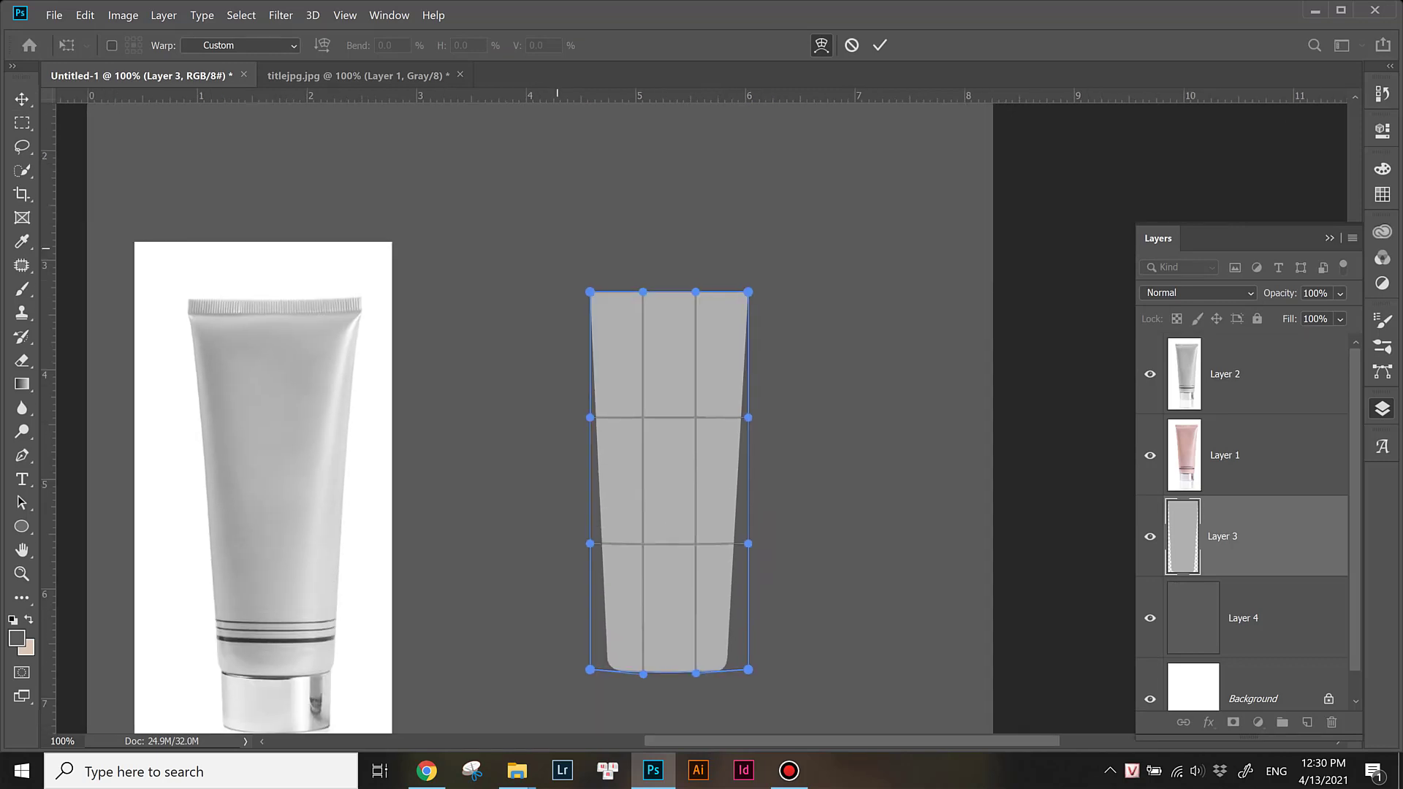
key("ctrl+plus")
left_click_drag(635, 166, 733, 280)
key("Return")
left_click_drag(760, 340, 759, 381)
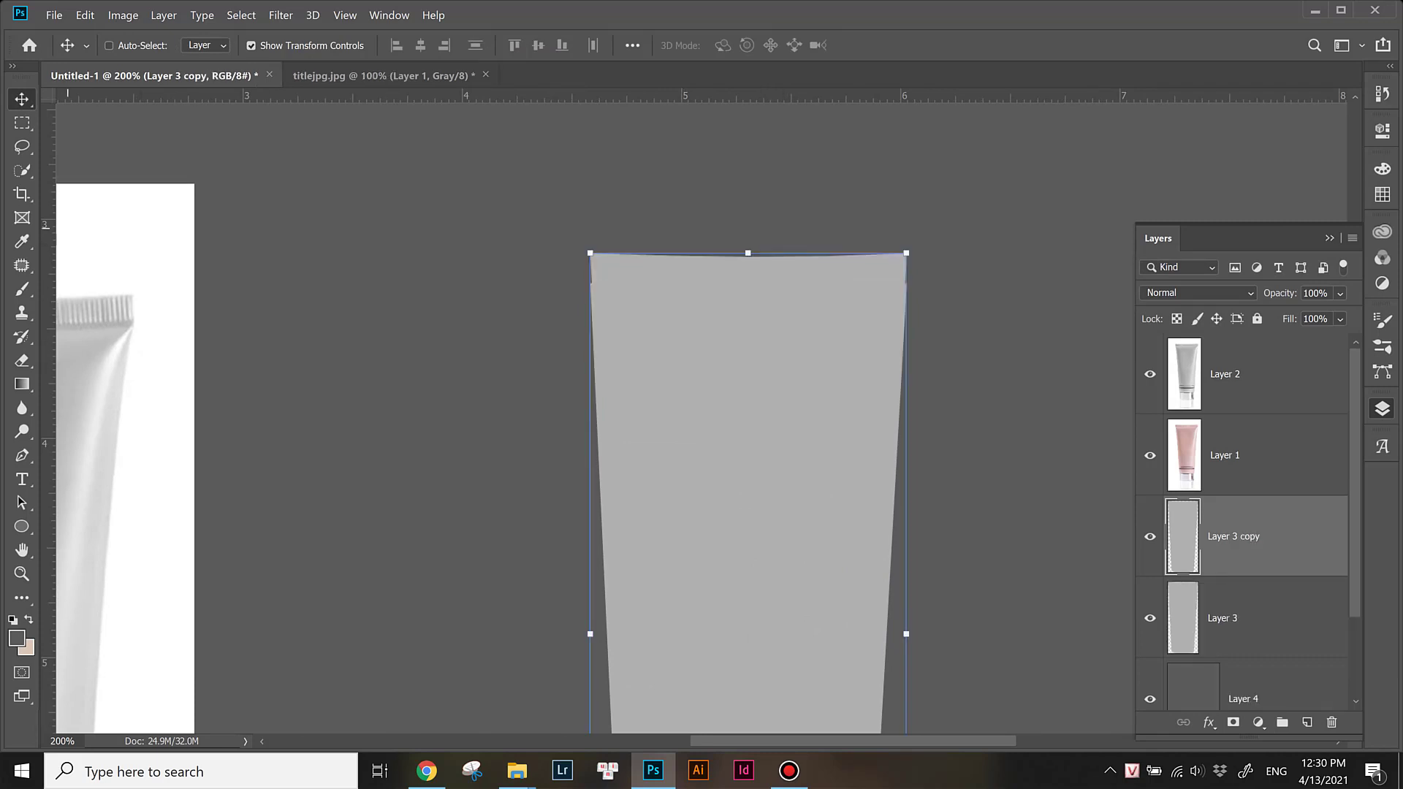
Step: Move the duplicate shape to the left of the original
key("e")
left_click(136, 46)
key("Escape")
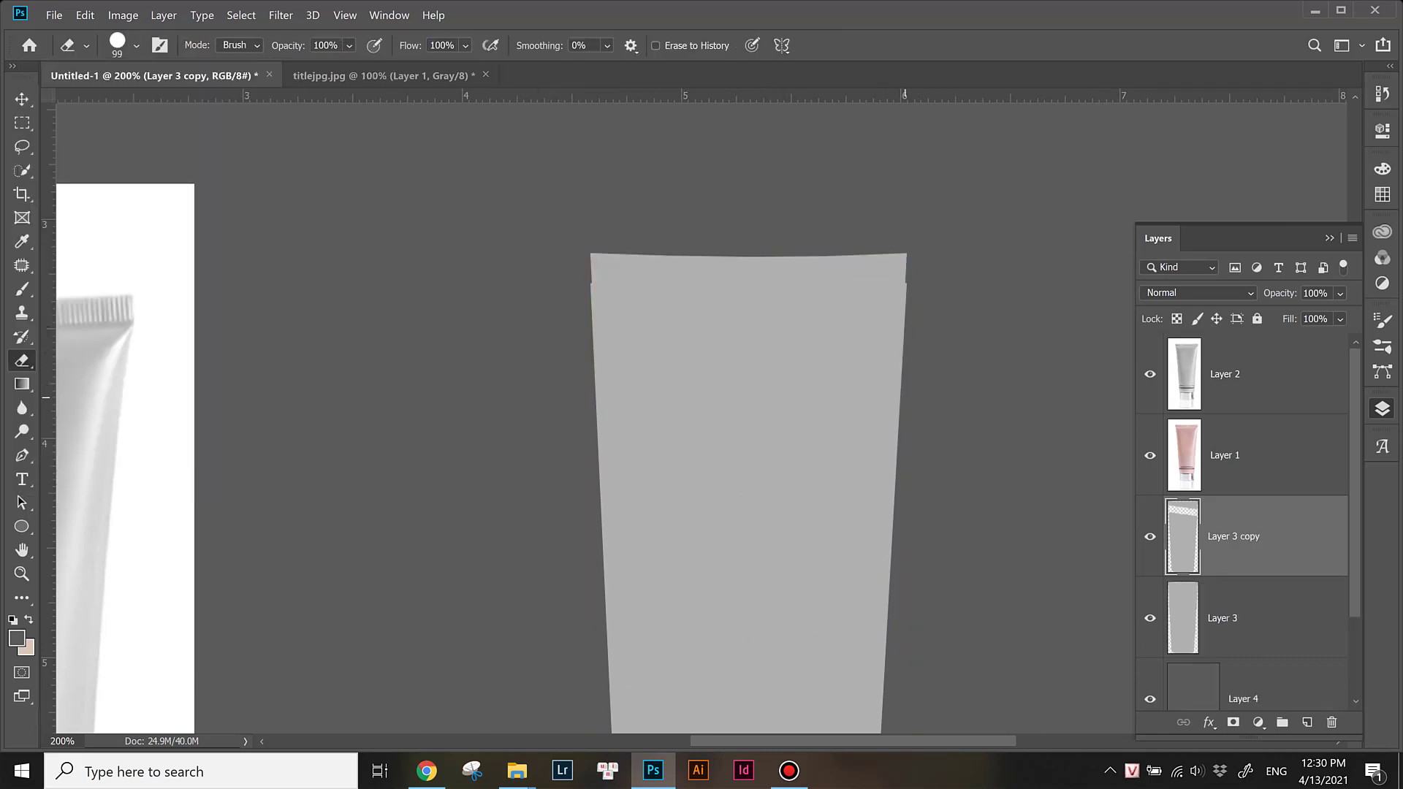
key("v")
left_click_drag(847, 306, 482, 305)
left_click_drag(492, 459, 706, 262)
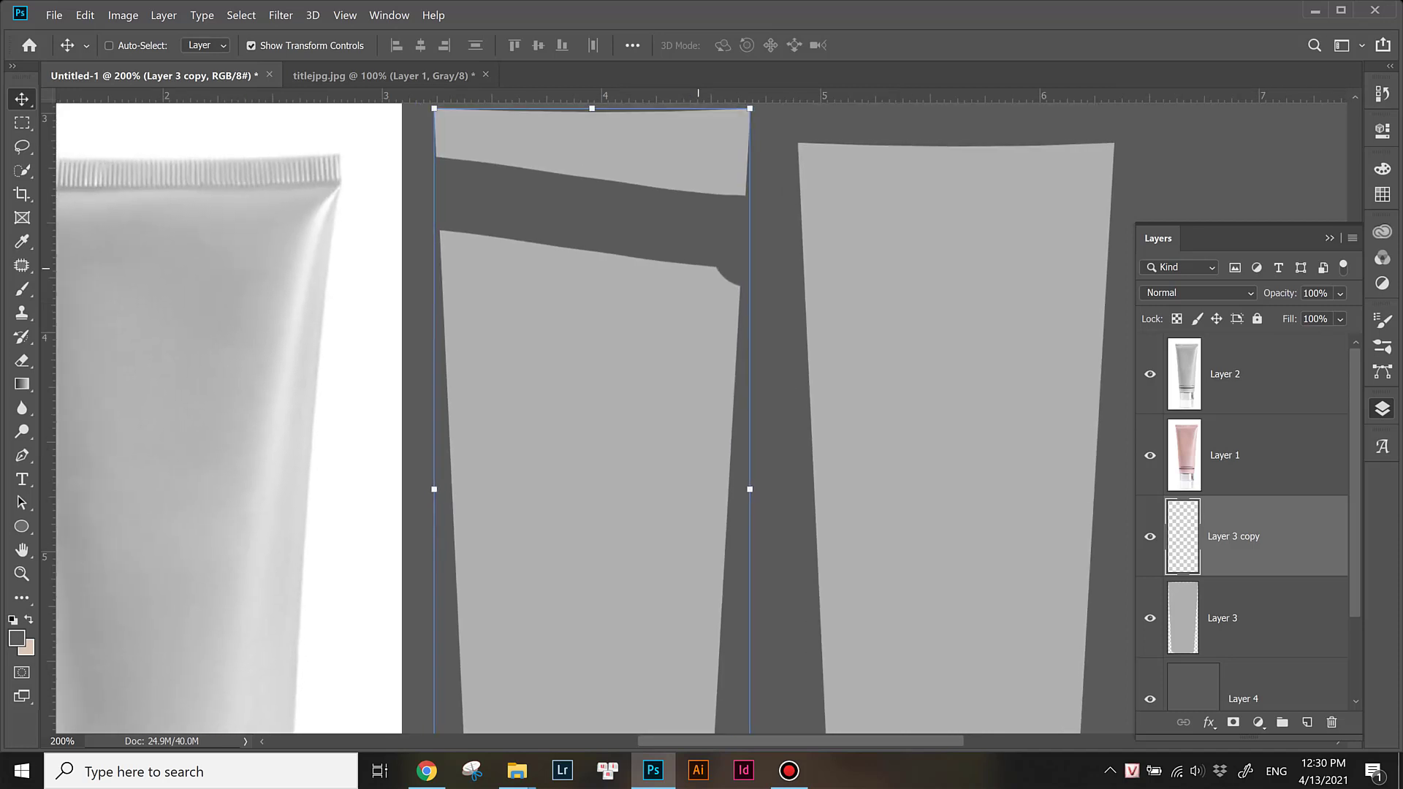
Step: Cut the copy down to a strip with a path selection and place it atop the tube
key("p")
scroll(701, 416, "down", 2)
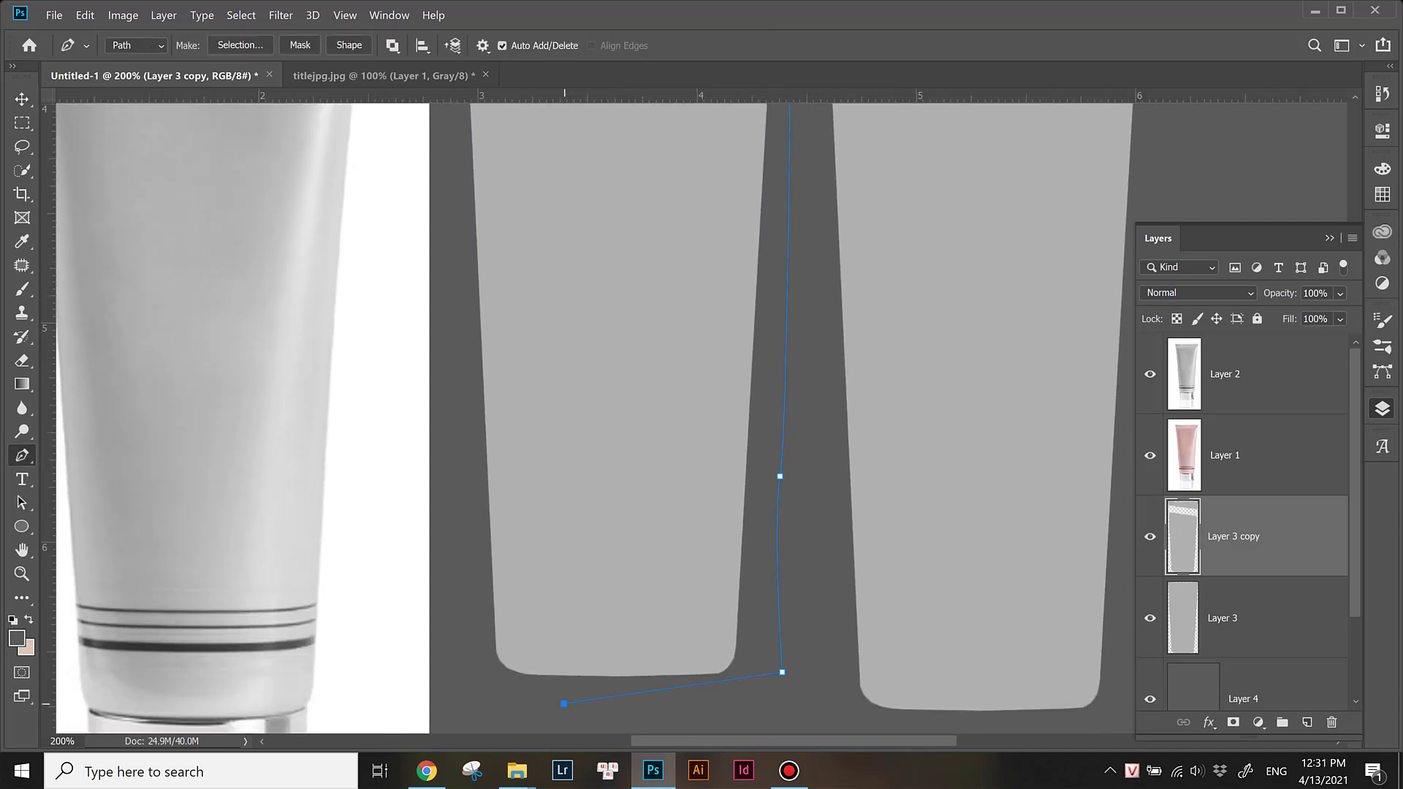
scroll(840, 307, "up", 2)
key("ctrl+Return")
key("Delete")
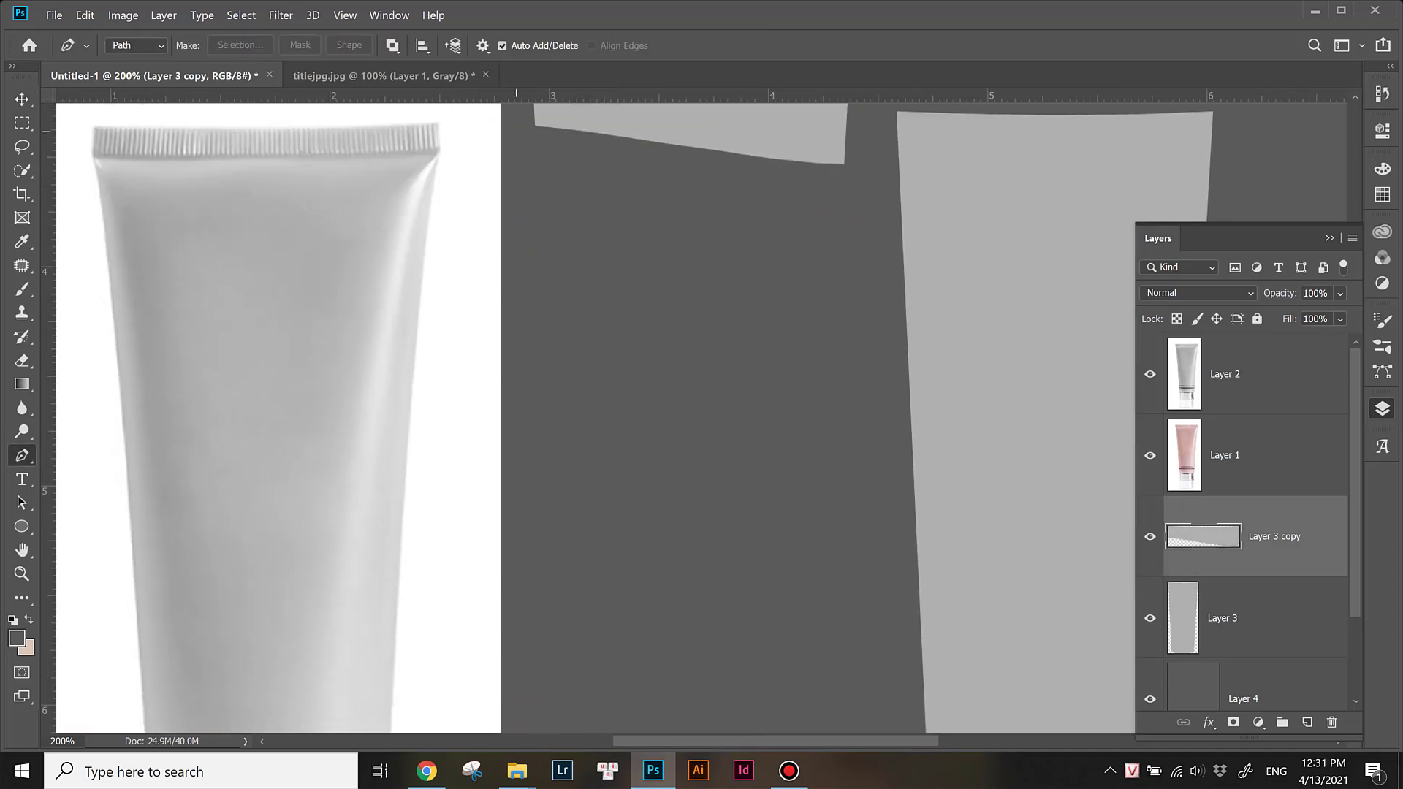
key("ctrl+d")
key("v")
scroll(799, 348, "up", 2)
scroll(798, 348, "right", 2)
left_click_drag(633, 323, 953, 330)
Step: Move the strip below Layer 3 and fill it with a darker grey seal band
key("i")
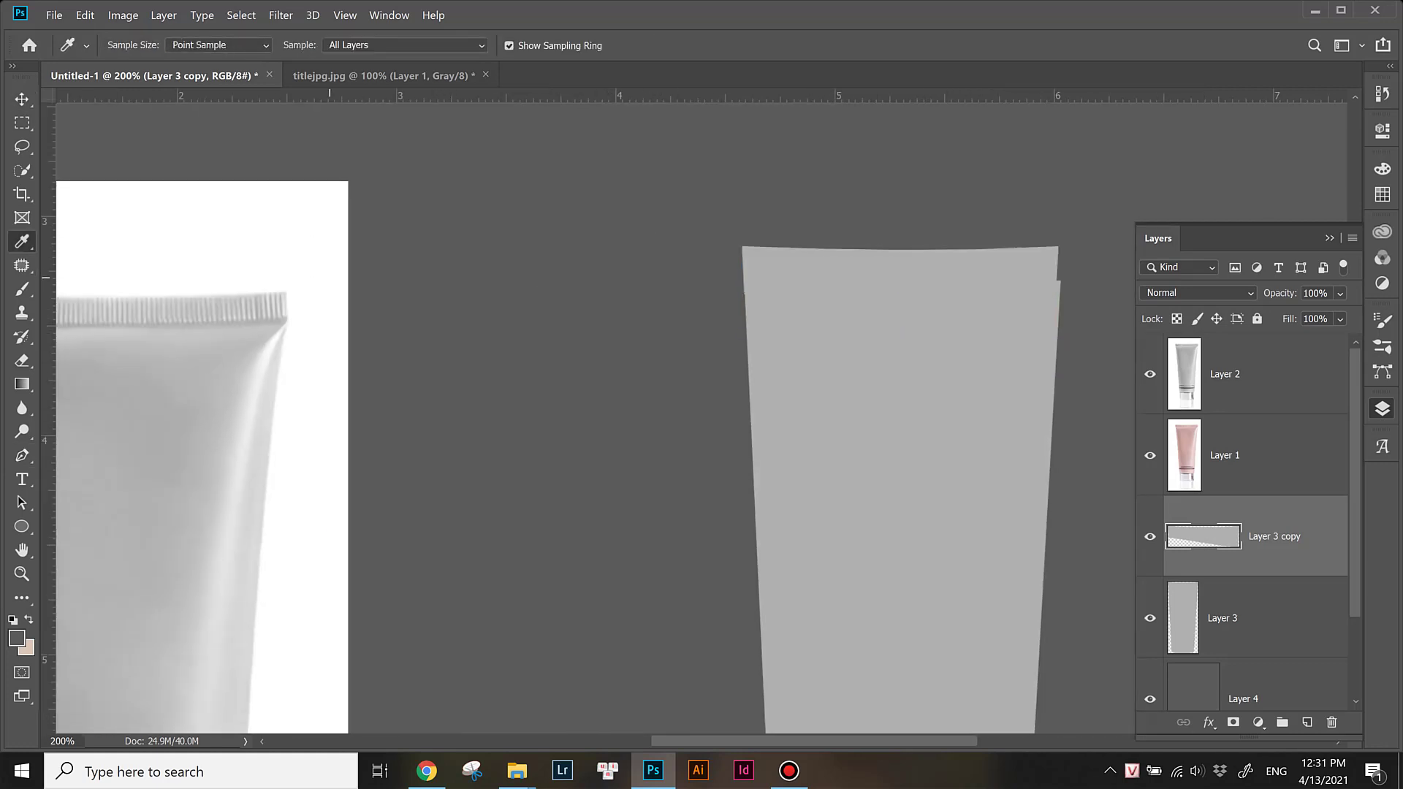
left_click(264, 306)
left_click_drag(265, 306, 274, 301)
left_click(1202, 537, "ctrl")
left_click_drag(1202, 537, 1242, 654)
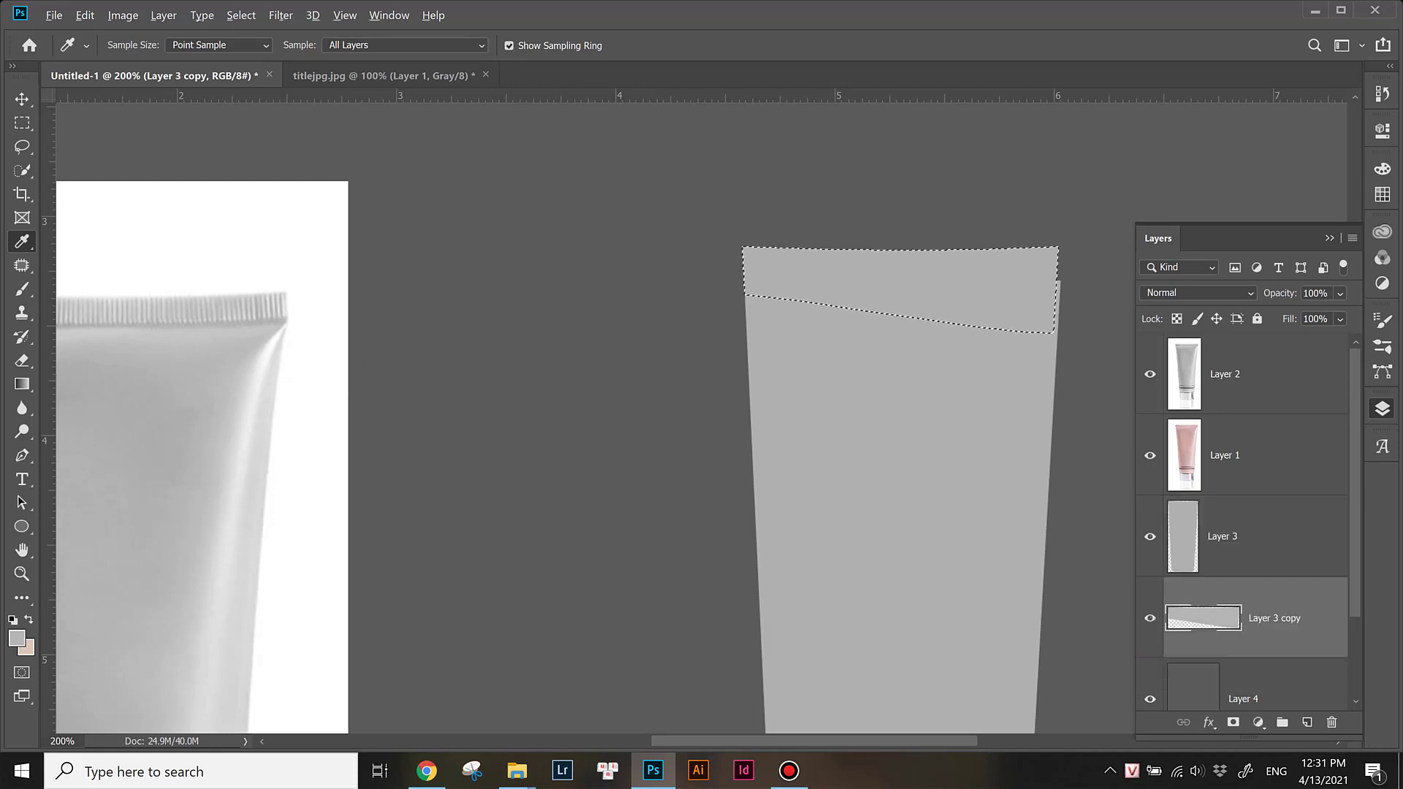
left_click(16, 637)
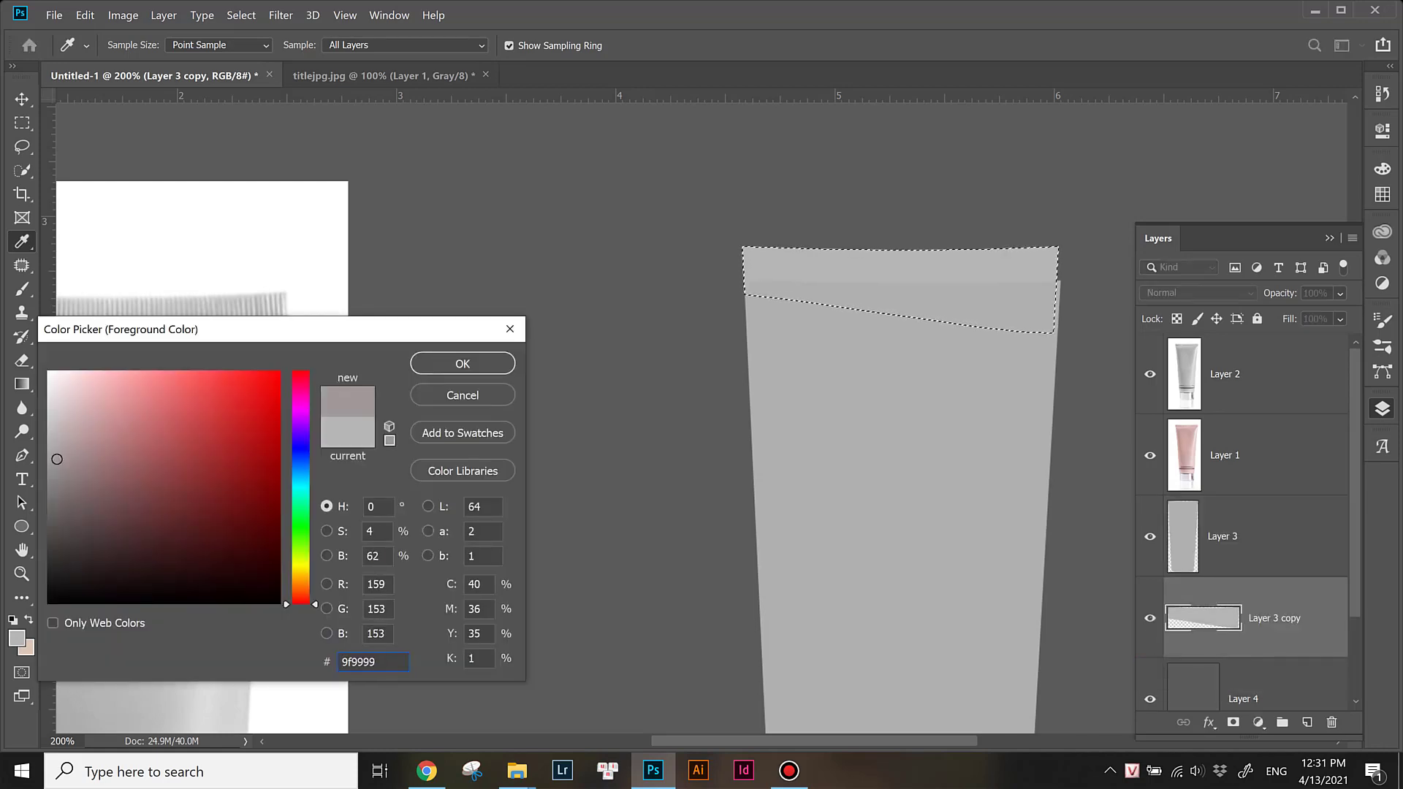
key("Return")
key("alt+BackSpace")
key("ctrl+t")
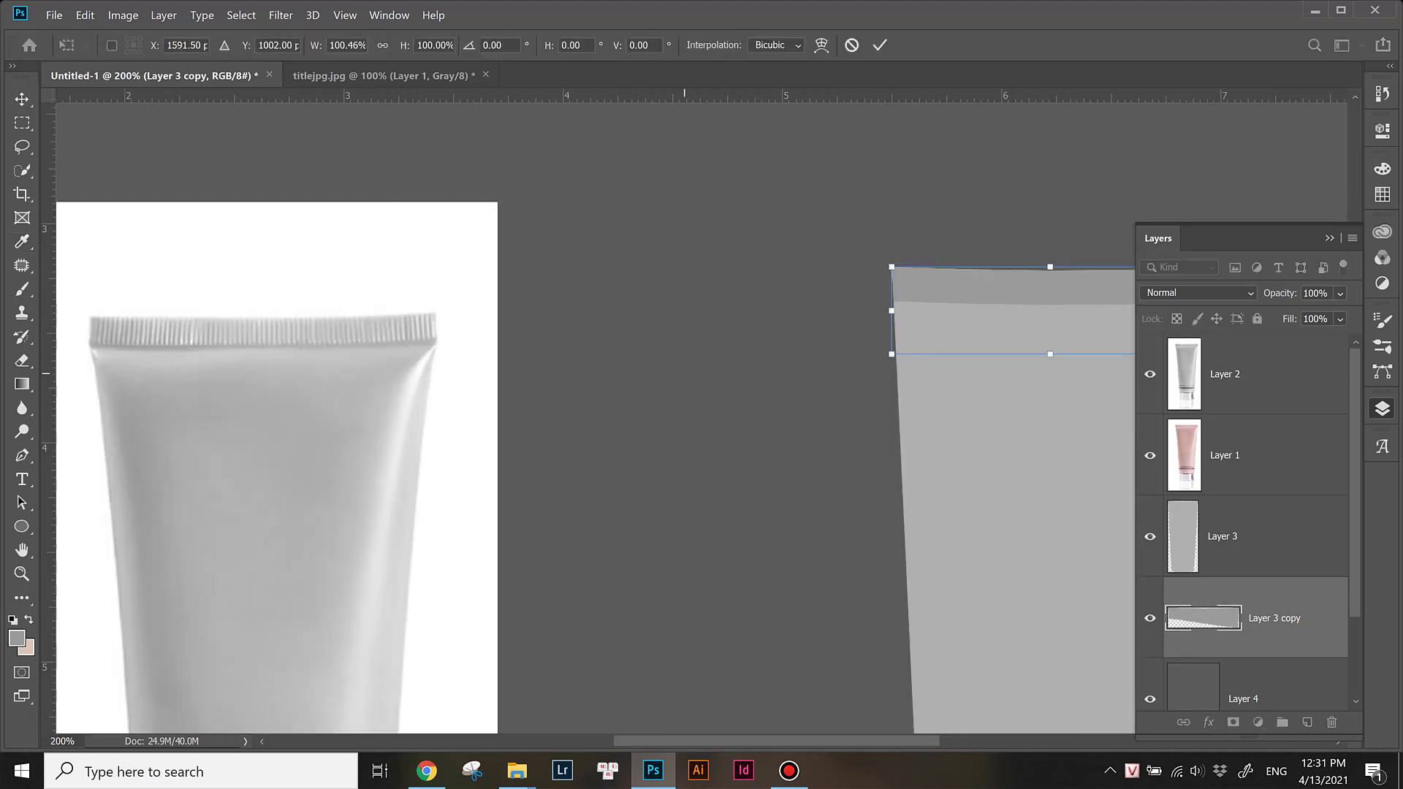
Step: Widen the dark top band slightly to the right and commit the transform
left_click_drag(1005, 297, 957, 296)
key("ctrl+plus")
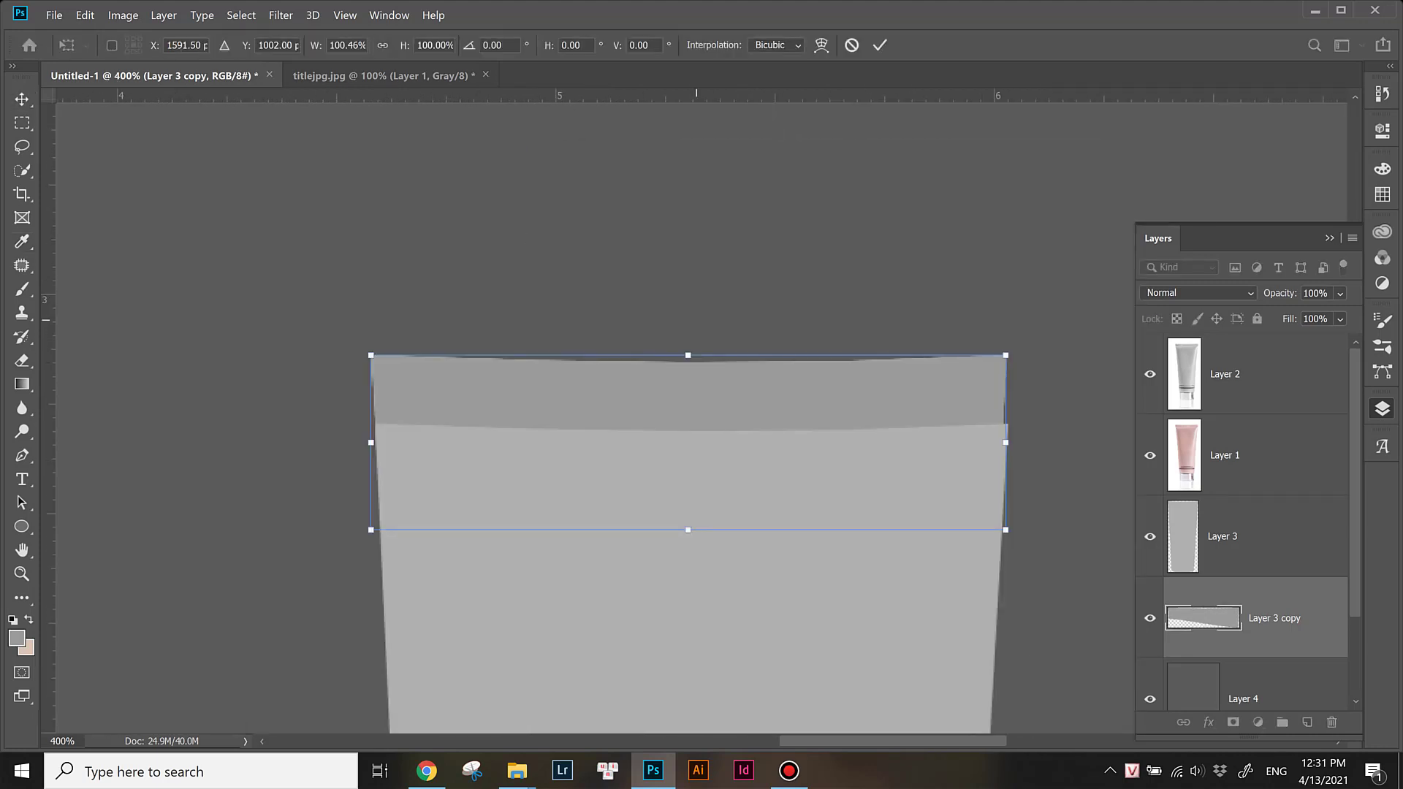
key("Return")
Step: Inspect the band's corner with the Eraser and undo the top-left notch
key("e")
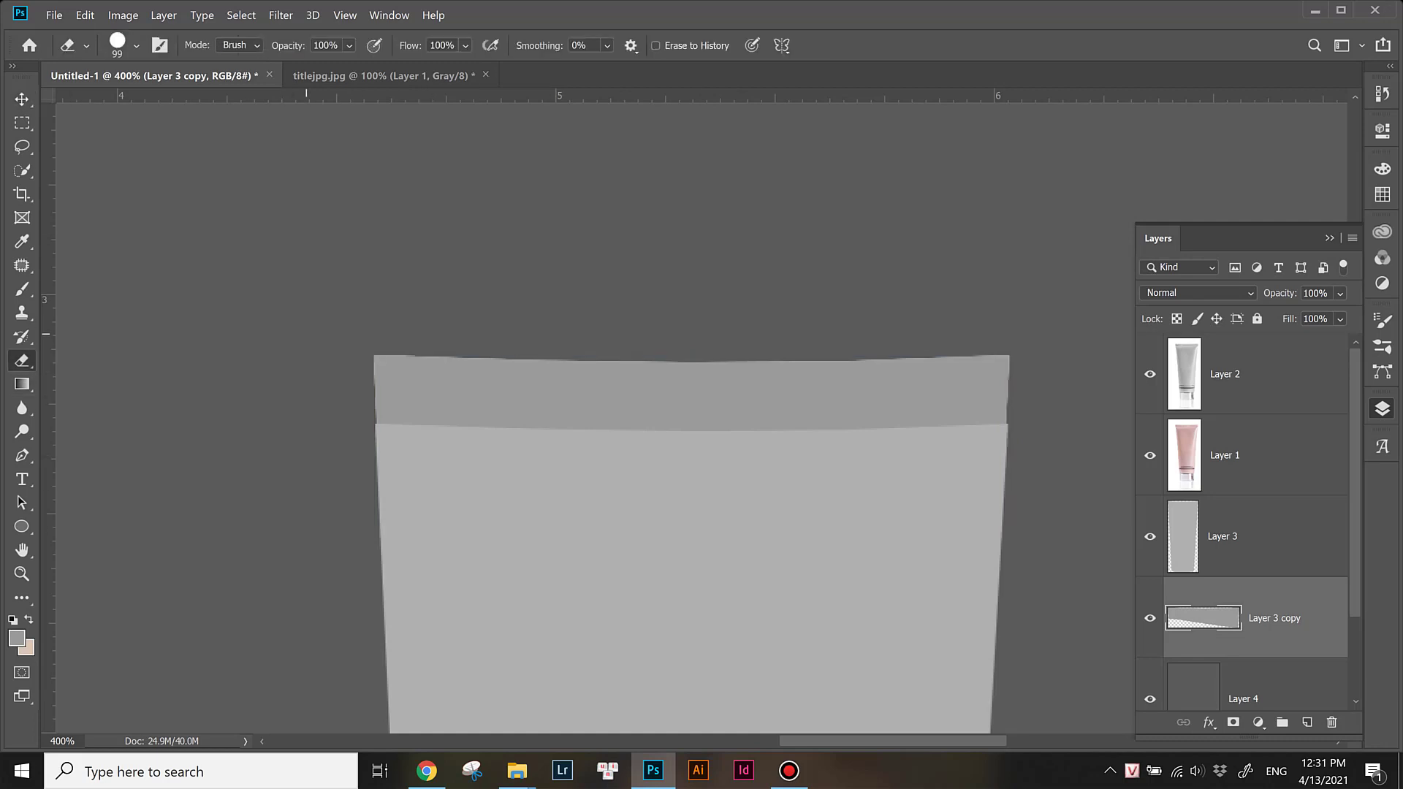
right_click(304, 409)
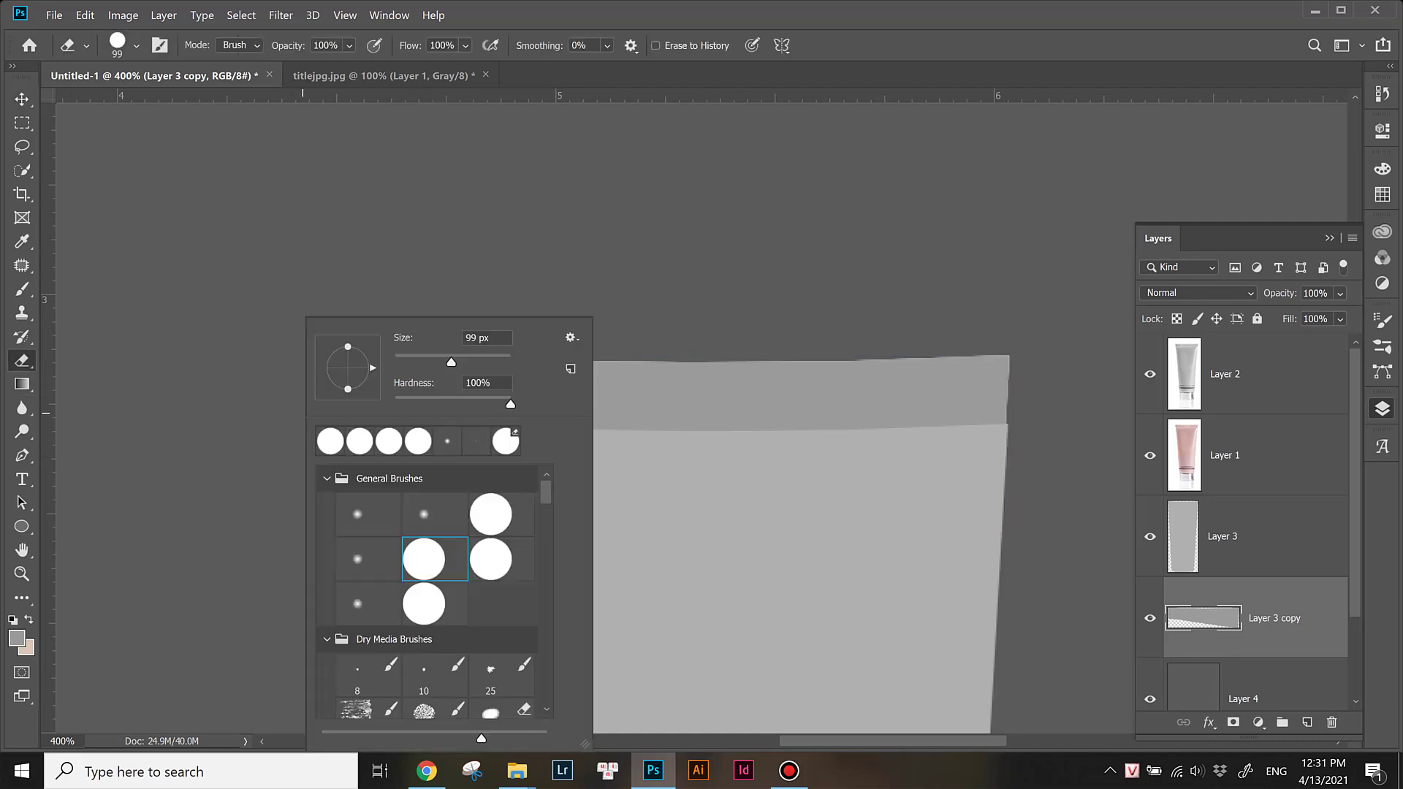
key("Escape")
scroll(874, 311, "right", 3)
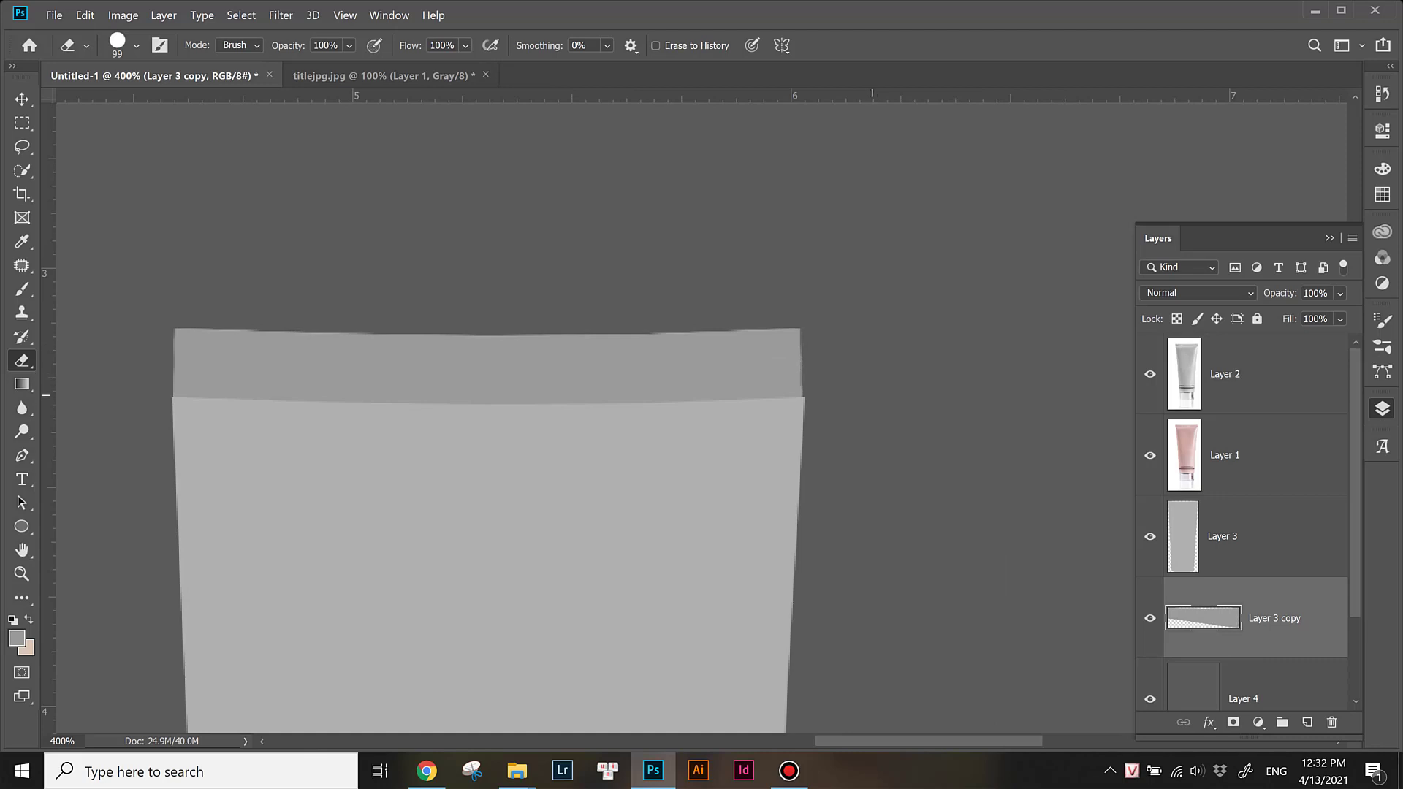
scroll(832, 292, "down", 2)
scroll(831, 292, "down", 2)
scroll(831, 293, "down", 3)
scroll(831, 292, "up", 3)
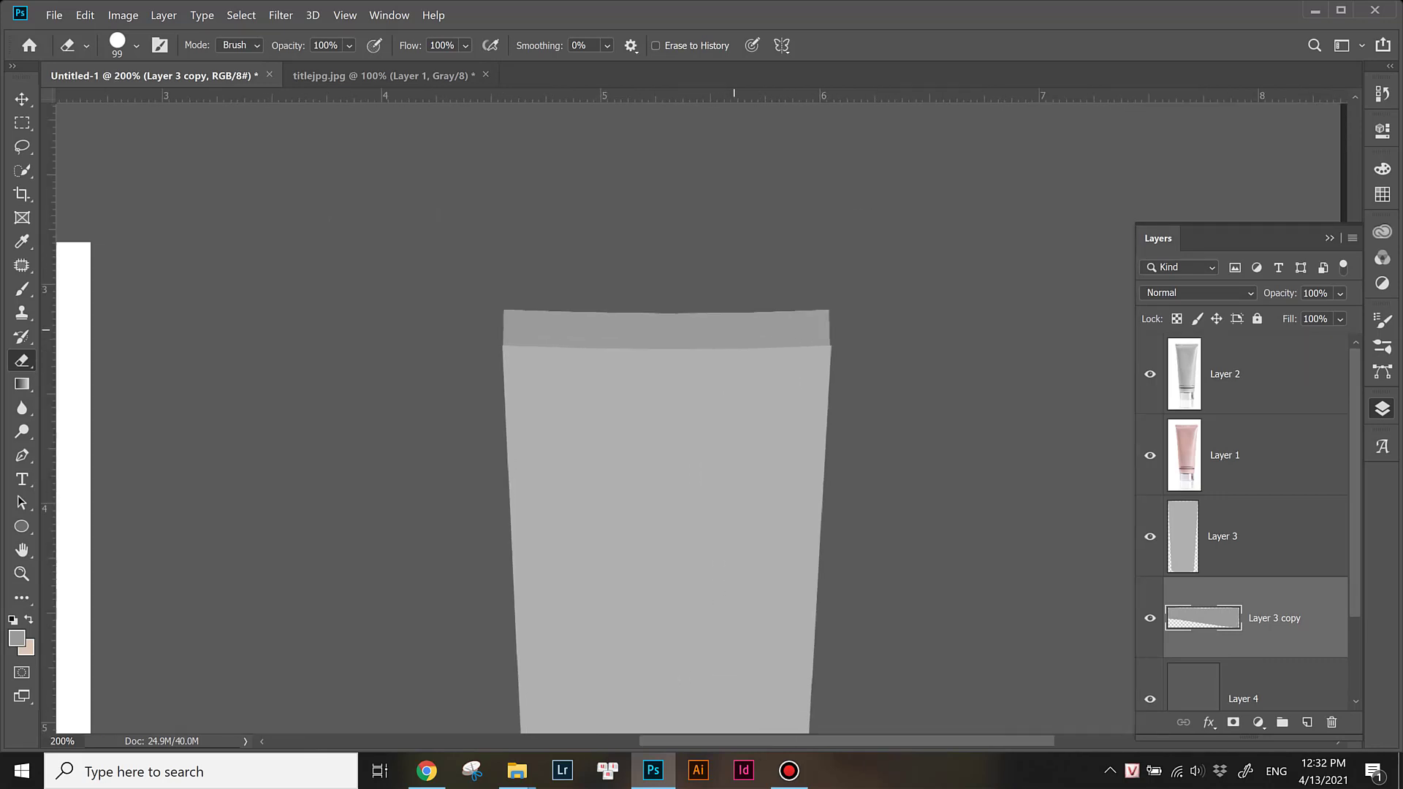
key("ctrl+plus")
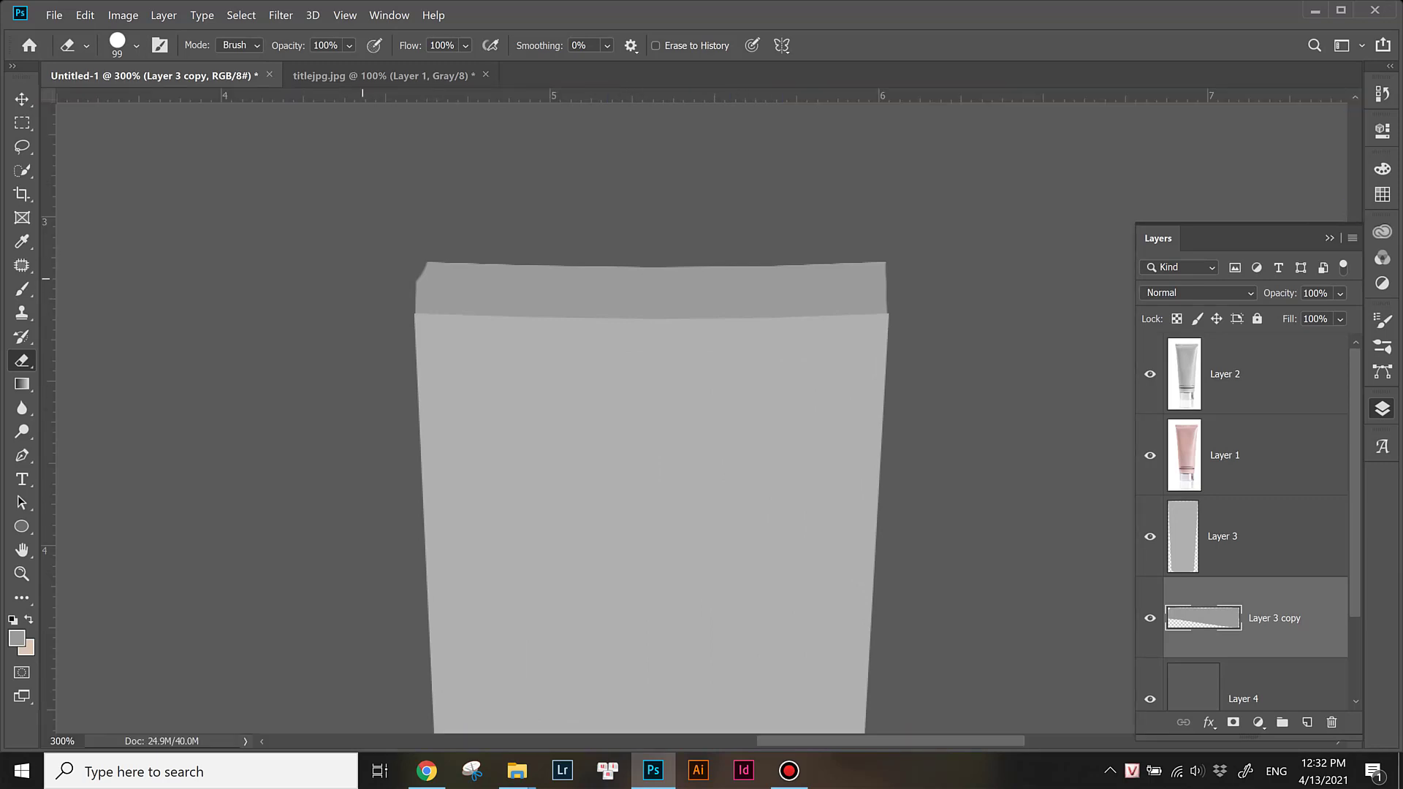
key("ctrl+z")
key("ctrl+z")
Step: Zoom out and sample the tube body's grey a4a4a4 as foreground colour
key("v")
key("ctrl+minus")
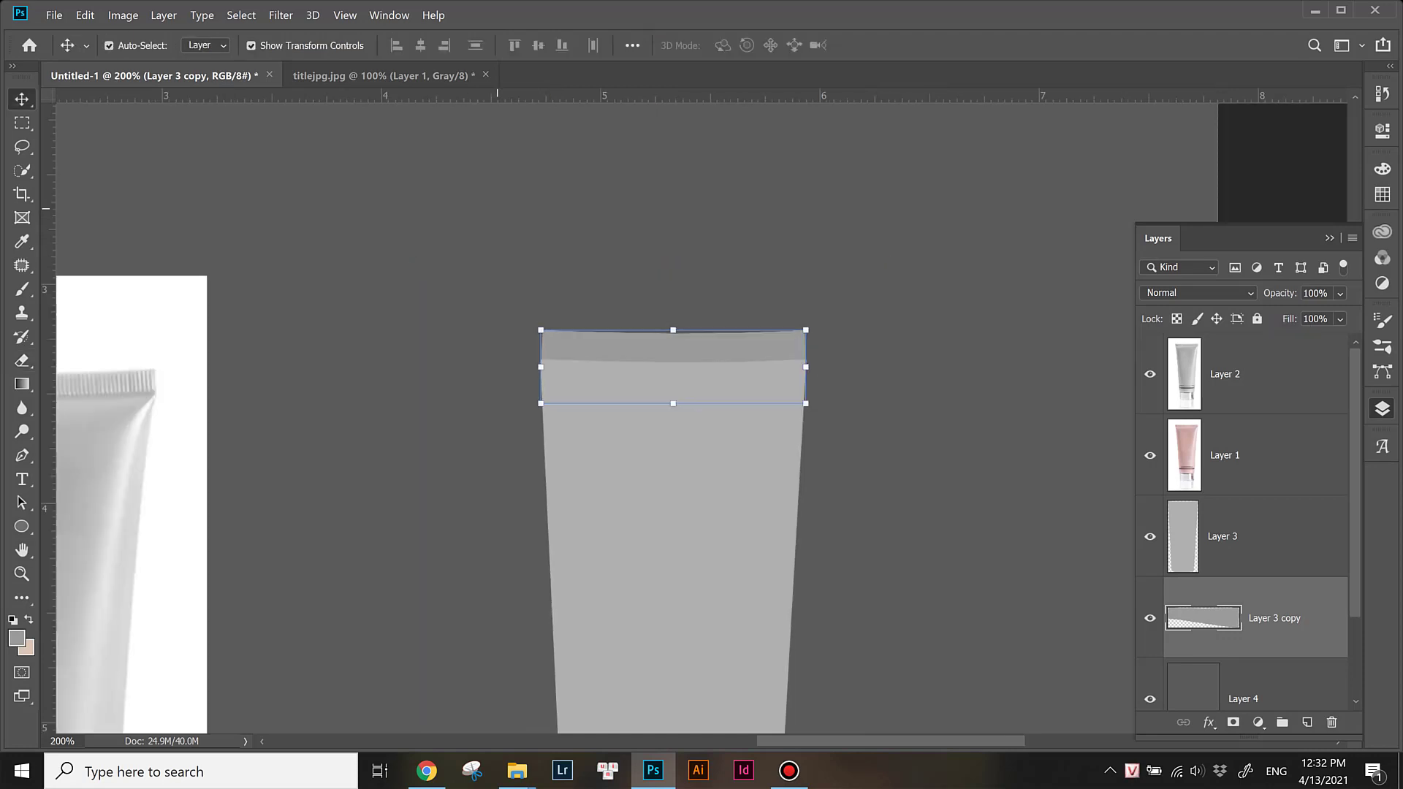
key("ctrl+minus")
scroll(696, 425, "up", 3)
key("i")
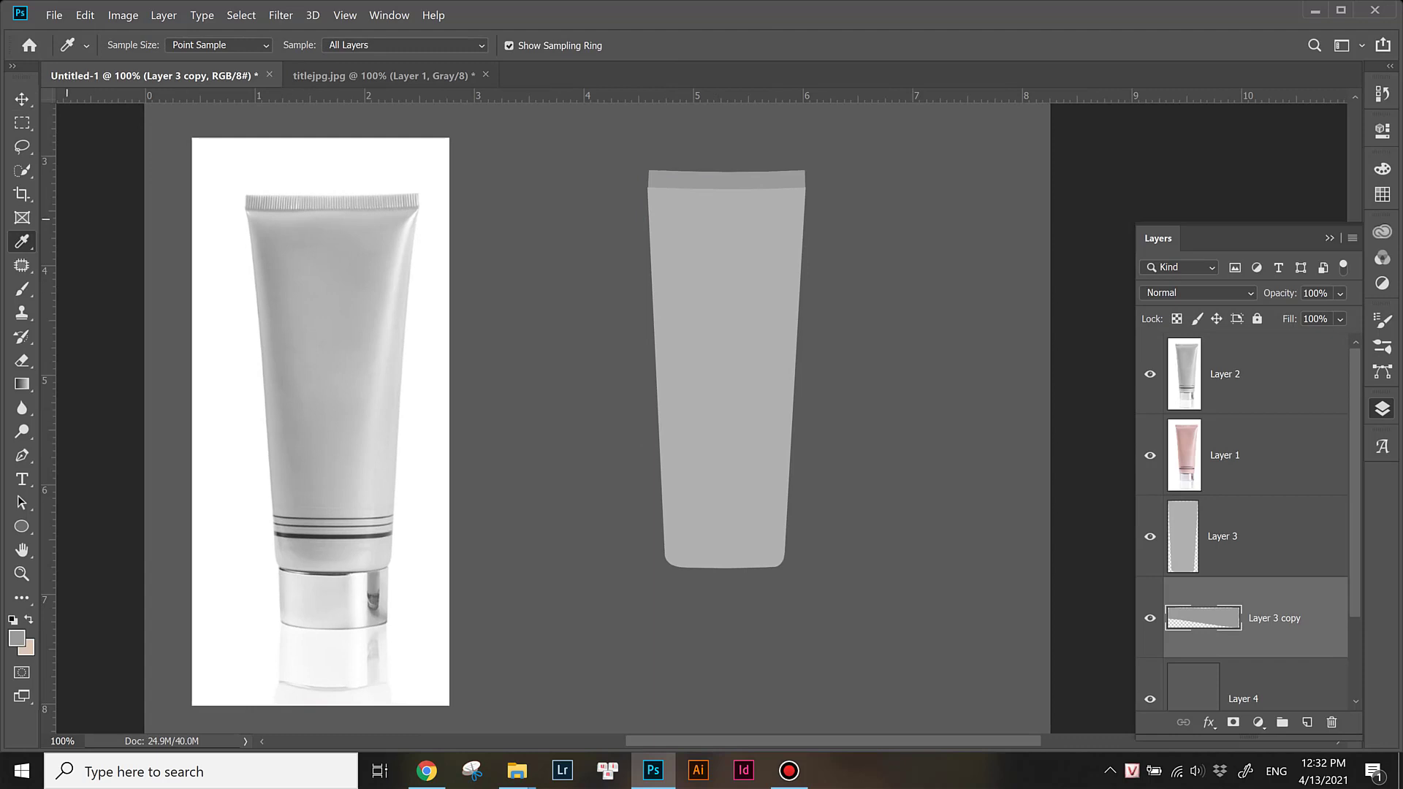
left_click_drag(265, 238, 273, 260)
Step: Set the foreground colour to 909090 and add empty Layer 5 above Layer 3
left_click(16, 638)
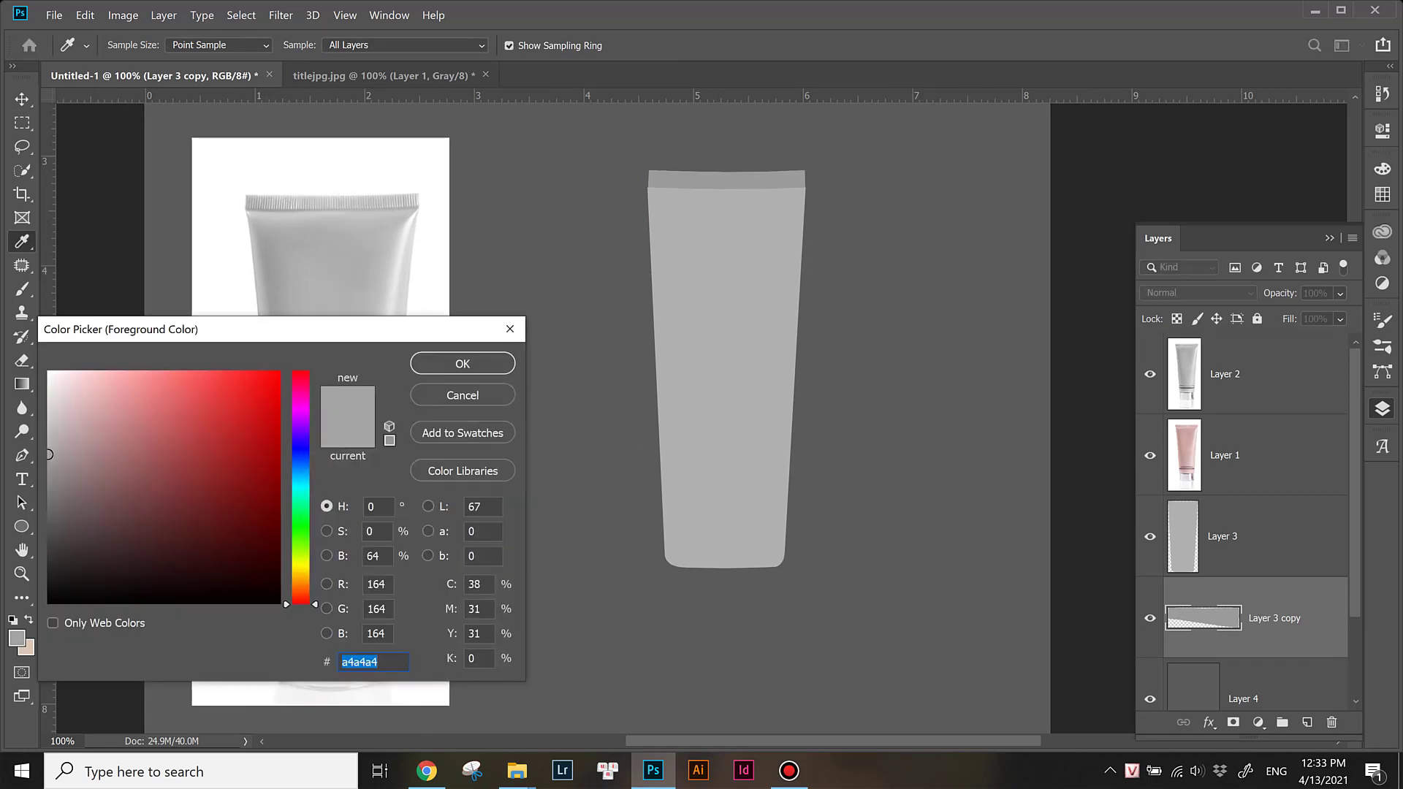
type("909090")
key("Return")
key("alt+bracketright")
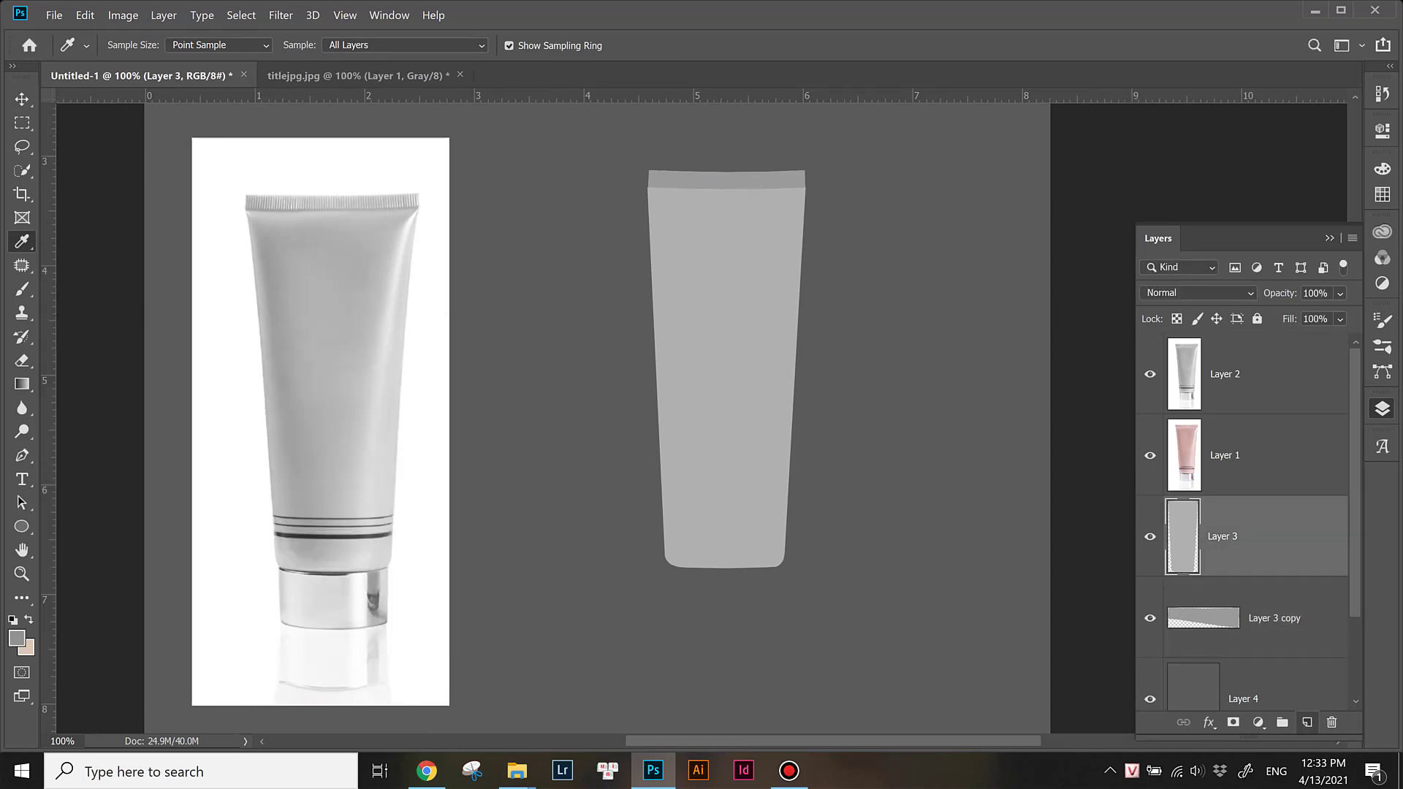
key("ctrl+shift+alt+n")
Step: Choose a 127 px soft round brush
key("b")
left_click(136, 45)
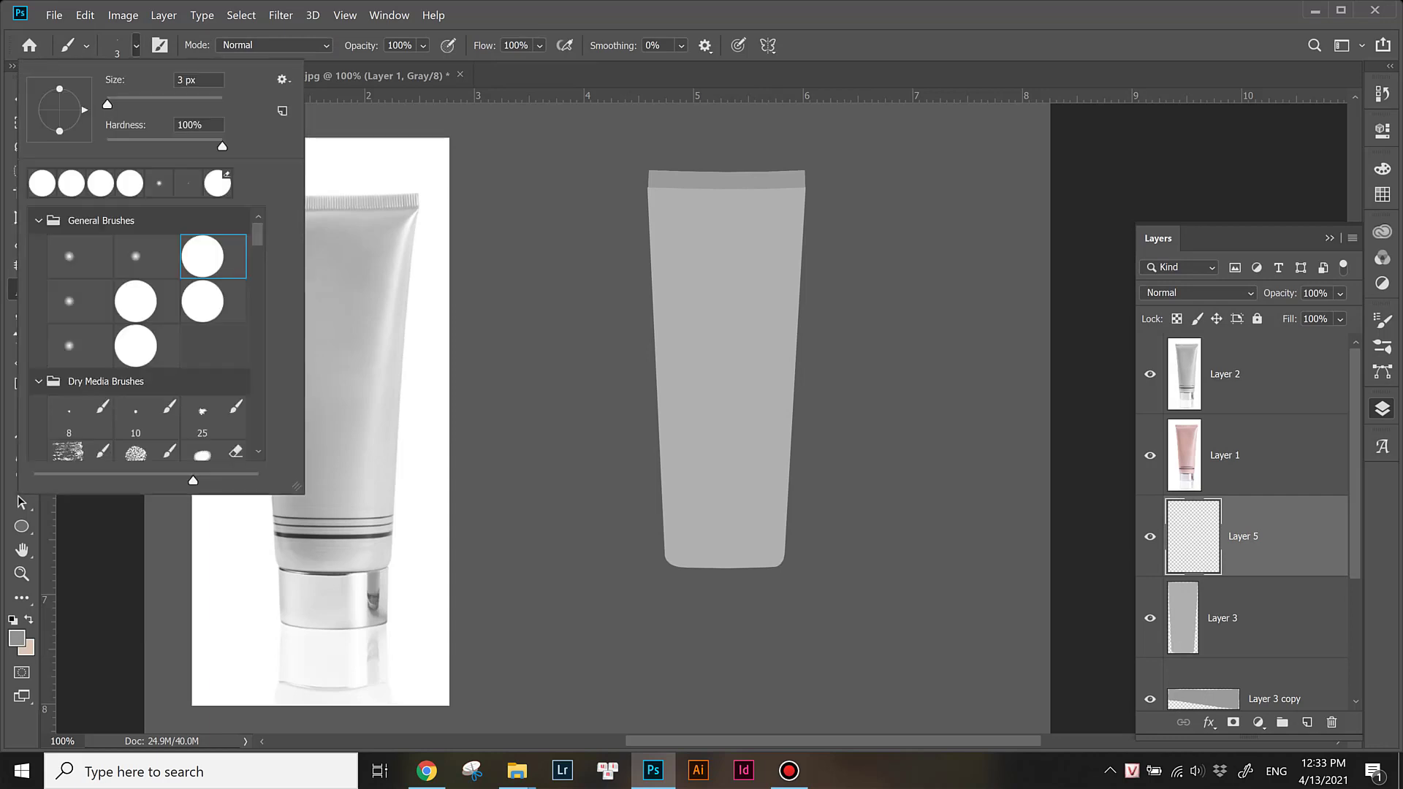
left_click(135, 256)
key("Return")
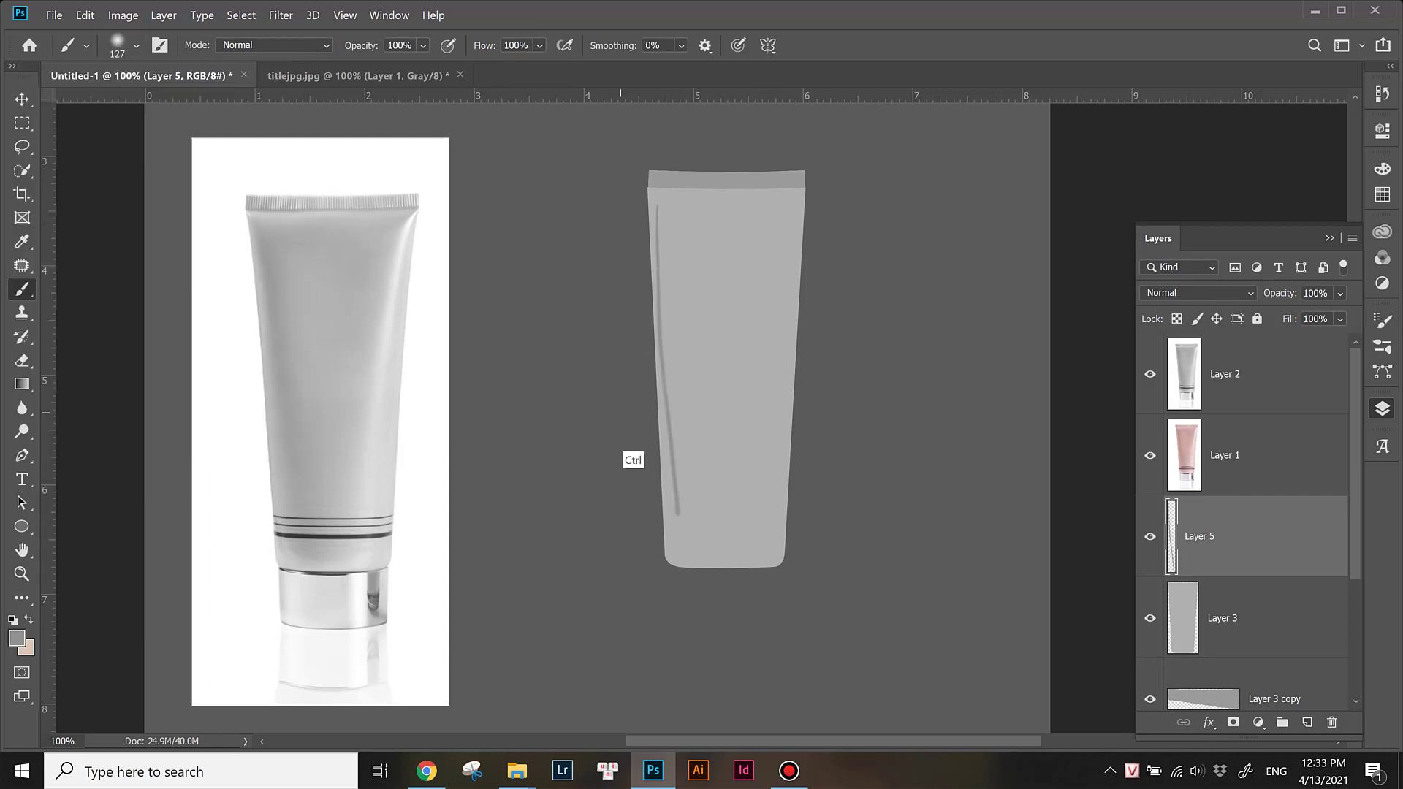
left_click(136, 45)
key("Return")
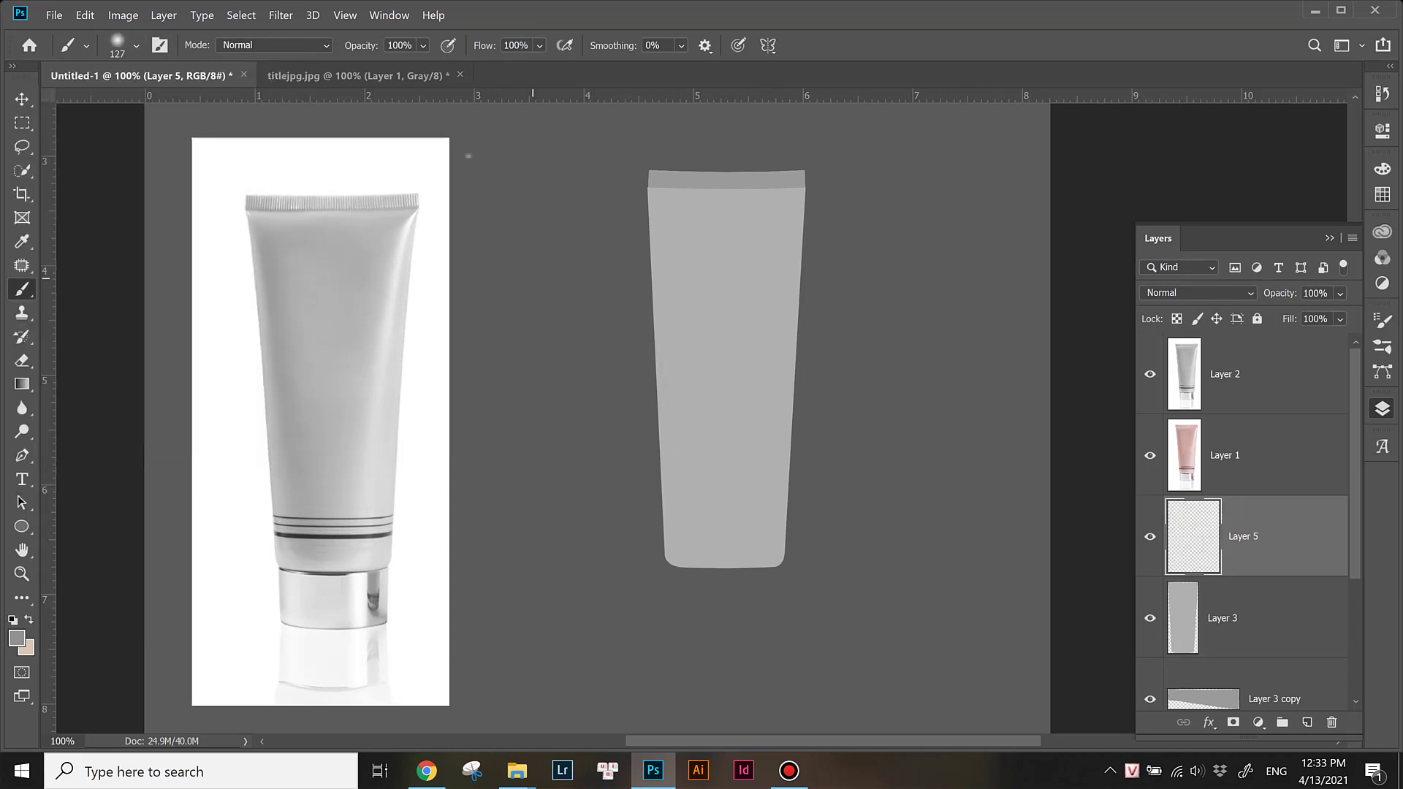
Step: Save the document as skincare-1.psd
key("ctrl+s")
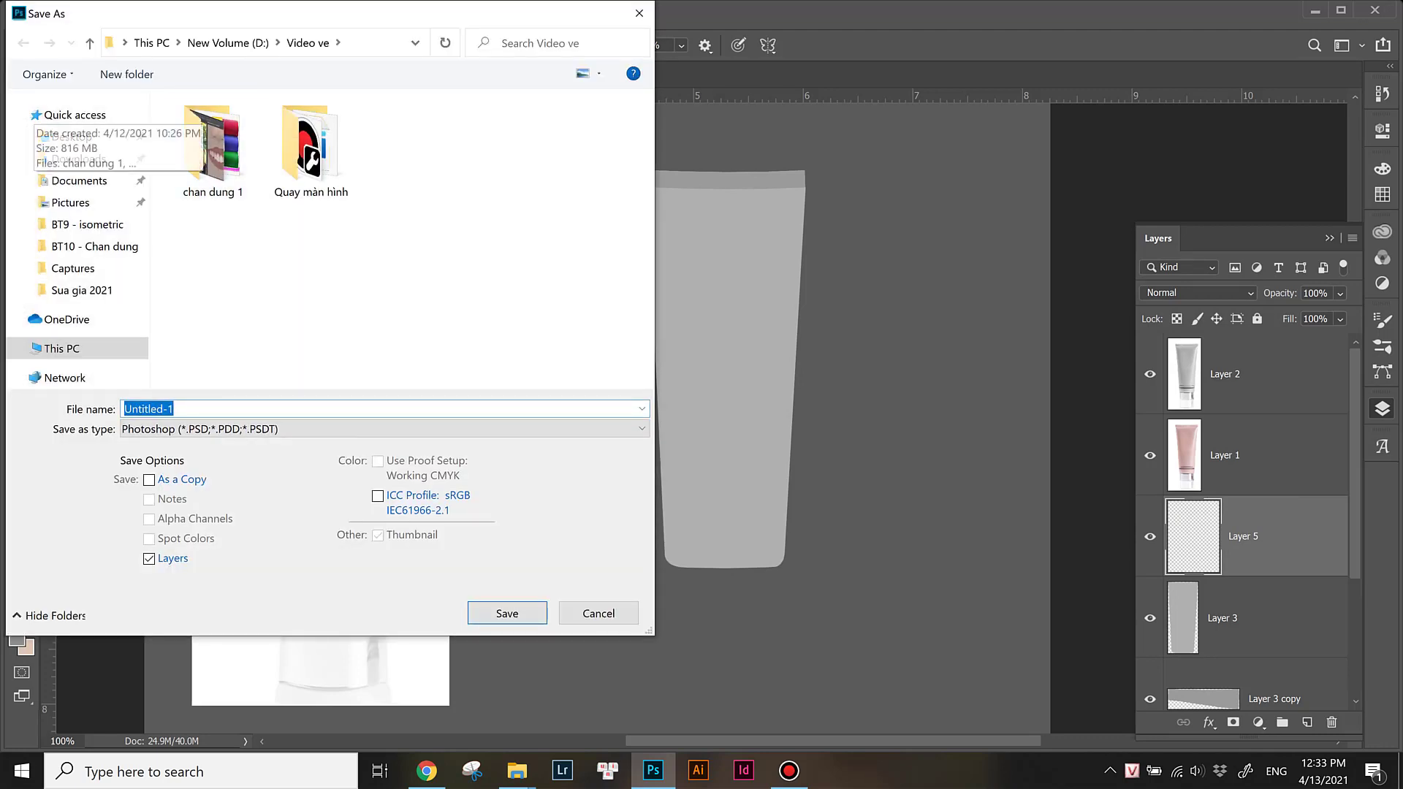
type("skincare")
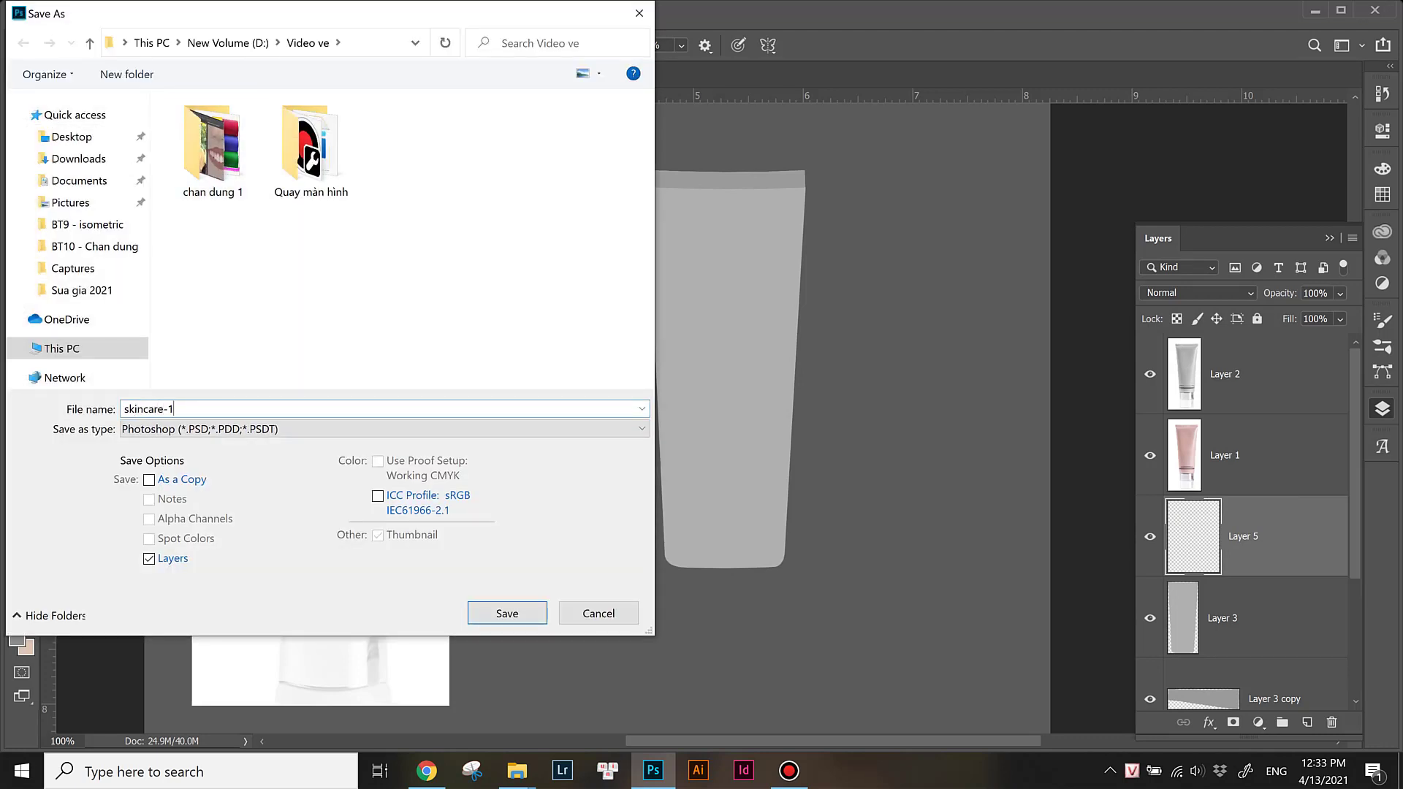
key("Return")
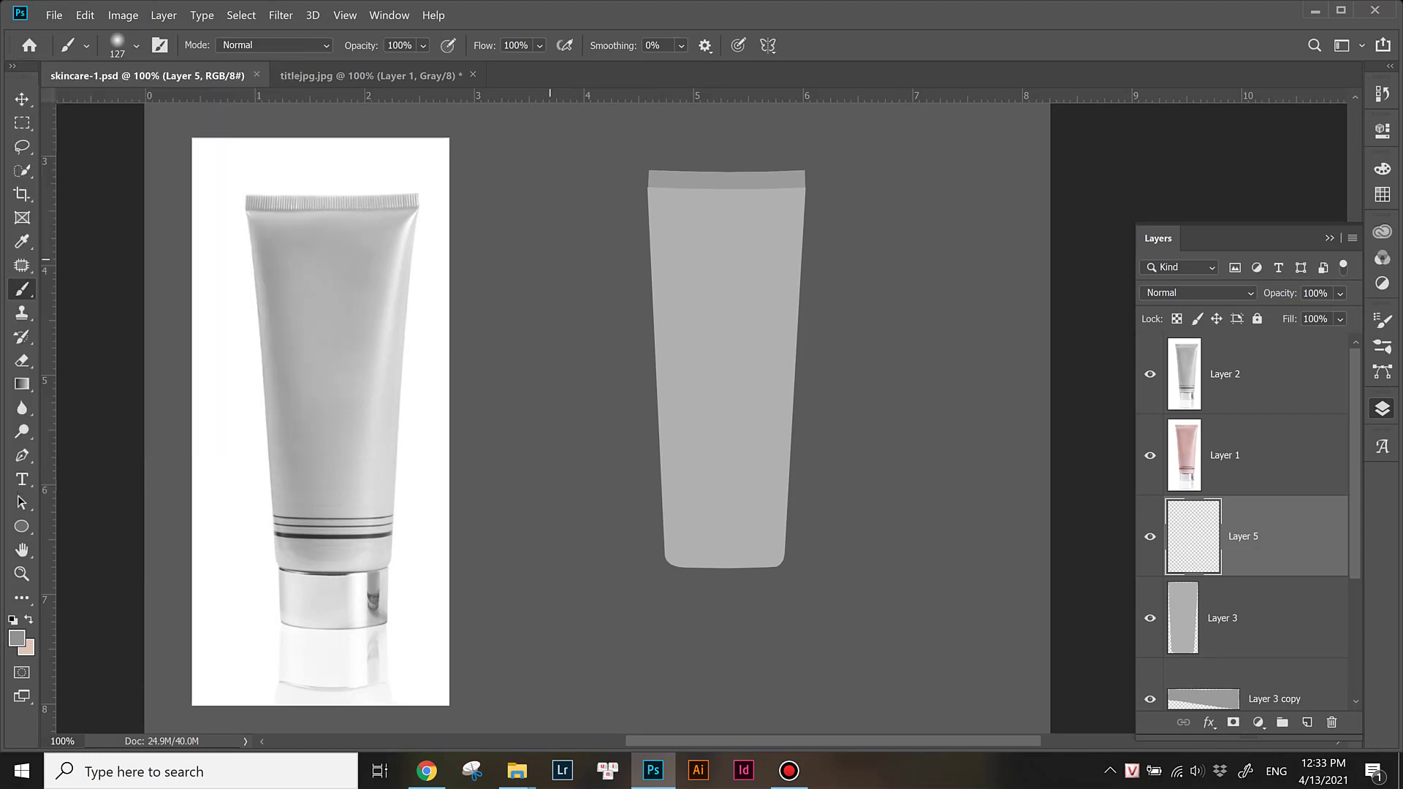
Step: Paint a soft dark shadow stroke down the tube's left side after two trial strokes
left_click_drag(549, 259, 577, 343)
key("ctrl+z")
left_click_drag(684, 230, 695, 354)
key("ctrl+z")
left_click_drag(665, 196, 692, 504)
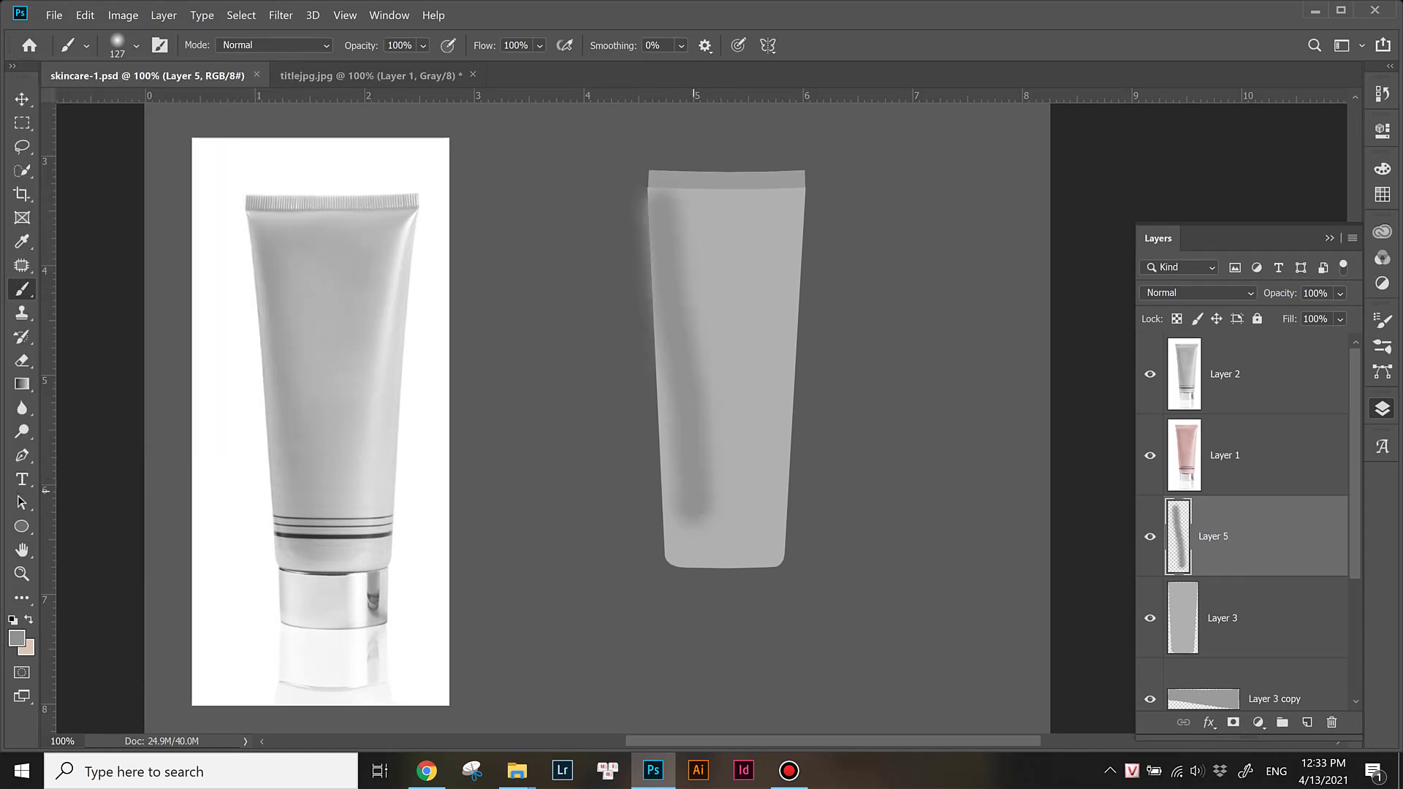
Step: Skew and widen the shadow stroke to follow the tube's slanted edge
key("v")
key("ctrl+t")
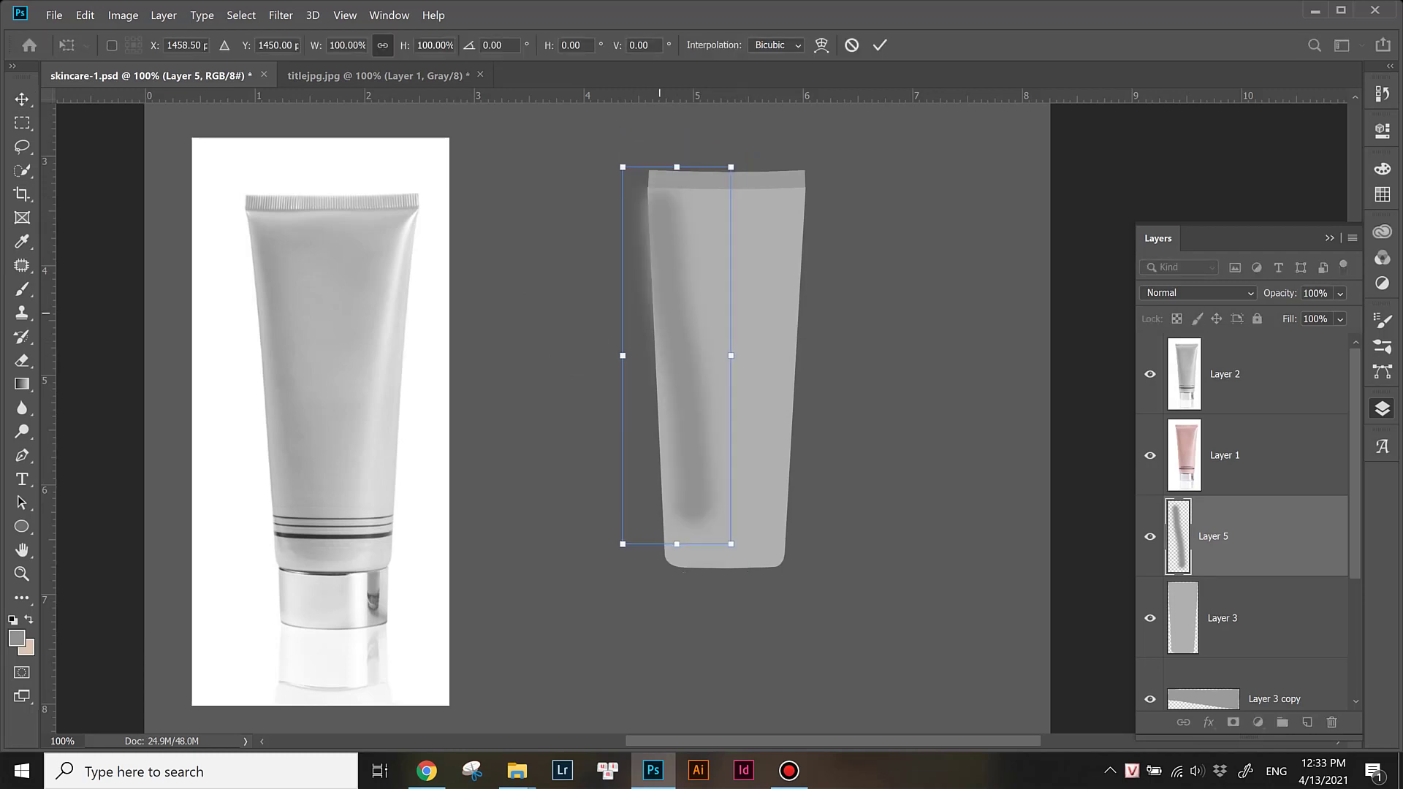
scroll(694, 394, "up", 1)
left_click_drag(609, 201, 594, 205)
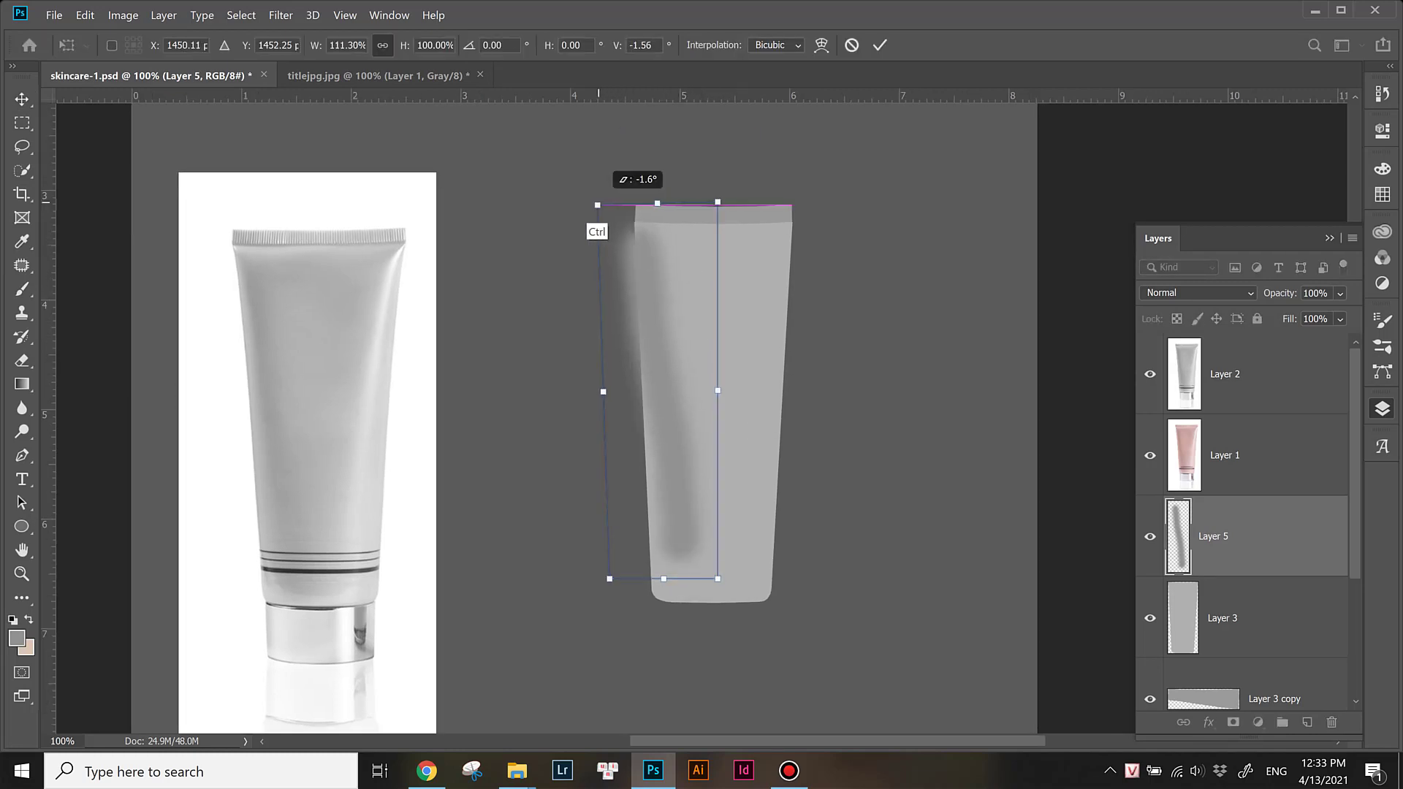
left_click_drag(680, 307, 704, 307)
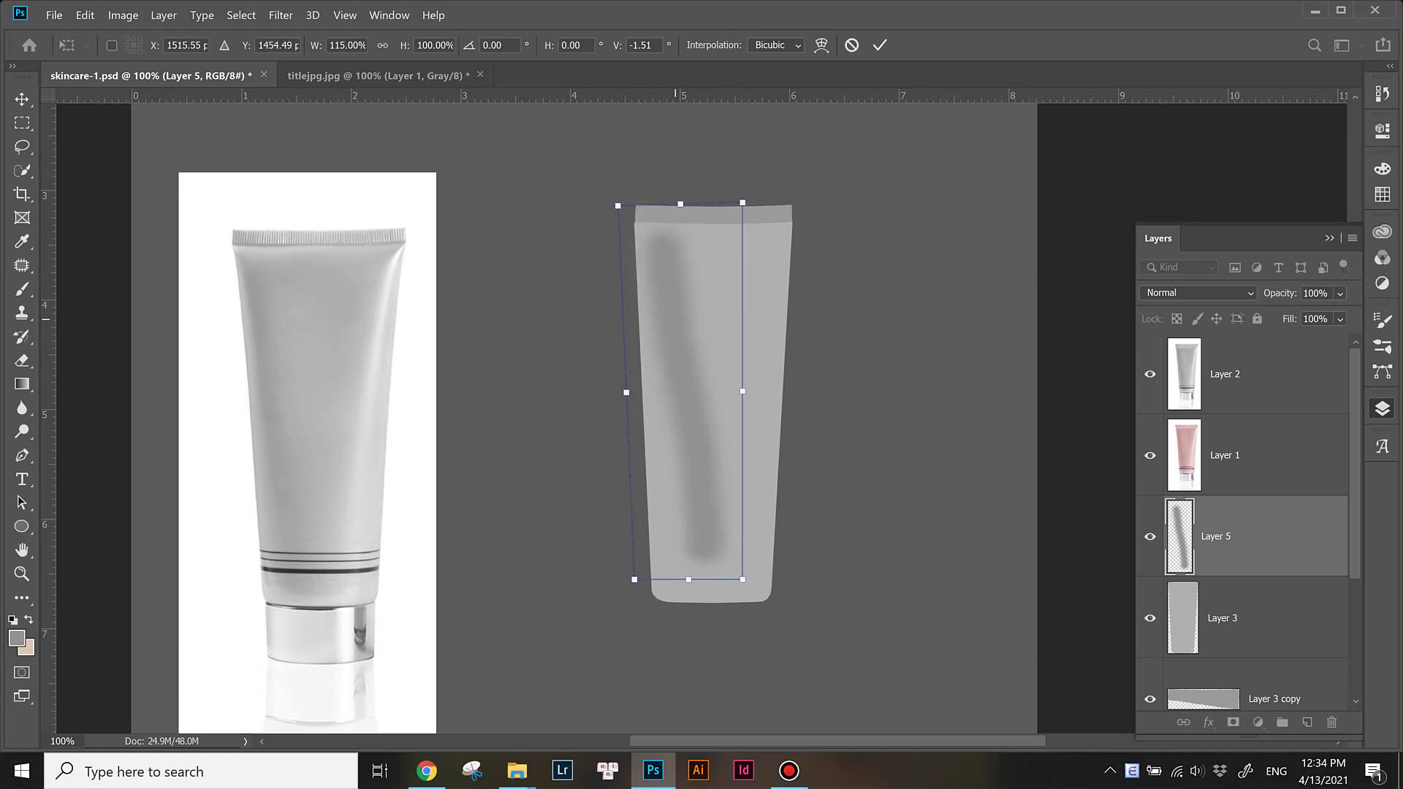
key("Return")
left_click(1183, 617, "ctrl")
Step: Fill the tube shape with darker grey, shrink the panel to 91%, and stretch its top upward
key("alt+BackSpace")
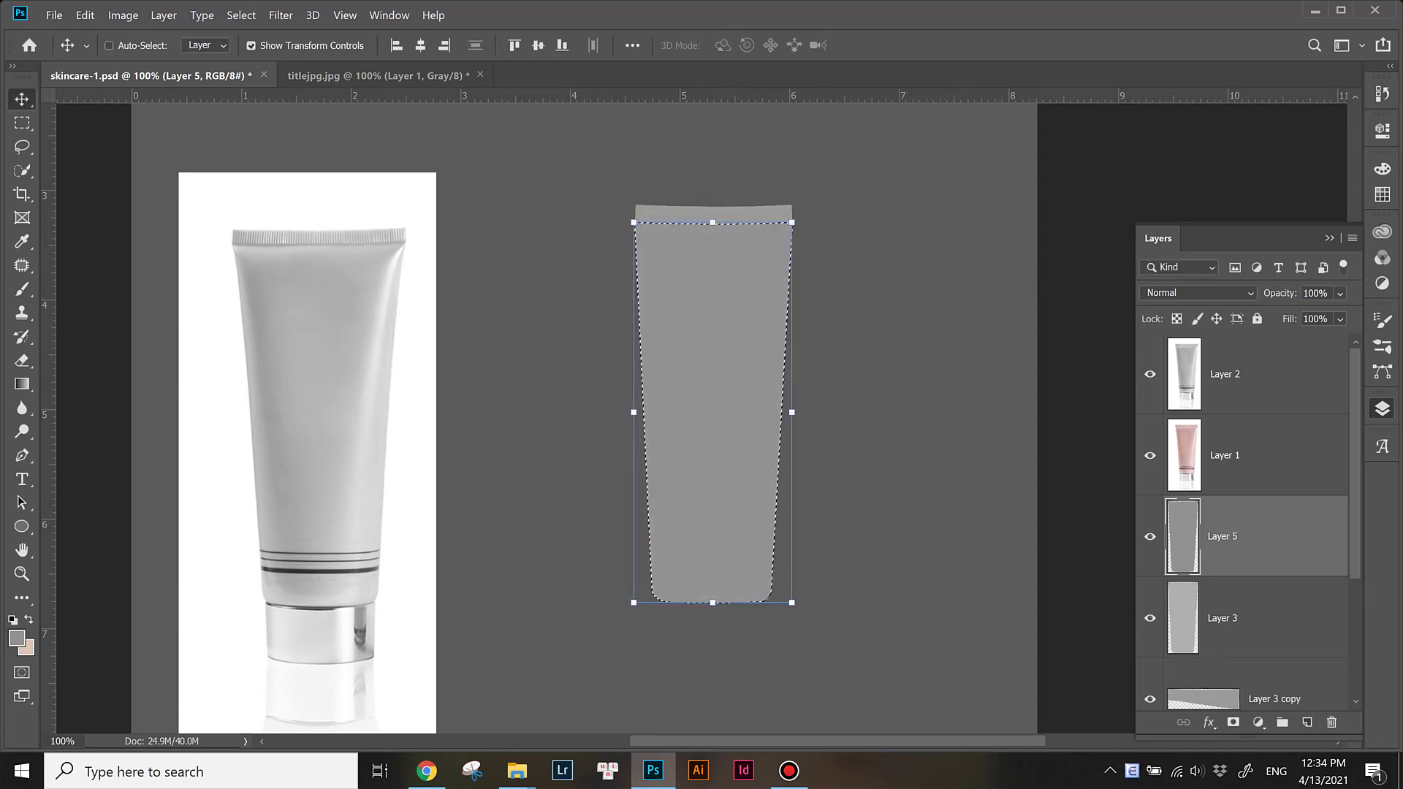
key("ctrl")
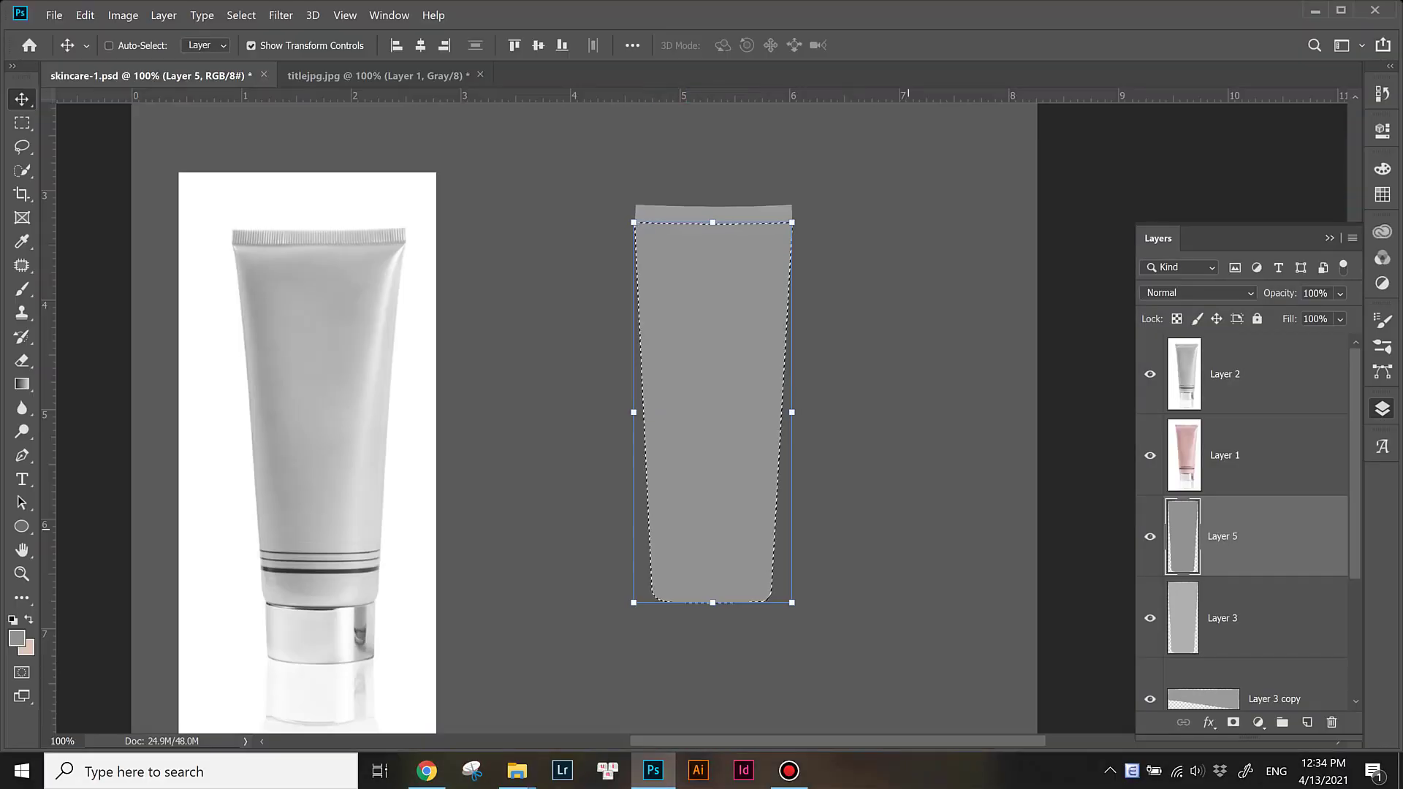
key("ctrl+d")
left_click_drag(792, 222, 782, 245)
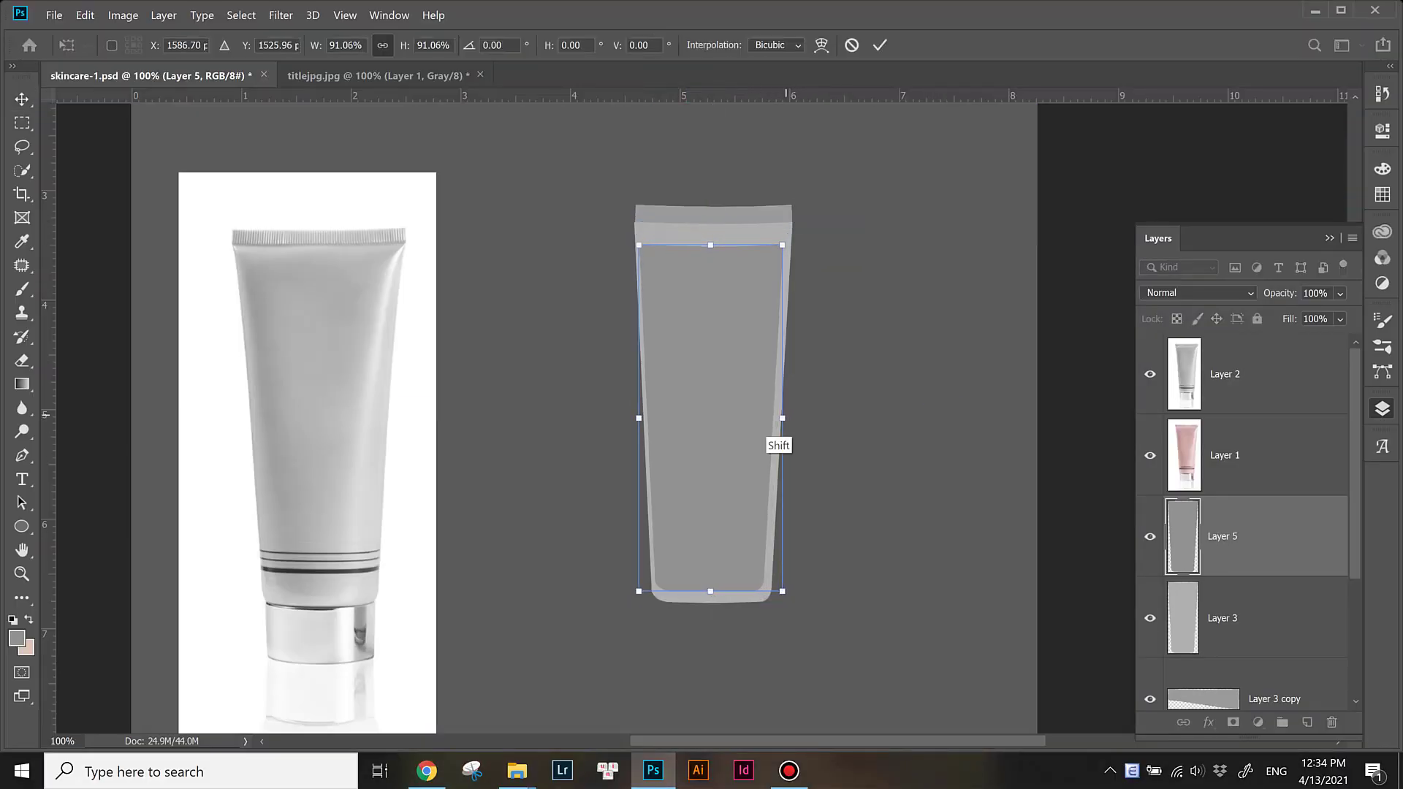
key("Return")
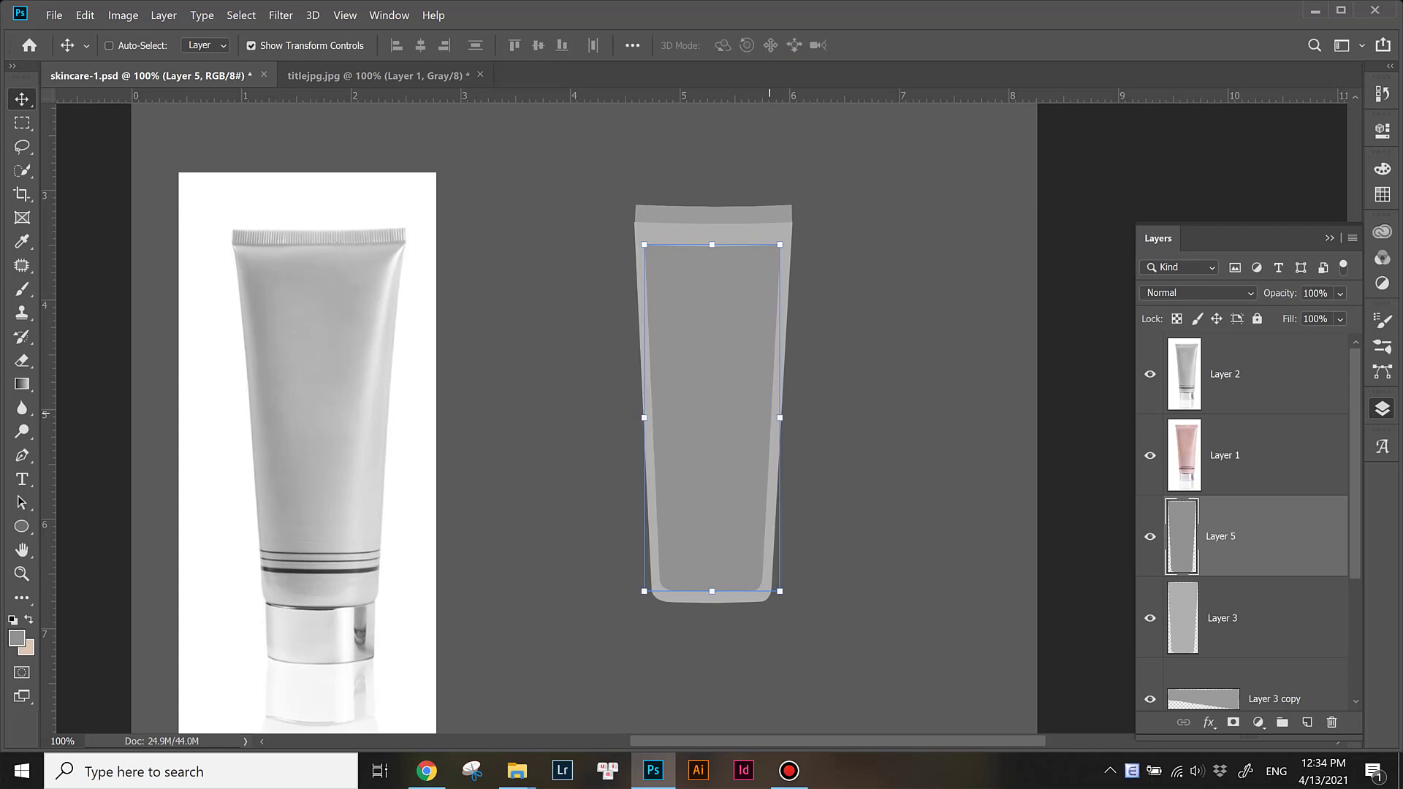
left_click_drag(711, 244, 711, 233)
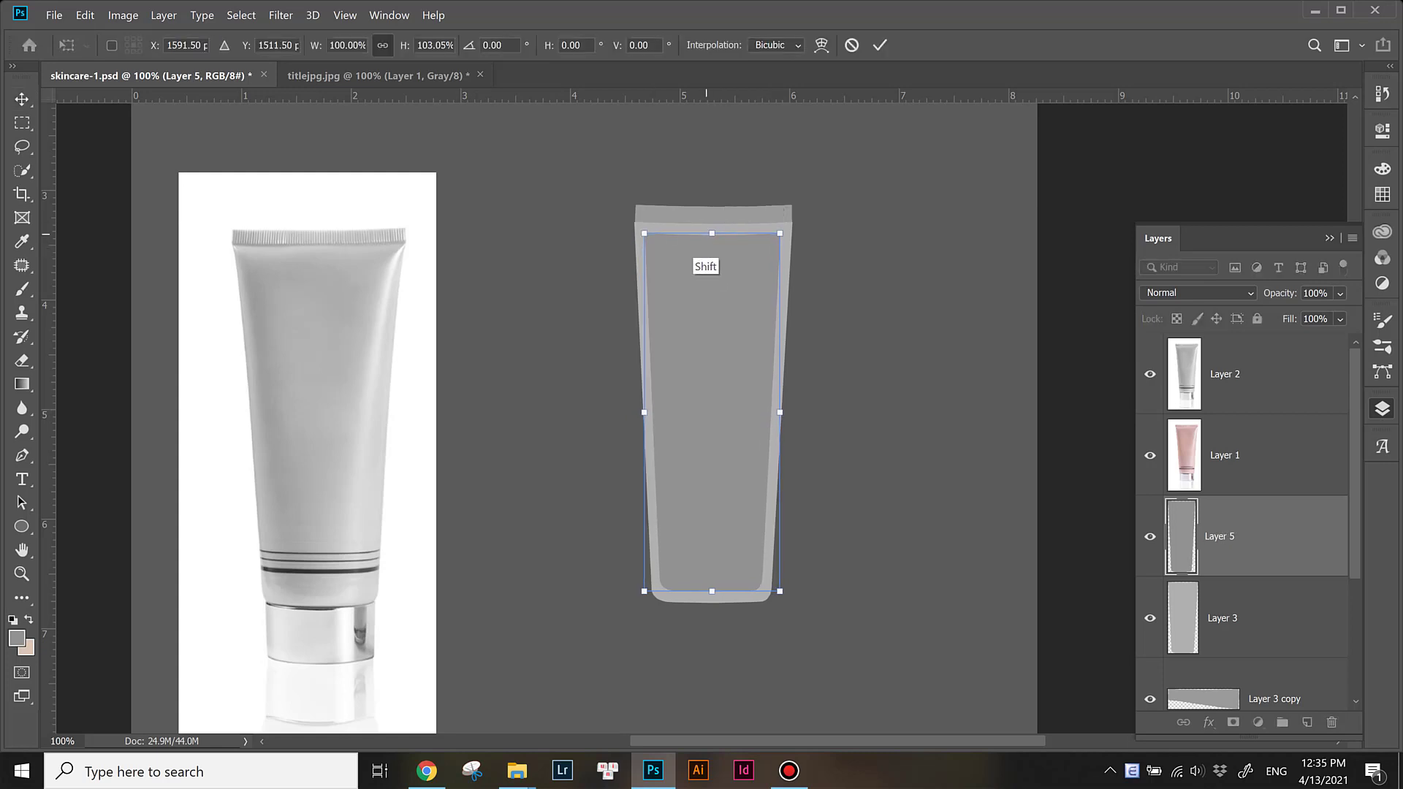
key("Return")
Step: Add a layer mask to Layer 5 from the panel's outline and reset colours to black and white
left_click(1182, 570, "ctrl")
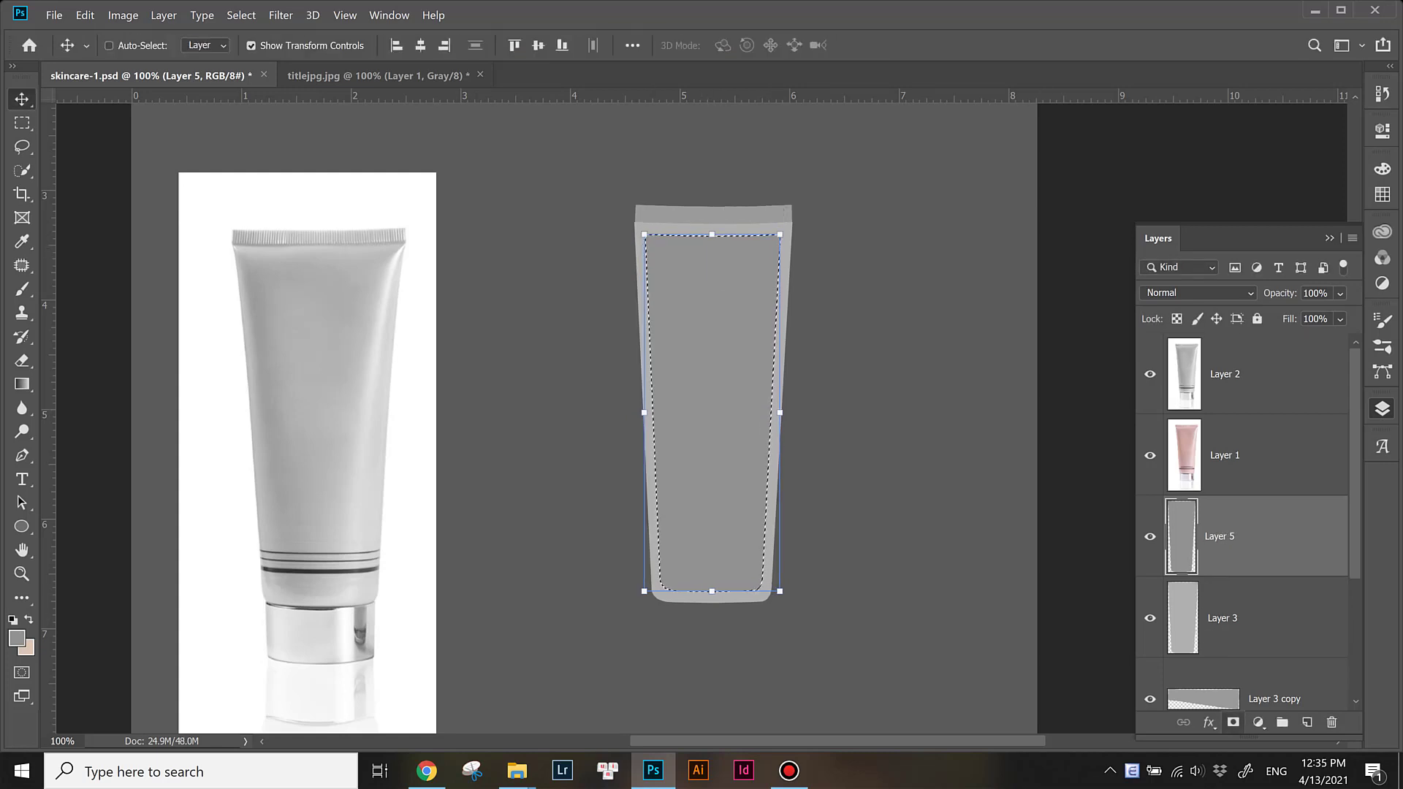
left_click(1233, 722)
key("d")
left_click(22, 384)
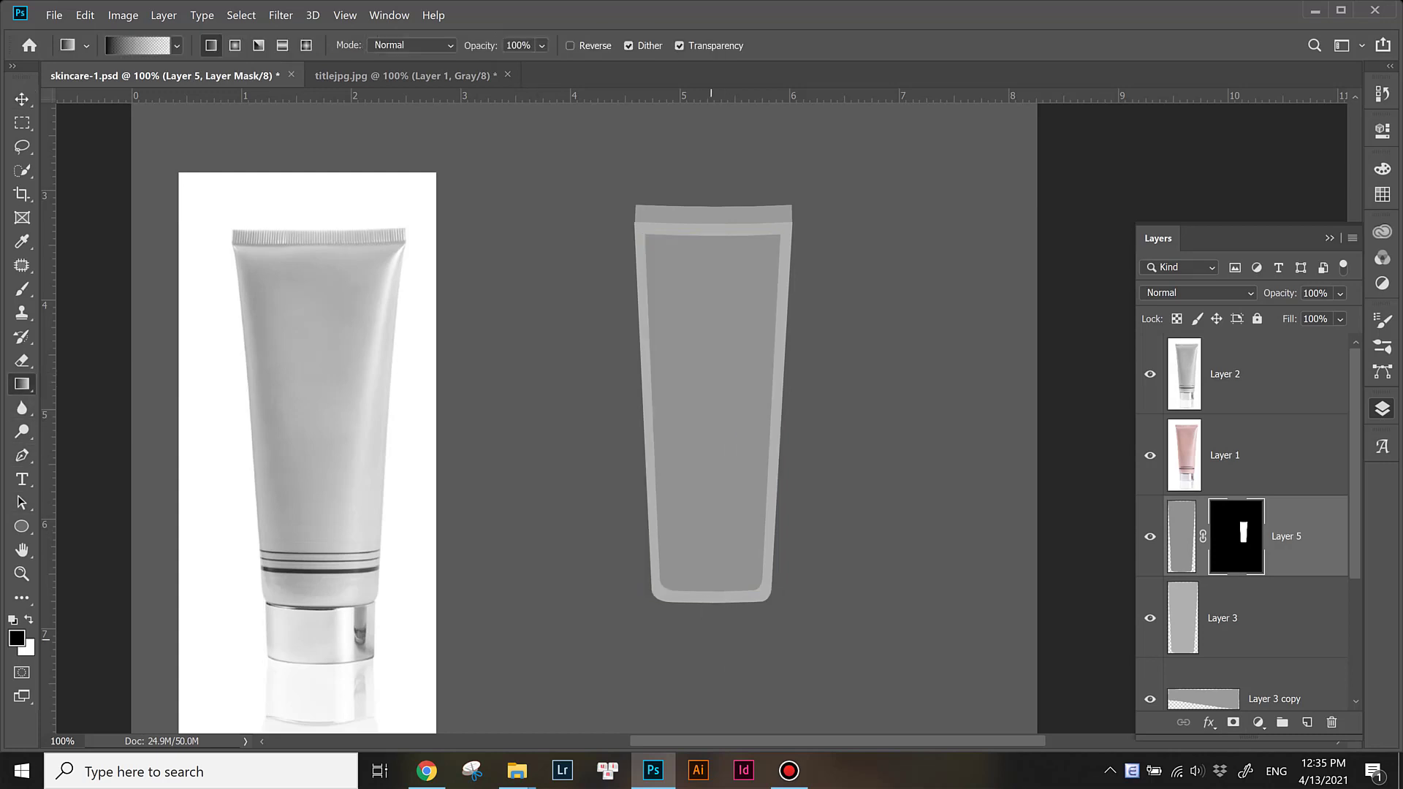
Step: Fade Layer 5's mask with a gradient, then blur its pixels with an 18-pixel Gaussian Blur
left_click_drag(710, 636, 755, 331)
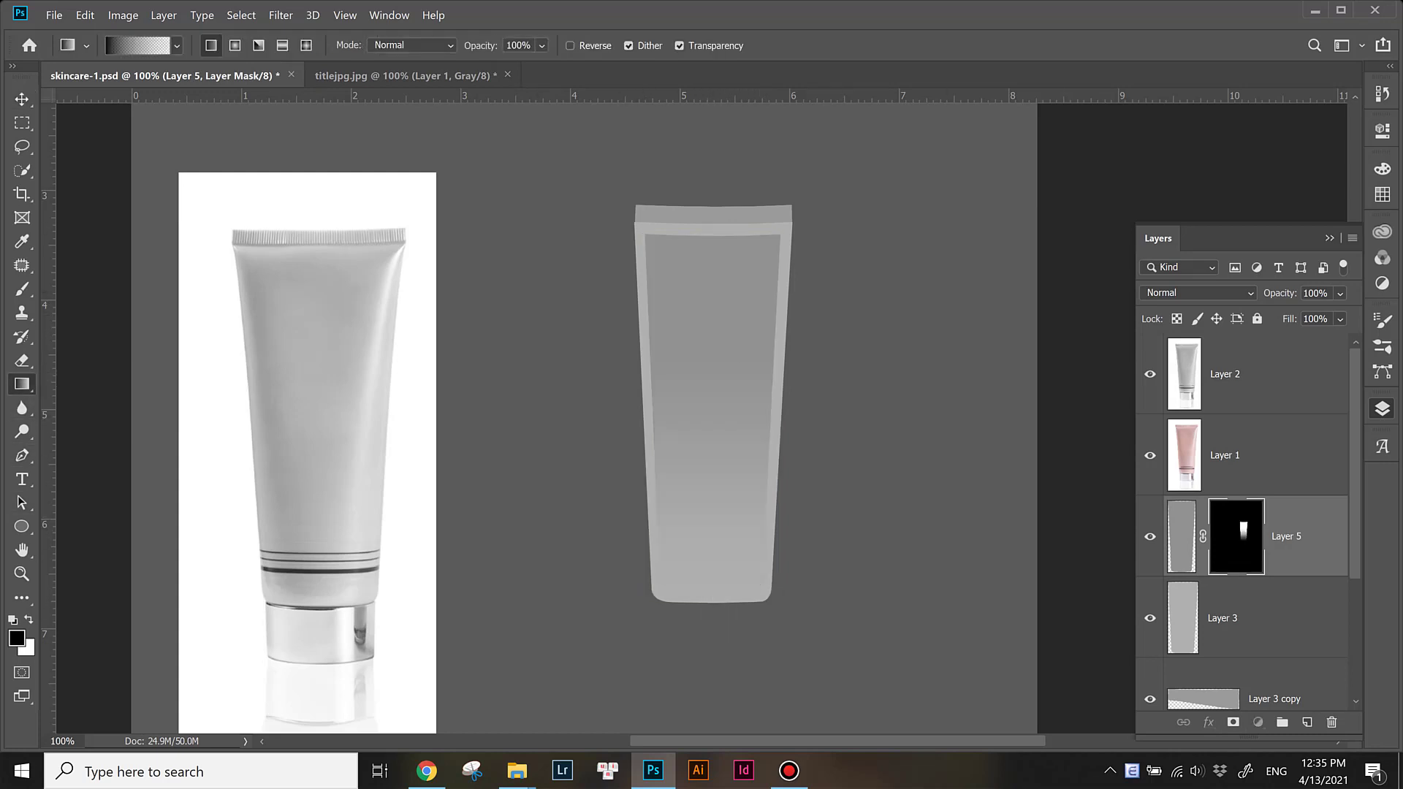
left_click(1182, 536)
left_click(281, 15)
left_click(205, 259)
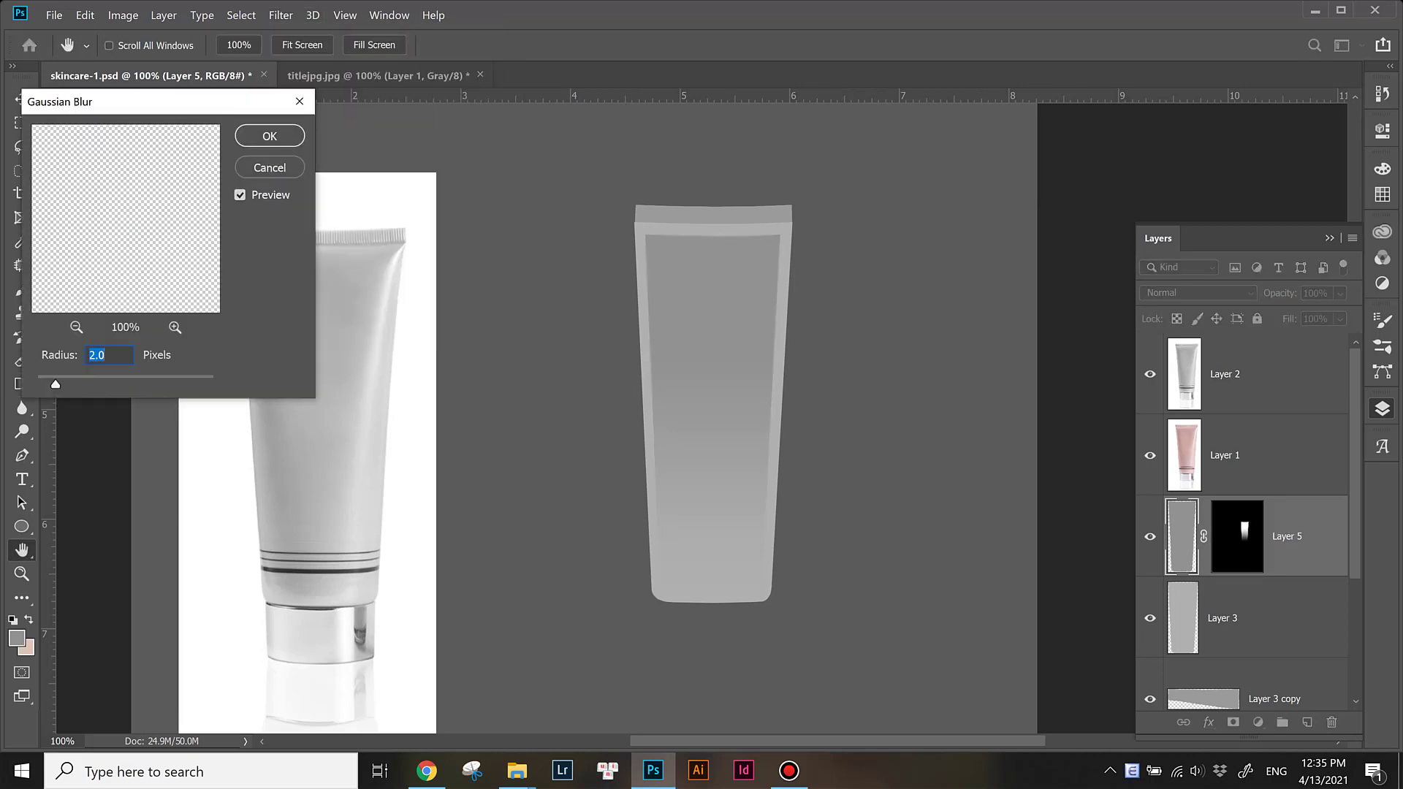
left_click_drag(54, 384, 89, 384)
mouse_move(146, 101)
left_mouse_down()
mouse_move(193, 463)
mouse_move(258, 345)
left_mouse_up()
left_click_drag(202, 626, 240, 627)
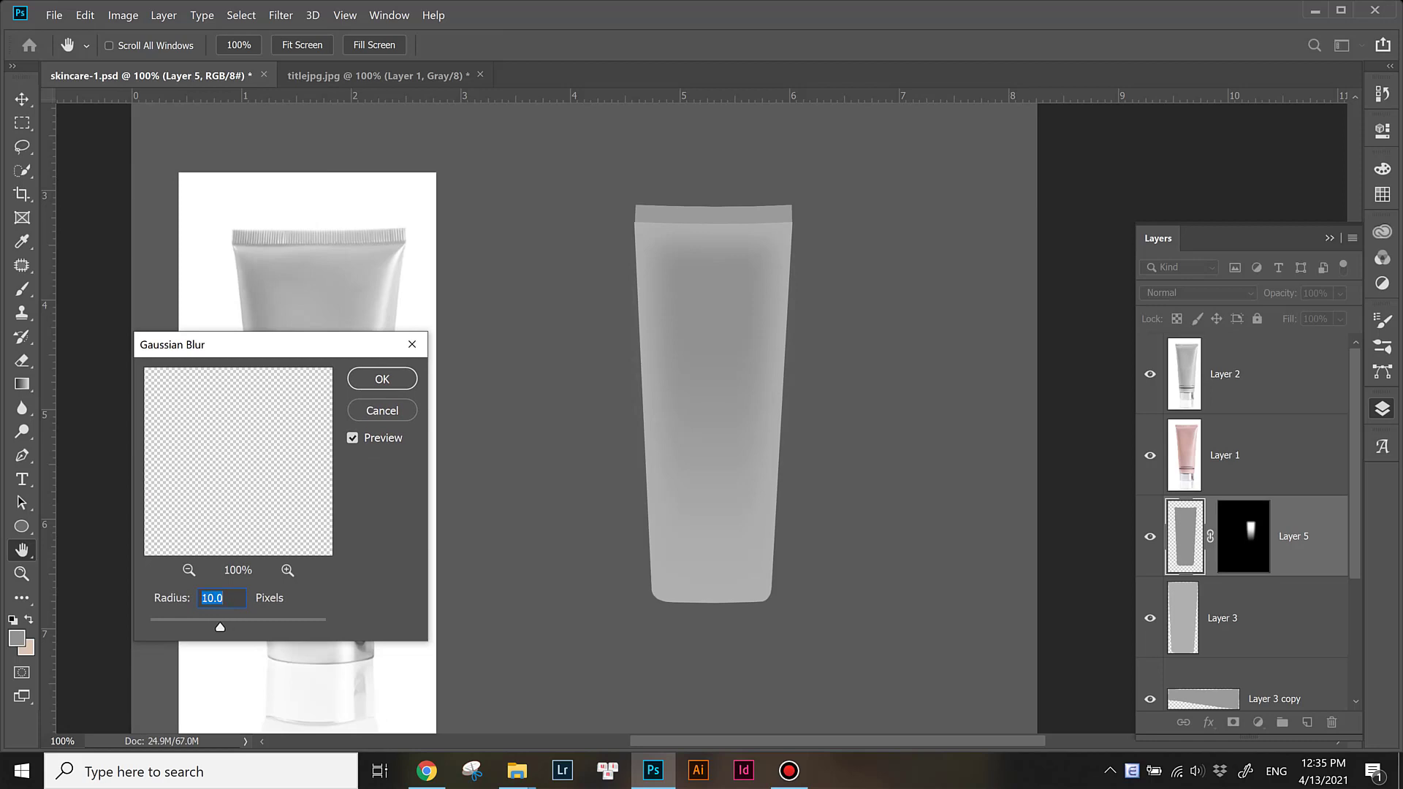
key("Up")
key("Up")
key("Up")
key("Up")
key("Up")
key("Up")
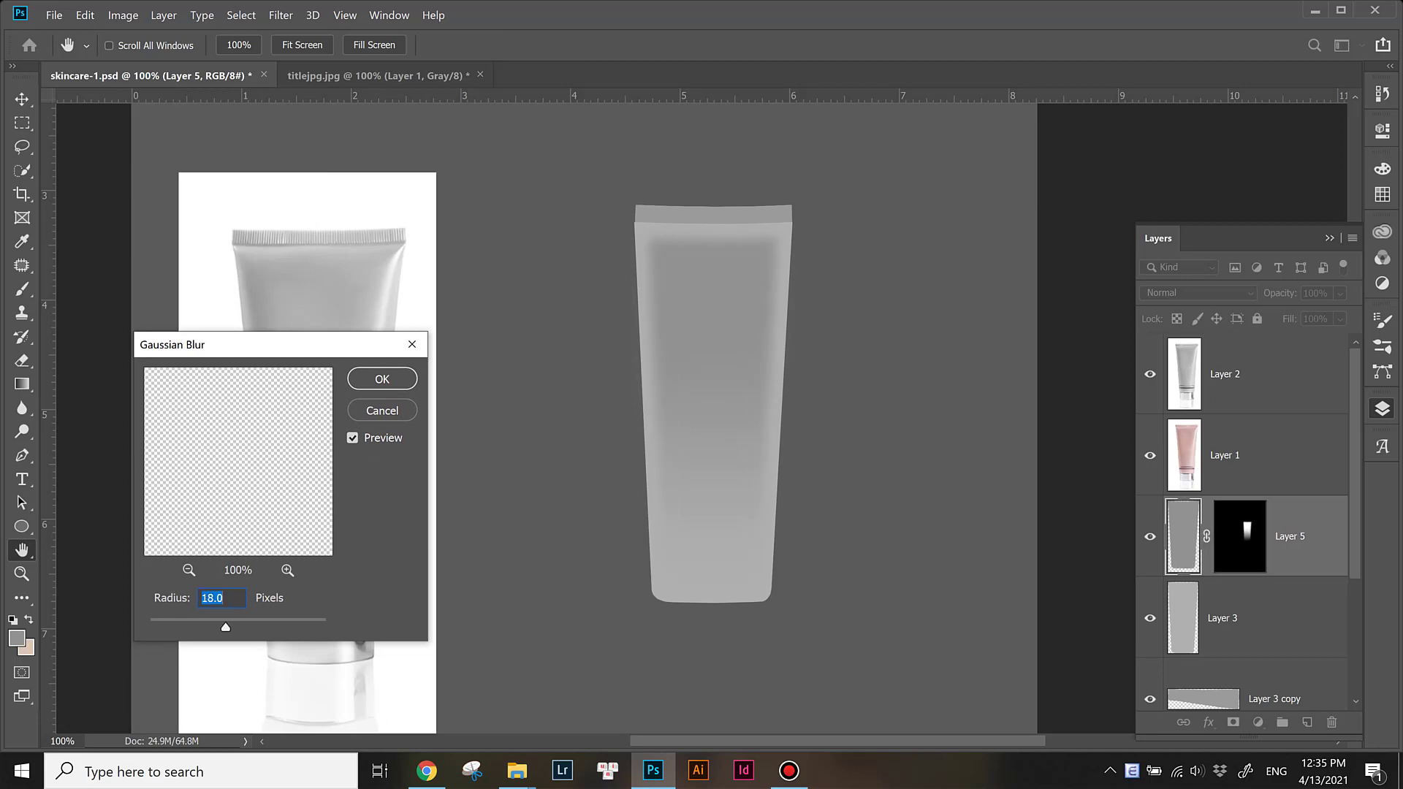
key("Return")
Step: Stretch the Layer 5 panel slightly taller and widen it on both sides to about 115%
key("v")
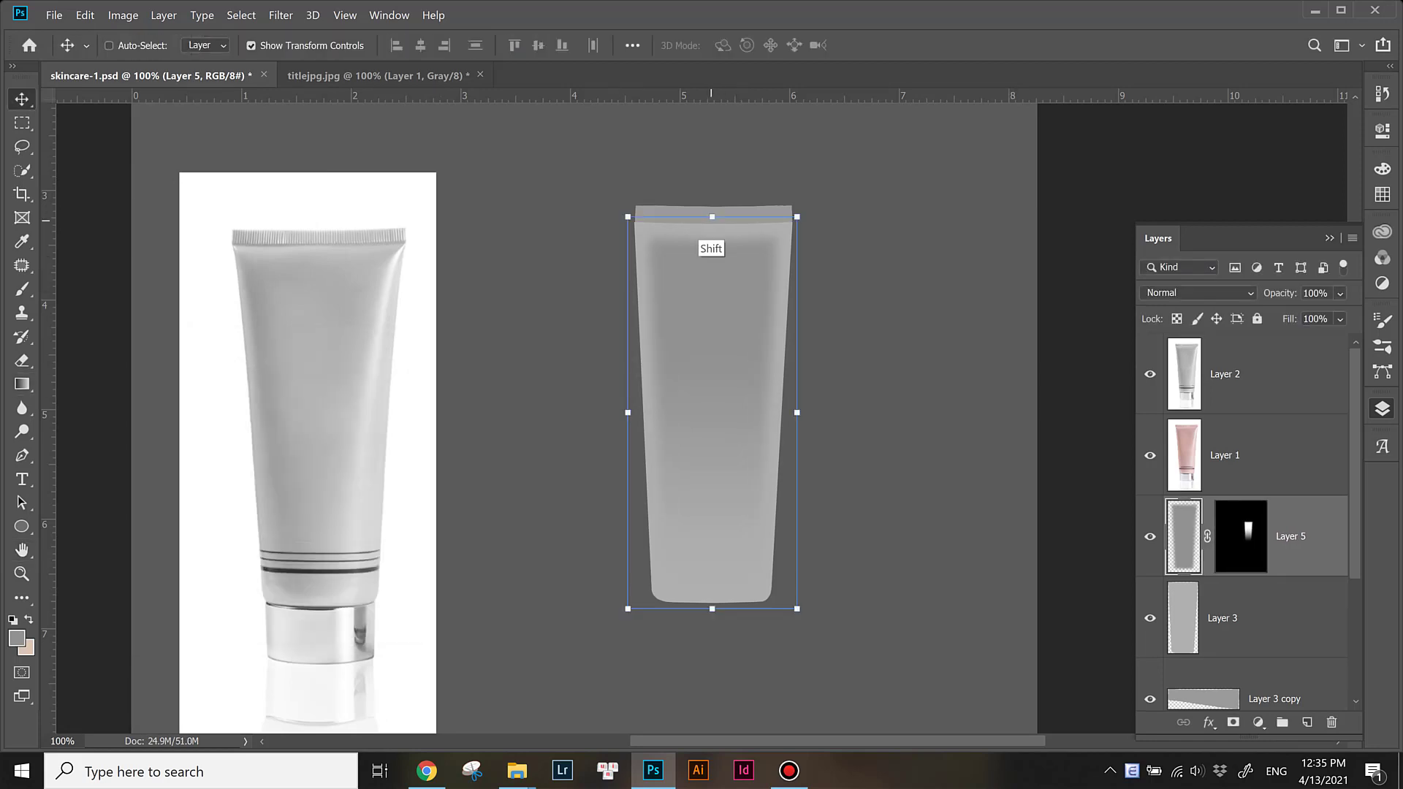
left_click_drag(712, 217, 712, 209)
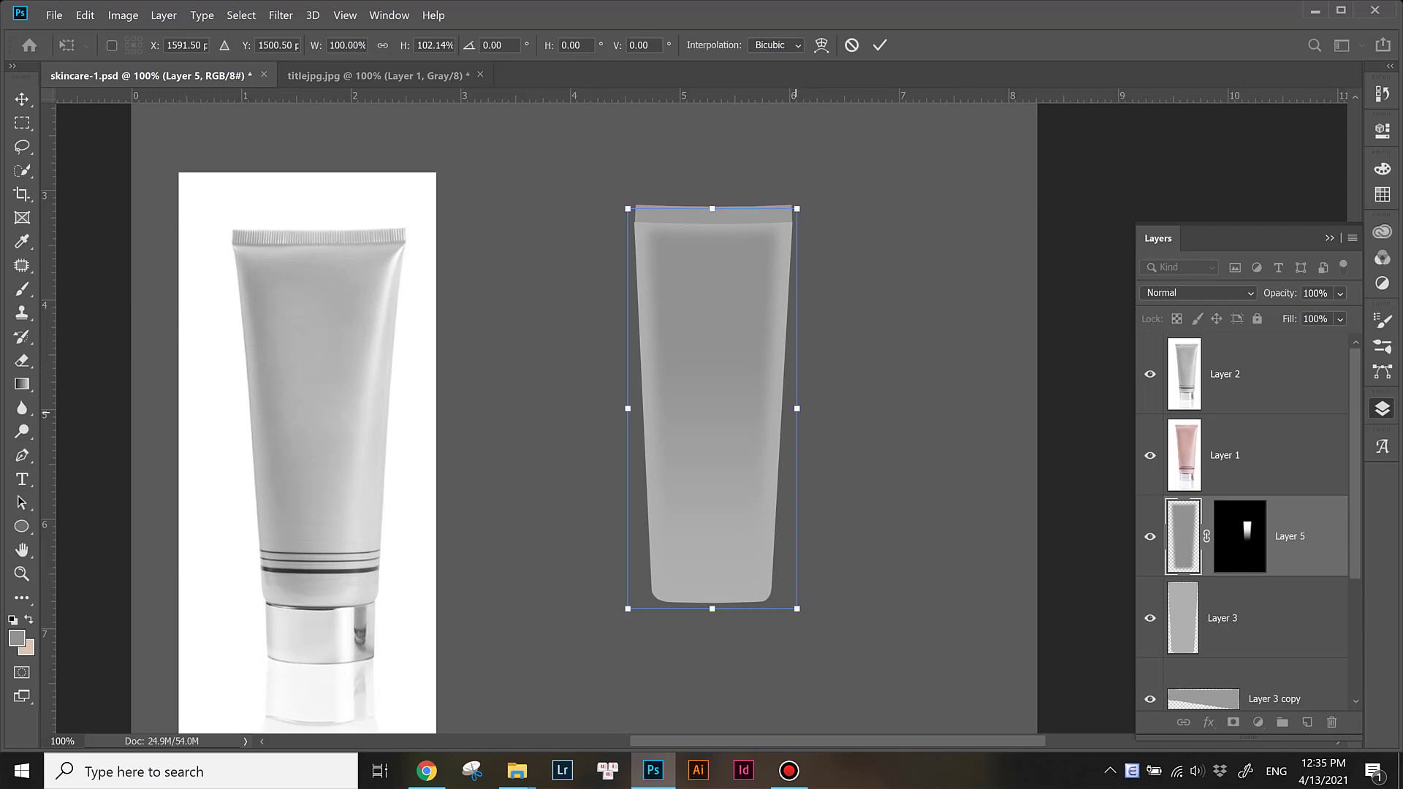
left_click_drag(796, 409, 817, 408)
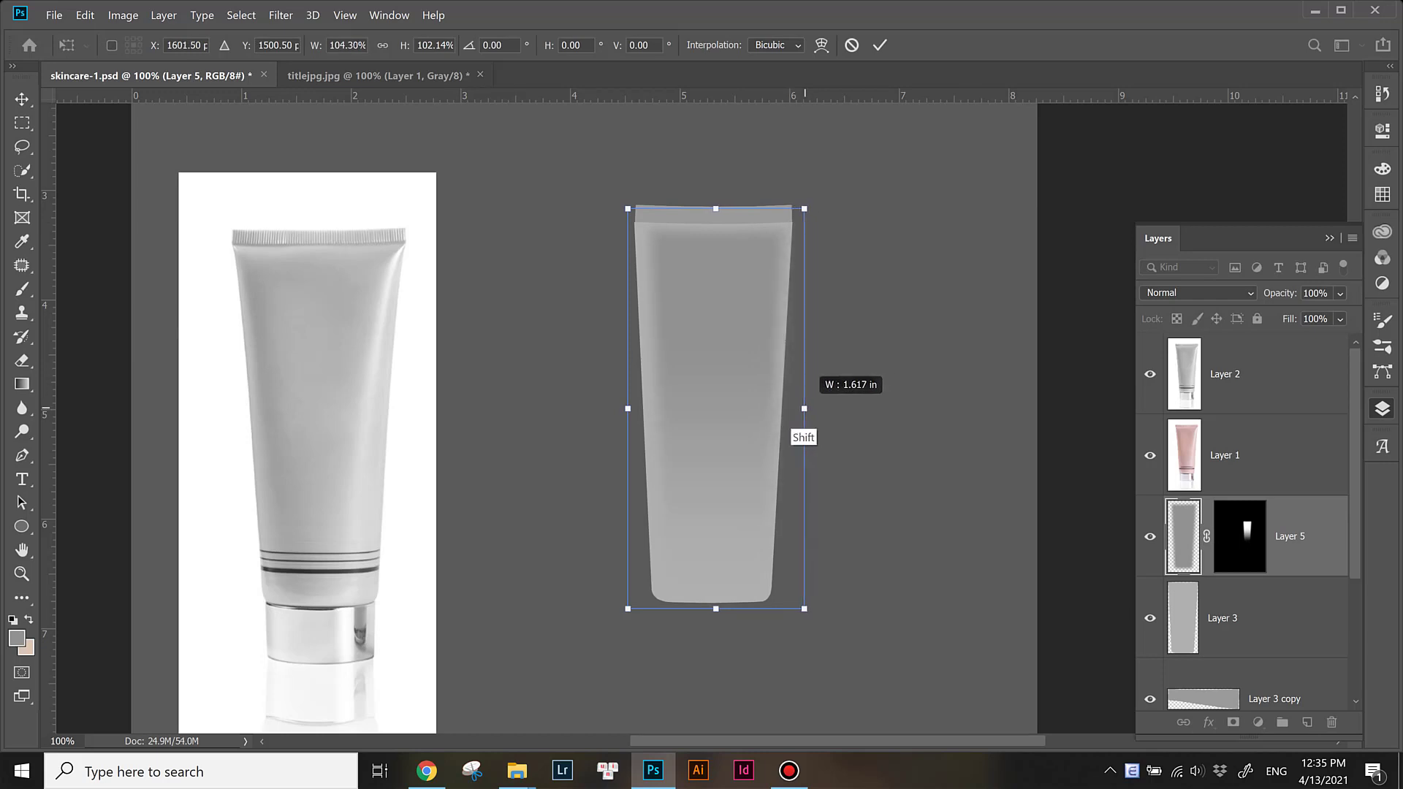
left_click_drag(808, 409, 816, 408)
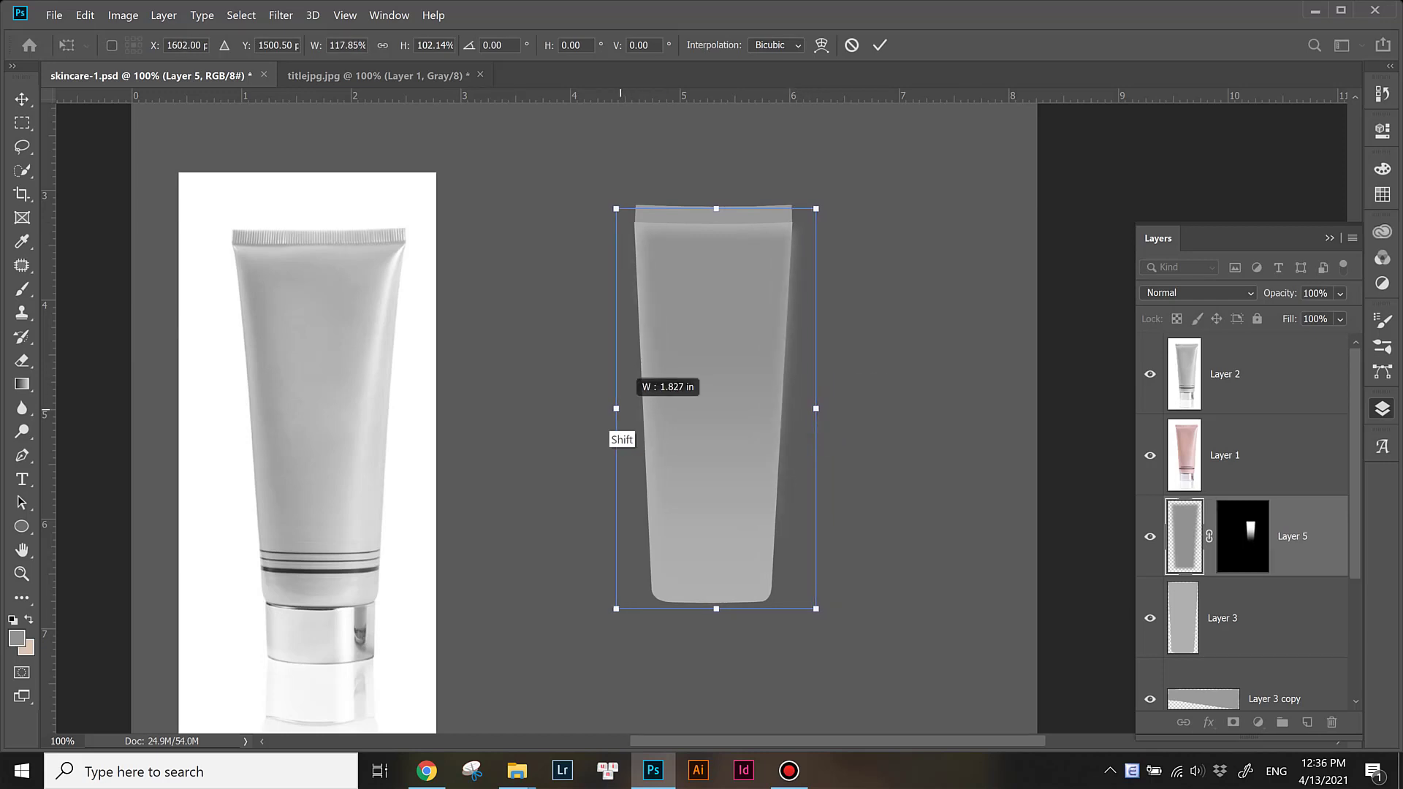
left_click_drag(627, 409, 620, 408)
left_click_drag(718, 608, 718, 597)
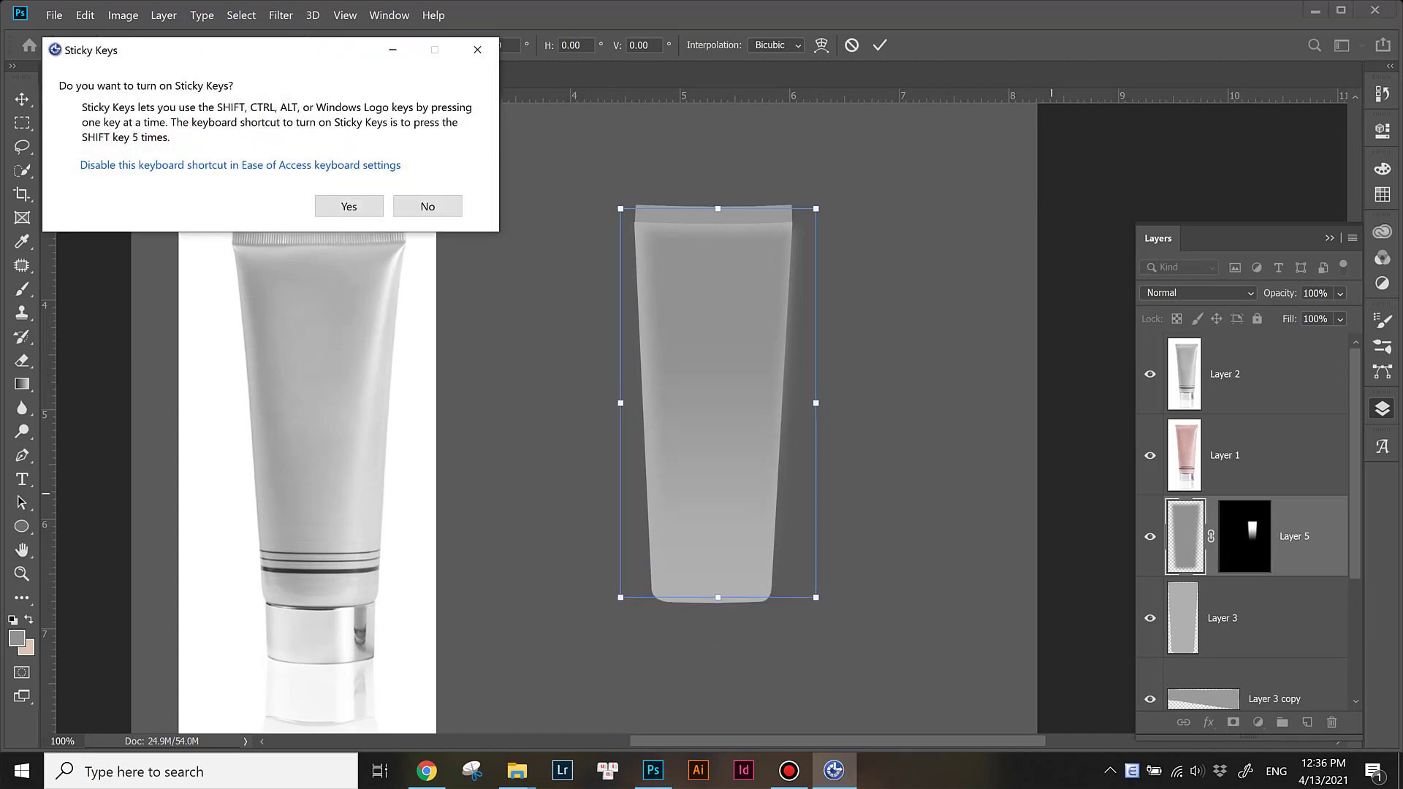
Step: Commit the panel's new size and save the document
key("Escape")
key("ctrl+s")
left_click(922, 322)
key("alt+bracketright")
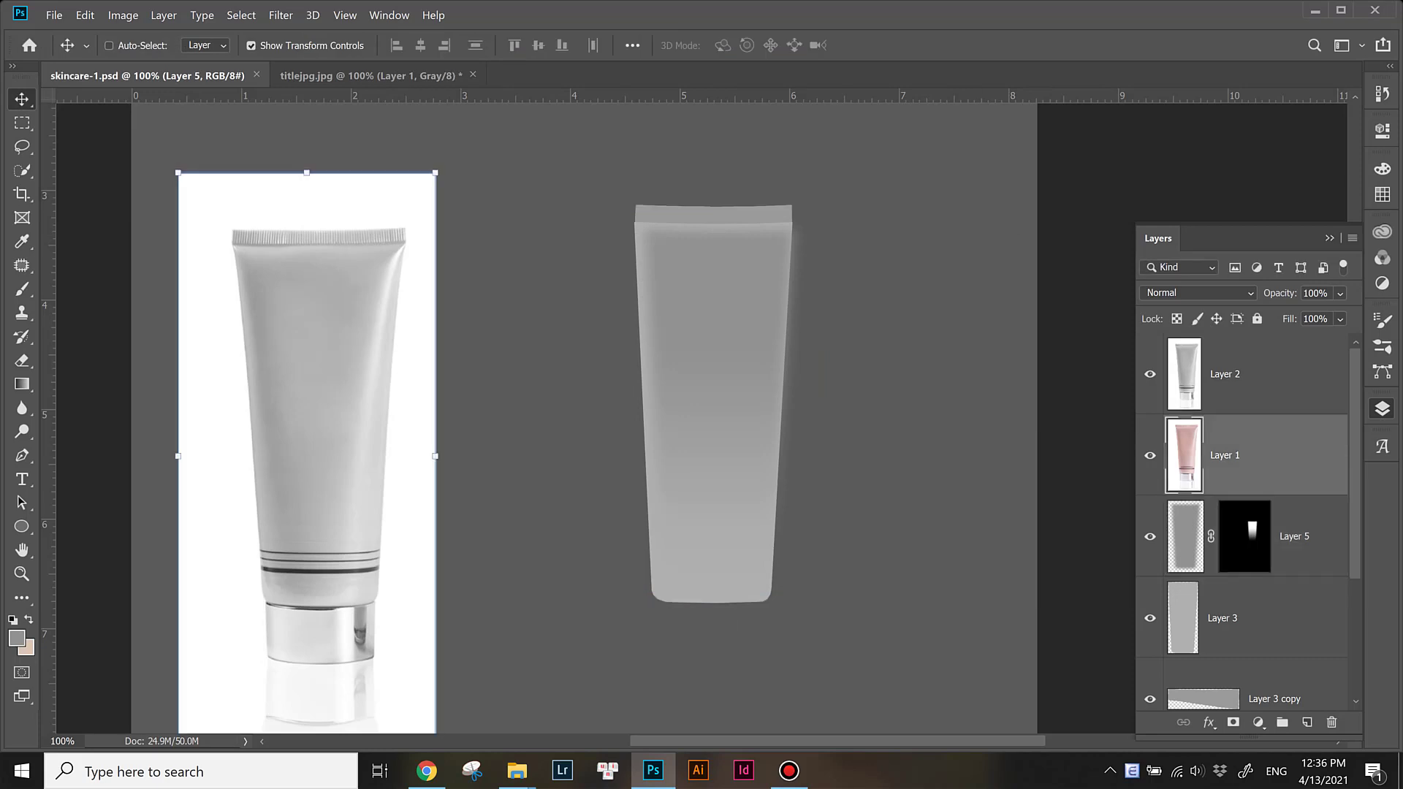
Step: Set up the Eraser with a 338 px brush size and higher hardness
key("alt+bracketleft")
key("e")
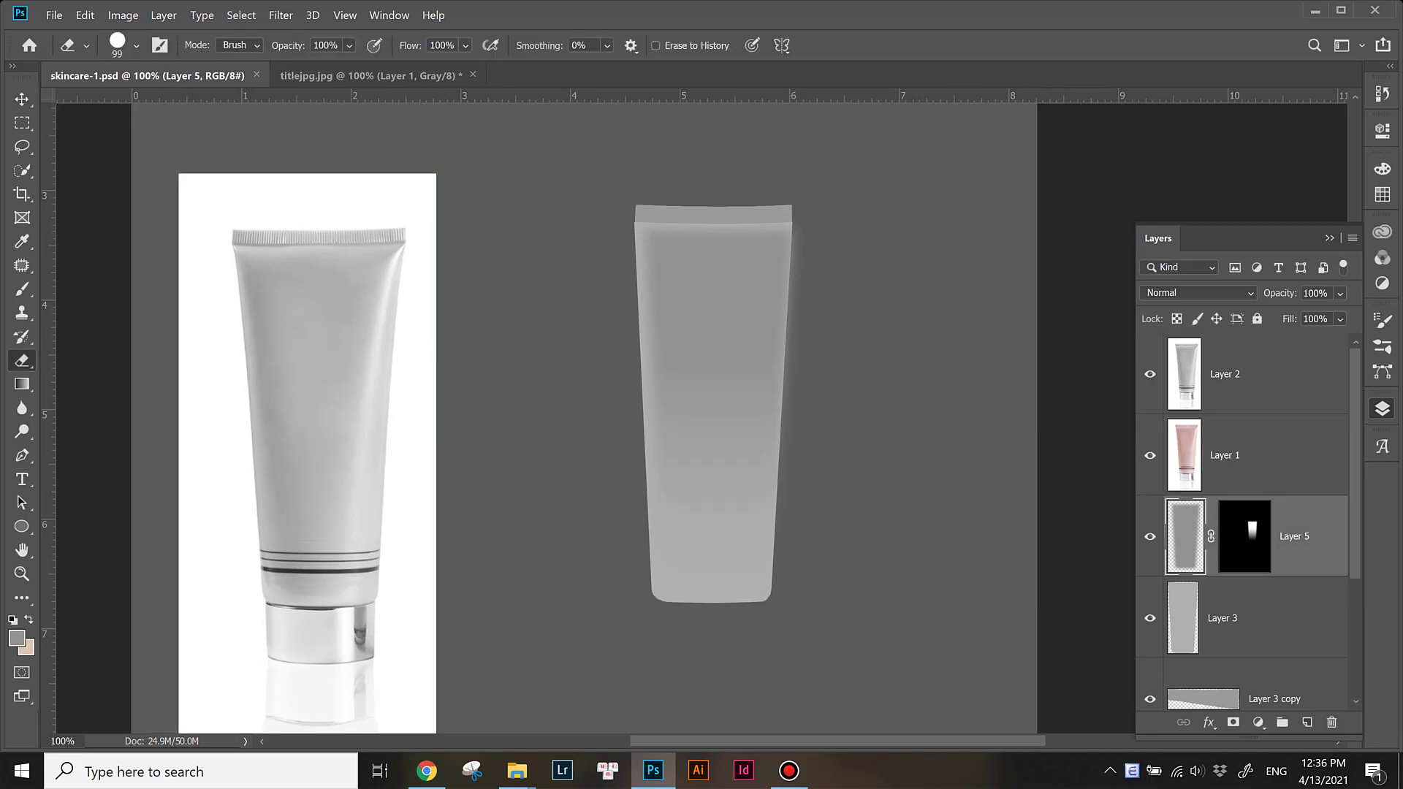
left_click(136, 45)
left_click_drag(163, 103, 200, 104)
left_click_drag(153, 146, 200, 146)
key("Return")
left_click(136, 45)
key("Return")
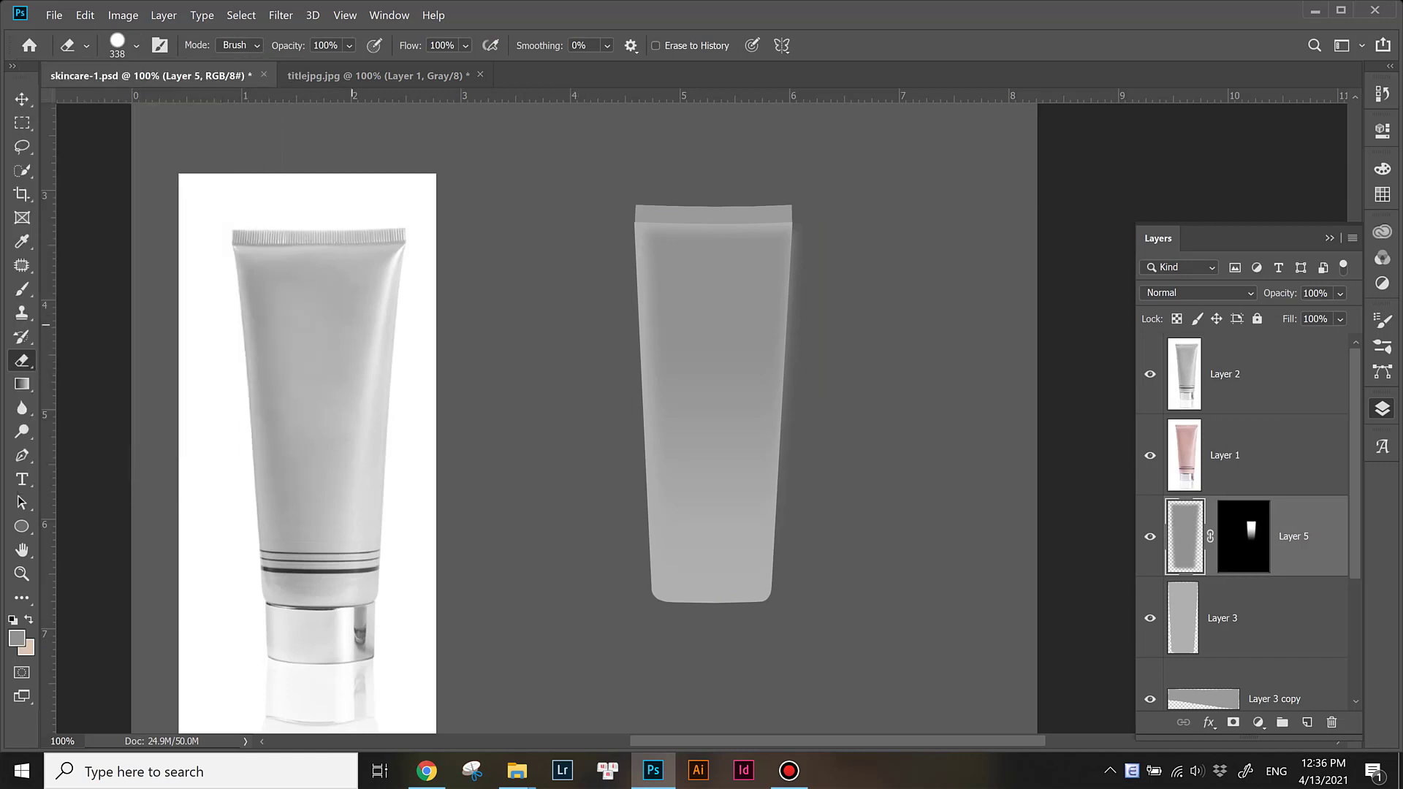
Step: Add Layer 6 above the tube, sample a grey, and paint a straight vertical soft stroke
key("v")
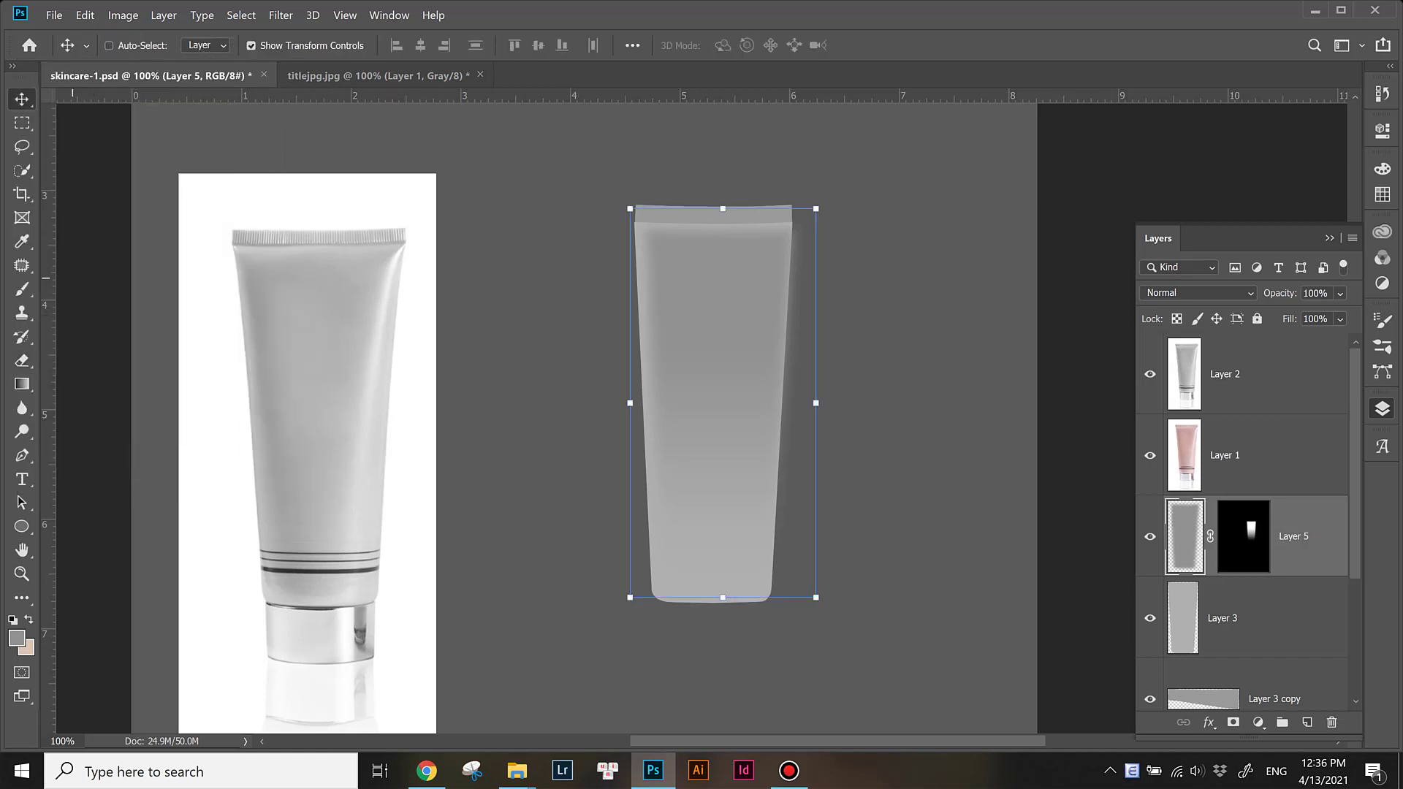
left_click(1307, 722)
key("i")
left_click(16, 638)
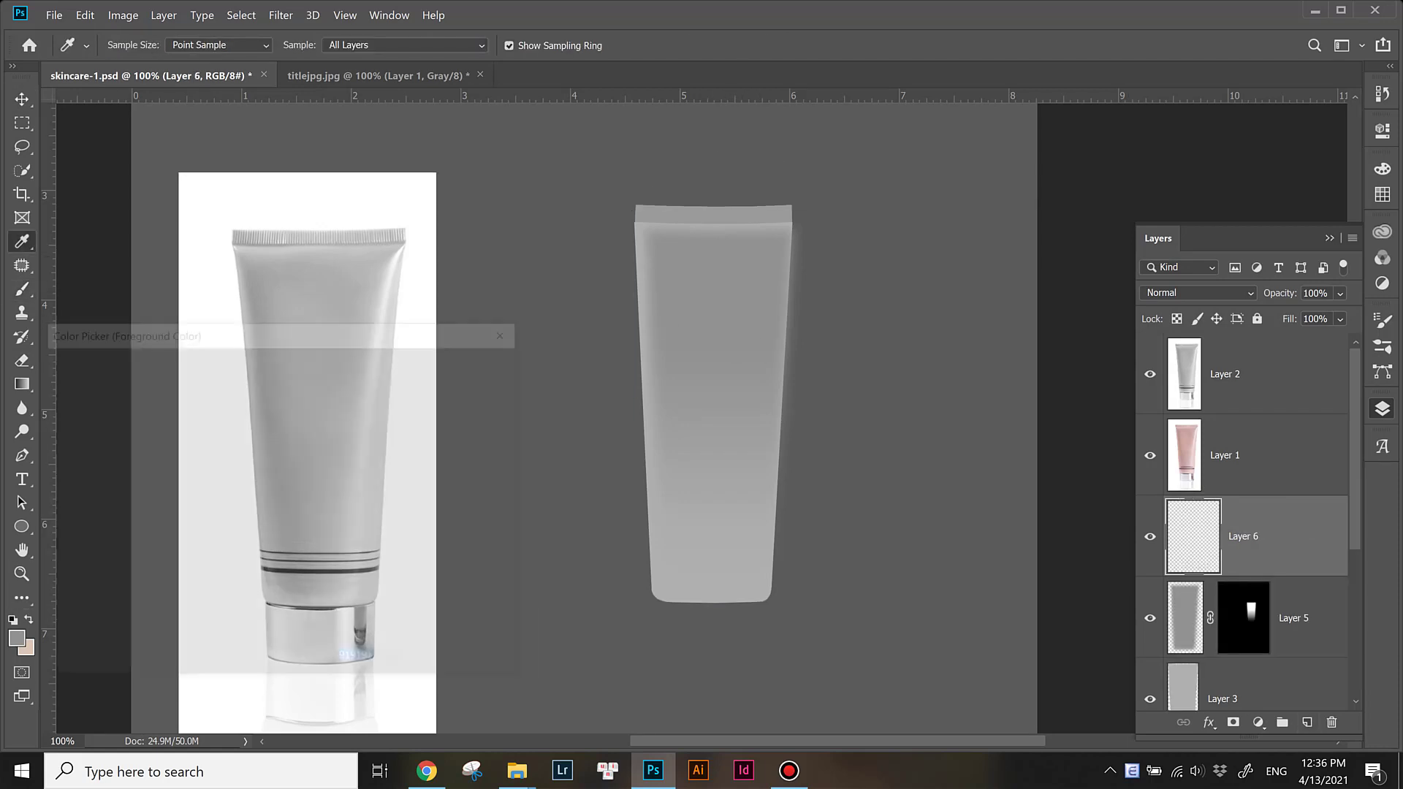
key("Return")
key("b")
left_click(583, 230)
left_click(582, 536, "shift")
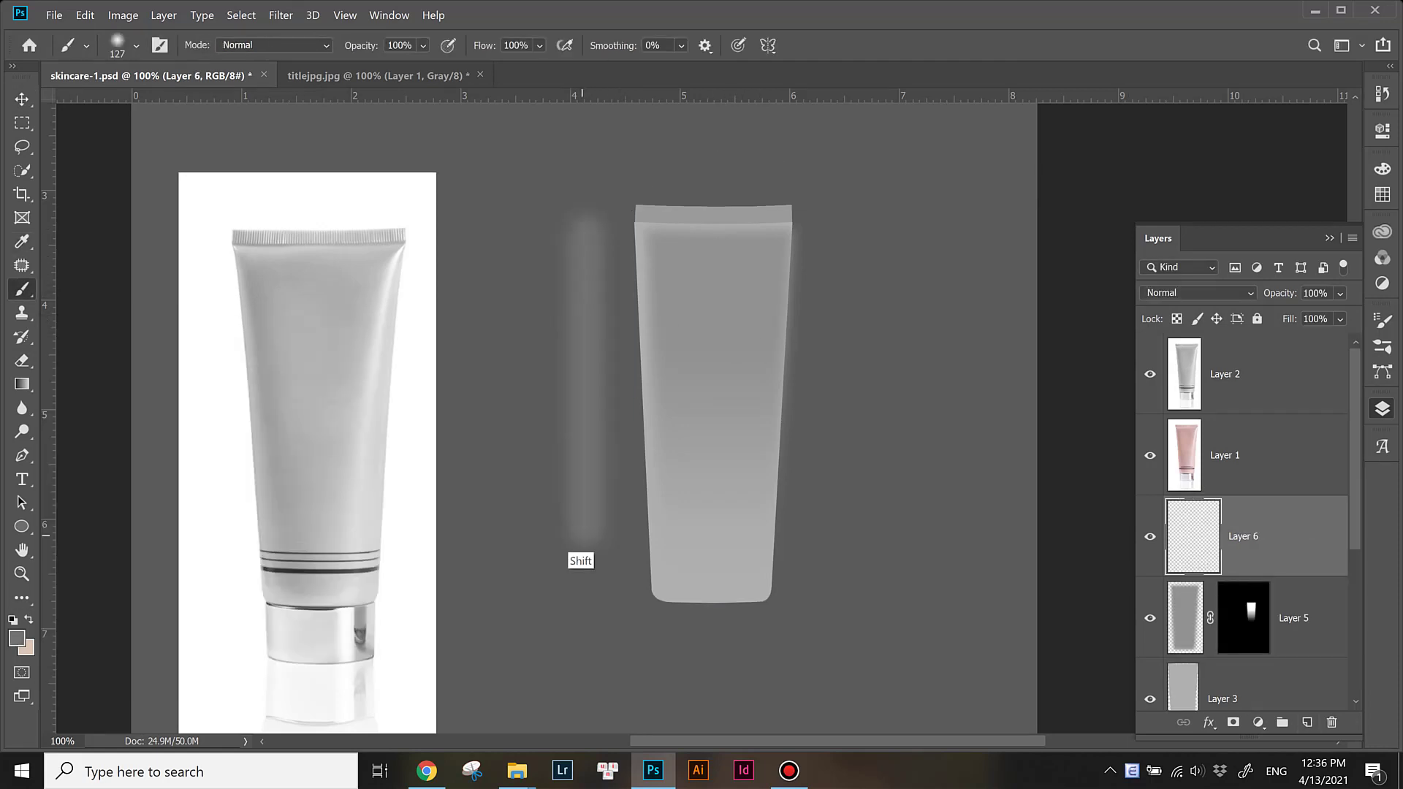
Step: Move and tilt the stroke onto the tube's left edge and clip it to Layer 5
key("ctrl+t")
left_click_drag(584, 380, 661, 379)
left_click_drag(712, 175, 701, 164)
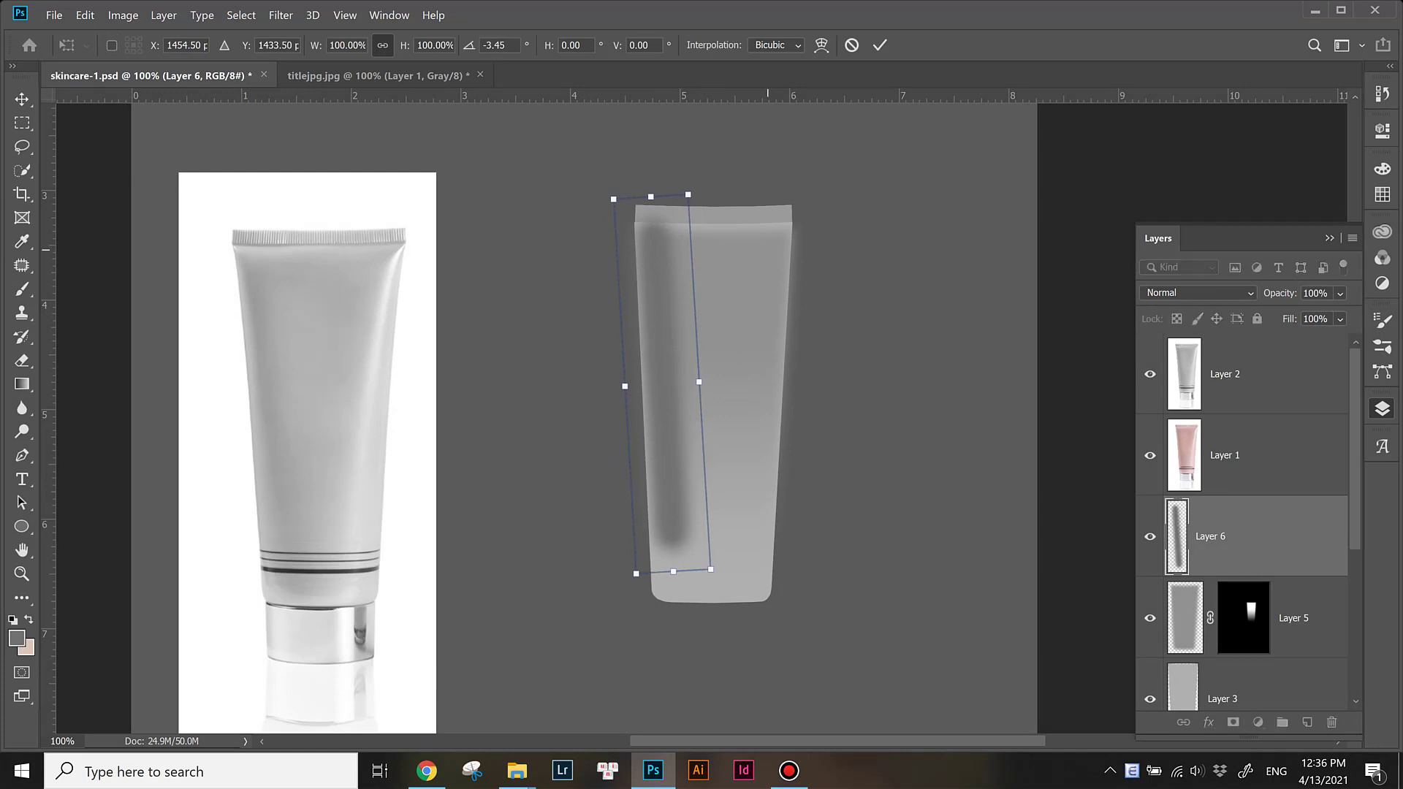
key("Return")
key("v")
left_click(1178, 577, "alt")
left_click_drag(679, 238, 669, 248)
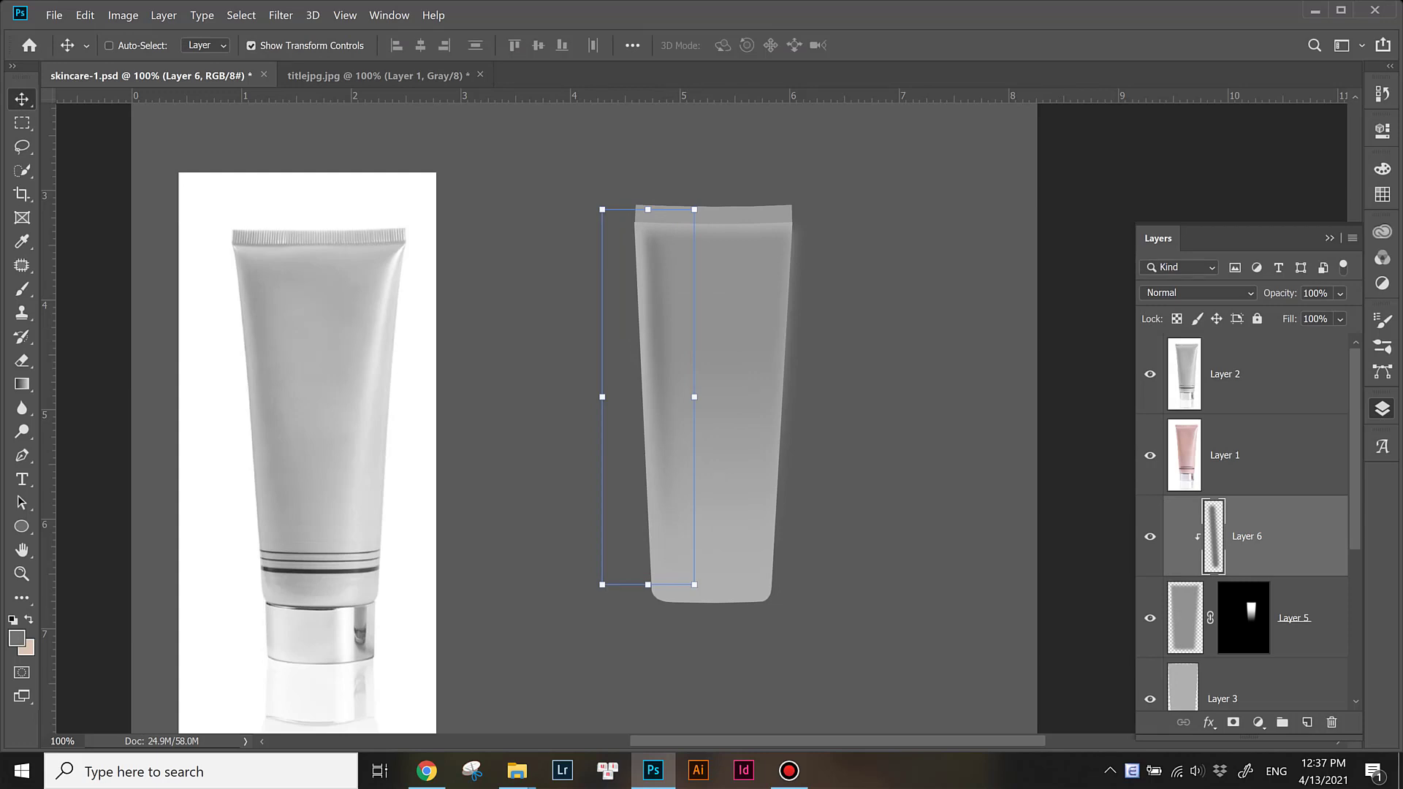
Step: Erase some of Layer 5's soft haze beyond the tube's right edge
left_click(1184, 617)
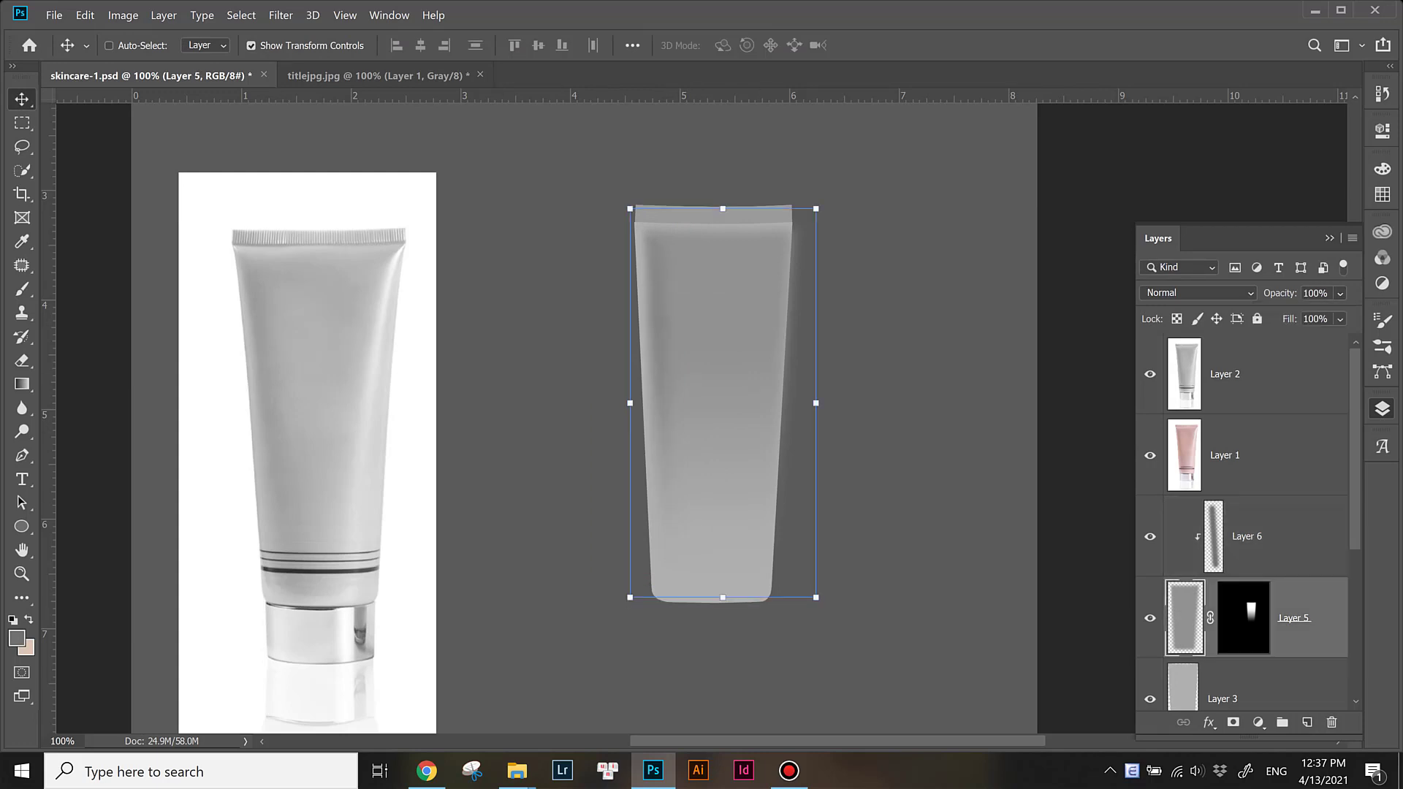
key("e")
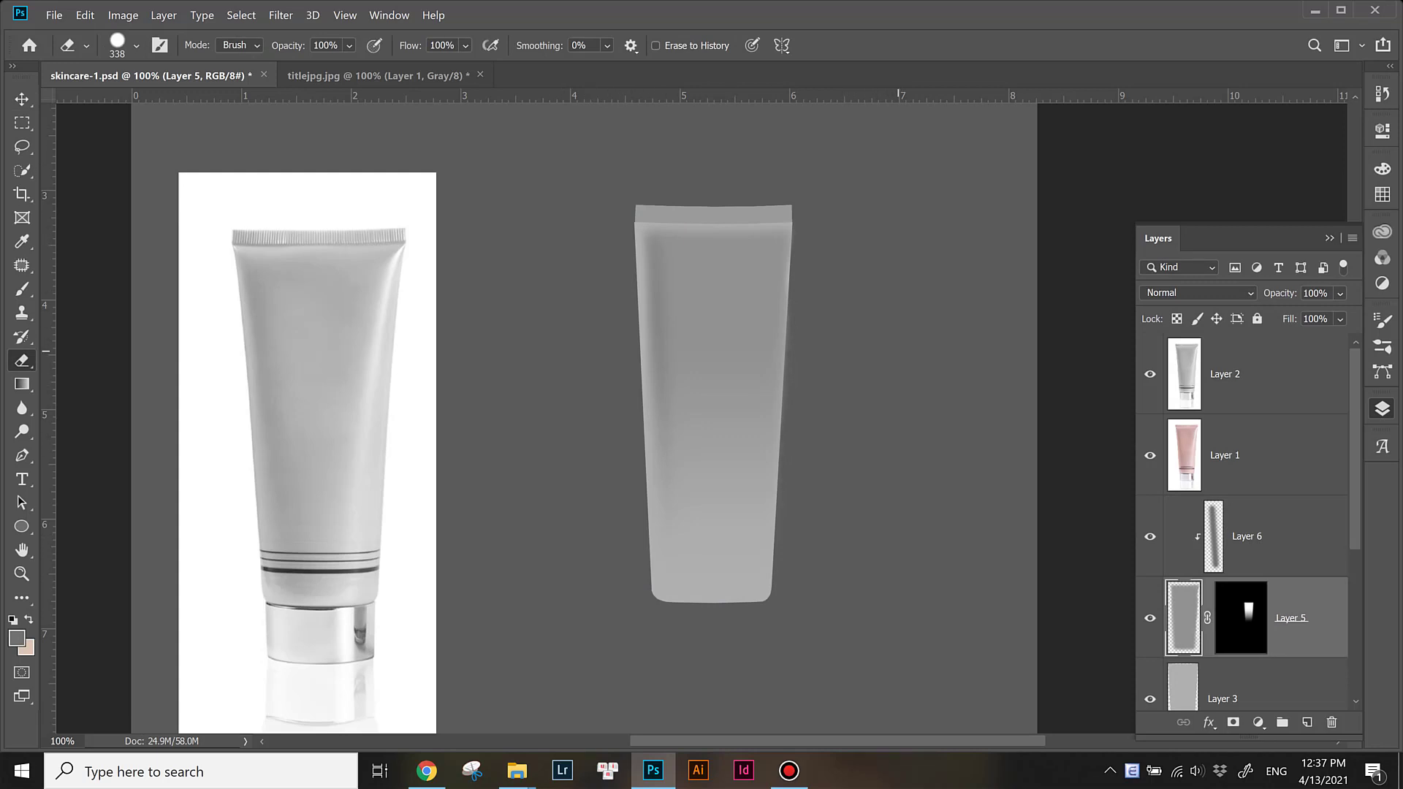
key("v")
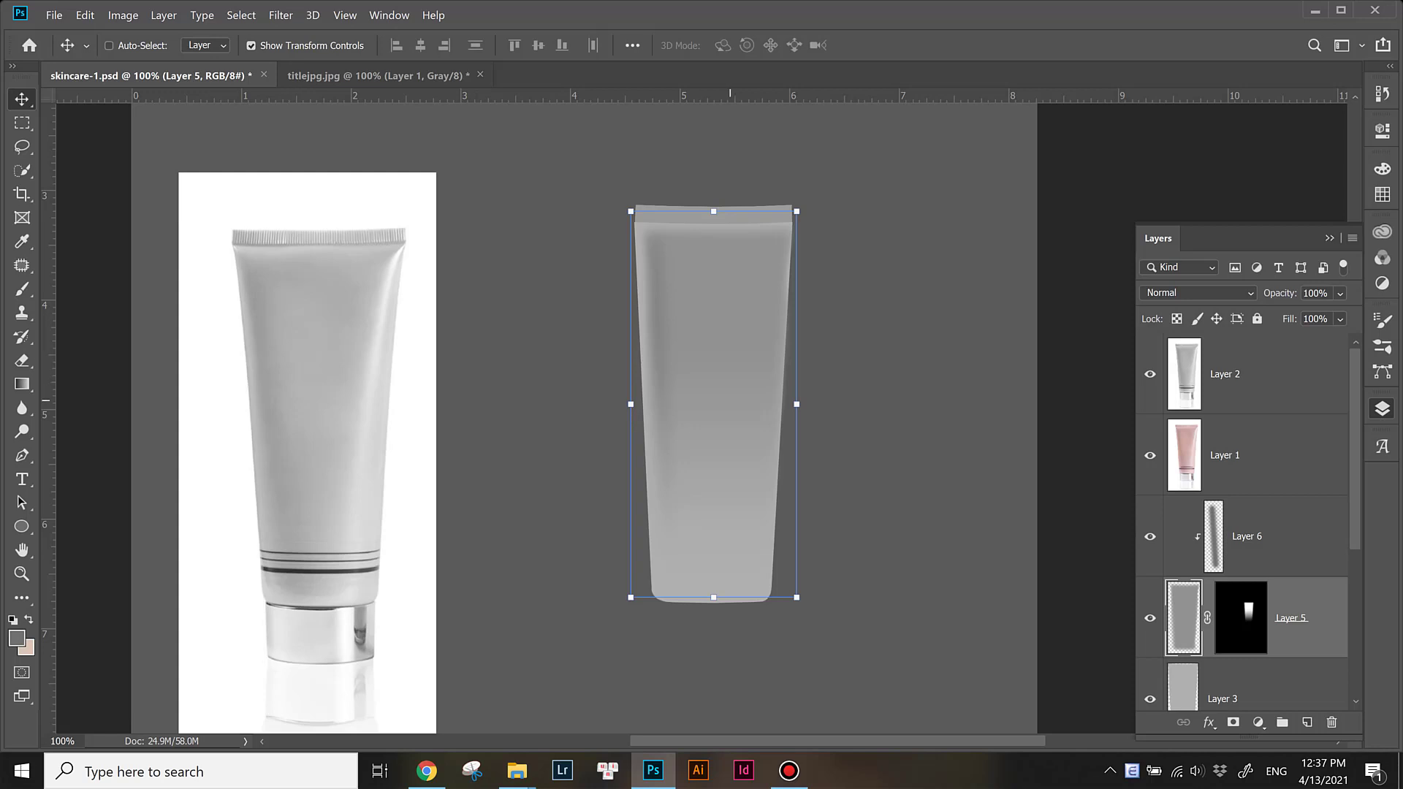
scroll(701, 409, "down", 3)
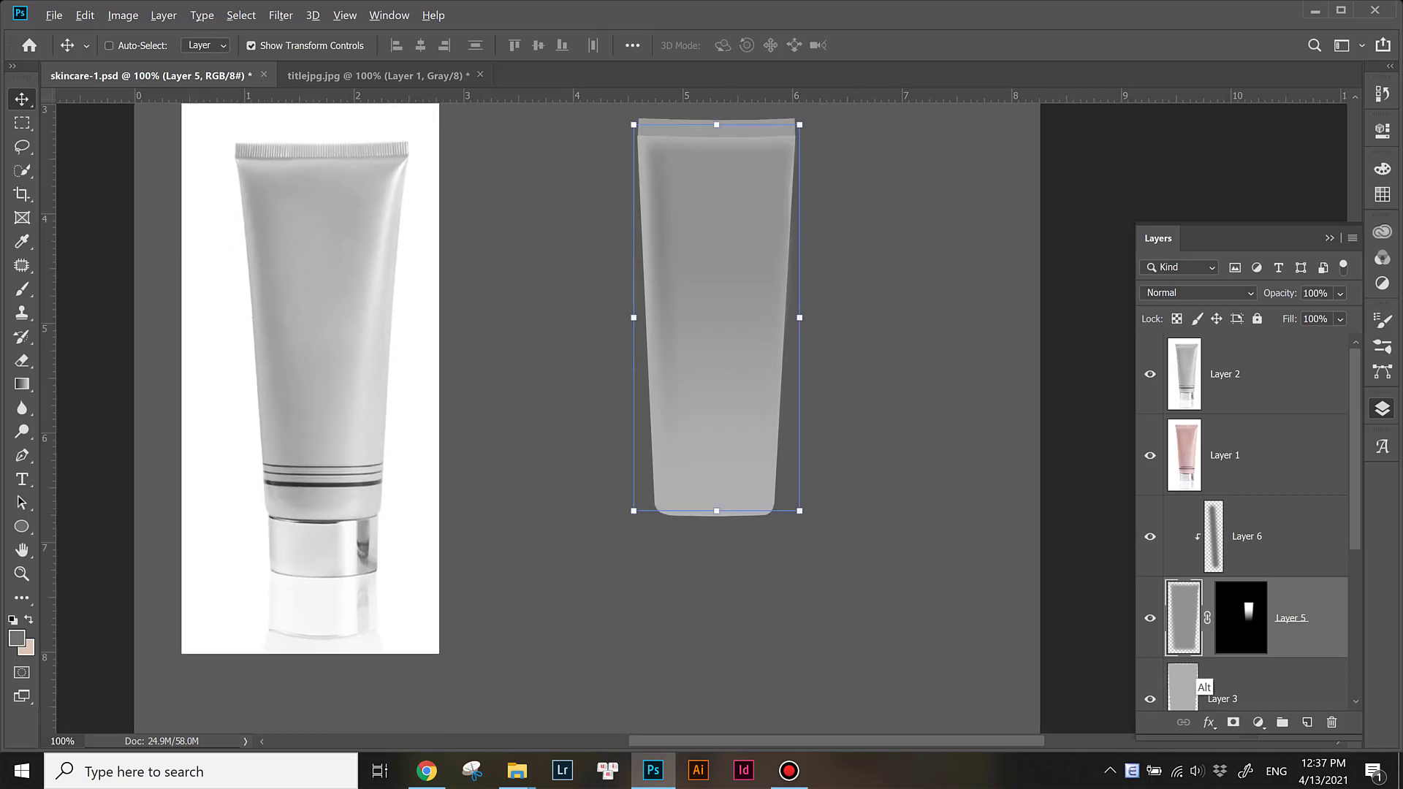
Step: Add a new clipped Layer 7 and paint a light highlight streak down the tube
key("alt+bracketright")
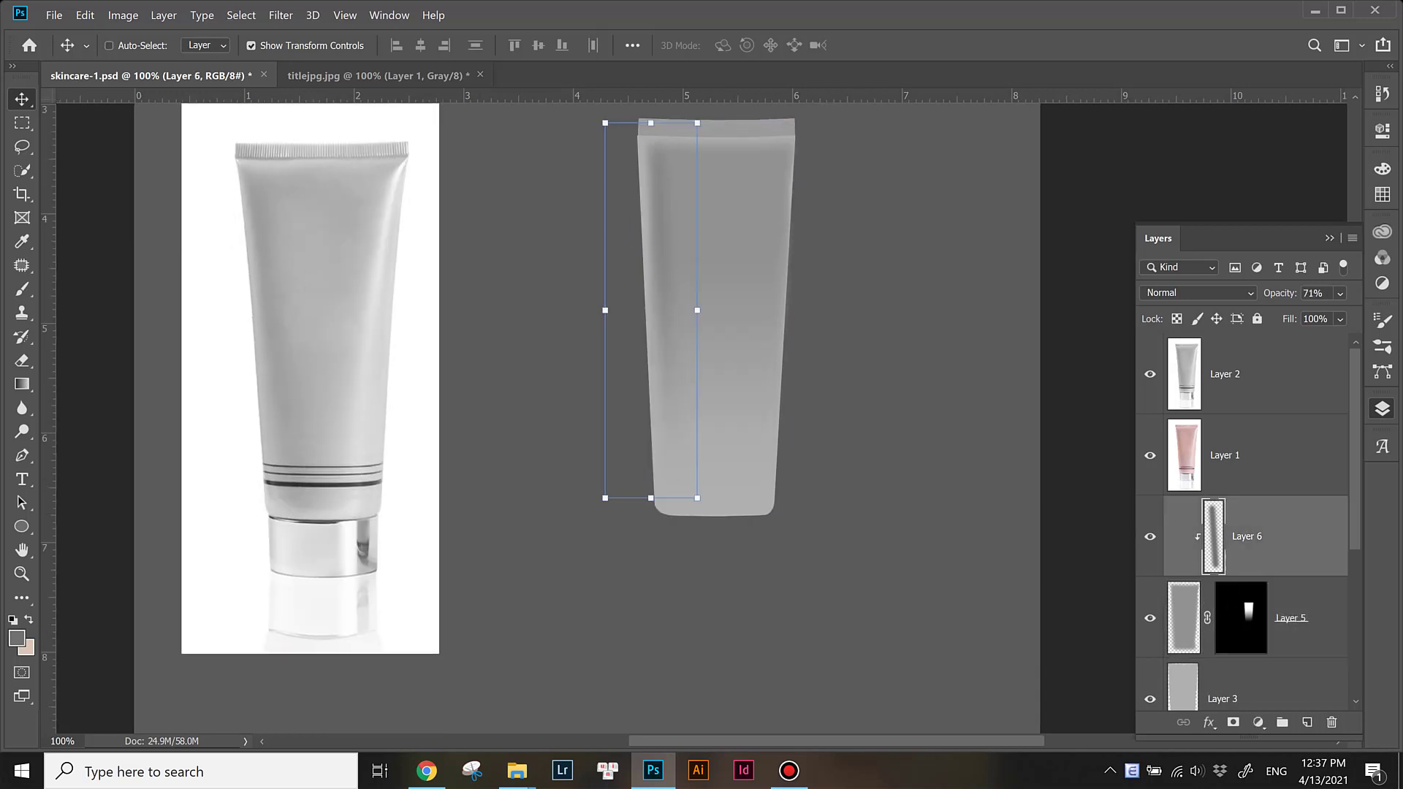
scroll(702, 409, "up", 1)
key("b")
left_click(369, 203, "alt")
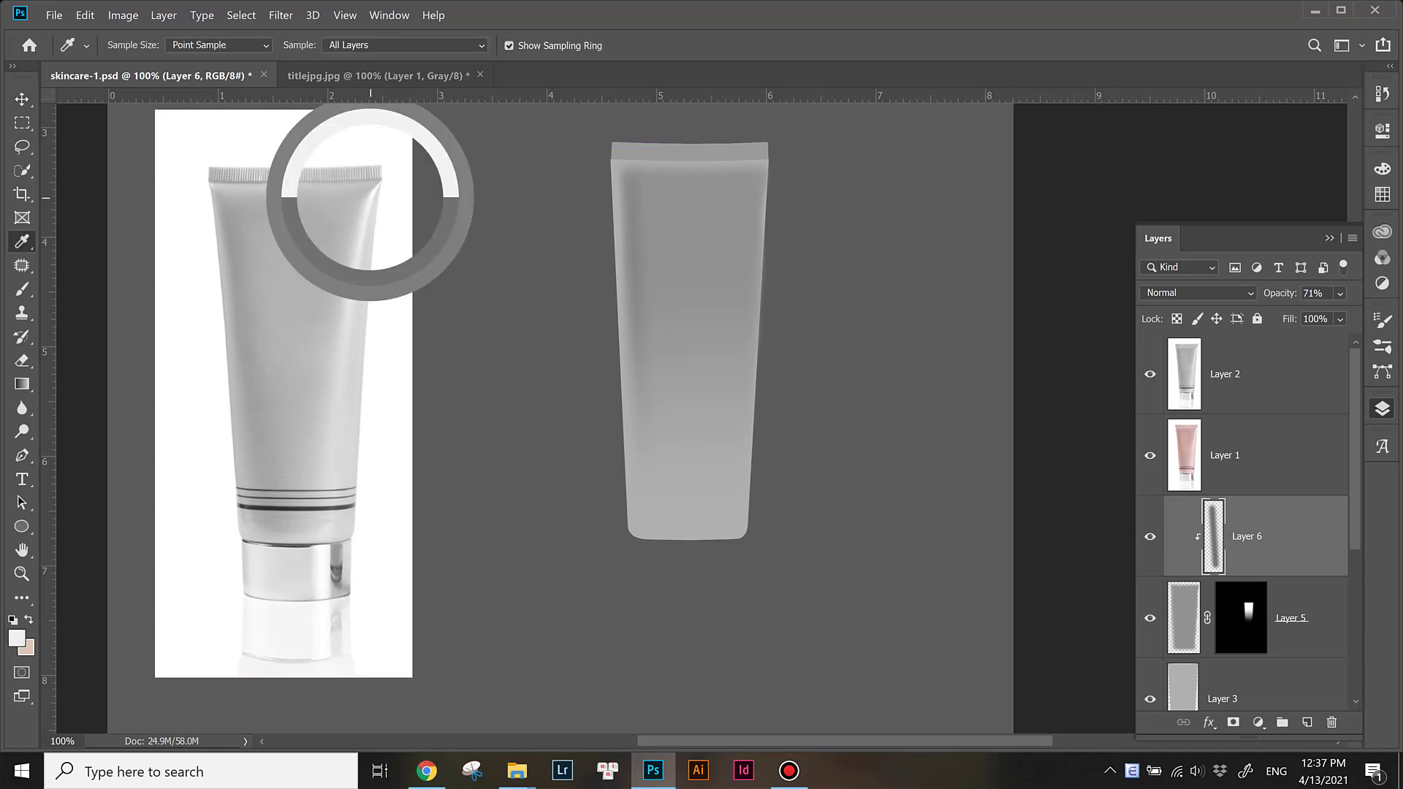
key("ctrl+shift+alt+n")
key("ctrl+alt+g")
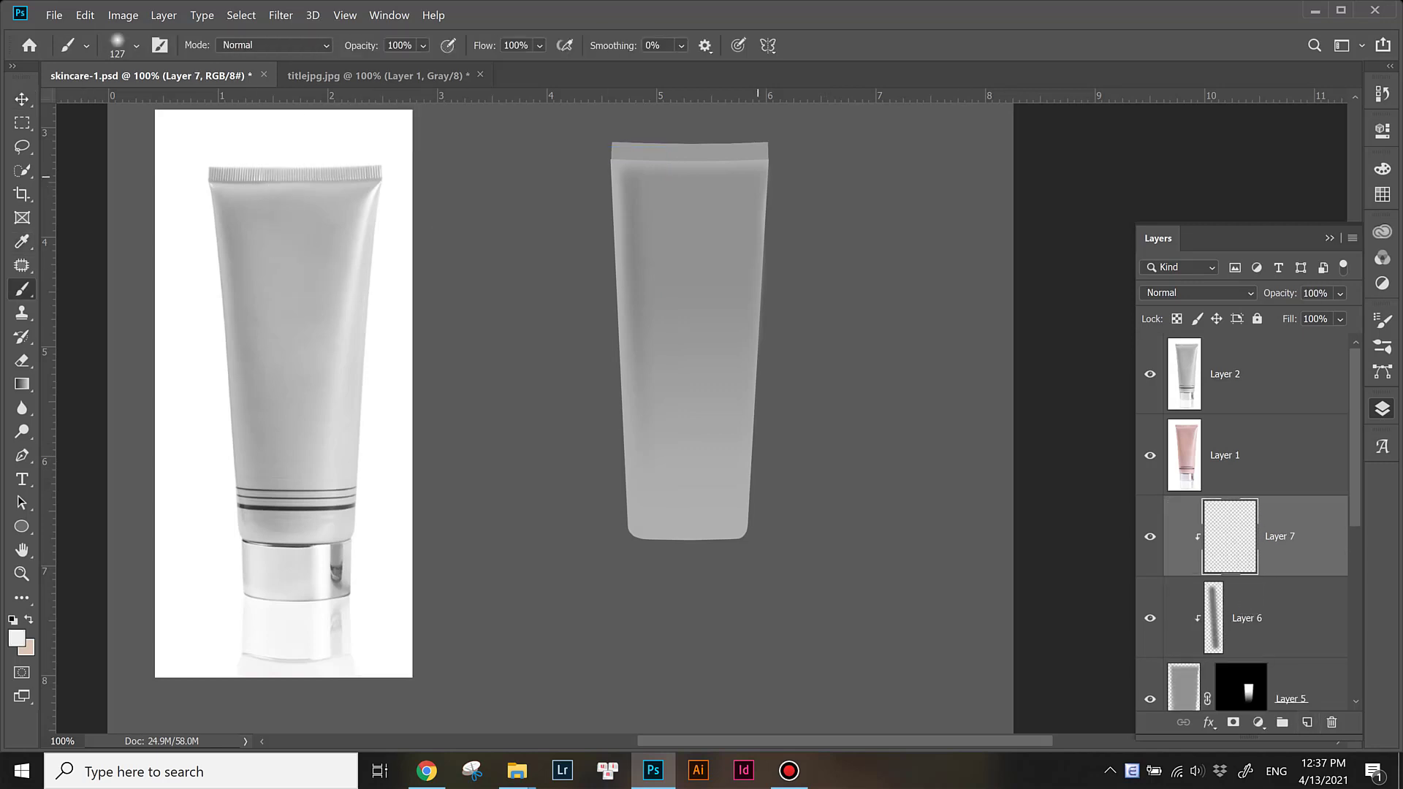
mouse_move(758, 171)
left_mouse_down()
mouse_move(699, 395)
mouse_move(731, 516)
left_mouse_up()
Step: Narrow the highlight into a thin tilted streak and move it toward the tube's right edge
key("ctrl+t")
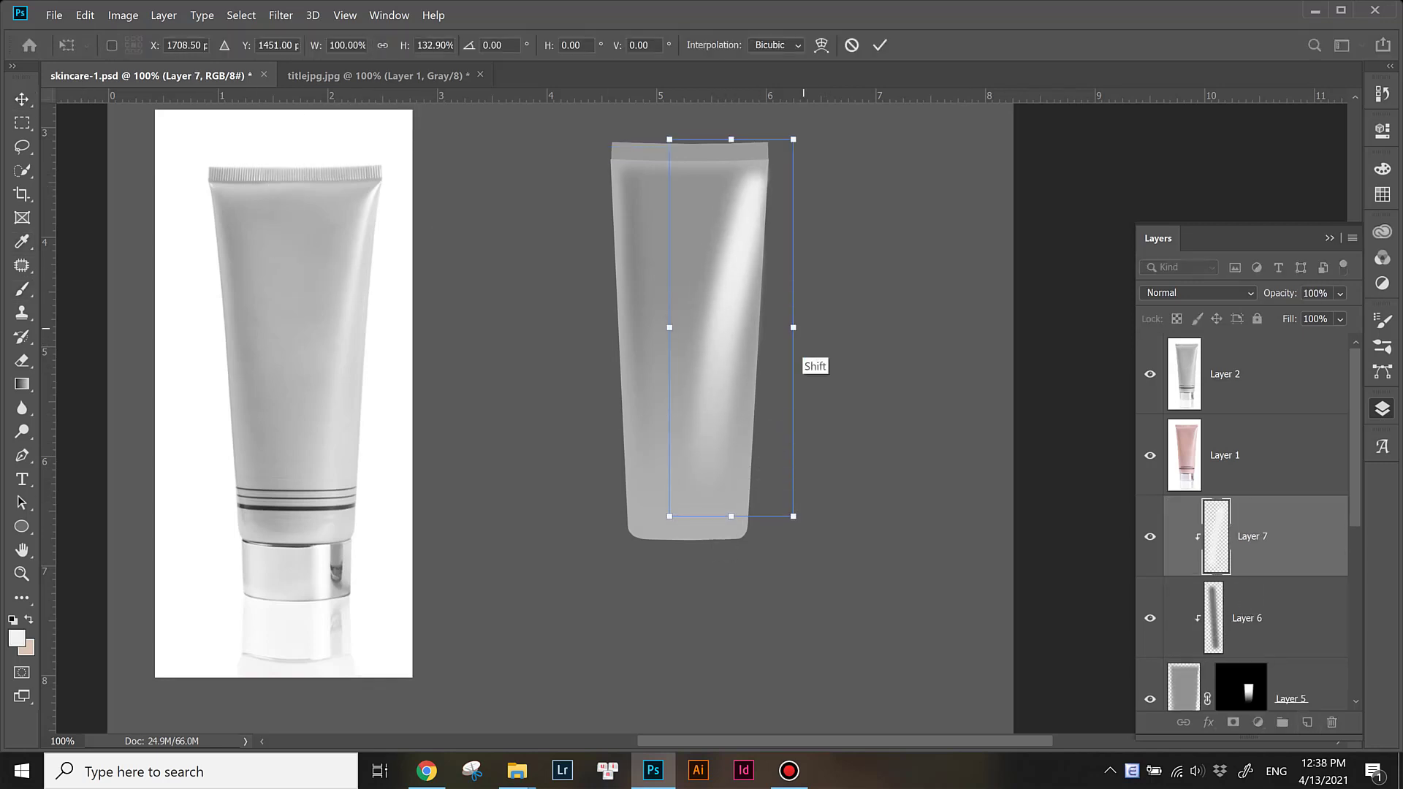
left_click_drag(793, 327, 780, 328)
left_click_drag(804, 128, 811, 102)
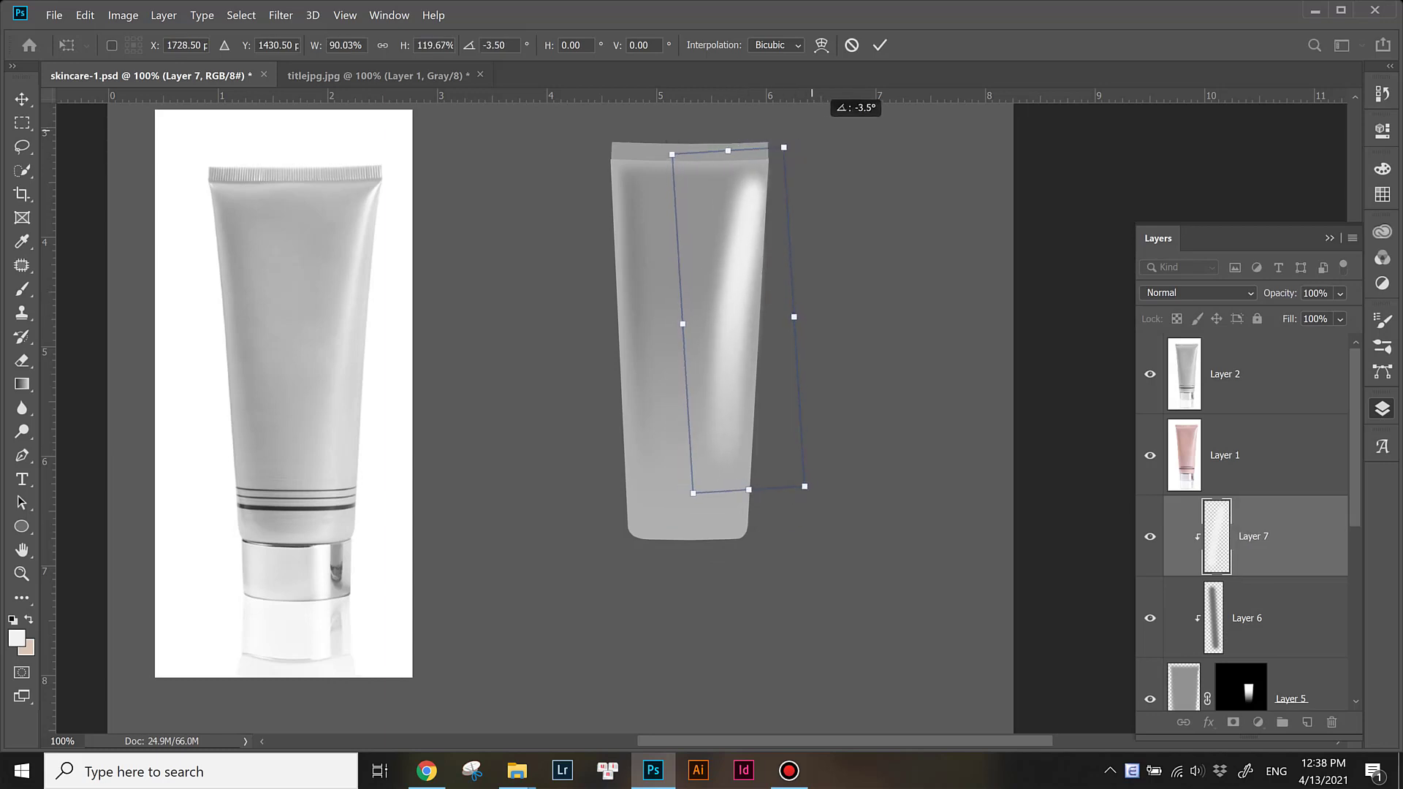
left_click_drag(794, 317, 713, 319)
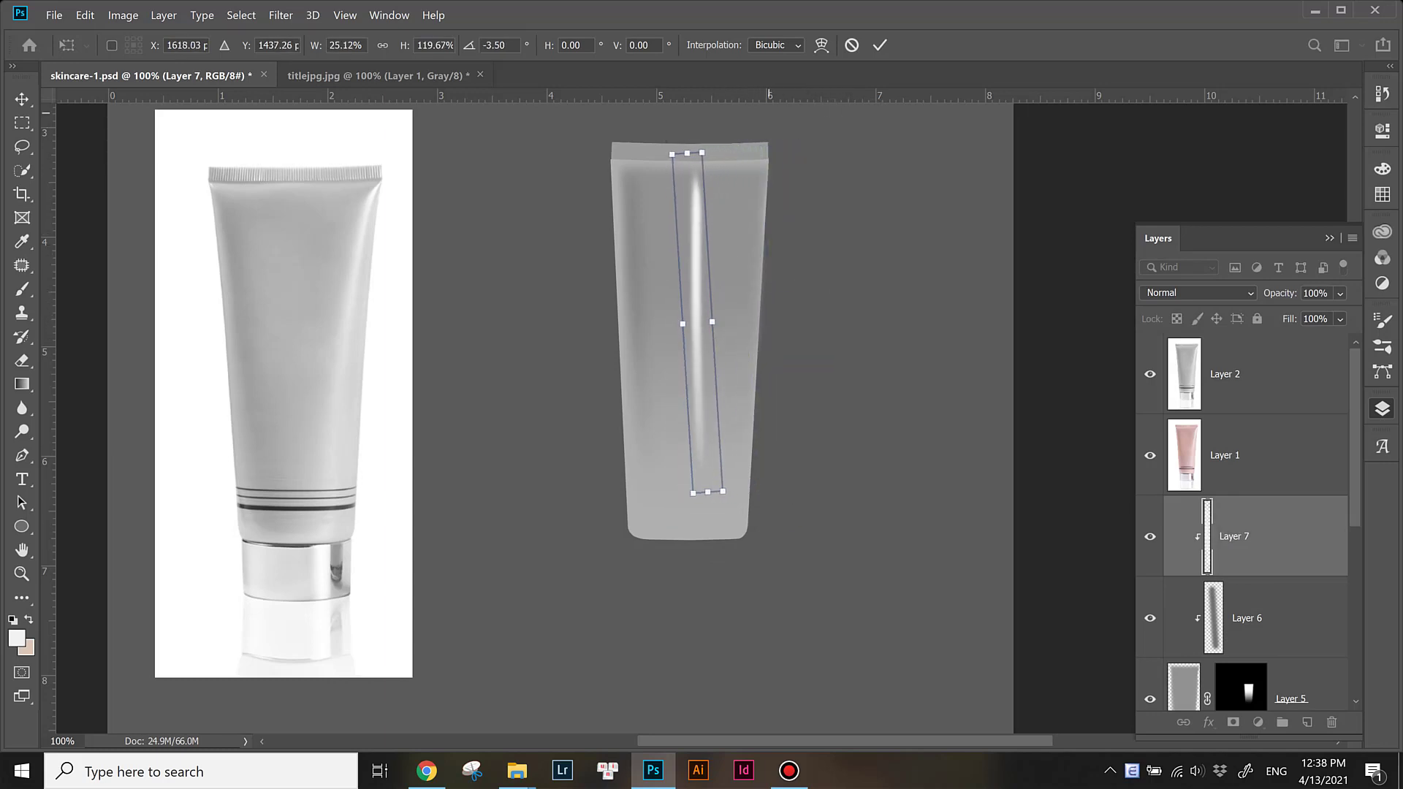
left_click_drag(734, 135, 757, 114)
left_click_drag(697, 321, 732, 314)
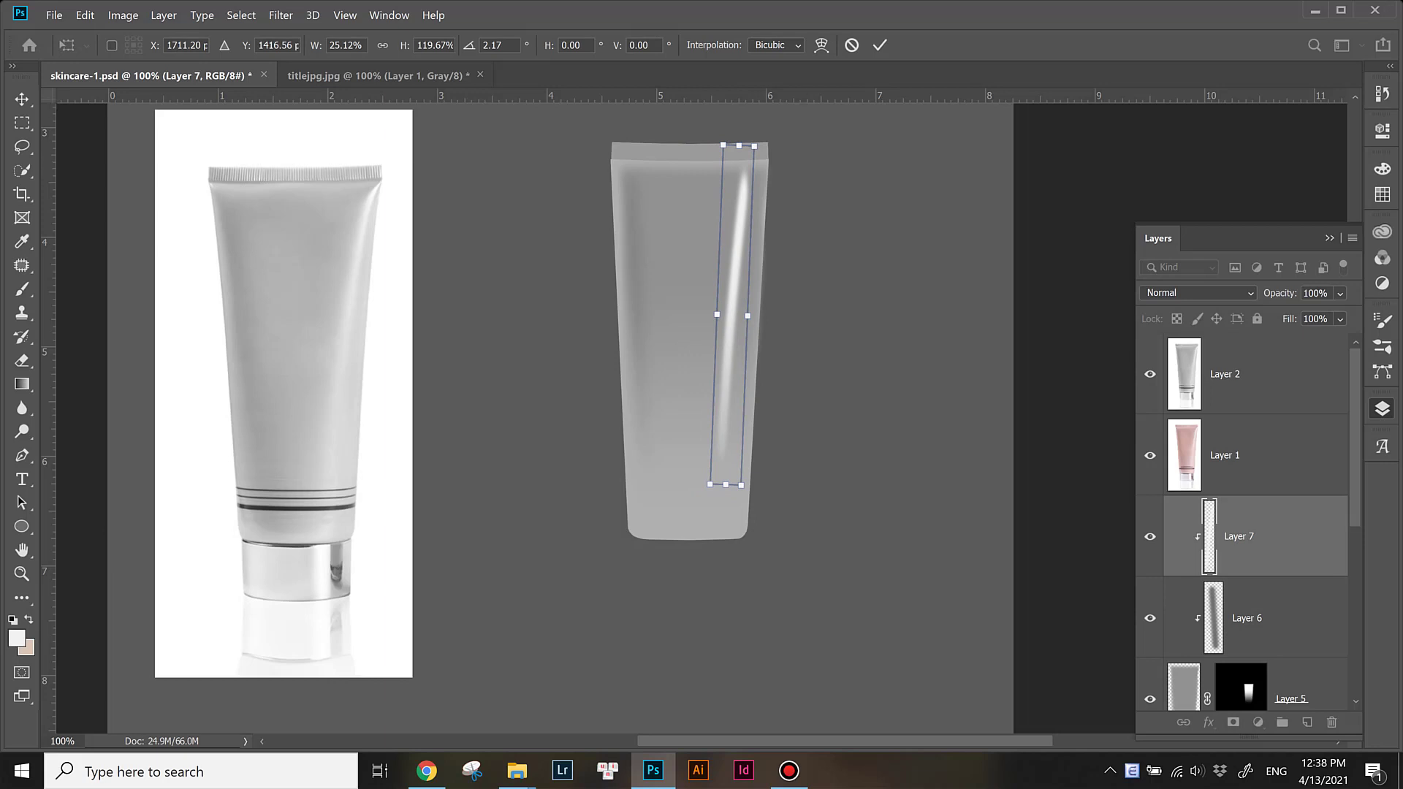
key("Return")
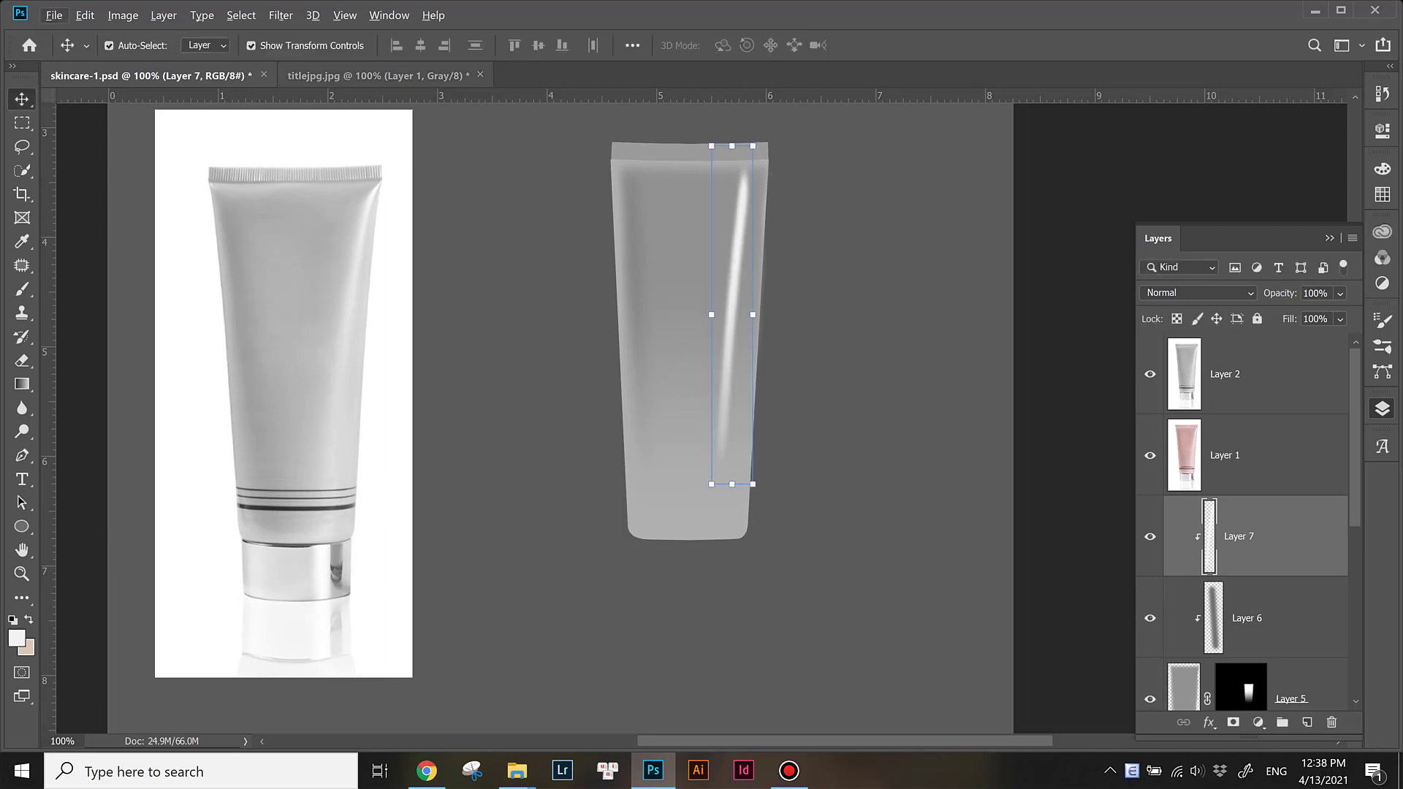
Step: Fine-tune the streak's position and width, rotating it about -0.6° to follow the tapering edge
key("ctrl+plus")
left_click_drag(702, 241, 719, 241)
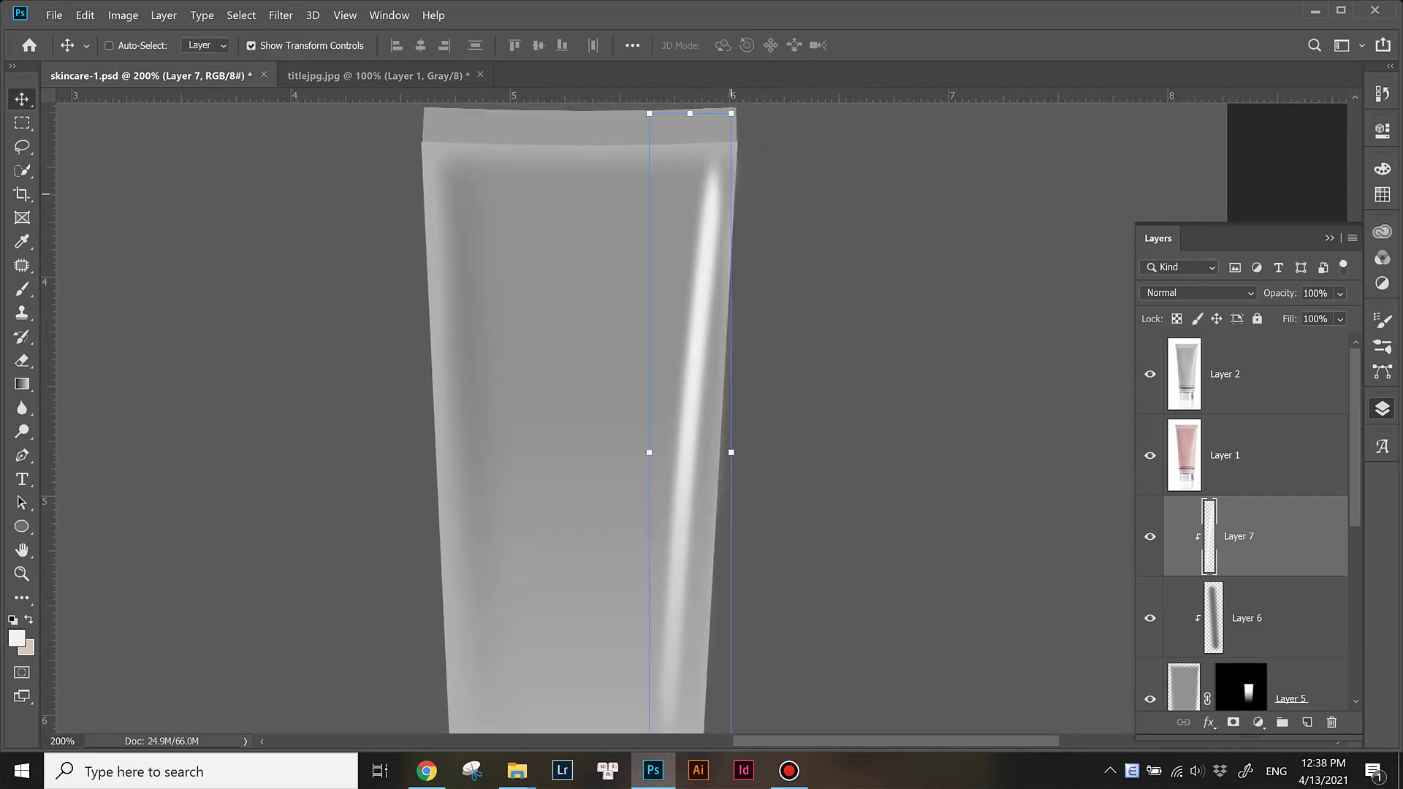
left_click(1256, 618)
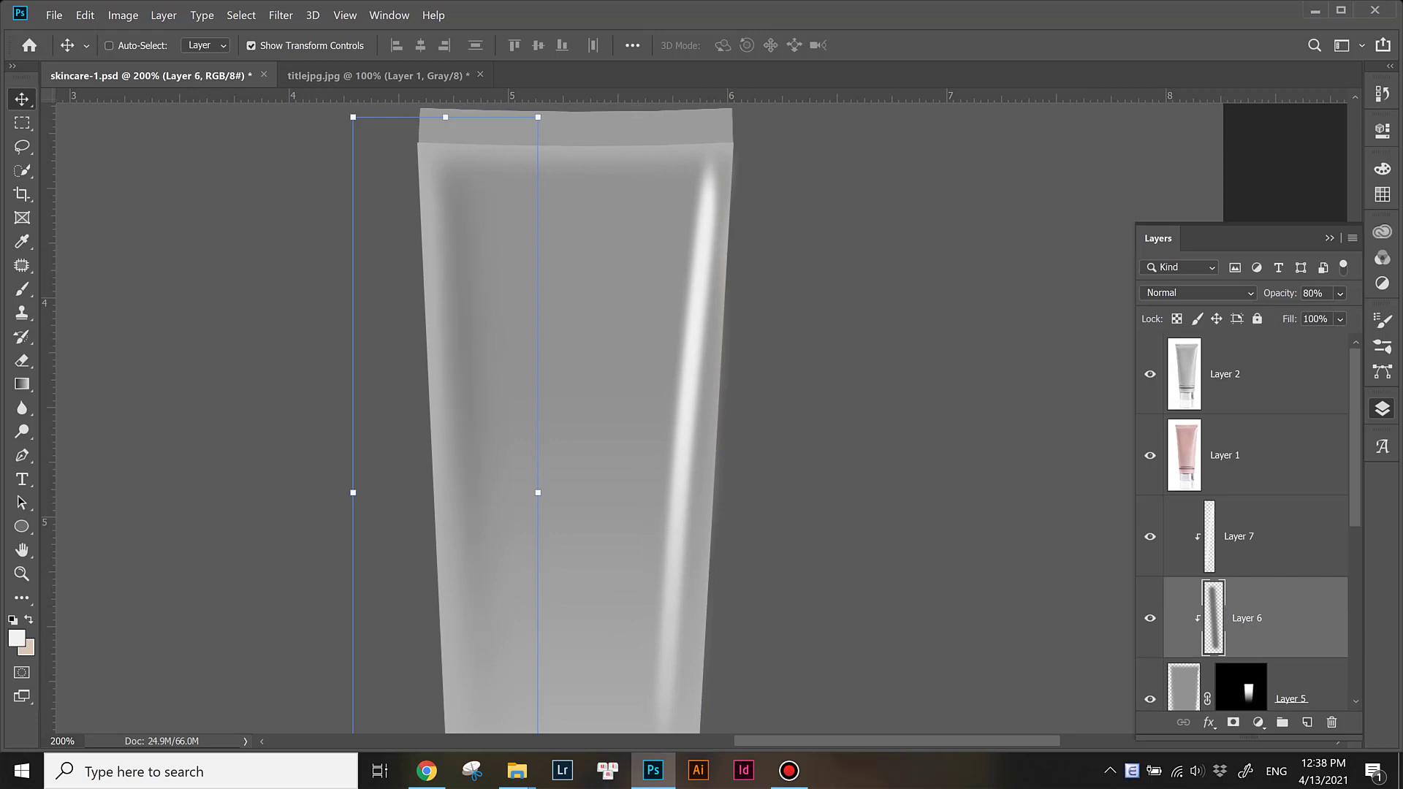
left_click(1242, 536)
key("ctrl+minus")
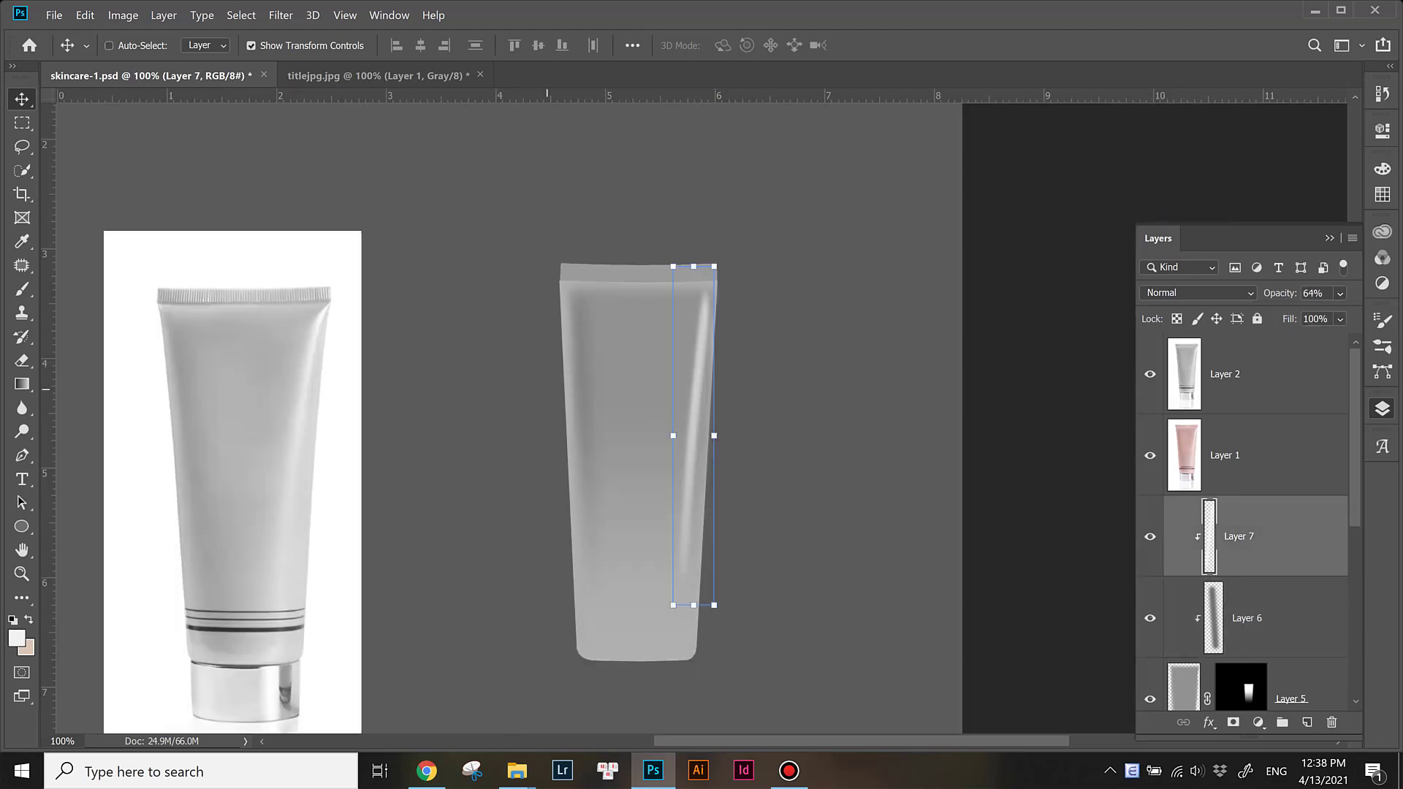
left_click_drag(673, 436, 657, 435)
left_click_drag(731, 255, 749, 249)
key("ctrl+plus")
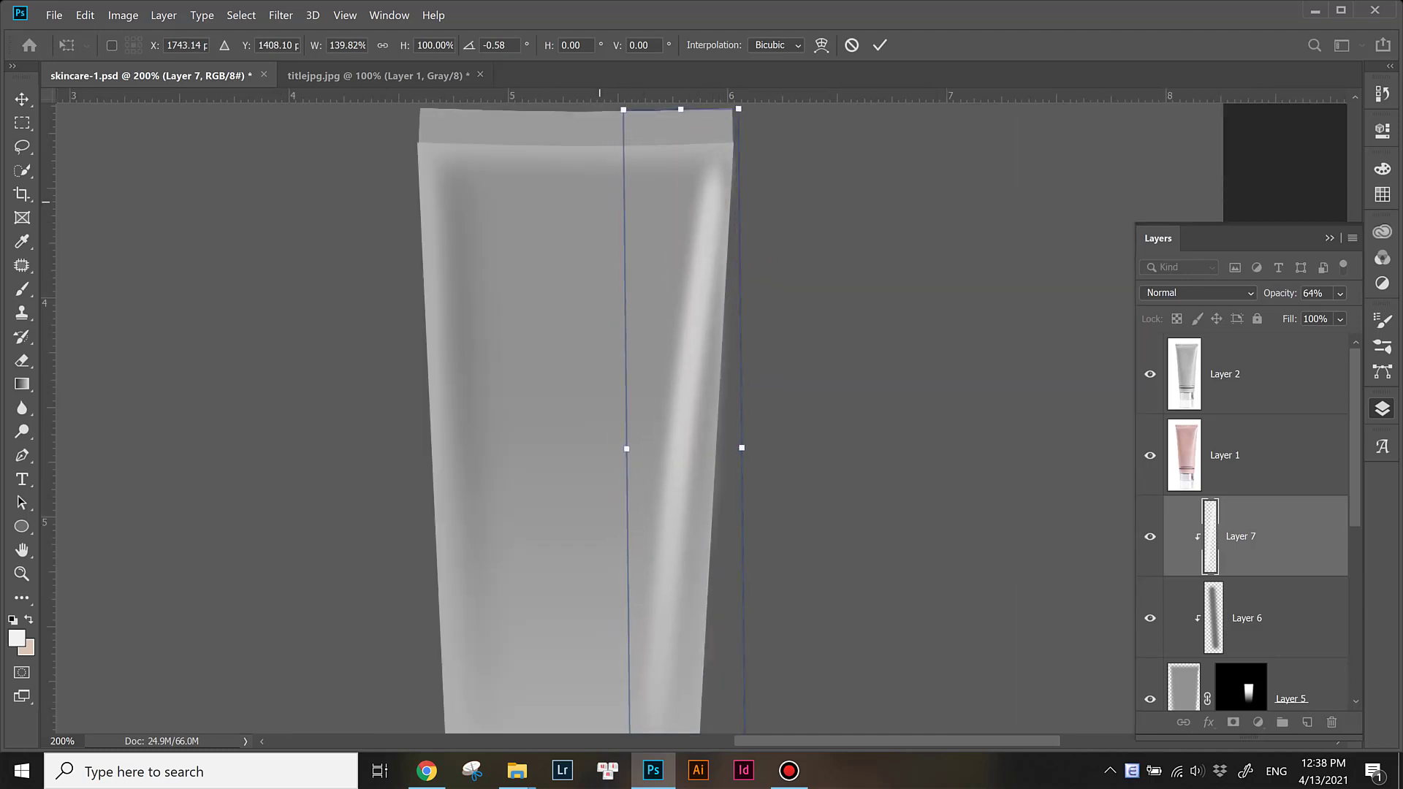
key("Return")
key("ctrl+minus")
key("ctrl+t")
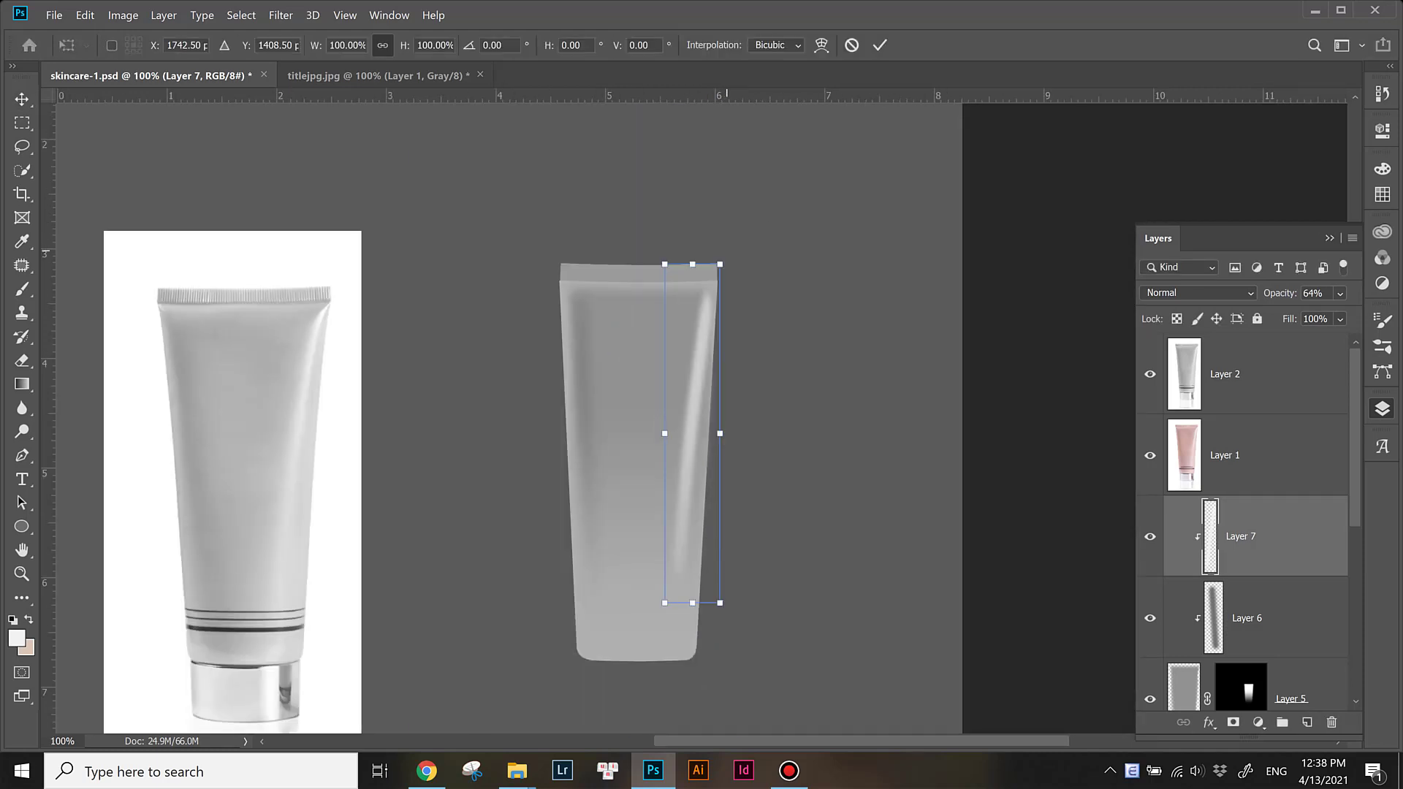
Step: Erase the lower part of the right-edge highlight with a soft 117 px eraser
key("e")
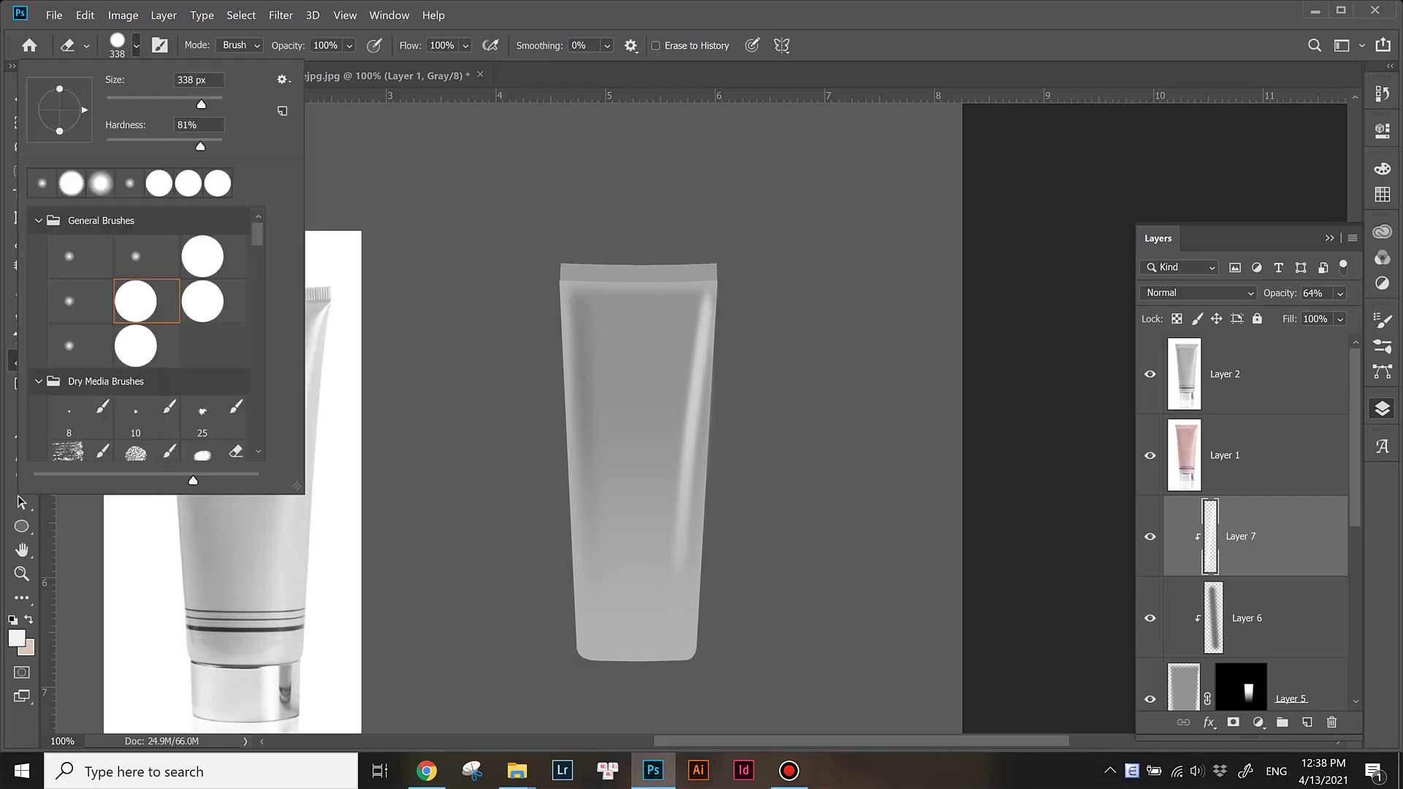
key("Return")
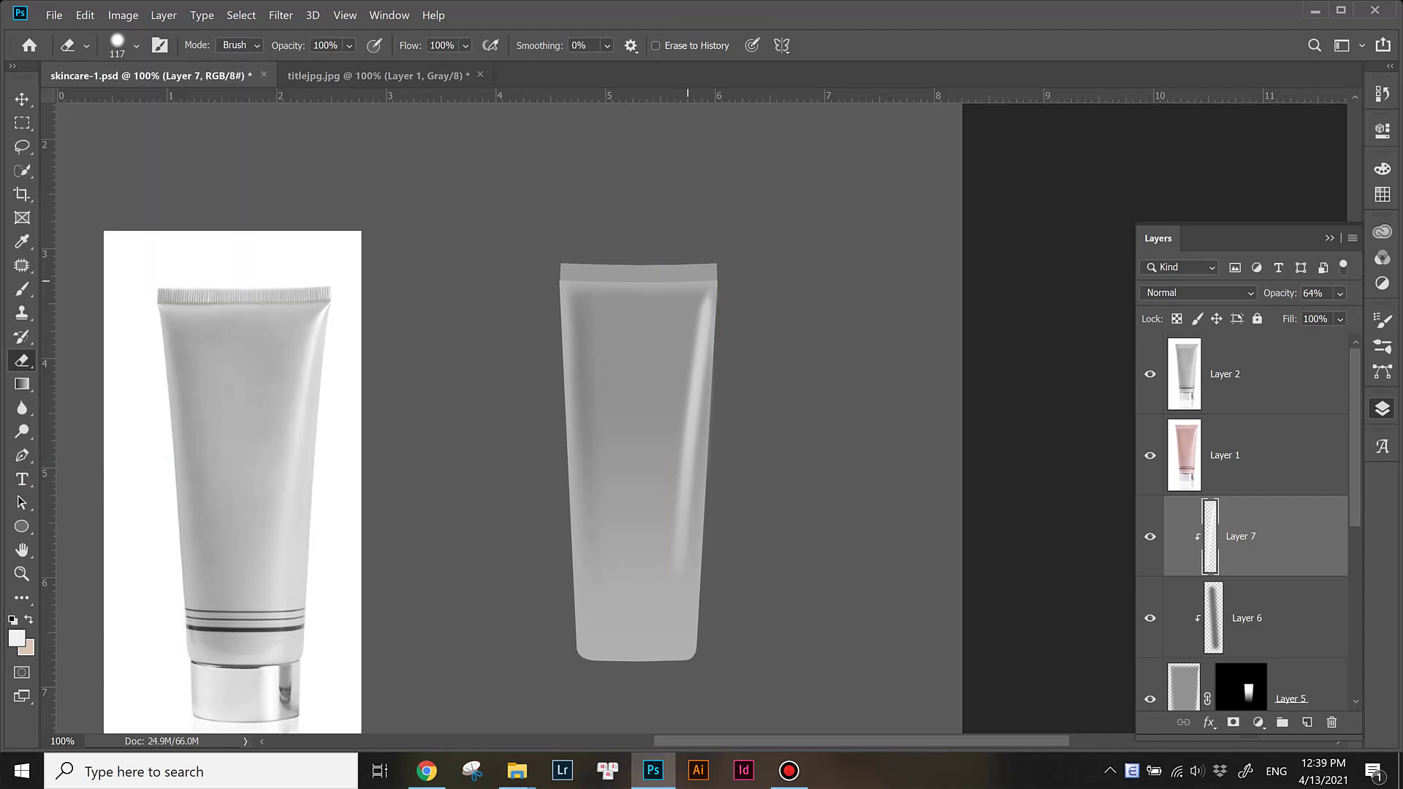
right_click(95, 292)
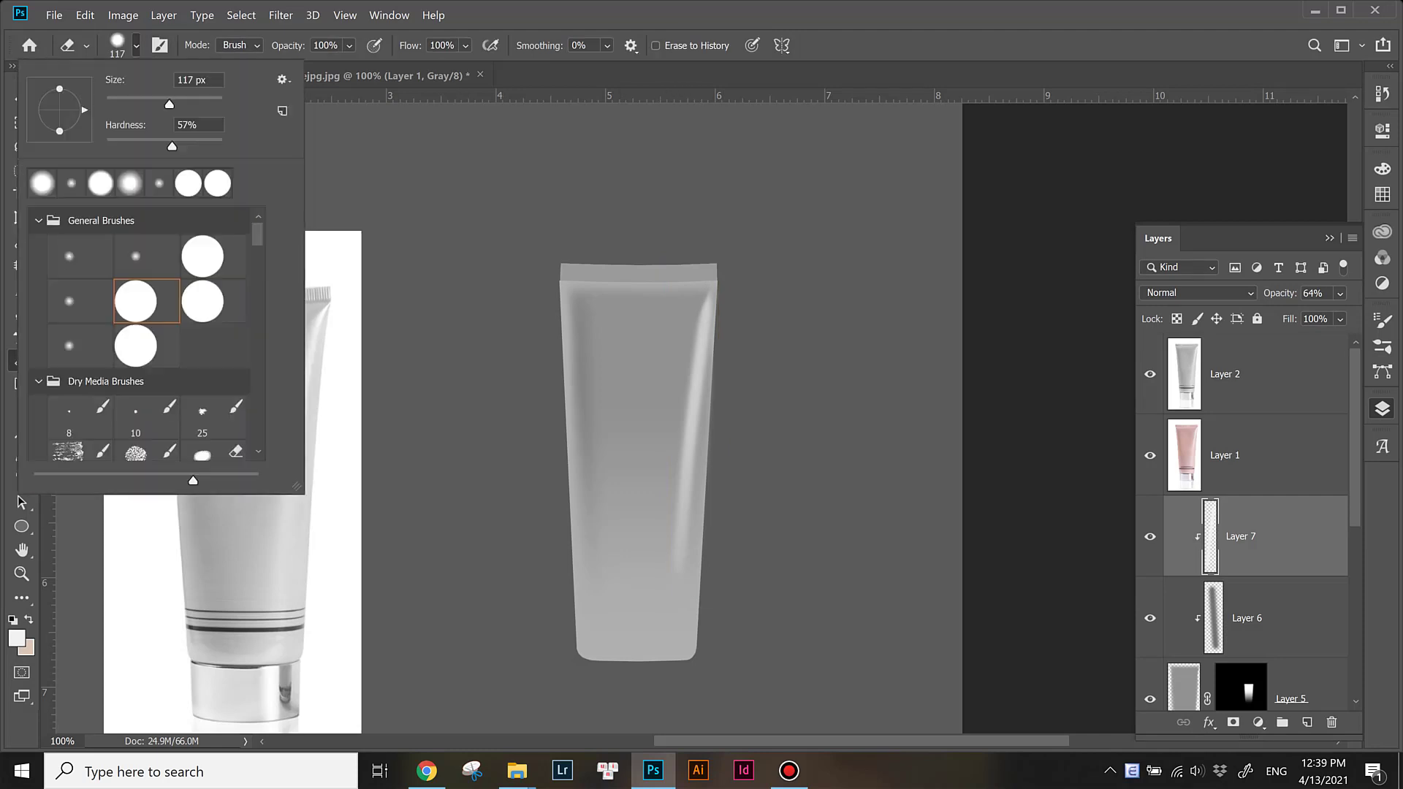
key("Return")
left_click_drag(721, 378, 696, 575)
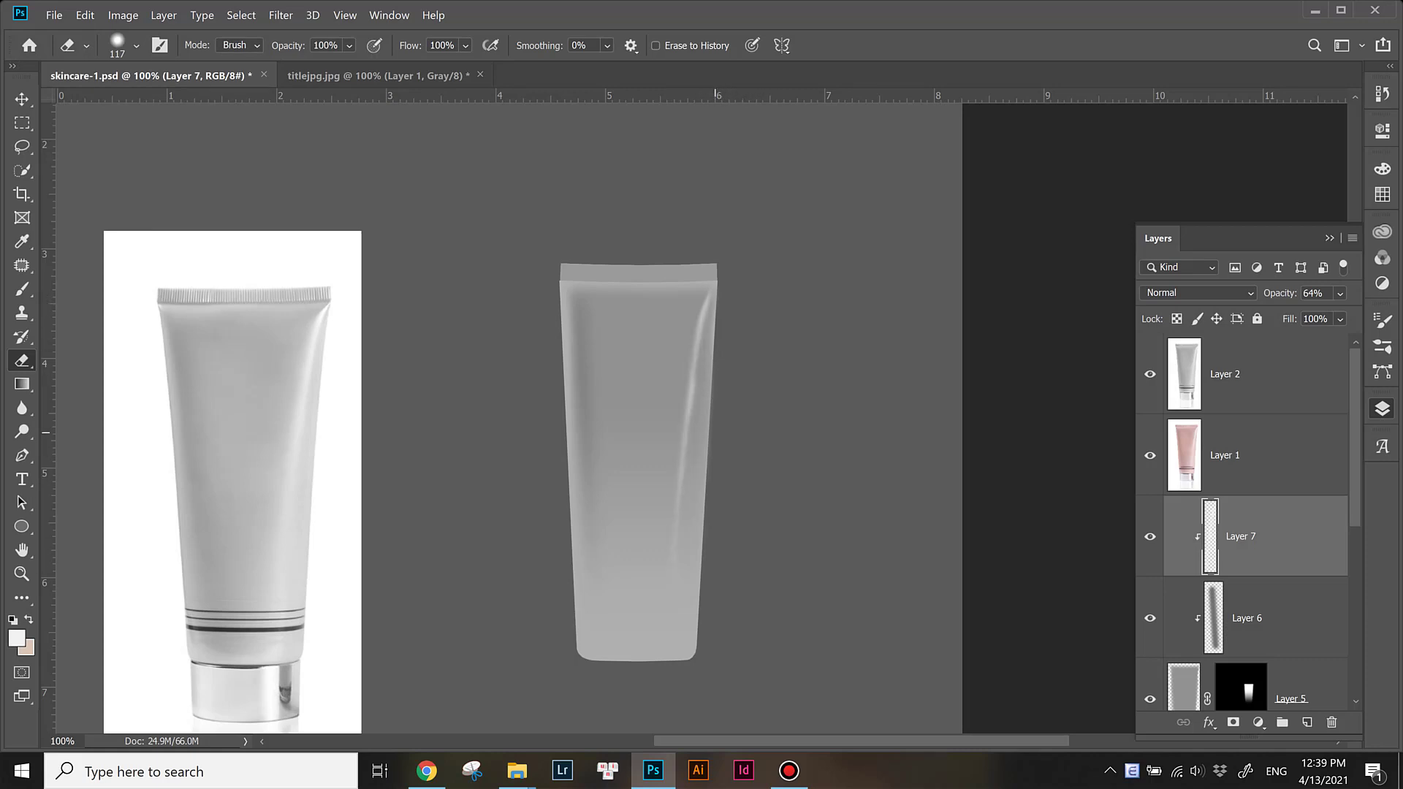
Step: Tilt and shift the highlight to sit on the tube's right edge
key("v")
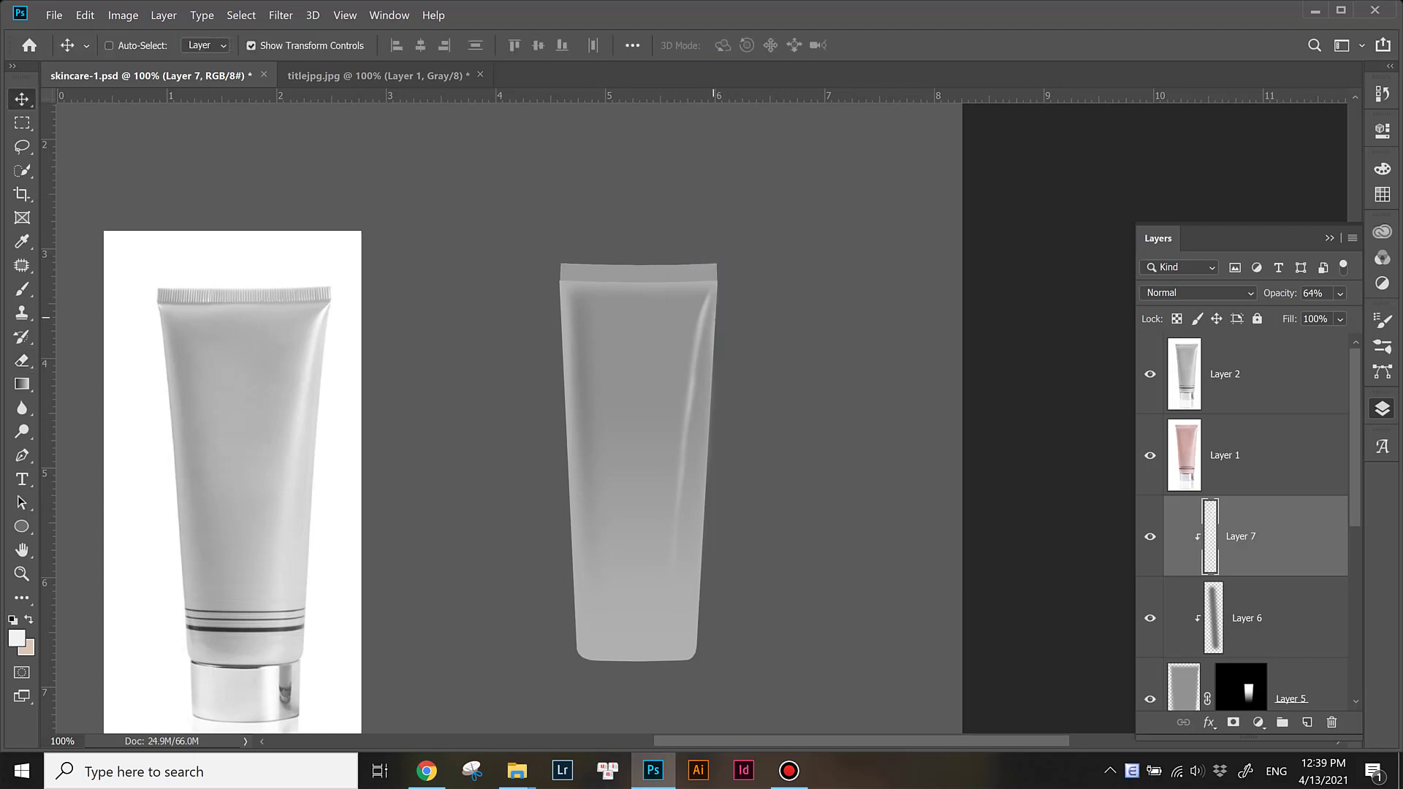
key("ctrl+t")
left_click_drag(740, 241, 725, 239)
left_click_drag(702, 292, 716, 293)
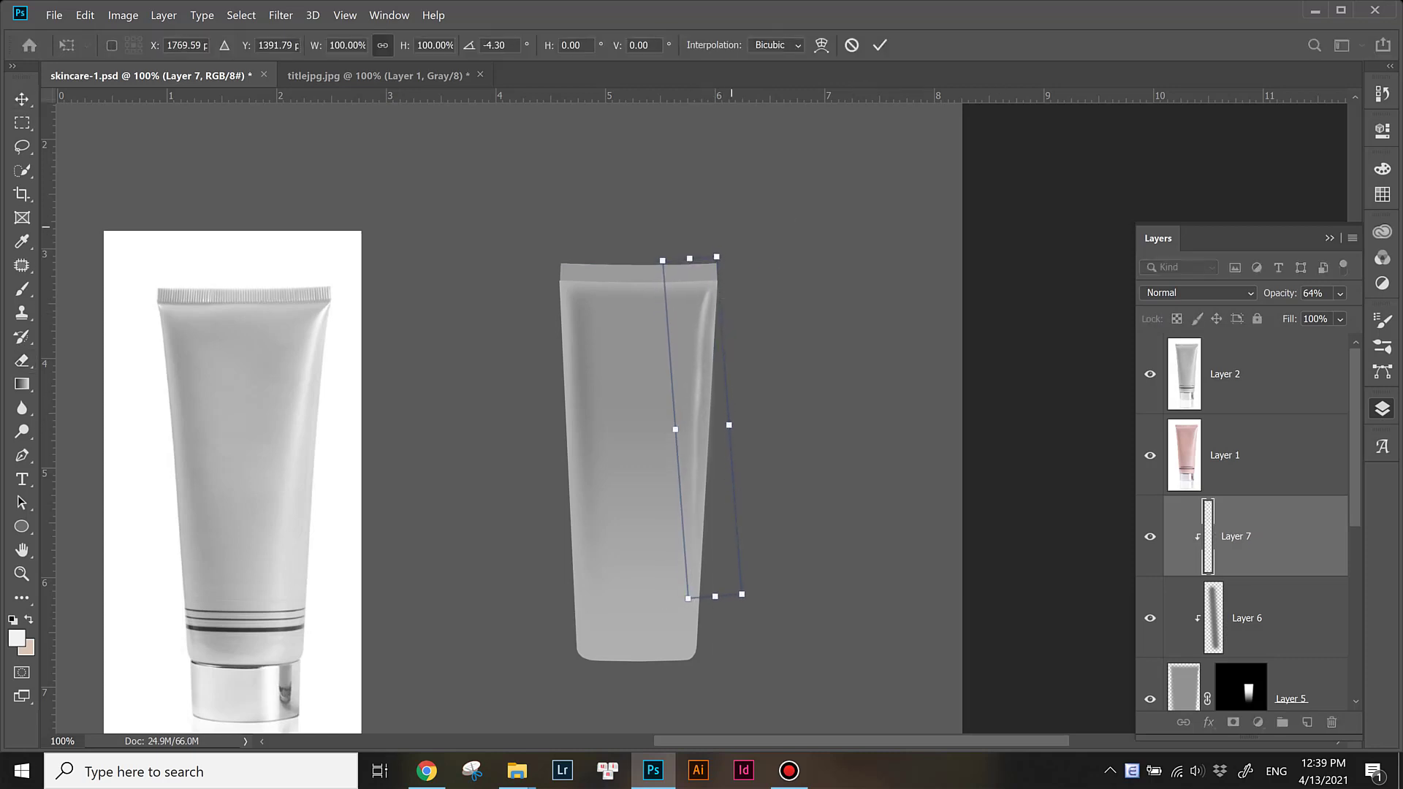
left_click_drag(731, 235, 736, 231)
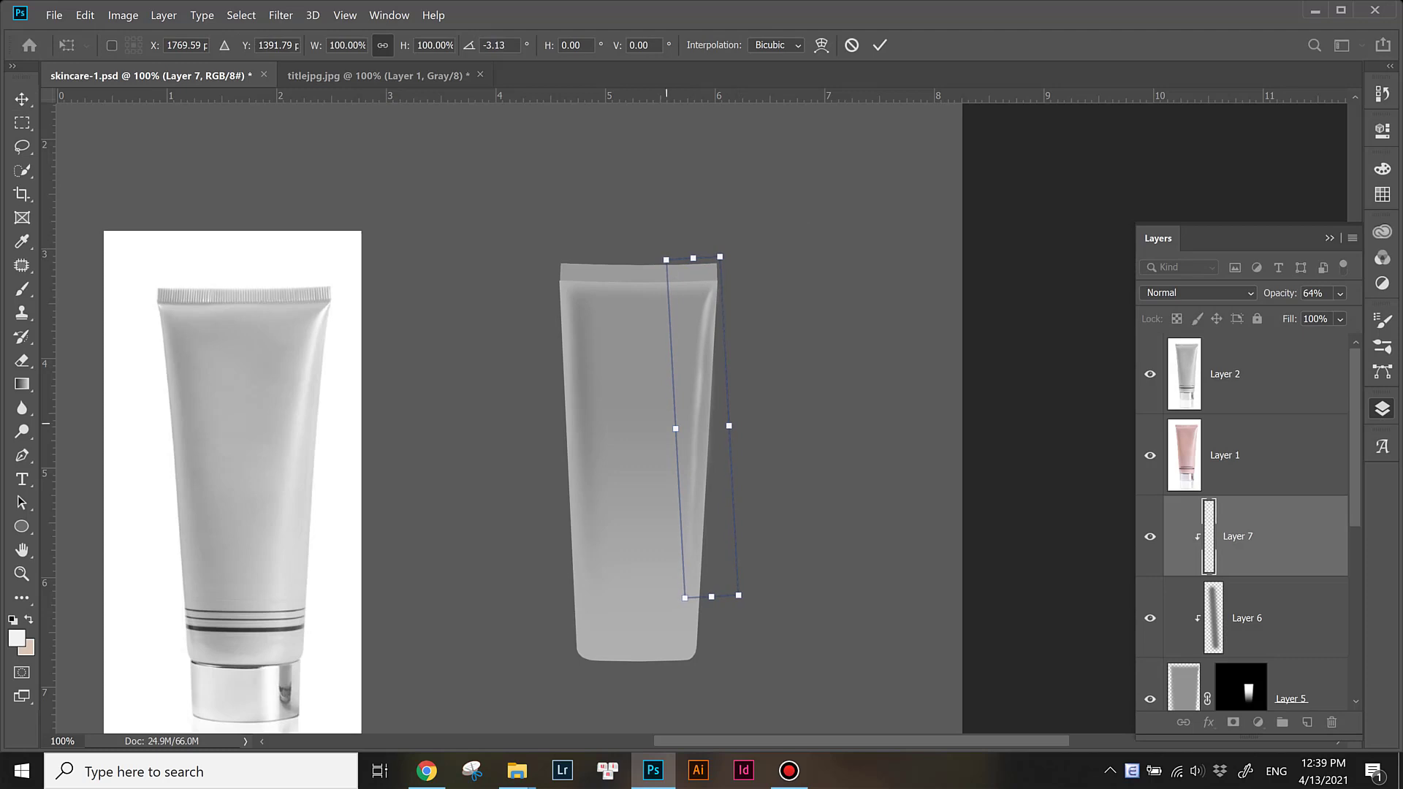
Step: Confirm the highlight's 64% opacity in Blending Options and duplicate it as Layer 7 copy
double_click(1300, 537)
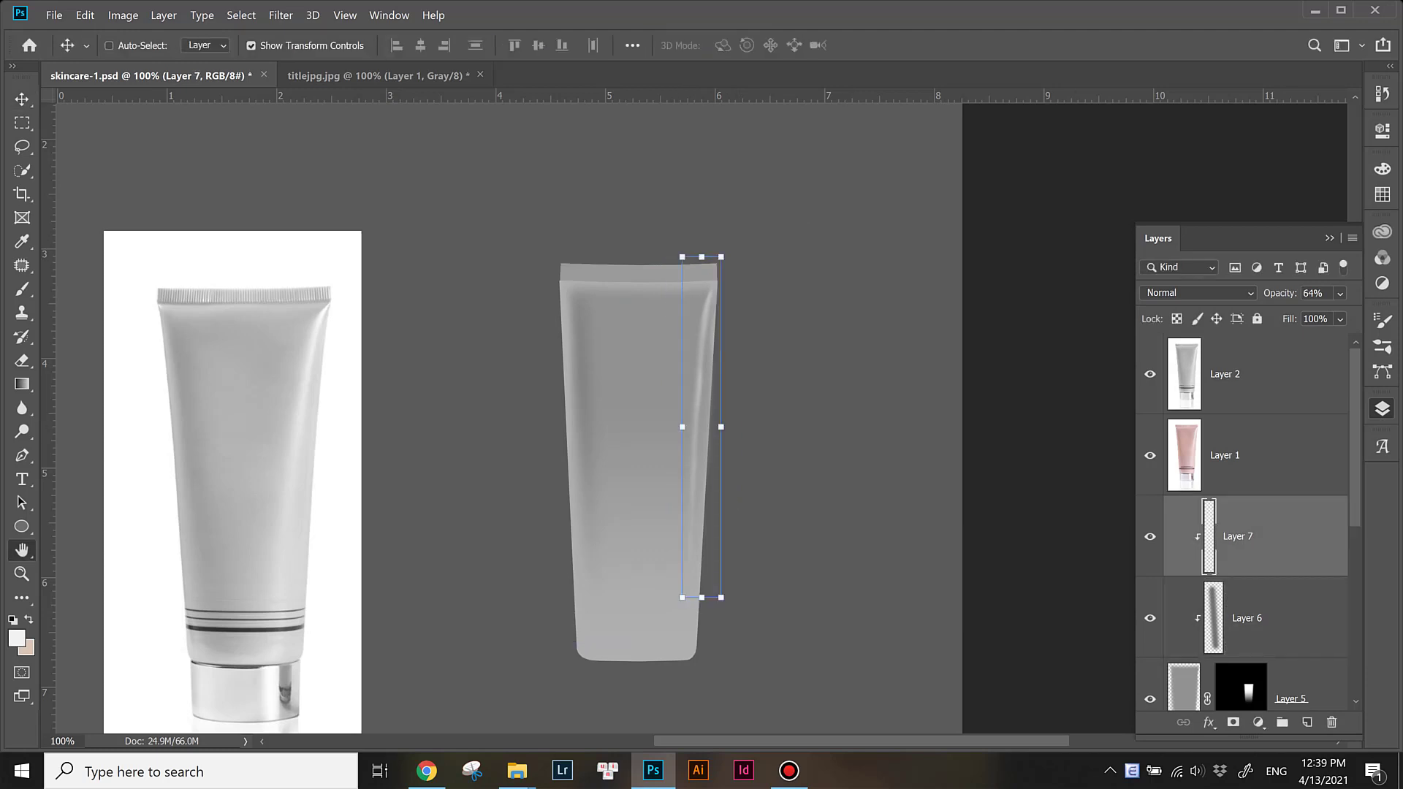
key("Return")
key("ctrl+j")
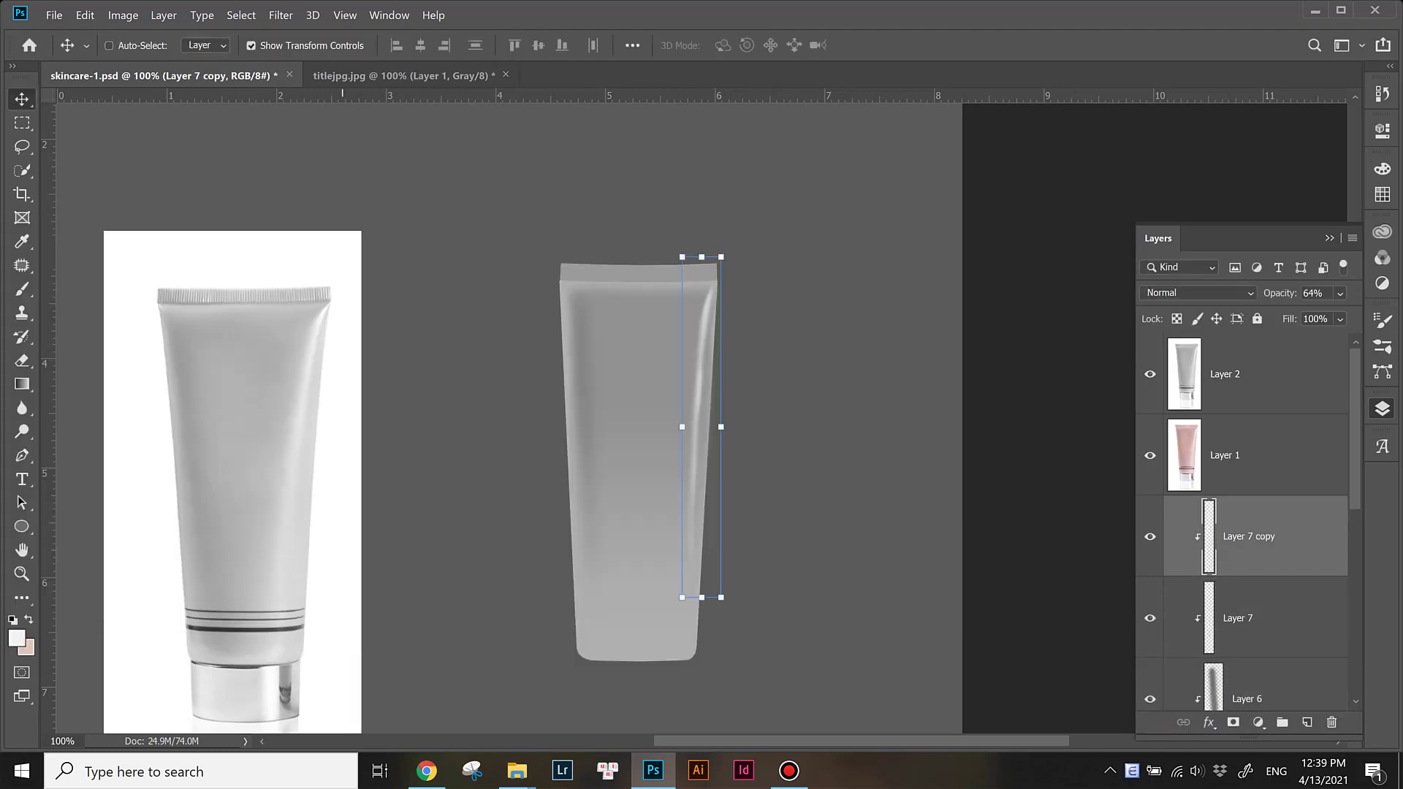
Step: Try stretching Layer 7 copy wider and taller, then cancel and delete the duplicate
key("e")
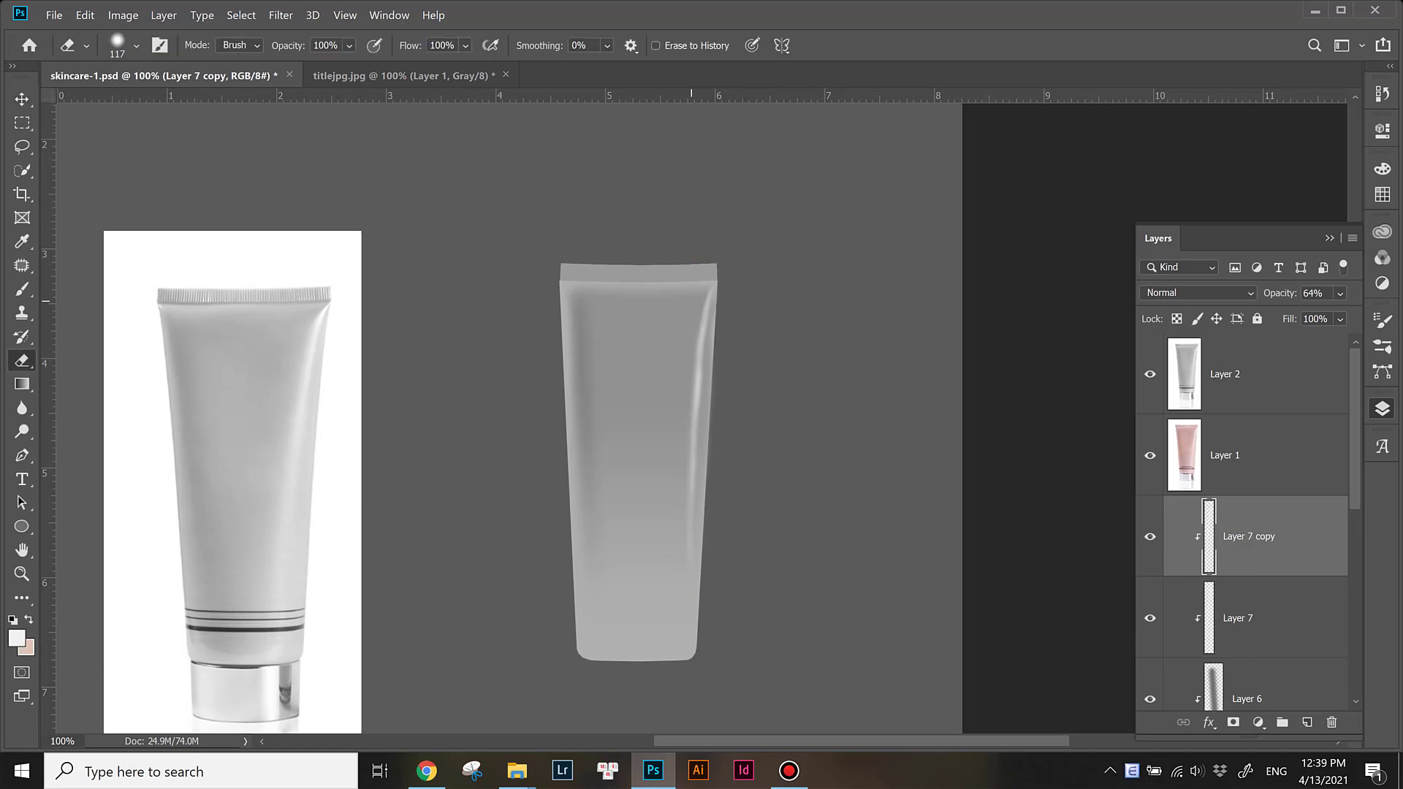
key("ctrl+t")
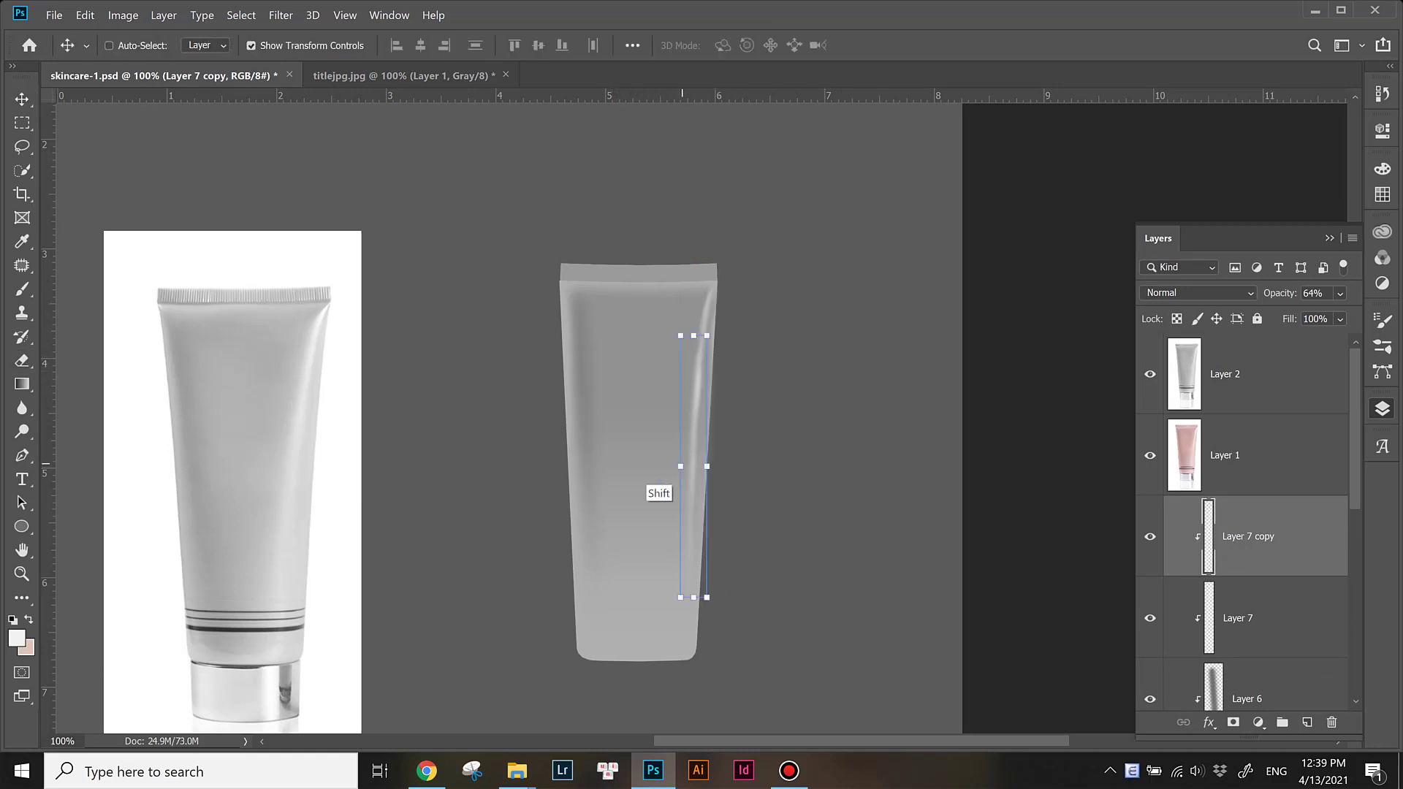
left_click_drag(681, 466, 641, 466)
left_click_drag(673, 409, 692, 410)
left_click_drag(694, 335, 693, 286)
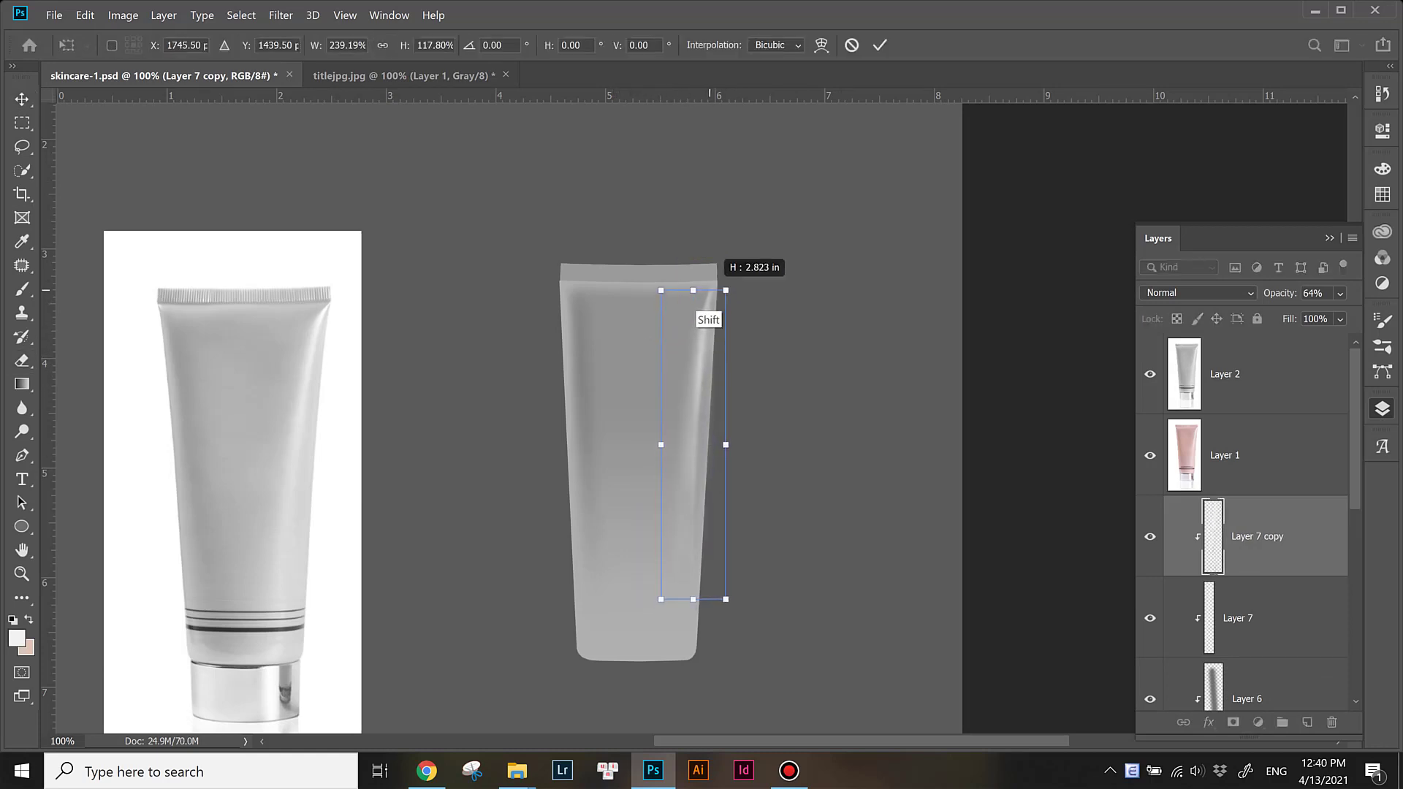
key("Escape")
key("Delete")
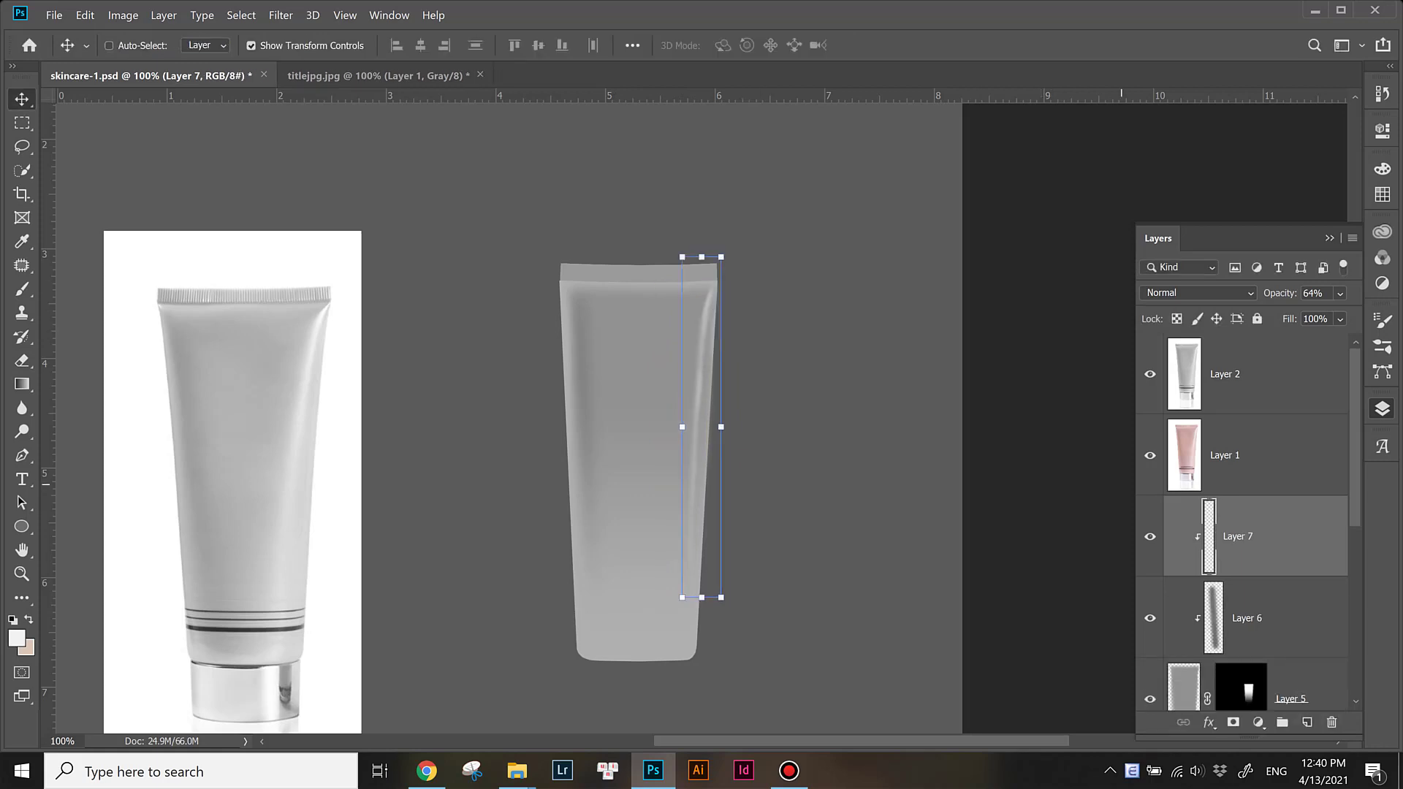
Step: Apply a Gaussian Blur to the Layer 7 highlight
left_click(281, 15)
left_click(207, 270)
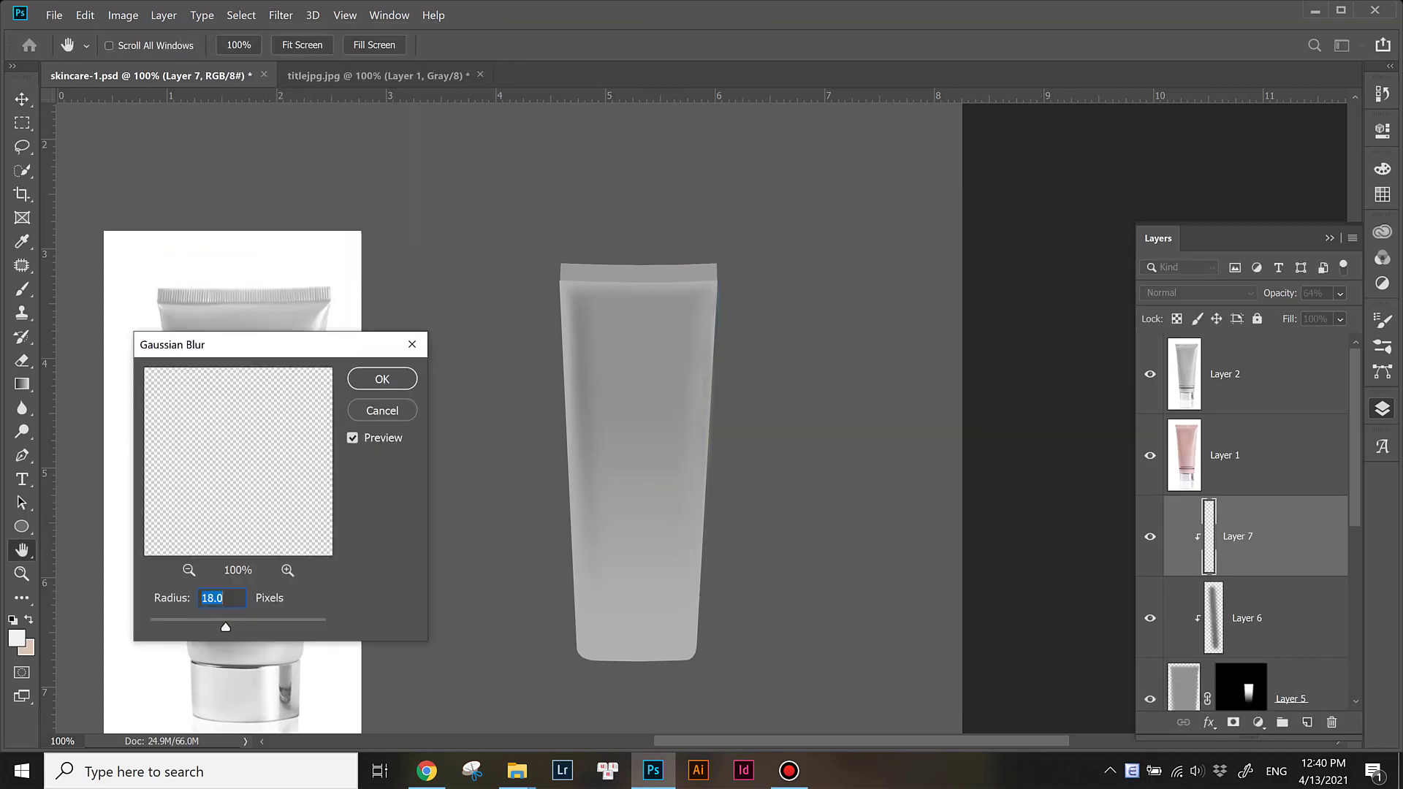
left_click(382, 378)
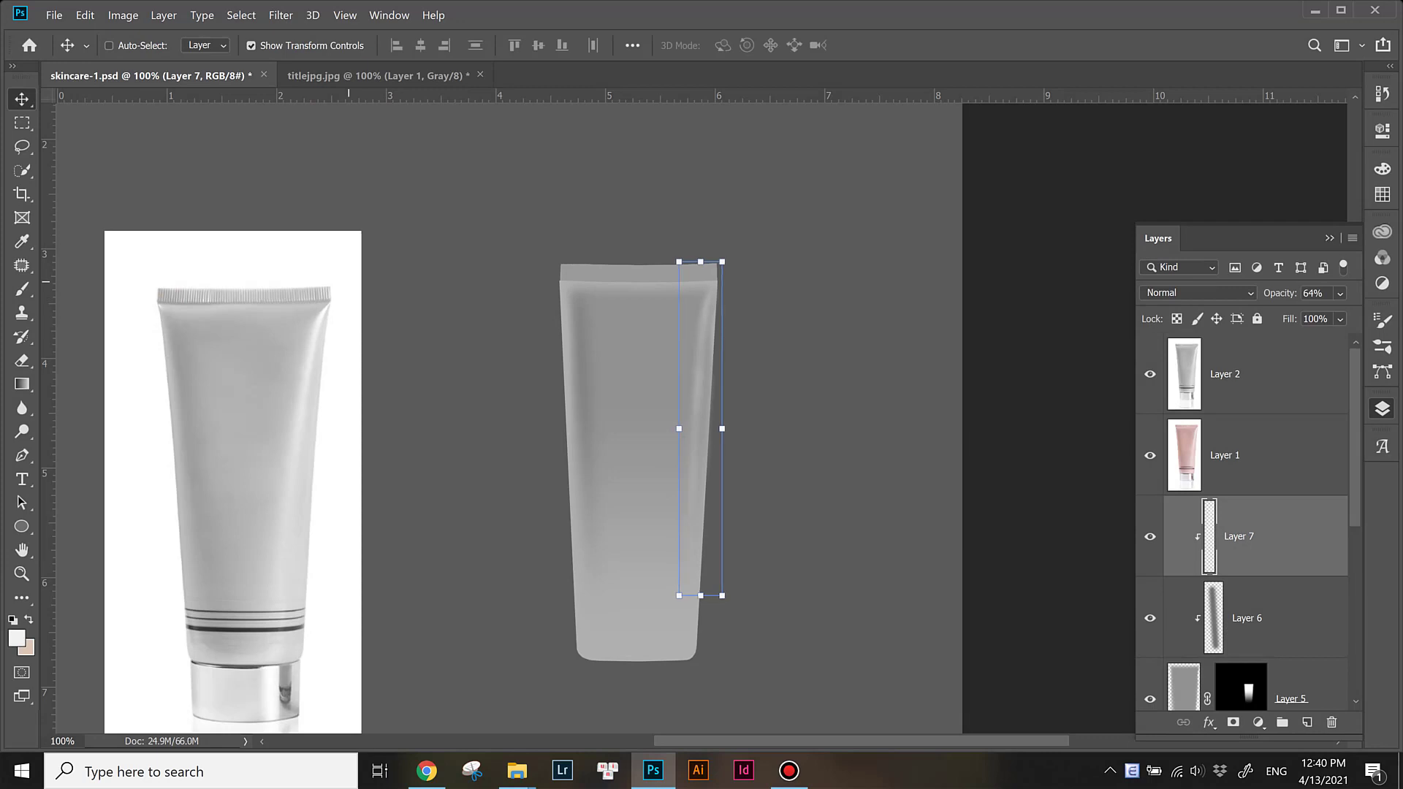
Step: Rotate the highlight about 0.9° to follow the edge and select Layer 6
key("ctrl+t")
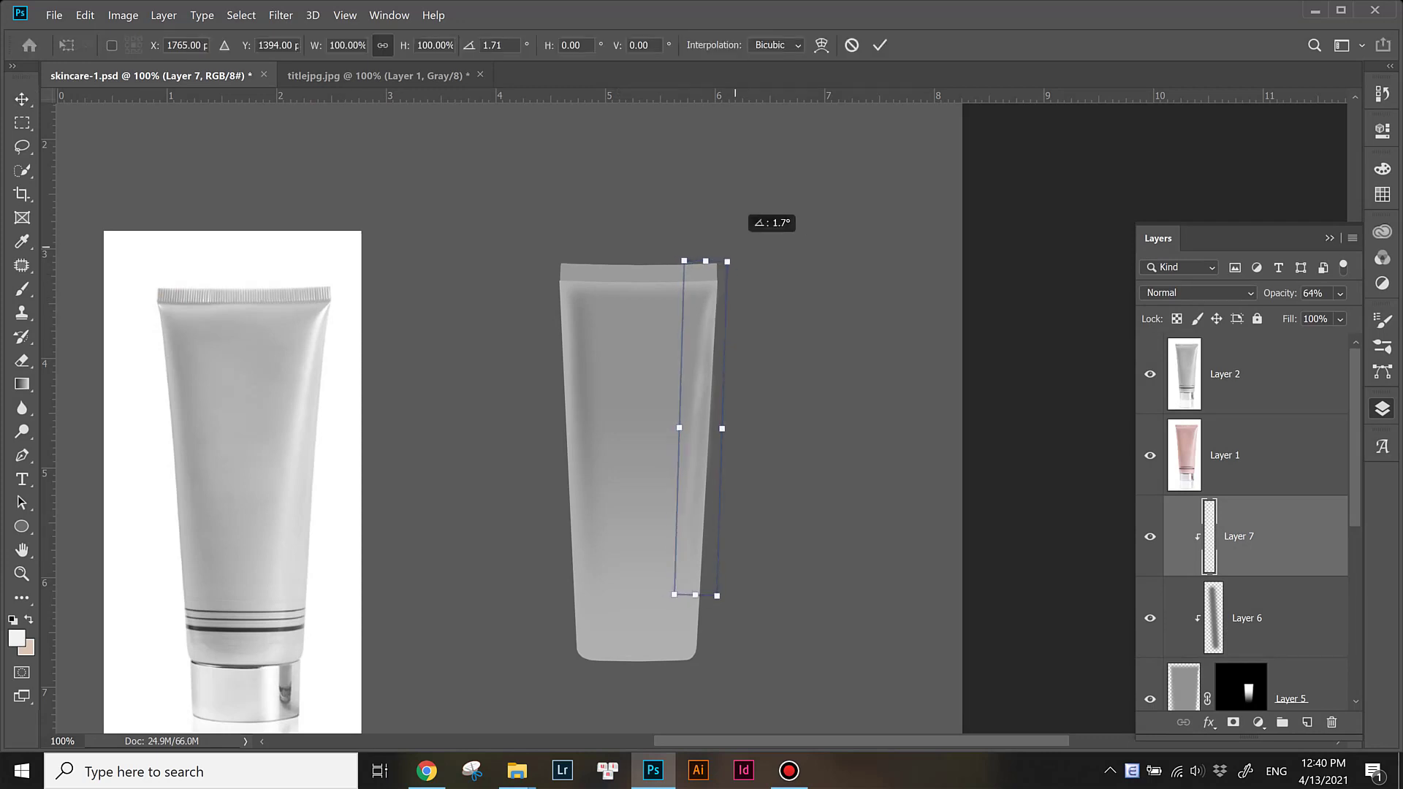
left_click_drag(730, 241, 735, 243)
key("ctrl+plus")
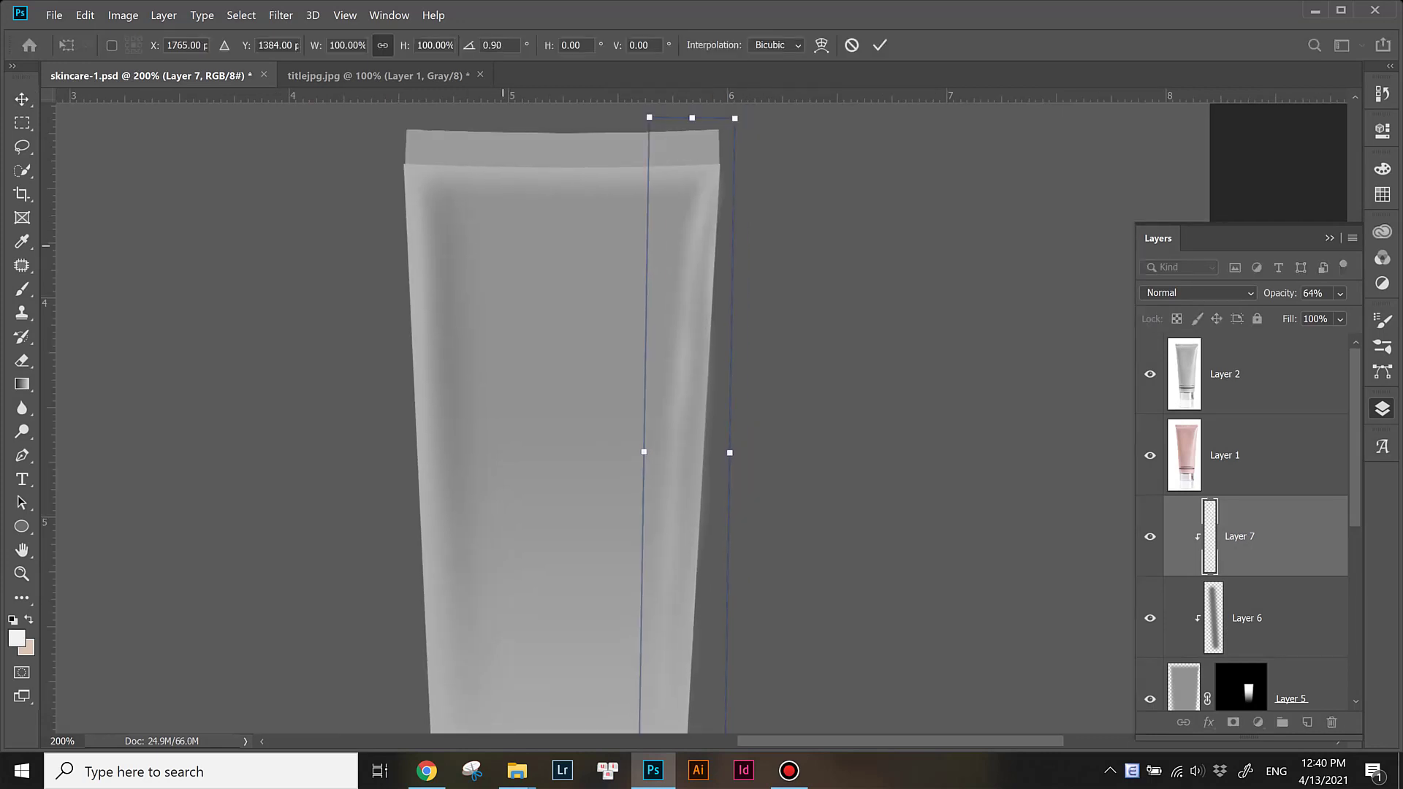
key("Return")
key("alt+bracketleft")
Step: Create grey shading Layer 8, move it above Layer 7, and release its clipping
key("i")
key("b")
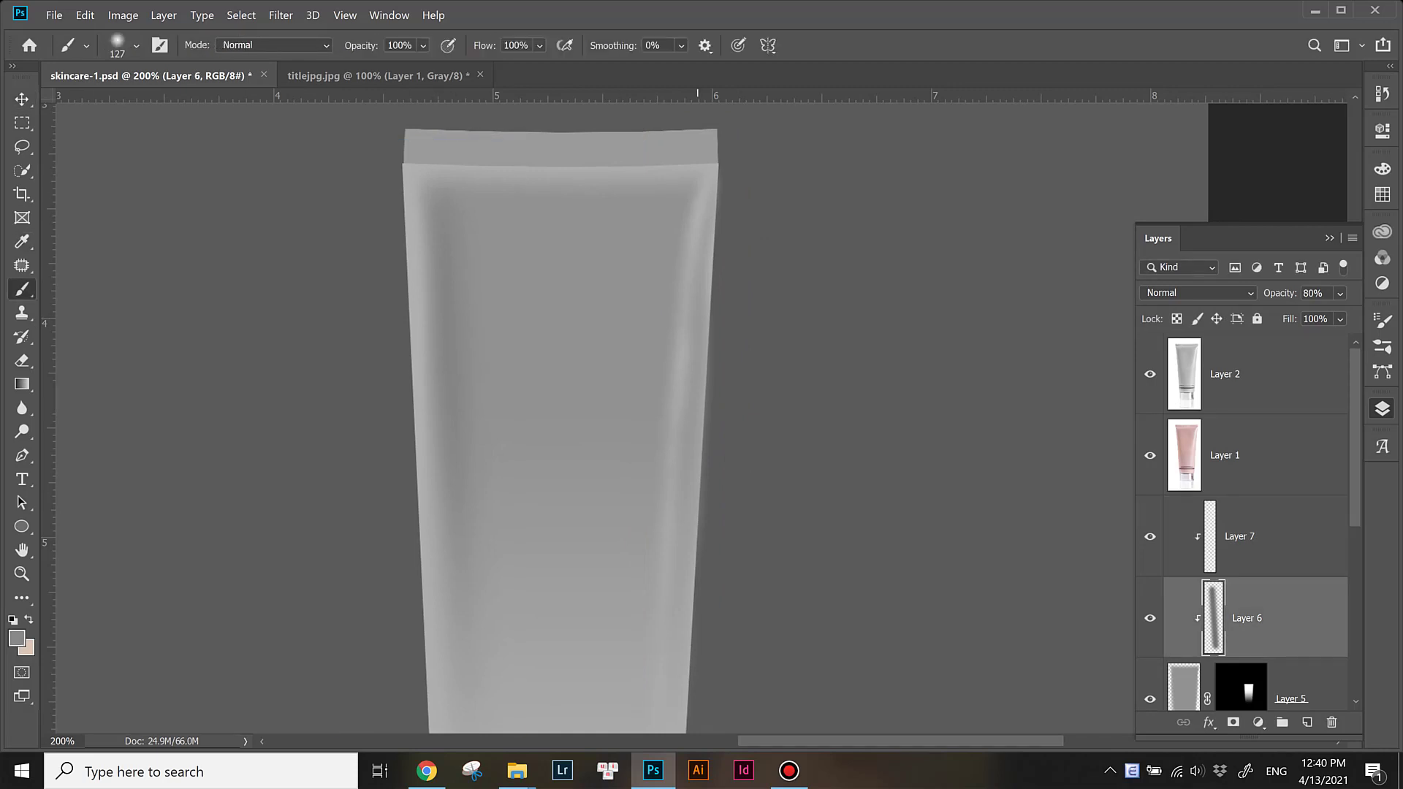
key("ctrl+shift+alt+n")
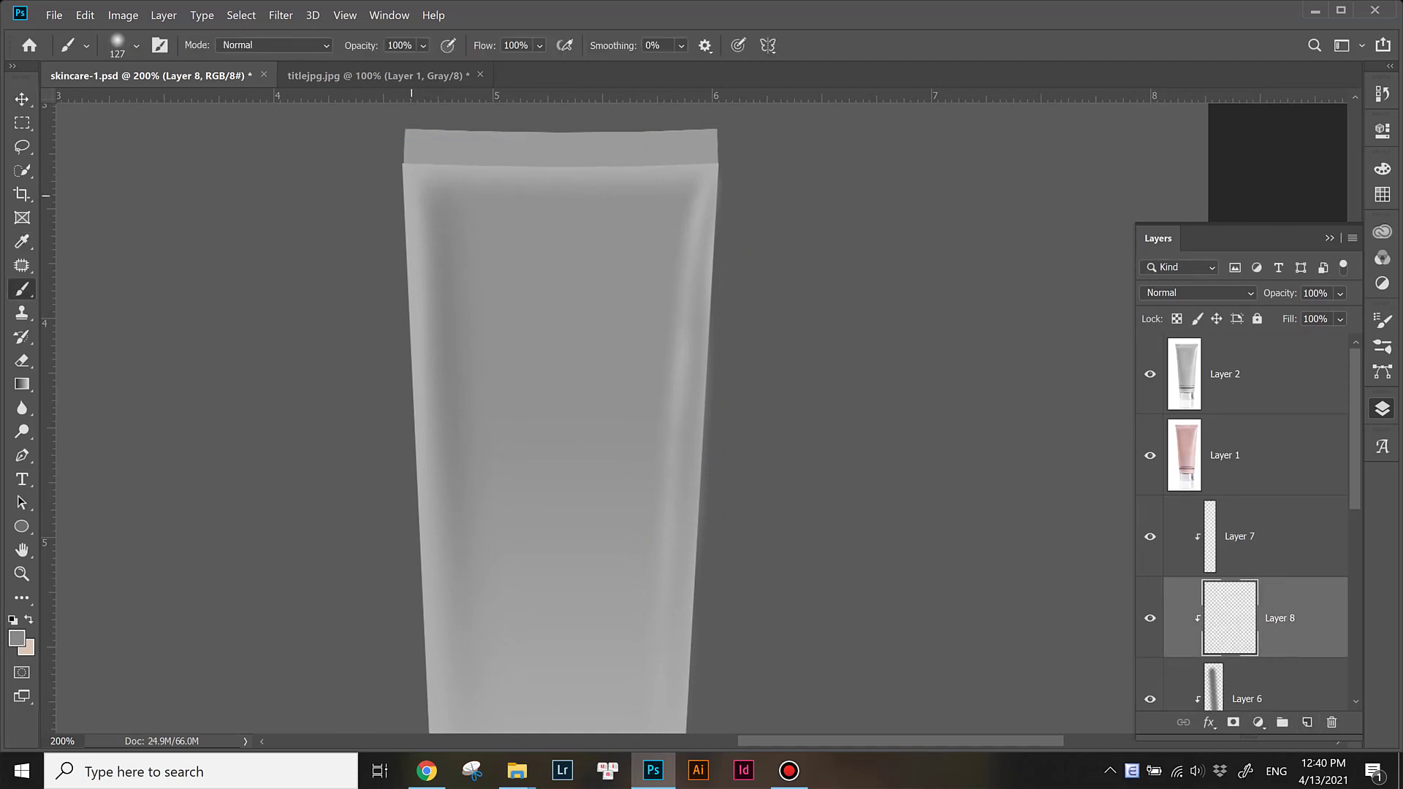
key("alt+bracketright")
key("alt+bracketleft")
key("ctrl+bracketright")
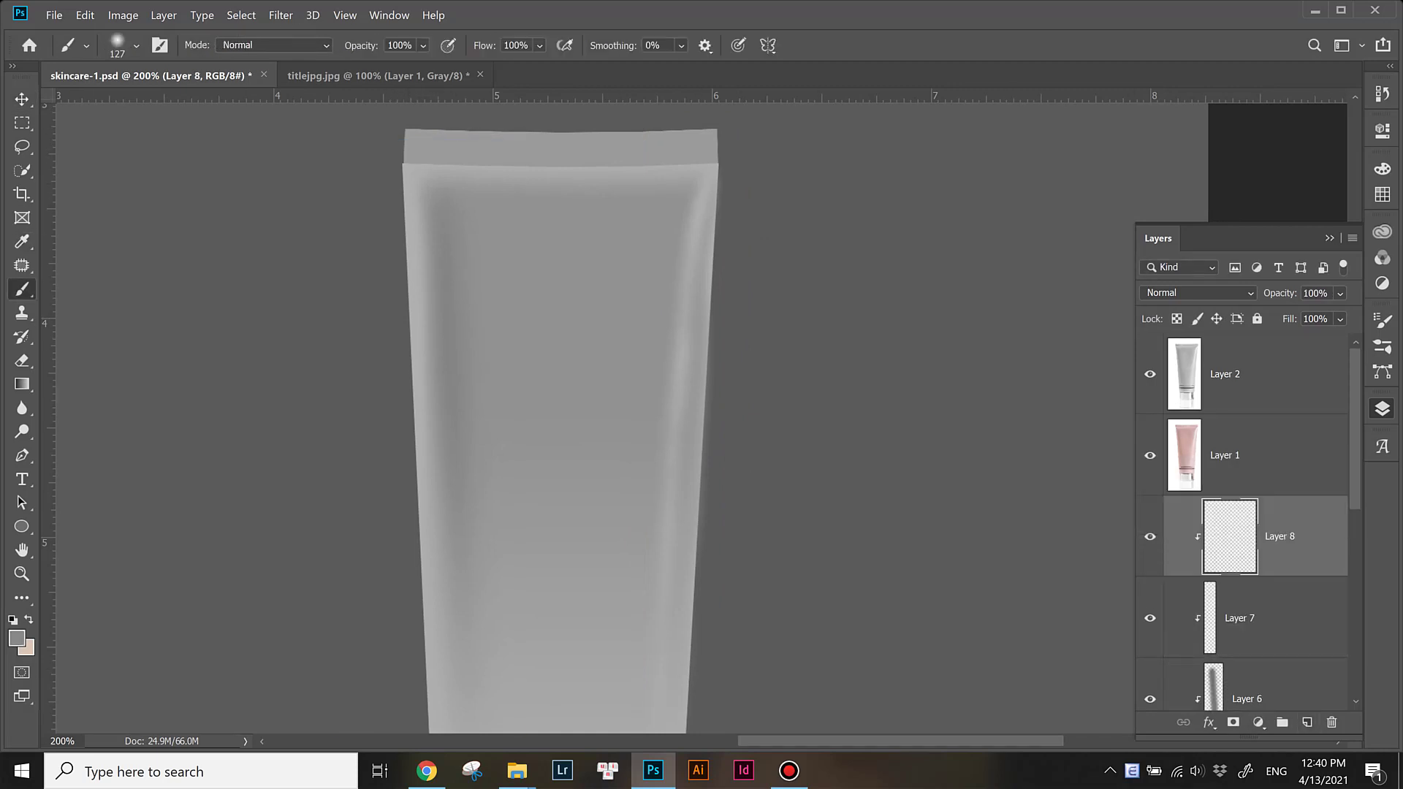
key("alt+bracketleft")
left_click(1213, 577, "alt")
Step: Paint a soft grey dab at the tube's top-left, erase part of it, and set 75% opacity
left_click(388, 182)
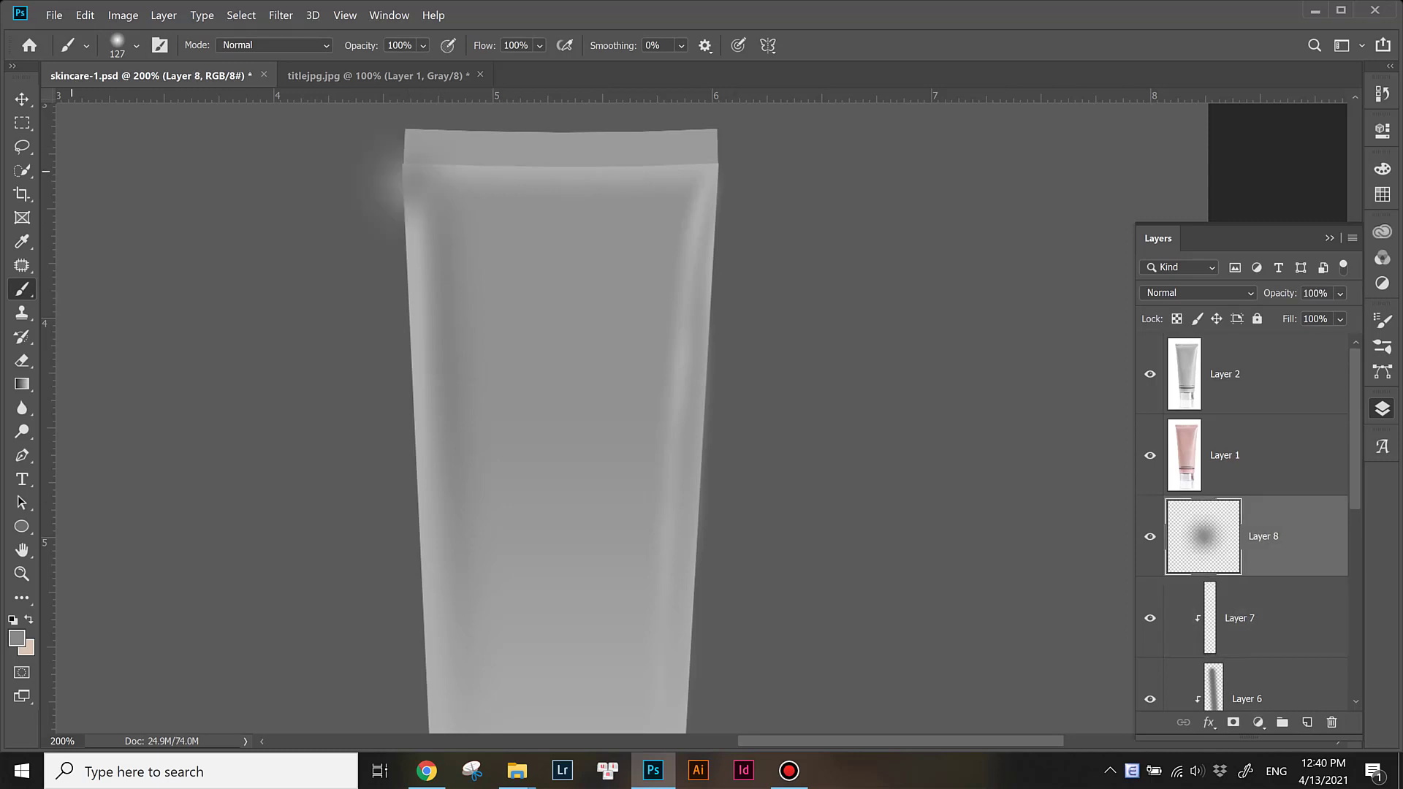
key("e")
left_click_drag(381, 168, 409, 201)
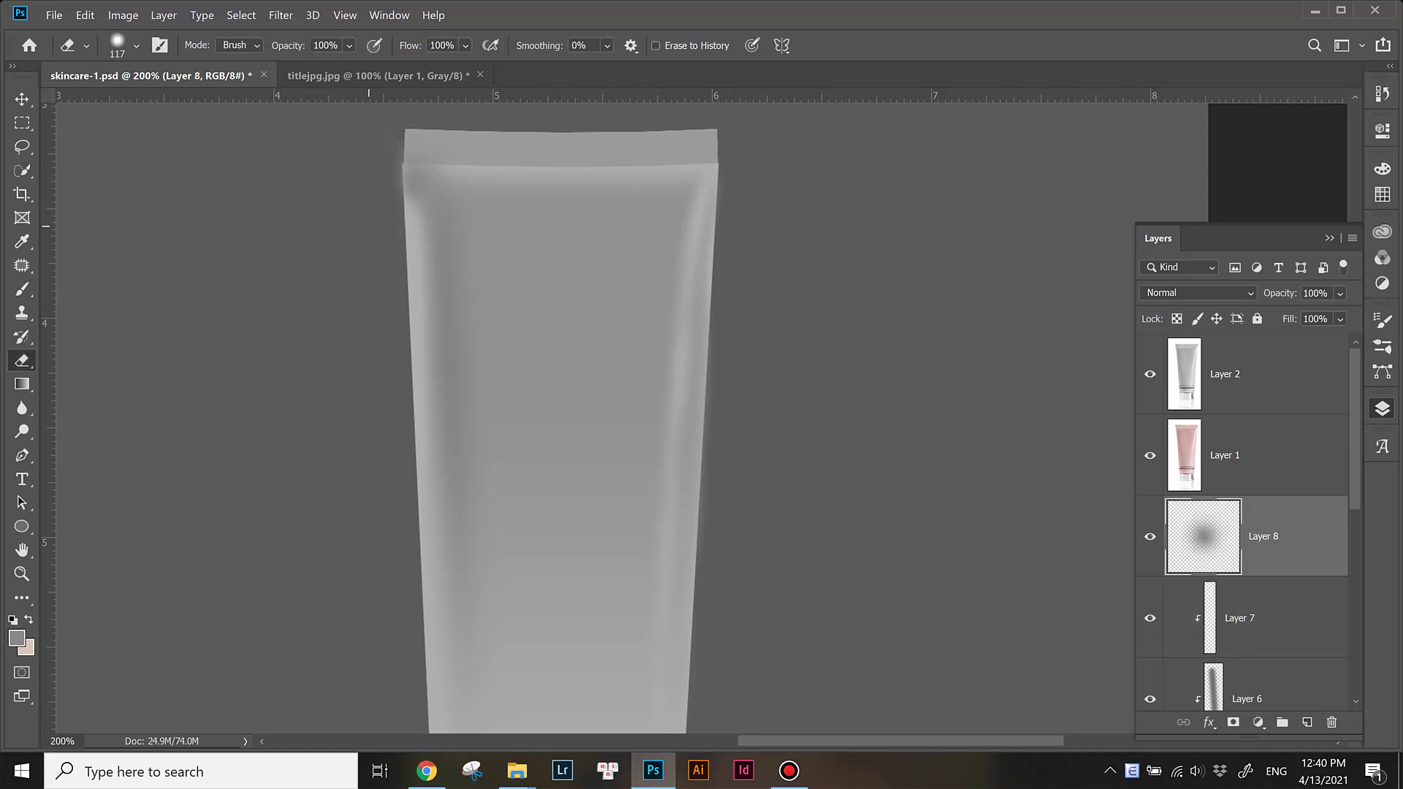
key("v")
left_click_drag(1340, 292, 1324, 314)
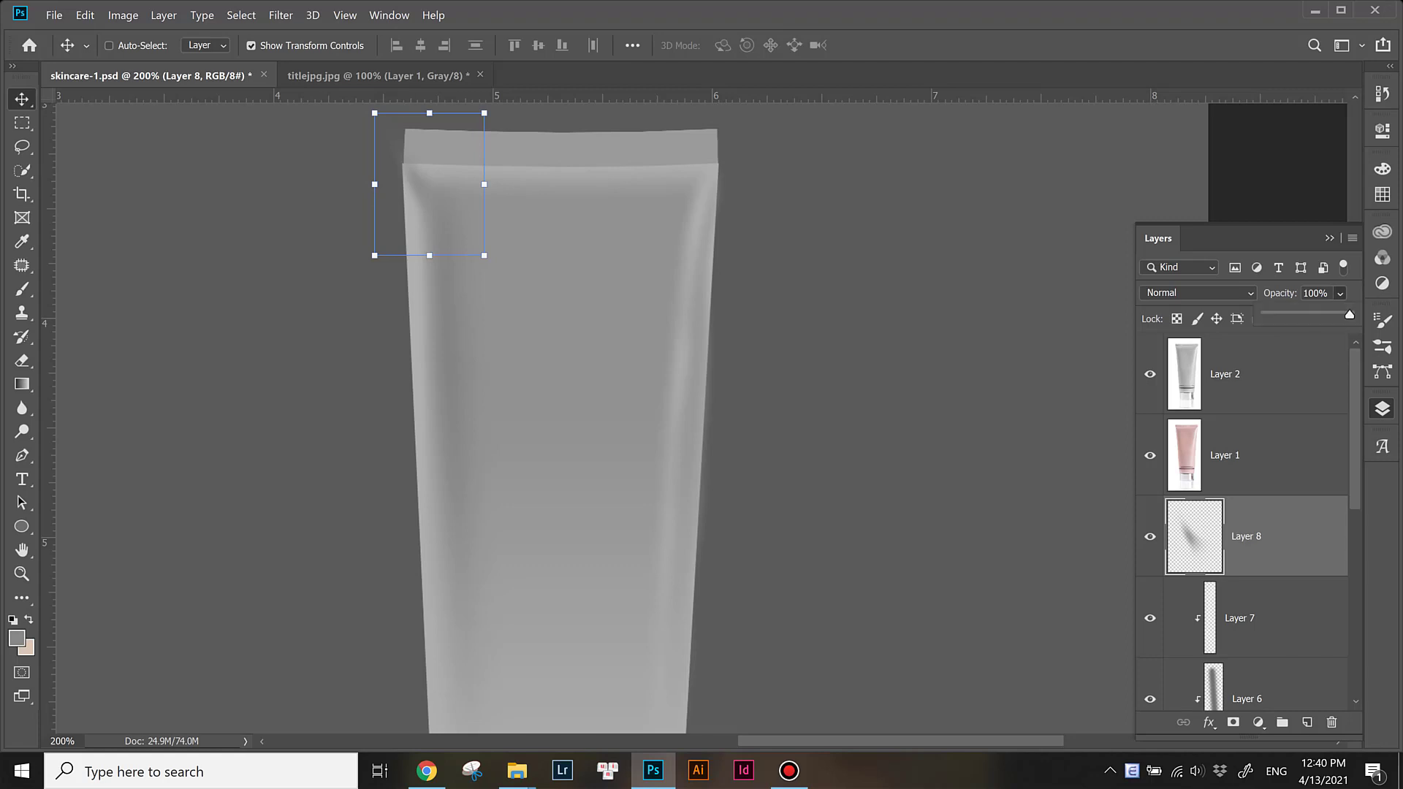
type("75")
key("ctrl+minus")
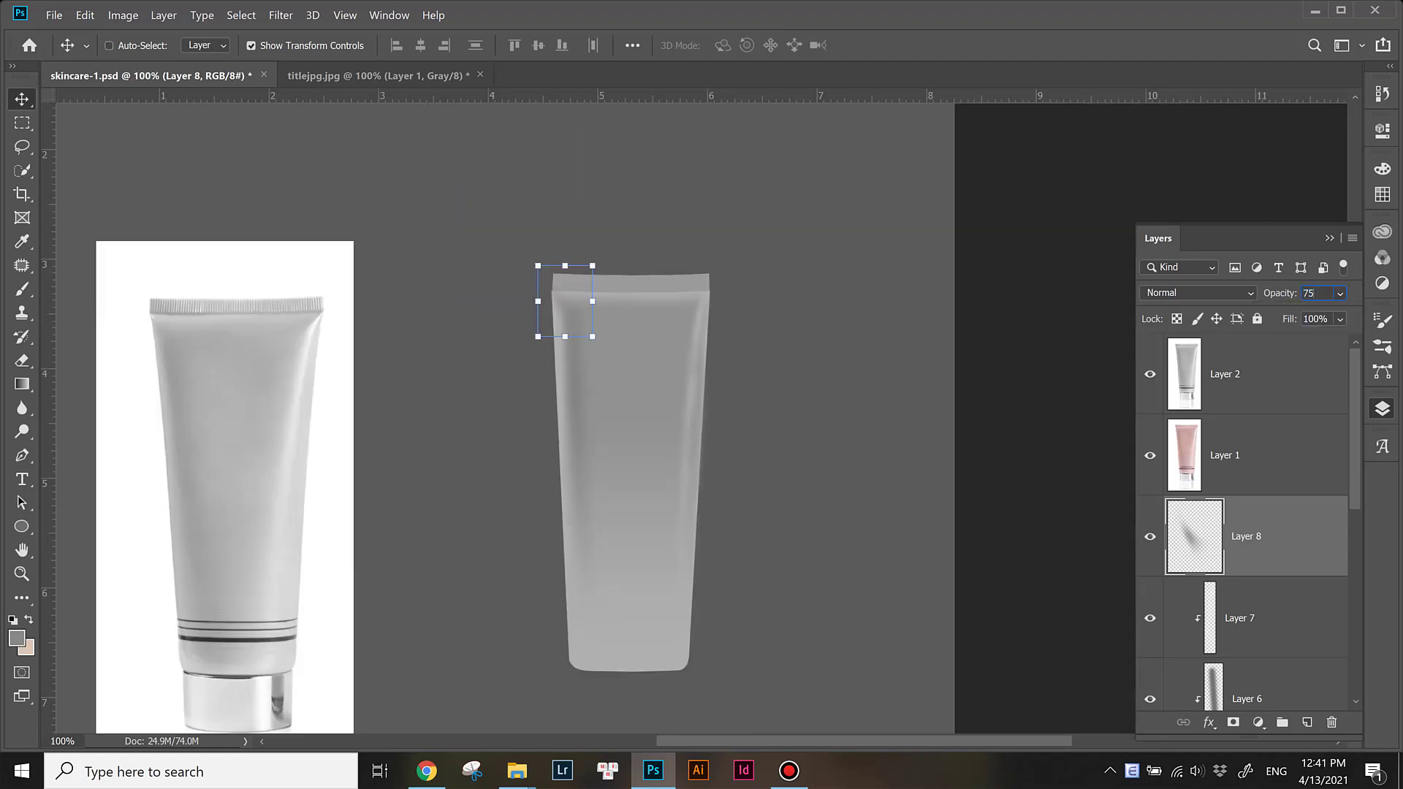
Step: Rotate the grey shading and erase more of it around the top seal
key("ctrl+plus")
key("ctrl+plus")
key("ctrl+t")
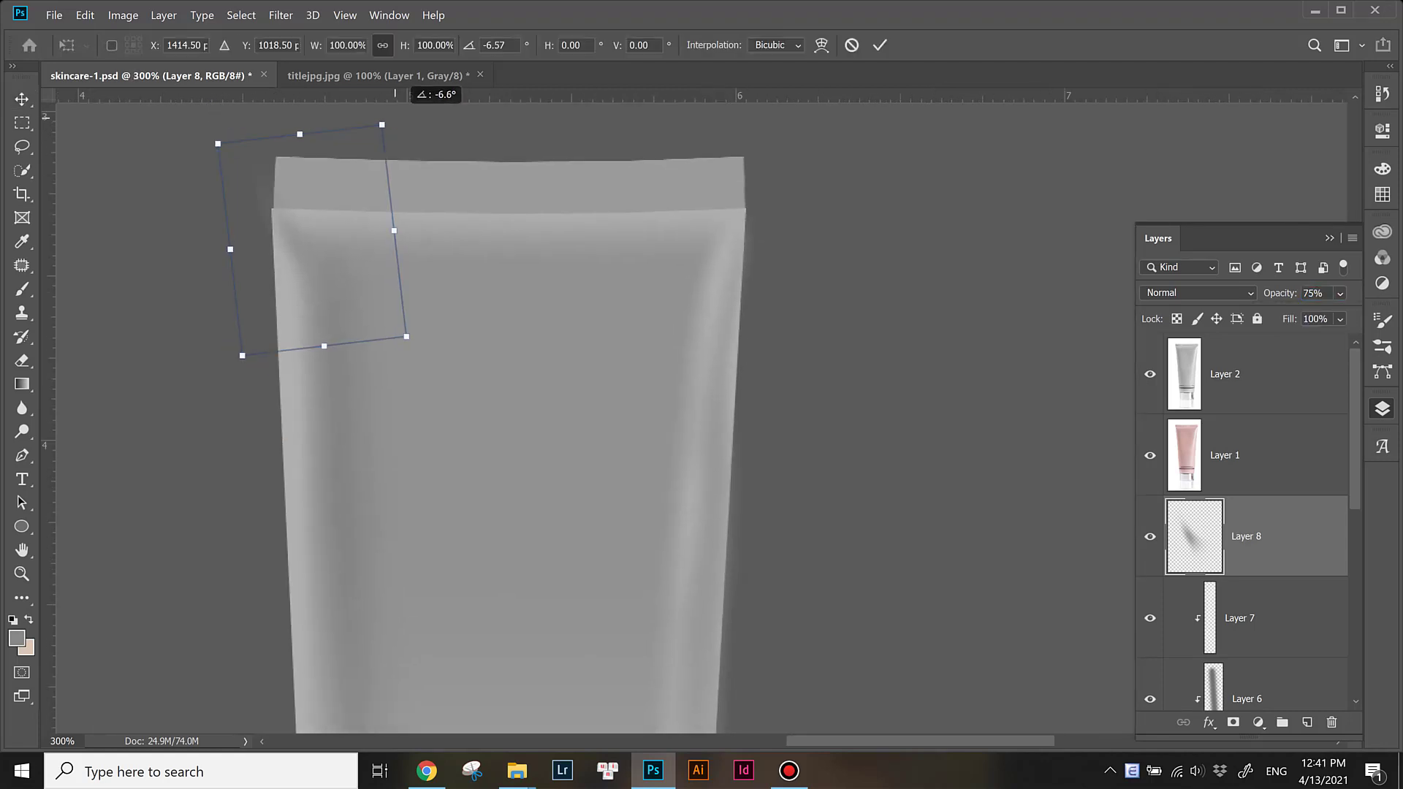
key("Return")
key("e")
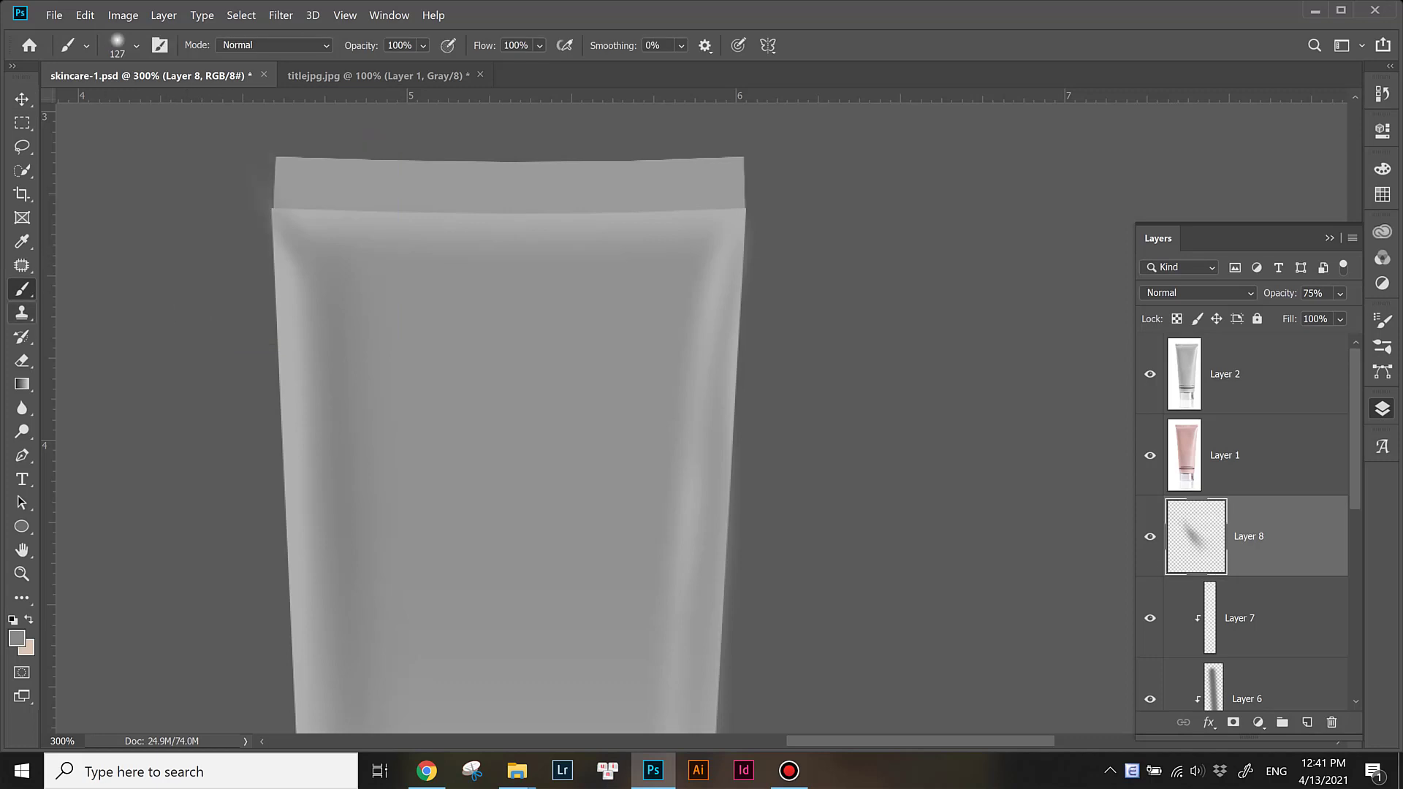
left_click_drag(208, 263, 306, 136)
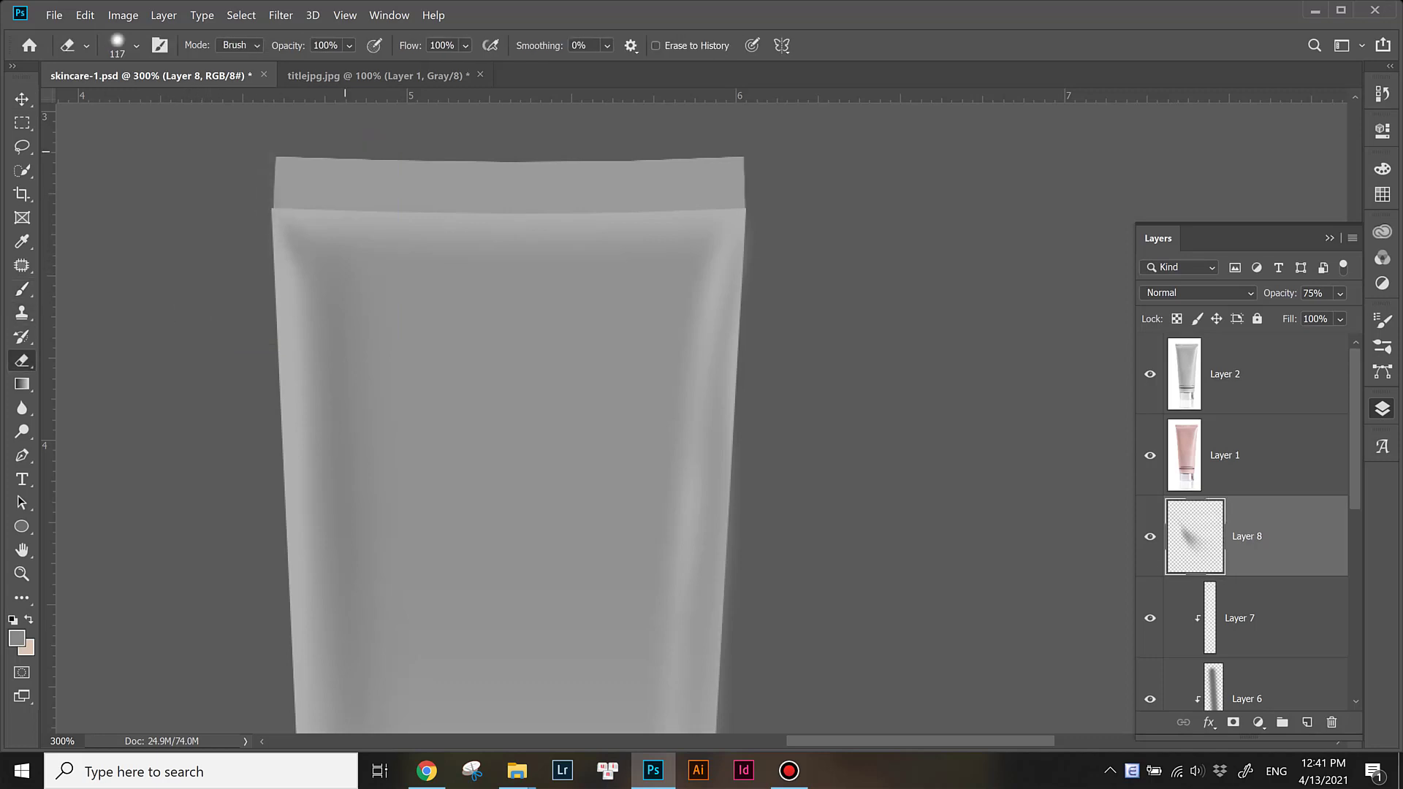
key("ctrl+minus")
key("ctrl+minus")
Step: Reselect the highlight layer and add a new empty Layer 9 above Layer 8
key("v")
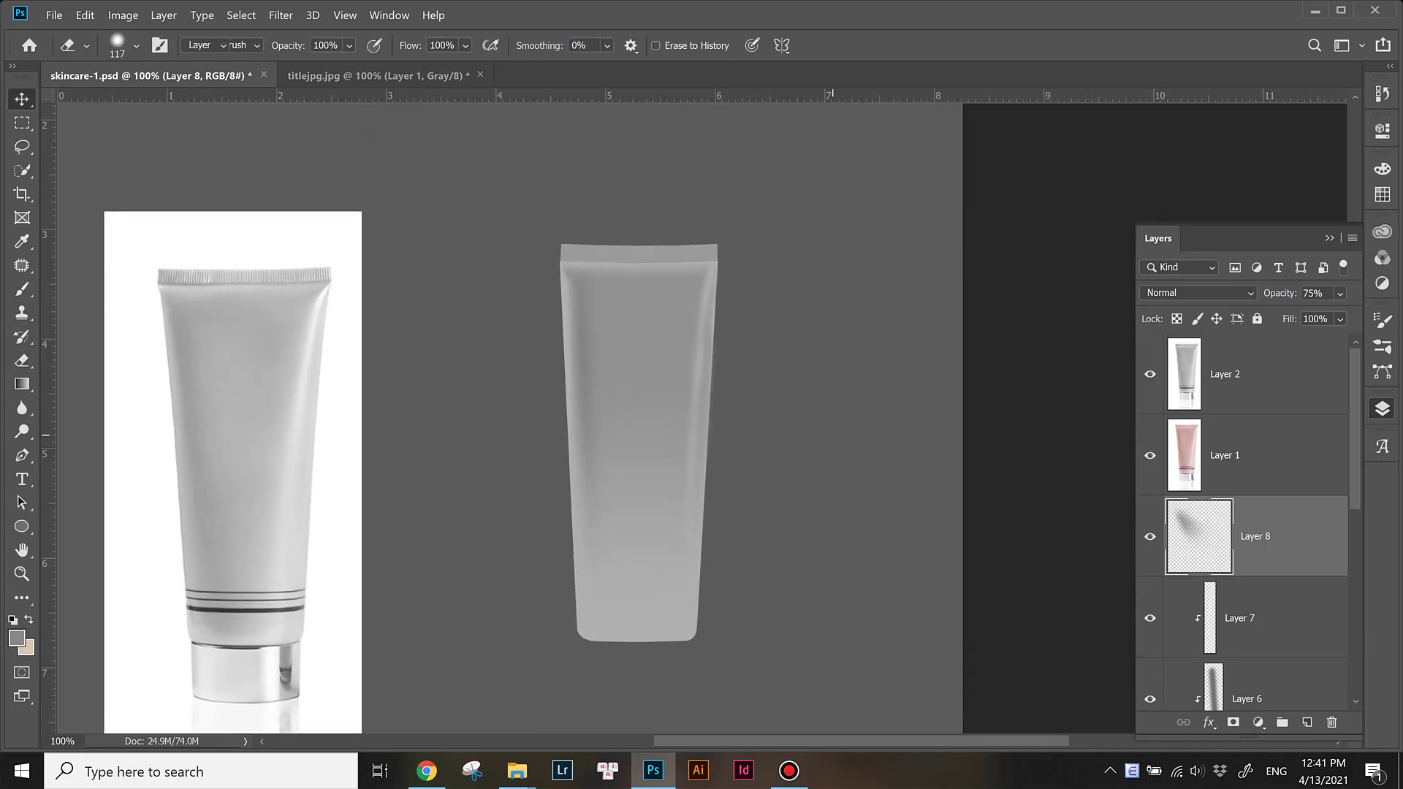
key("alt+bracketleft")
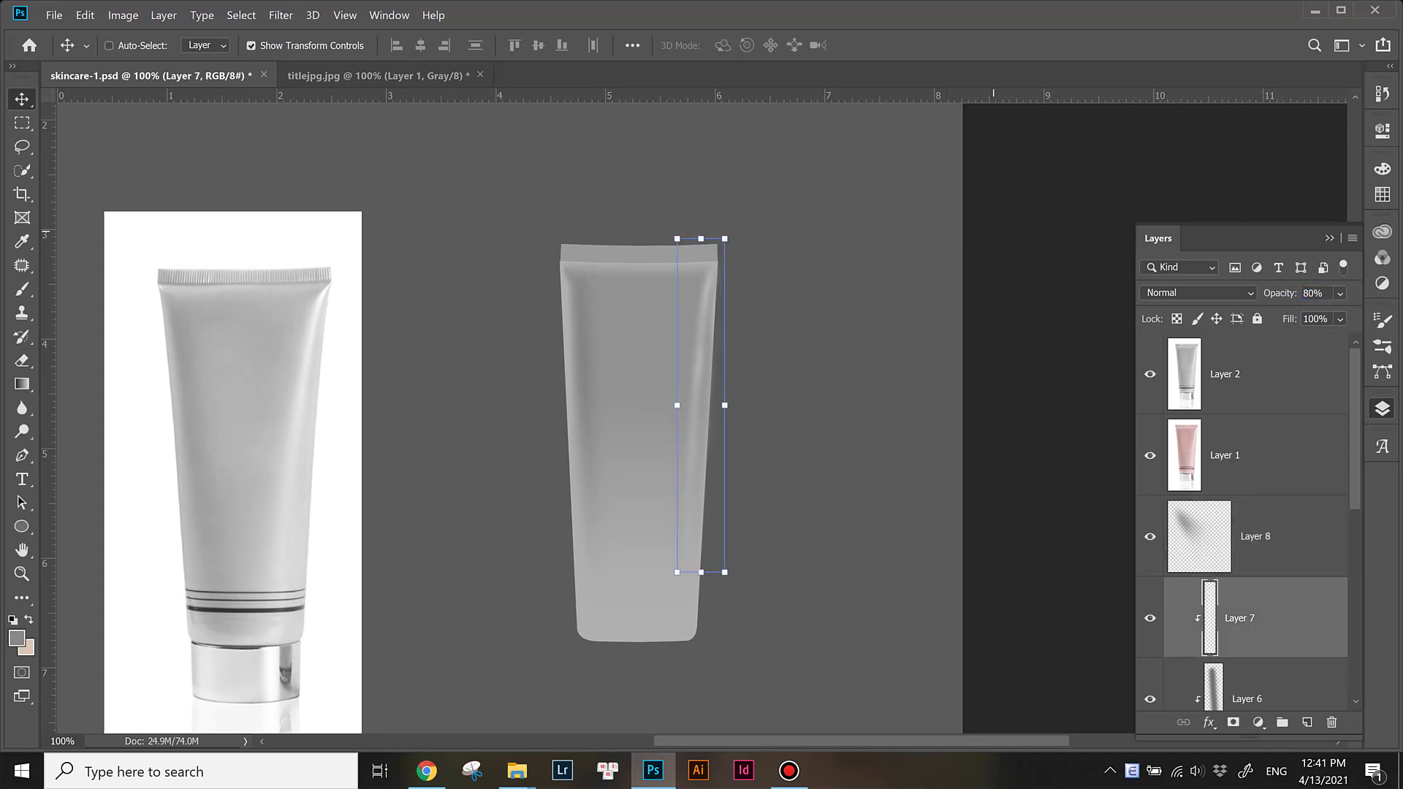
key("ctrl+plus")
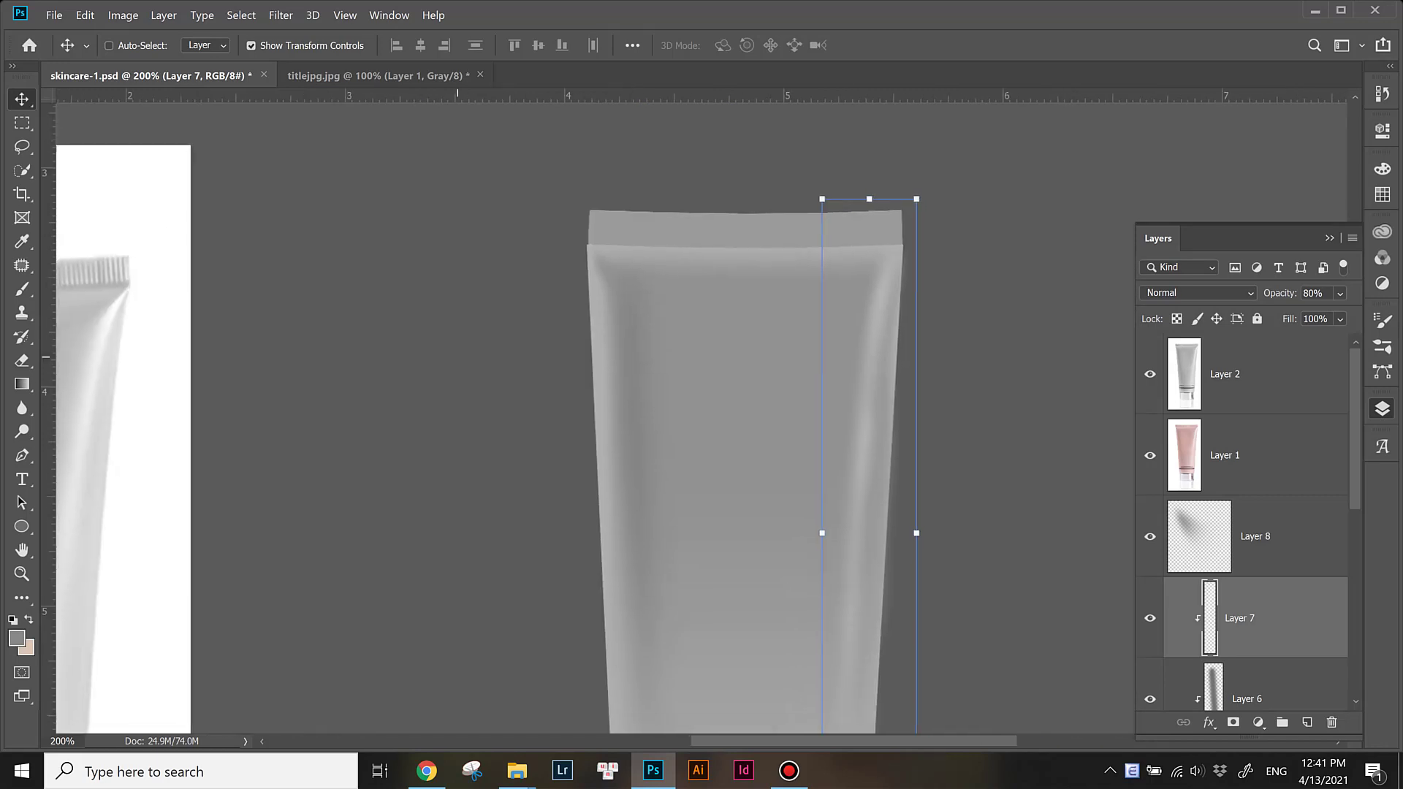
key("ctrl+shift+alt+n")
Step: Paint a soft white highlight at the tube's top-right shoulder, erasing its spill with a 136 px eraser
key("b")
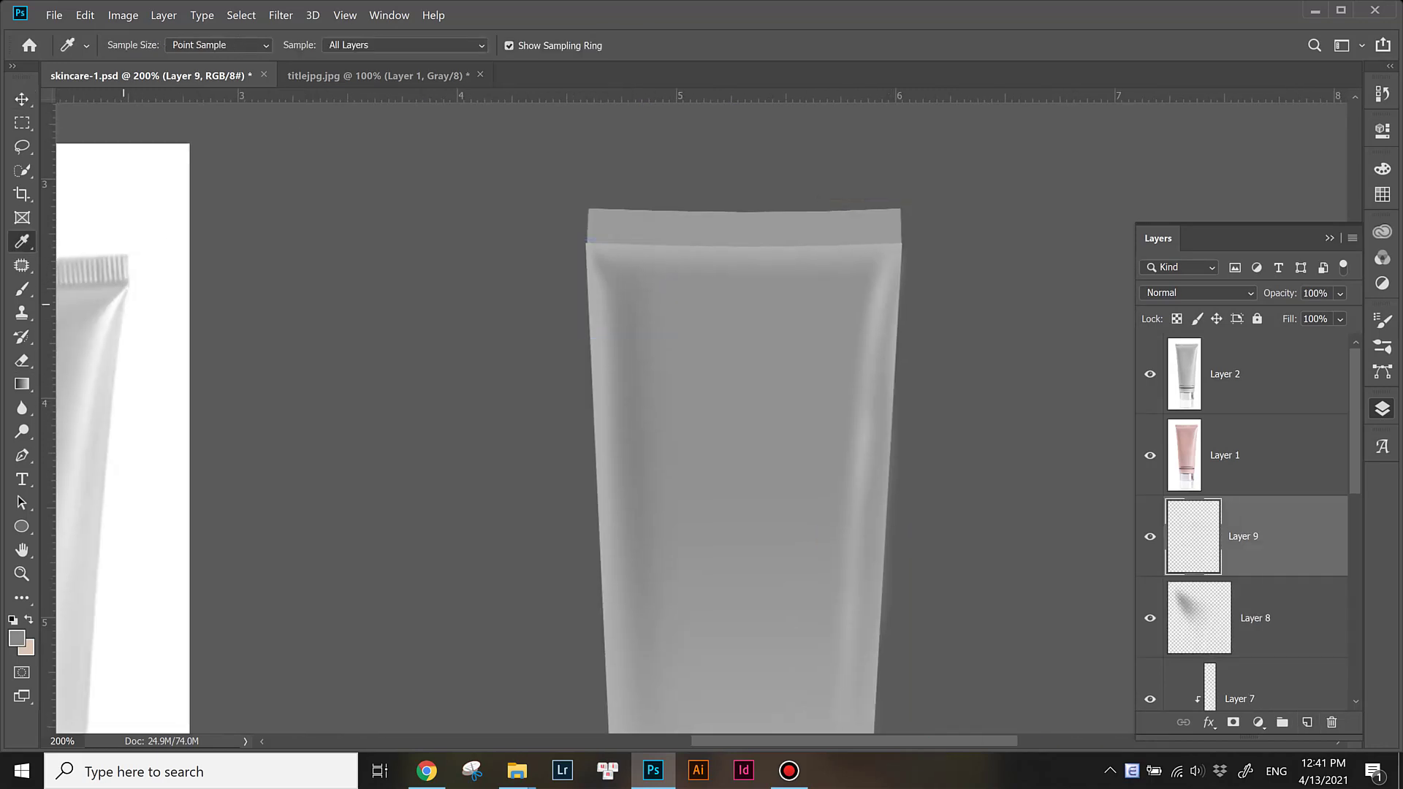
left_click(877, 272)
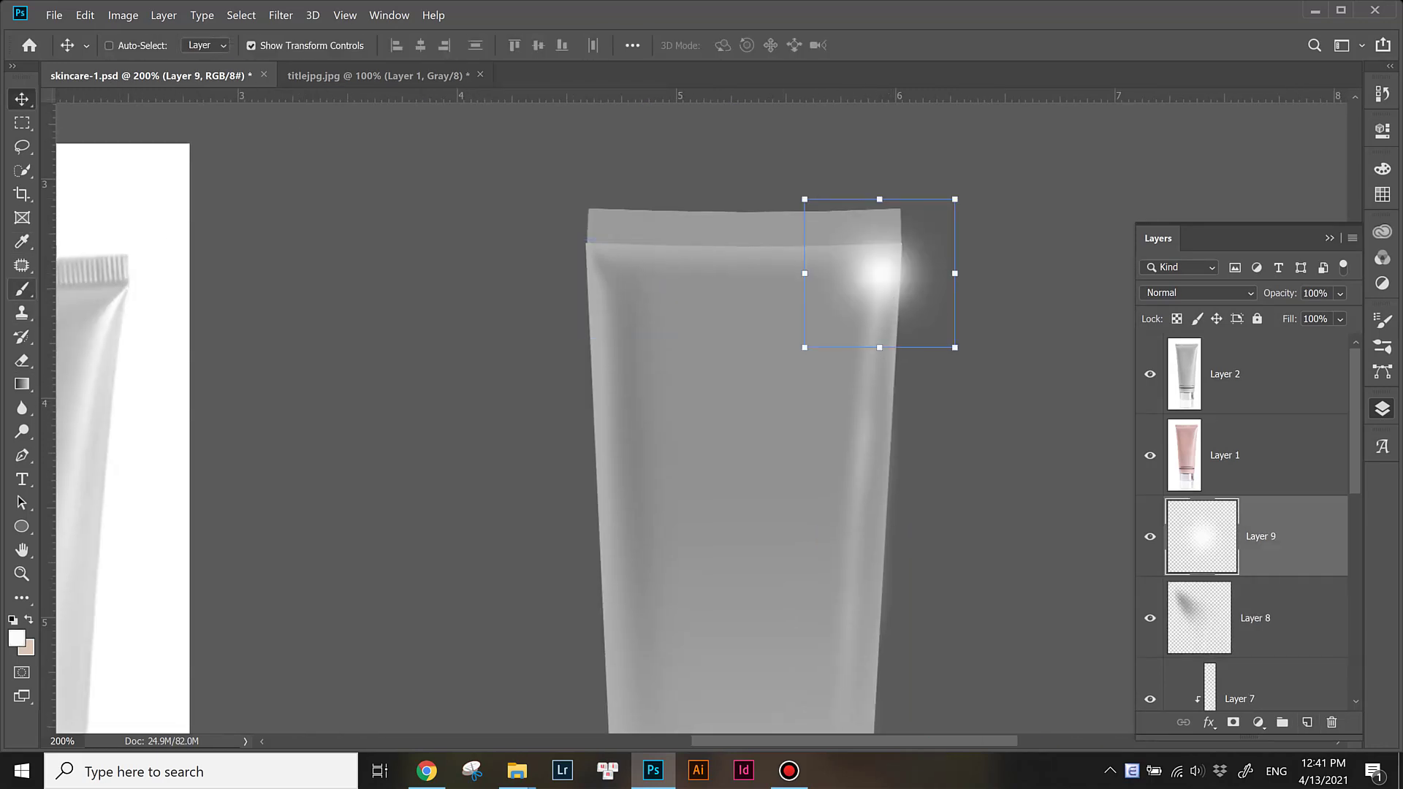
key("e")
left_click(924, 281)
mouse_move(943, 280)
left_mouse_down()
mouse_move(891, 237)
mouse_move(828, 217)
left_mouse_up()
left_click(136, 45)
left_click_drag(179, 125, 196, 125)
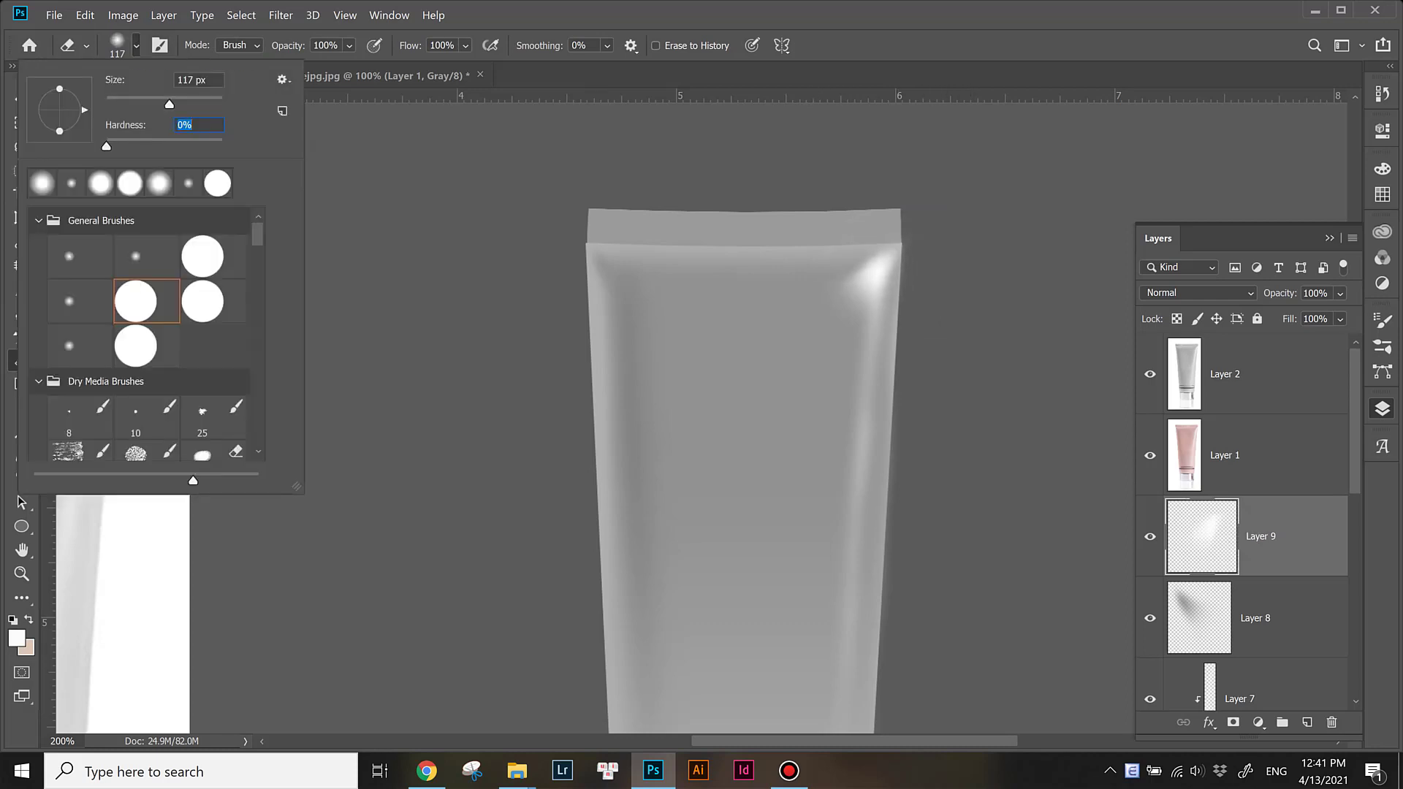
left_click(804, 275)
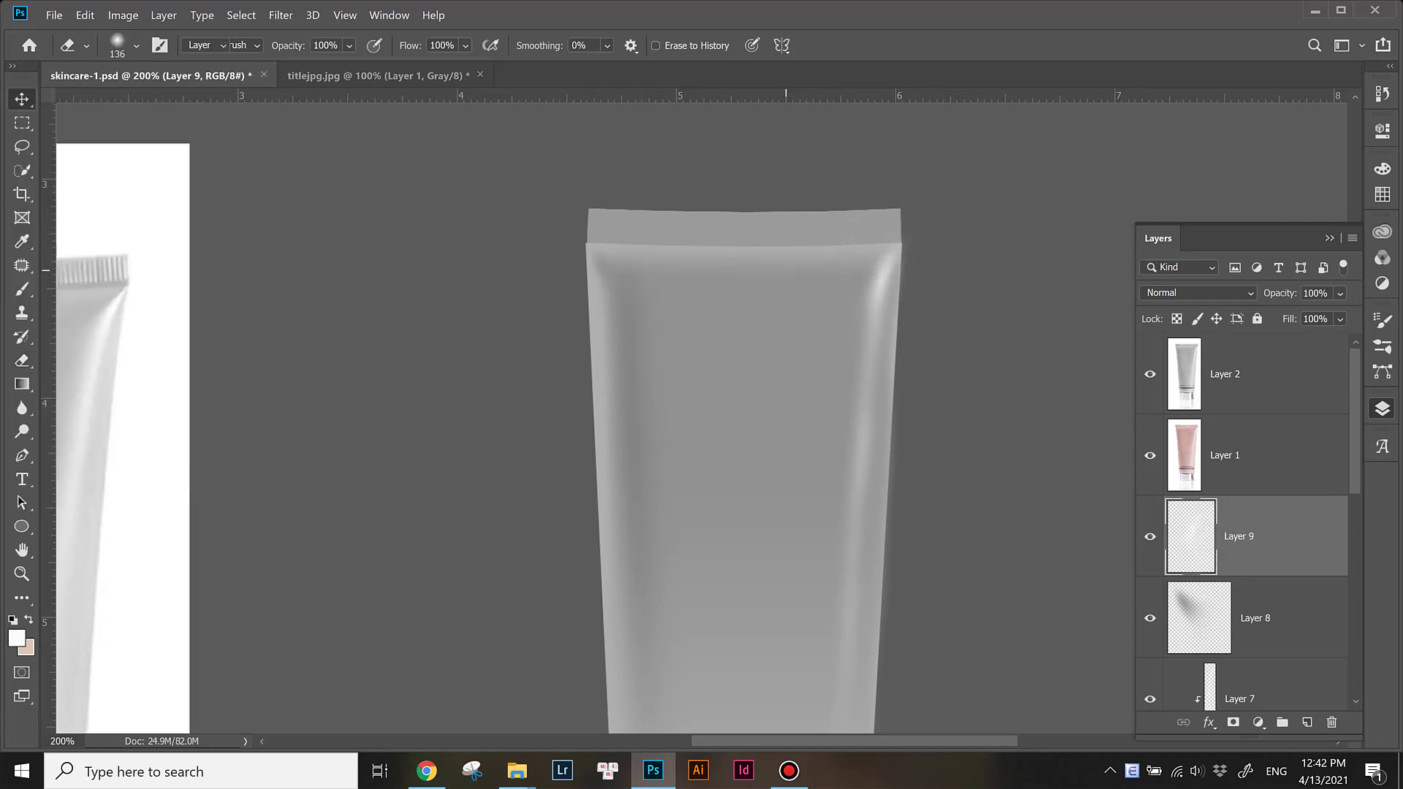
Step: Resize the highlight with Free Transform and undo the last erase
key("ctrl+t")
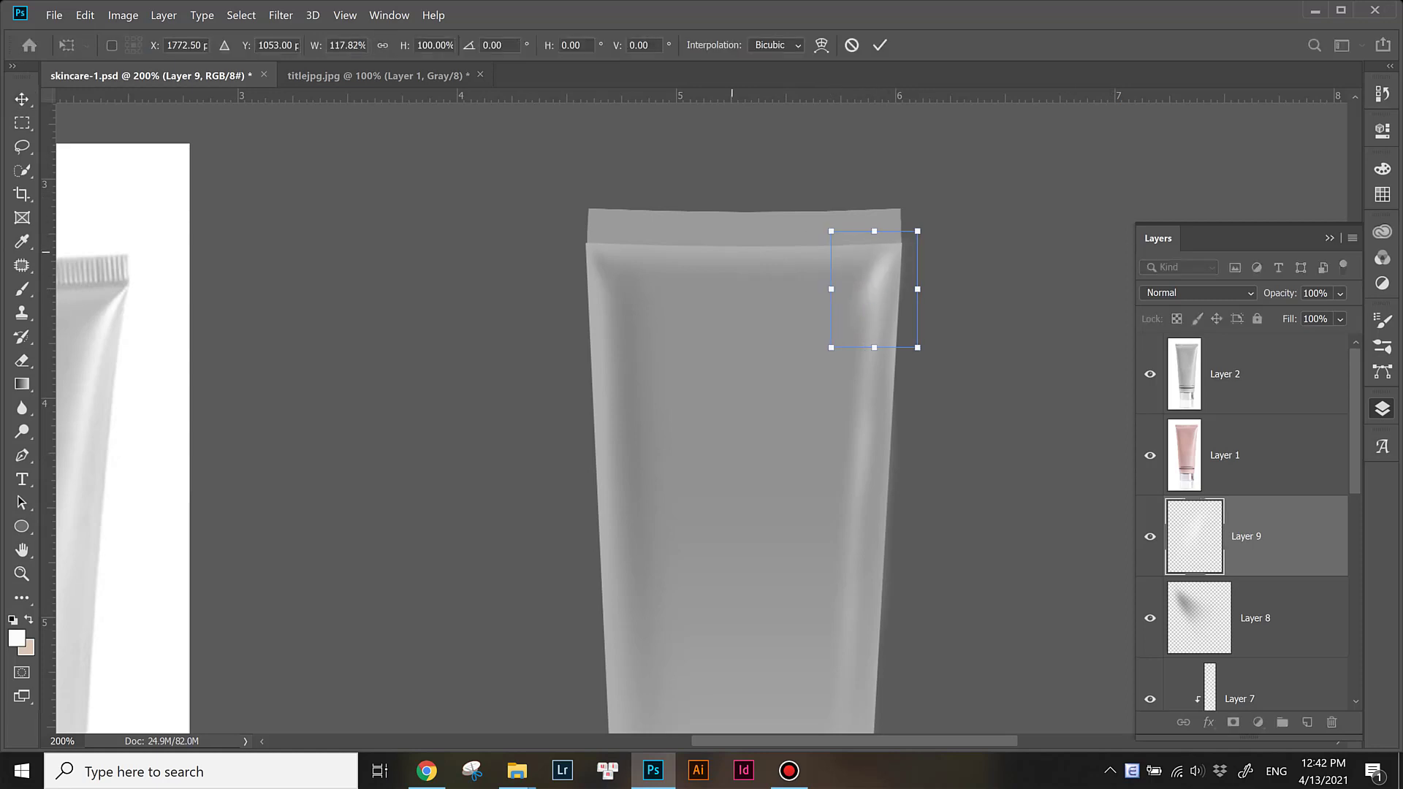
key("Return")
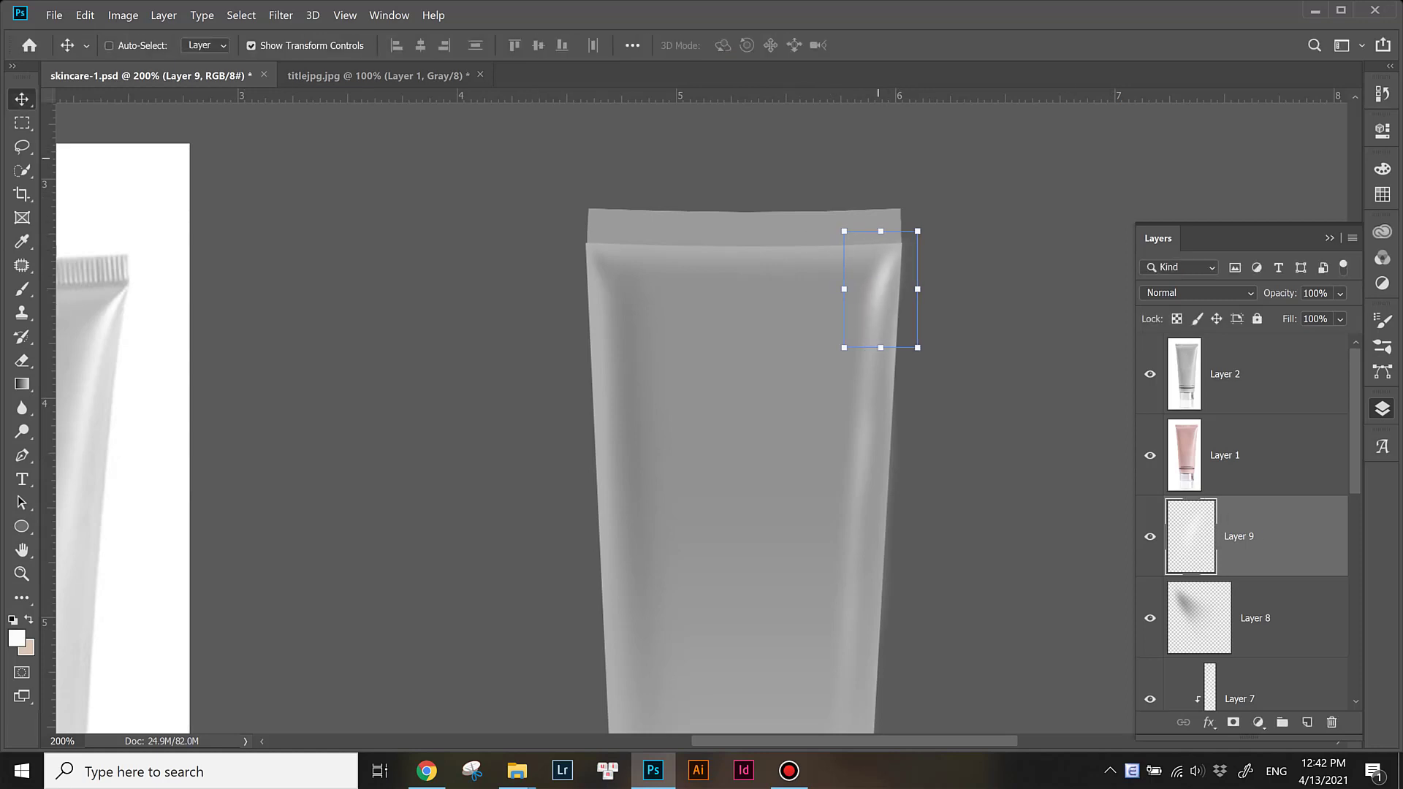
key("b")
left_click(136, 46)
key("Return")
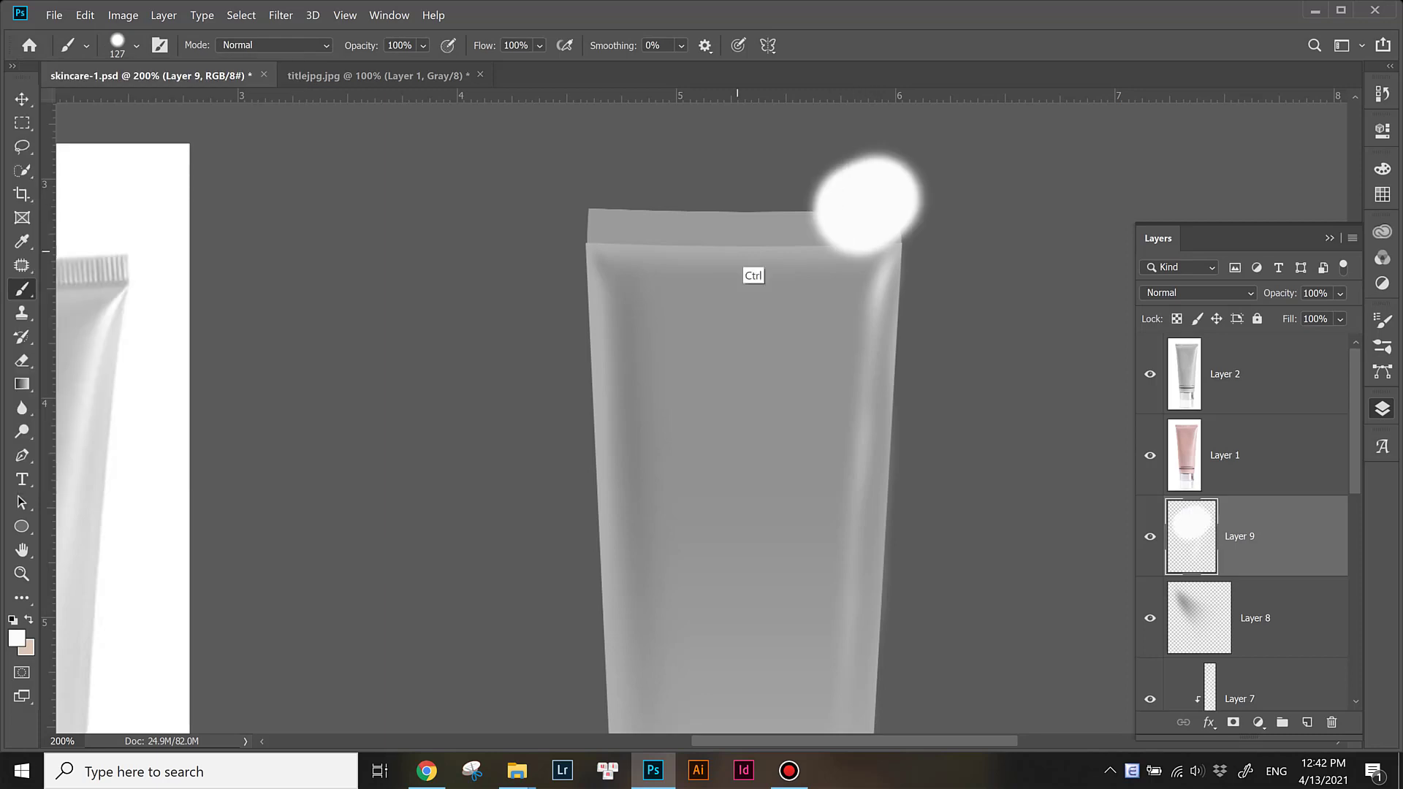
key("e")
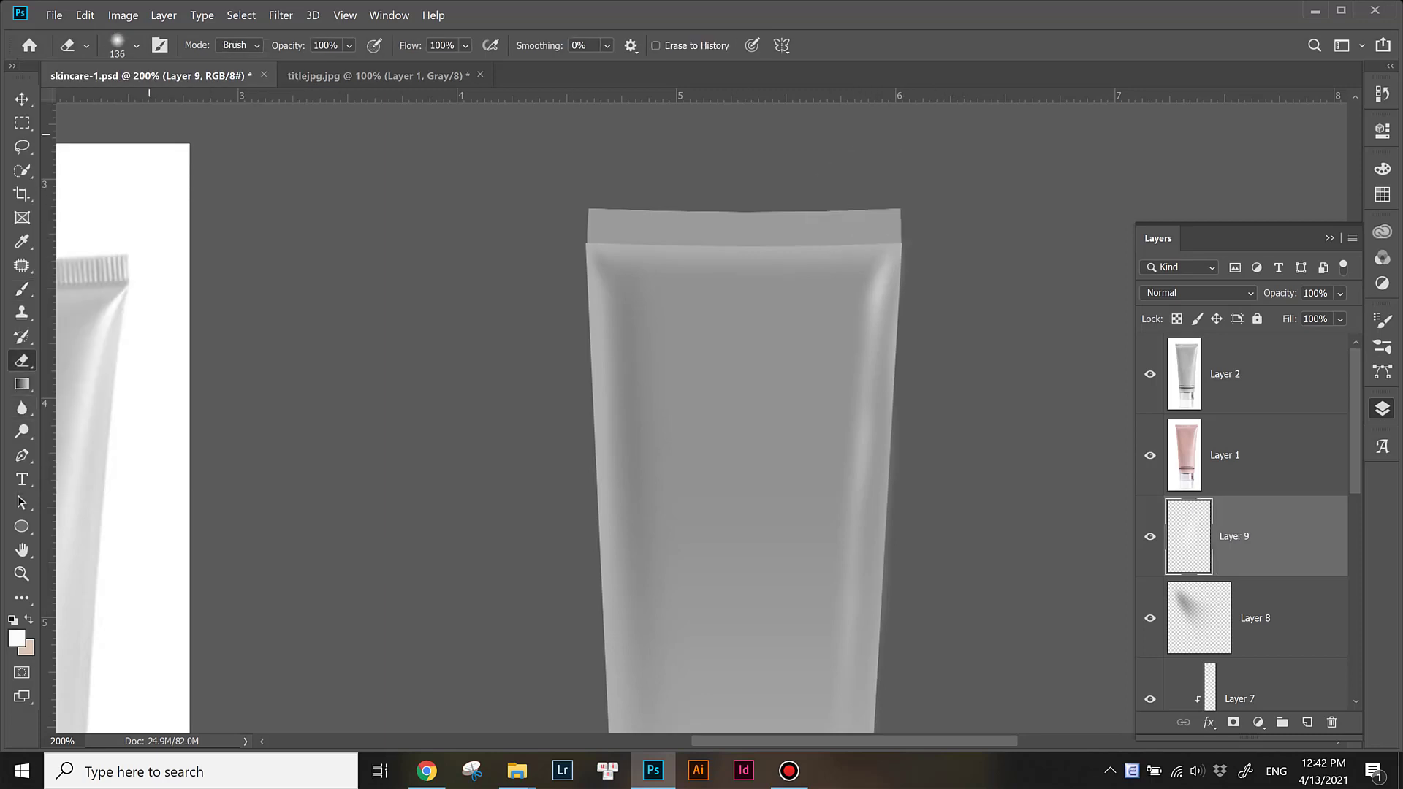
key("ctrl+z")
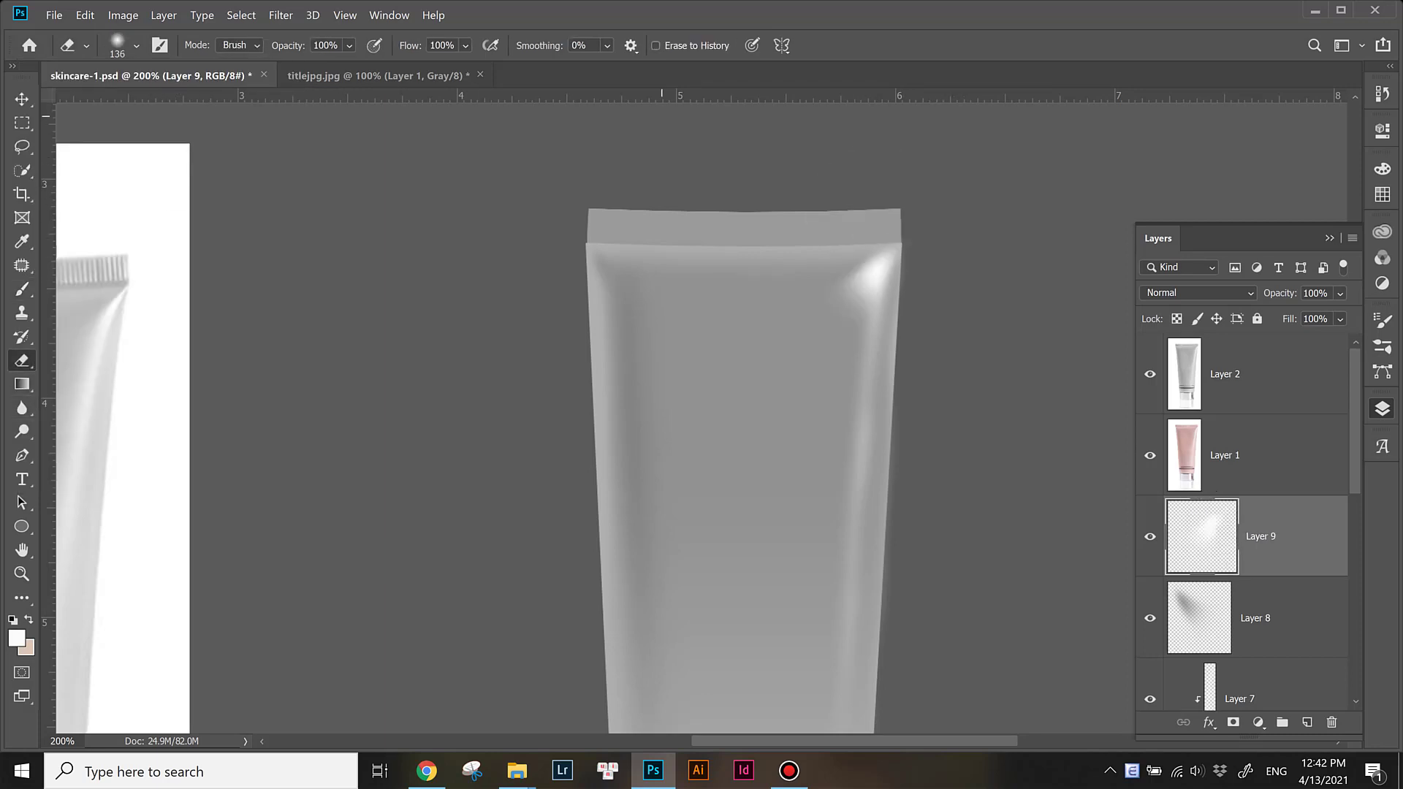
Step: Set the eraser hardness to 18% and zoom out to see both tubes
right_click(177, 200)
key("Return")
left_click(963, 235)
key("ctrl+z")
left_click_drag(731, 439, 750, 432)
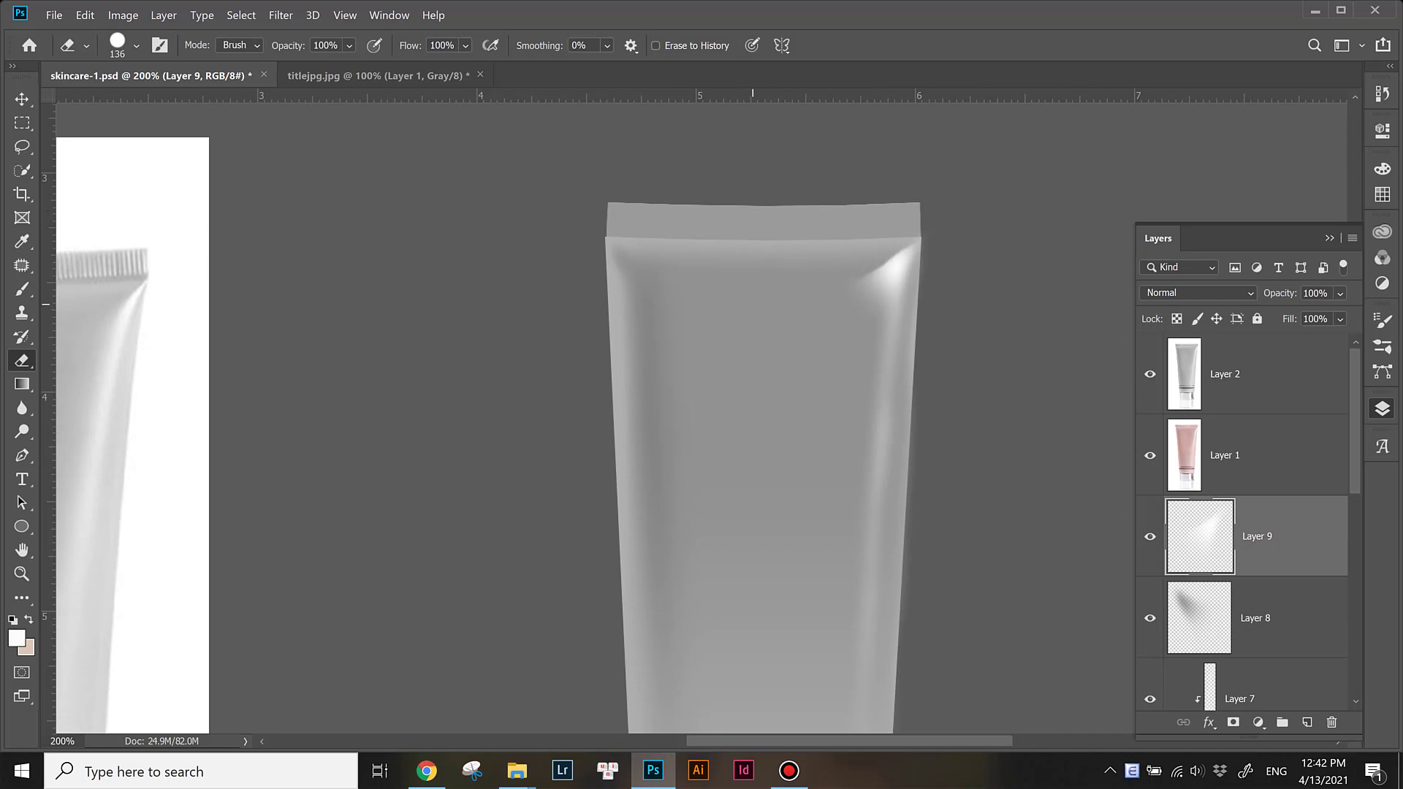
right_click(389, 119)
key("Return")
left_click(135, 45)
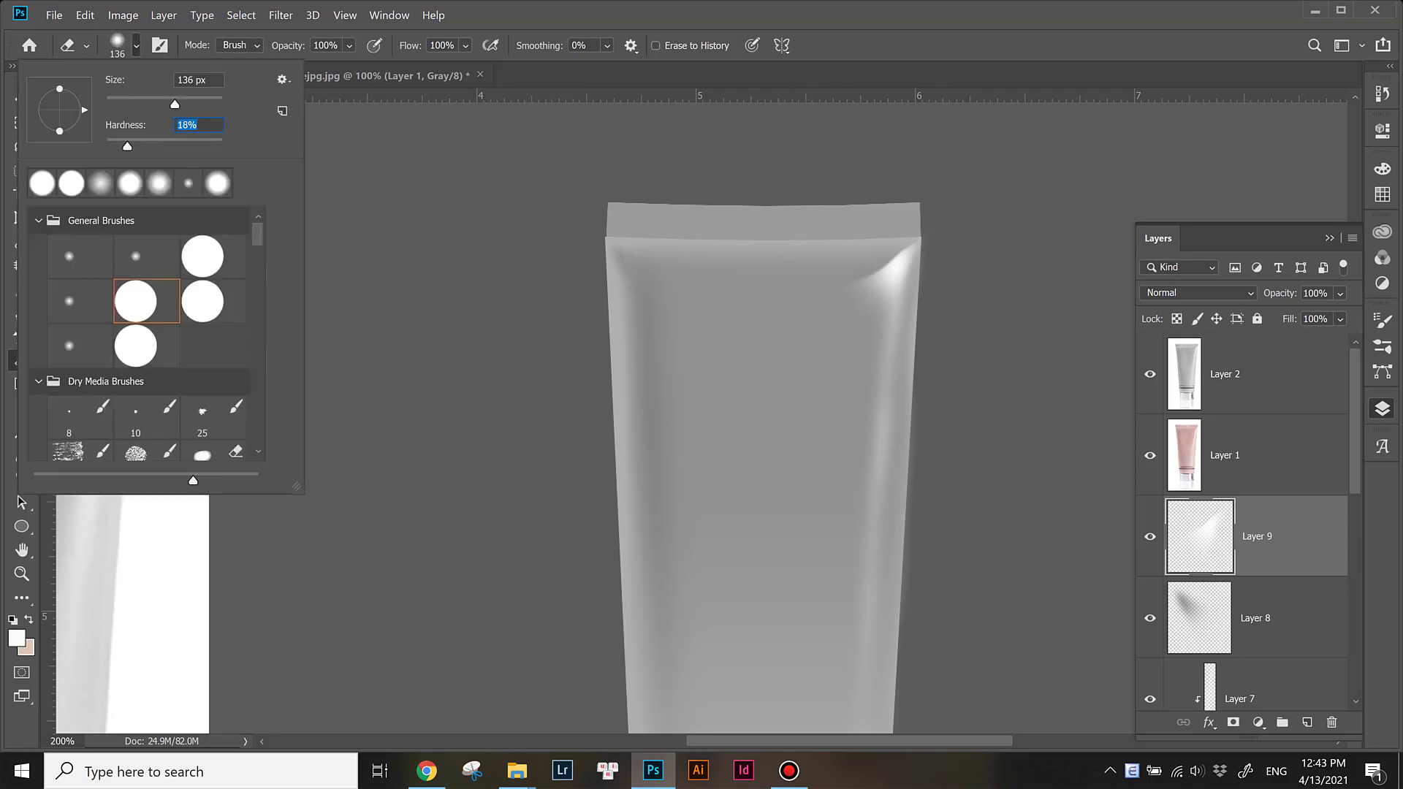
key("Return")
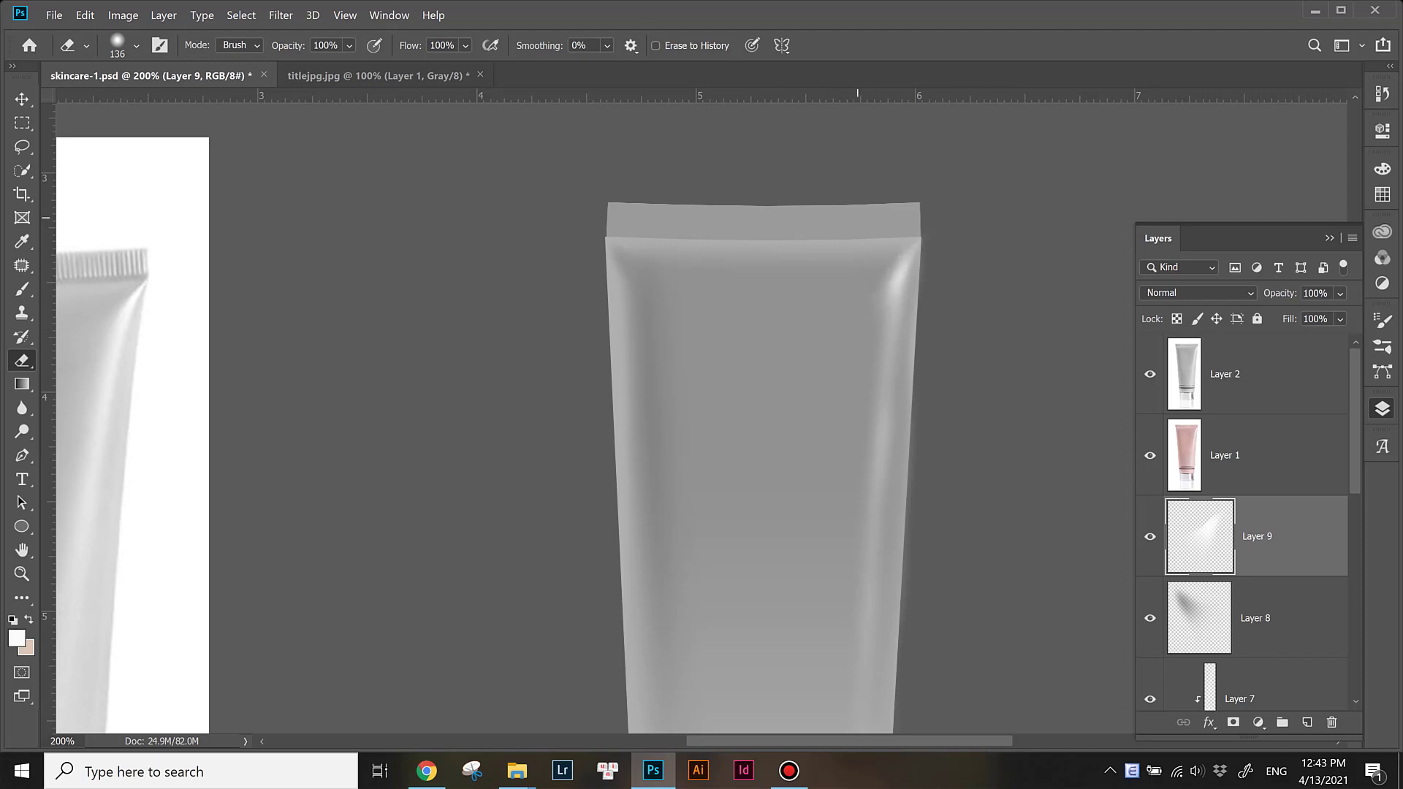
key("ctrl+minus")
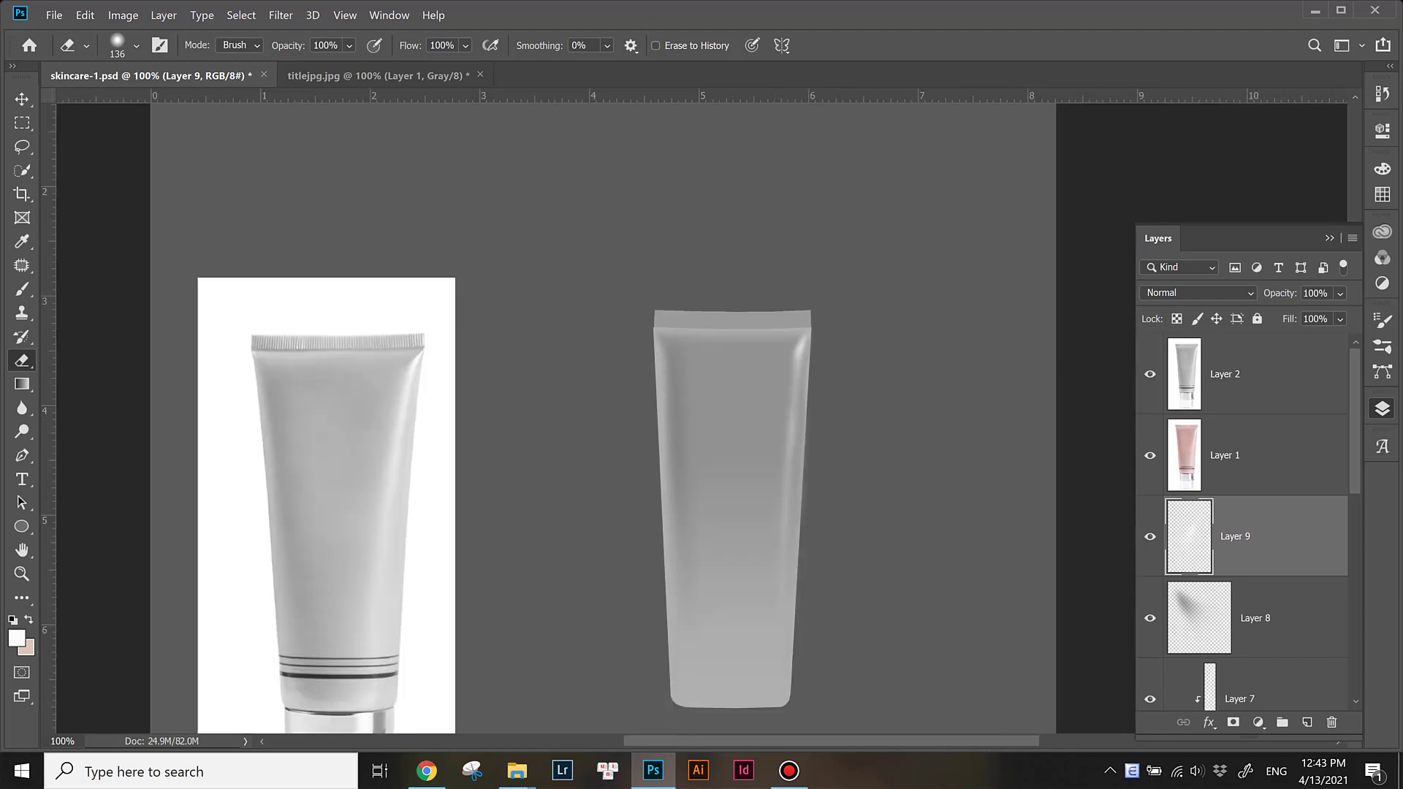
Step: Raise the Layer 7 shading strip's opacity to 90%
key("alt+bracketleft")
key("alt+bracketleft")
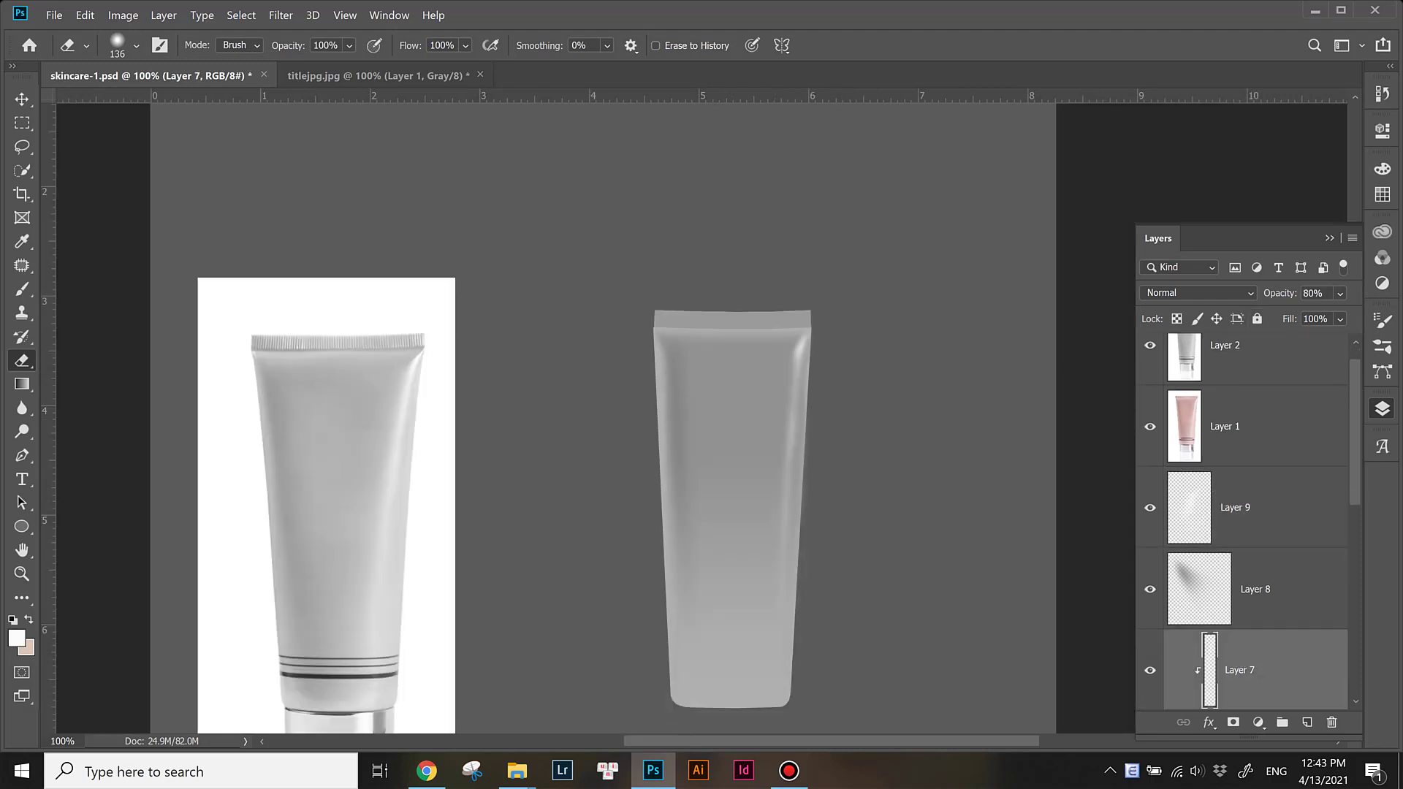
key("9")
scroll(1242, 522, "down", 1)
scroll(1242, 522, "down", 1)
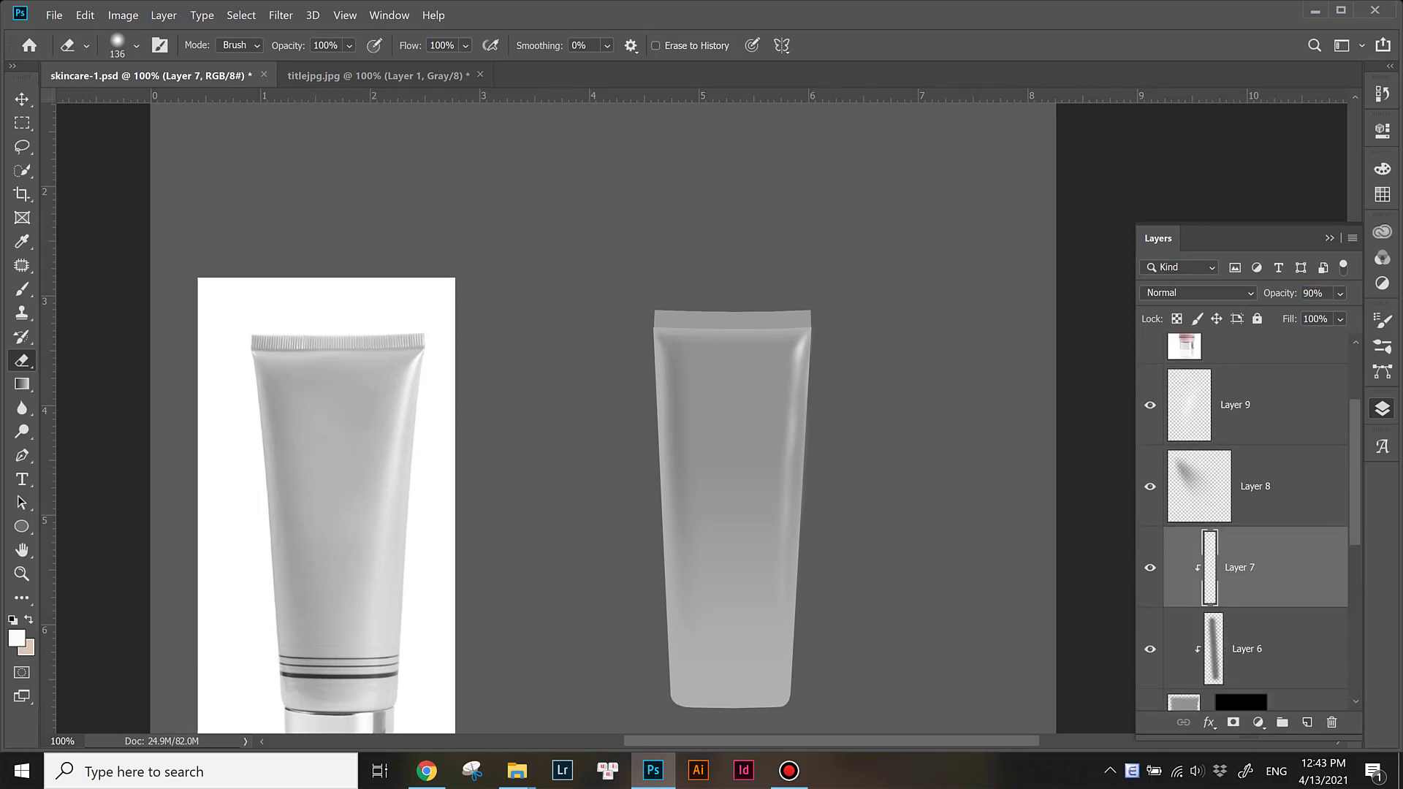
key("ctrl+plus")
key("ctrl+minus")
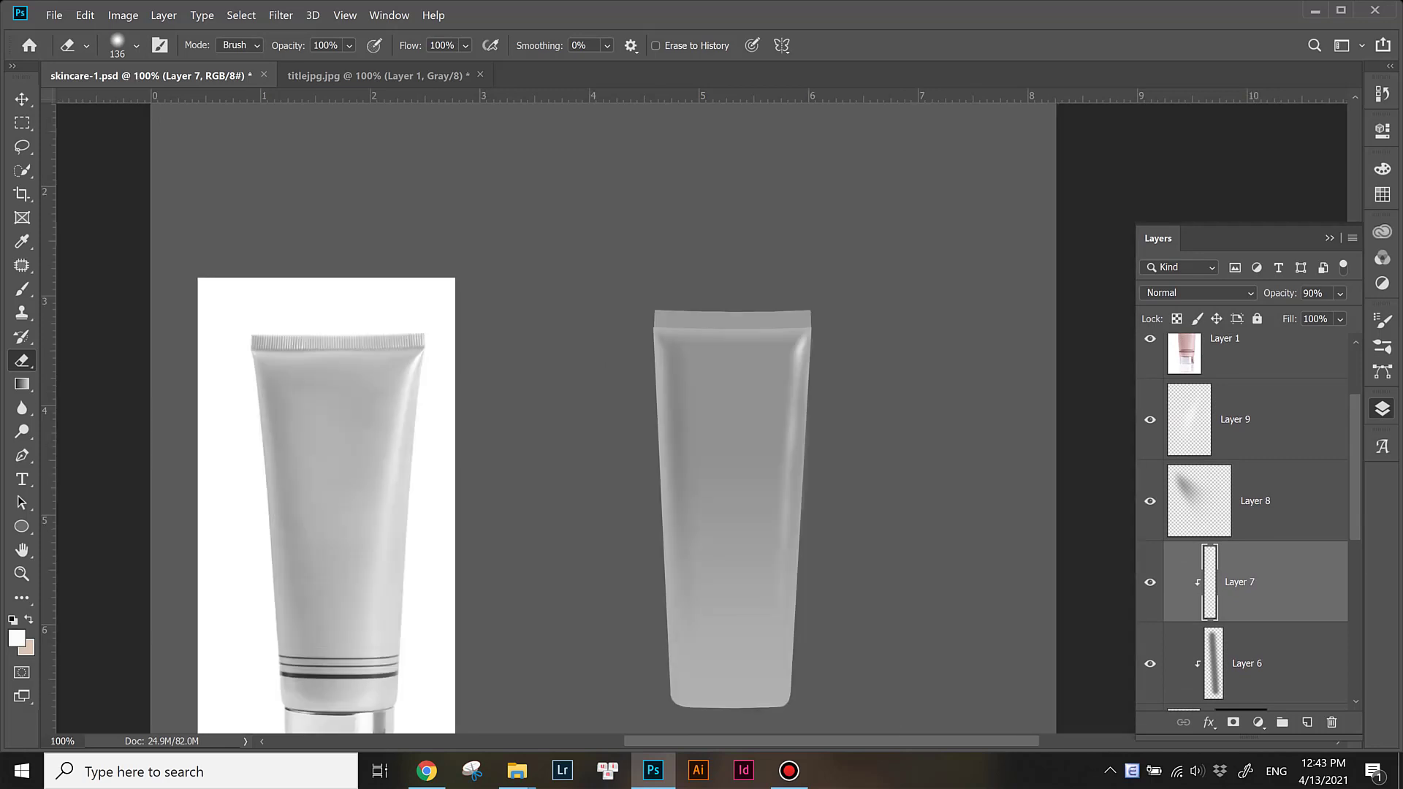
key("ctrl+j")
key("ctrl+z")
Step: Stretch the Layer 7 shading strip down to the tube's bottom
key("v")
key("alt+bracketright")
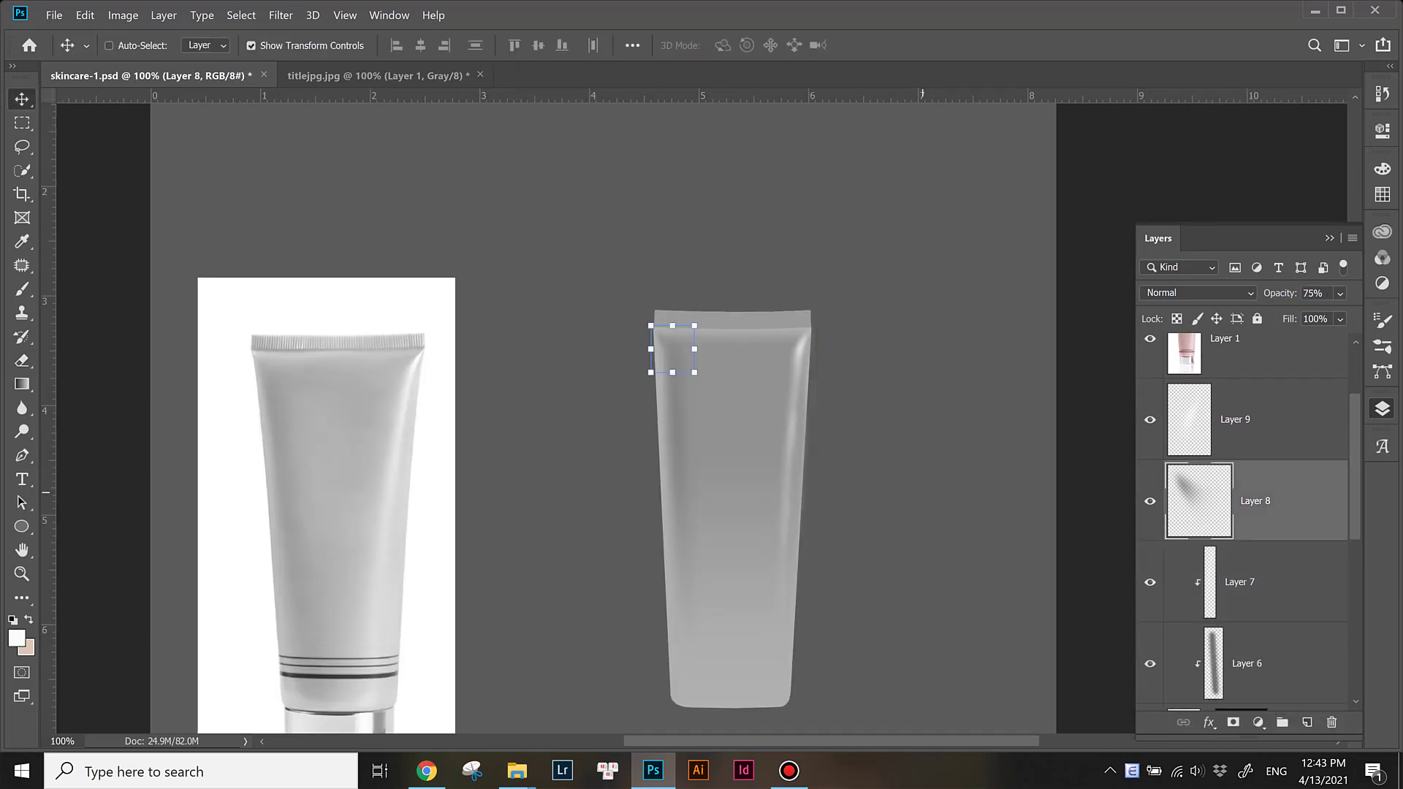
scroll(702, 417, "down", 2)
scroll(701, 417, "down", 1)
key("alt+bracketleft")
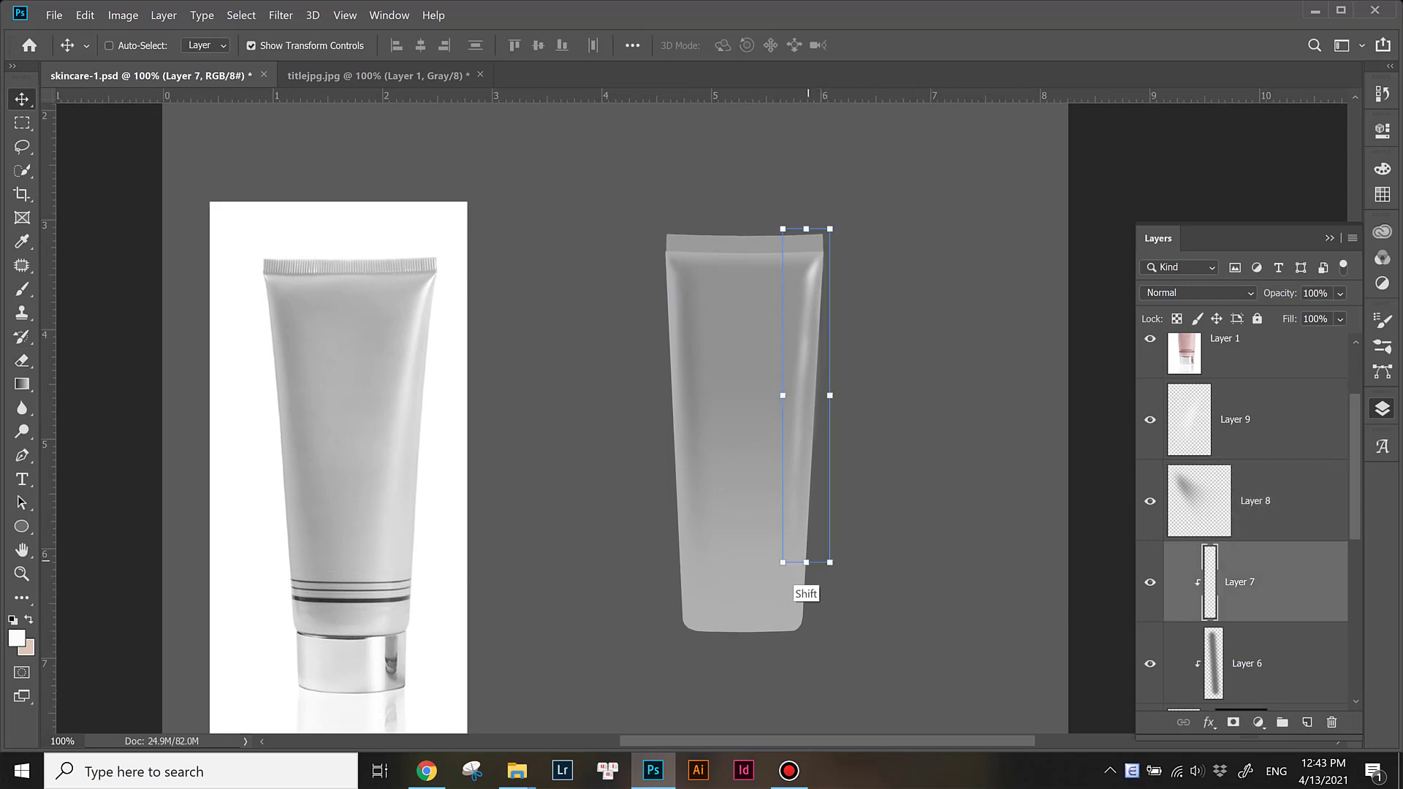
left_click_drag(806, 561, 796, 628)
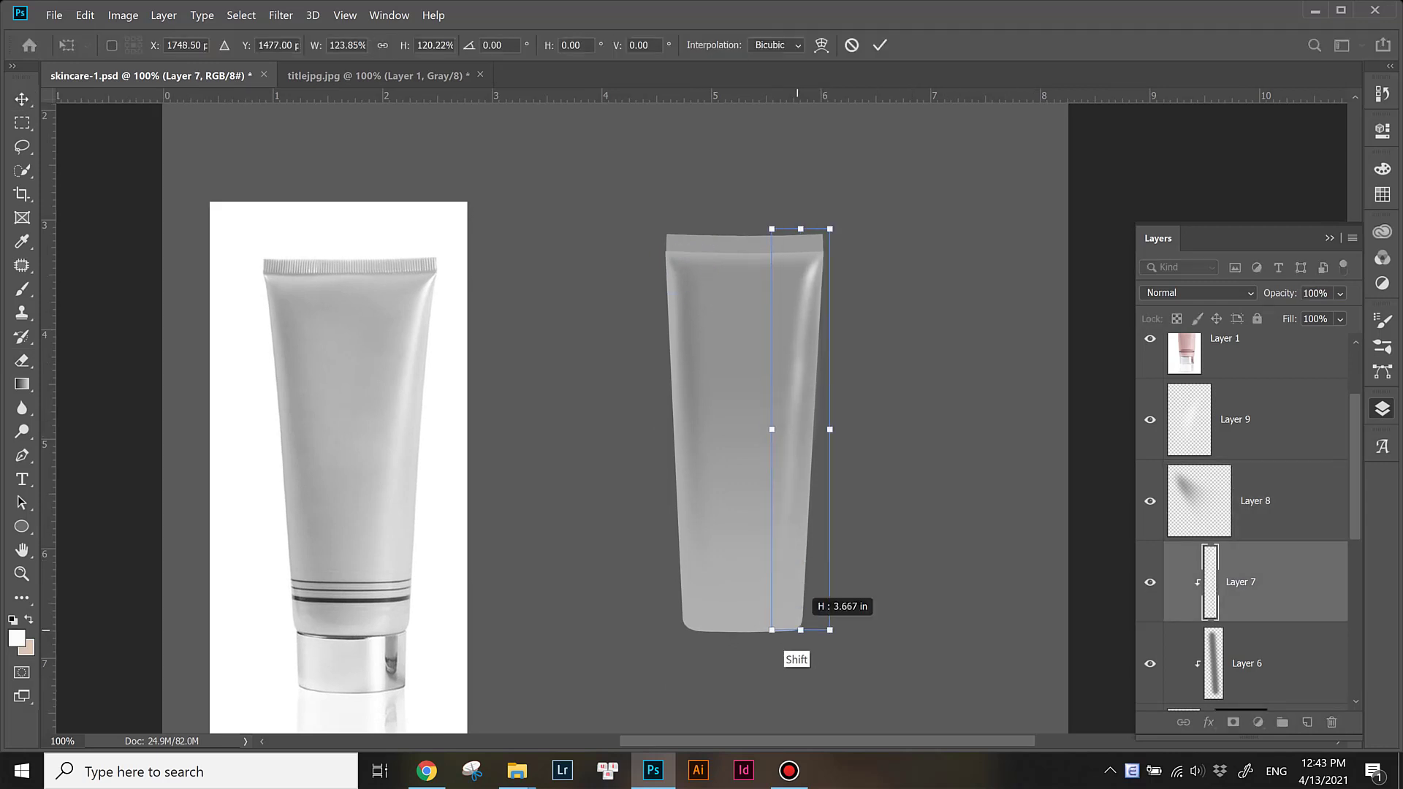
key("Return")
Step: Stretch the Layer 6 shading strip down to the tube's bottom and widen it slightly
key("alt+bracketleft")
key("ctrl+t")
left_click_drag(679, 617, 679, 647)
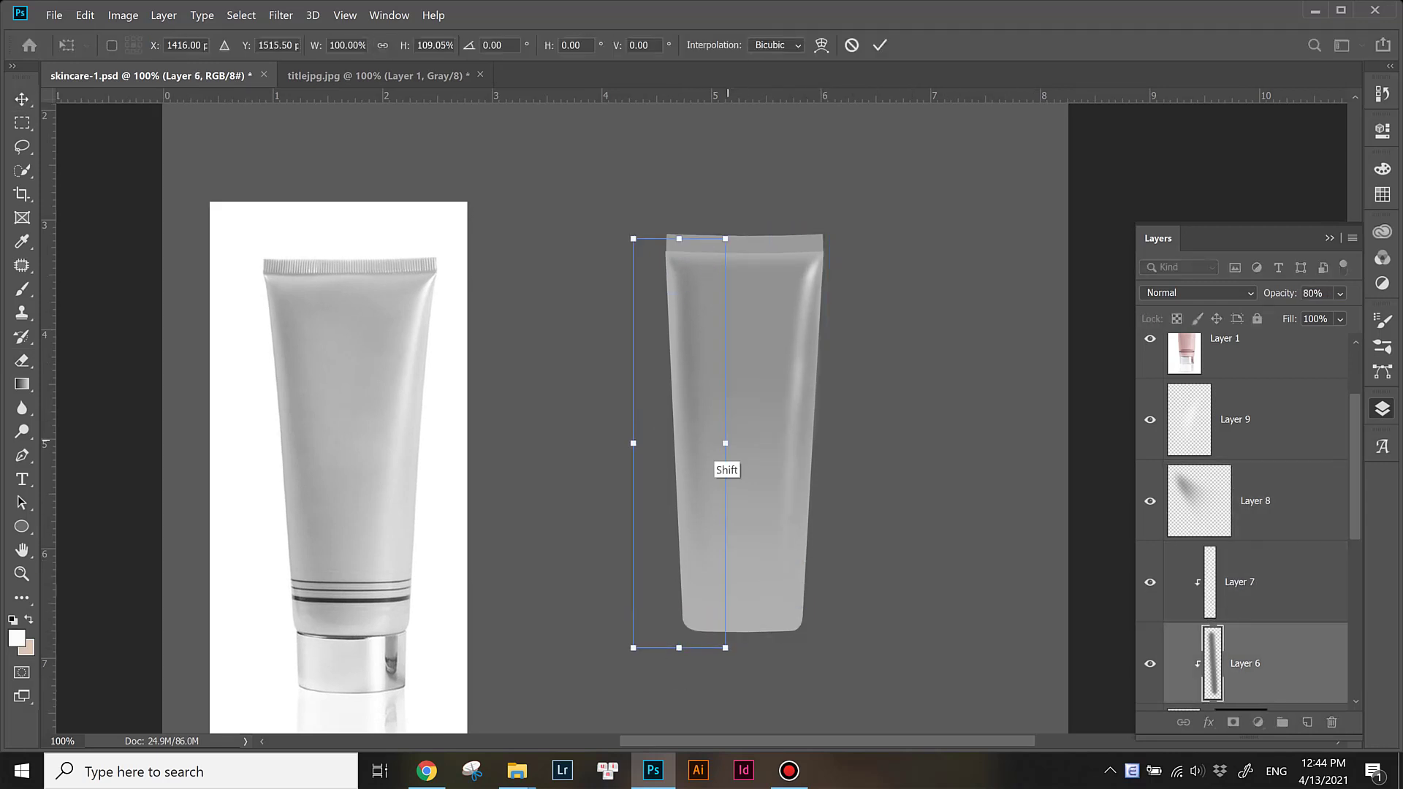
left_click_drag(724, 443, 726, 443)
left_click(438, 203)
left_click(1242, 420)
scroll(618, 419, "down", 3)
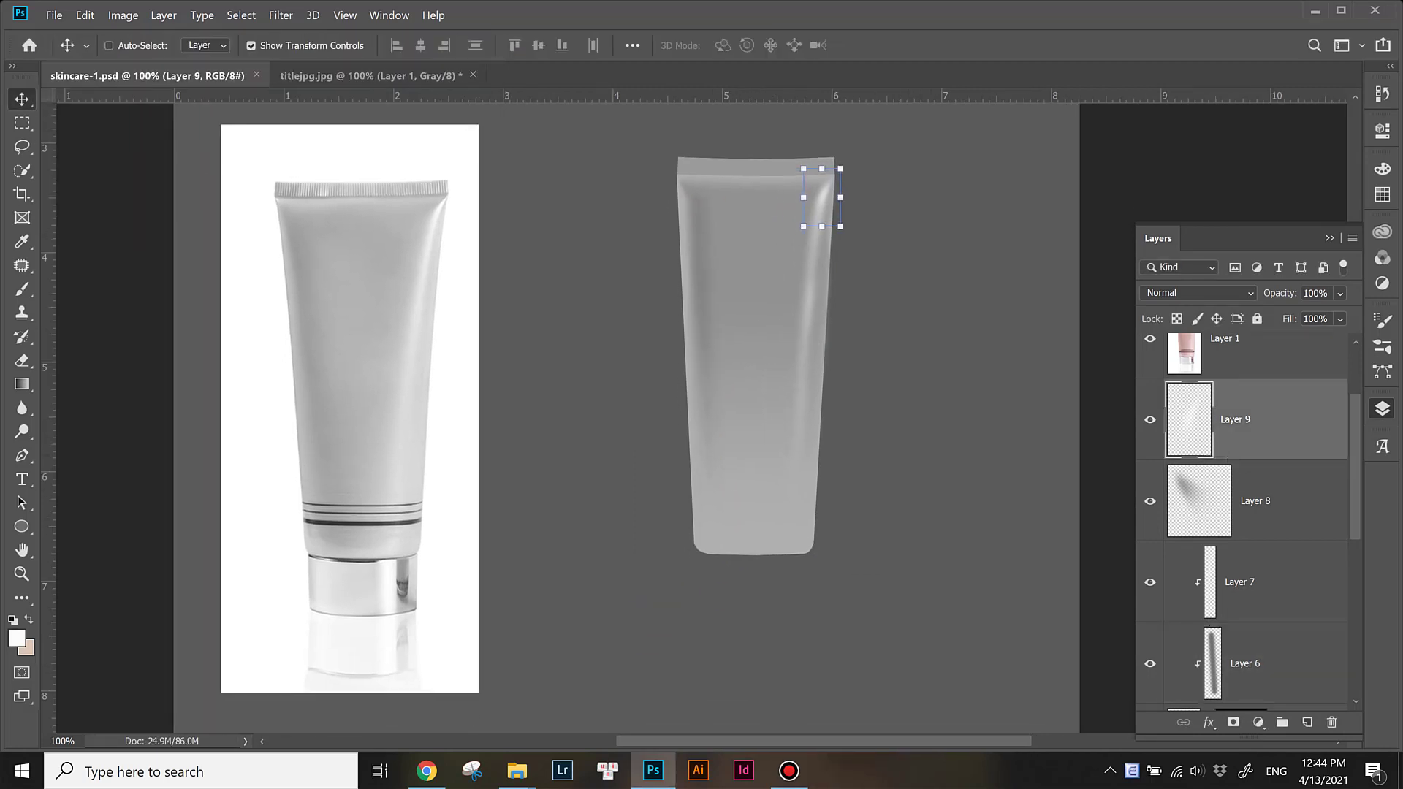
scroll(1242, 511, "down", 1)
Step: Add Layer 10 above Layer 3, clip it to the tube body, and set a 228 px brush
key("ctrl+shift+alt+n")
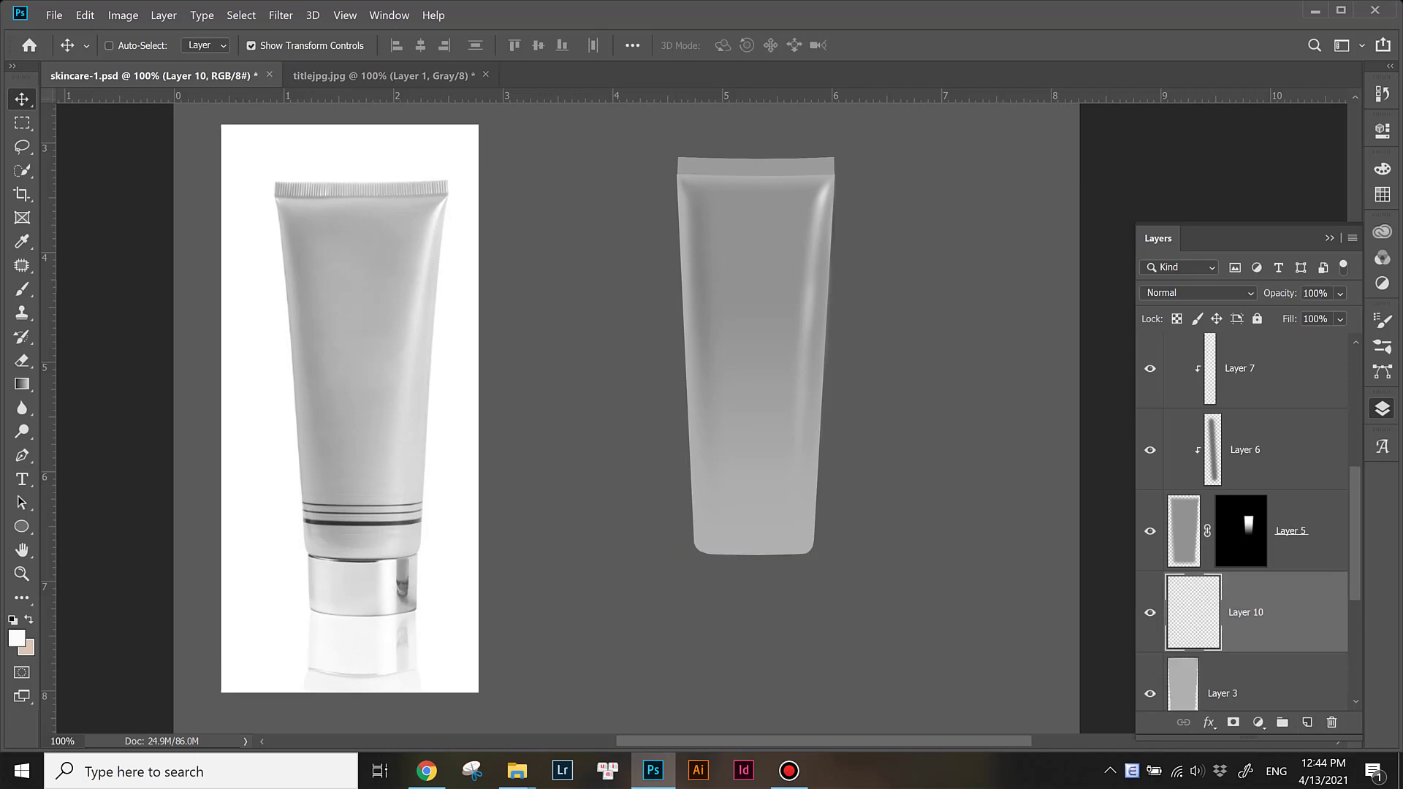
left_click(1198, 654, "alt")
key("b")
left_click(135, 45)
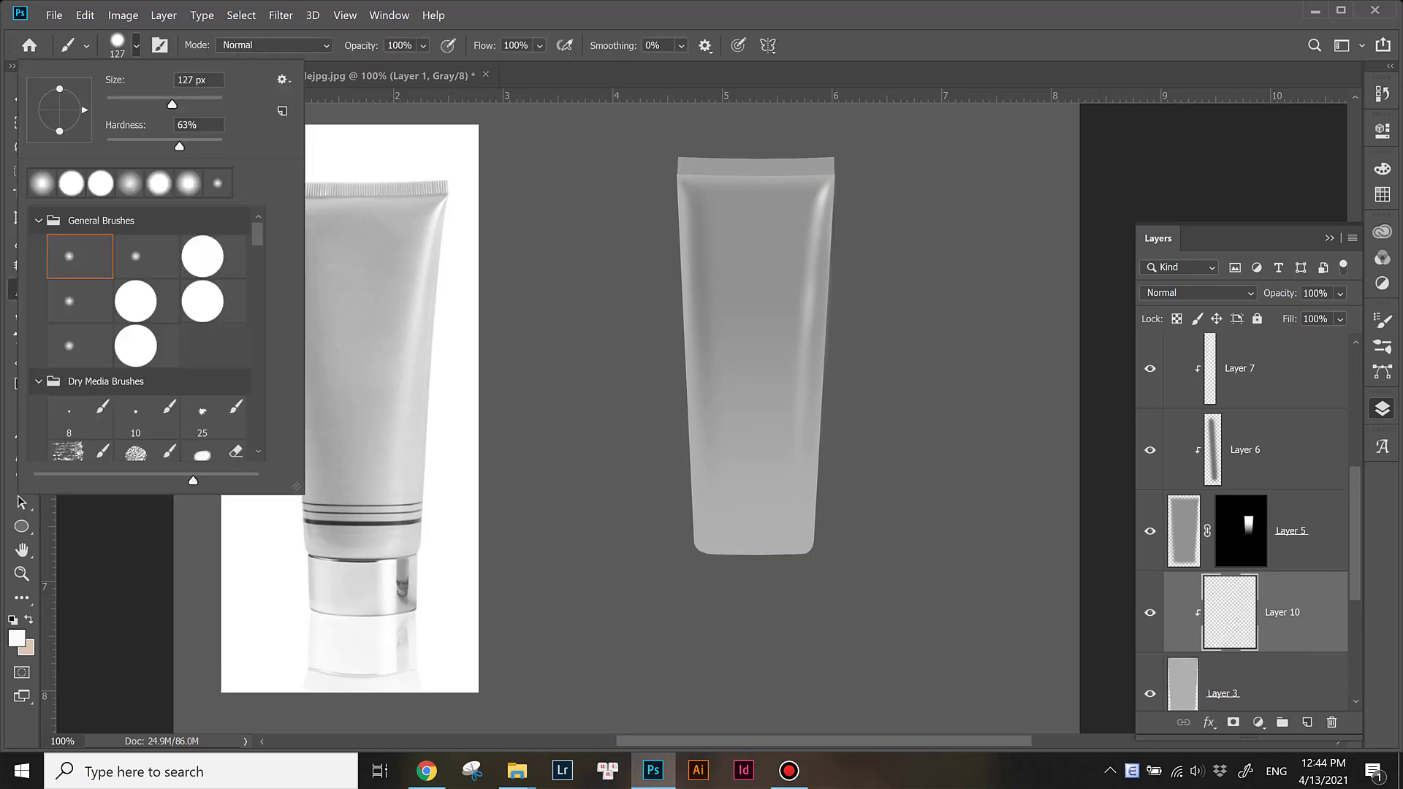
key("Return")
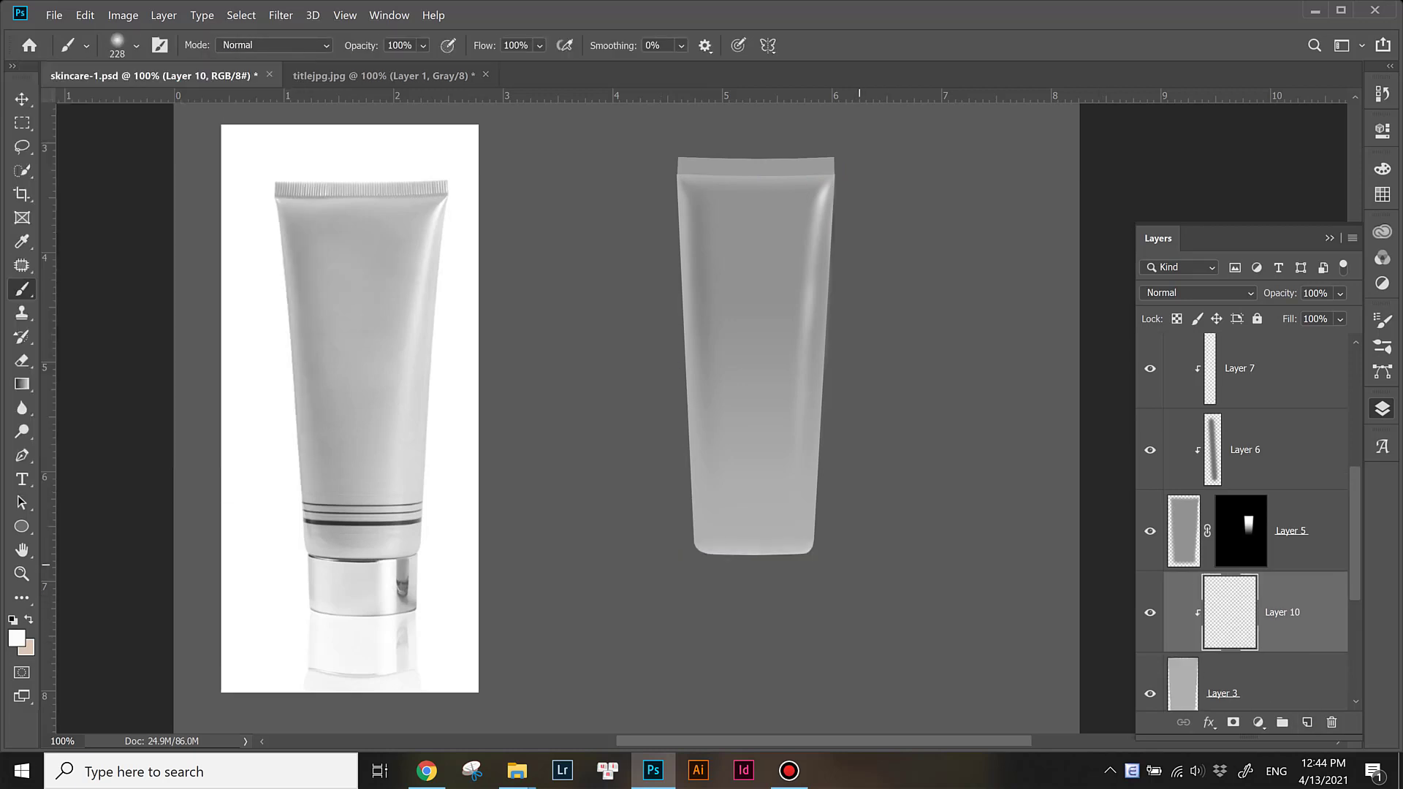
Step: Zoom in closely on the tubes and pick the Rectangular Marquee tool
key("v")
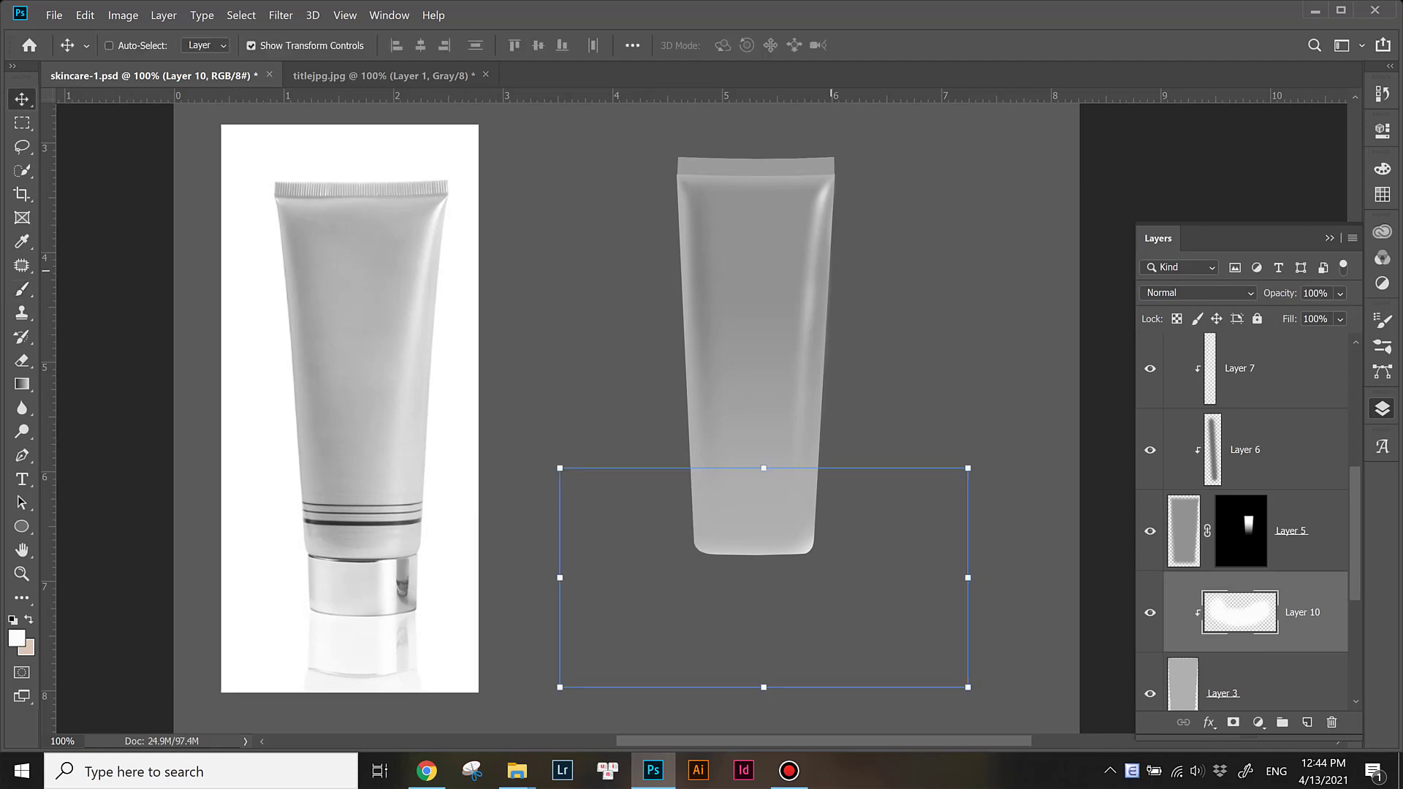
scroll(701, 409, "up", 3)
key("ctrl+plus")
key("ctrl+plus")
scroll(702, 409, "left", 10)
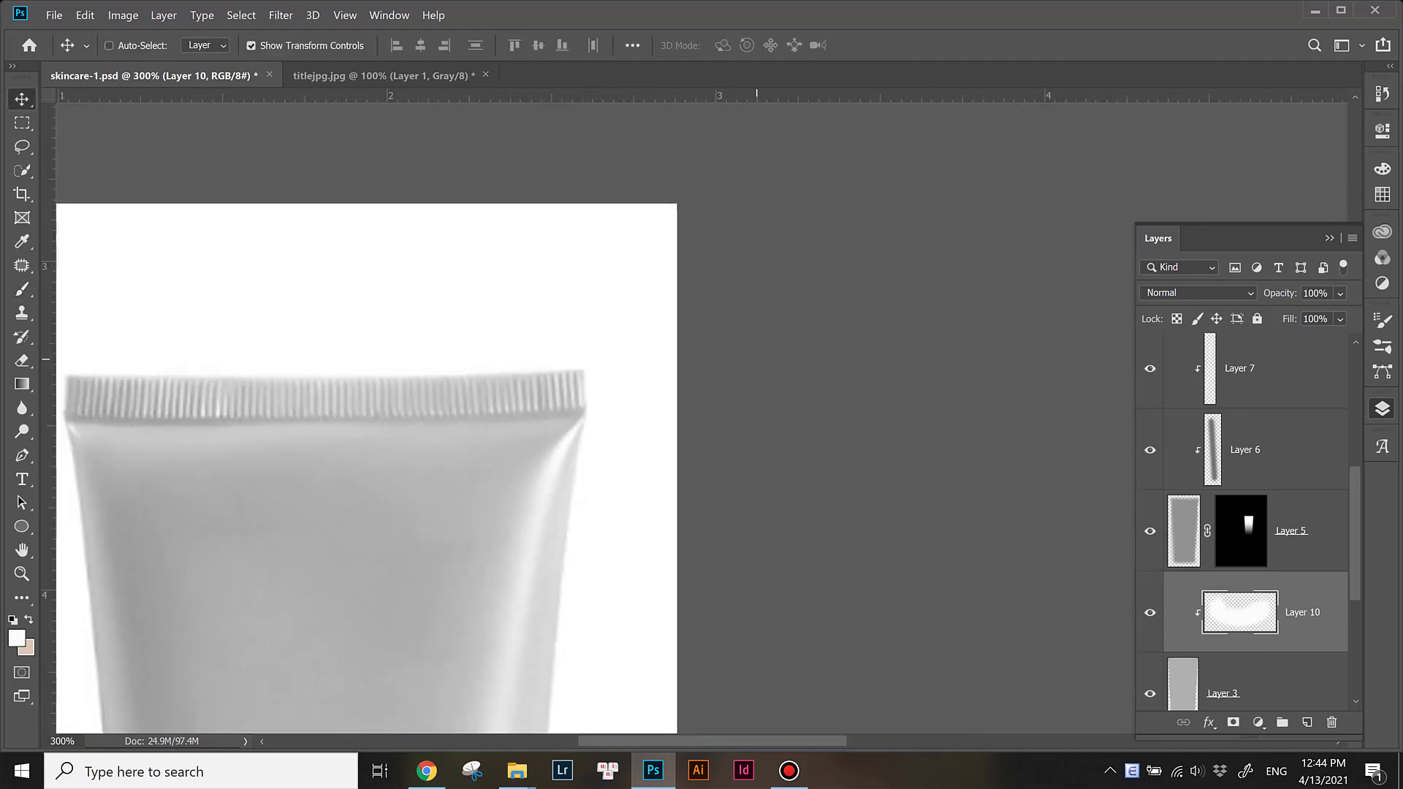
scroll(701, 409, "right", 8)
scroll(702, 409, "right", 4)
scroll(701, 409, "right", 3)
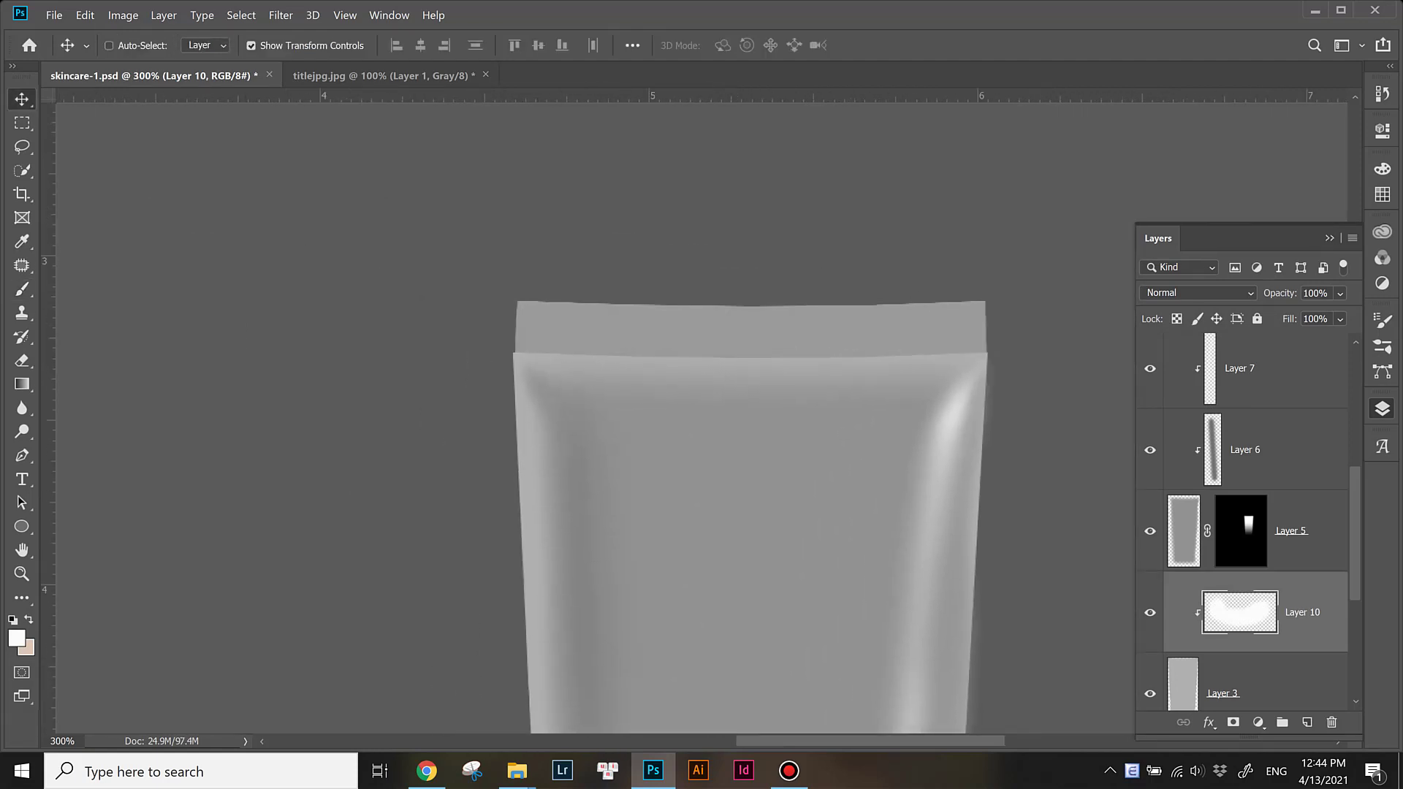
left_click(21, 122)
Step: Fill a thin vertical white stripe on a new layer, trimmed to the seal's height
left_click(128, 122)
left_click_drag(544, 292, 555, 357)
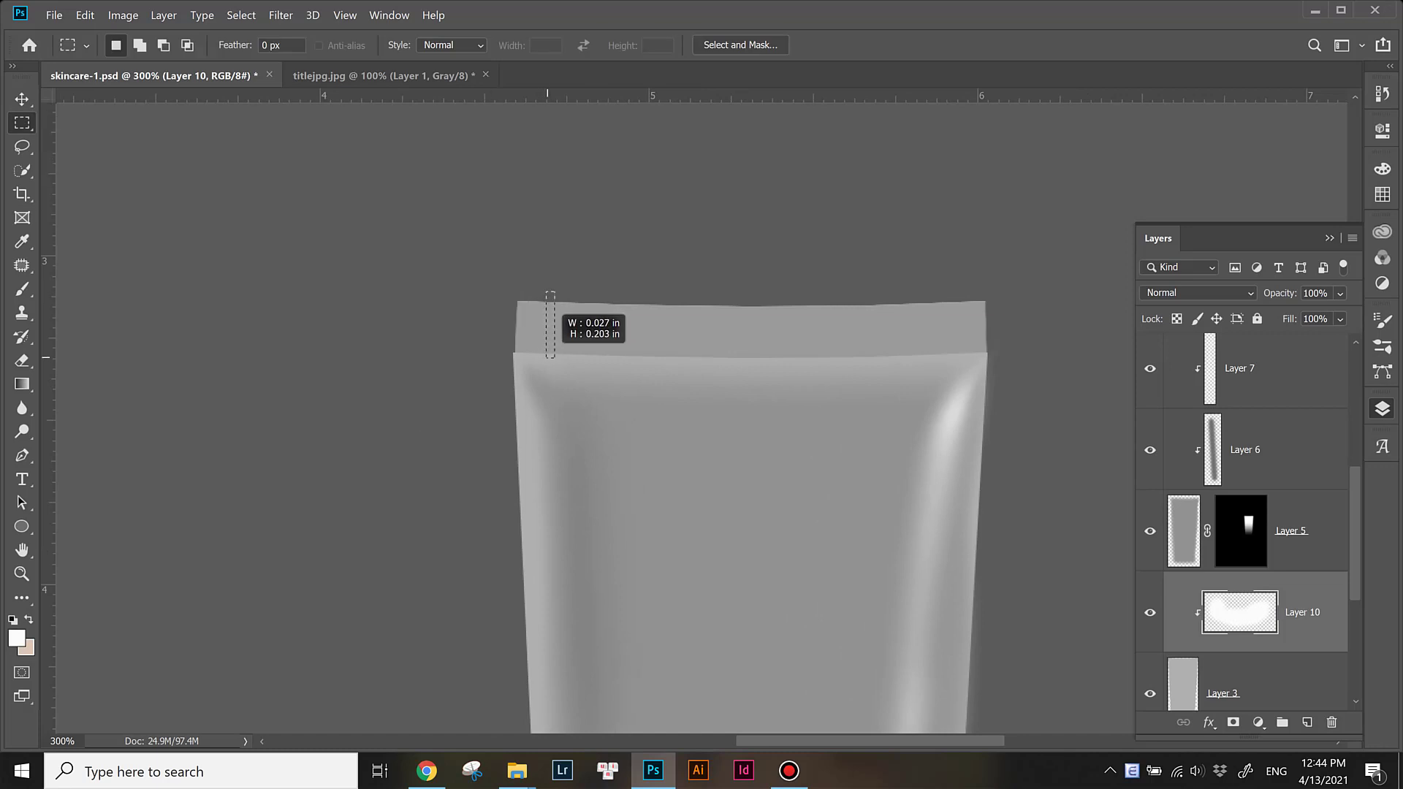
key("ctrl+shift+alt+n")
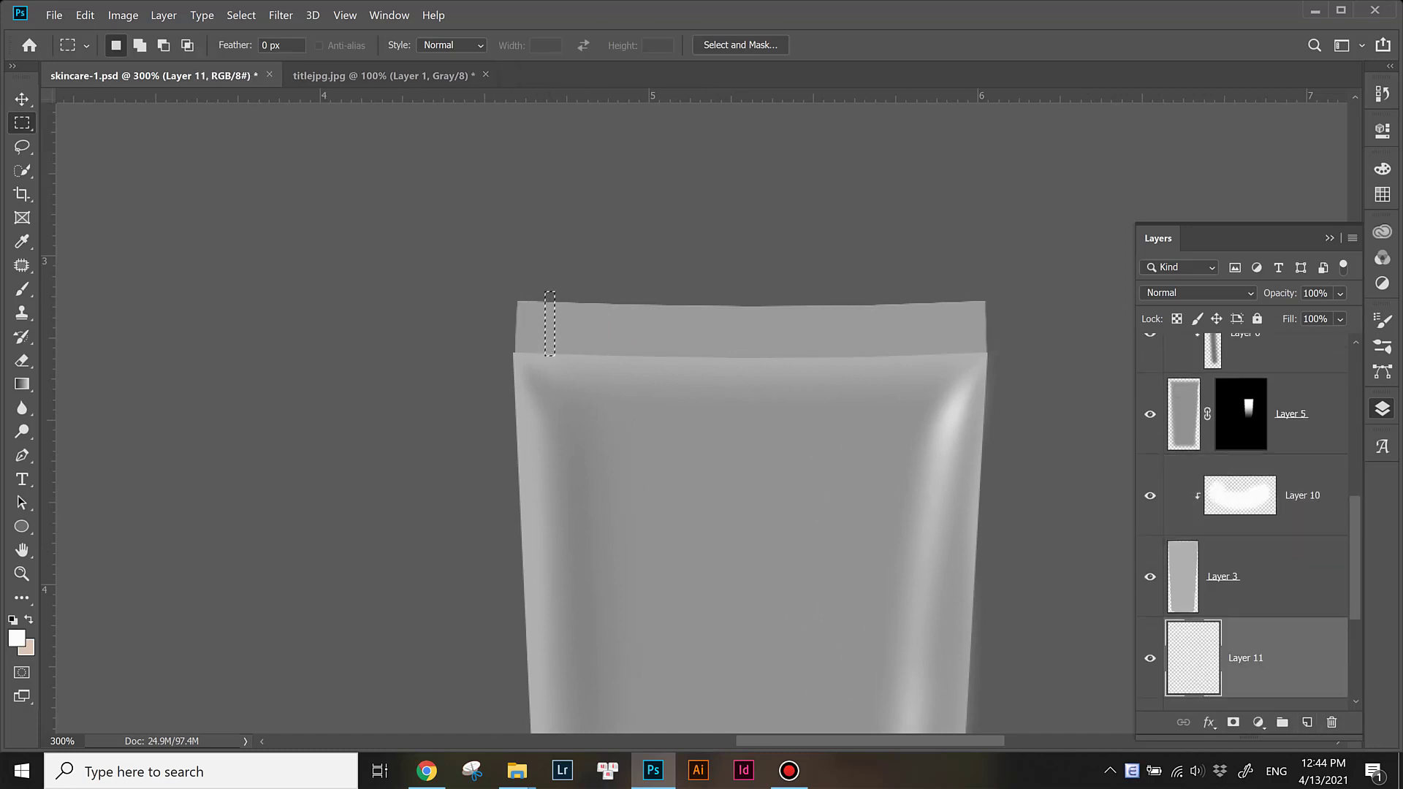
key("alt+BackSpace")
key("v")
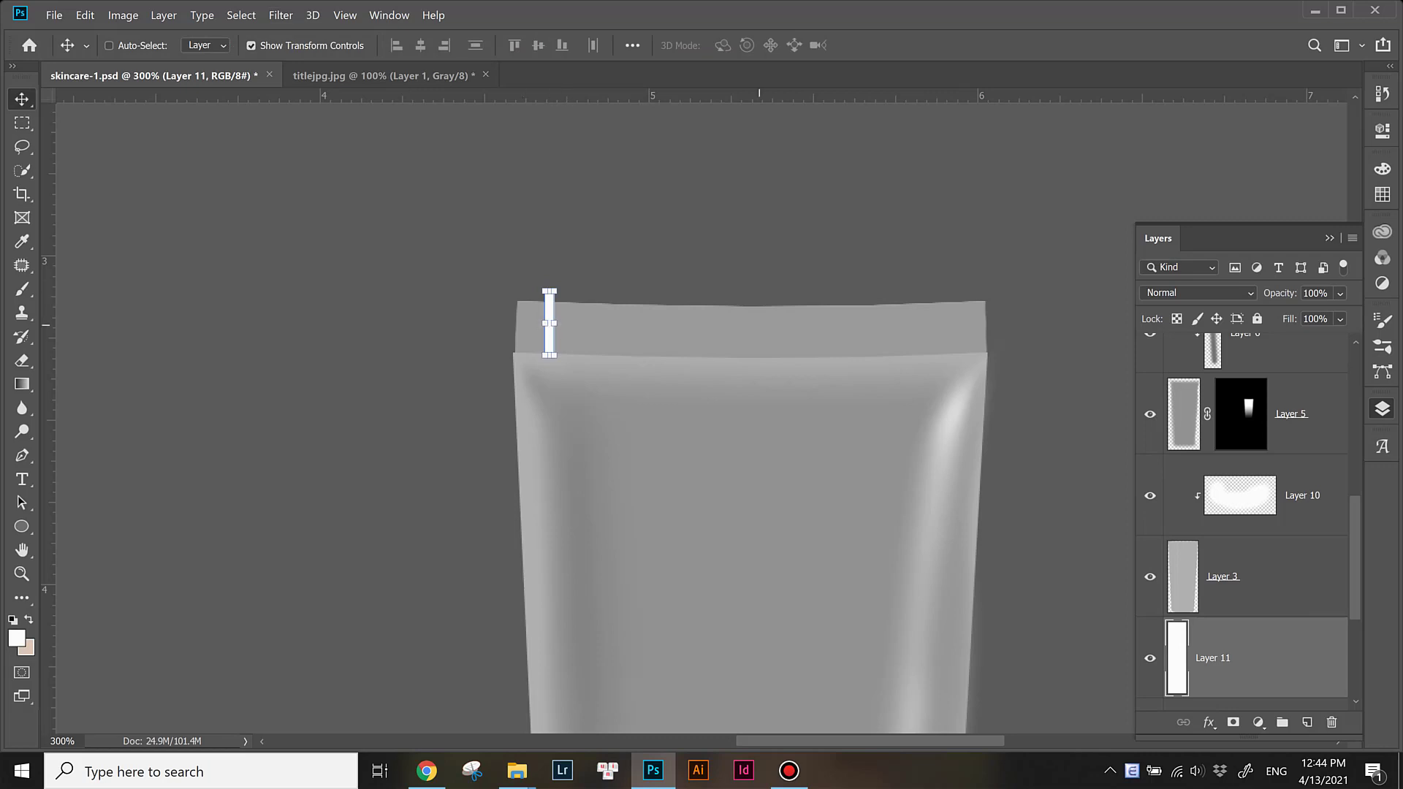
scroll(1241, 584, "down", 2)
key("ctrl+alt+g")
left_click_drag(549, 291, 549, 316)
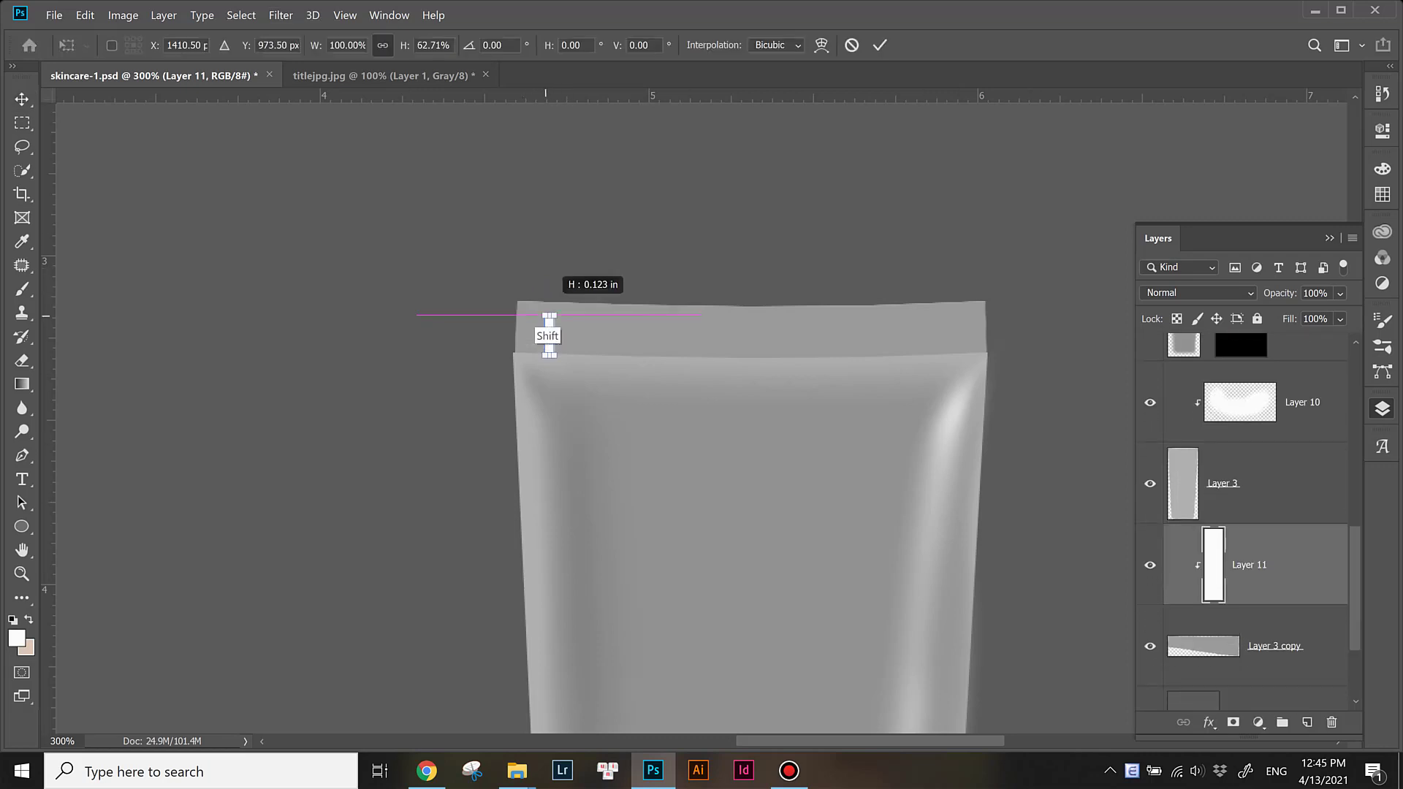
key("Return")
Step: Cancel a trial Gaussian Blur and place a copy of the stripe to its right
key("ctrl+plus")
key("ctrl+plus")
key("alt+t")
key("Escape")
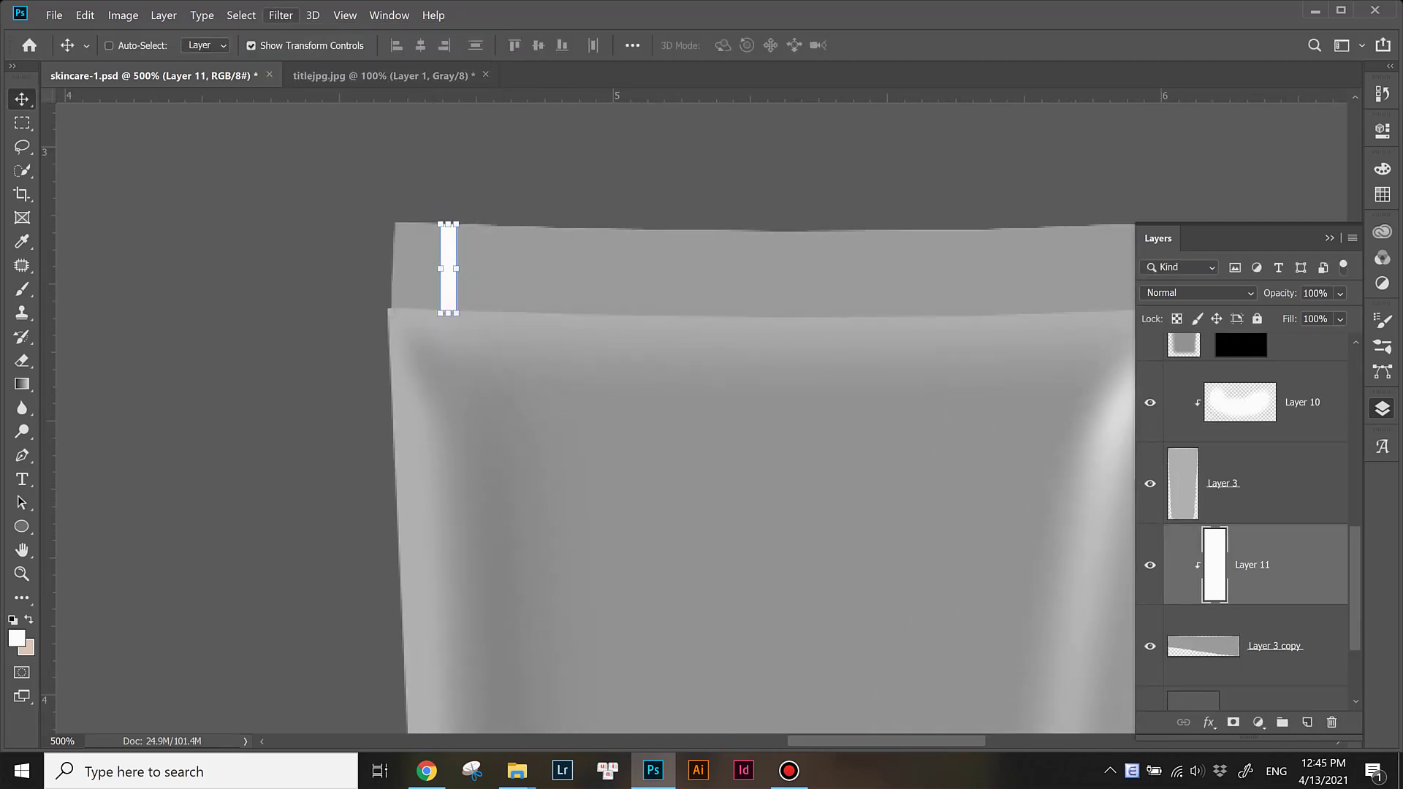
key("Down")
type("bg")
type("3")
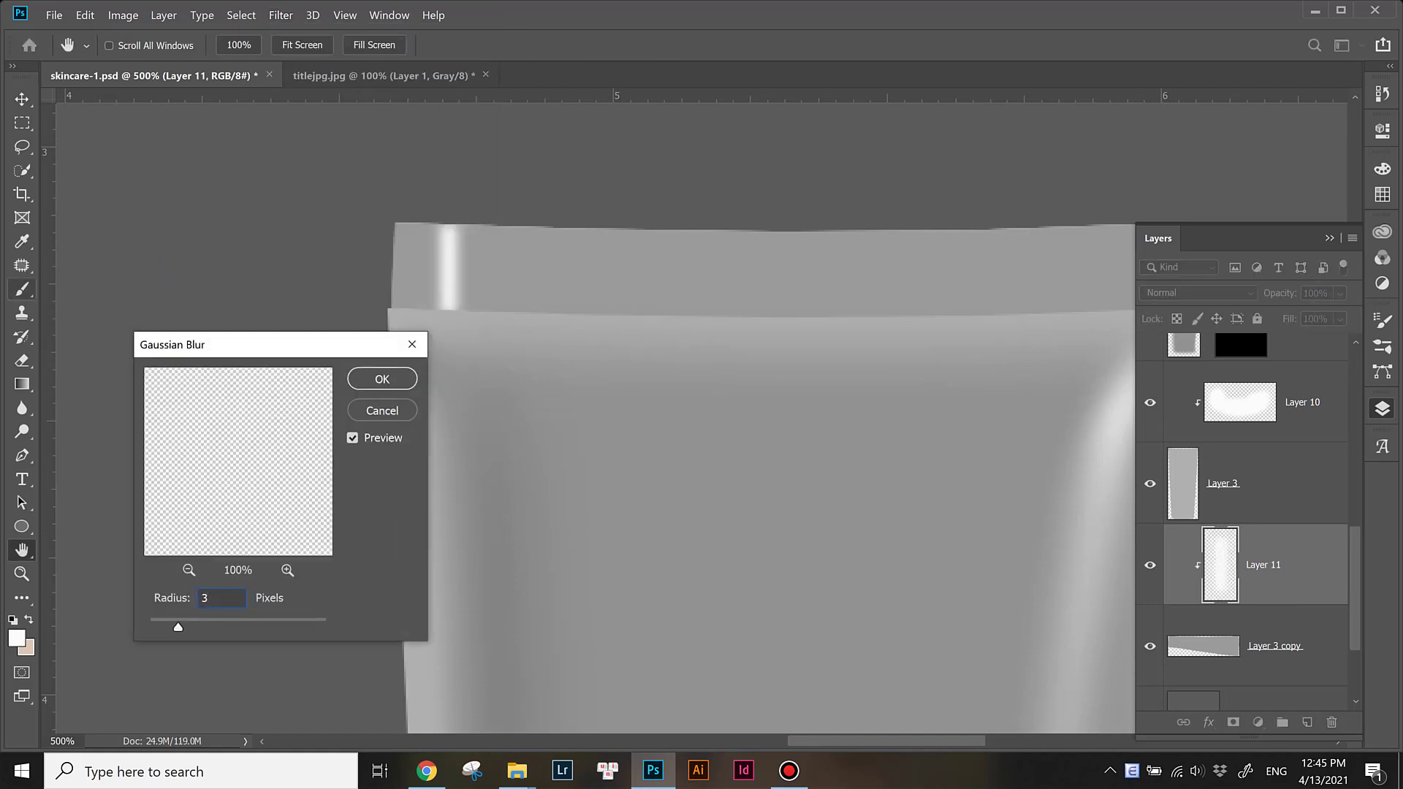
key("Escape")
left_click(22, 98)
left_click_drag(447, 266, 483, 266)
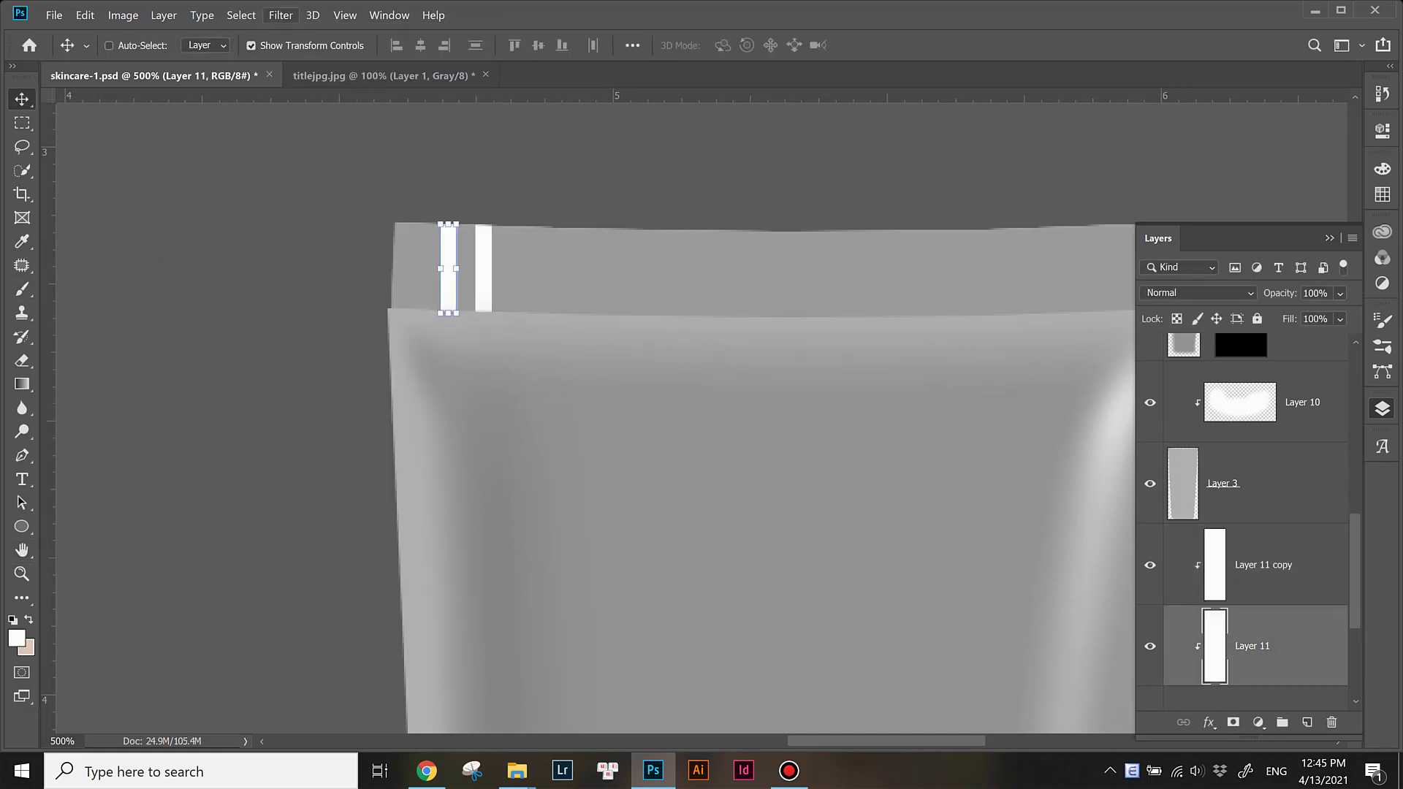
Step: Apply a 3-pixel Gaussian Blur to the stripe and extend it down the seal
key("Down")
key("b")
key("g")
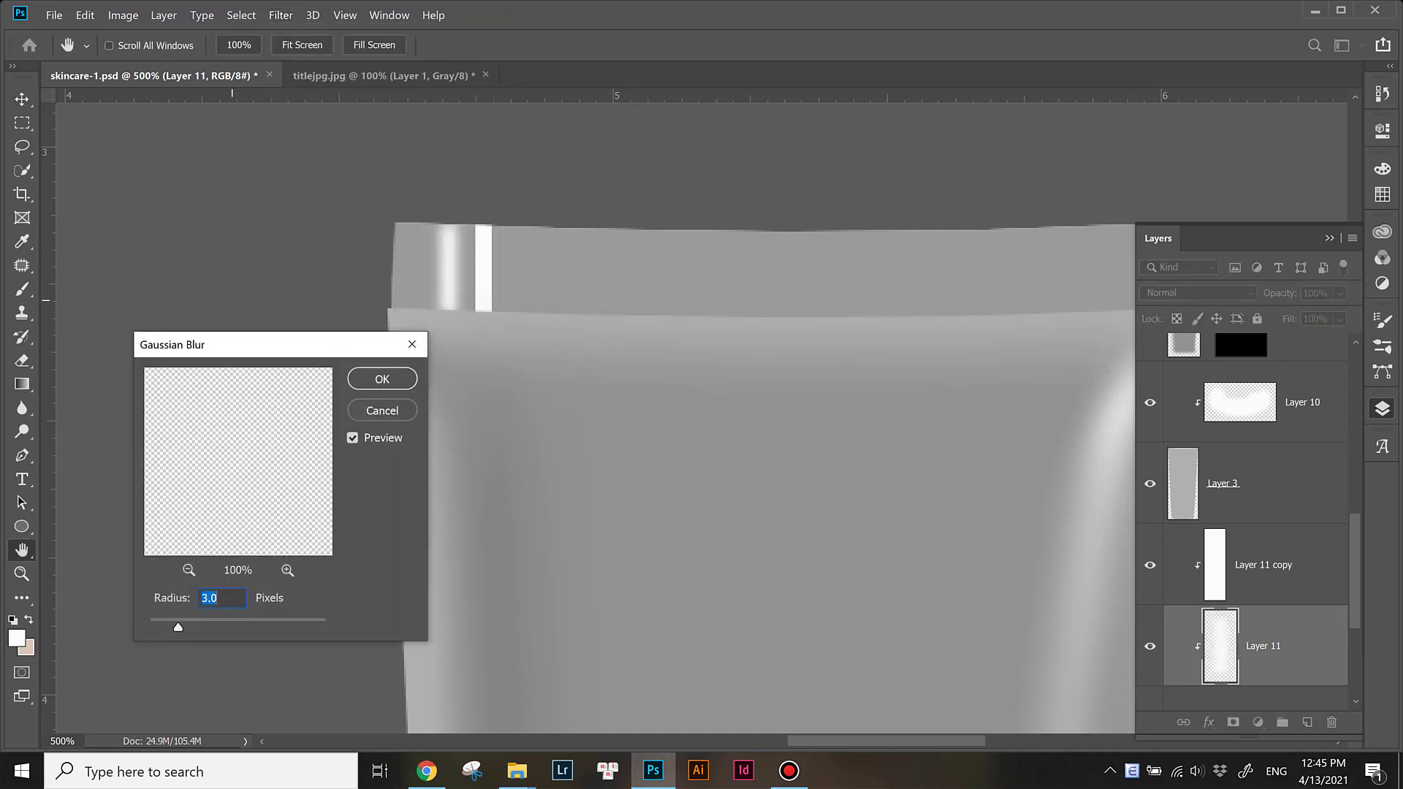
key("Return")
key("ctrl+t")
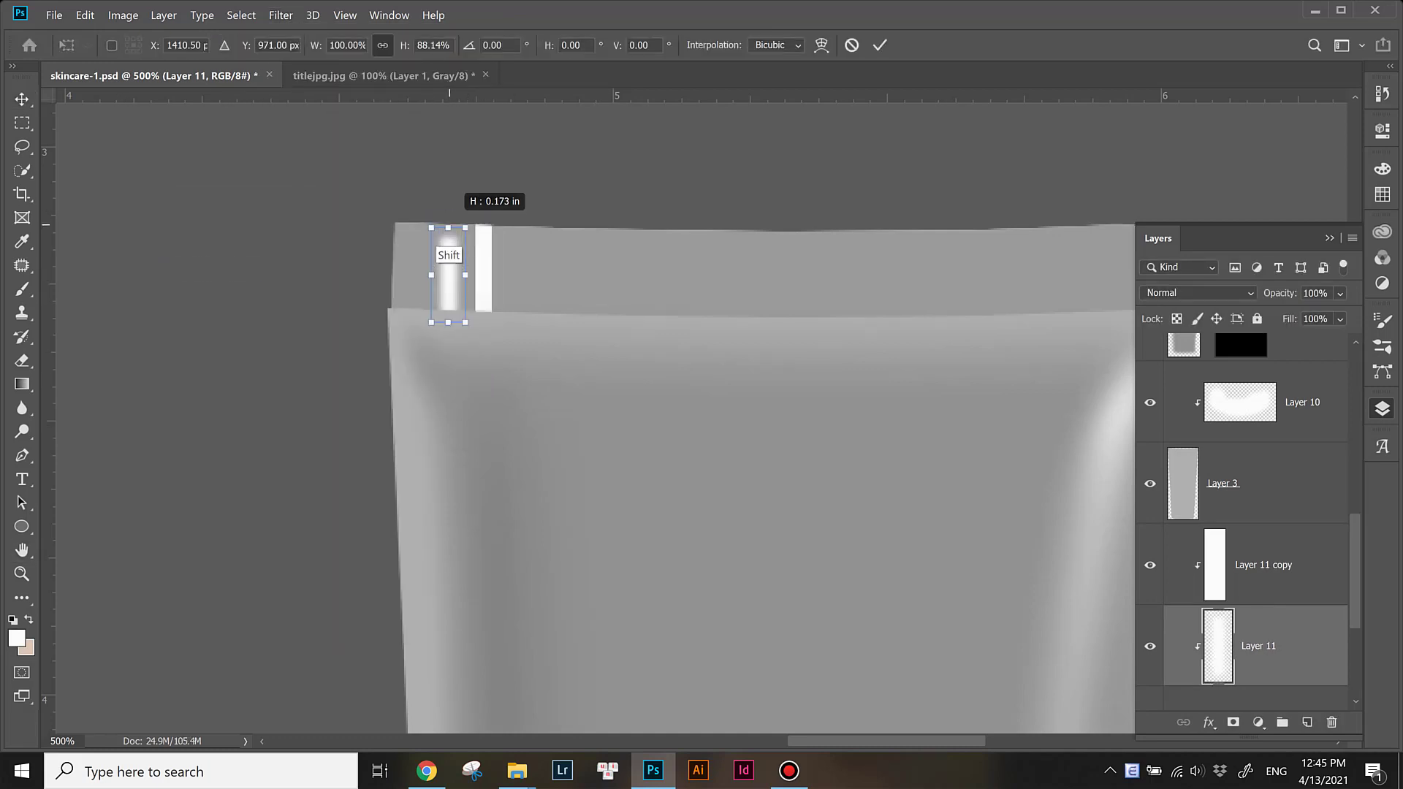
left_click_drag(448, 213, 448, 217)
key("Return")
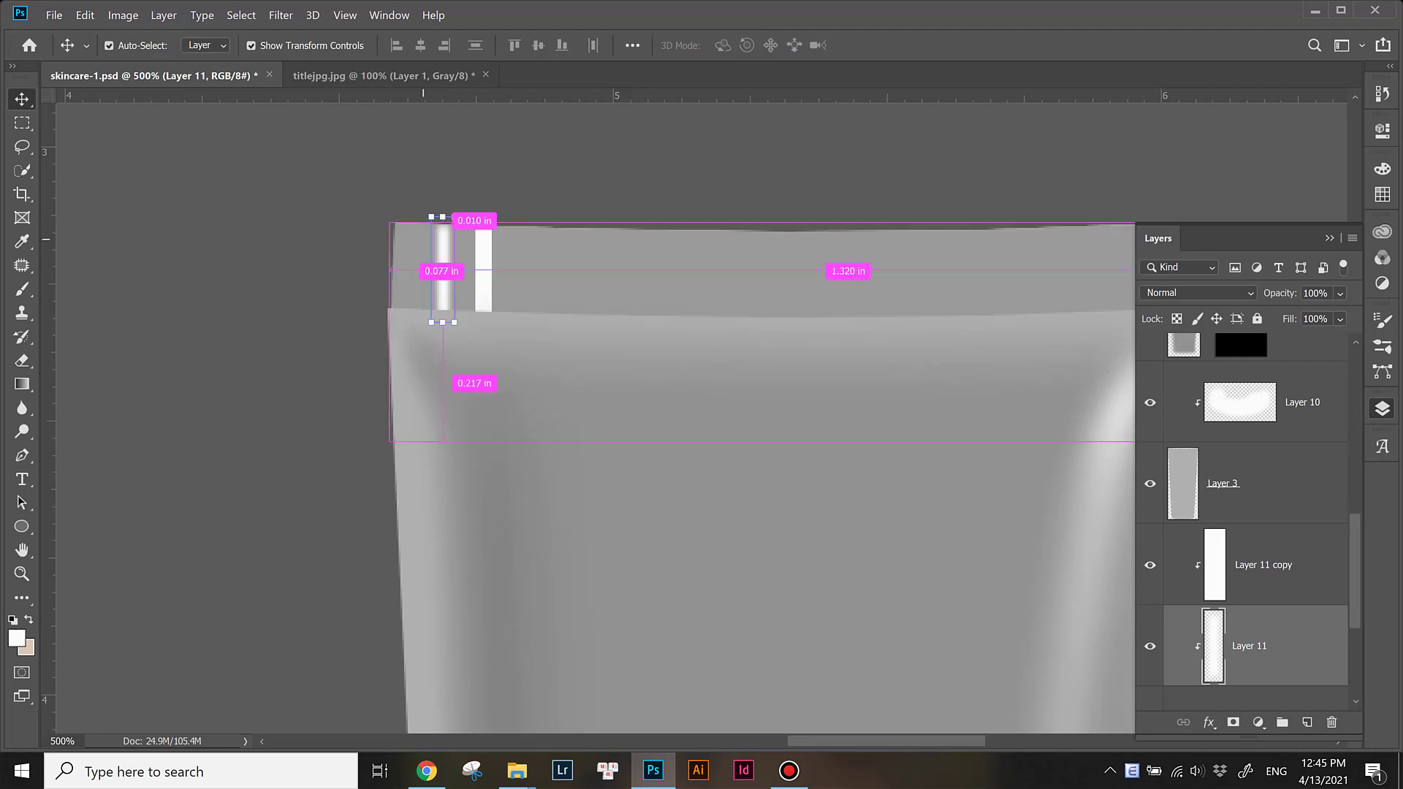
Step: Sample a grey from the tube and fill the selected stripe with it
key("ctrl+minus")
key("ctrl+minus")
key("ctrl+minus")
key("ctrl+minus")
key("ctrl+plus")
key("ctrl+plus")
key("ctrl+plus")
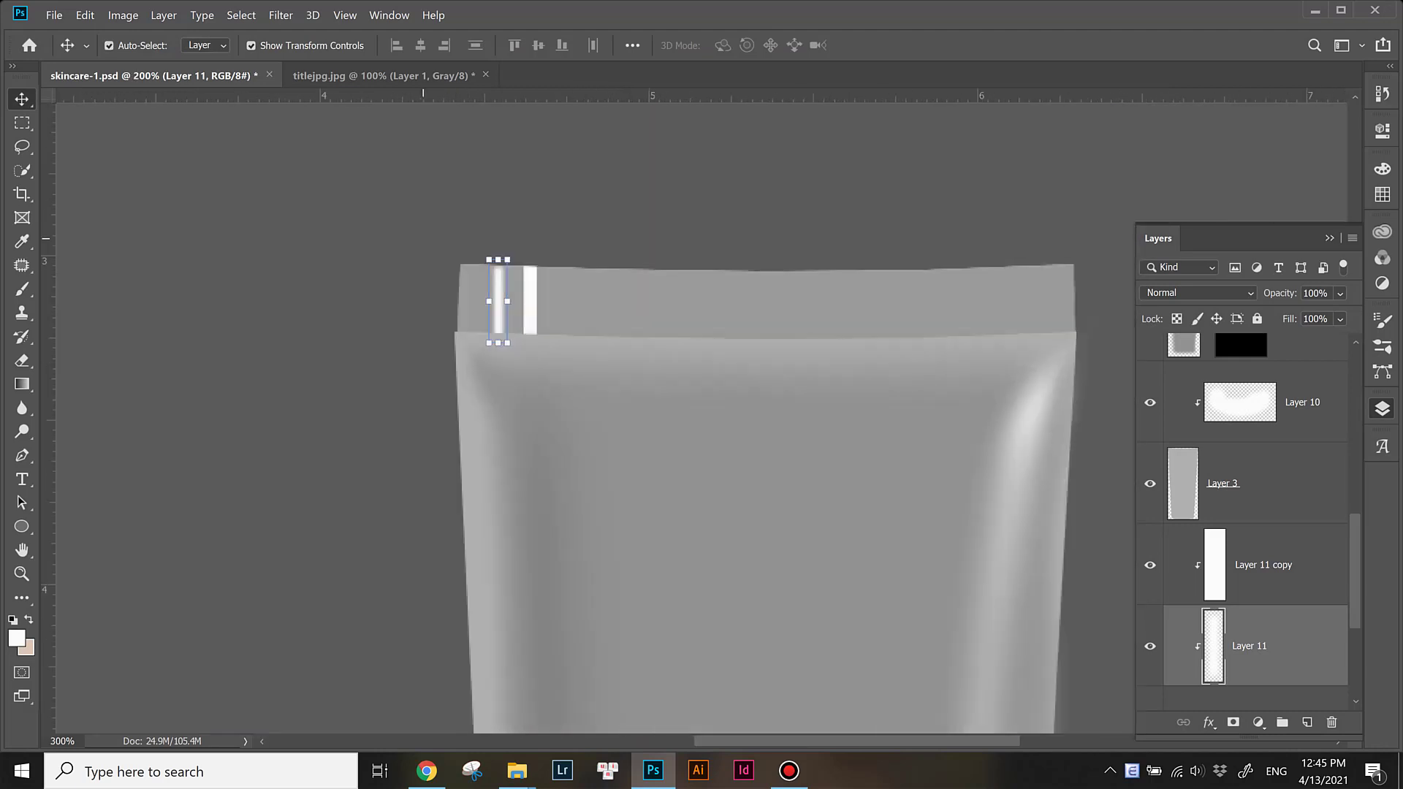
key("ctrl+plus")
key("i")
left_click(16, 638)
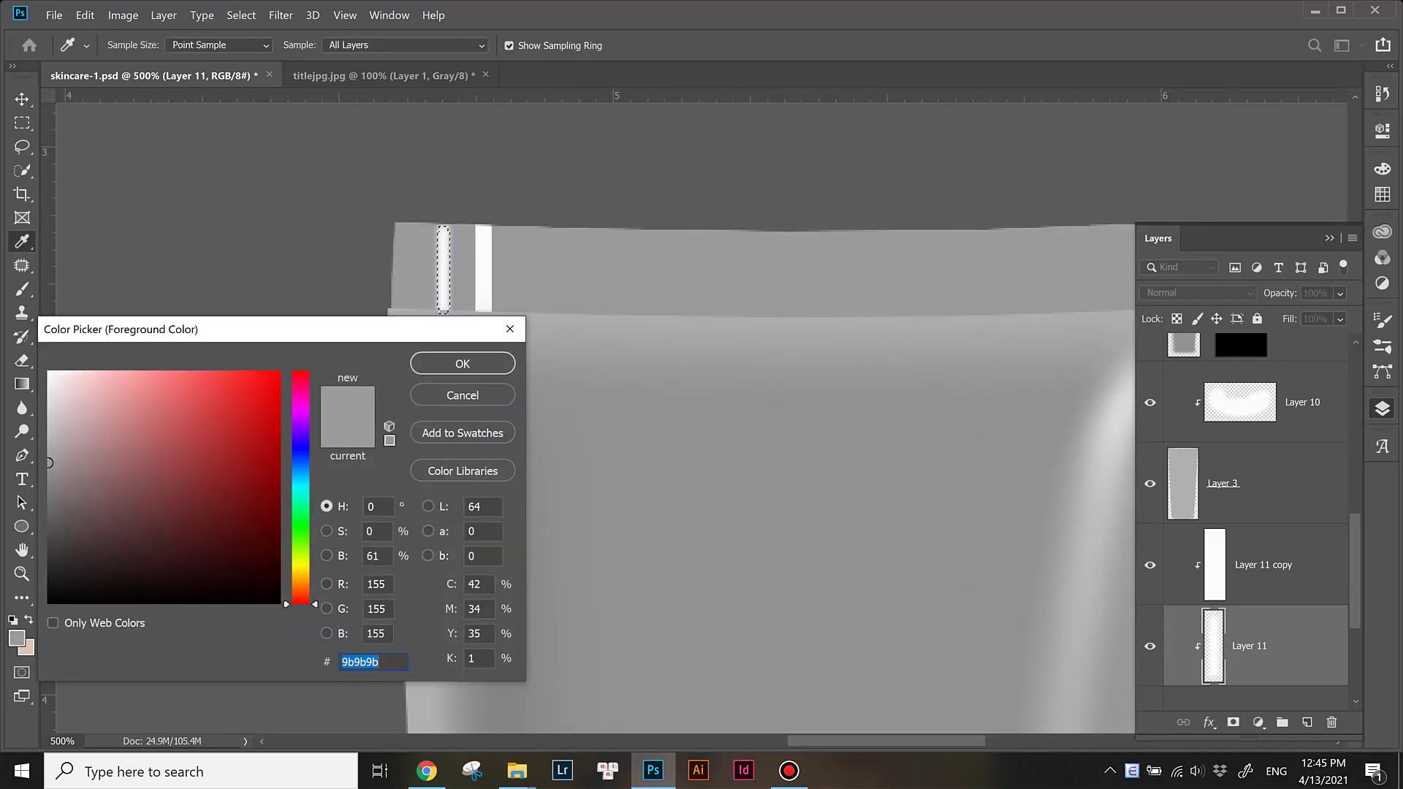
left_click(463, 363)
key("alt+BackSpace")
key("ctrl+d")
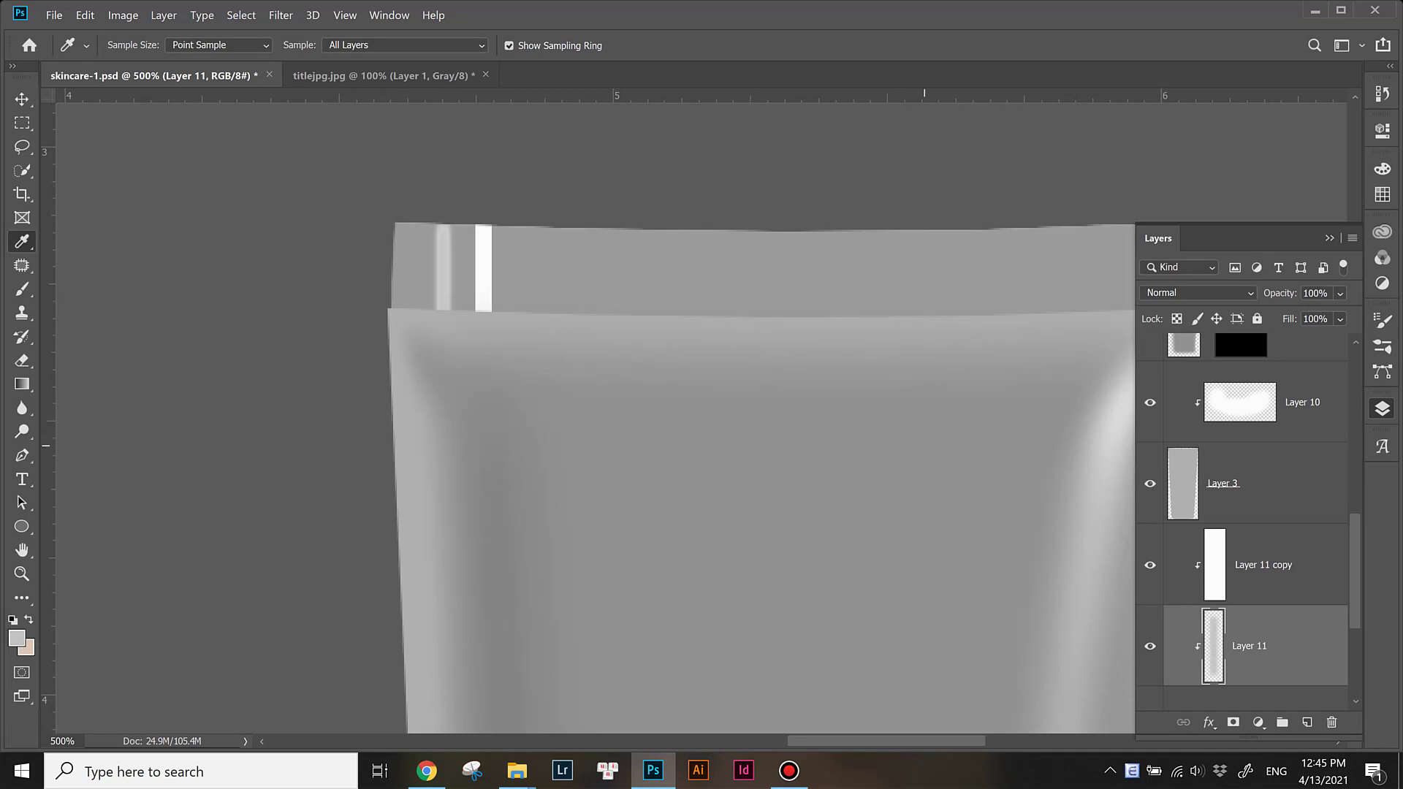
Step: Fill the second stripe with dark grey 666666 and Gaussian-blur it
left_click(1264, 564)
left_click(1215, 564, "ctrl")
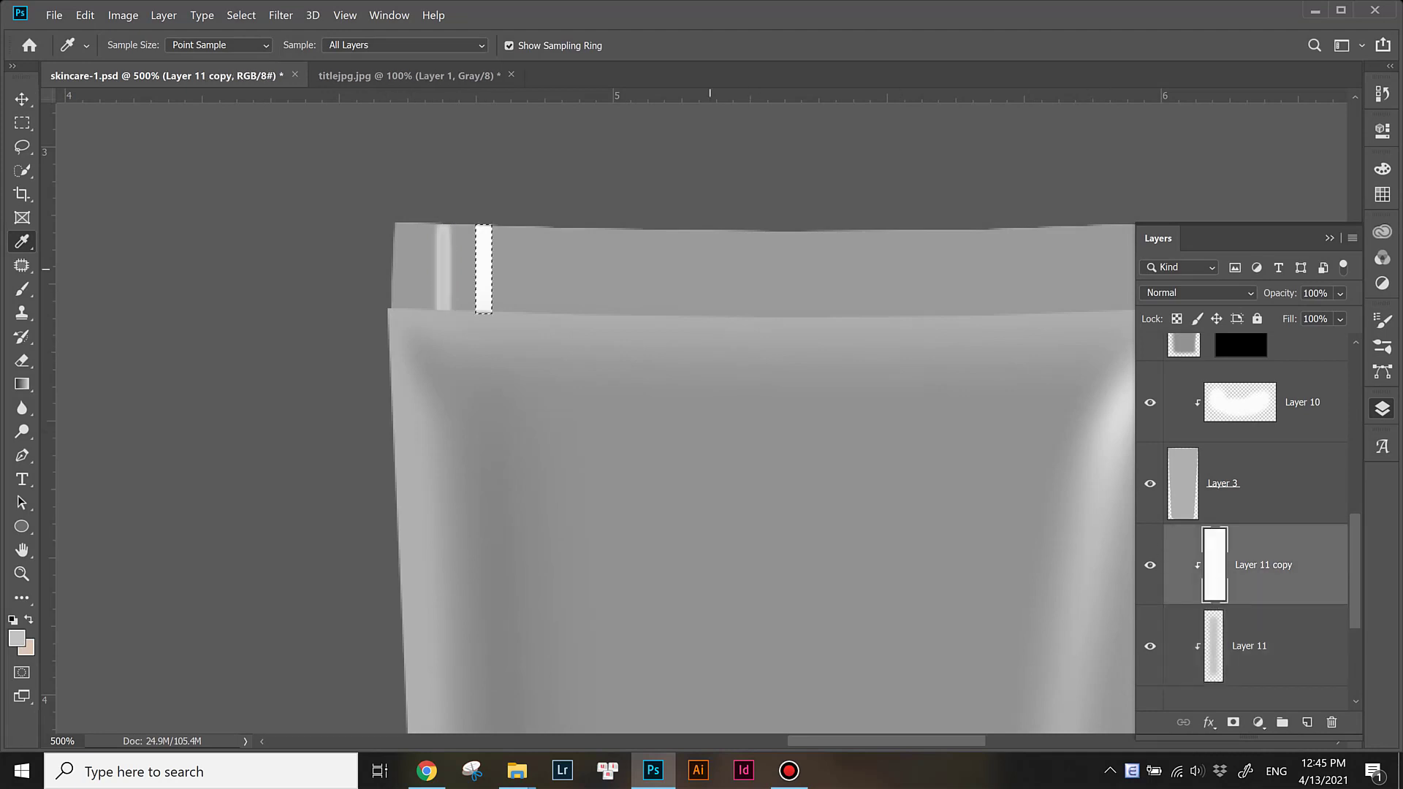
left_click(16, 638)
type("666666")
key("Return")
key("alt+BackSpace")
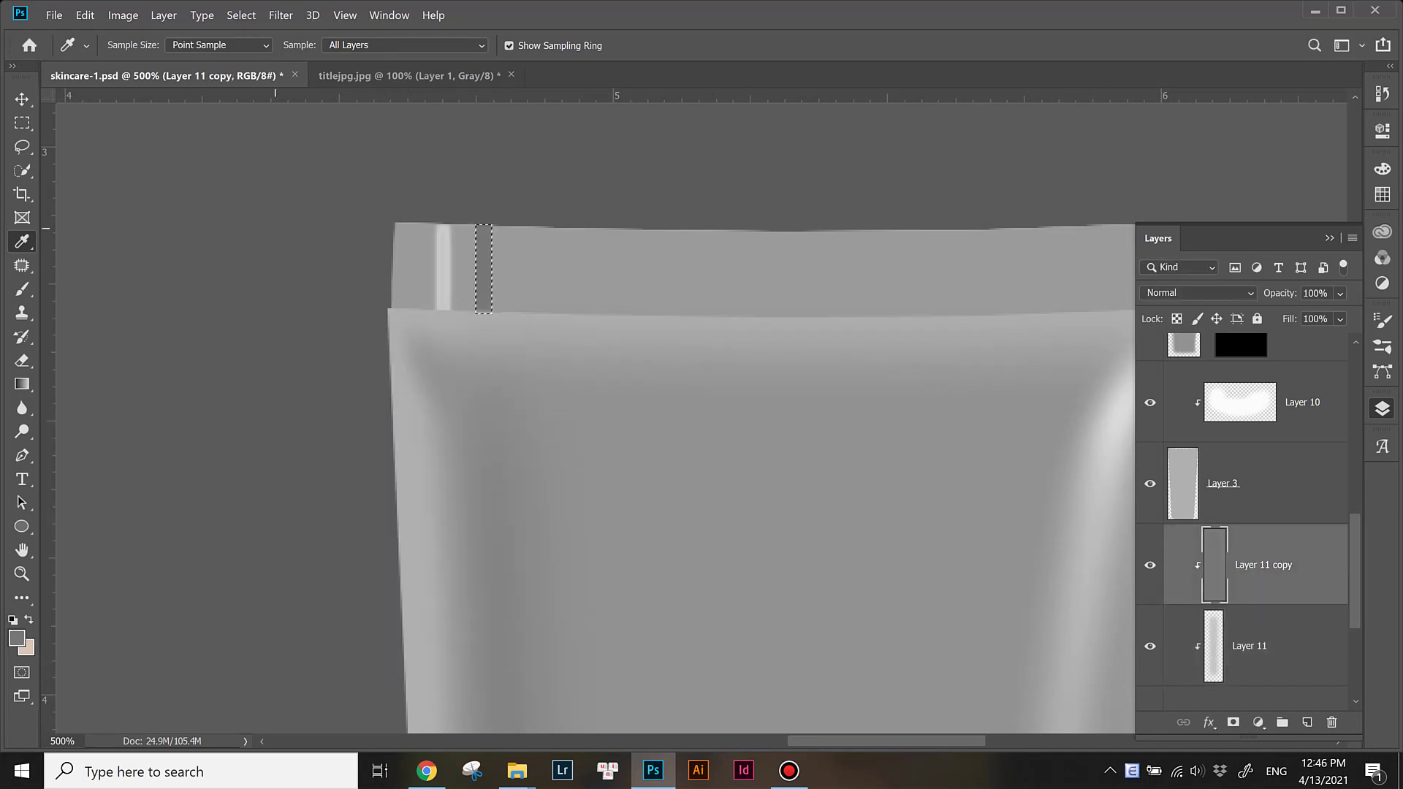
left_click(281, 15)
left_click(205, 258)
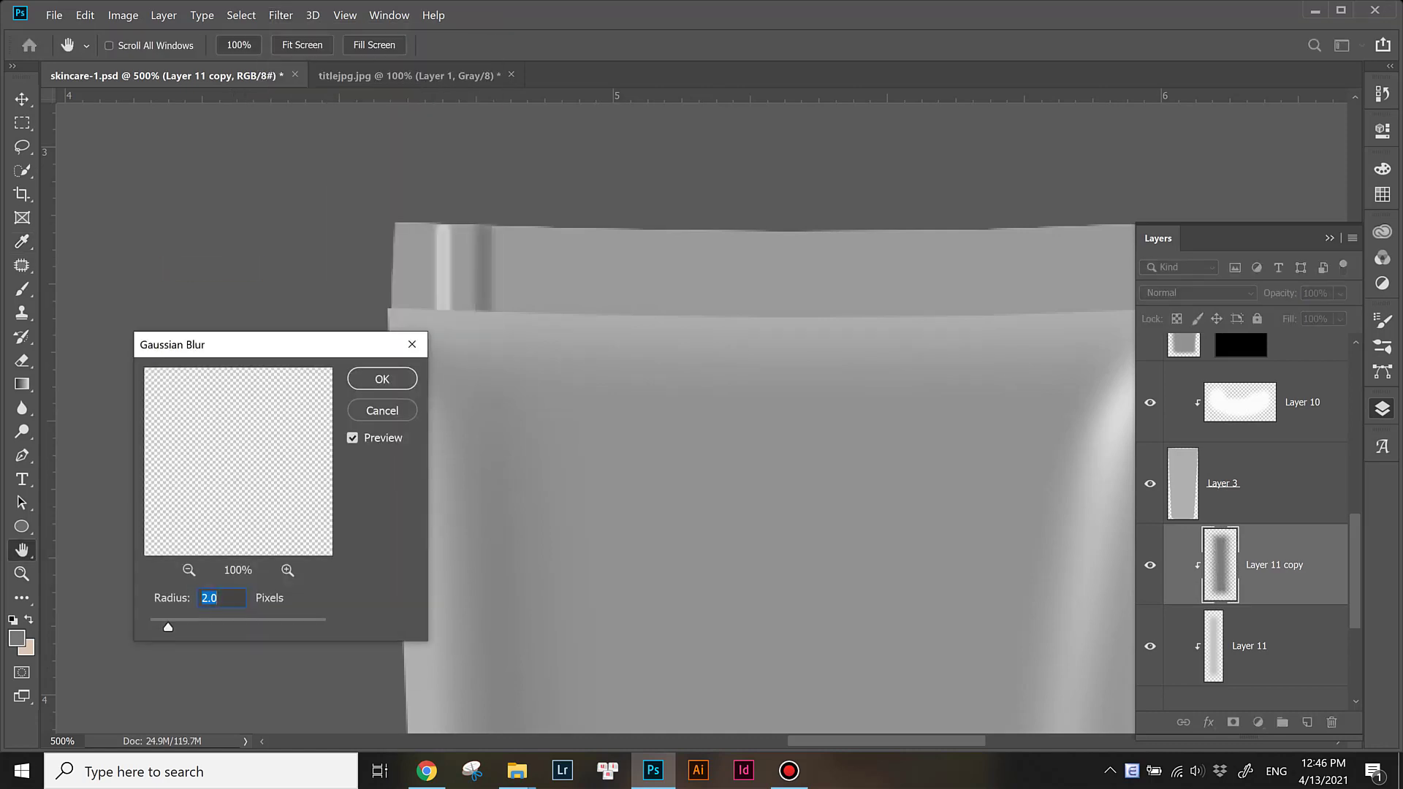
key("Return")
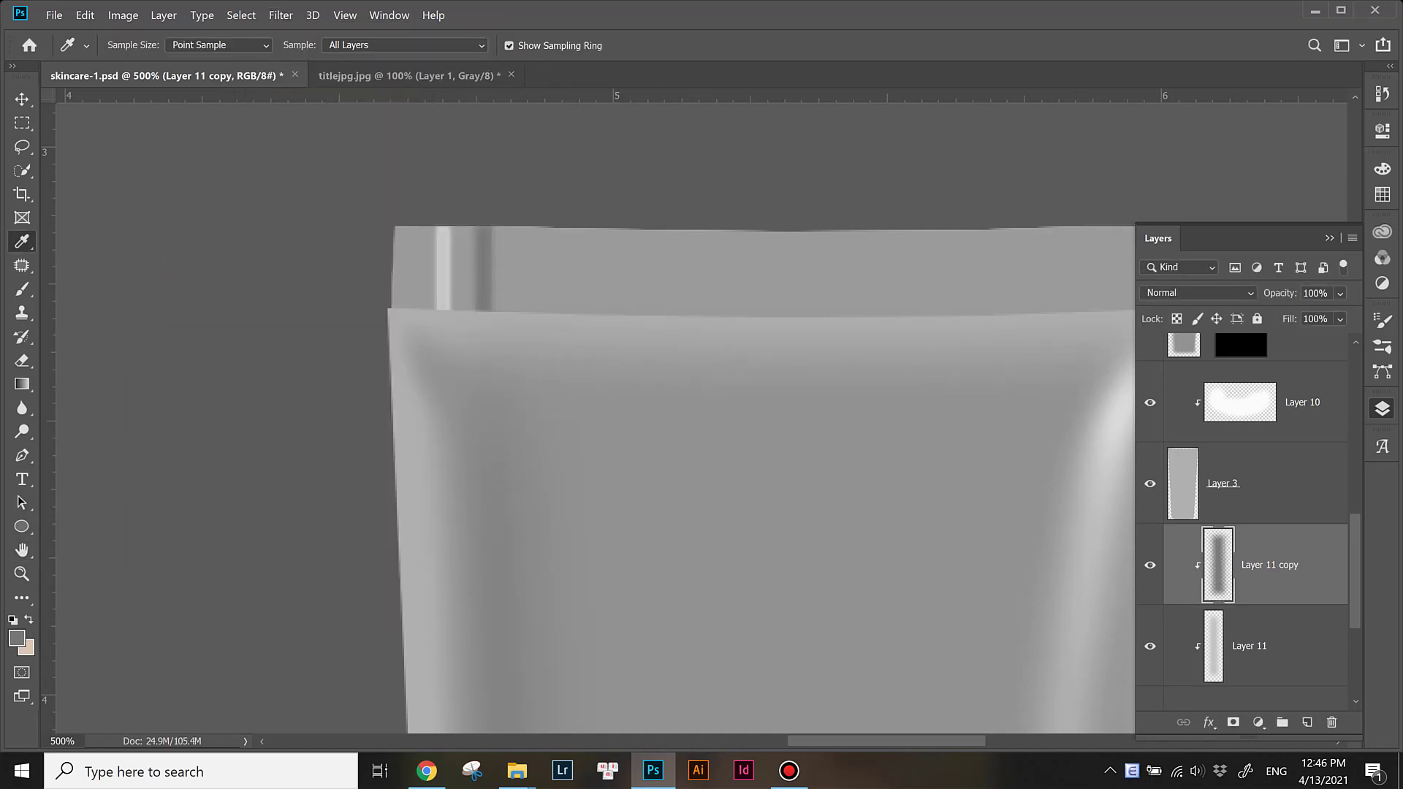
Step: Recolour the dark stripe, then nudge it left toward the light stripe
left_click(1217, 565, "ctrl")
left_click(16, 638)
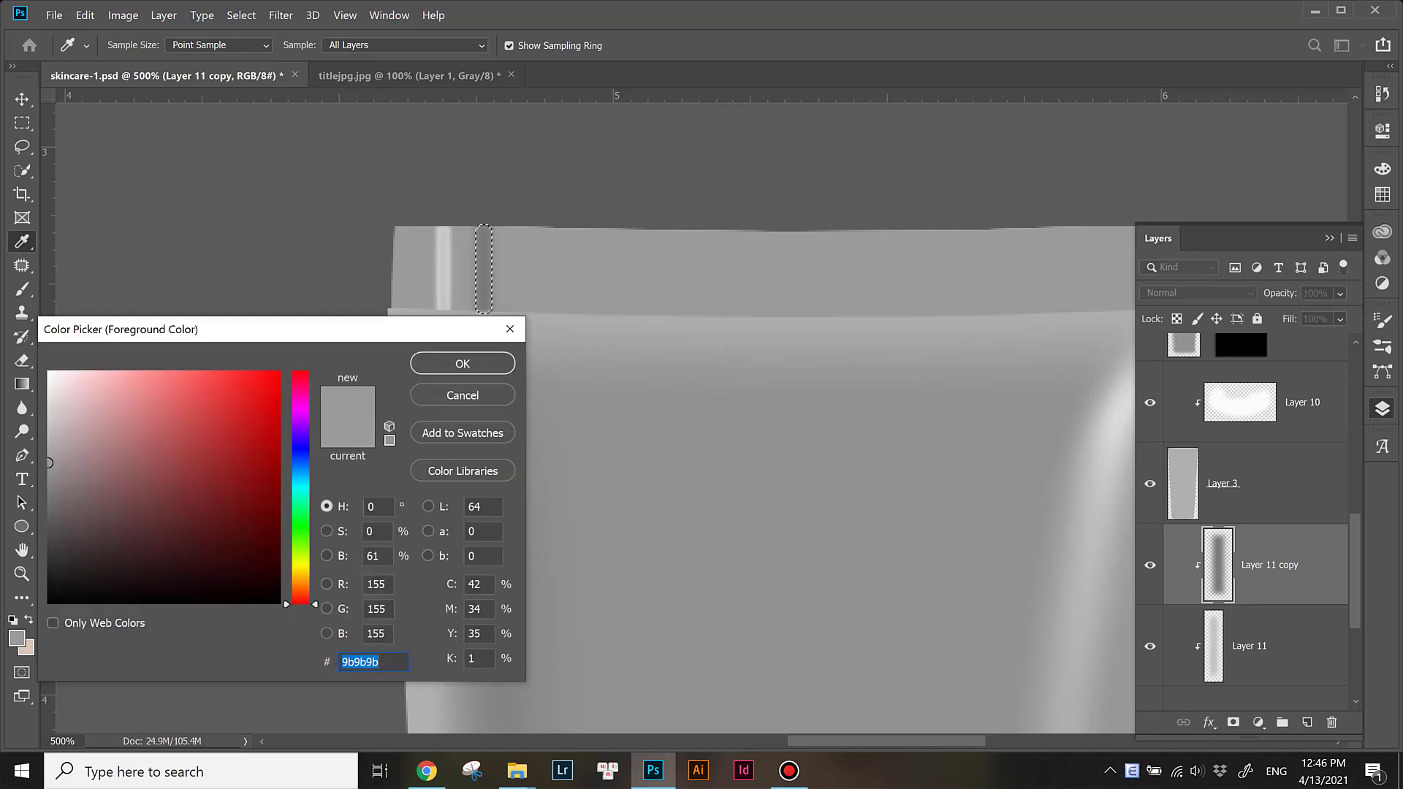
key("Return")
key("alt+BackSpace")
key("ctrl+d")
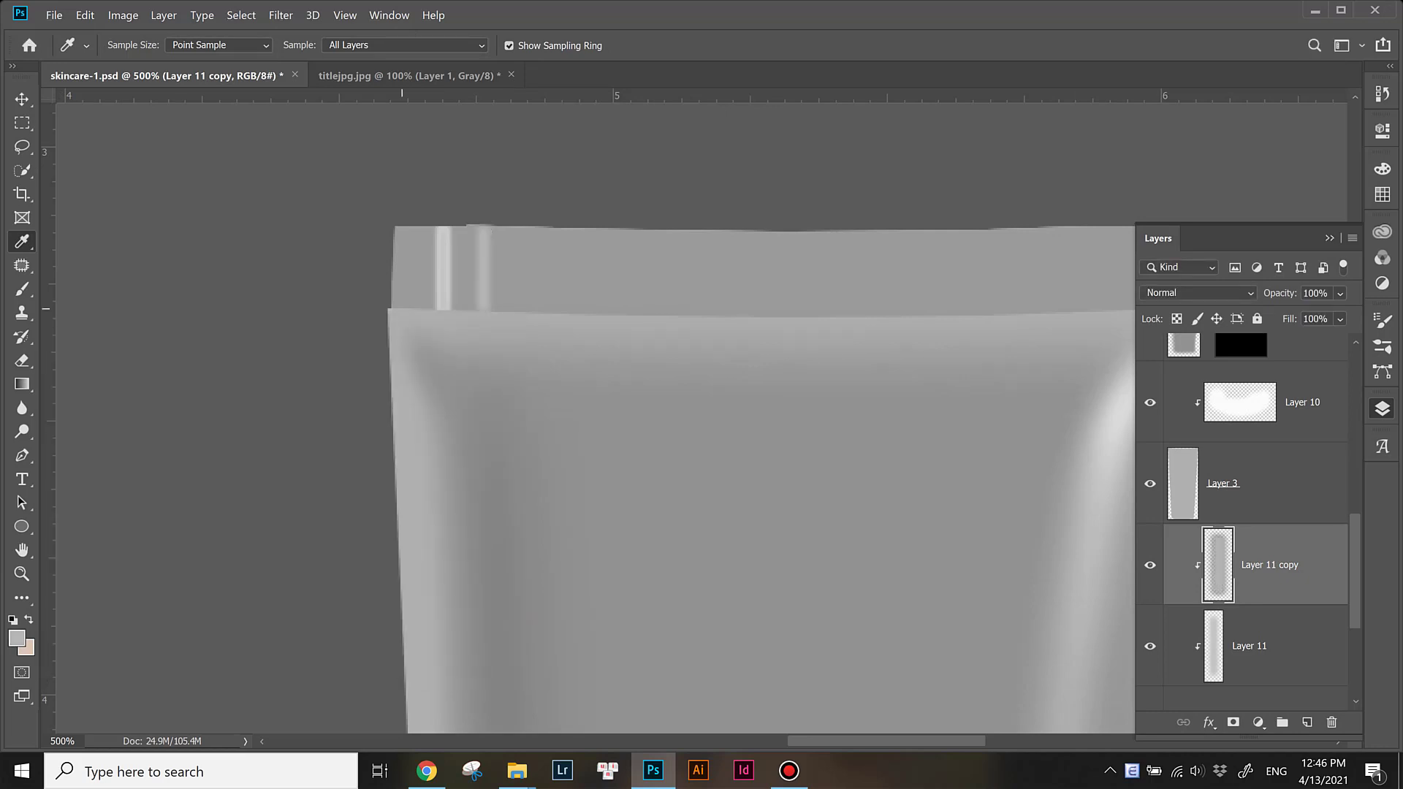
key("v")
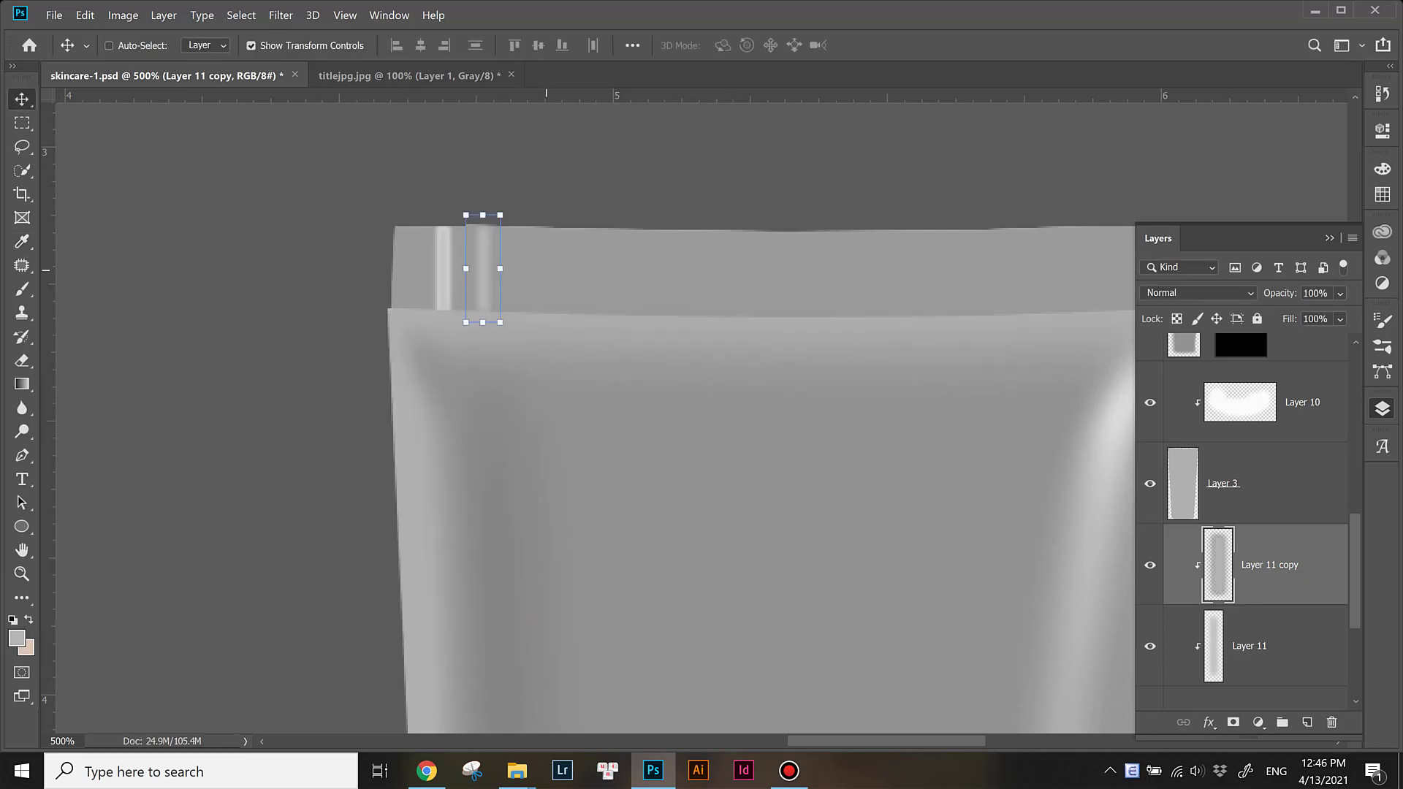
key("ctrl")
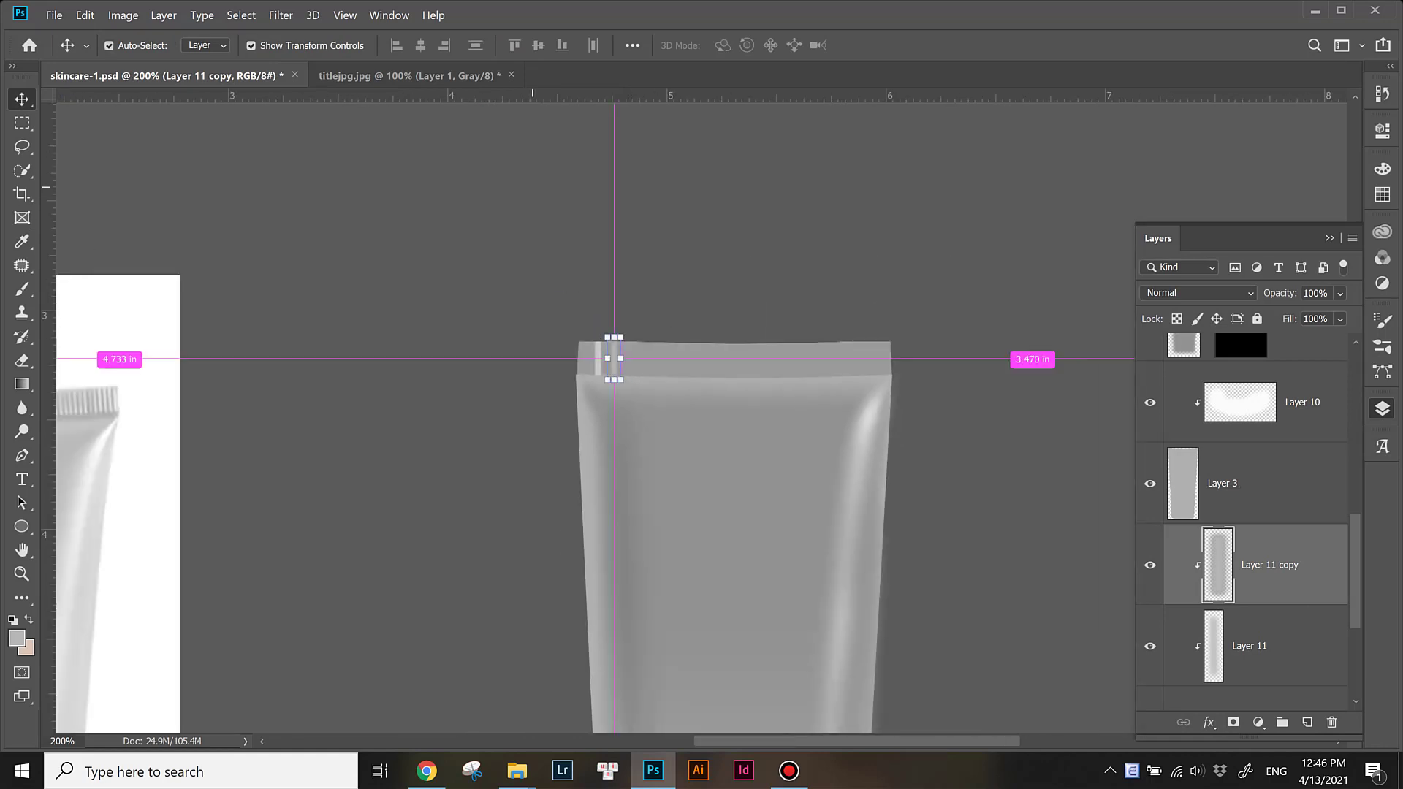
key("ctrl+i")
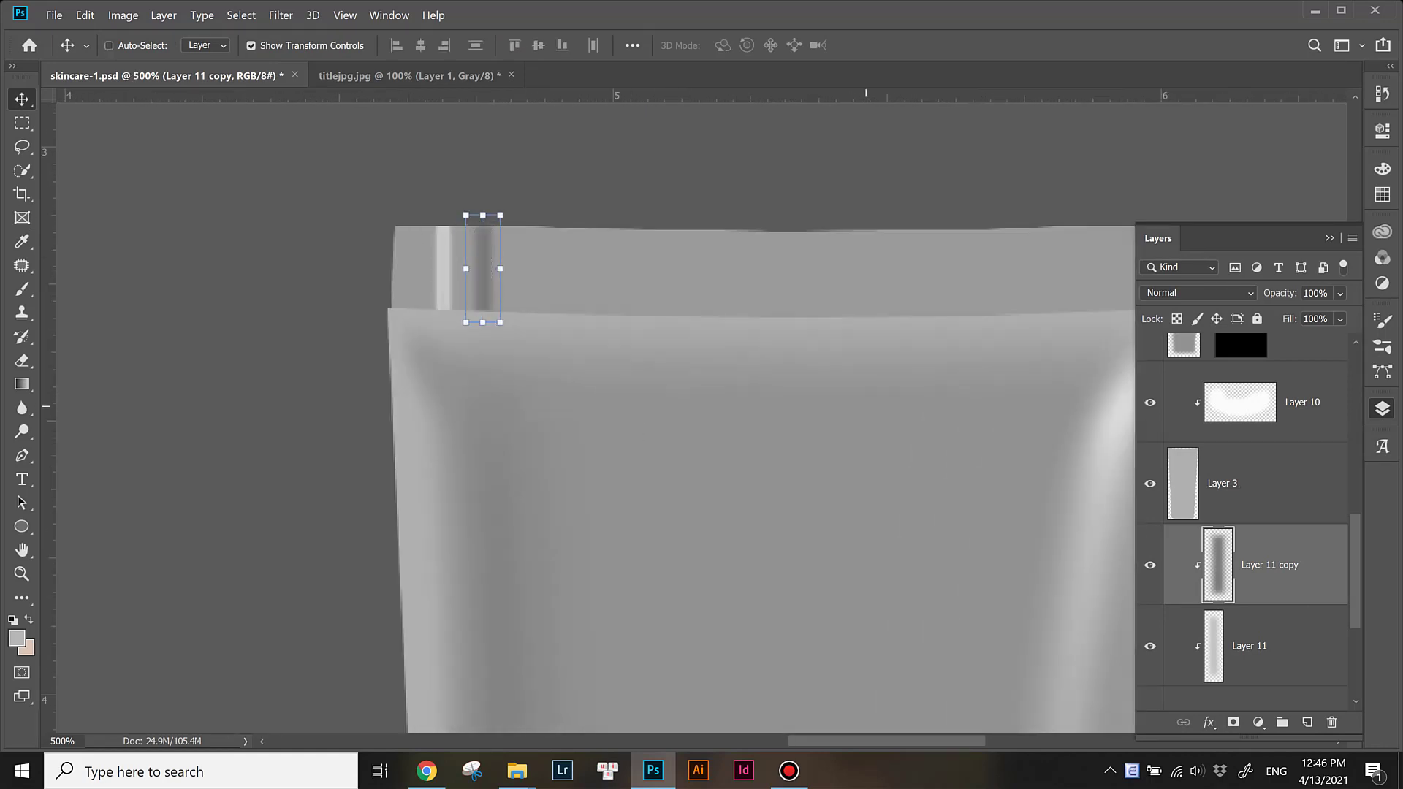
key("Left")
key("Left")
key("Left")
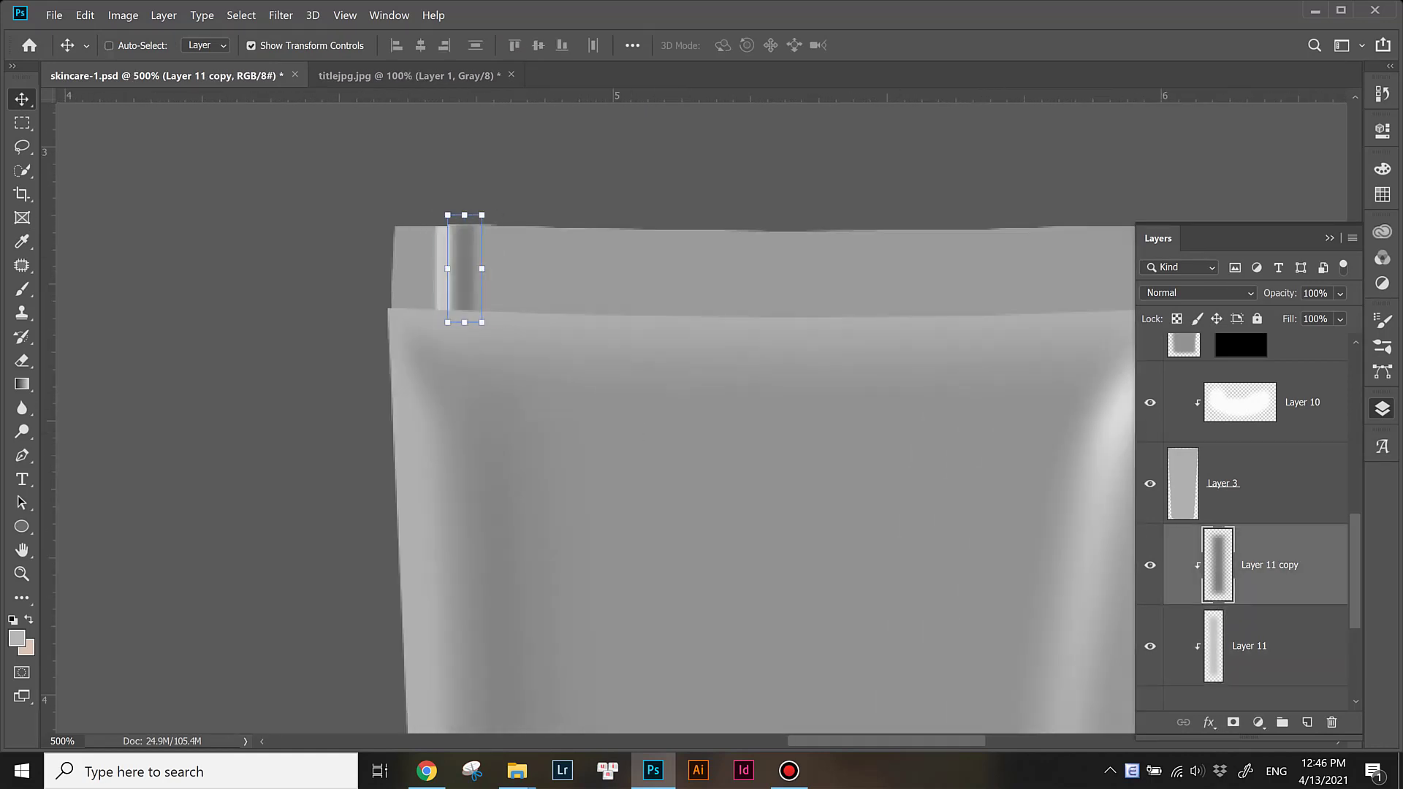
key("Left")
key("Left")
key("Left")
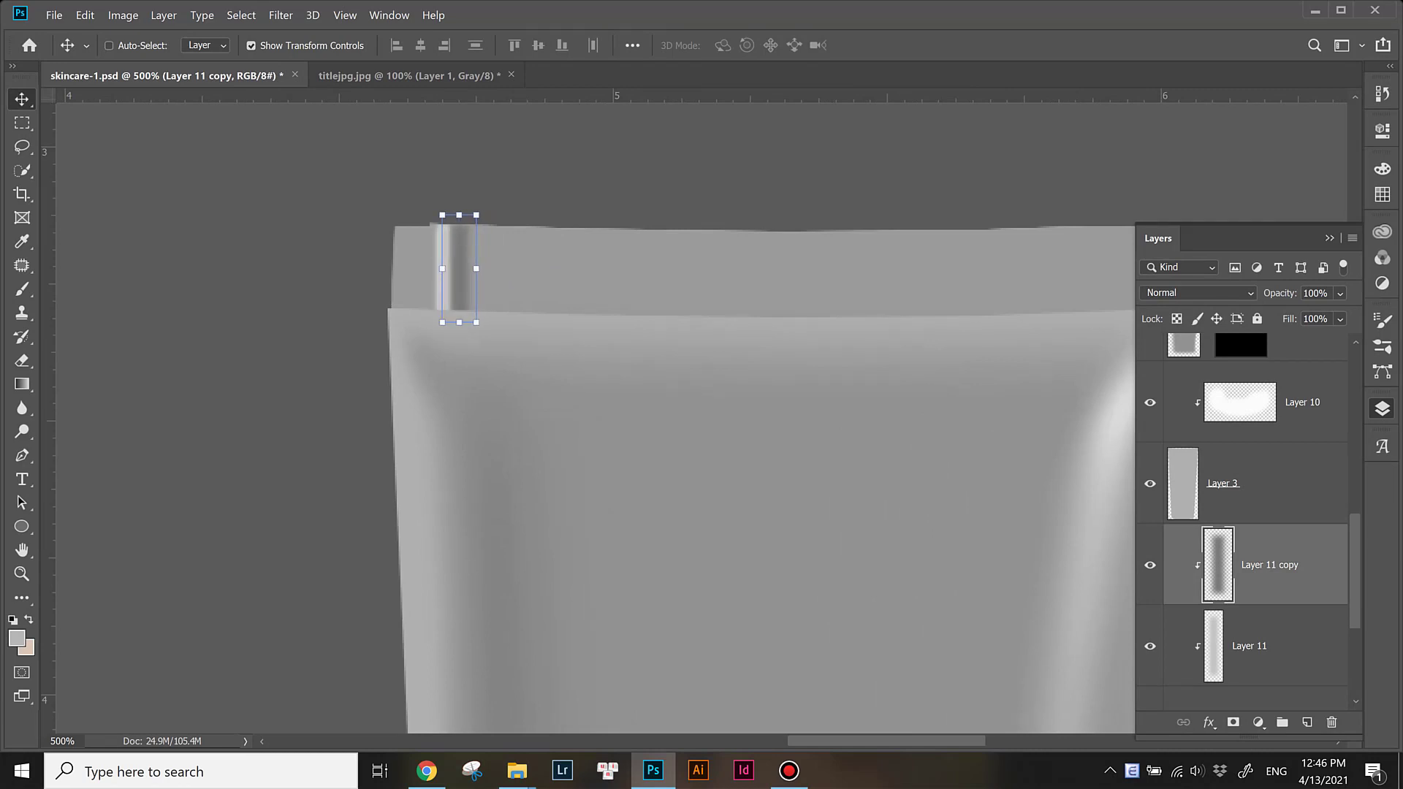
Step: Lower both stripes' opacity to 51% and merge the dark stripe into the light one
left_click(1249, 646, "shift")
left_click(1340, 293)
left_click_drag(1352, 315, 1308, 314)
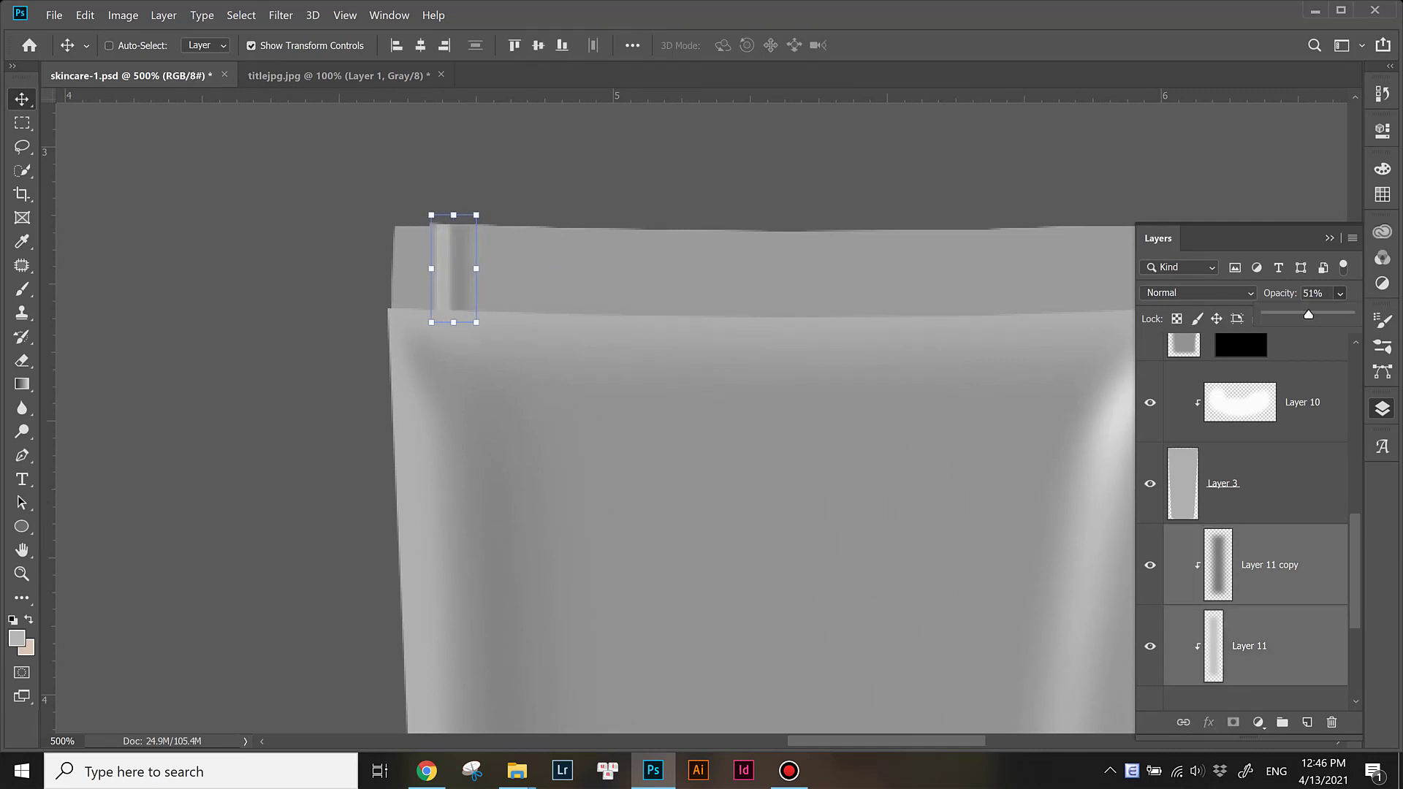
key("ctrl+minus")
key("ctrl+minus")
scroll(584, 409, "left", 5)
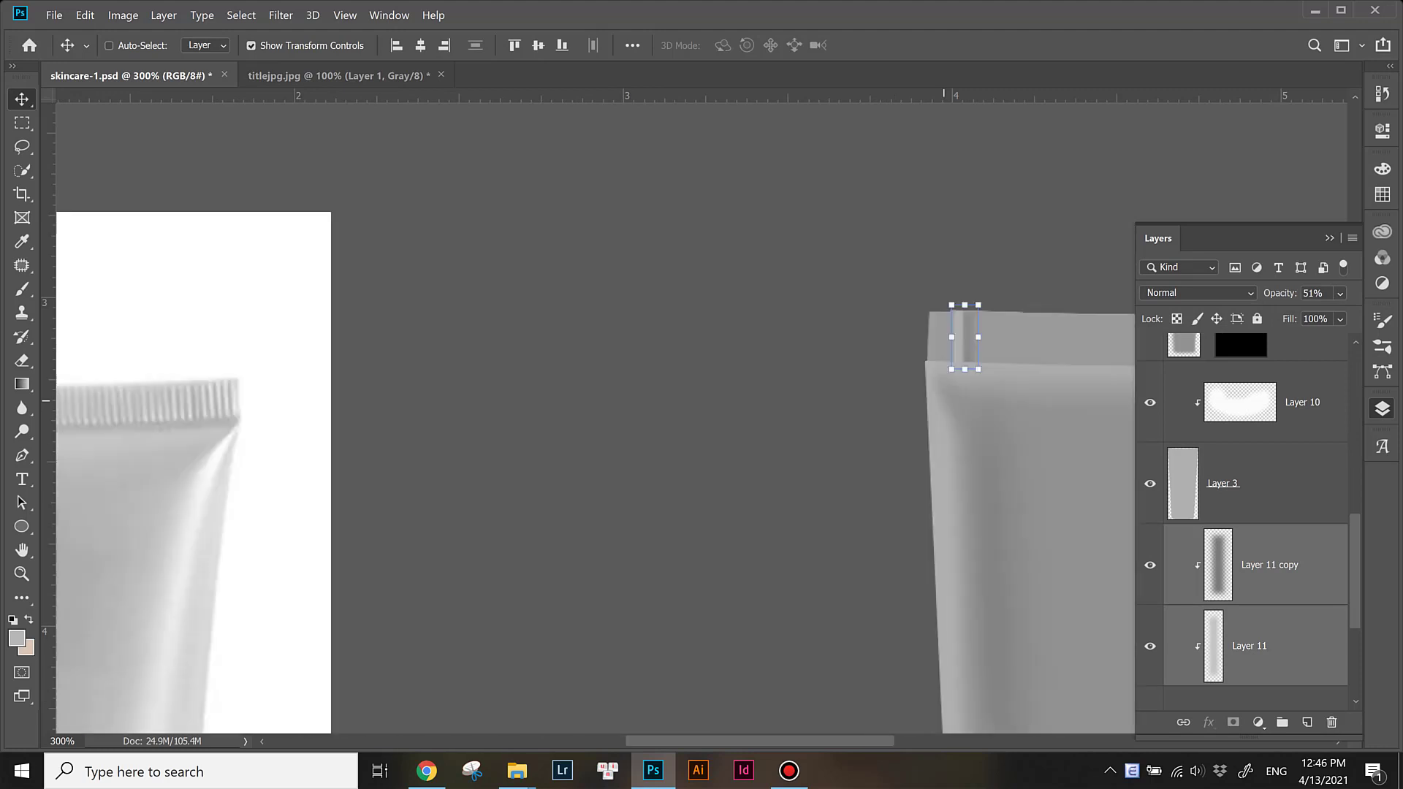
scroll(702, 409, "right", 3)
scroll(702, 409, "up", 3)
scroll(701, 409, "up", 1)
key("ctrl+plus")
key("ctrl+plus")
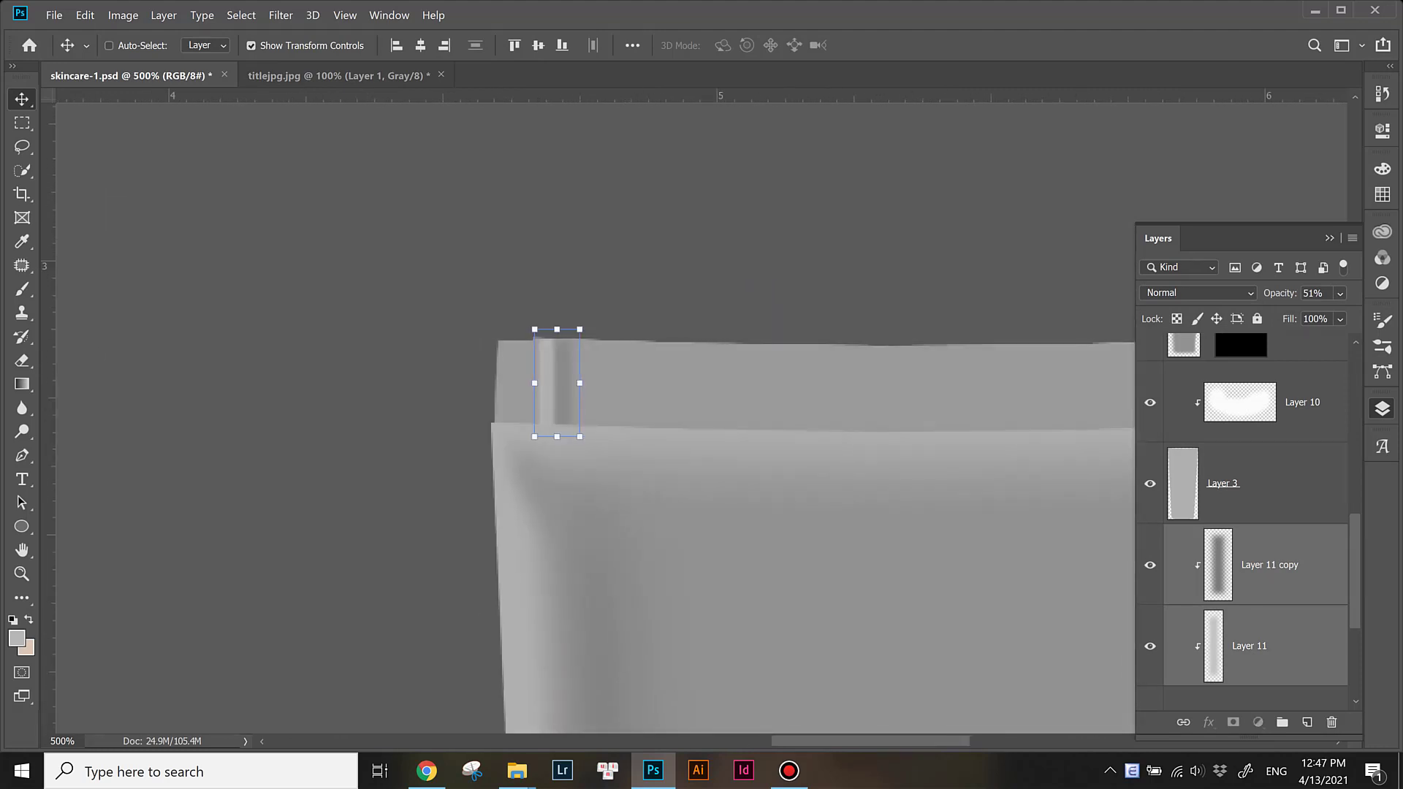
key("alt+bracketright")
key("alt+bracketleft")
key("Delete")
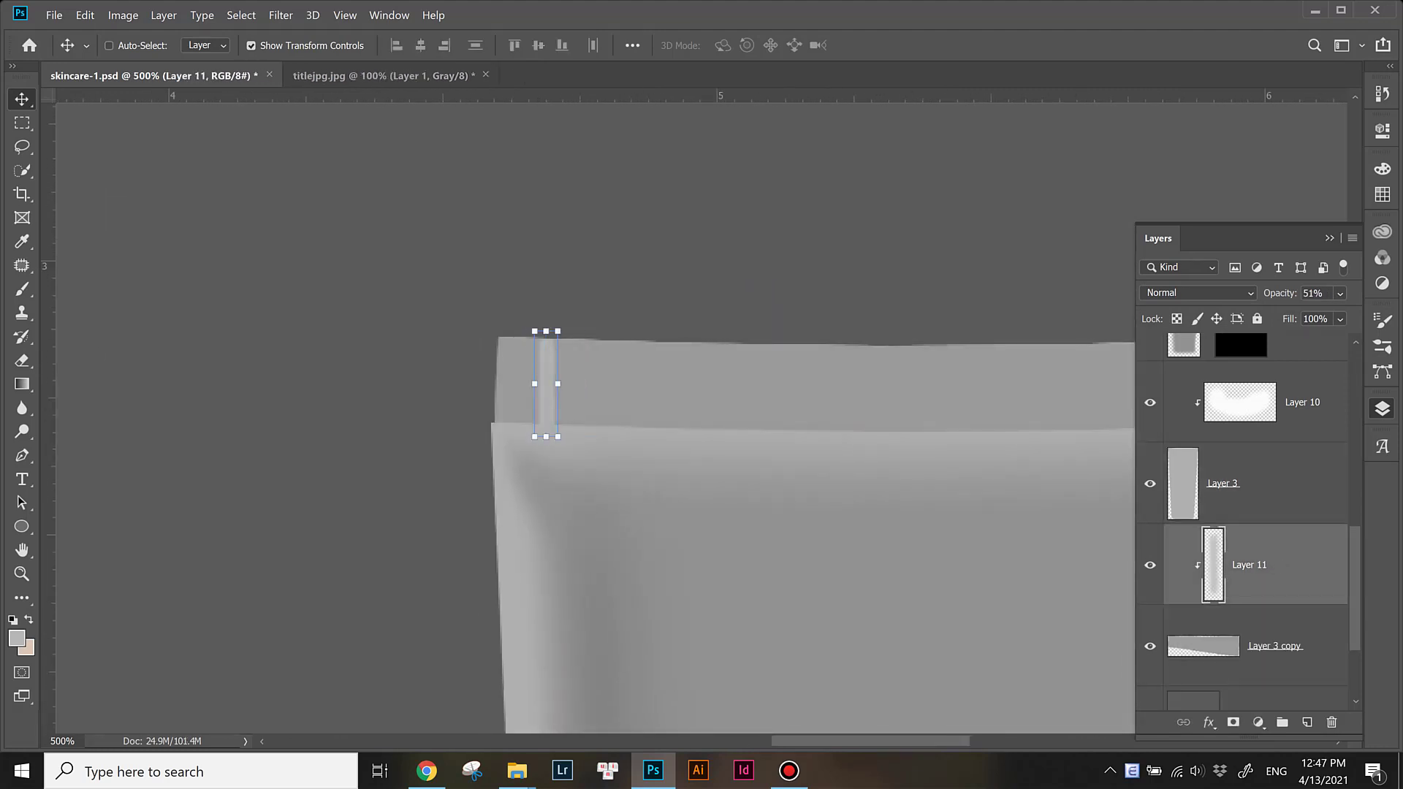
Step: On a new clipped layer, paint two vertical shading strokes and a joining arch on the seal
key("b")
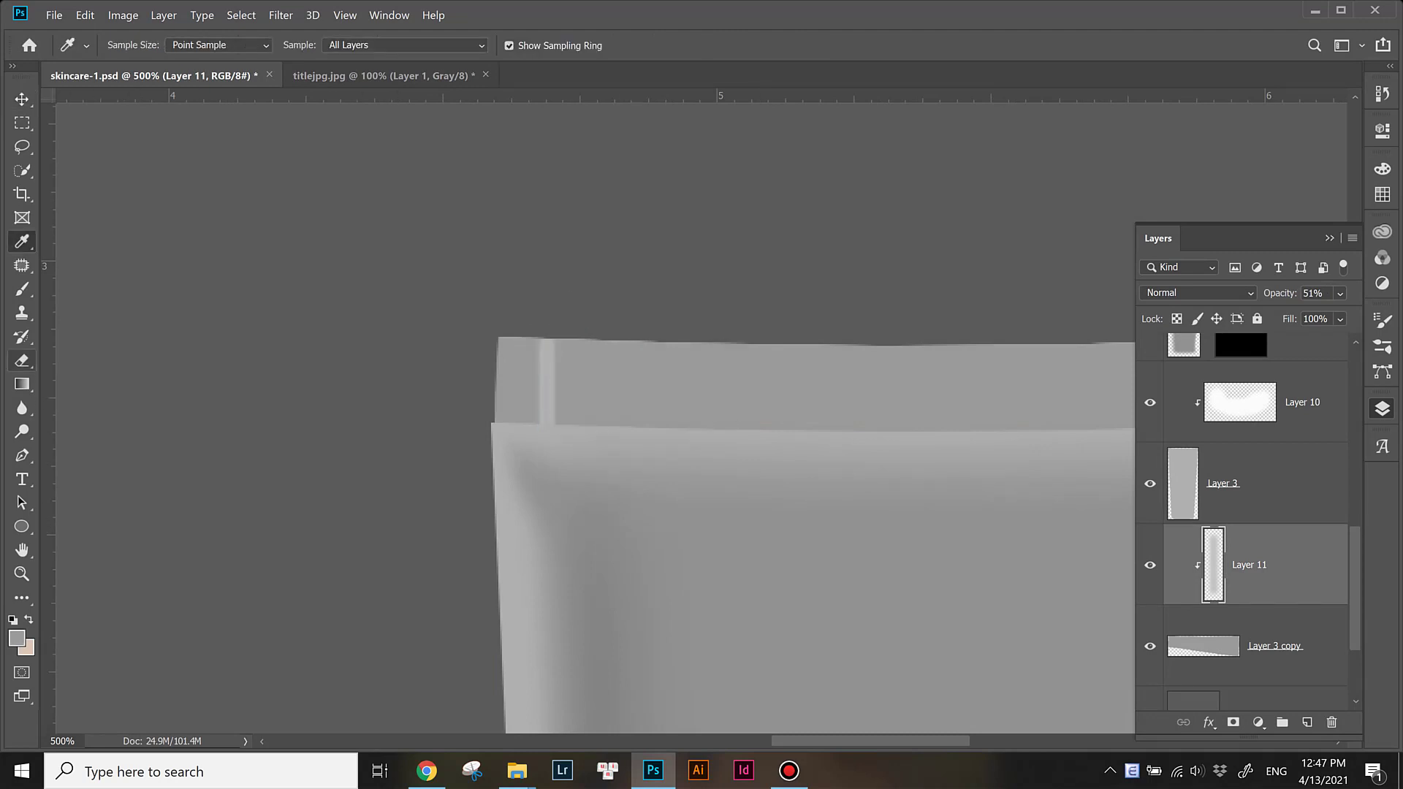
left_click(136, 44)
key("Return")
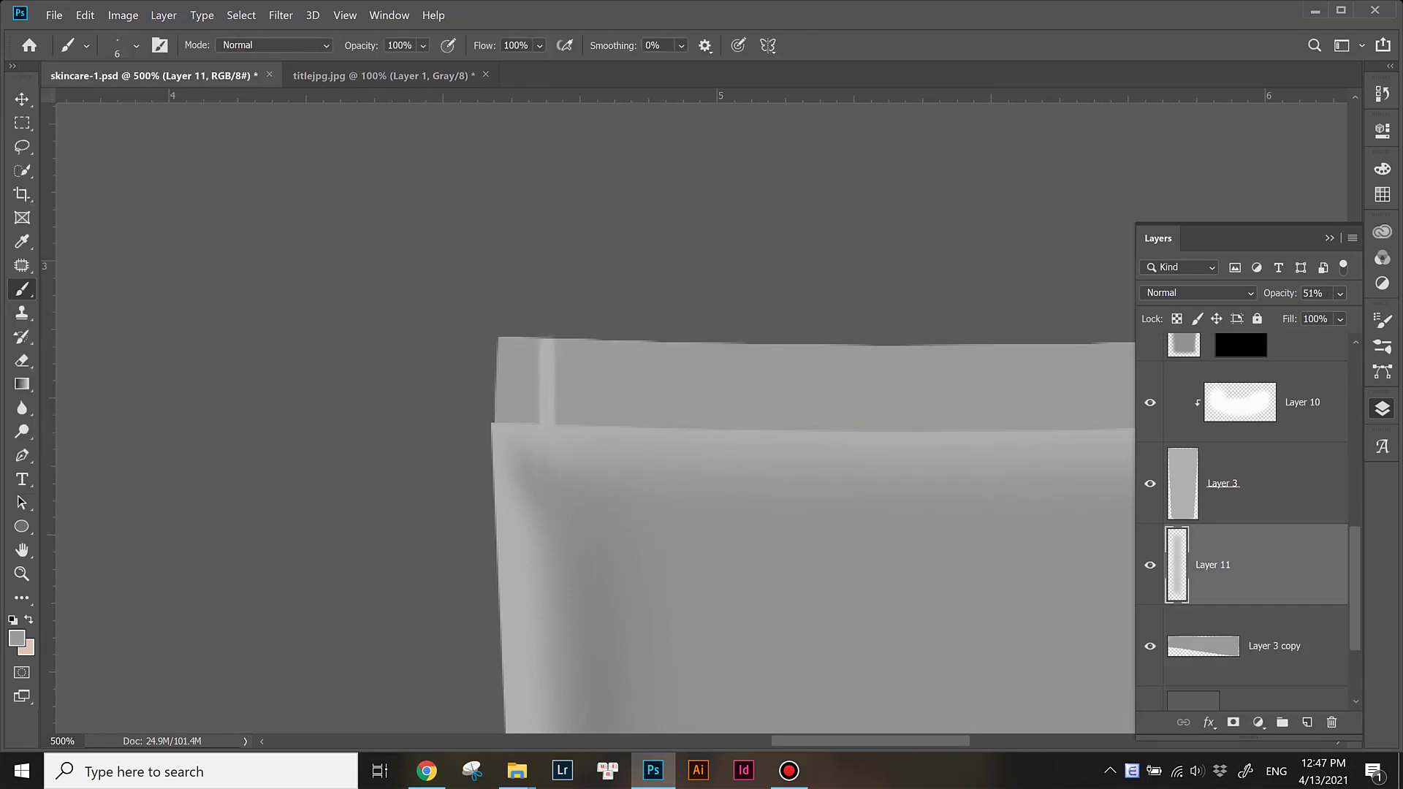
key("ctrl+shift+alt+n")
left_click(136, 45)
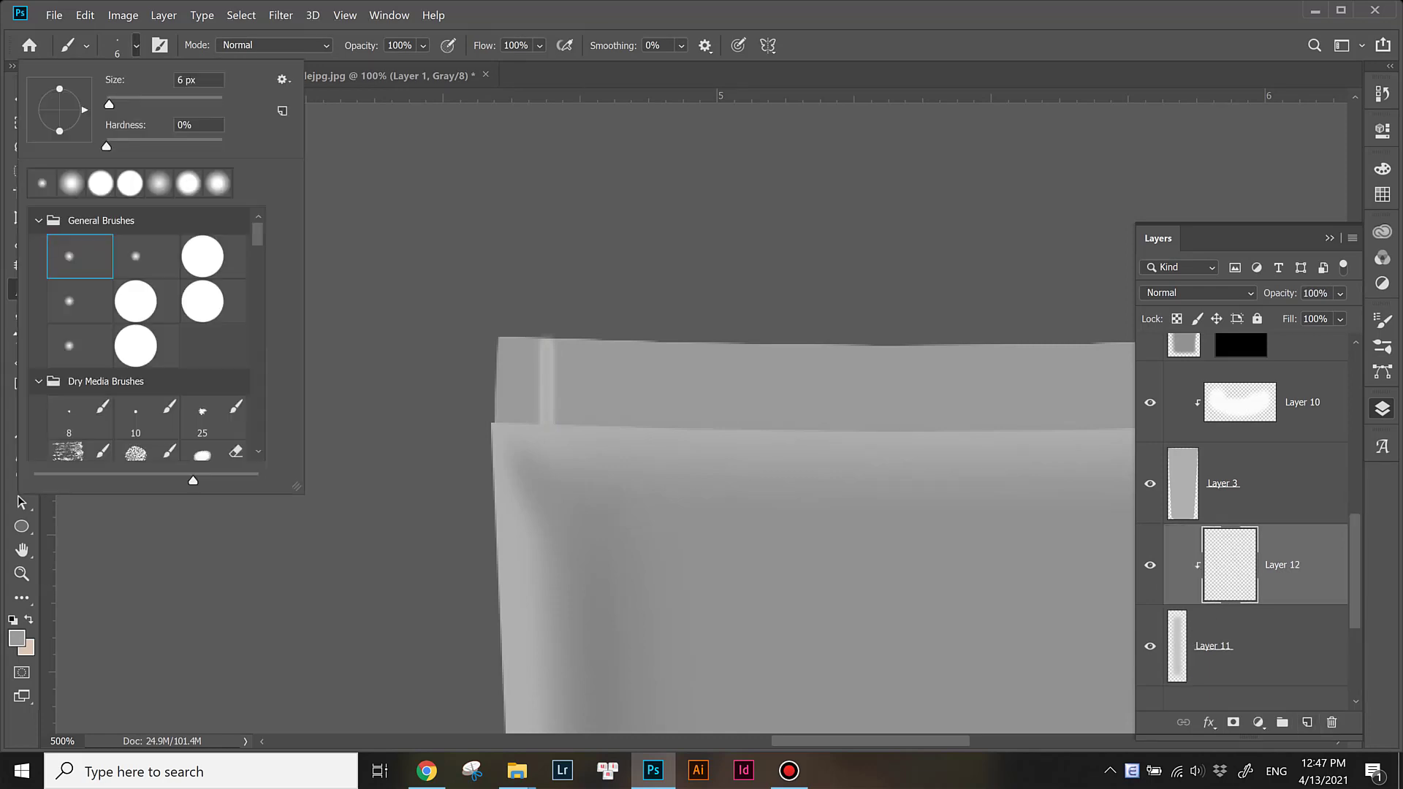
key("Return")
left_click_drag(532, 298, 514, 435)
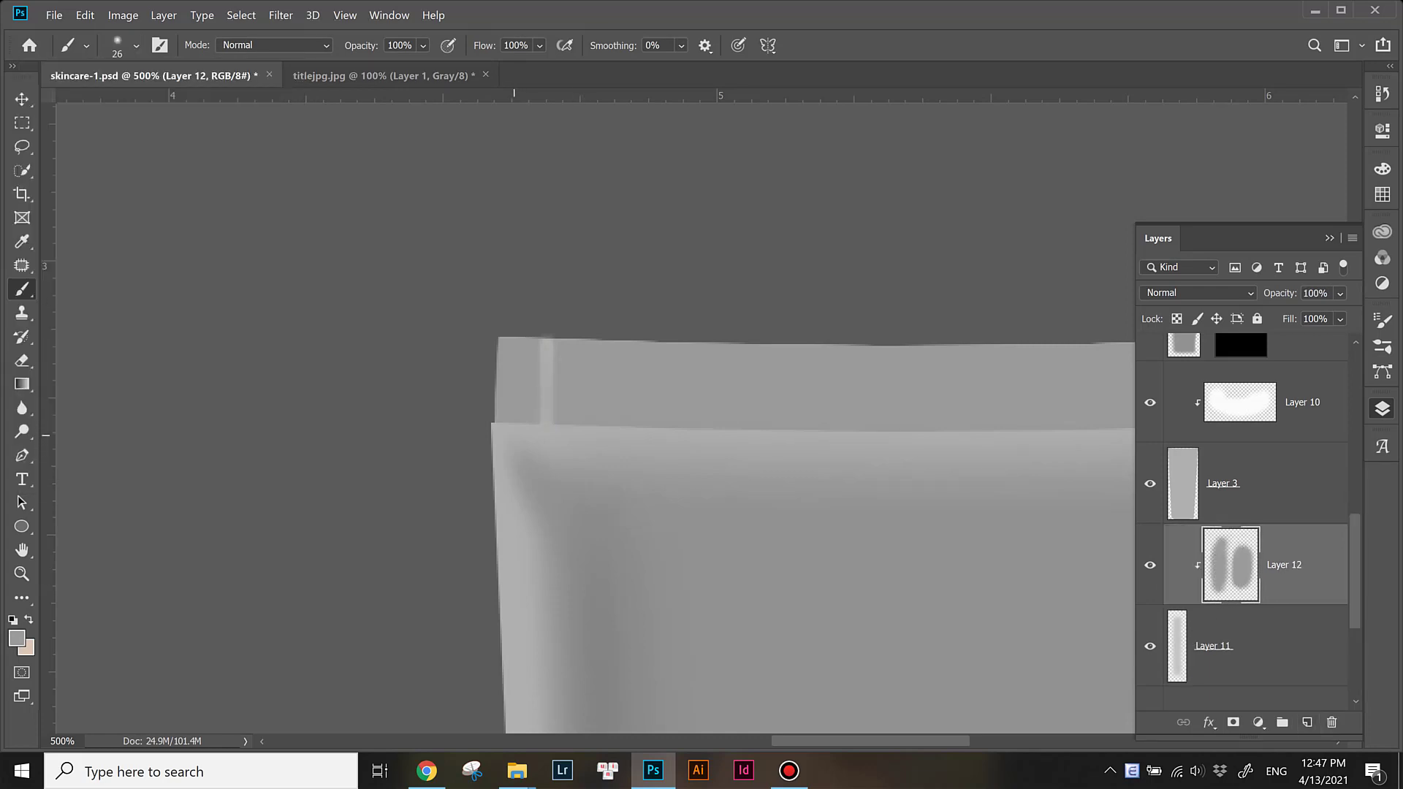
left_click_drag(560, 311, 581, 395)
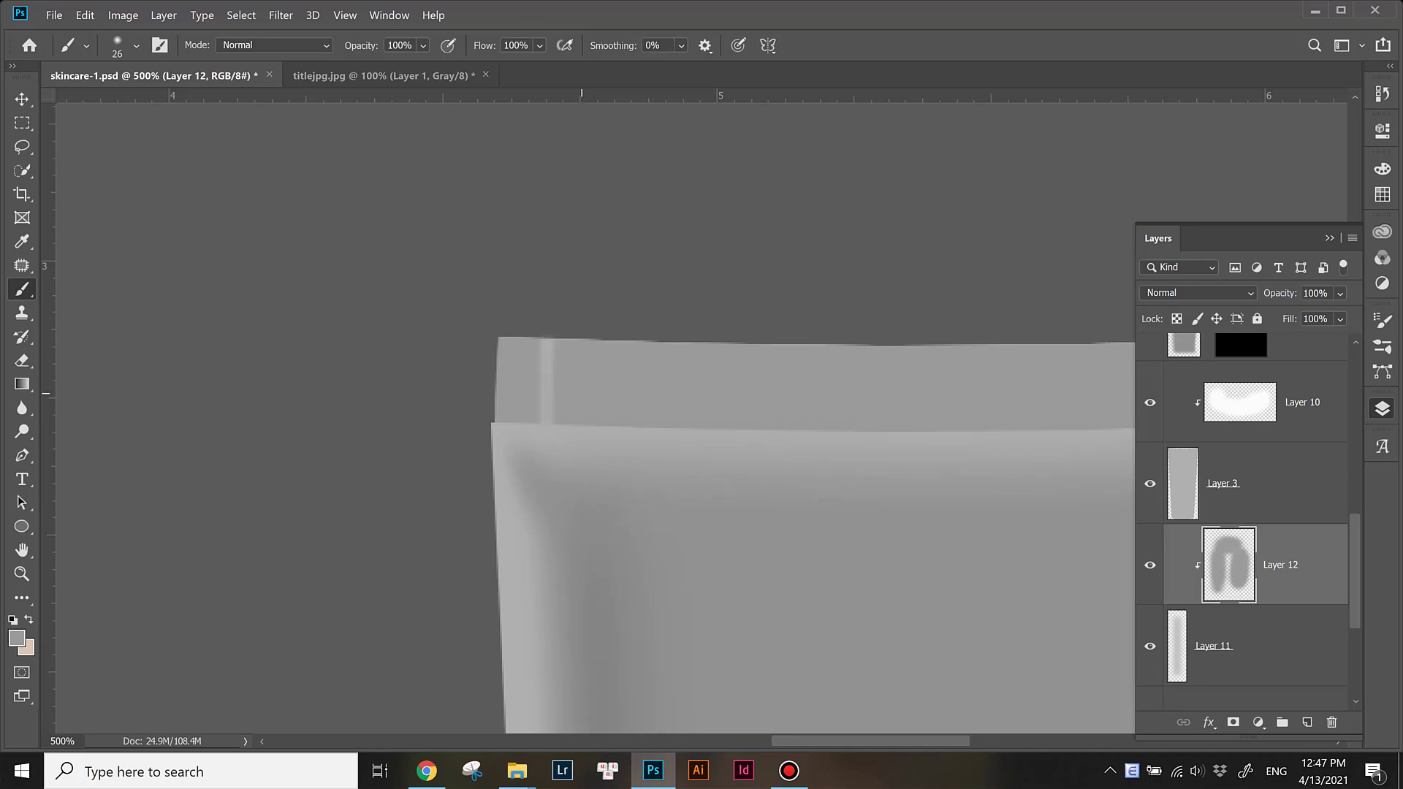
Step: Tone down the bright seal highlight with a 5 px brush, then merge the stripe layers
left_click(136, 45)
type("5")
key("Return")
left_click(16, 638)
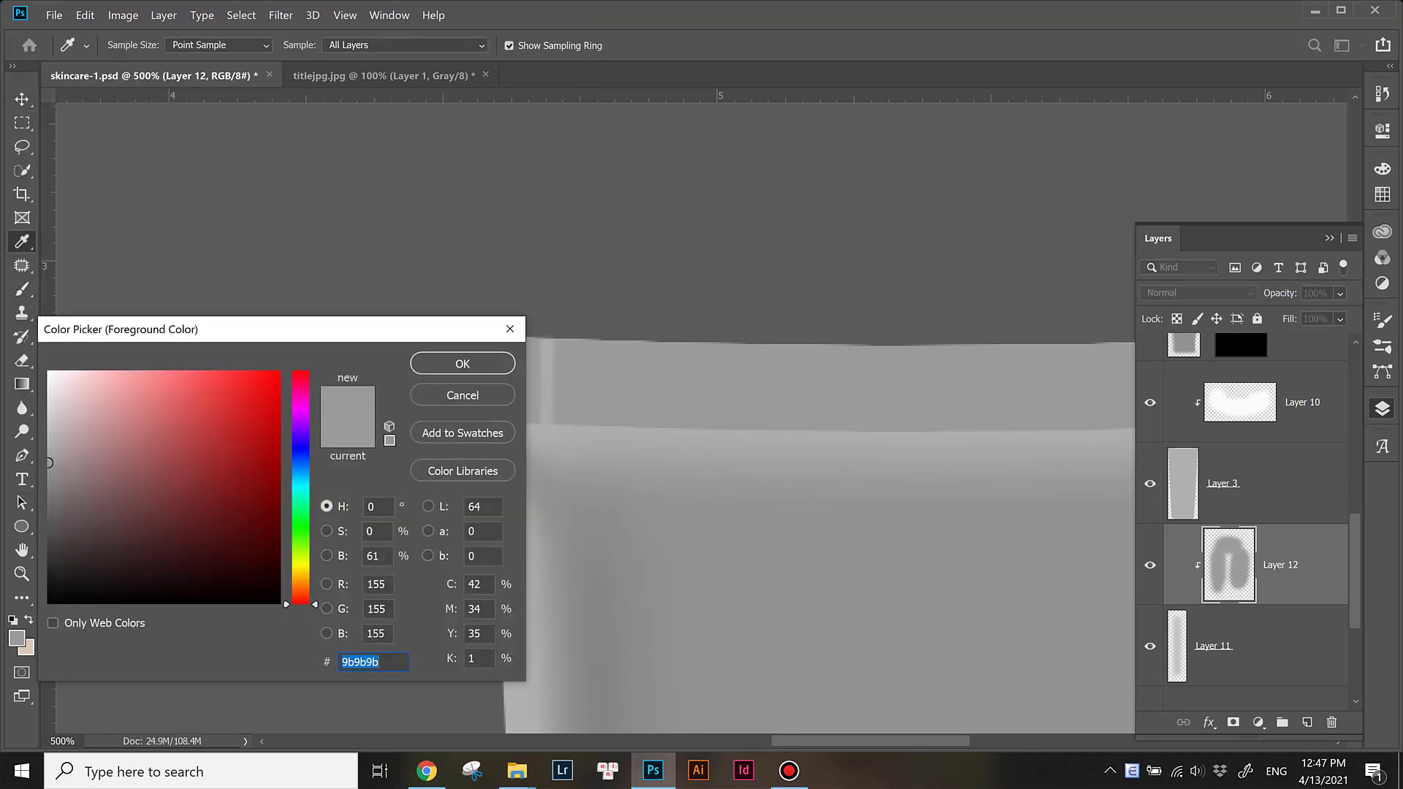
left_click(449, 365)
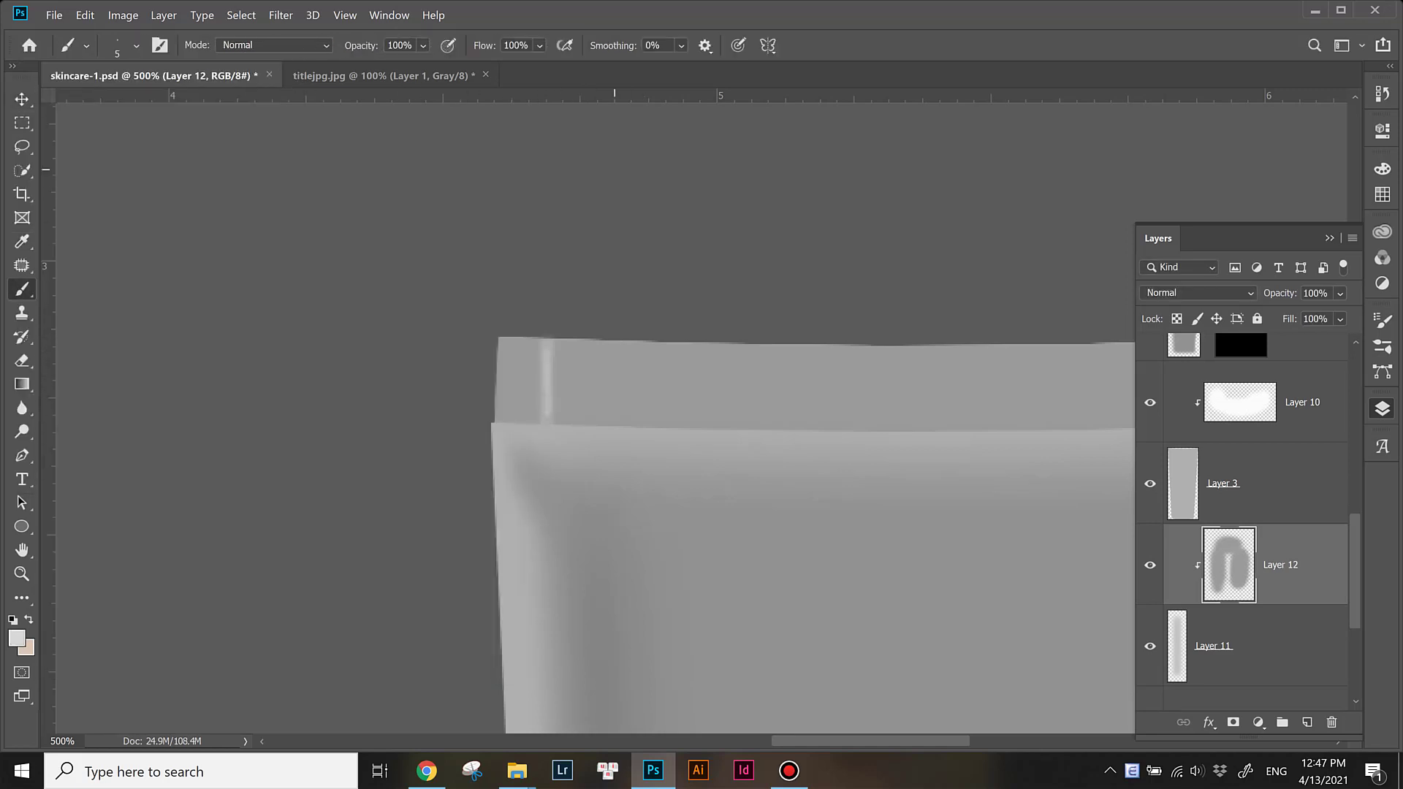
left_click_drag(547, 351, 547, 358)
key("v")
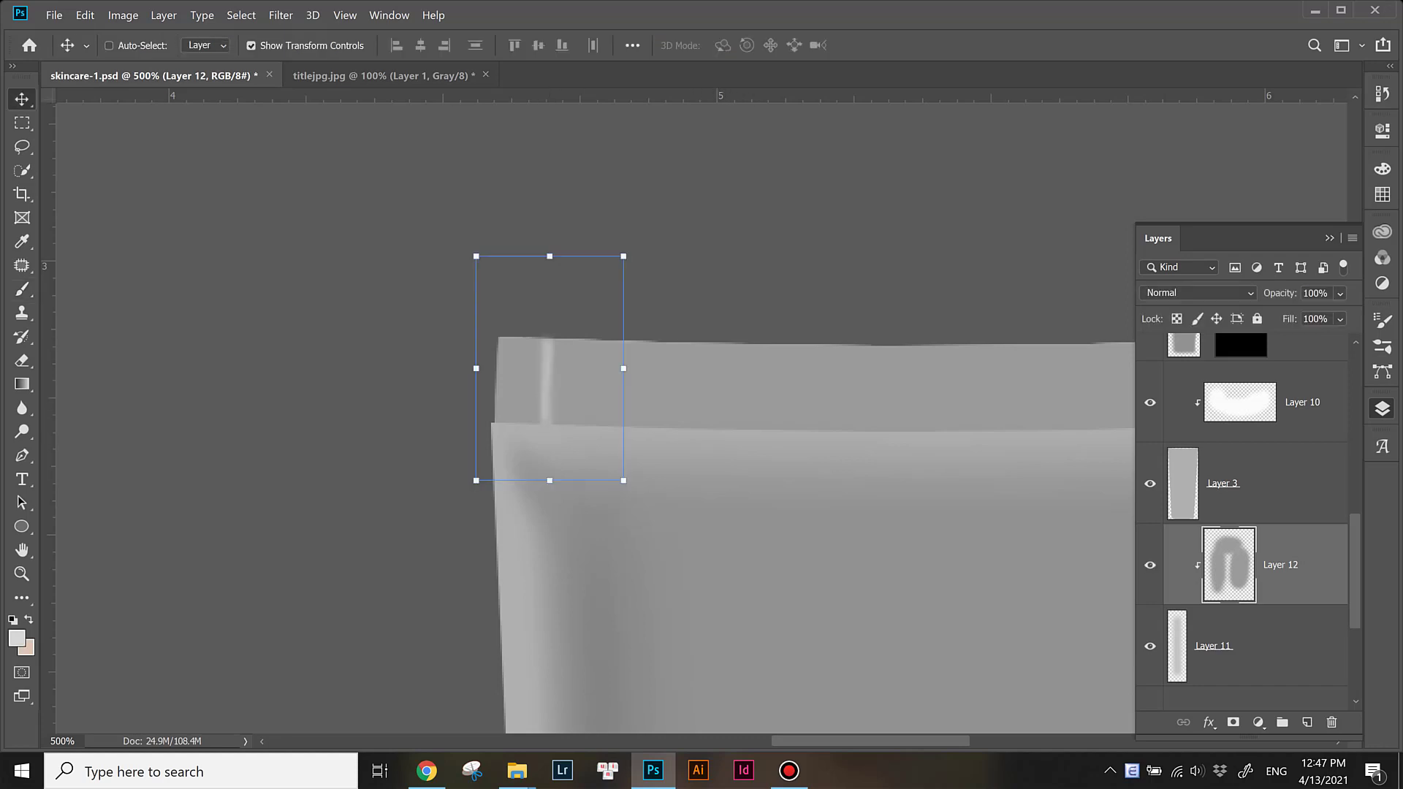
key("ctrl+e")
Step: Nudge the crimp stripe left to the top seal's edge
key("shift+Left")
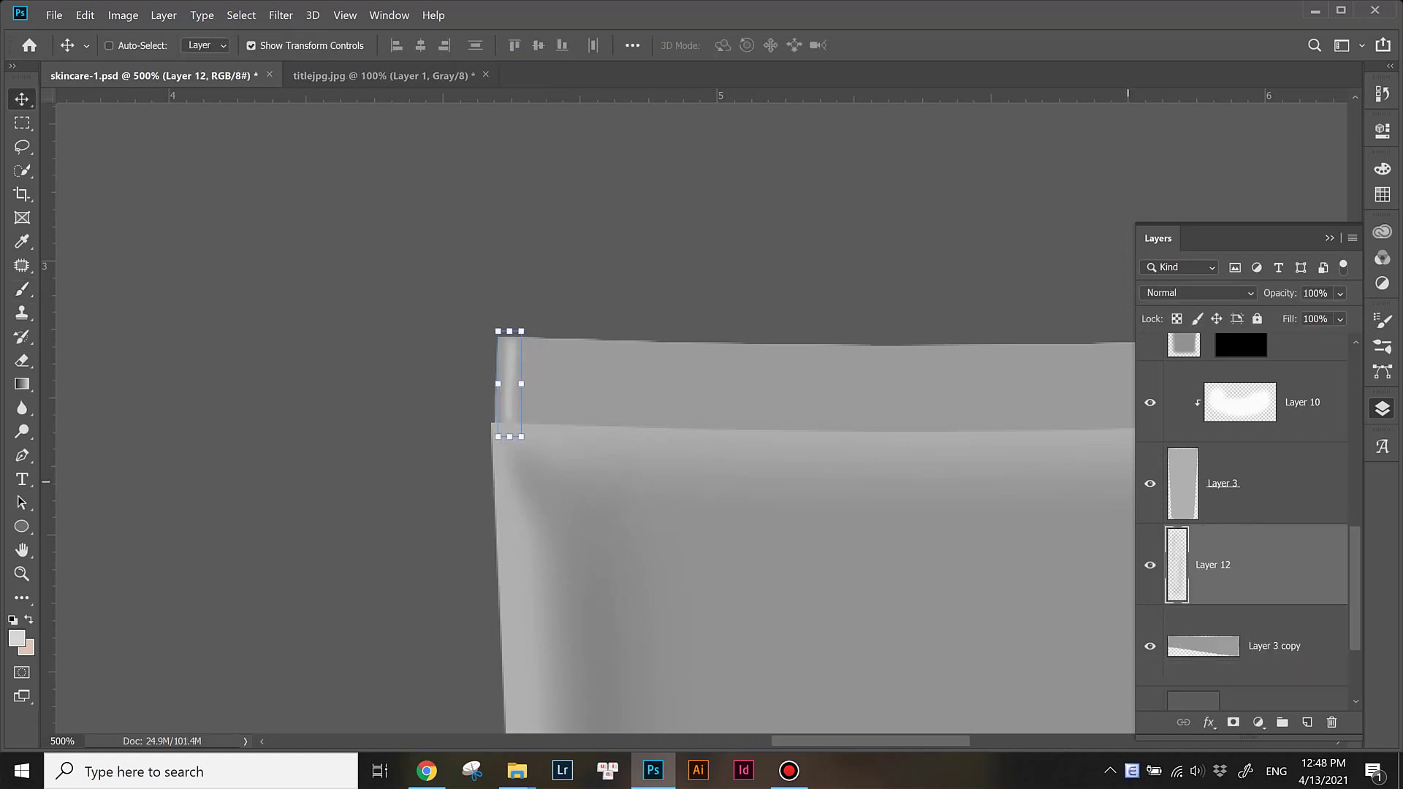
key("ctrl+minus")
scroll(721, 515, "right", 3)
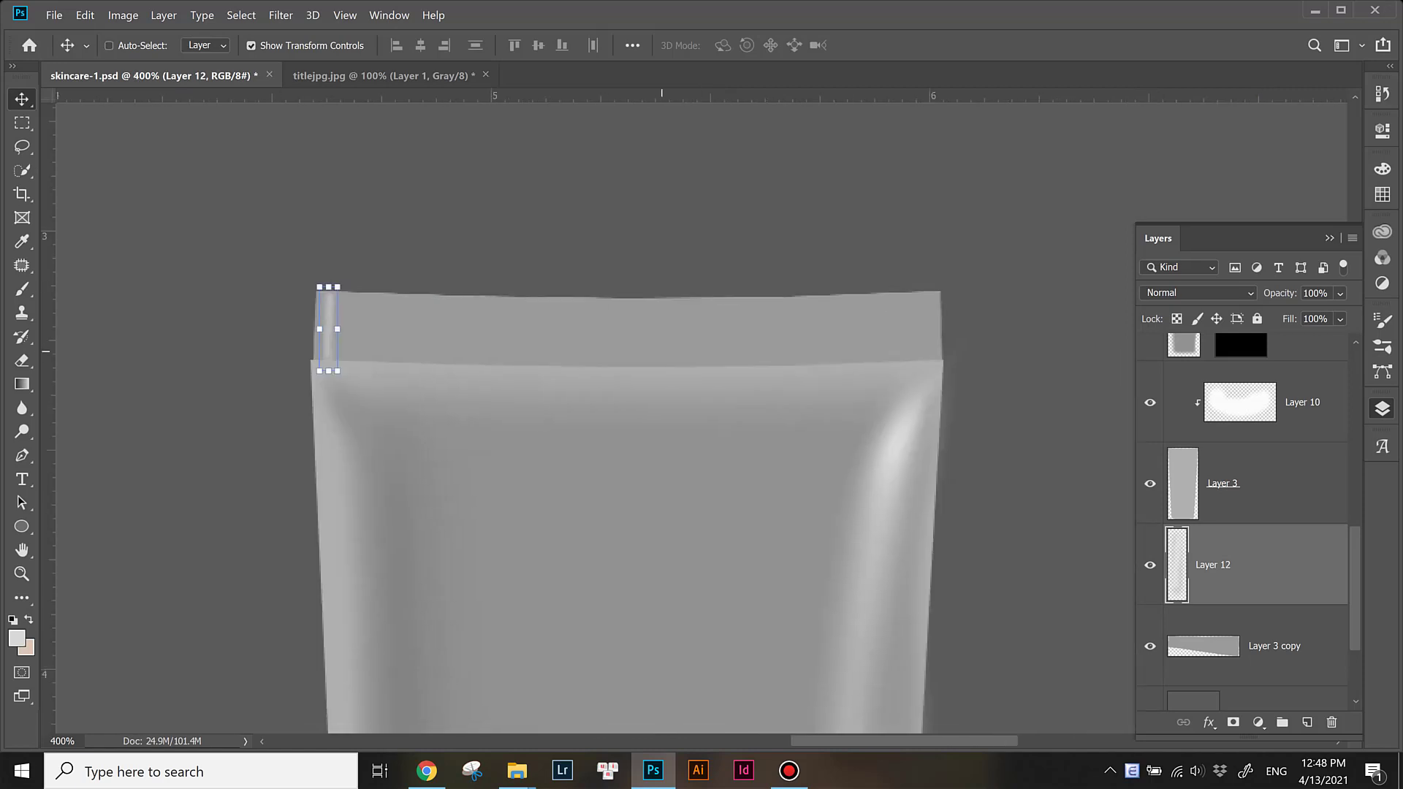
key("ctrl")
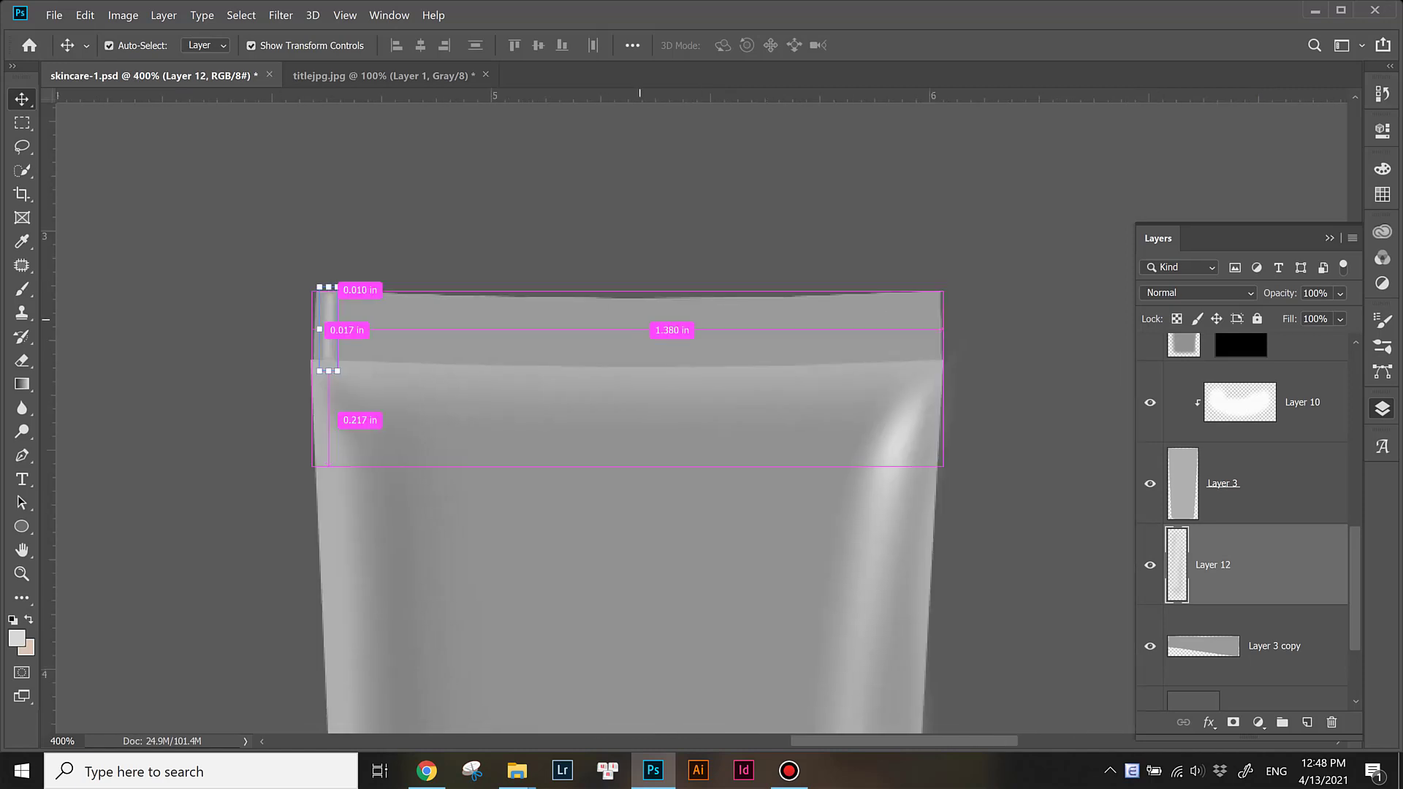
Step: Duplicate the stripe into several copies, removing the extra ones
key("ctrl+j")
key("ctrl+j")
key("ctrl+j")
key("ctrl+j")
key("ctrl+j")
key("ctrl+j")
key("ctrl+j")
key("ctrl+j")
key("ctrl+j")
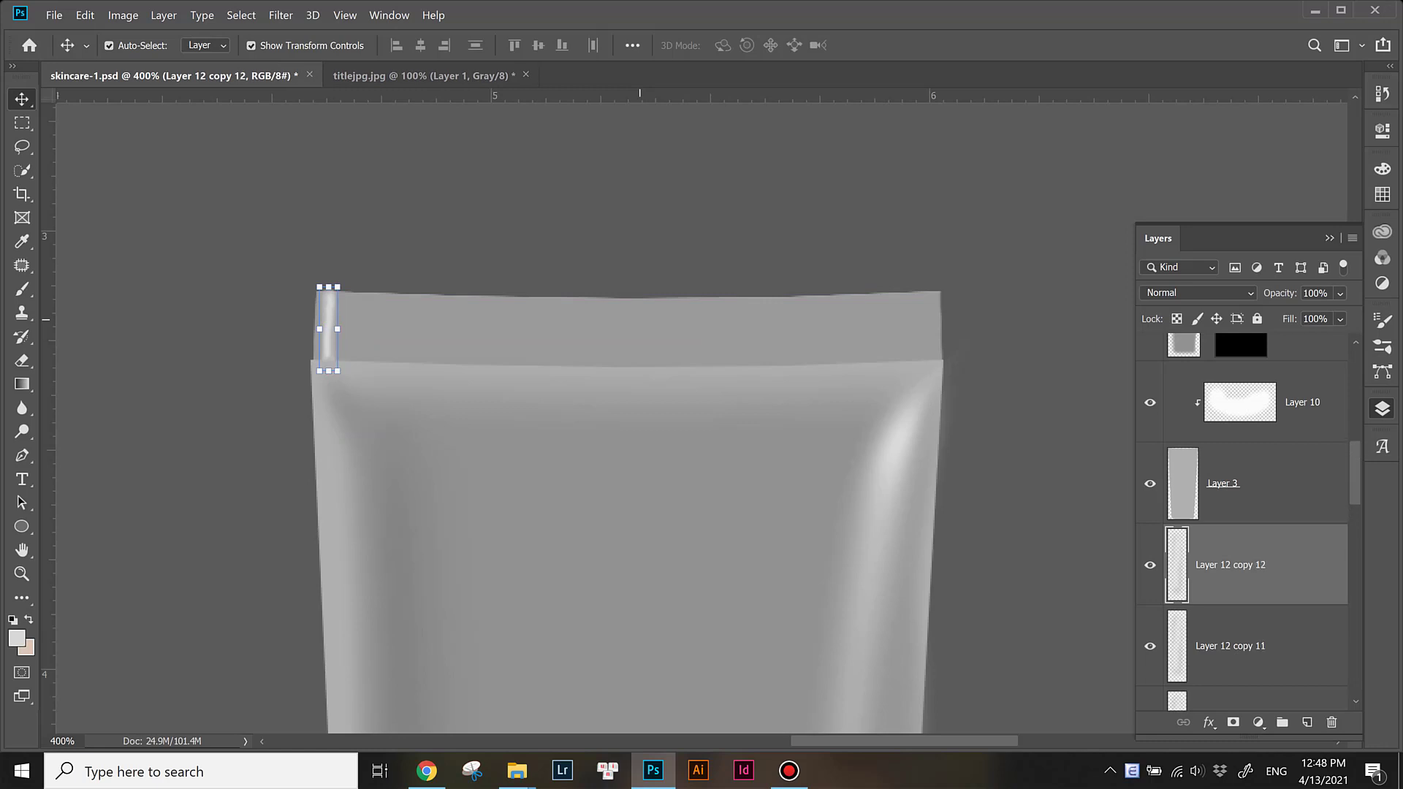
key("Delete")
key("Delete")
key("Delete")
key("Delete")
key("Delete")
key("Delete")
key("Delete")
key("Delete")
key("Delete")
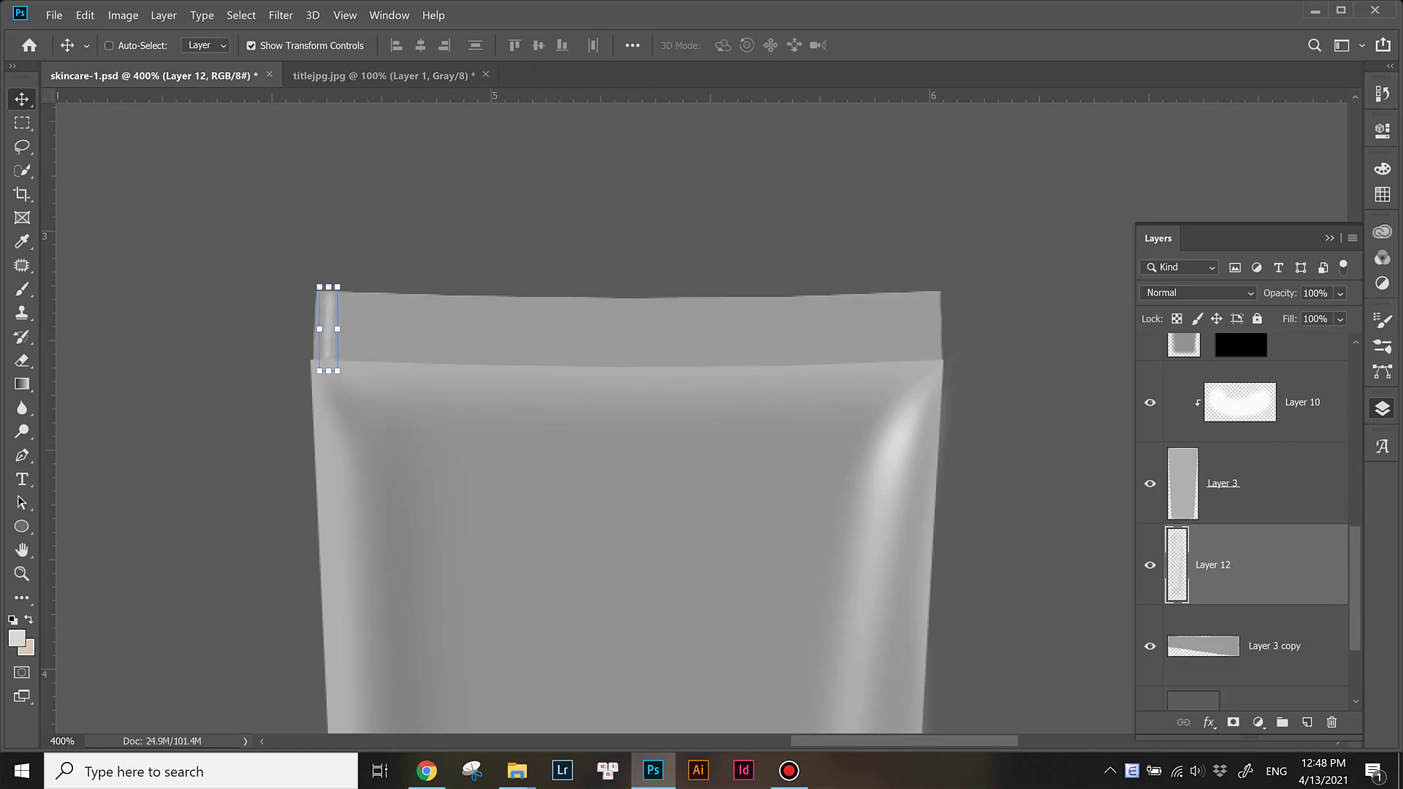
key("ctrl+alt+g")
key("ctrl+z")
key("ctrl+z")
key("ctrl+z")
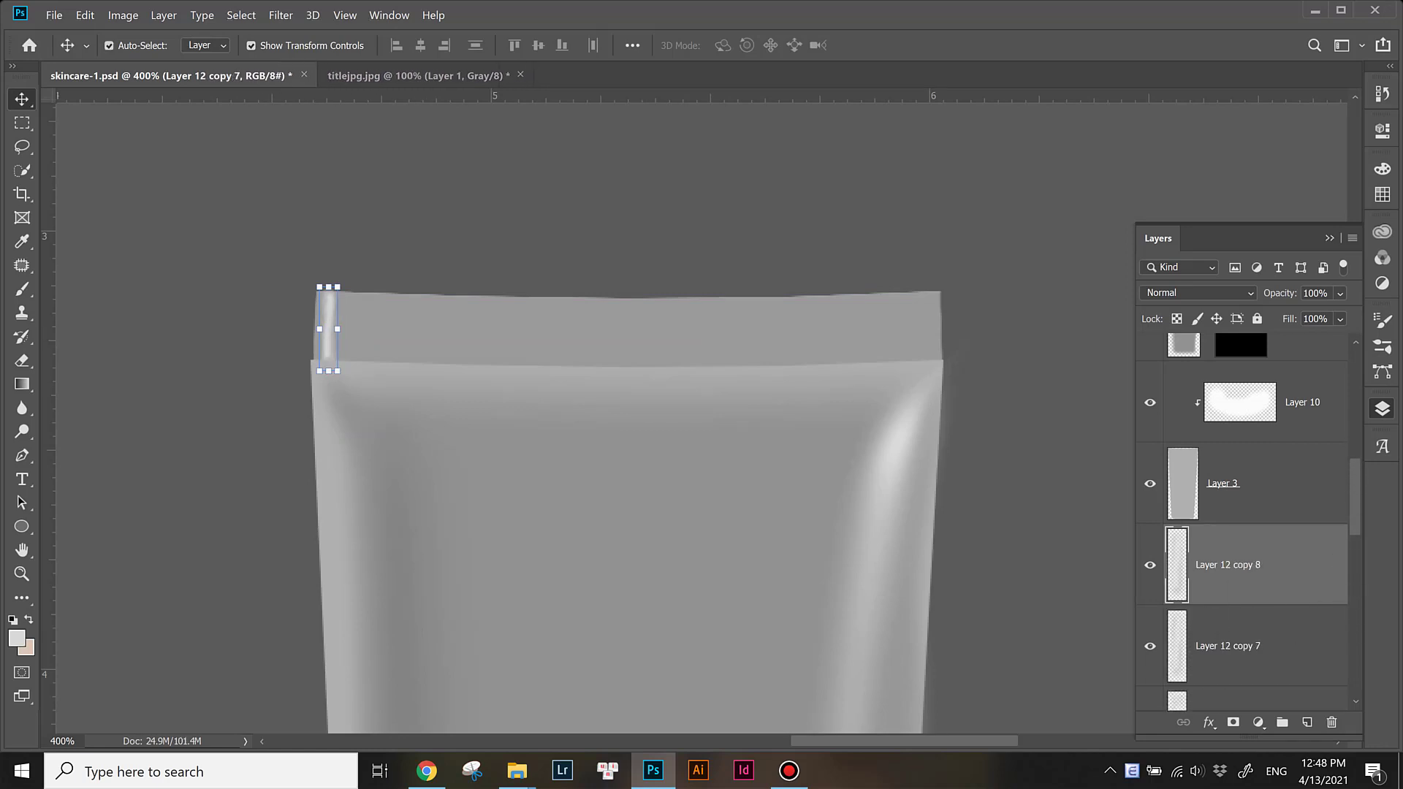
key("ctrl+z")
key("ctrl+z")
key("ctrl+z")
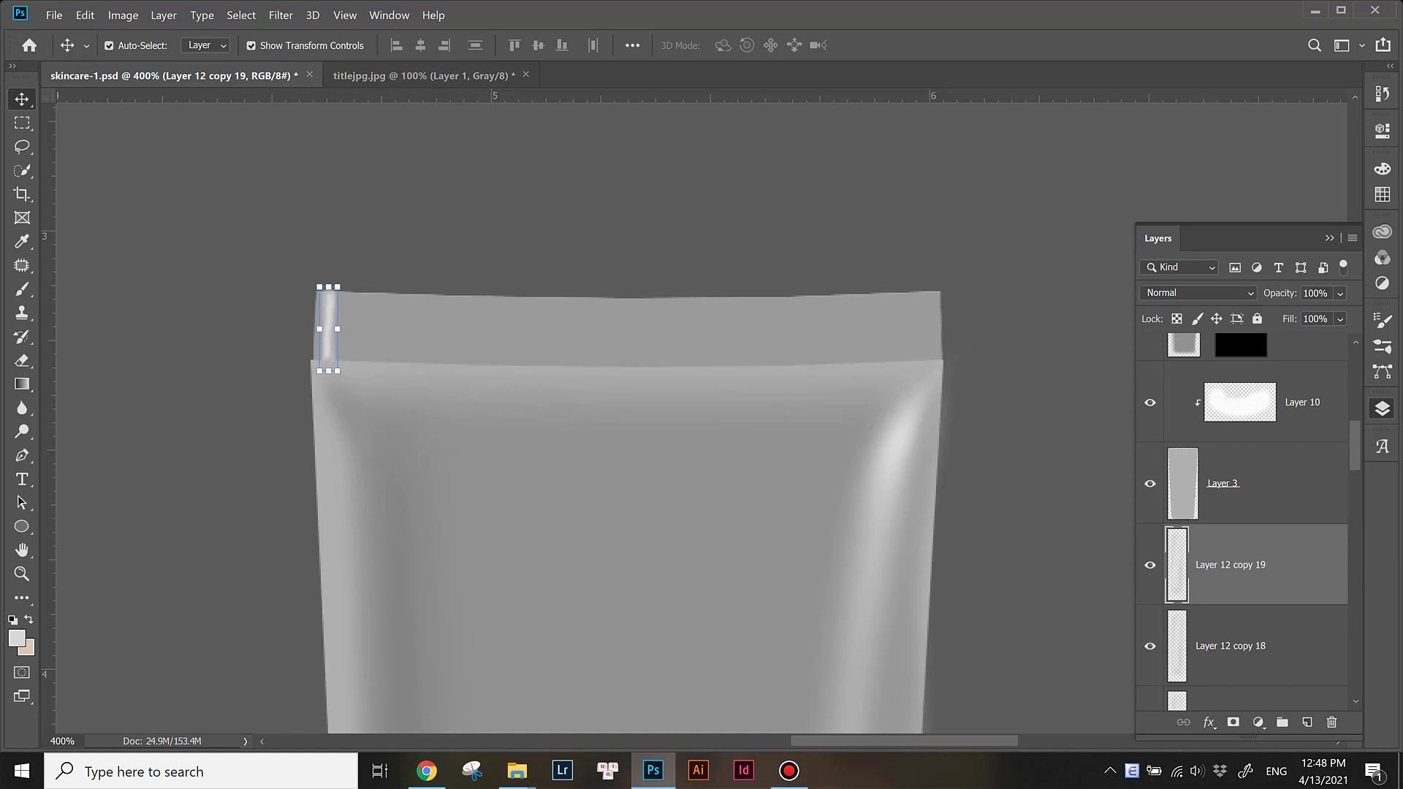
key("ctrl+minus")
scroll(1242, 522, "down", 5)
scroll(1242, 522, "down", 6)
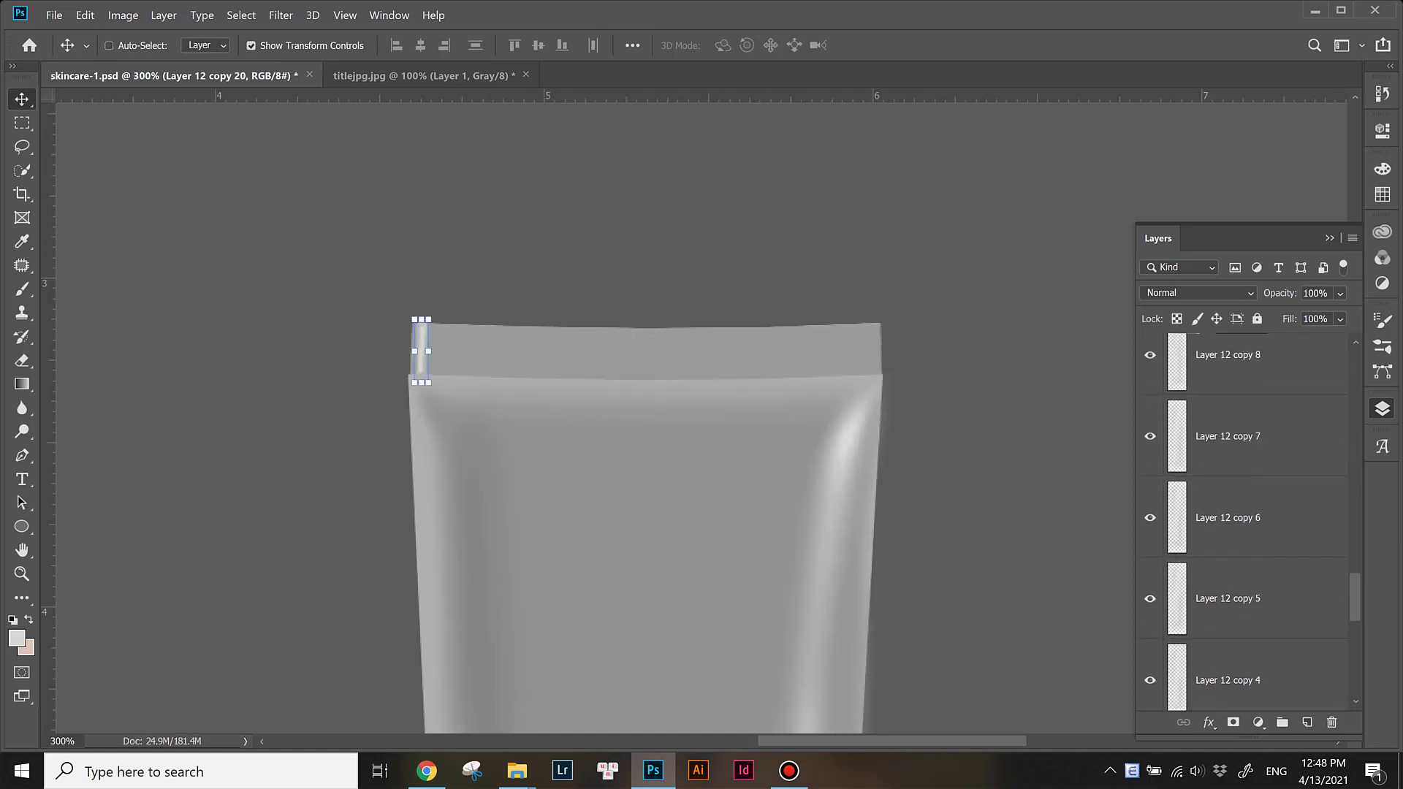
scroll(1242, 522, "down", 5)
key("ctrl+z")
scroll(1242, 522, "up", 15)
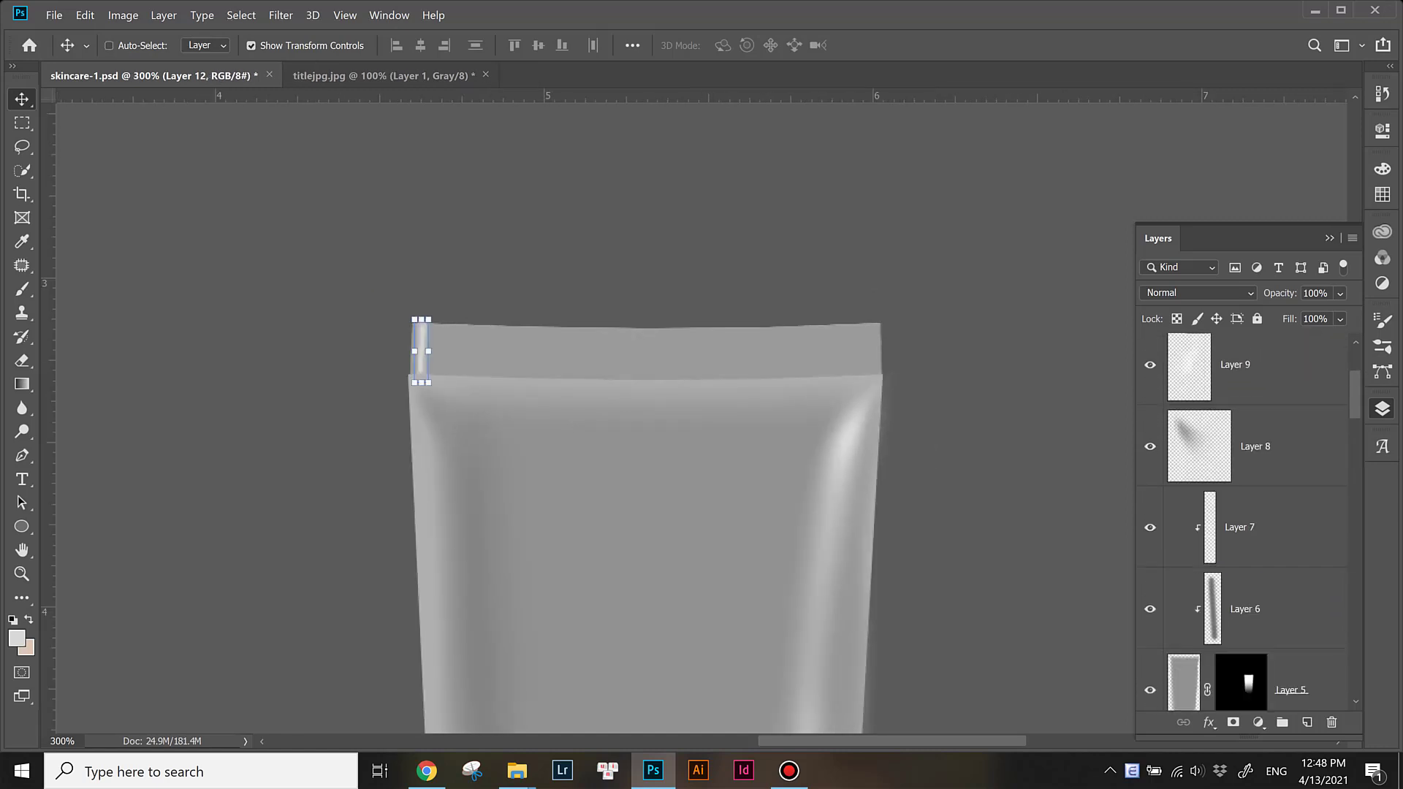
Step: Move the top stripe copy to the seal's right edge and try distributing the copies, then undo
left_click_drag(422, 364, 868, 364)
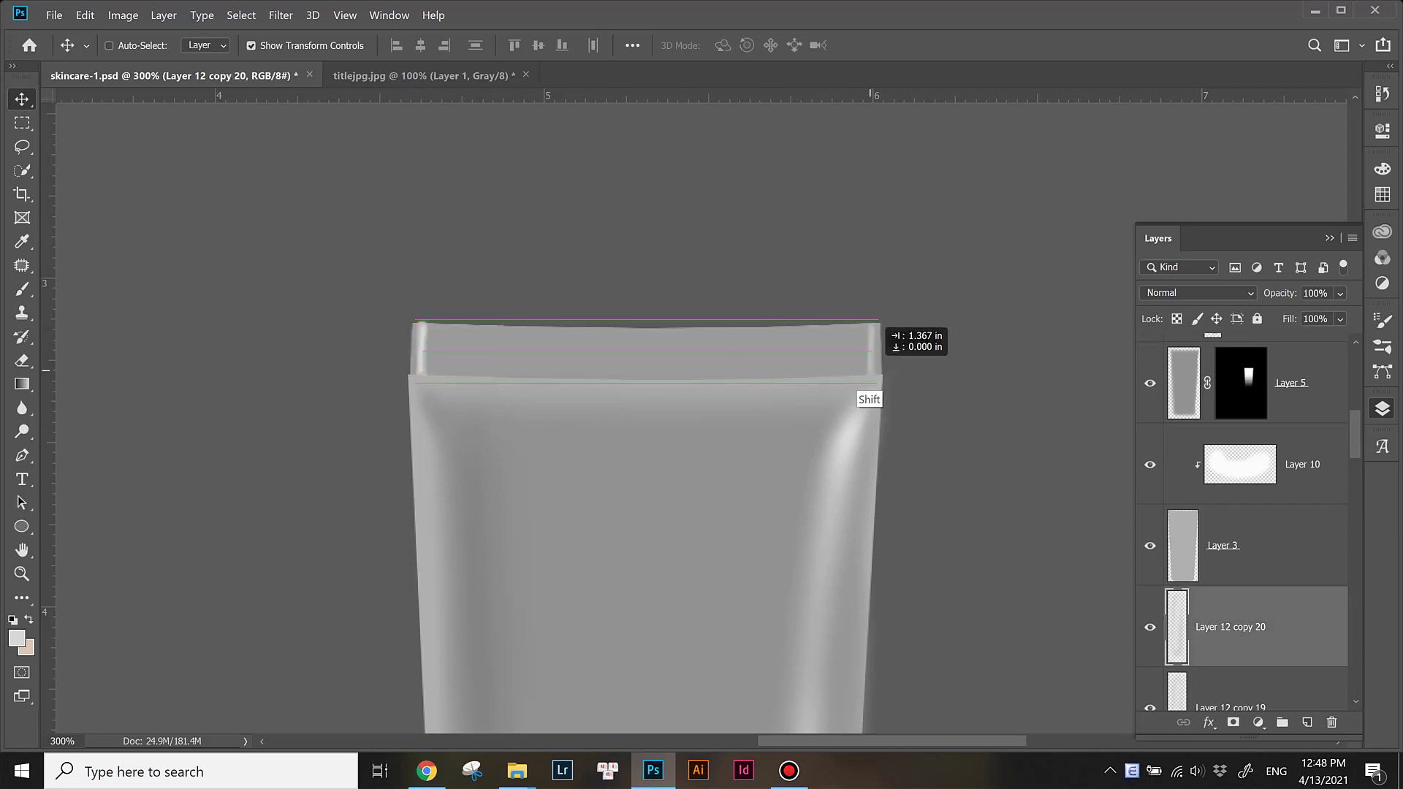
scroll(1242, 522, "down", 5)
scroll(1242, 522, "down", 5)
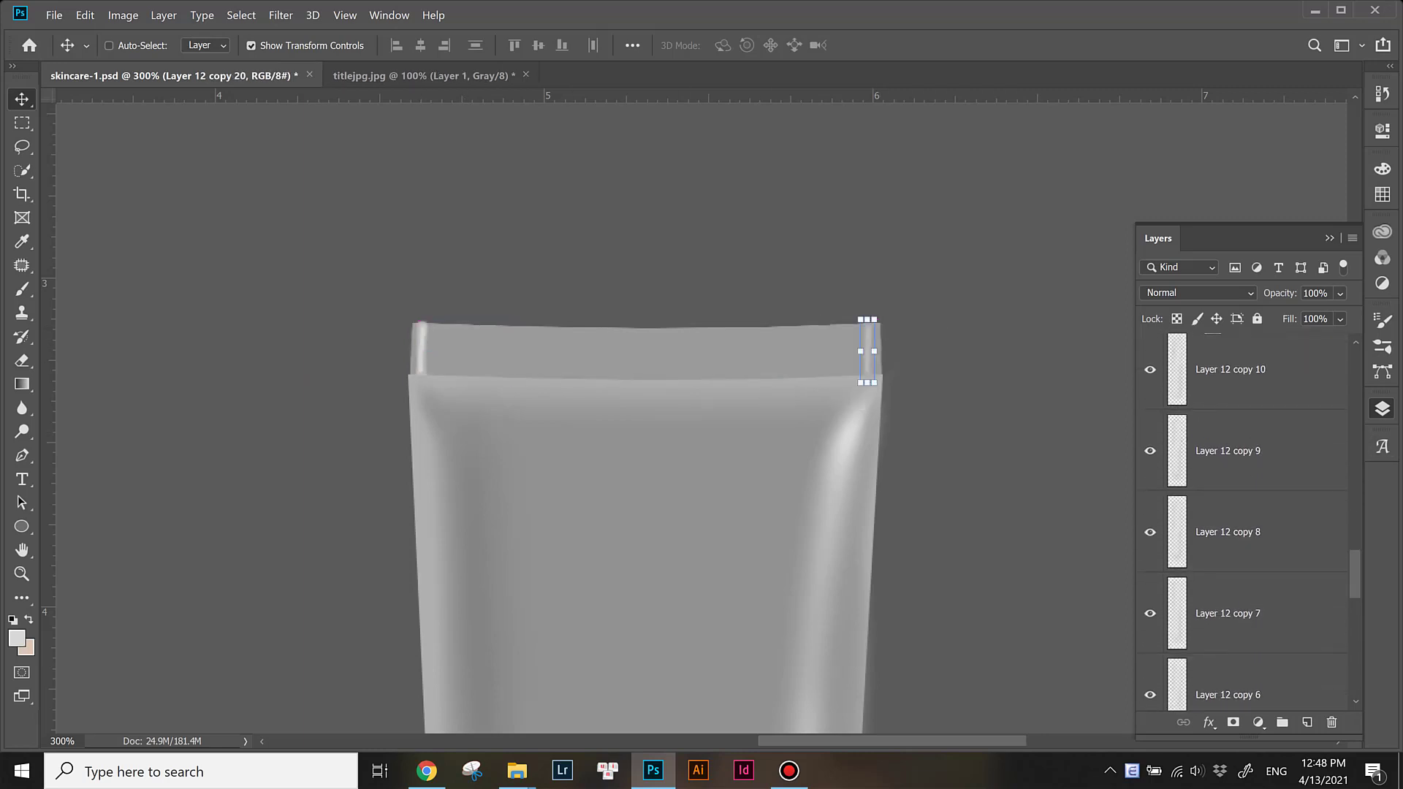
scroll(1242, 522, "down", 5)
scroll(1242, 523, "down", 5)
left_click(1212, 513, "shift")
left_click(632, 46)
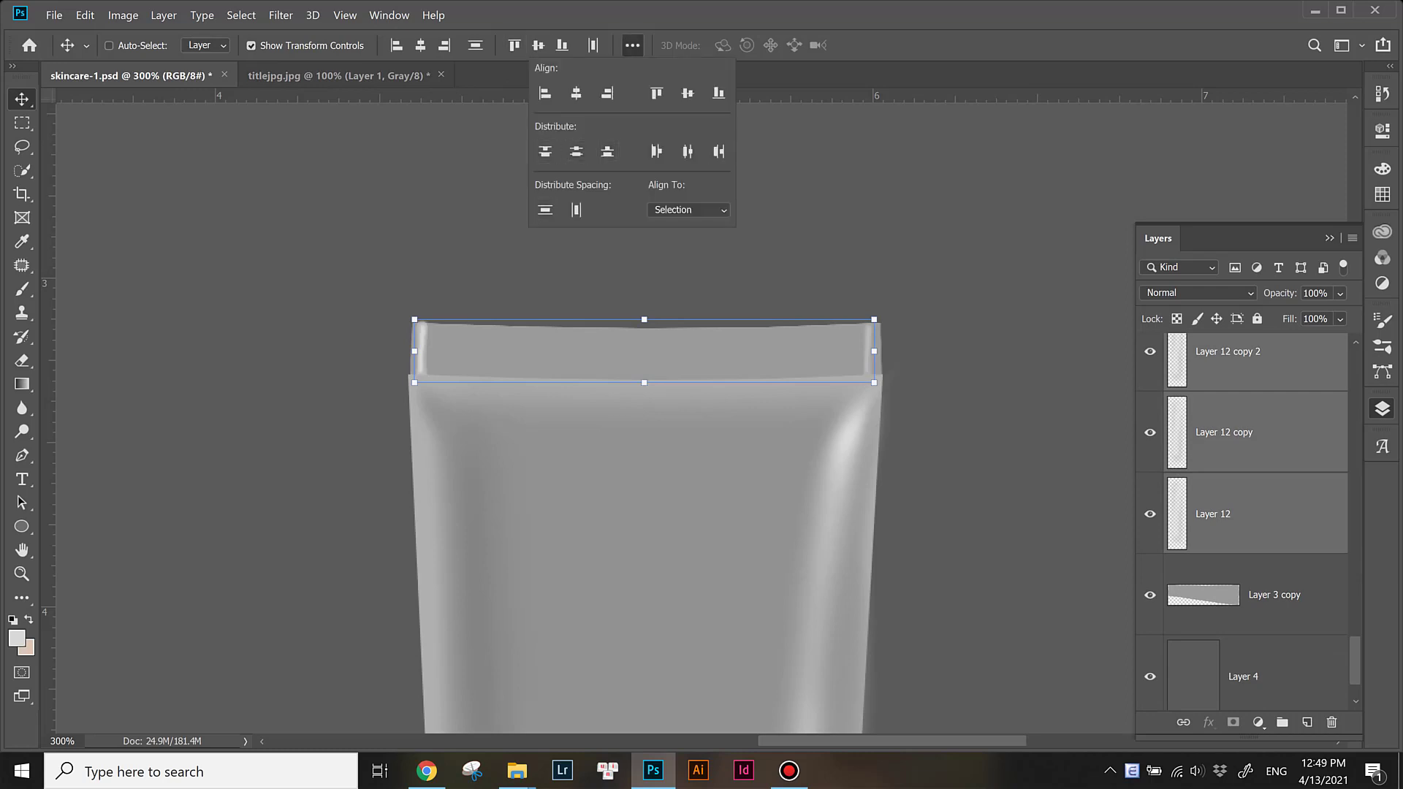
left_click(656, 152)
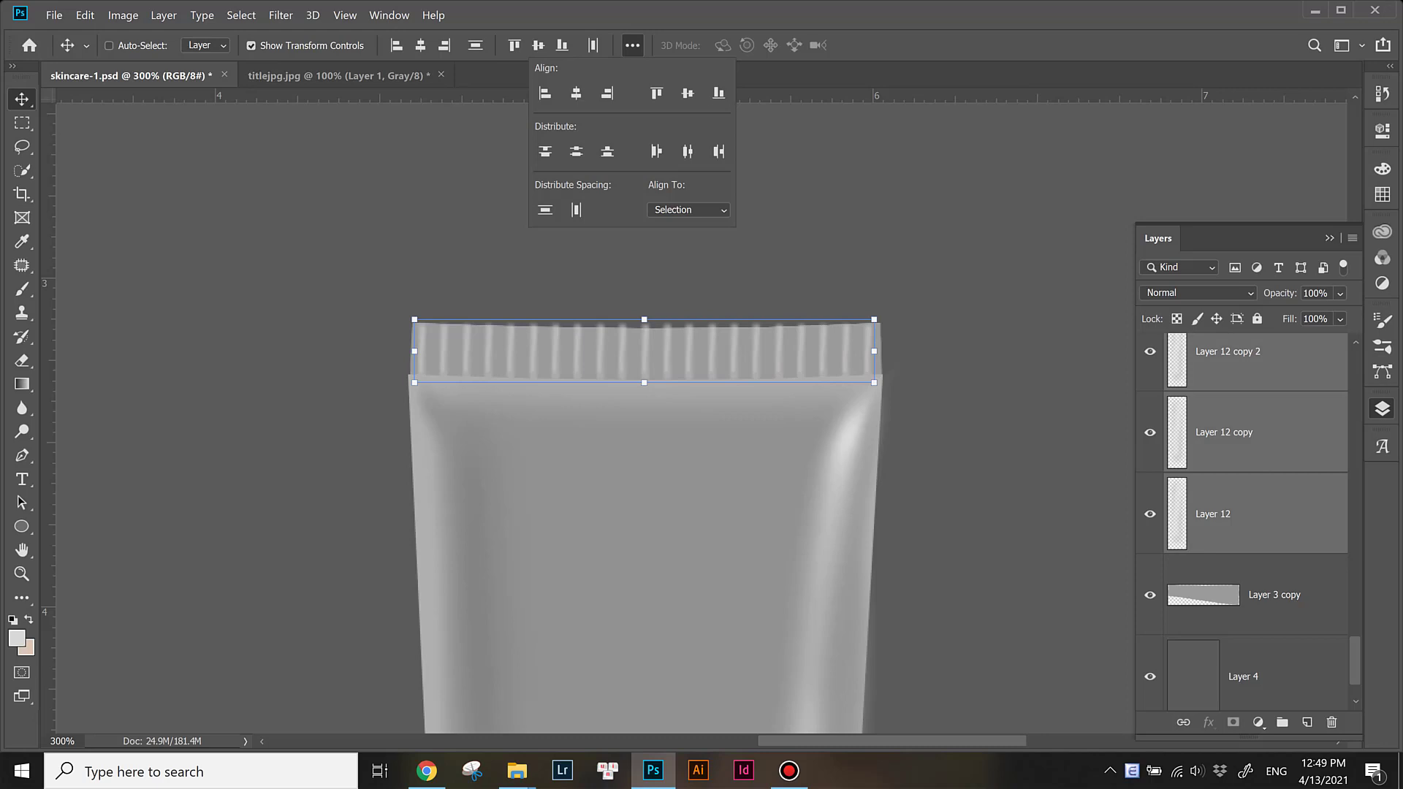
key("ctrl+z")
key("ctrl+z")
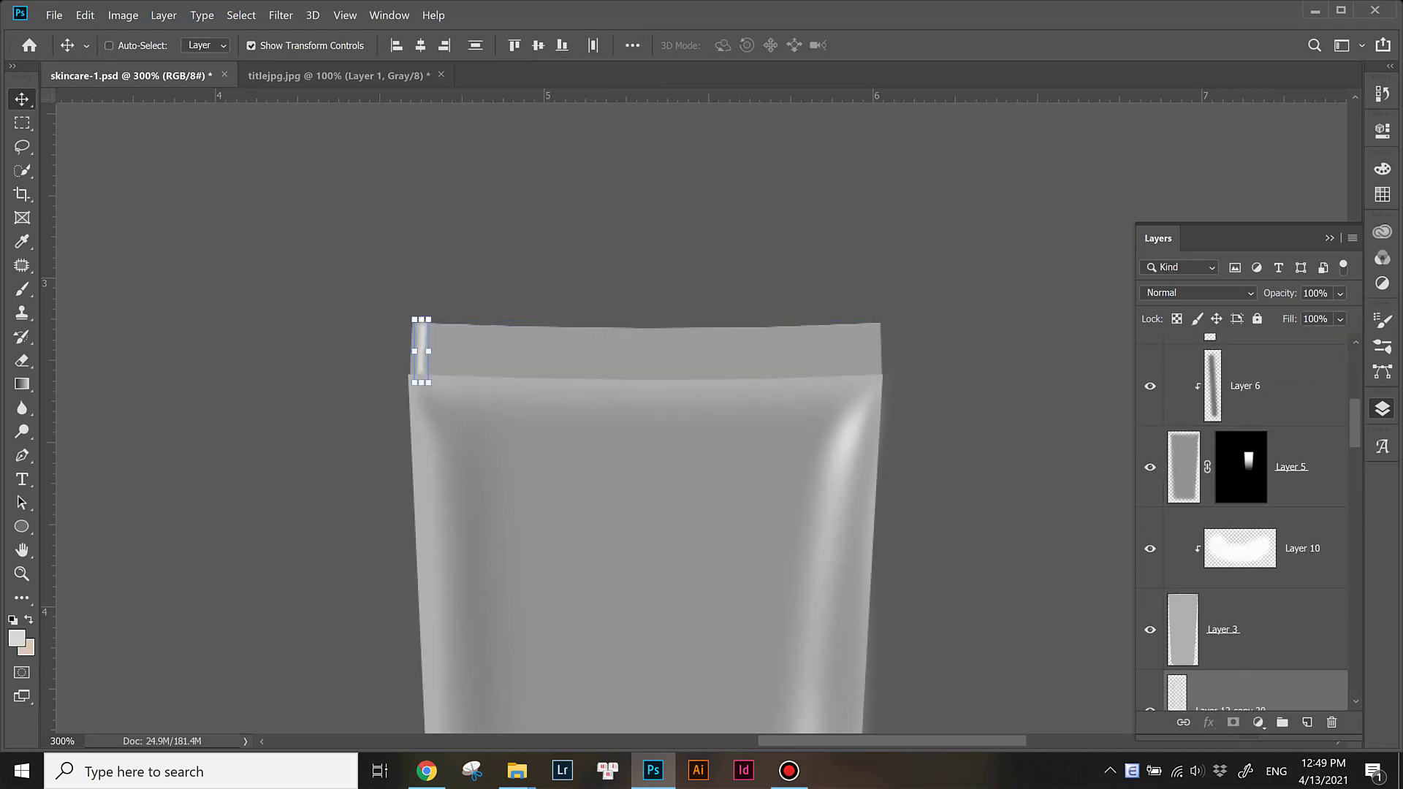
Step: Place a stripe copy at the seal's right edge and distribute all stripe copies horizontally
left_click(421, 351, "ctrl")
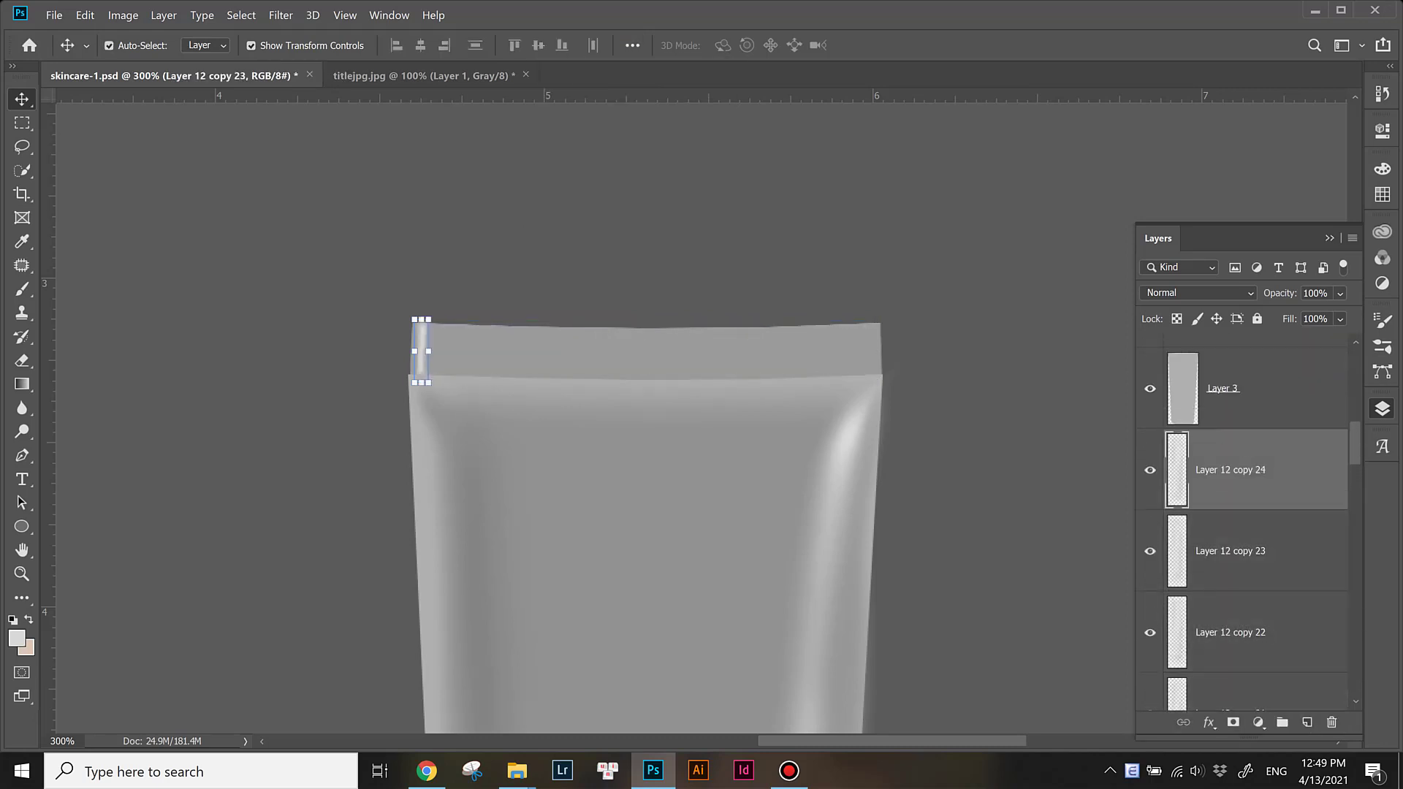
left_click_drag(421, 351, 870, 351)
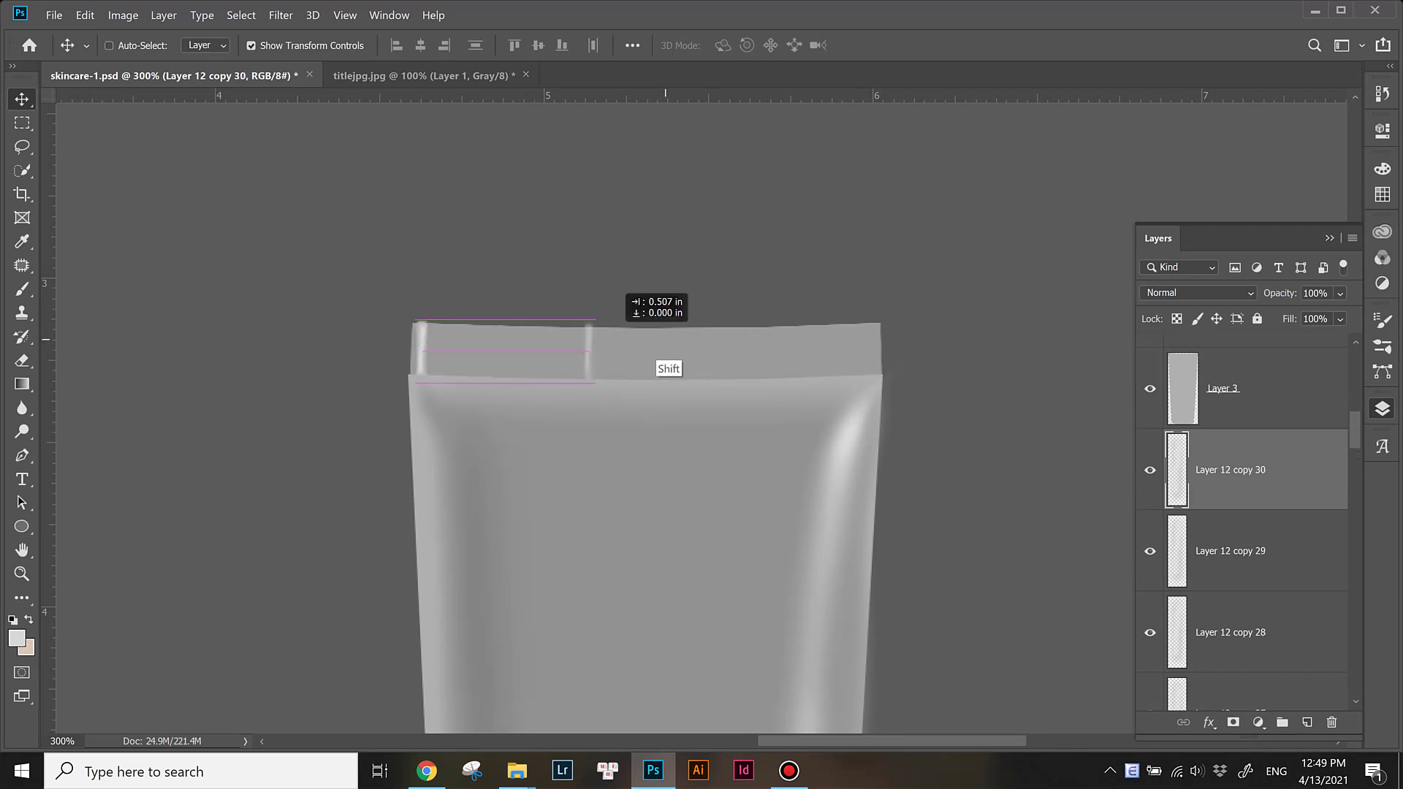
scroll(1242, 511, "down", 10)
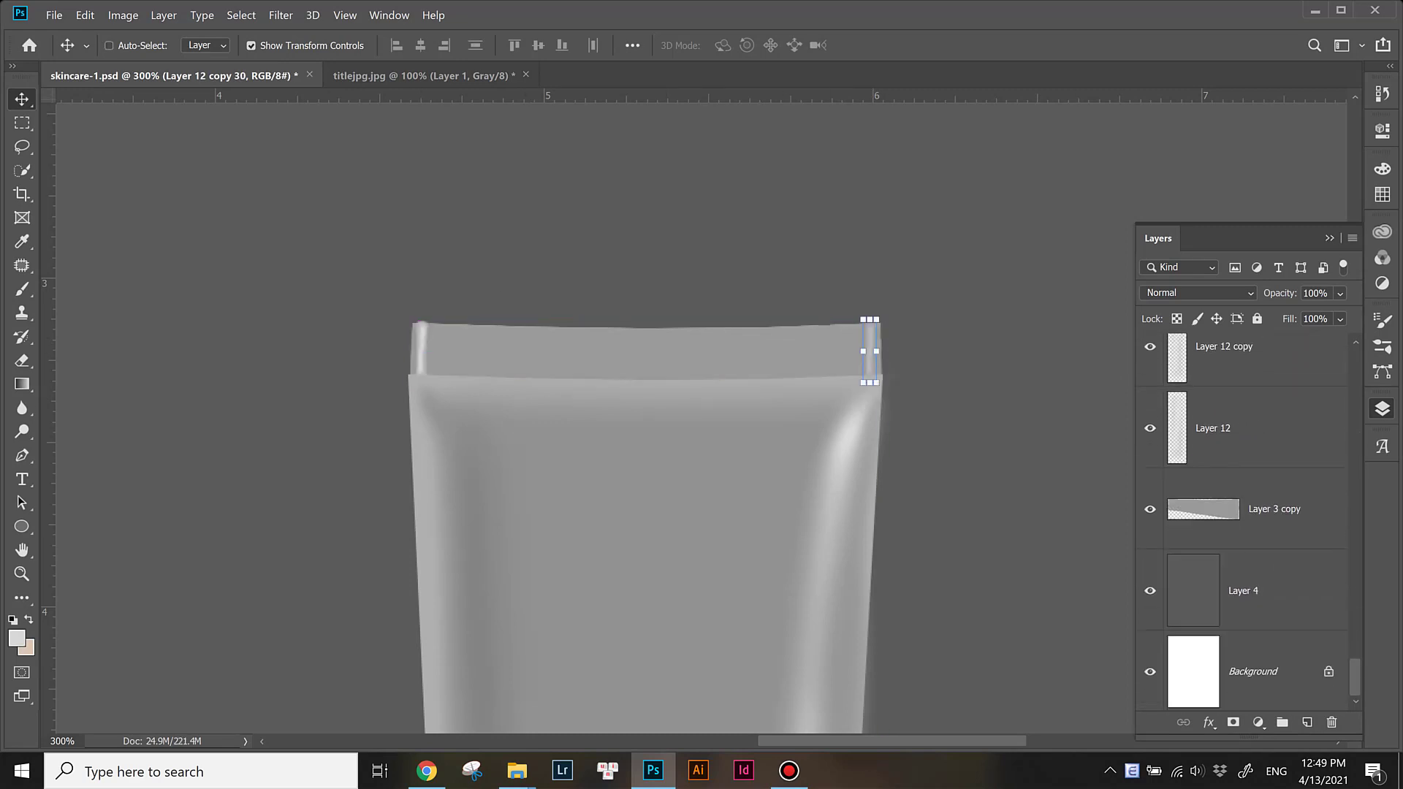
left_click(1213, 428, "shift")
left_click(632, 45)
left_click(656, 152)
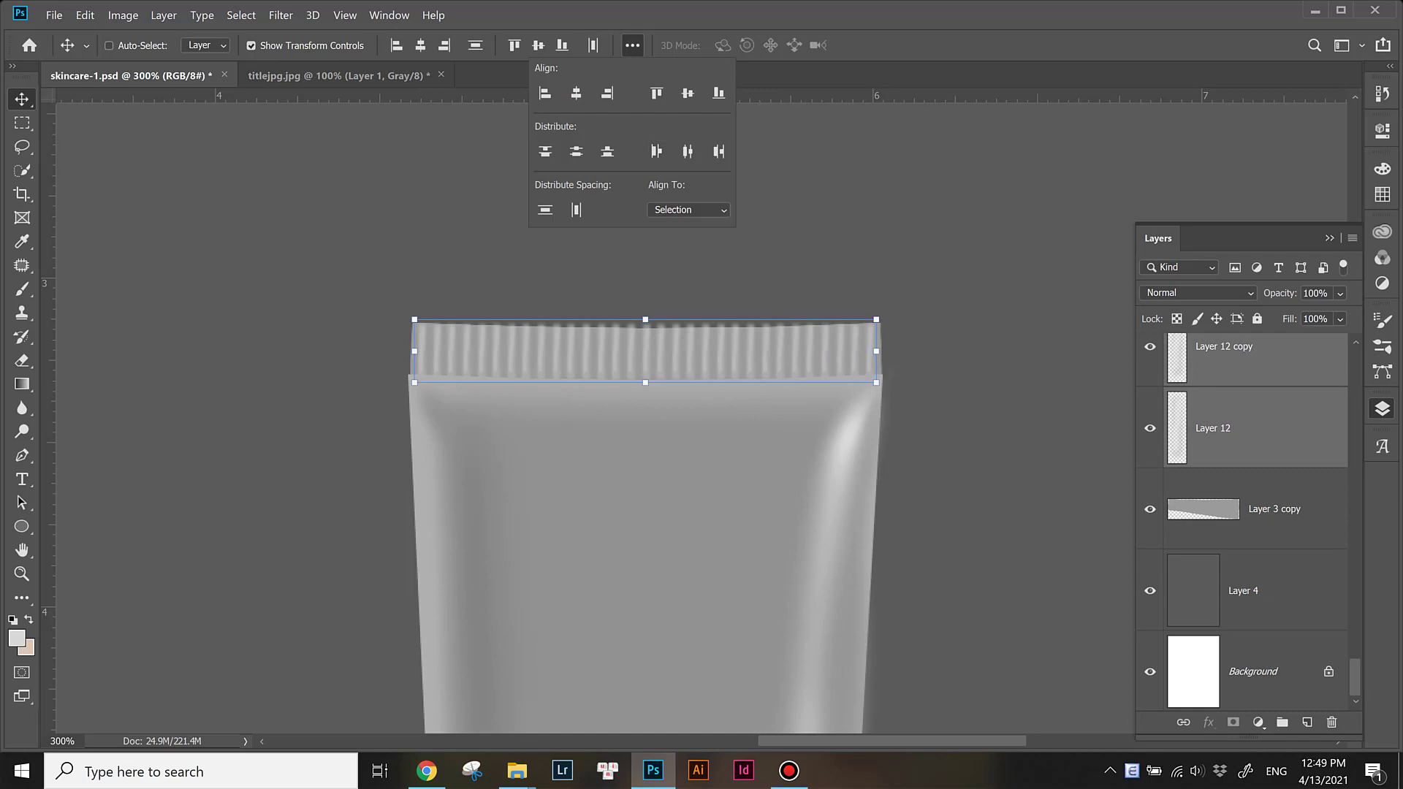
scroll(1242, 512, "up", 2)
Step: Add two more stripe copies, merge them into one ridges layer, and clip it to the seal
left_click(1227, 577)
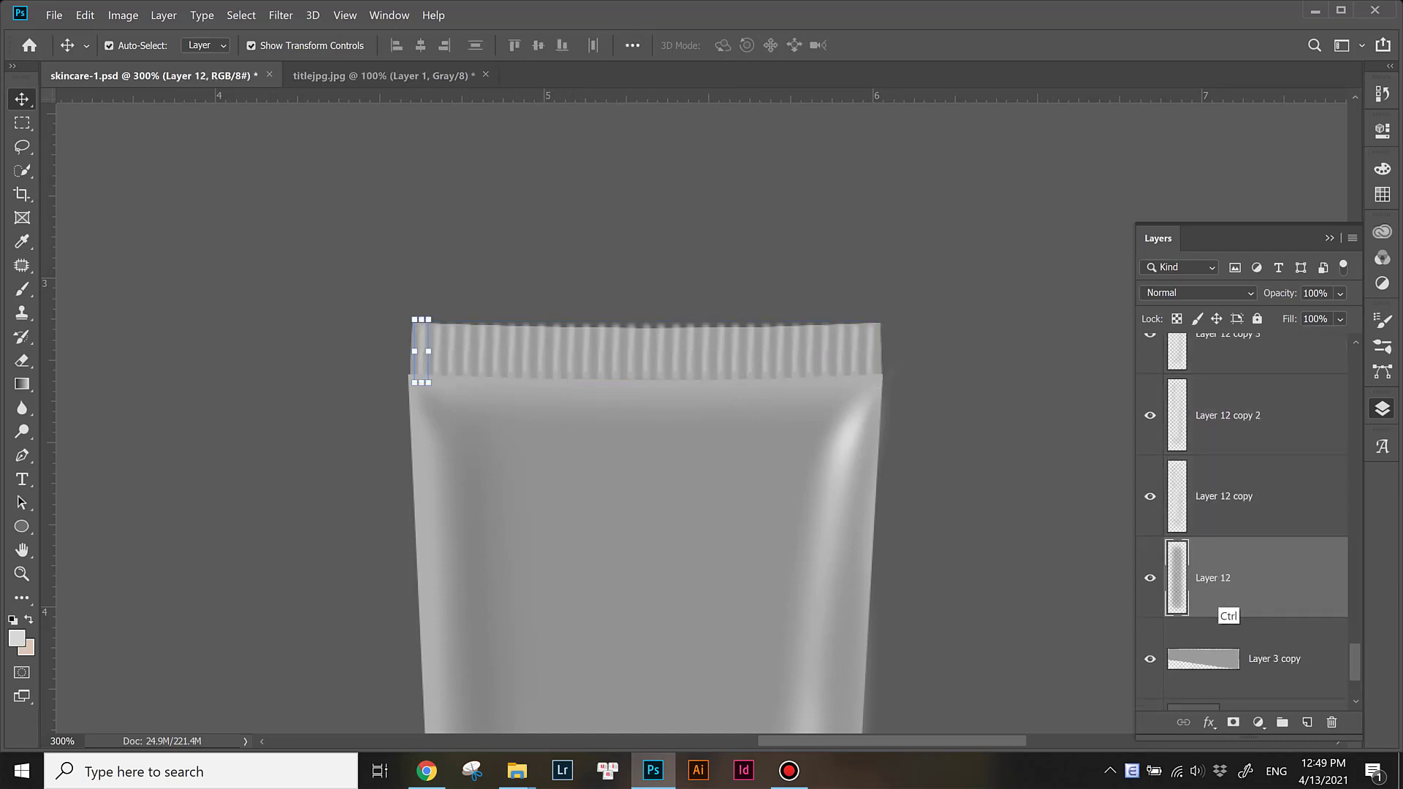
key("ctrl+j")
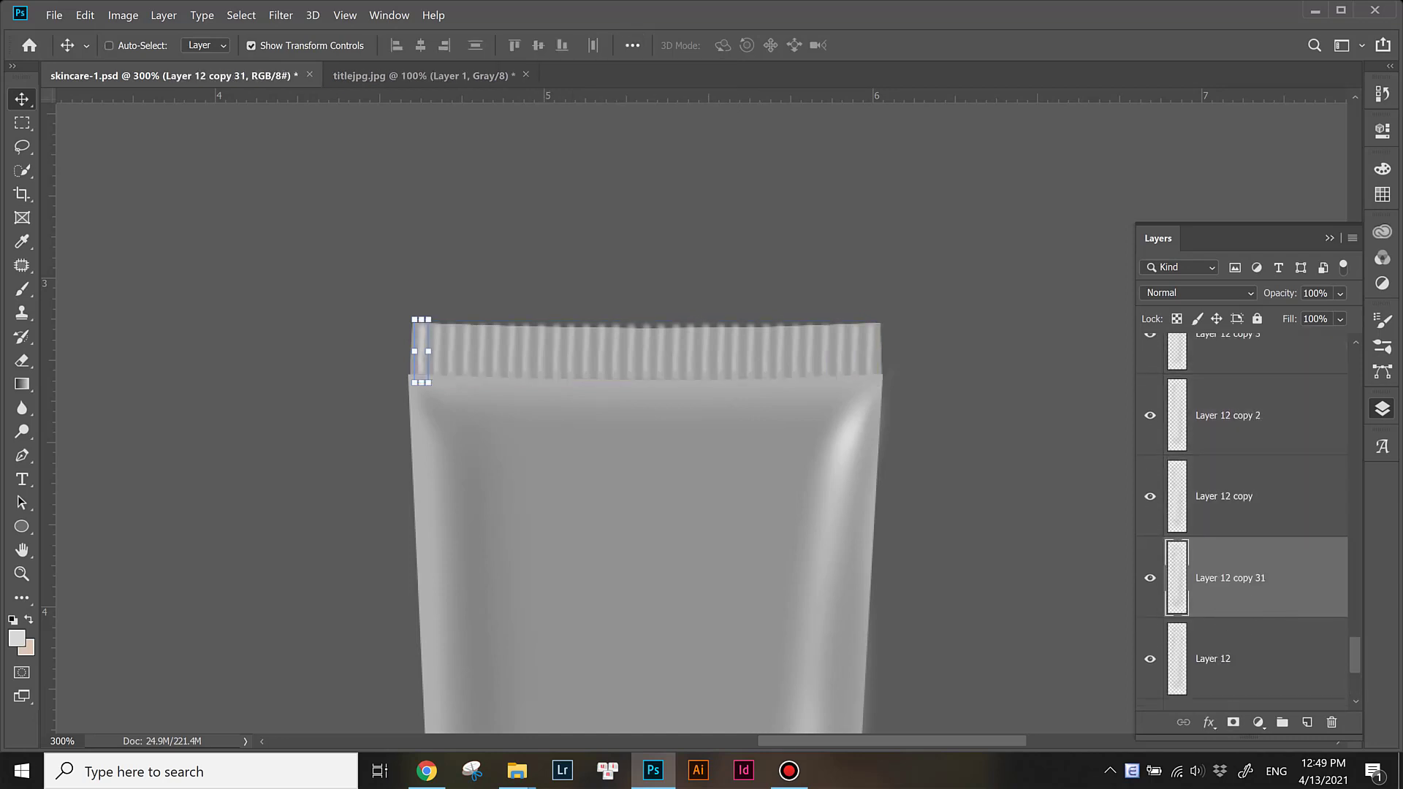
key("ctrl+j")
key("ctrl+j")
key("ctrl+j")
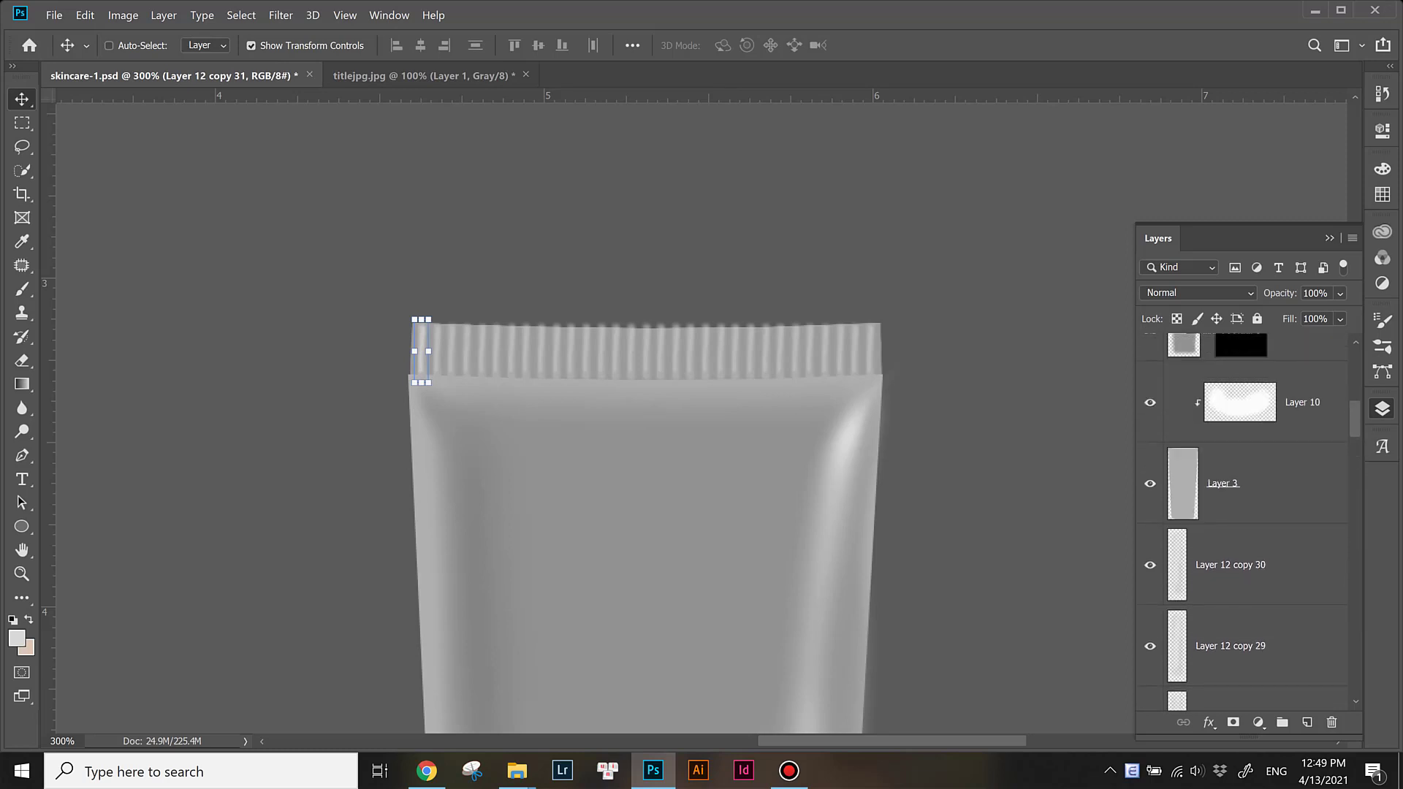
key("ctrl+e")
key("ctrl+bracketleft")
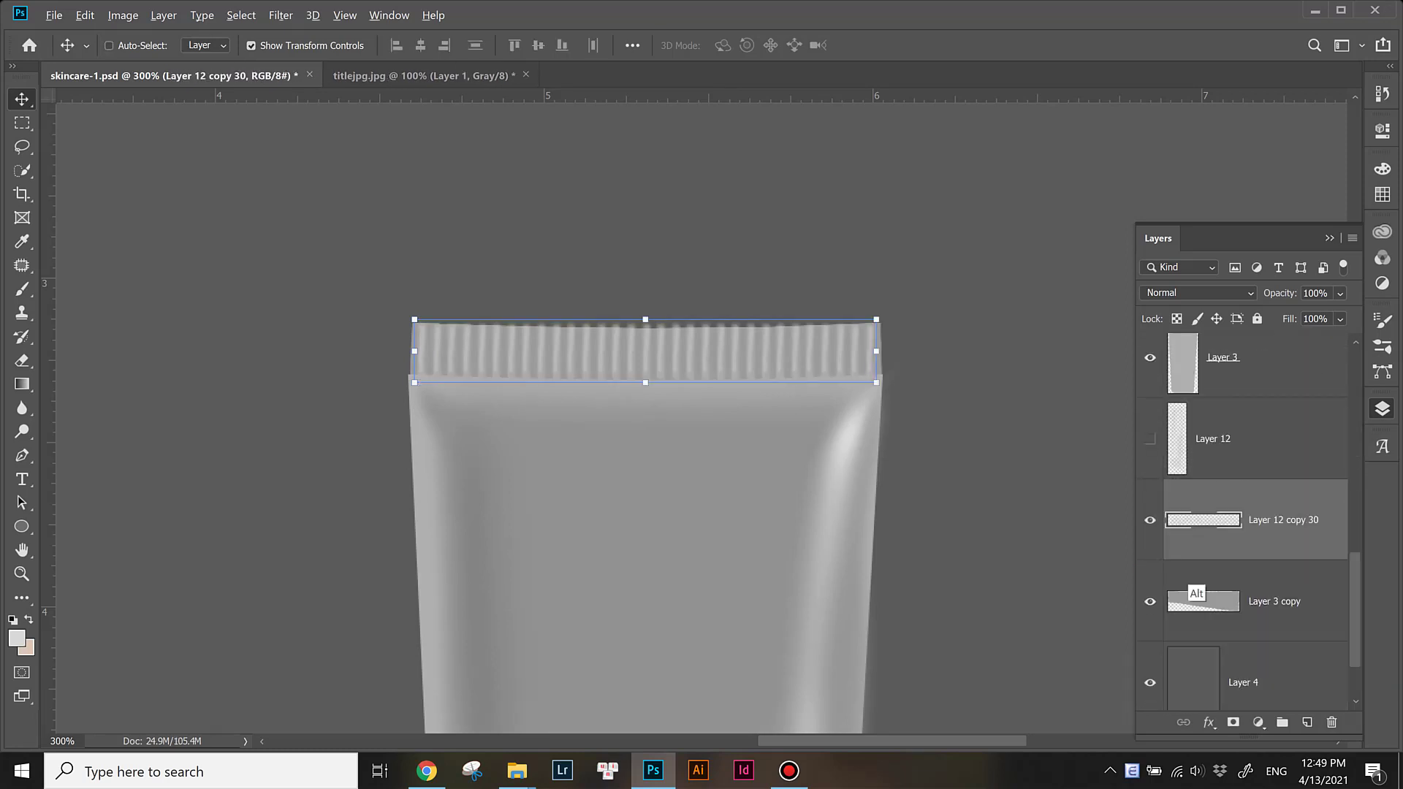
key("ctrl+alt+g")
Step: Add a new empty Layer 13 above the ridges, clipped to the seal
key("alt+bracketleft")
key("alt+bracketright")
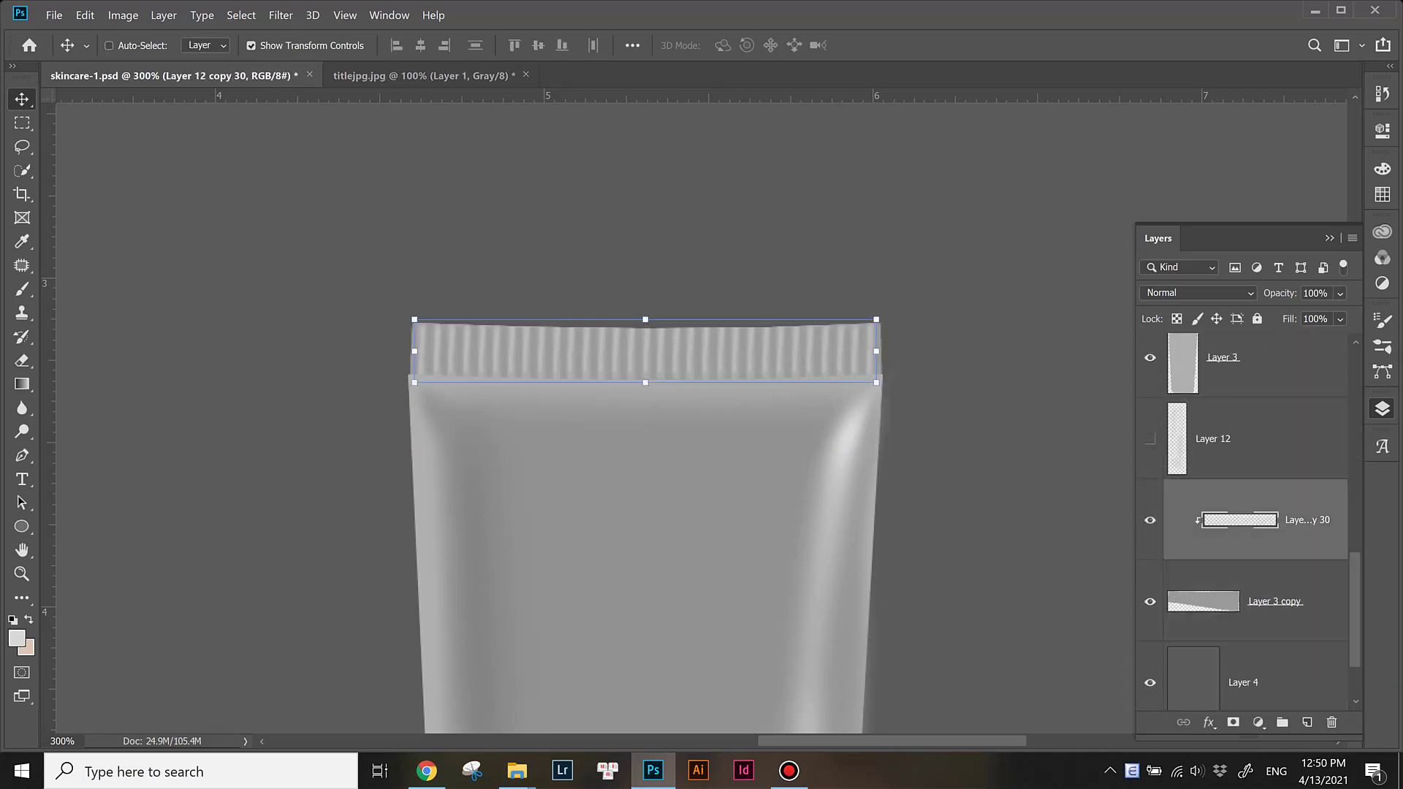
key("ctrl+shift+alt+n")
key("ctrl+alt+g")
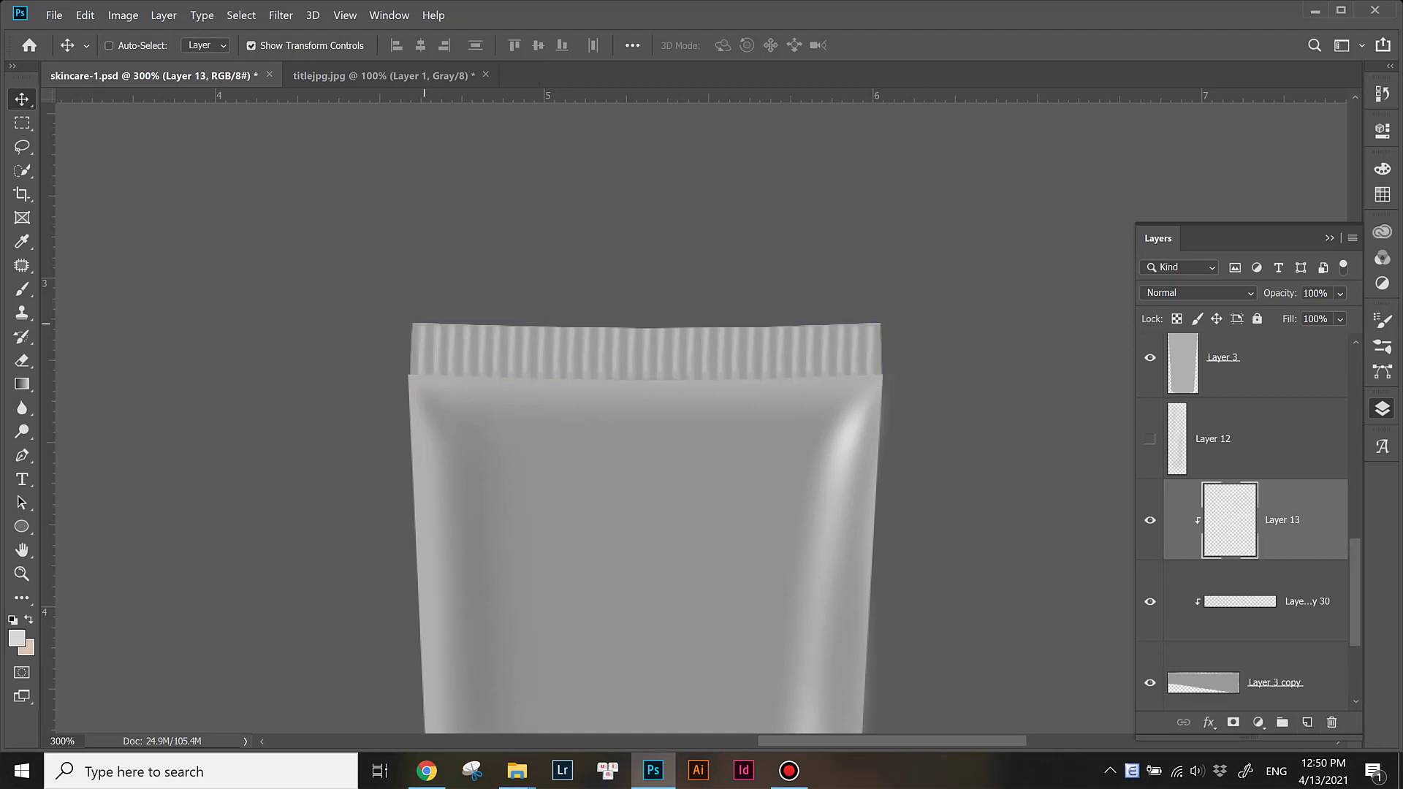
Step: Sample a grey from the canvas as the foreground colour
key("i")
left_click(407, 329)
key("b")
left_click(16, 638)
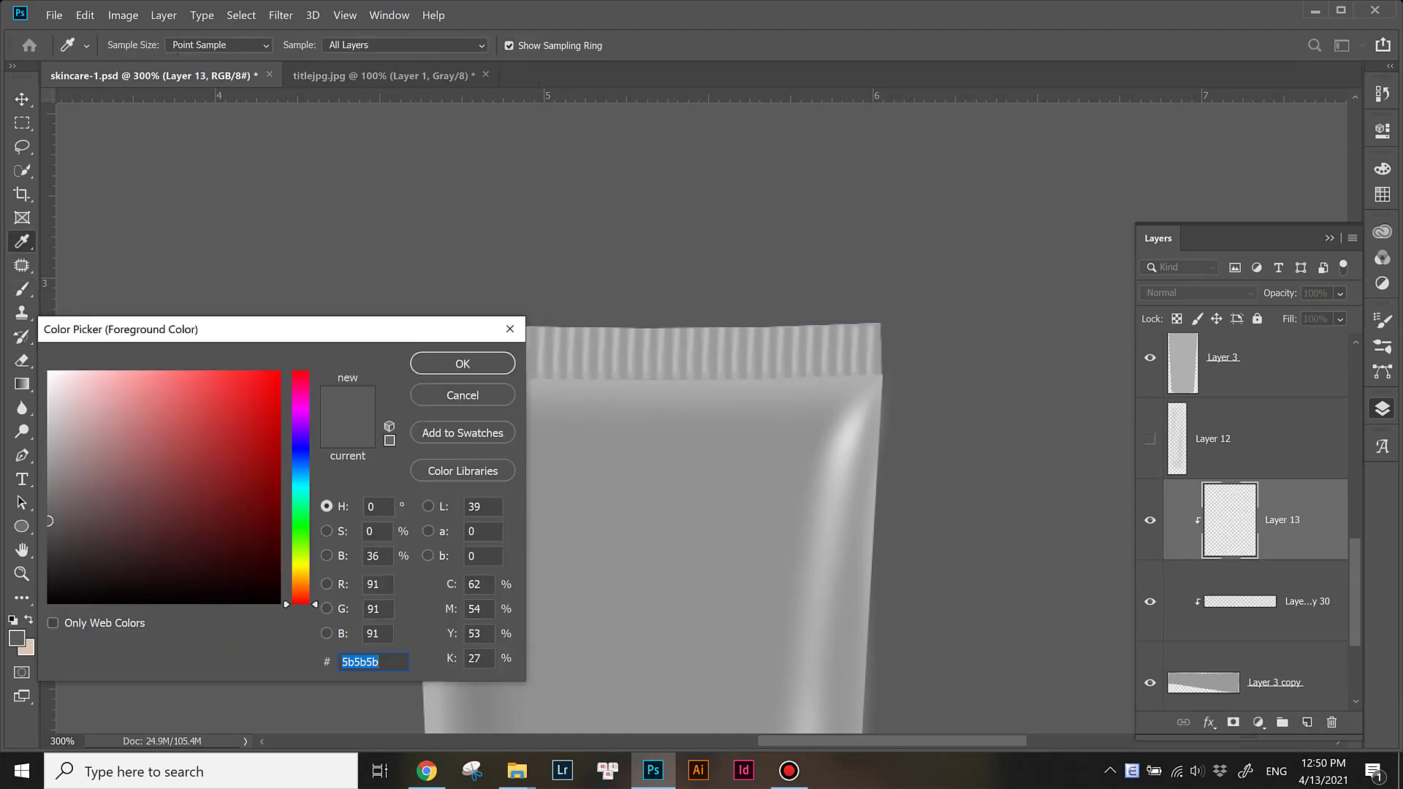
key("Return")
Step: Paint dark shading across the top seal with a 127 px brush
key("b")
left_click(136, 45)
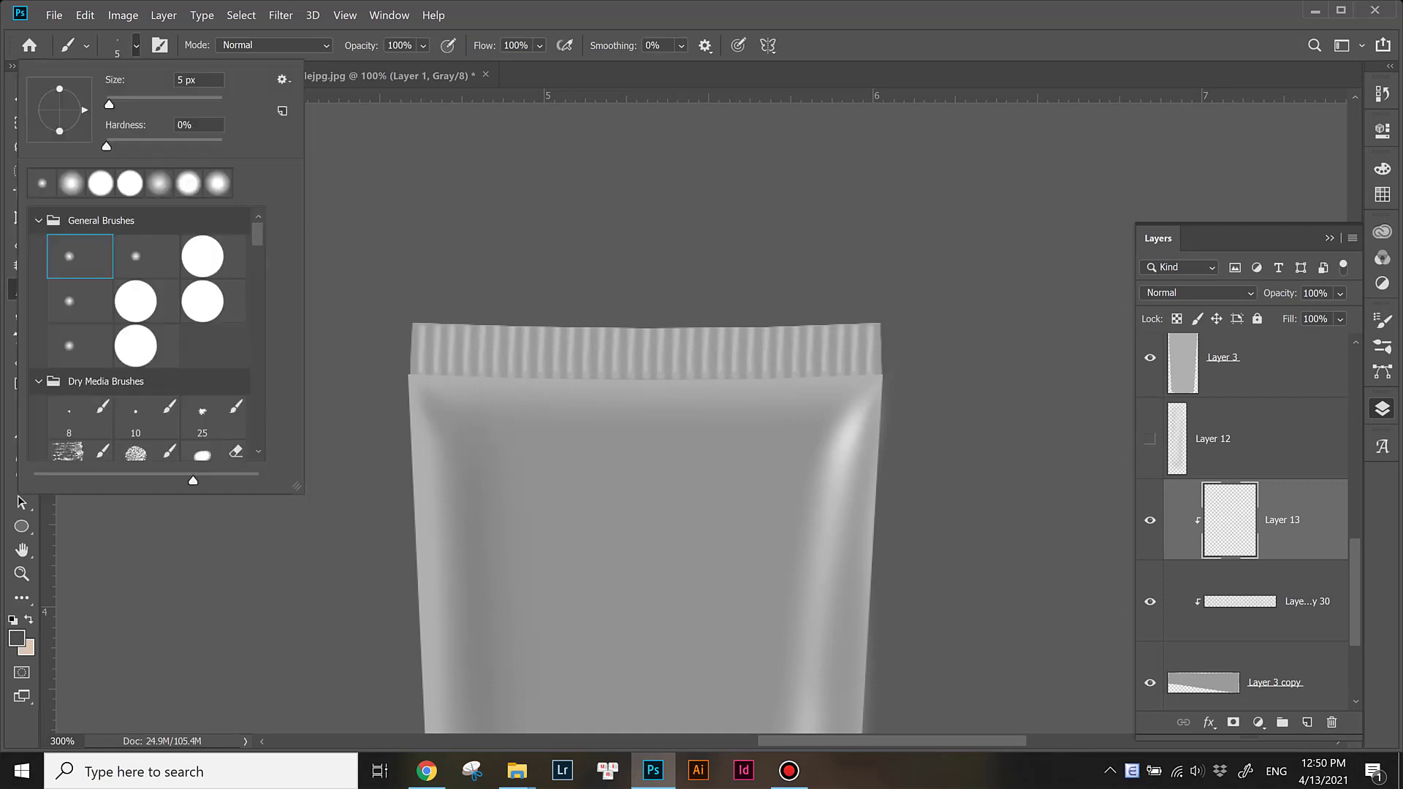
type("127")
key("Return")
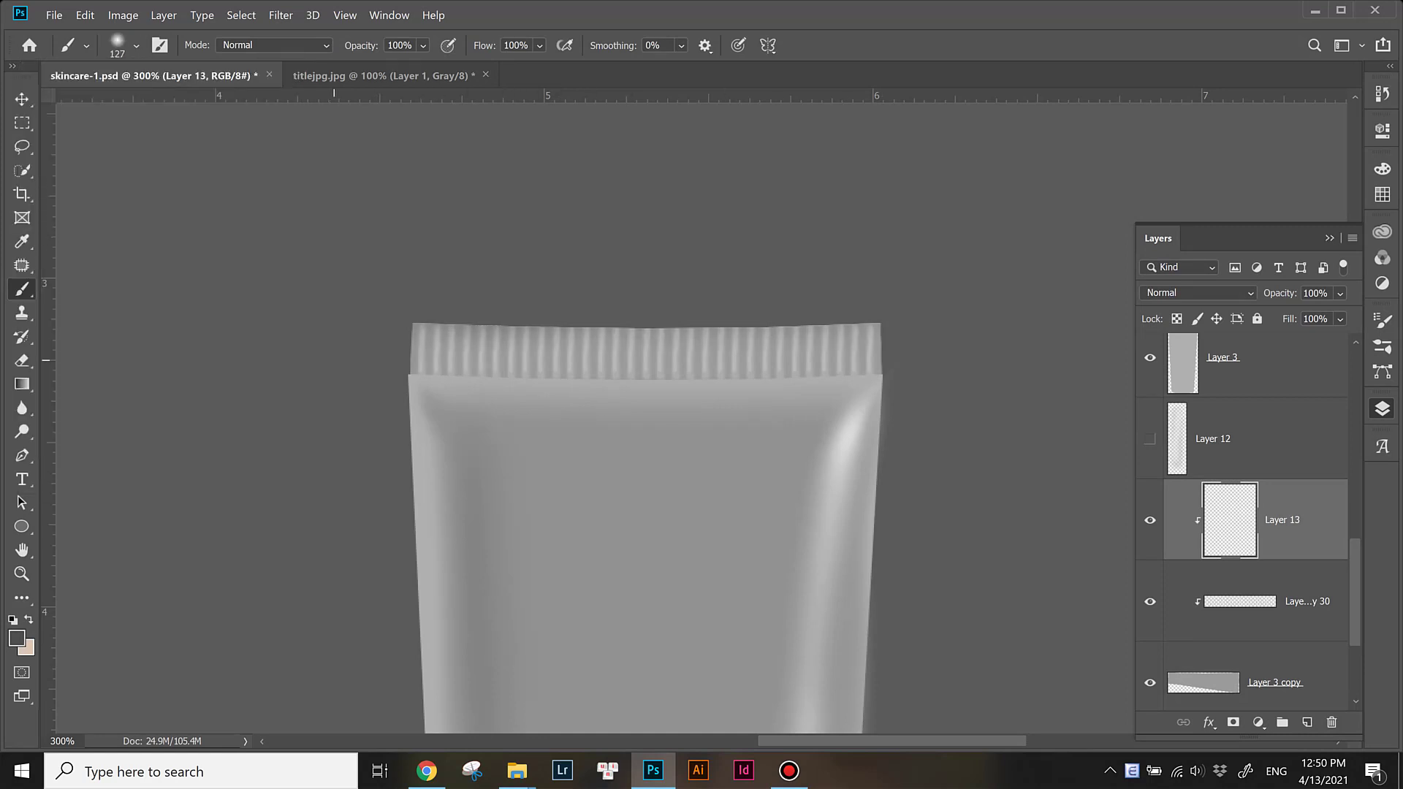
left_click_drag(333, 360, 934, 382)
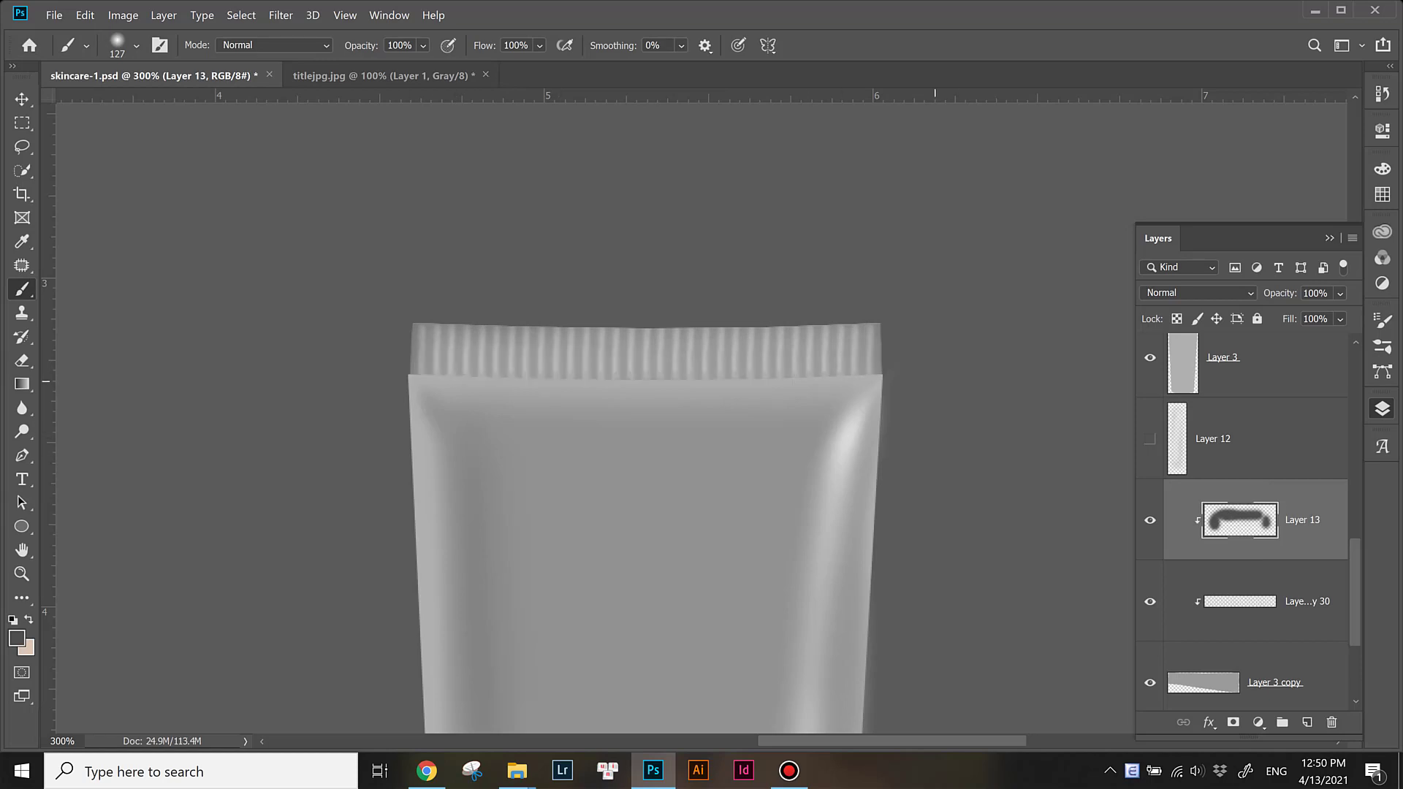
key("ctrl+minus")
key("ctrl+minus")
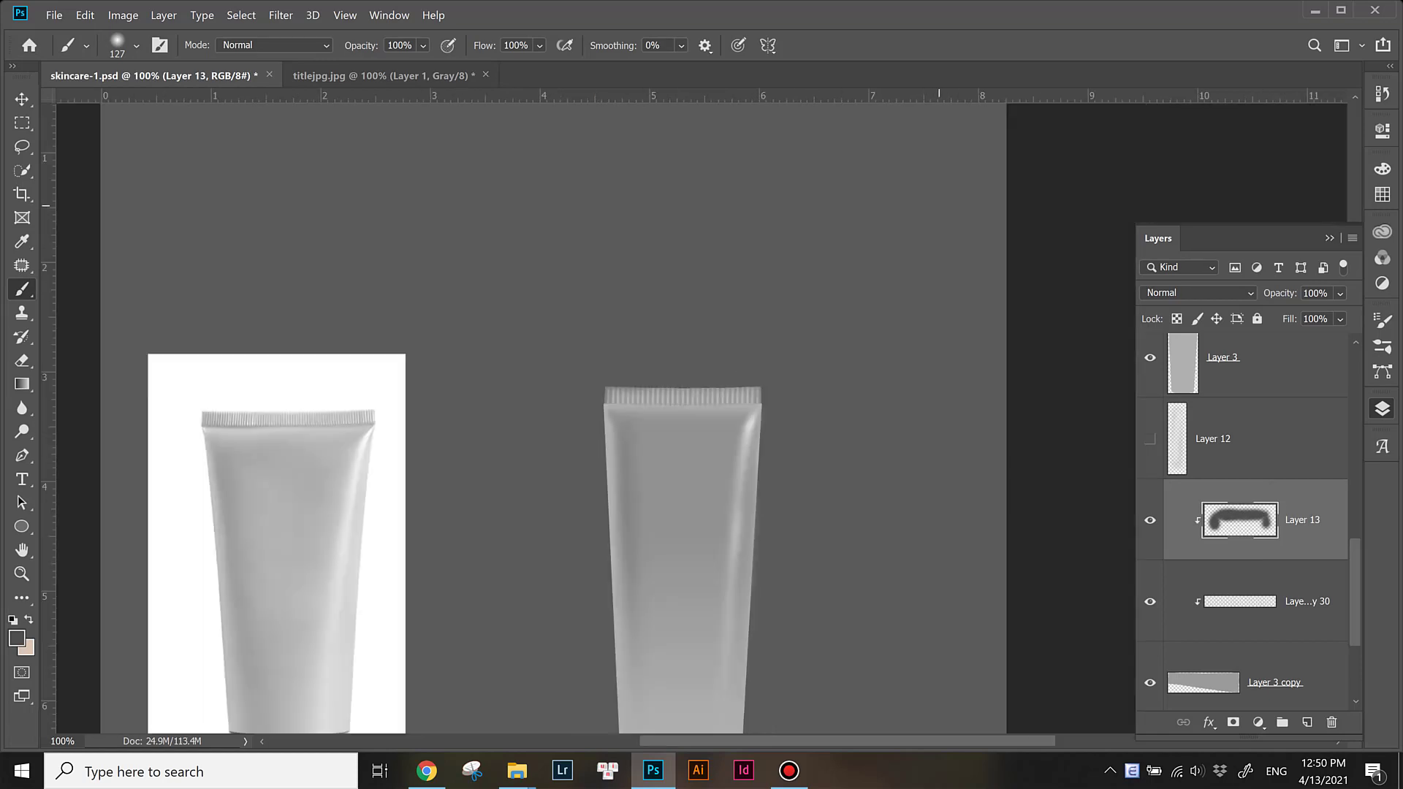
Step: Sample a light grey from the tube as the brush colour
key("ctrl+plus")
scroll(372, 394, "left", 5)
key("i")
left_click(372, 395)
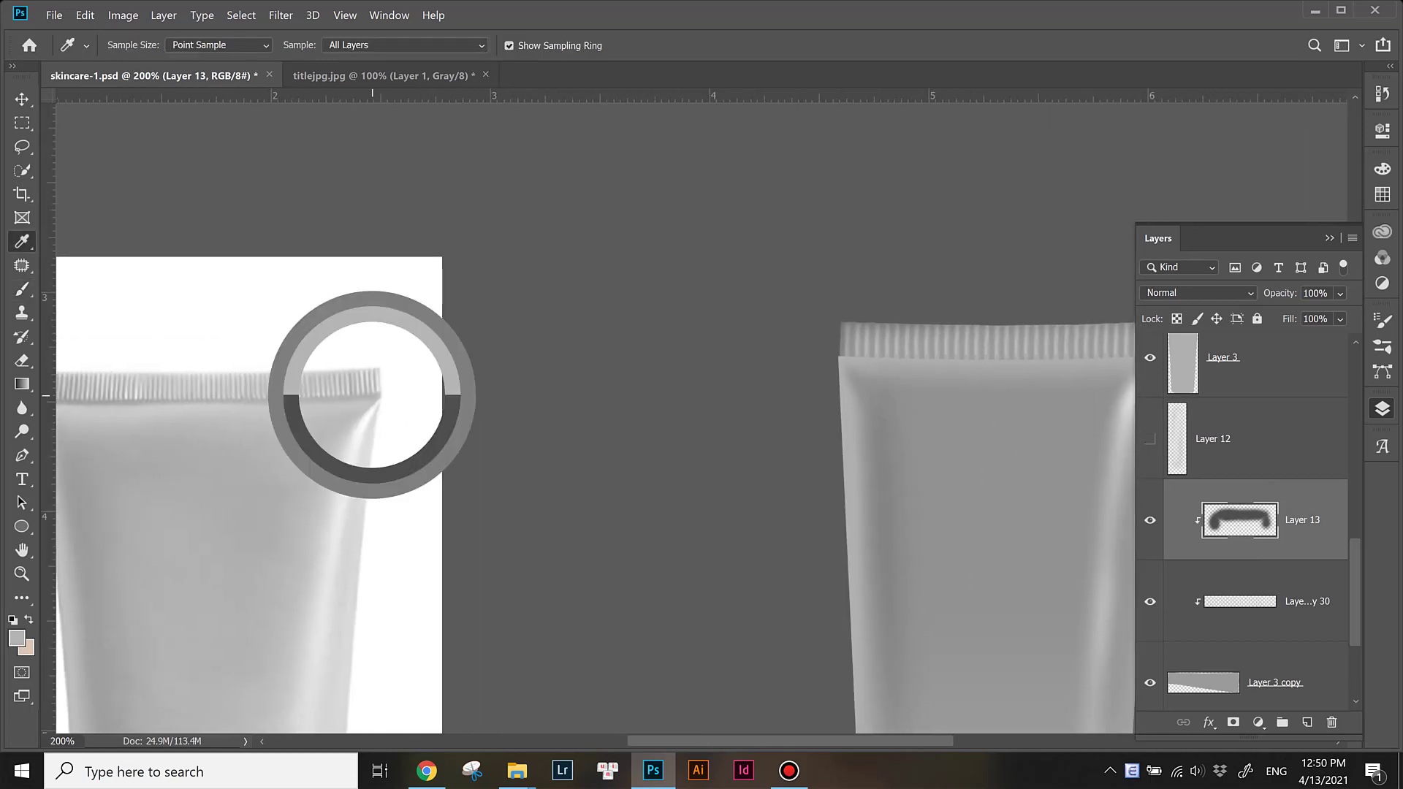
key("b")
left_click(136, 46)
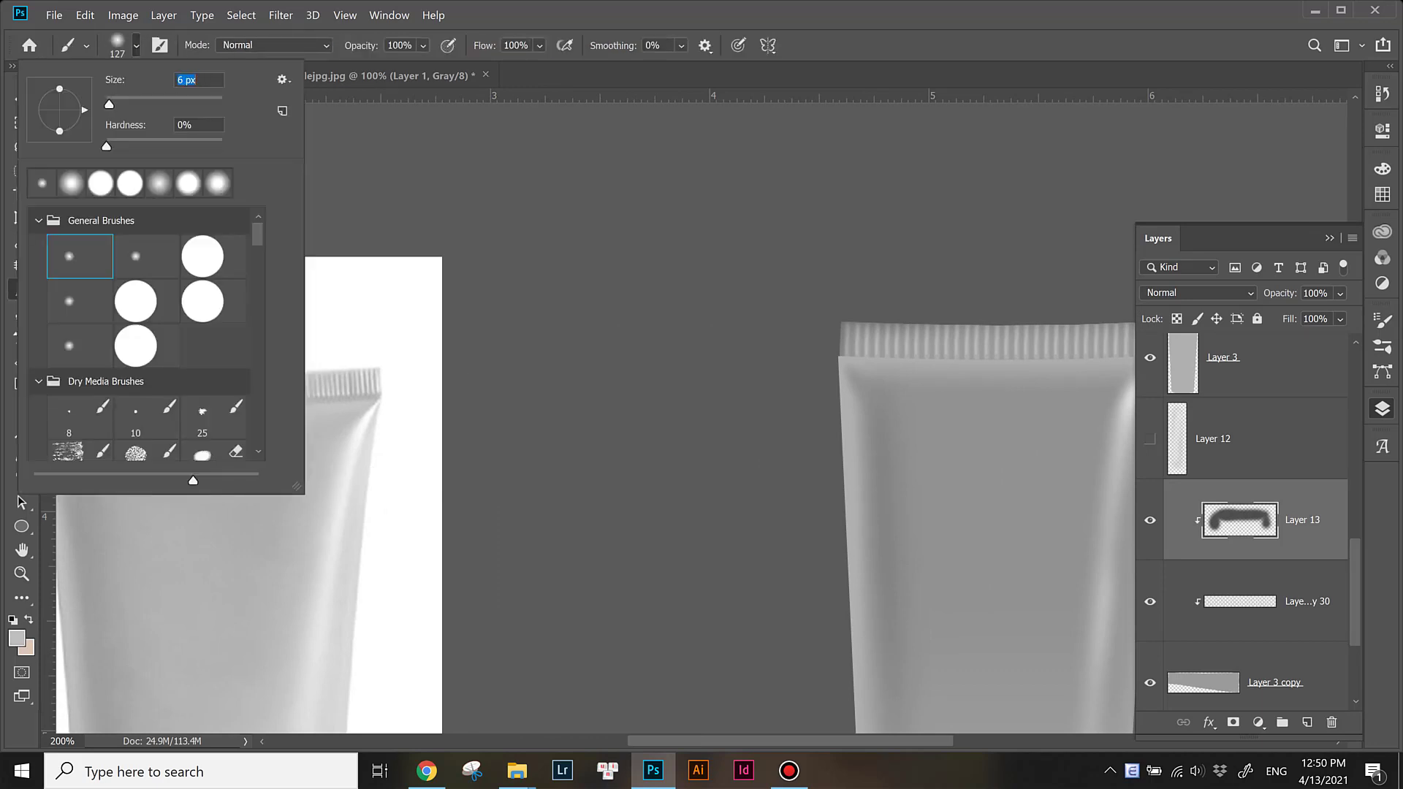
key("Escape")
Step: Set the brush to 15 px, sample dark grey from the tube, and add new Layer 14
key("ctrl+plus")
left_click(135, 45)
type("15")
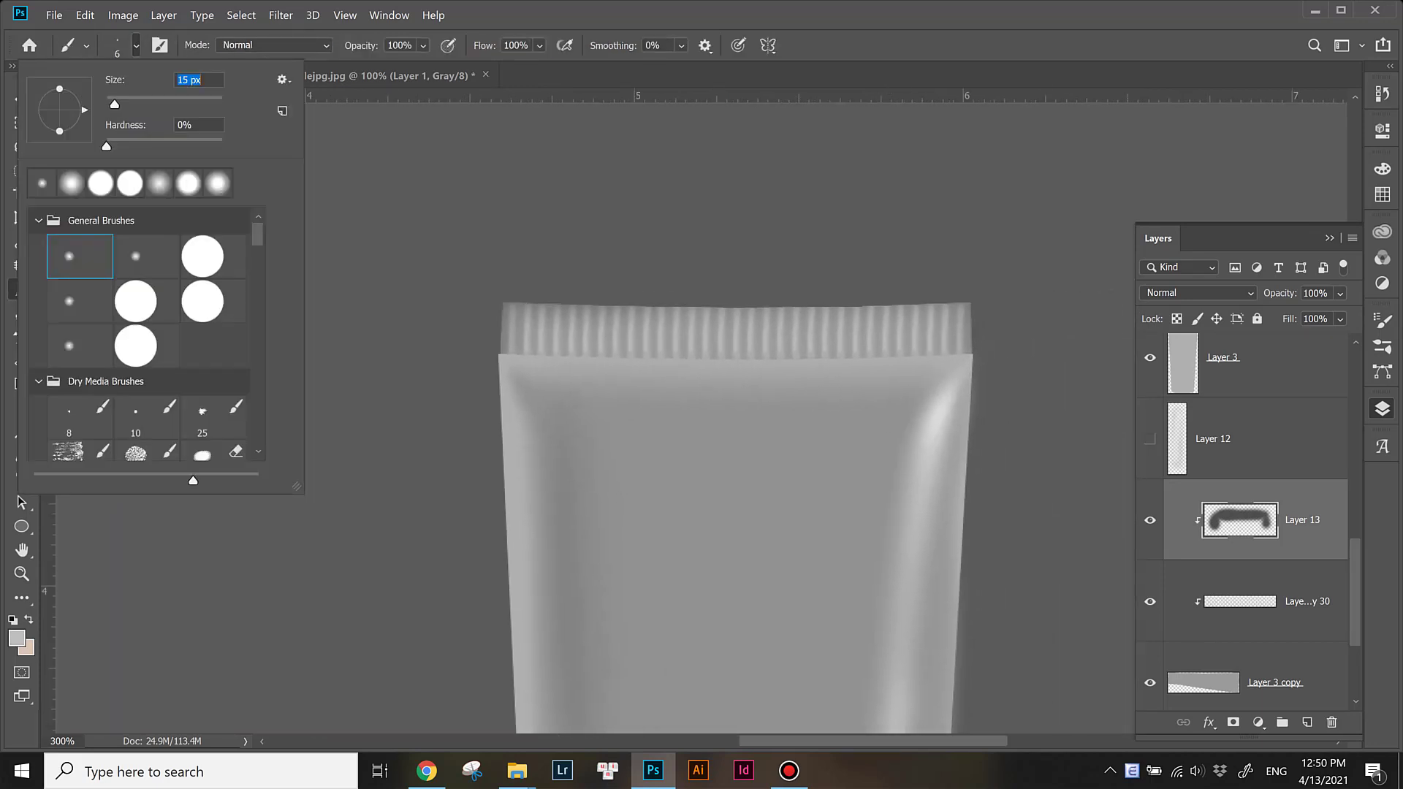
key("Return")
key("i")
left_click(504, 301)
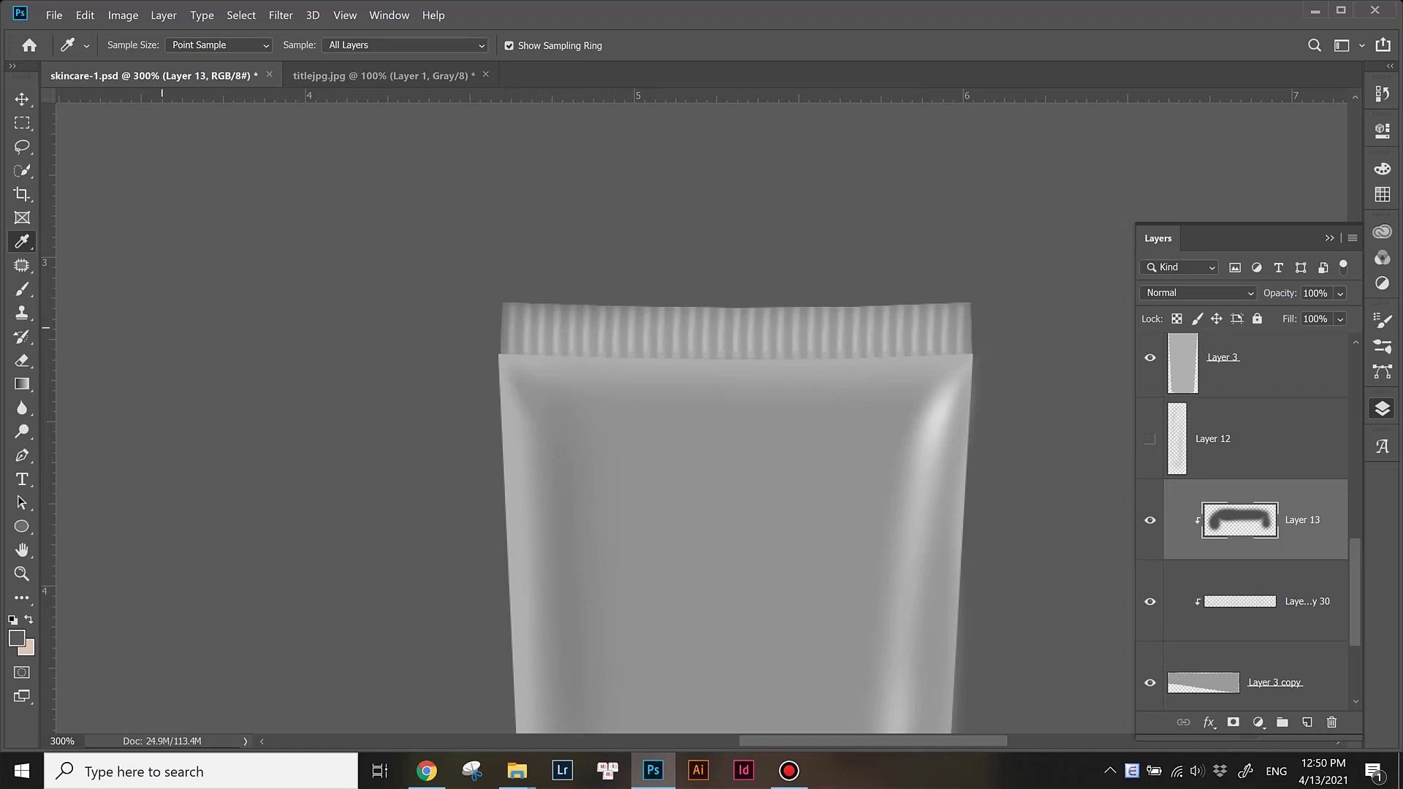
key("b")
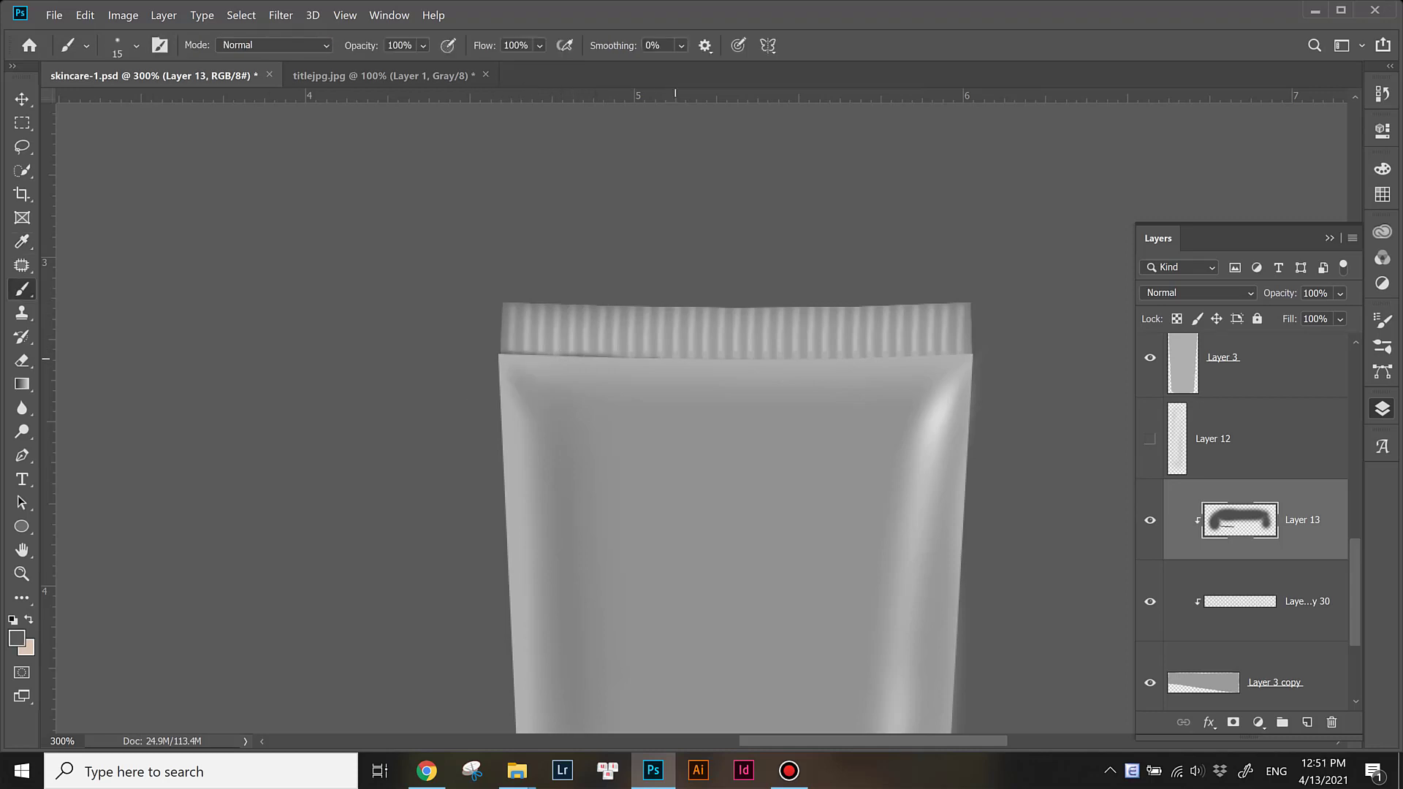
key("ctrl+shift+alt+n")
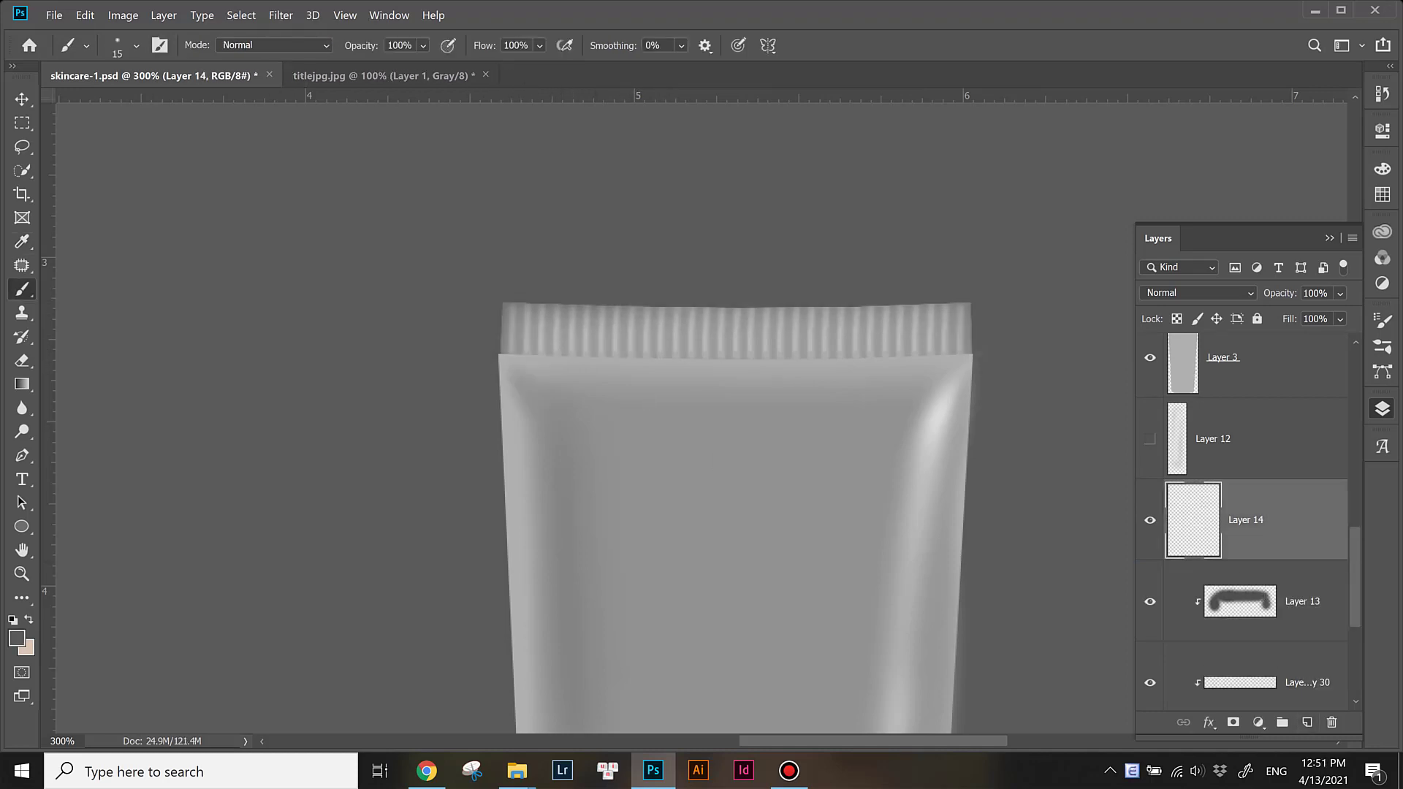
Step: Clip Layer 14, paint a dark line under the crimped seal, and set opacity to 57%
key("ctrl+alt+g")
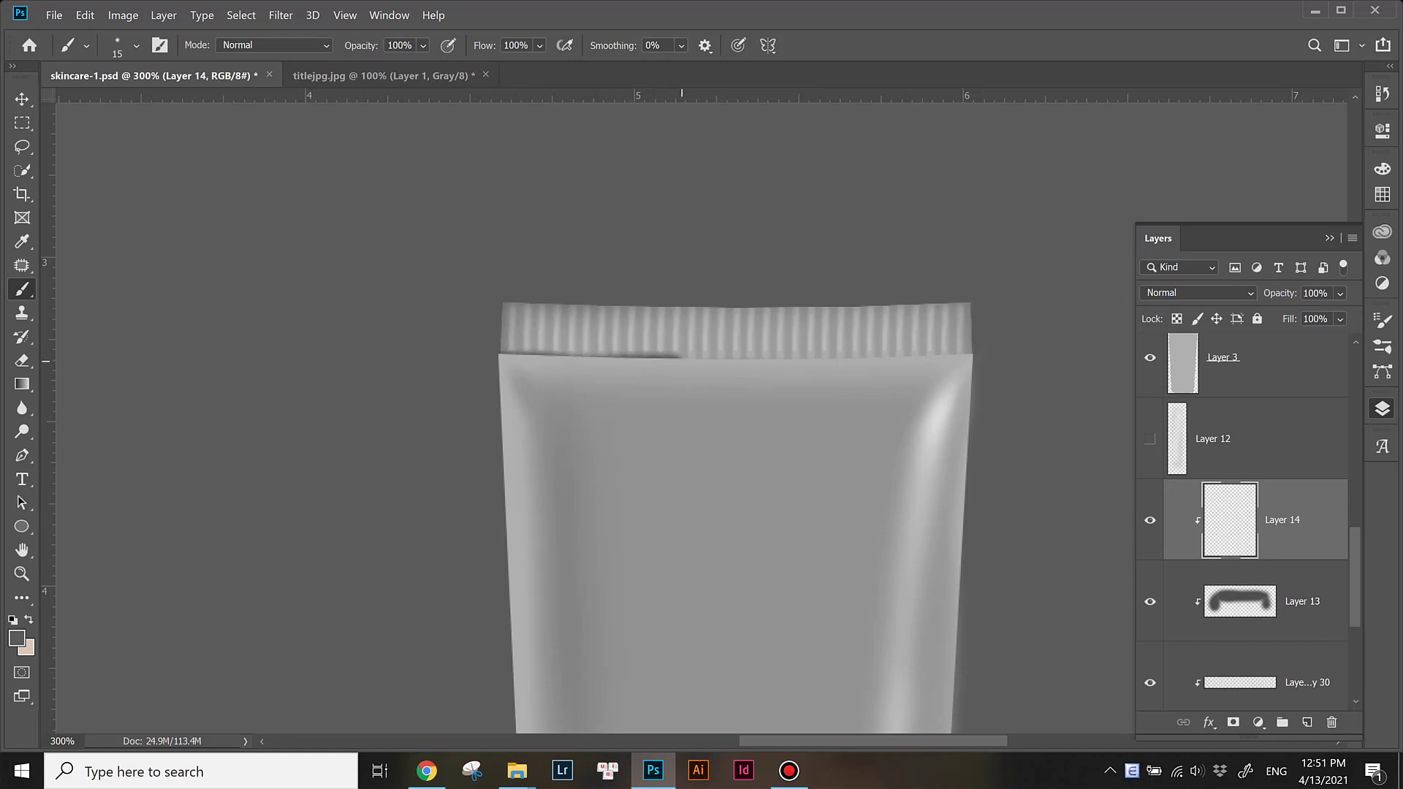
left_click_drag(940, 353, 971, 354)
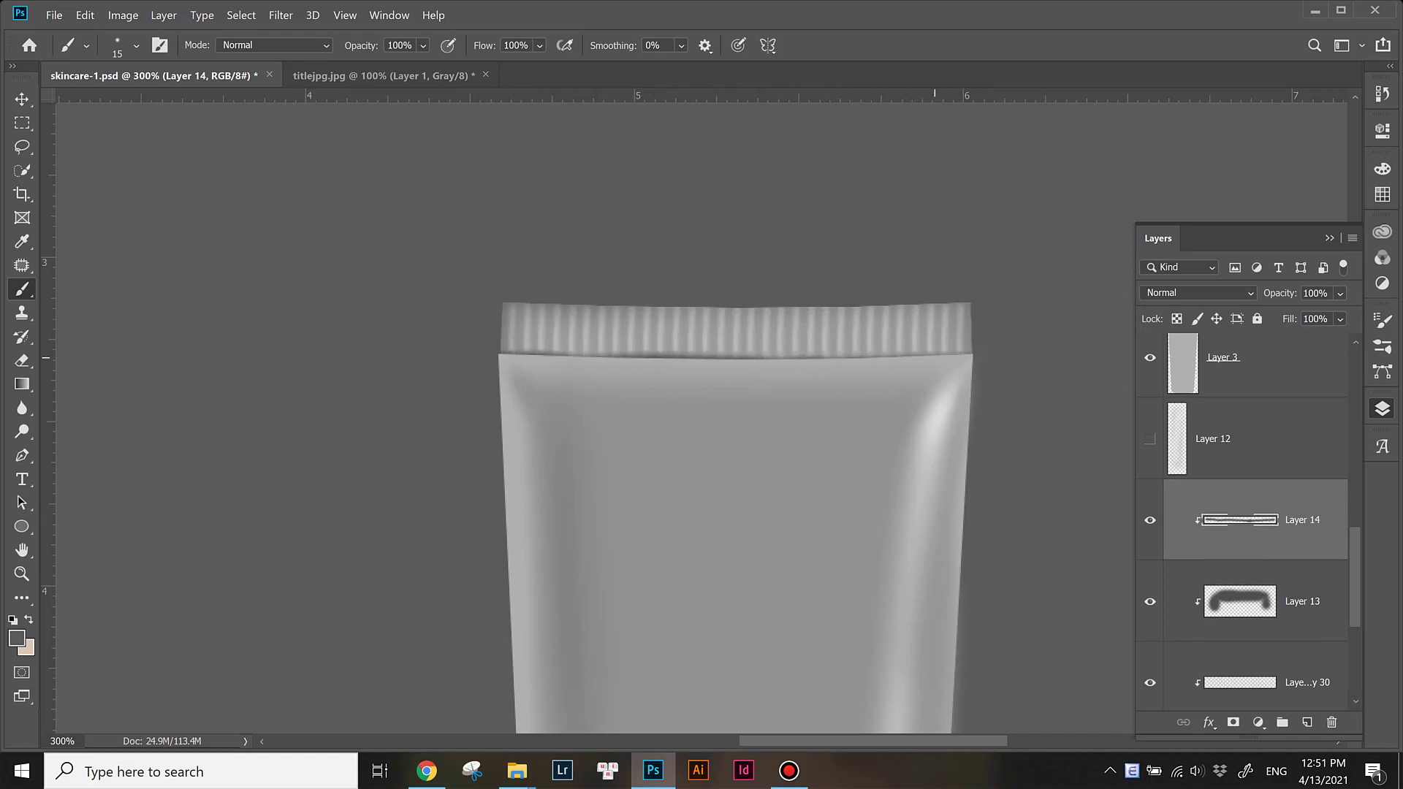
key("v")
left_click(1339, 293)
left_click_drag(1353, 314, 1322, 314)
key("ctrl+1")
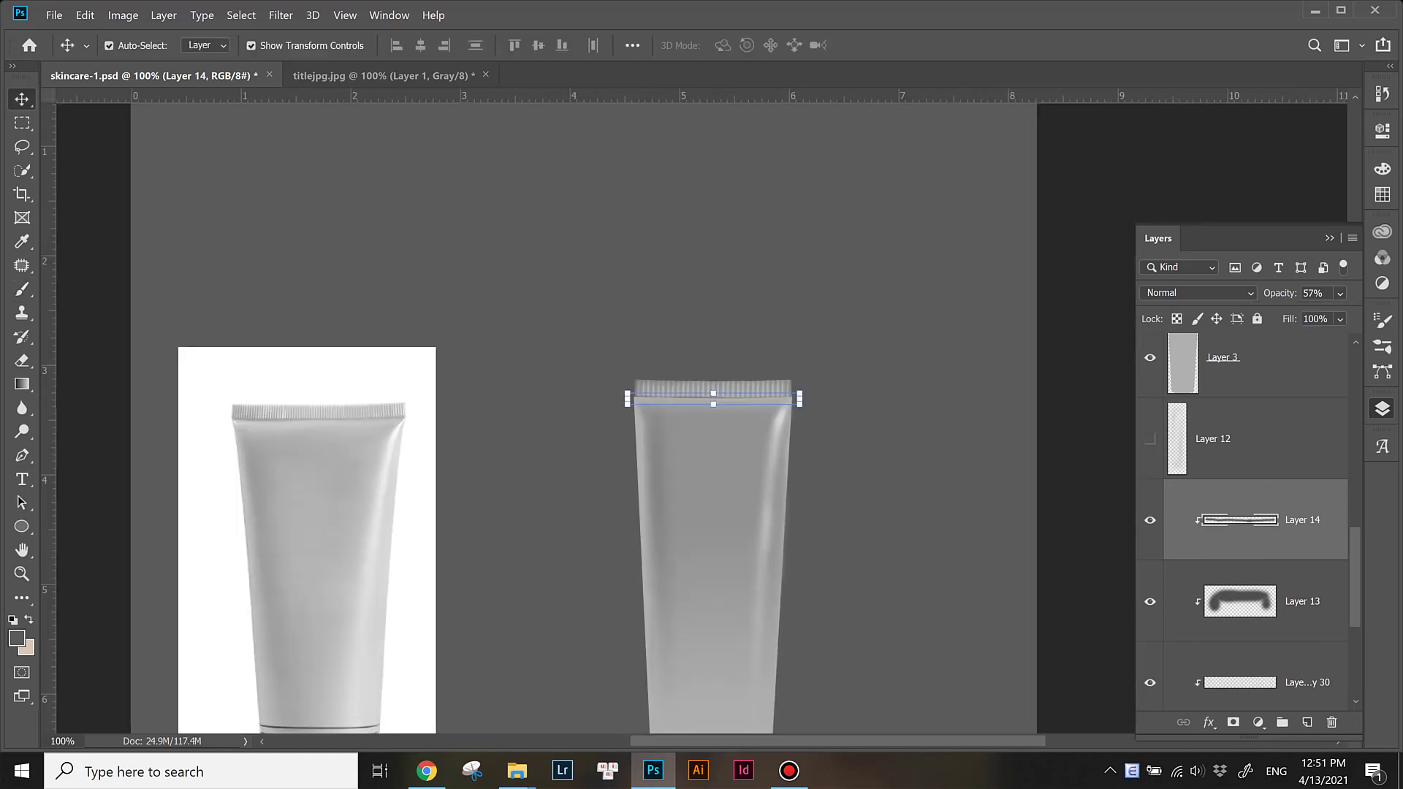
Step: Make Layer 3 copy active and adjust the Eraser size
key("alt+bracketleft")
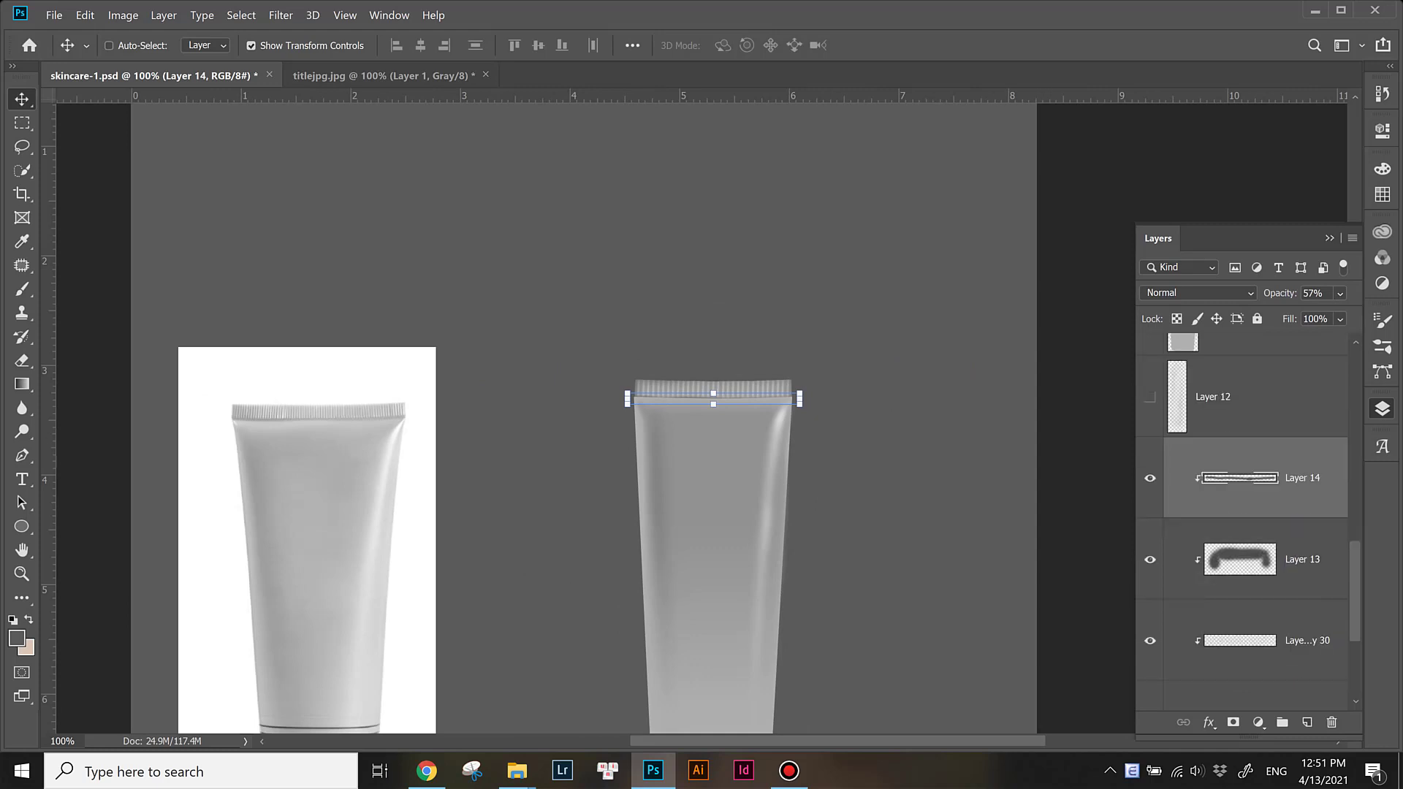
key("alt+bracketleft")
key("alt+bracketleft")
key("ctrl+plus")
key("ctrl+plus")
key("ctrl+plus")
key("e")
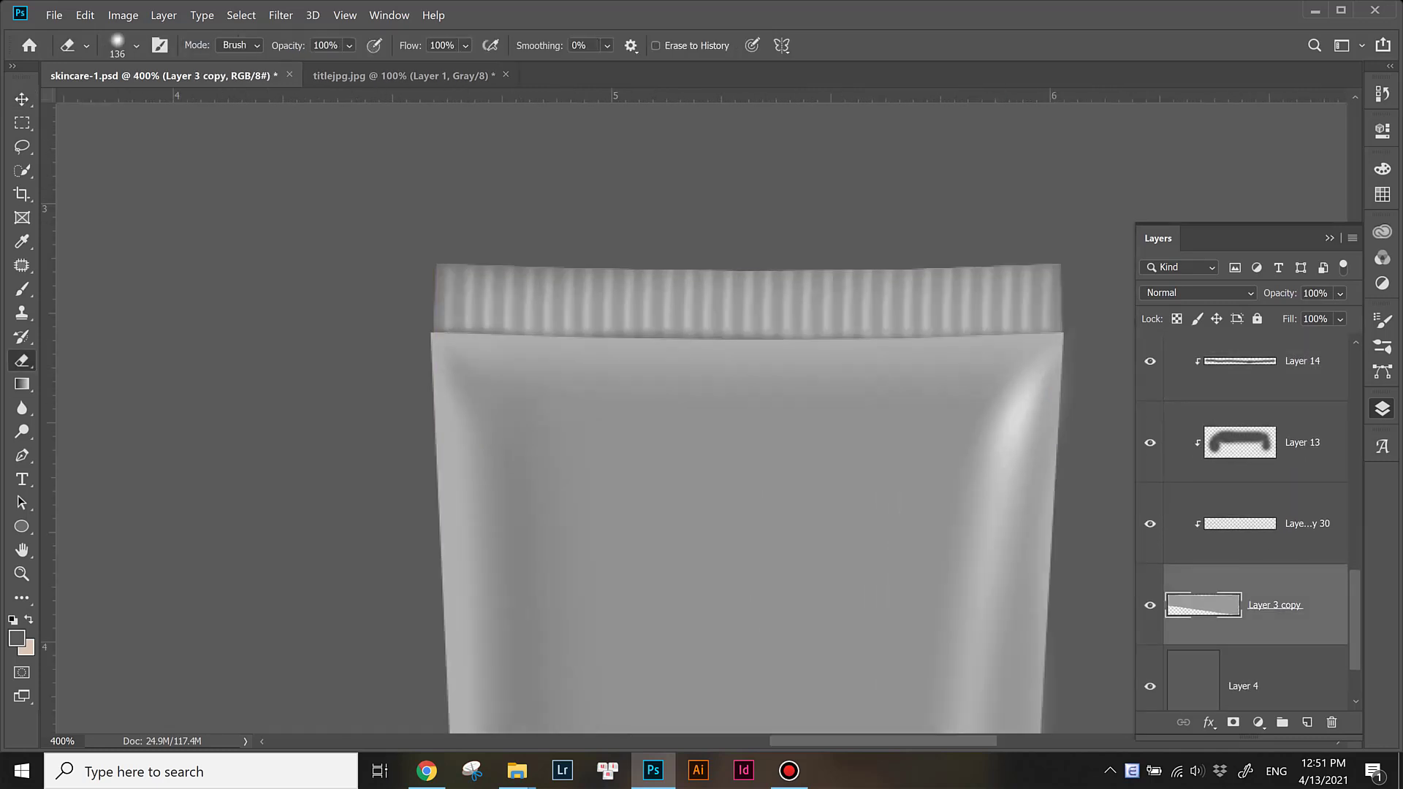
left_click(136, 45)
key("Tab")
key("Return")
Step: Zoom out to view both tubes, then zoom in on the tube's bottom
scroll(647, 255, "right", 5)
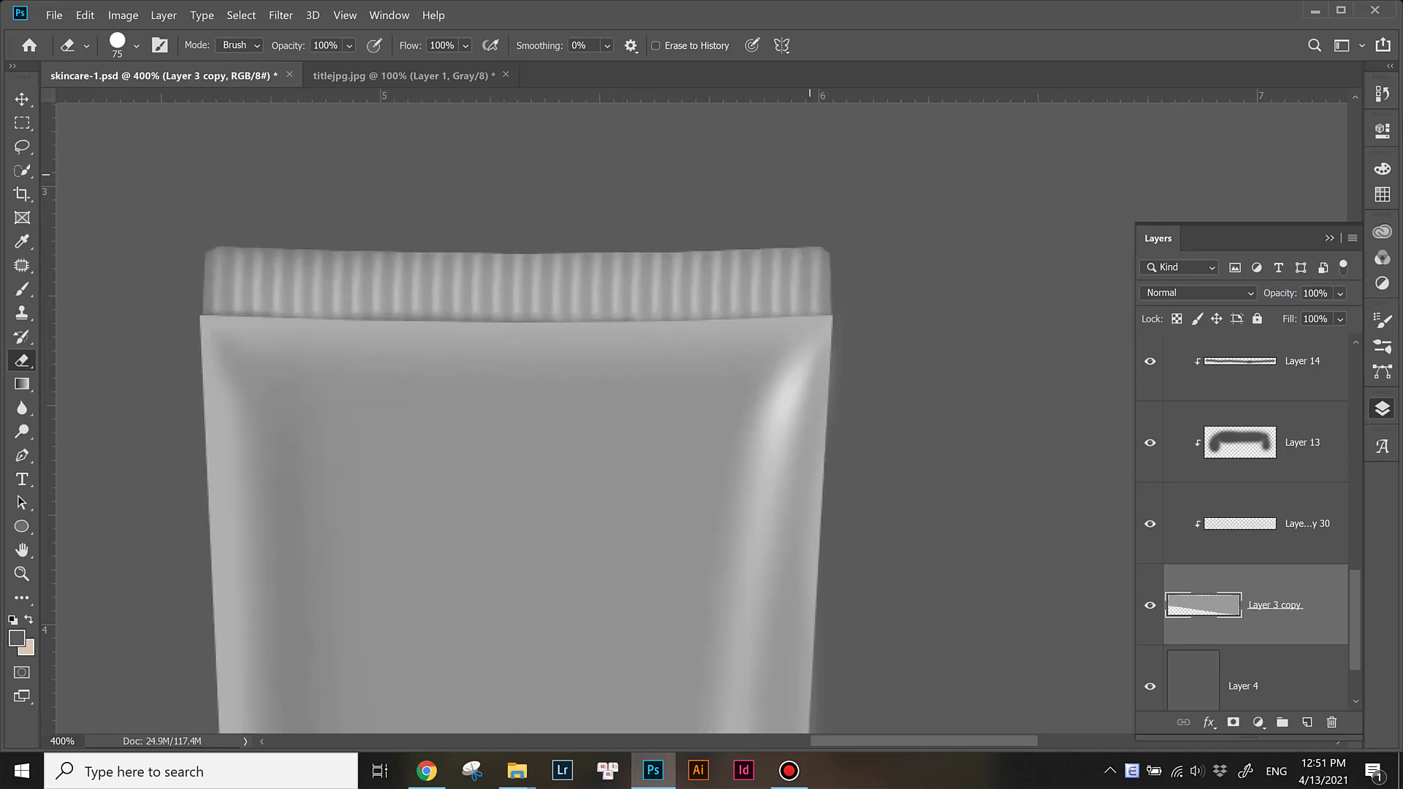
key("ctrl+minus")
key("ctrl+minus")
key("ctrl+minus")
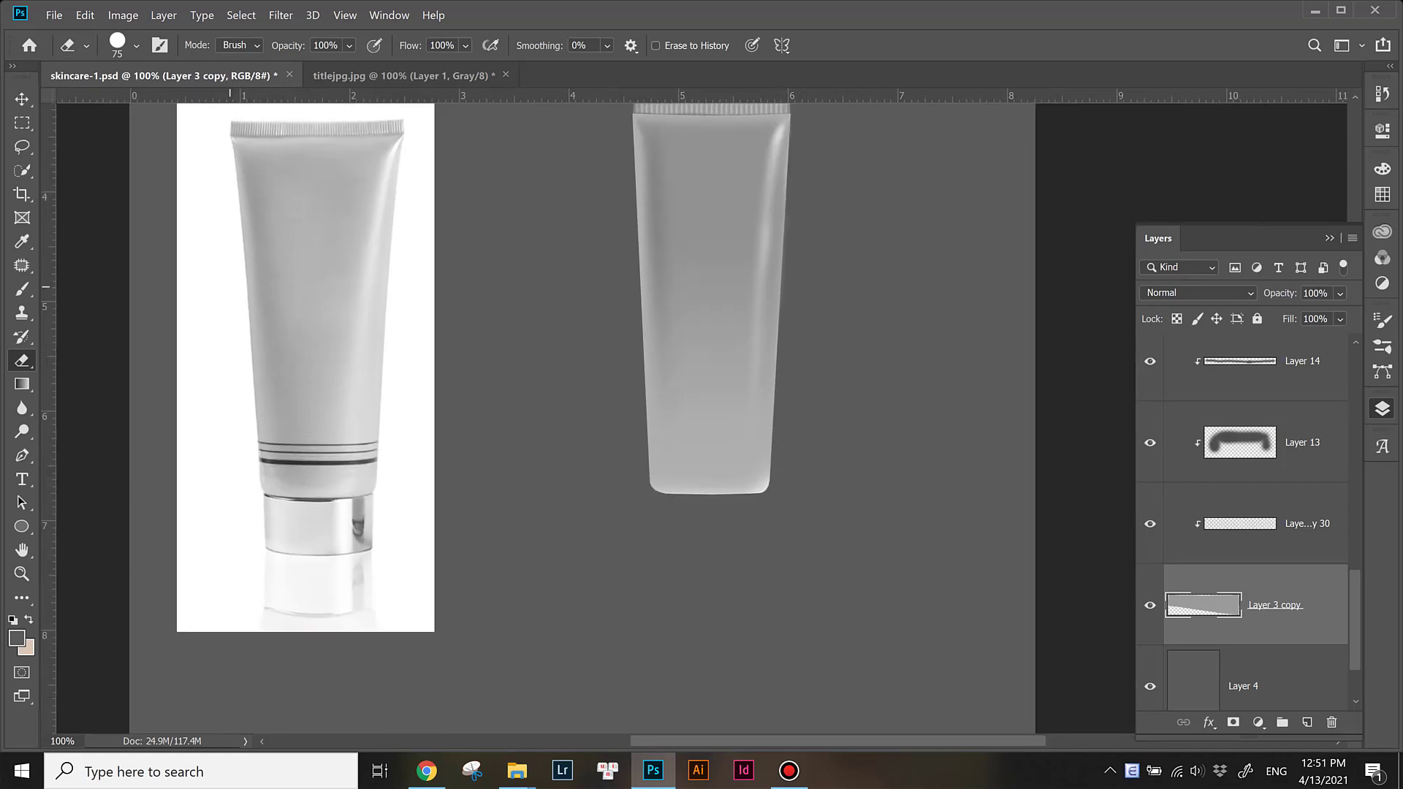
key("m")
key("ctrl+plus")
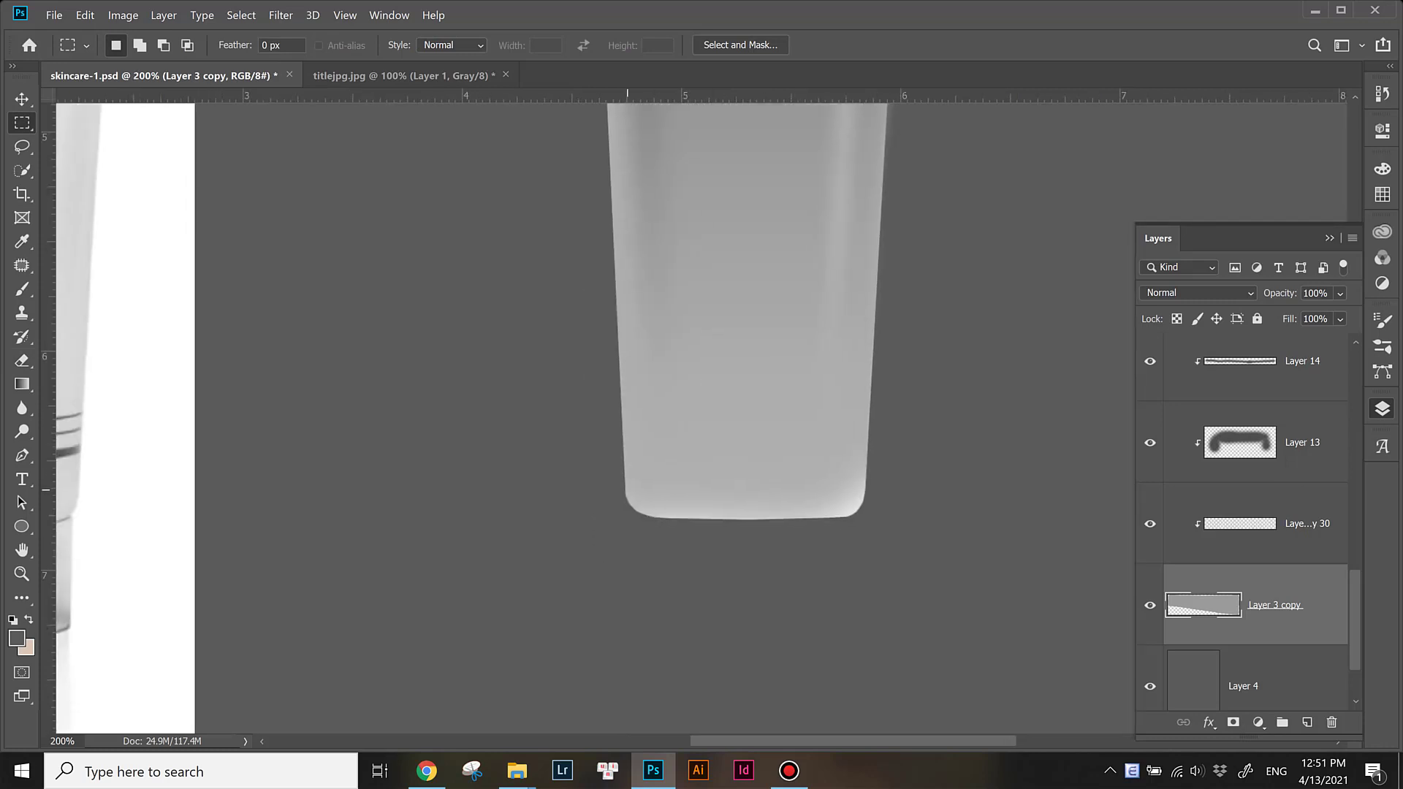
Step: Fill a rectangle below the tube with light grey on new Layer 15
left_click_drag(626, 493, 866, 647)
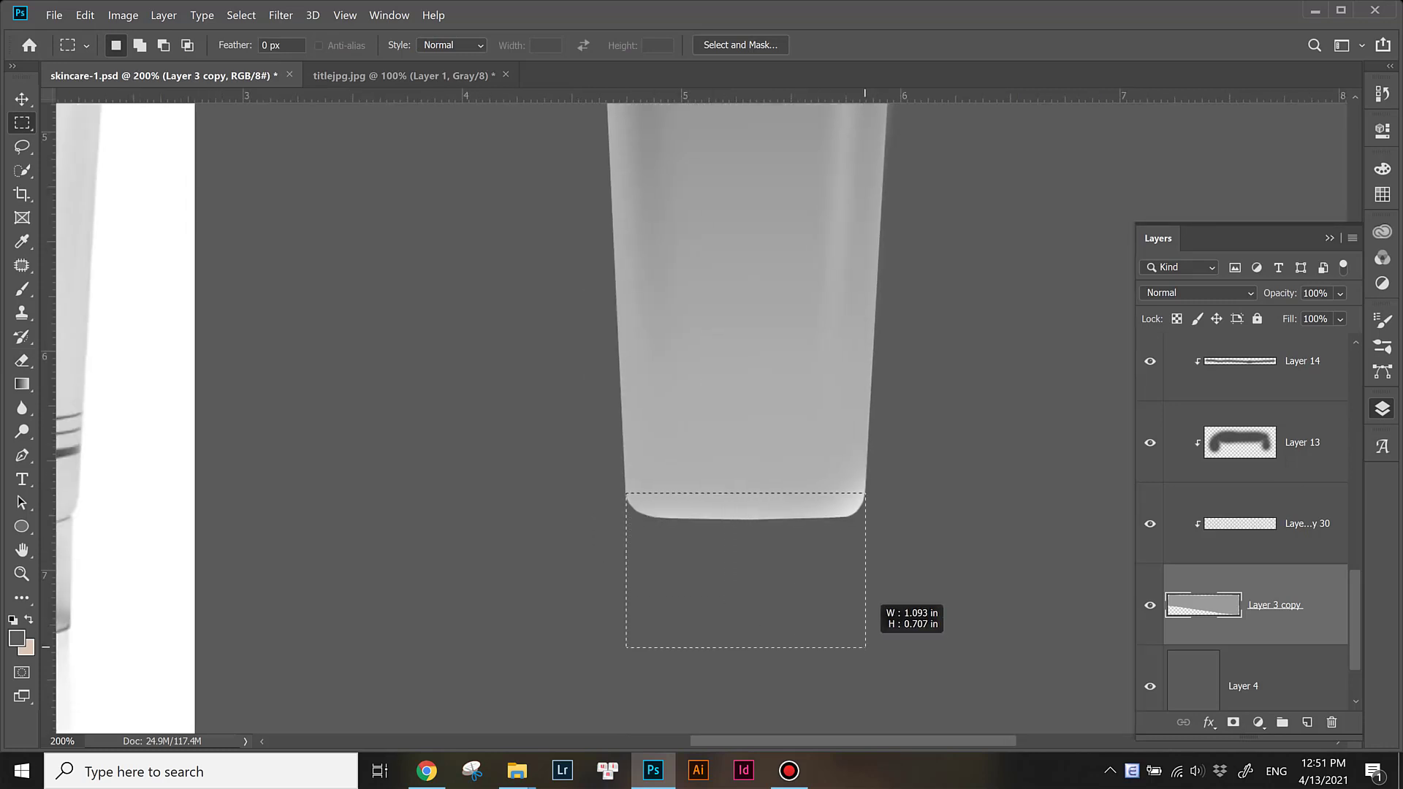
key("ctrl+minus")
key("ctrl+plus")
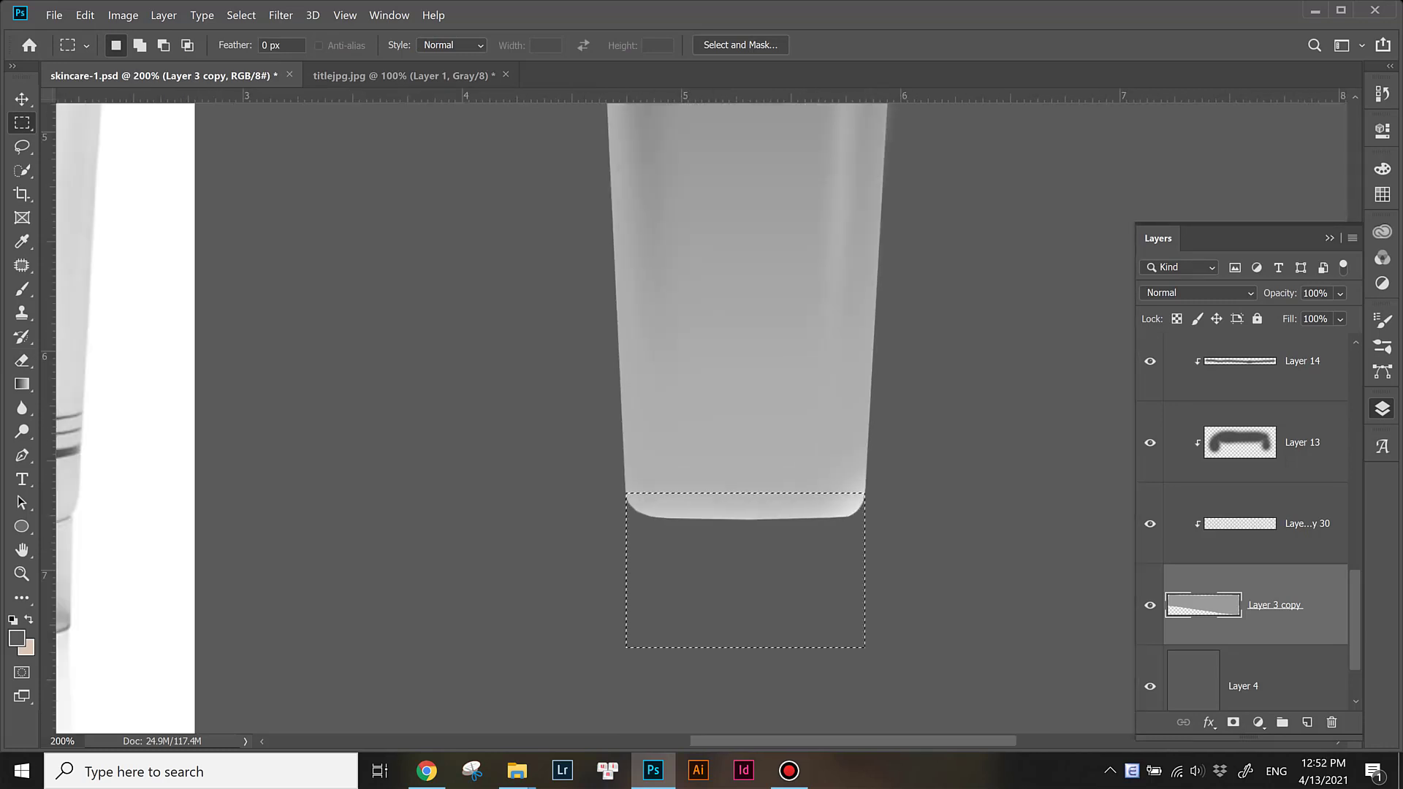
key("ctrl+shift+alt+n")
scroll(701, 416, "left", 5)
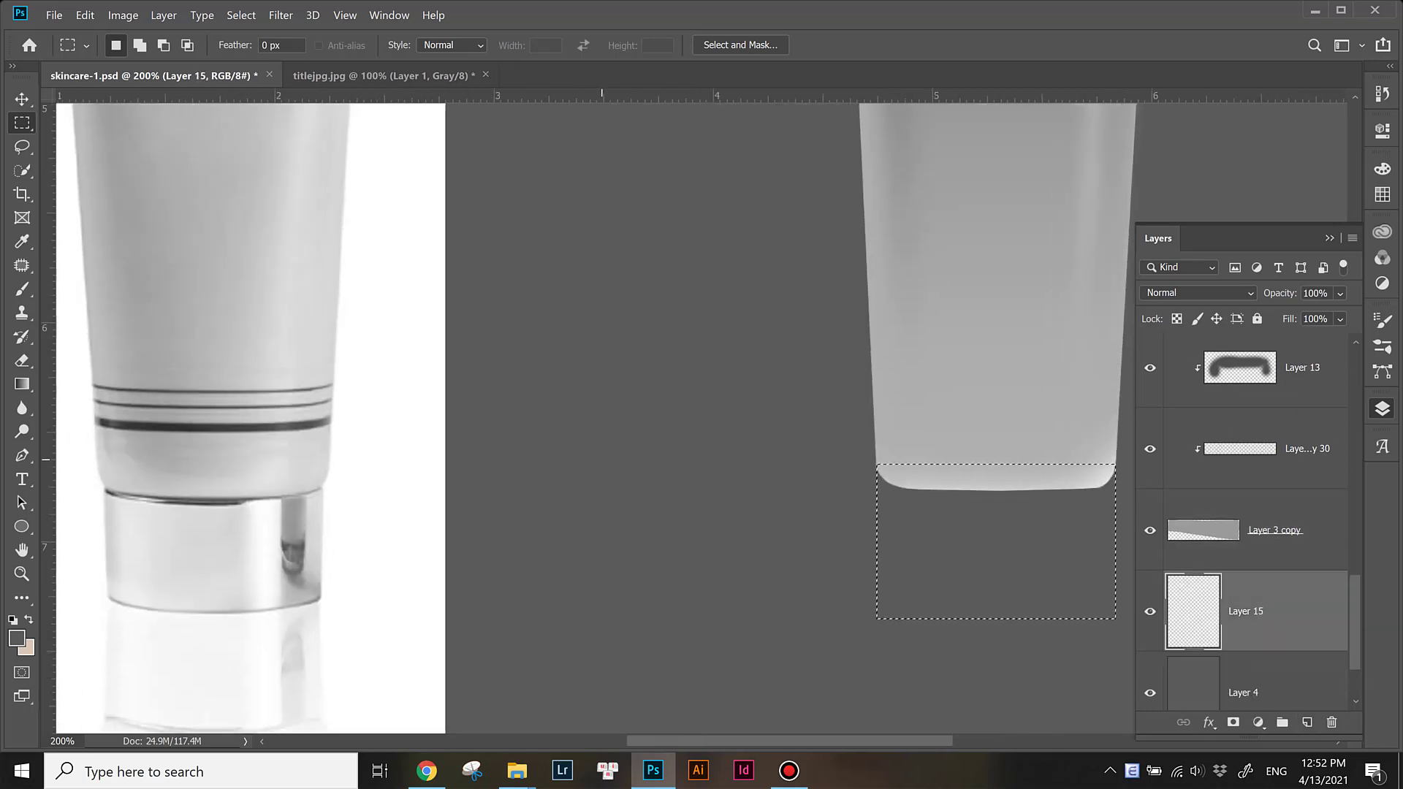
key("i")
scroll(701, 416, "right", 5)
key("alt+BackSpace")
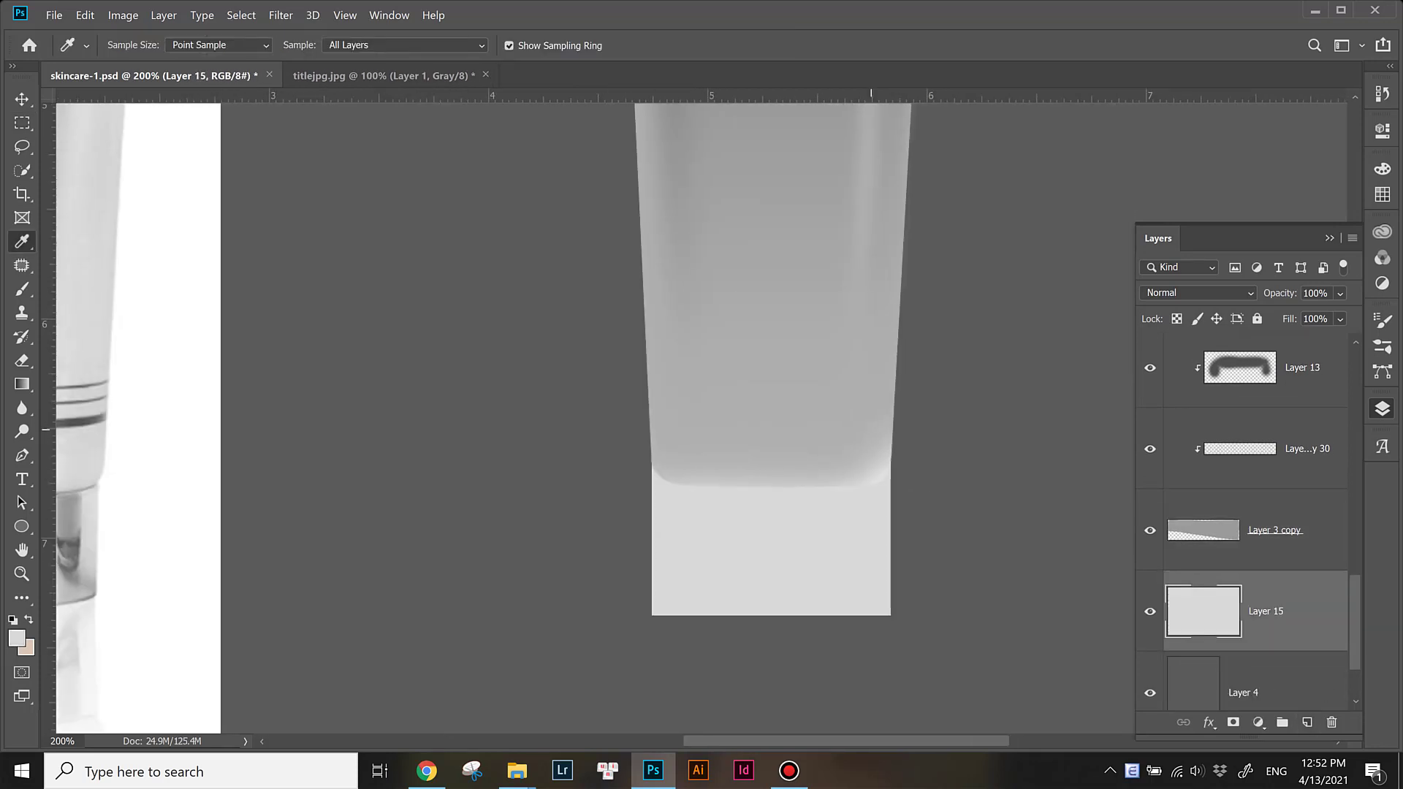
Step: Narrow the grey block by pulling in its left and right edges
key("v")
scroll(701, 417, "left", 5)
left_click_drag(807, 531, 813, 531)
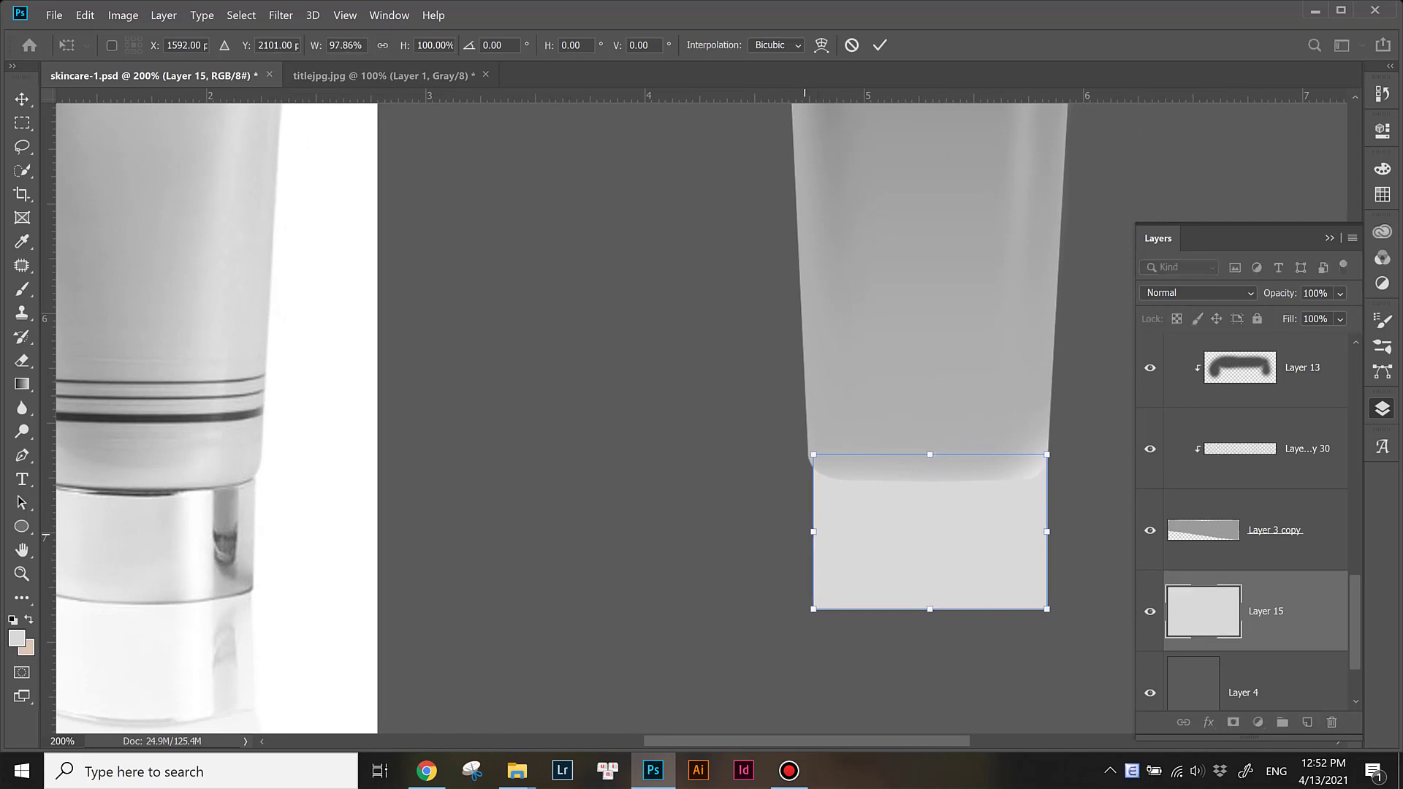
key("Left")
key("Left")
left_click_drag(1045, 531, 1042, 531)
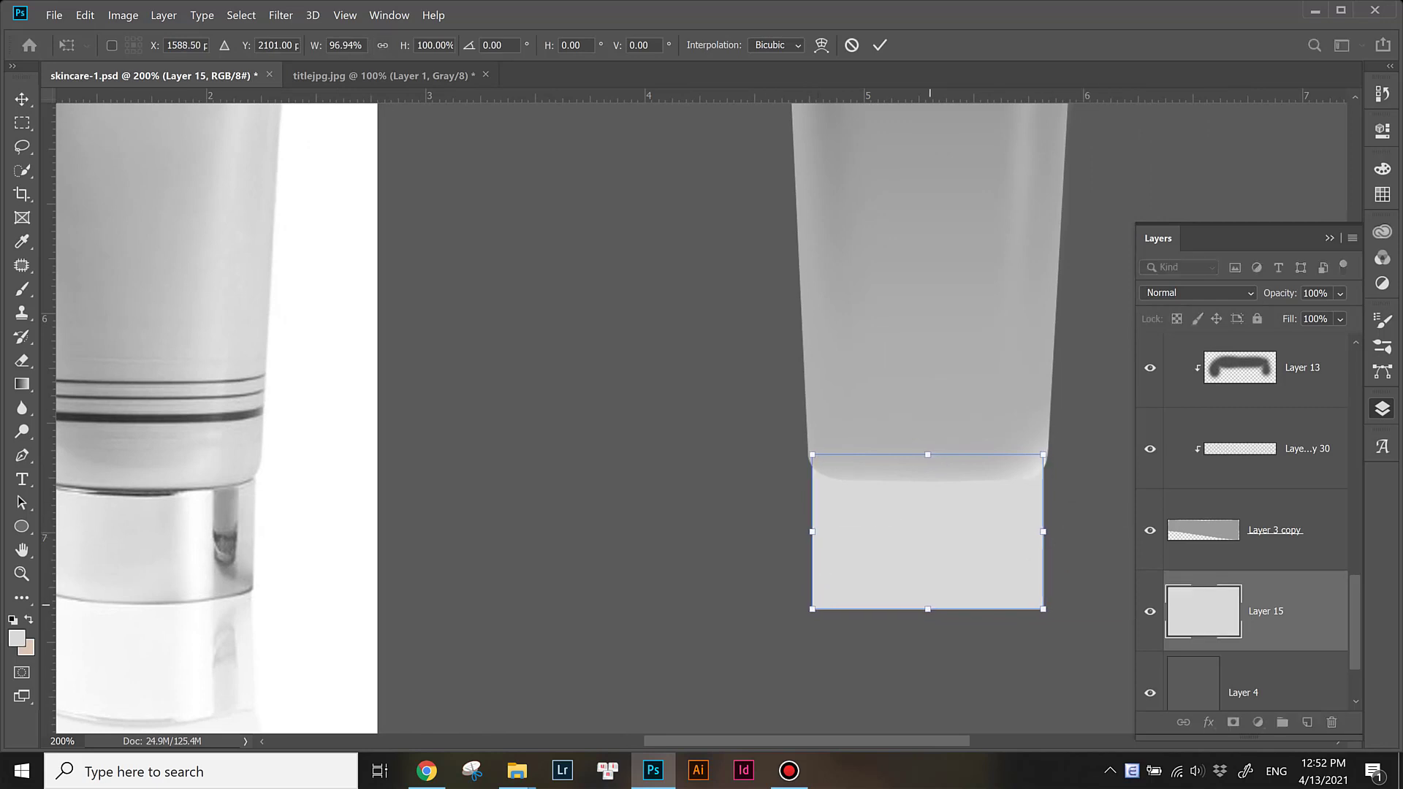
scroll(701, 416, "right", 2)
Step: Warp the block into a curved bottom, commit it, and erase the lower corners round
left_click(821, 45)
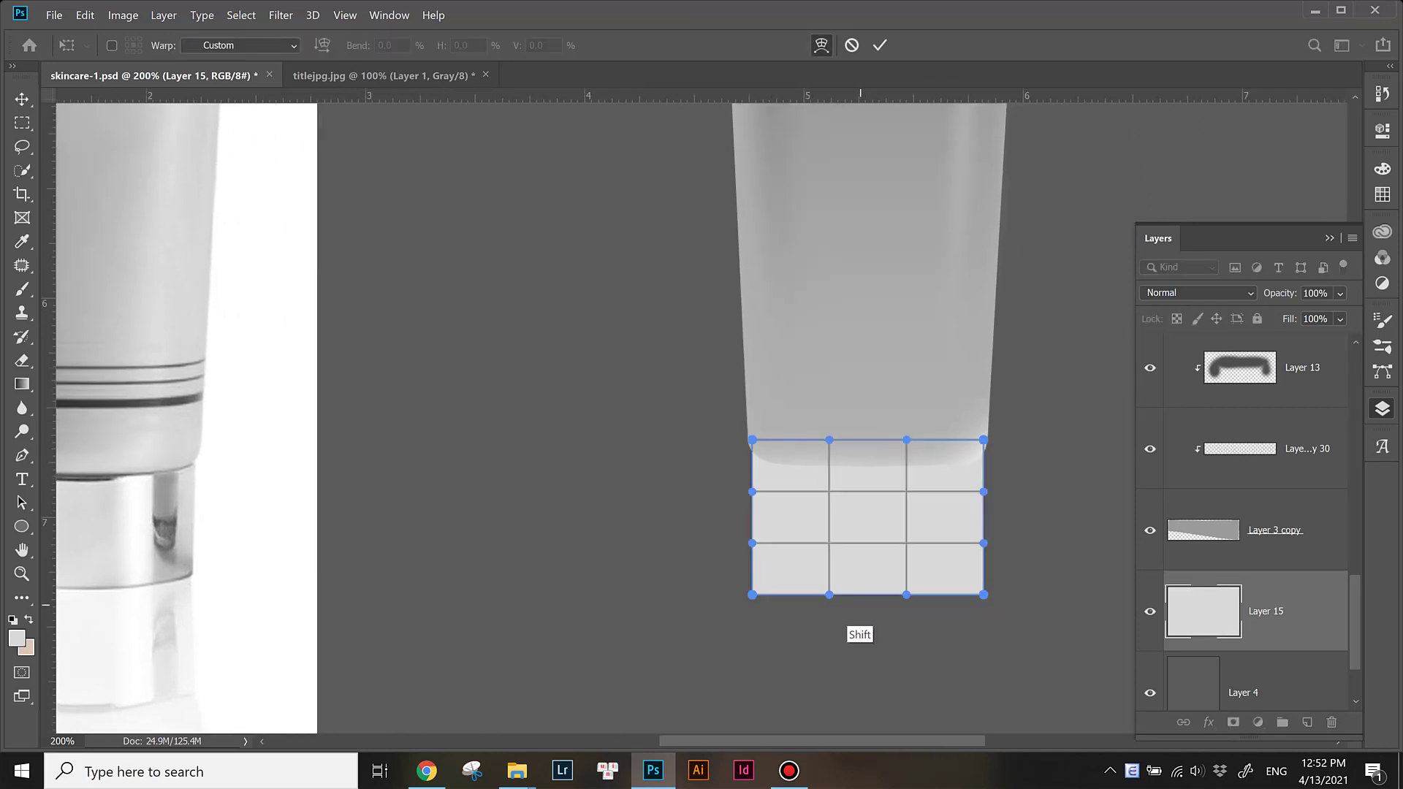
left_click_drag(859, 593, 868, 606)
left_click_drag(862, 440, 862, 452)
key("ctrl+minus")
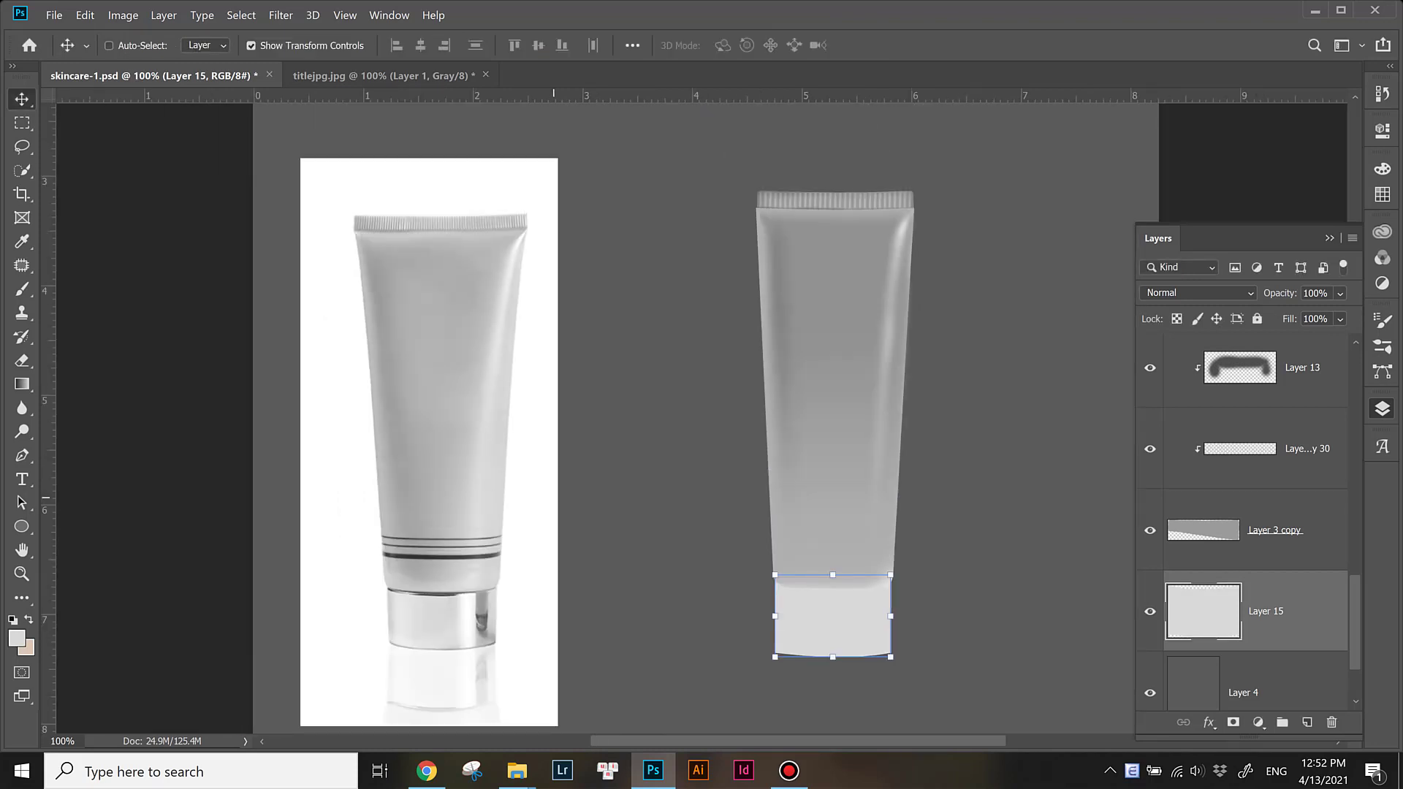
key("ctrl+plus")
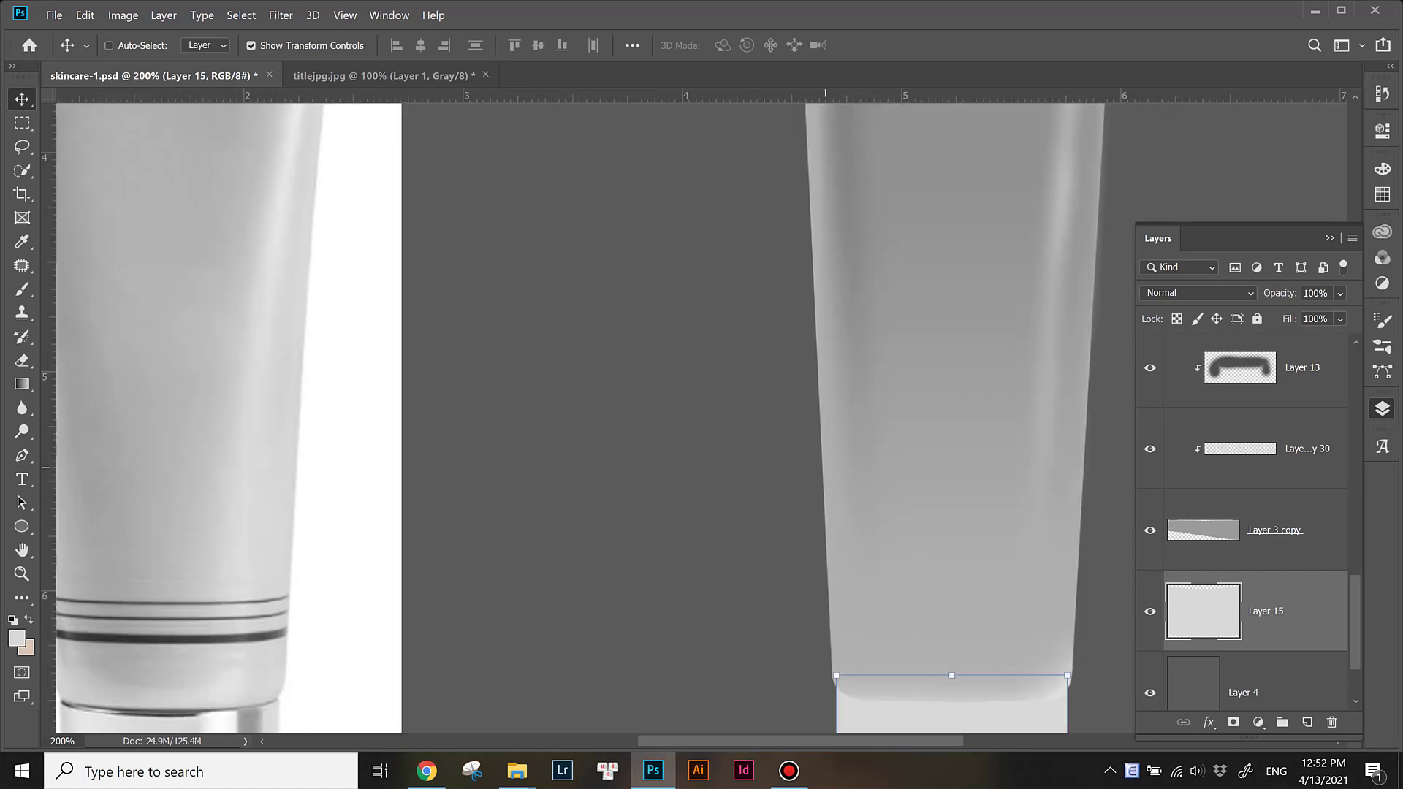
scroll(890, 511, "down", 5)
left_click_drag(890, 595, 889, 590)
left_click_drag(1006, 511, 1002, 511)
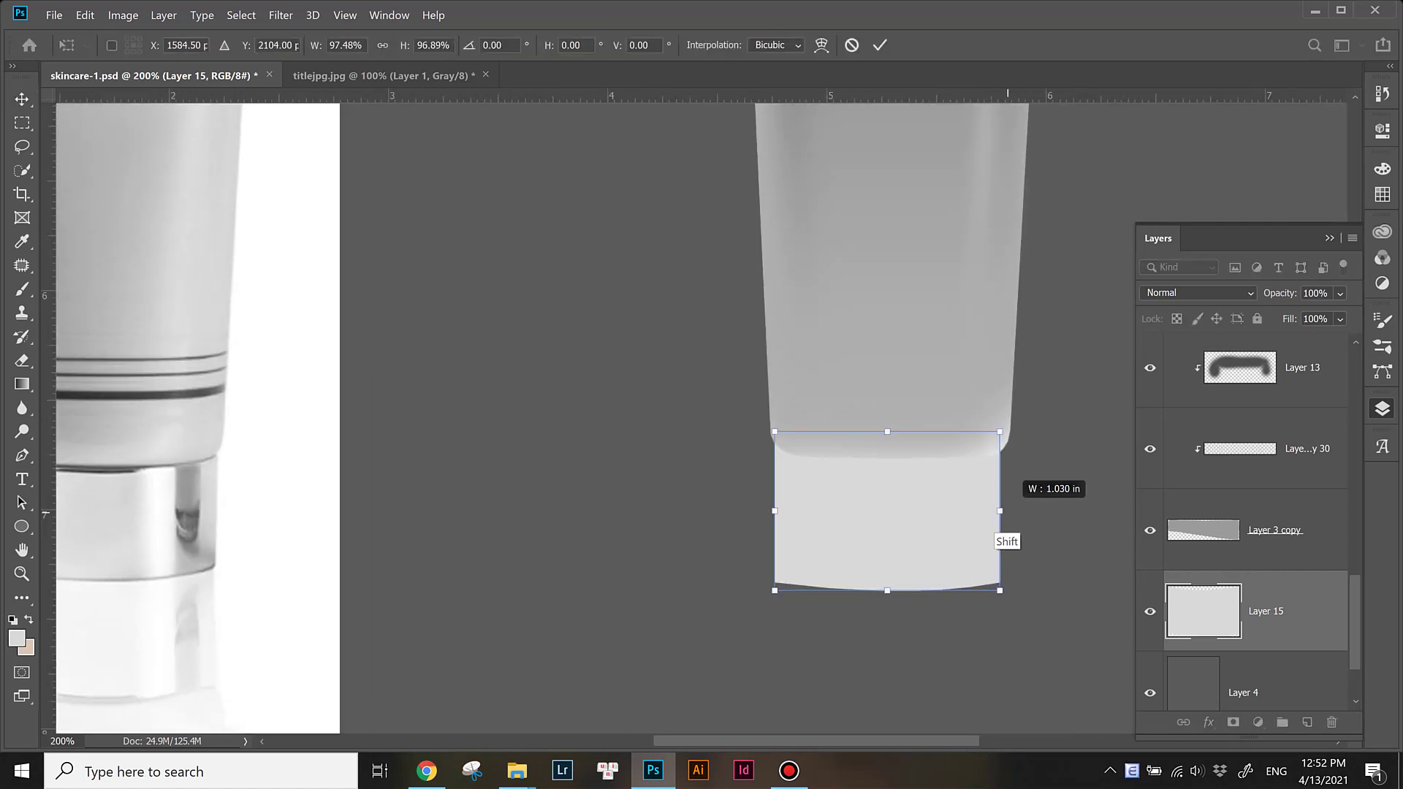
key("e")
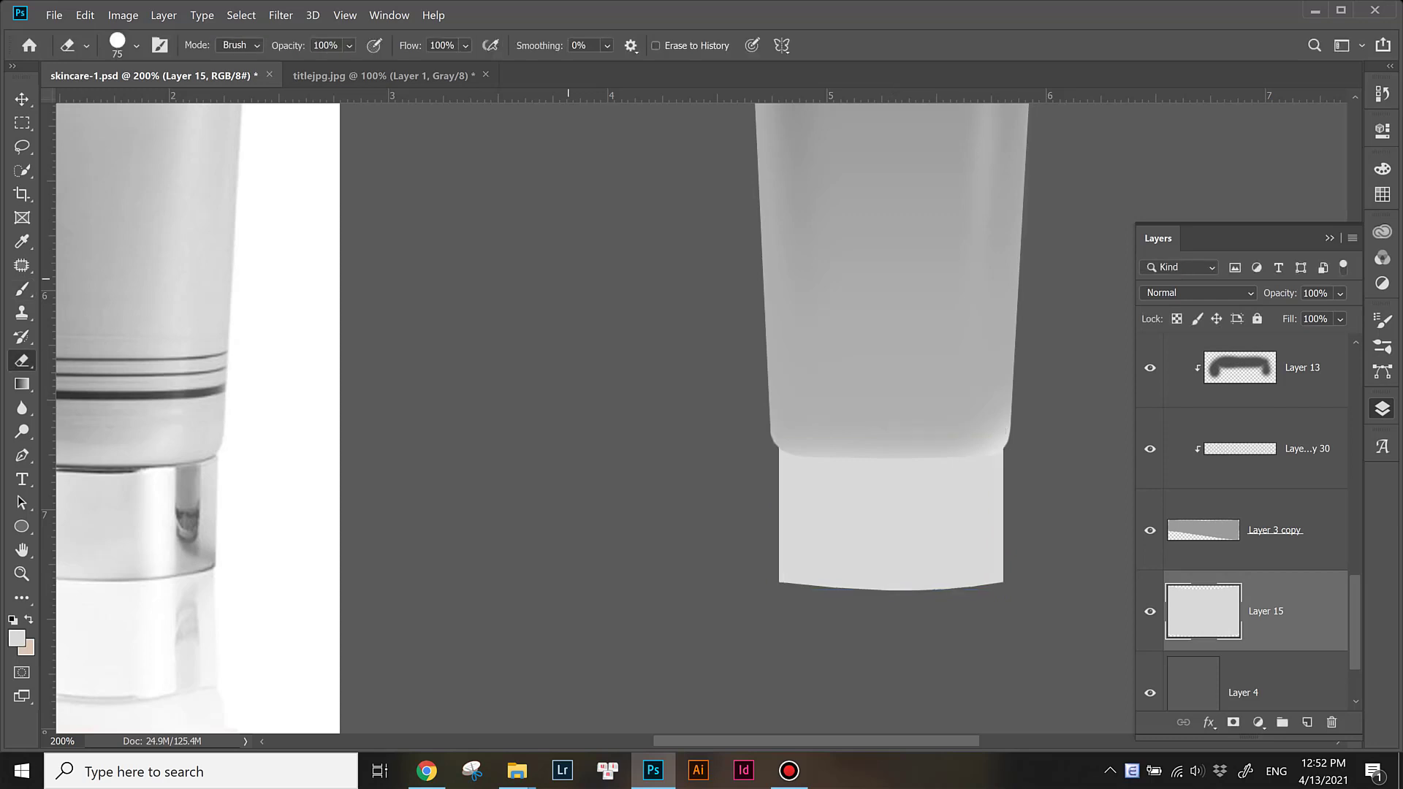
scroll(984, 539, "up", 1)
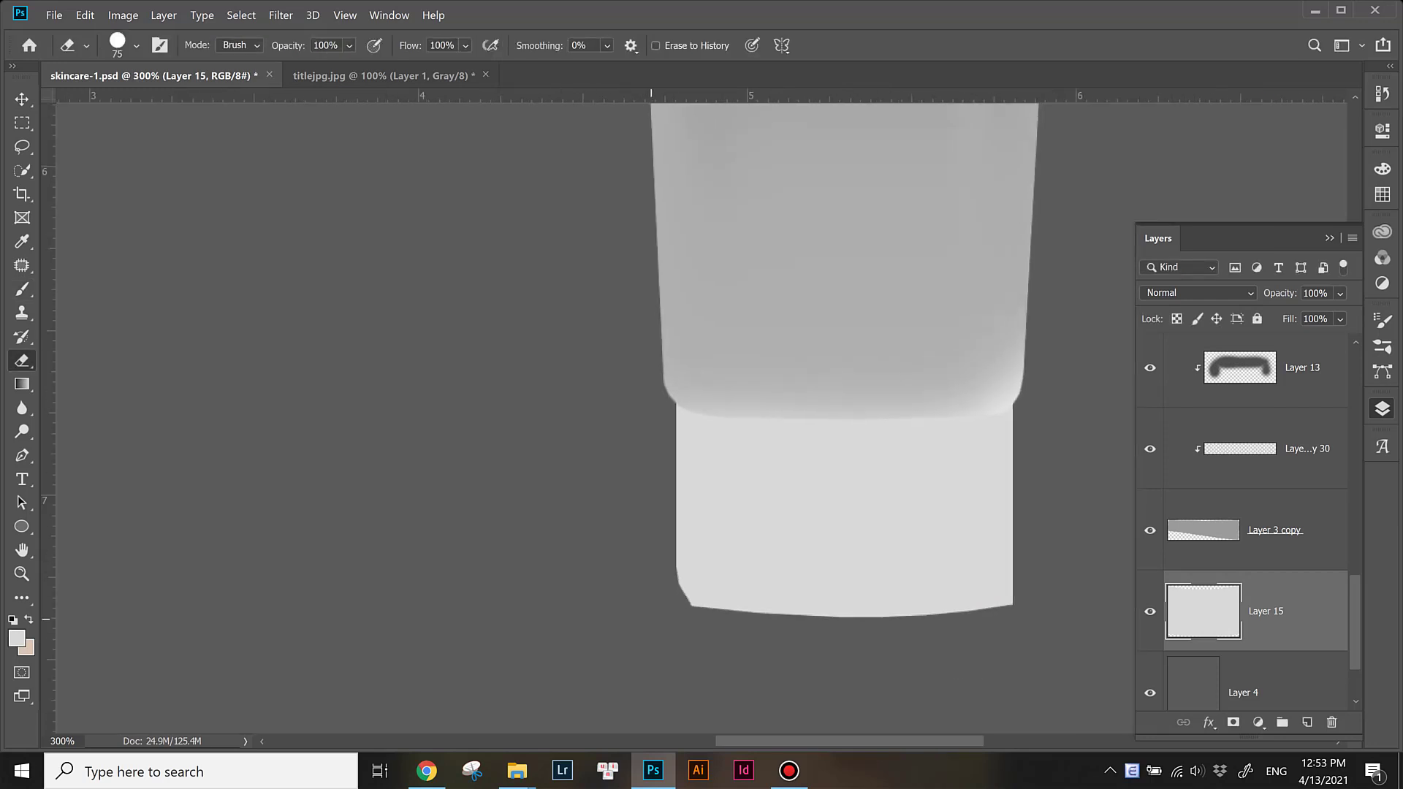
left_click_drag(1060, 565, 932, 546)
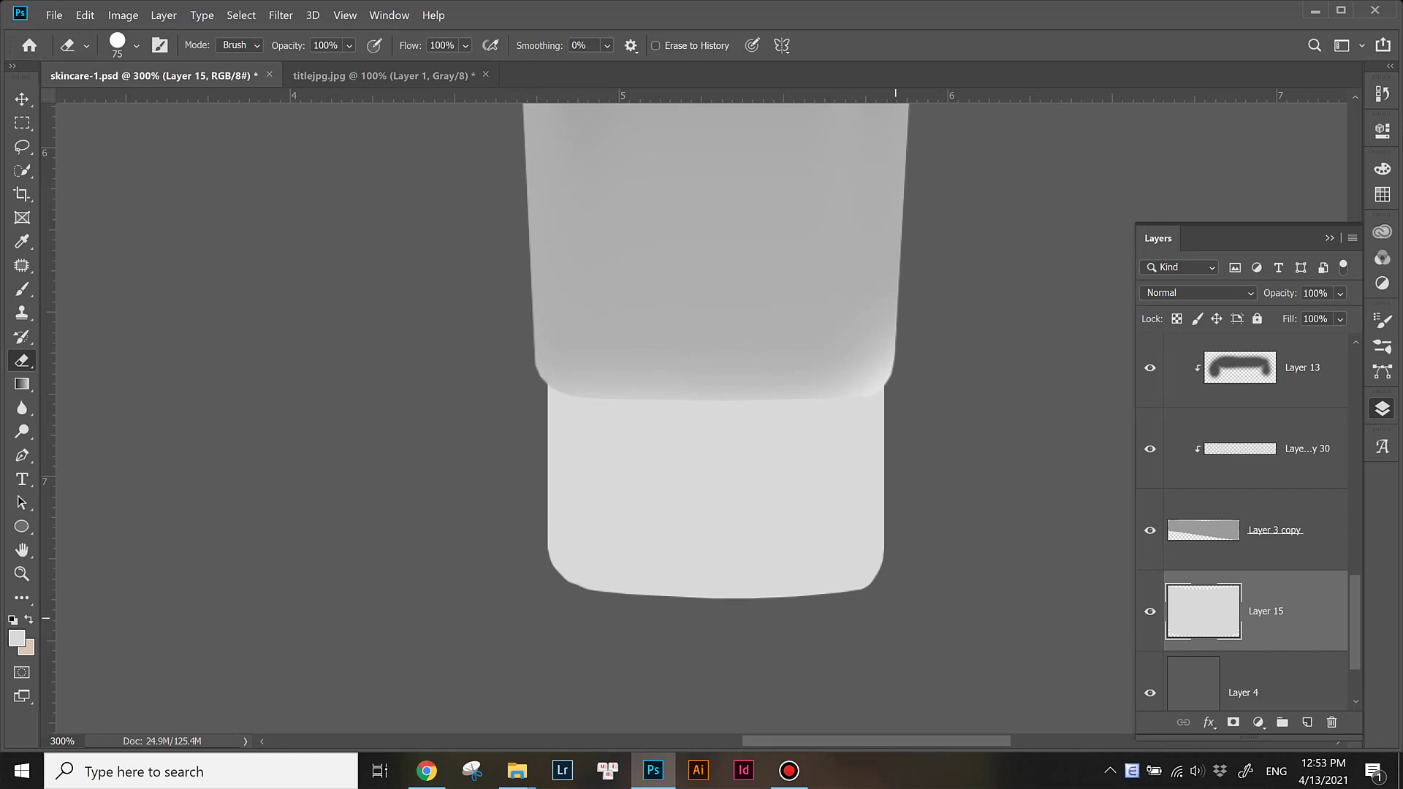
Step: Add a new empty layer above Layer 15 and clip it to the cap layer
scroll(701, 409, "down", 3)
key("ctrl+minus")
key("ctrl+minus")
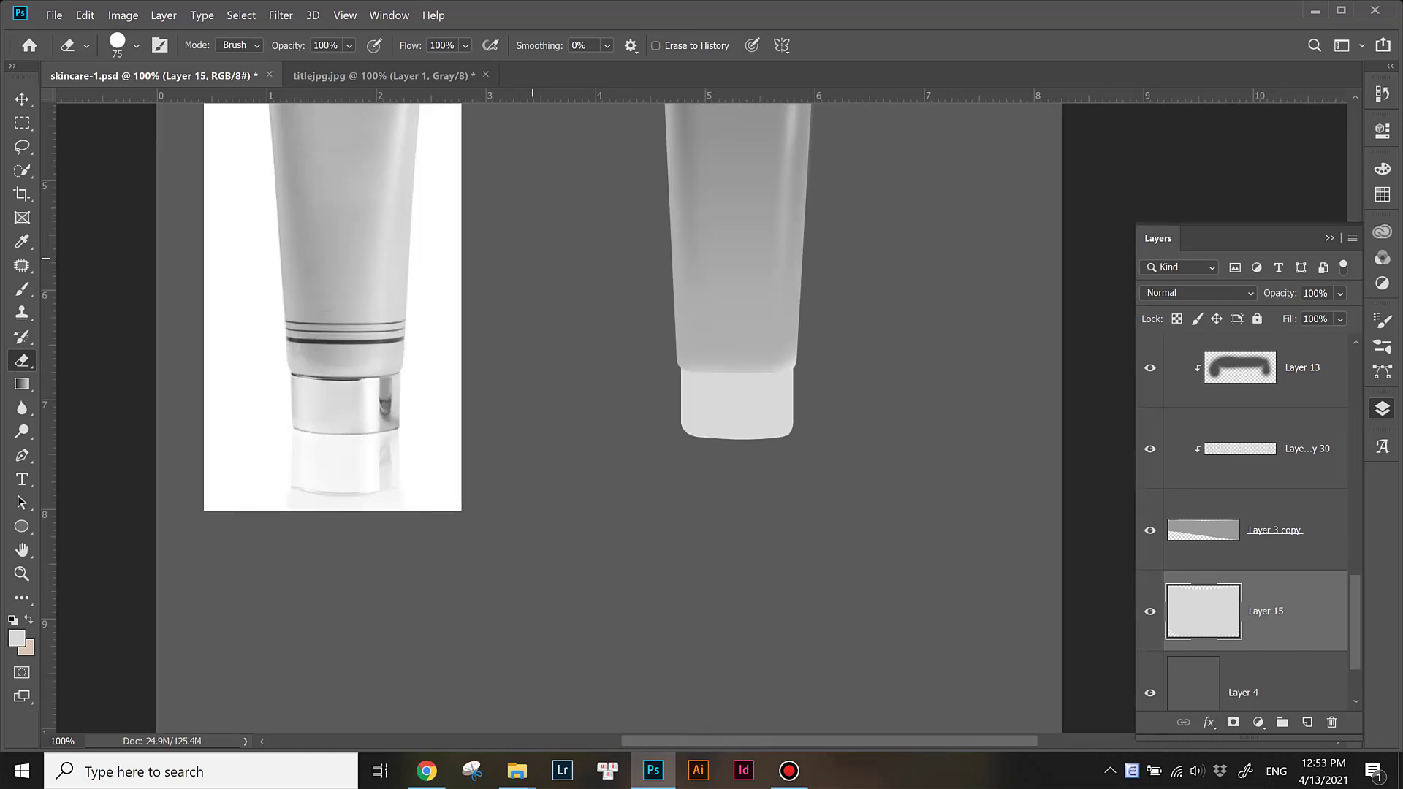
left_click(1307, 722)
left_click(1242, 571, "alt")
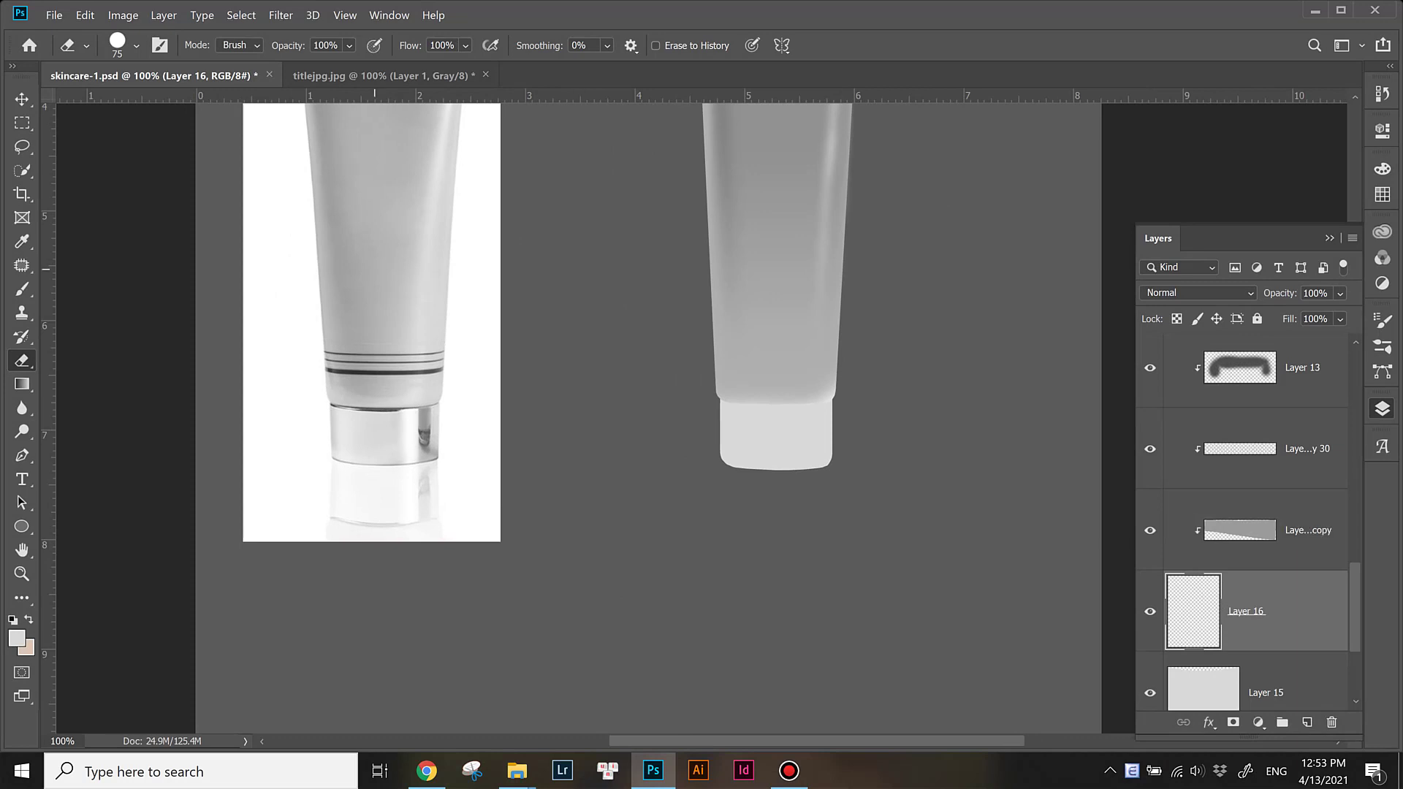
key("ctrl+plus")
scroll(701, 409, "left", 3)
left_click(1198, 653, "alt")
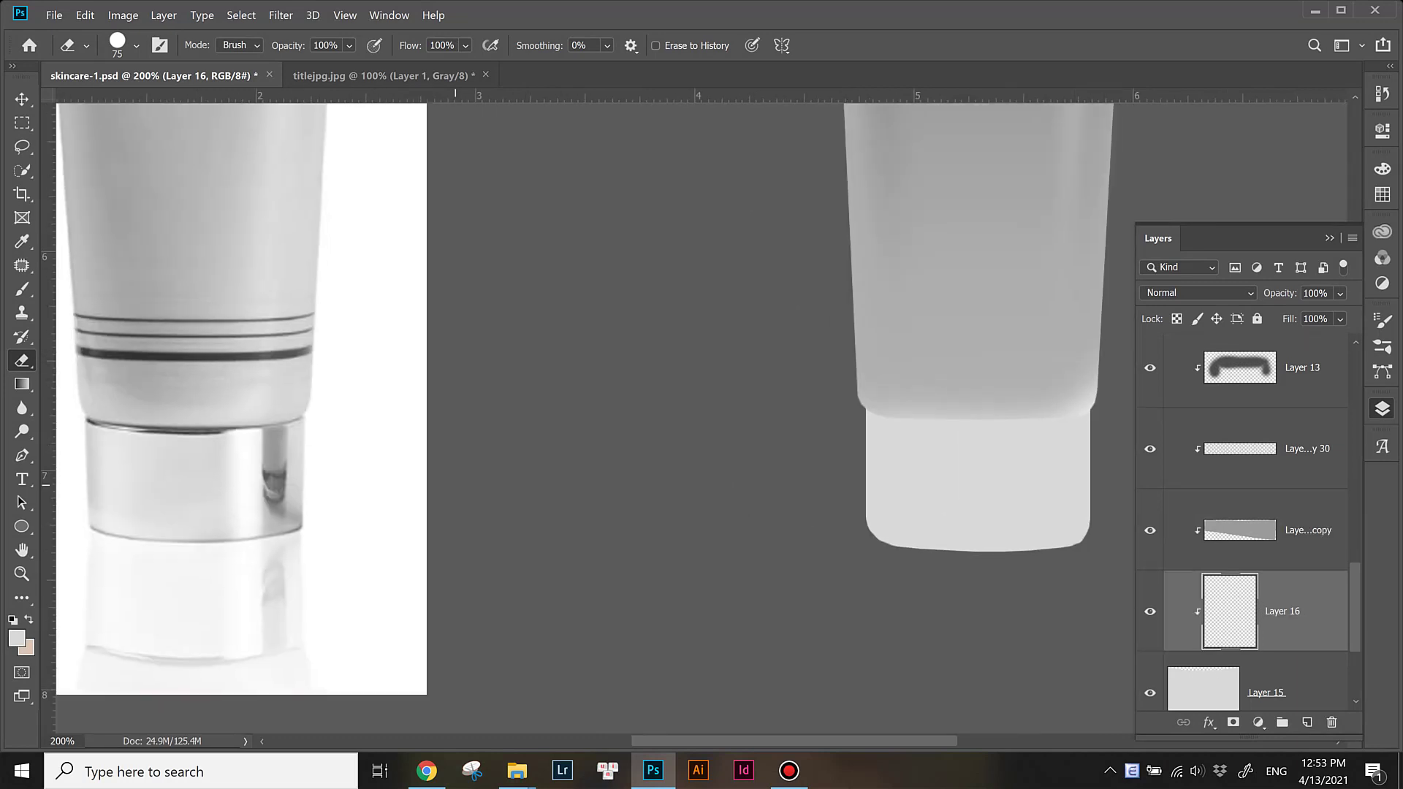
scroll(702, 409, "left", 1)
Step: Set up the brush with mid grey #a6a6a6 as the foreground colour
key("b")
left_click(136, 45)
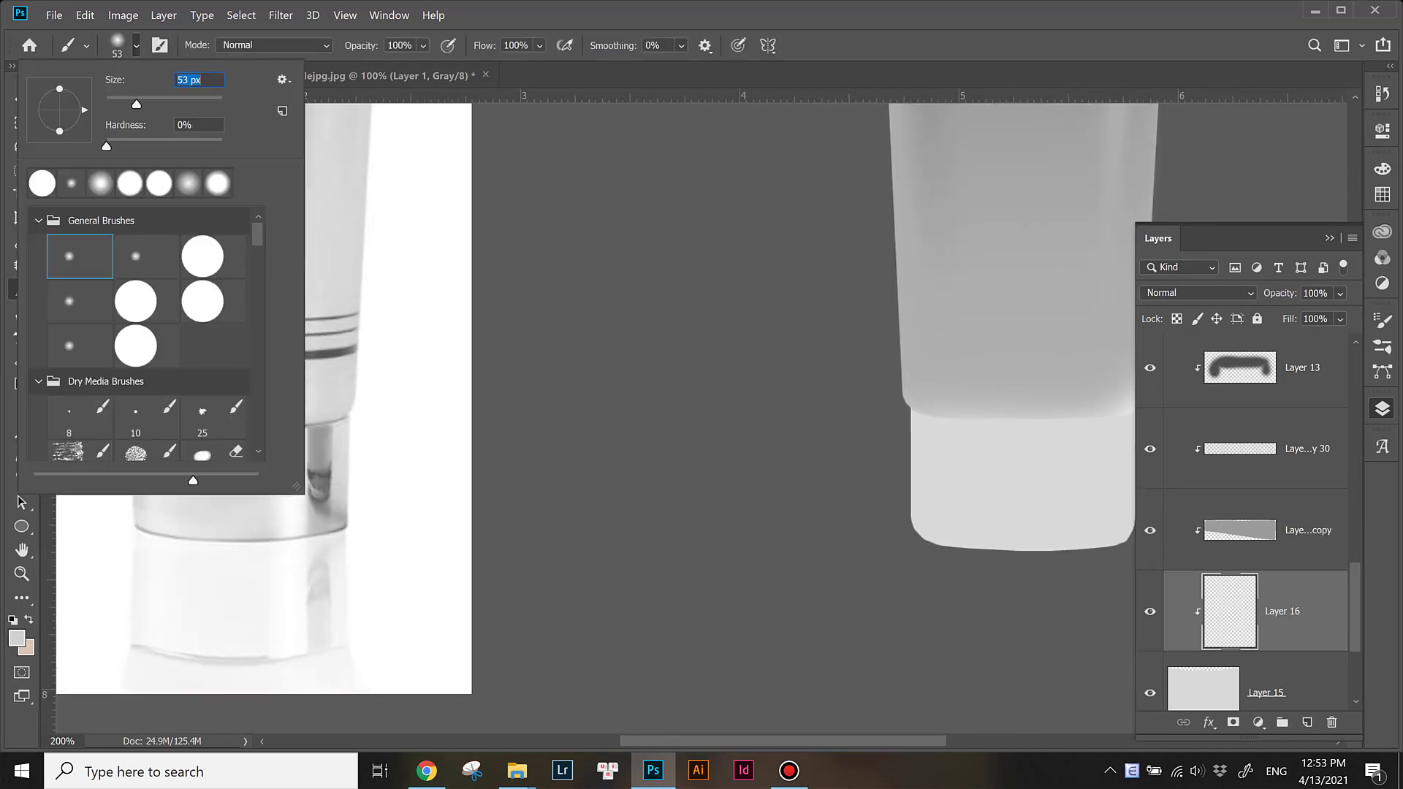
type("91")
key("Return")
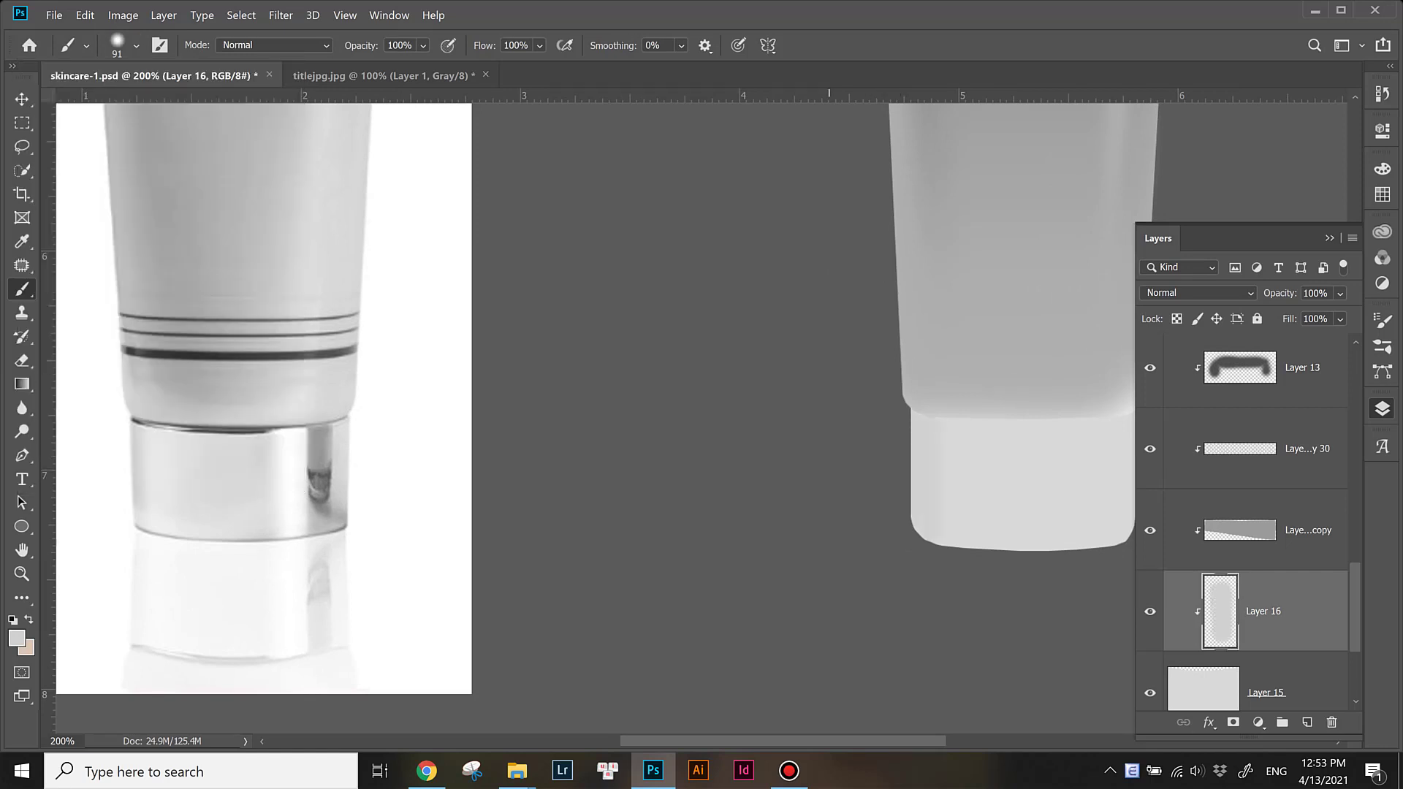
left_click(17, 638)
type("a6a6a6")
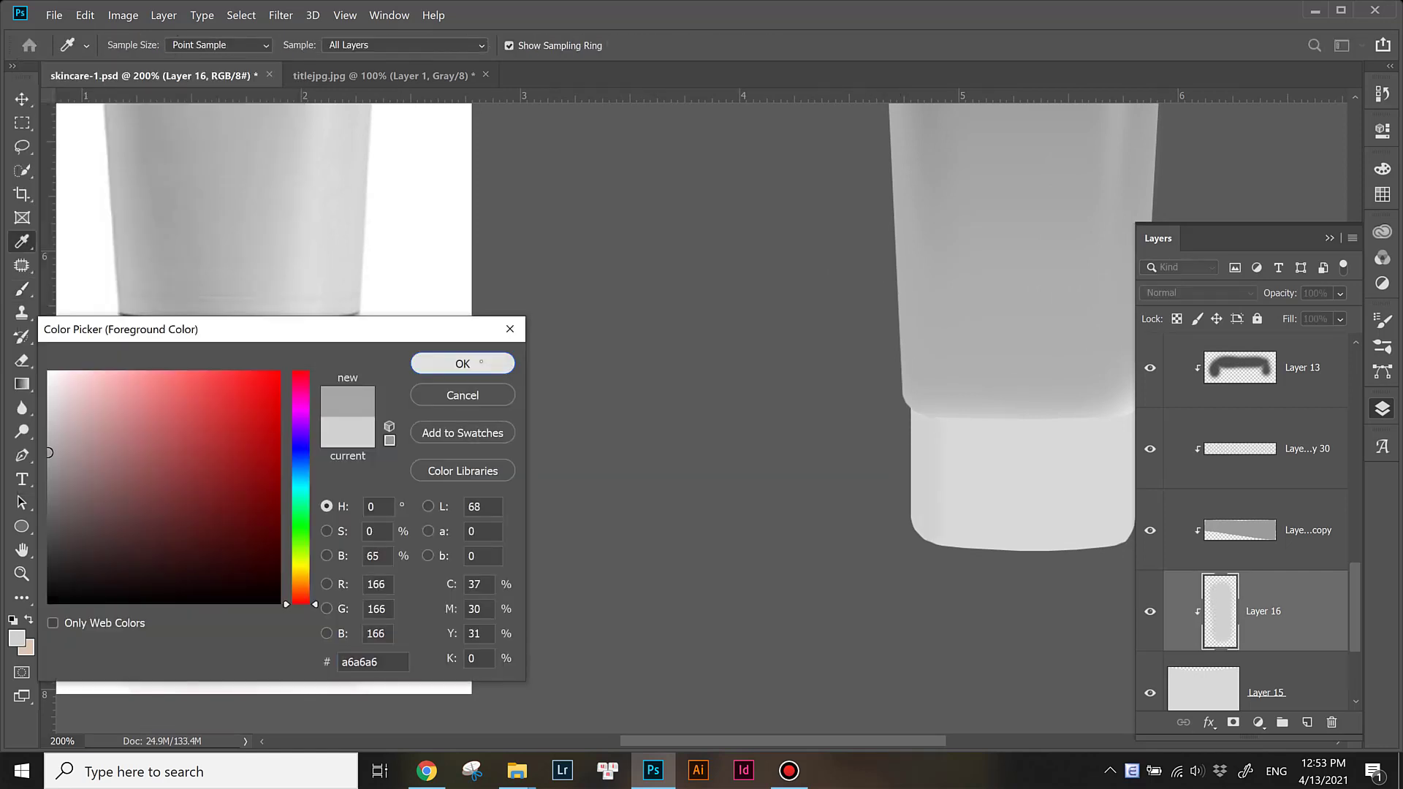
left_click(464, 360)
Step: Paint grey shading strokes down the cap's left and right edges
left_click_drag(924, 417, 928, 537)
key("ctrl+z")
left_click_drag(924, 413, 926, 539)
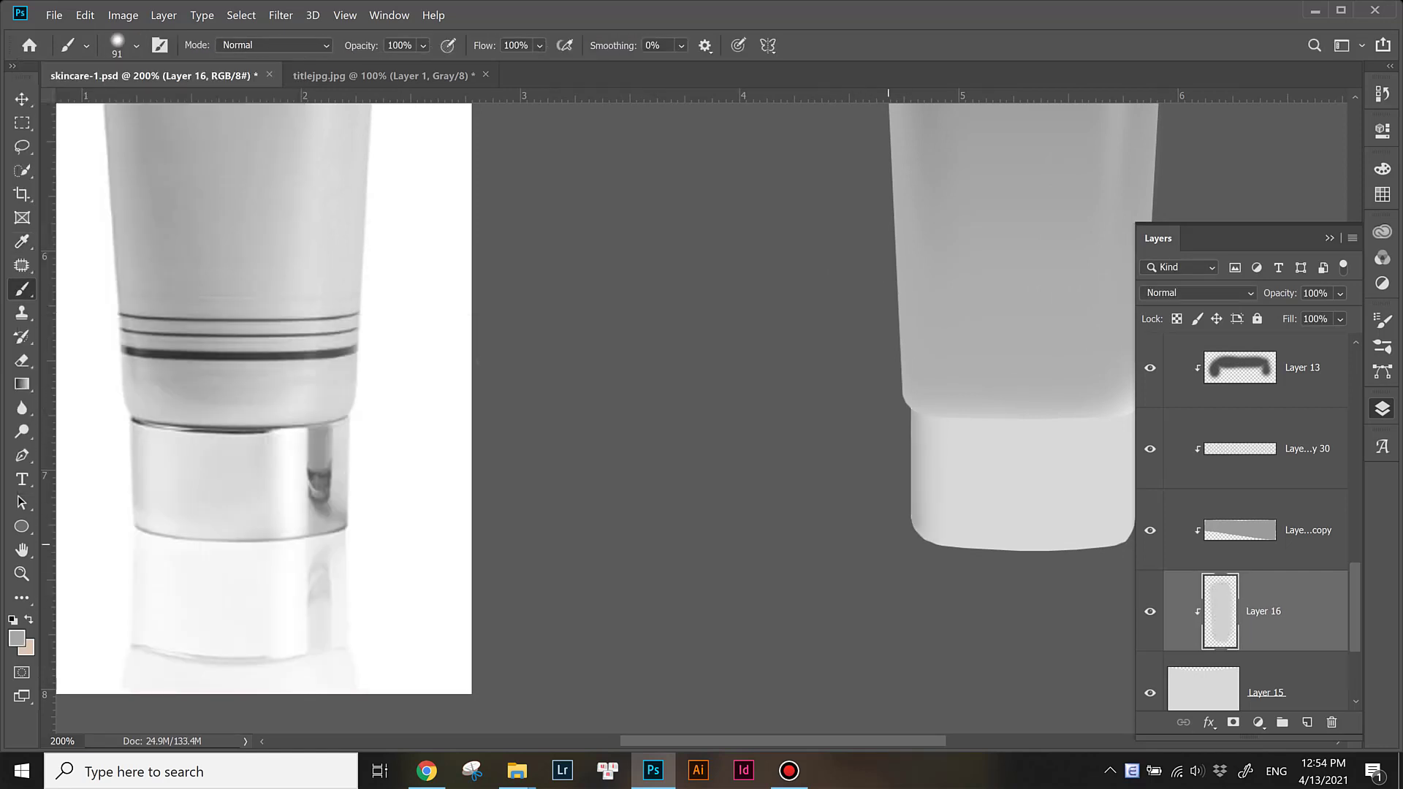
left_click_drag(877, 439, 779, 420)
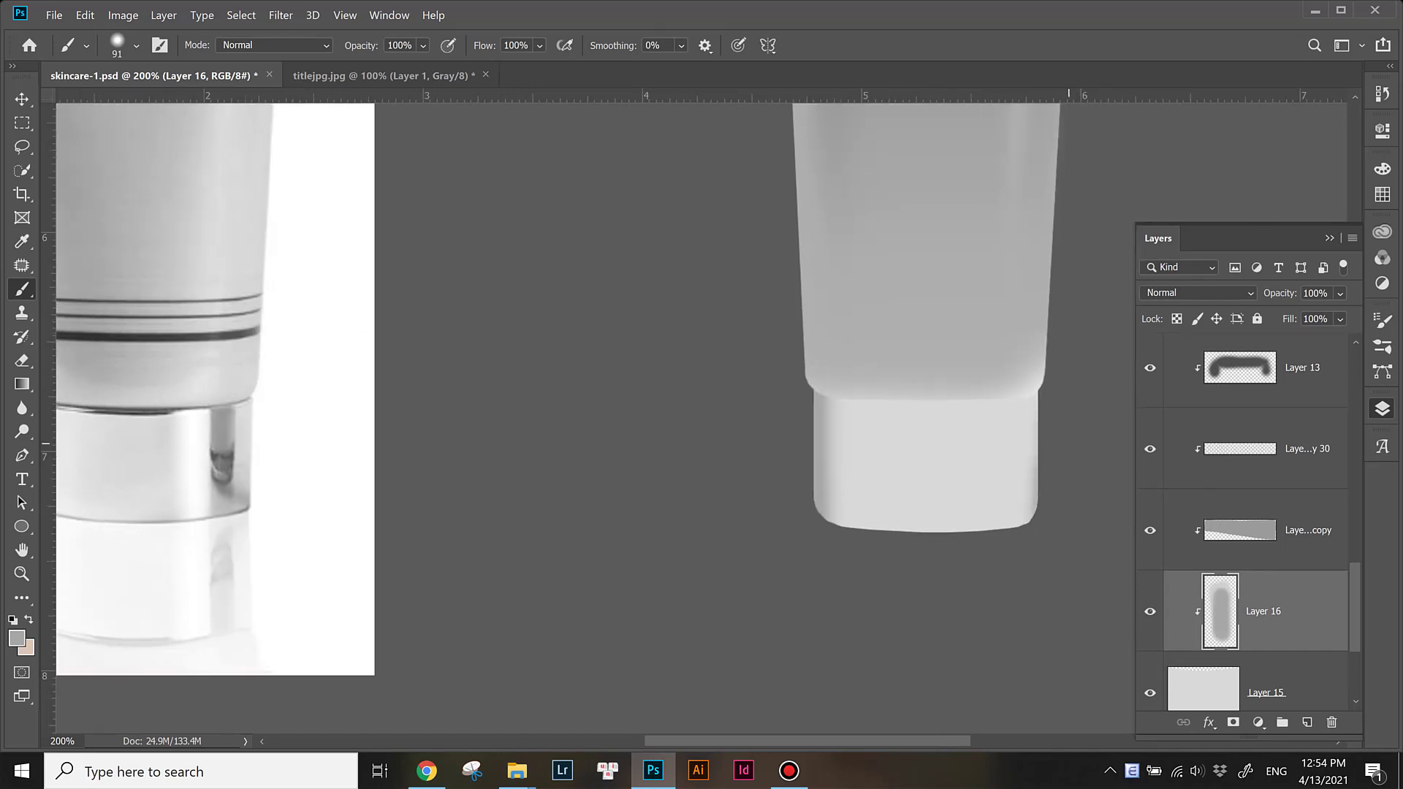
left_click_drag(1033, 395, 1033, 515)
key("ctrl+z")
left_click_drag(1035, 395, 1035, 491)
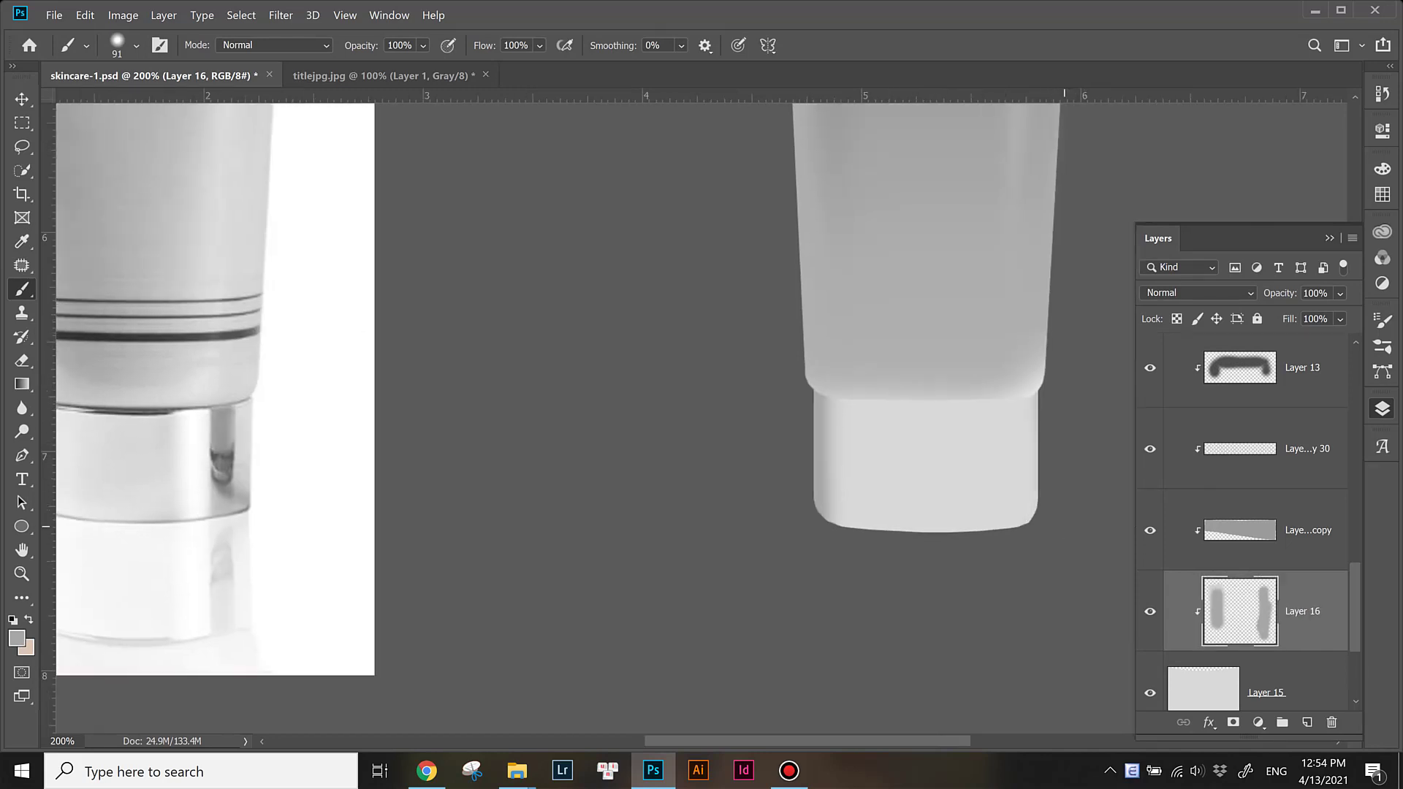
left_click_drag(696, 534, 731, 516)
Step: Adjust the brush and paint a darker vertical band on the cap
left_click(136, 45)
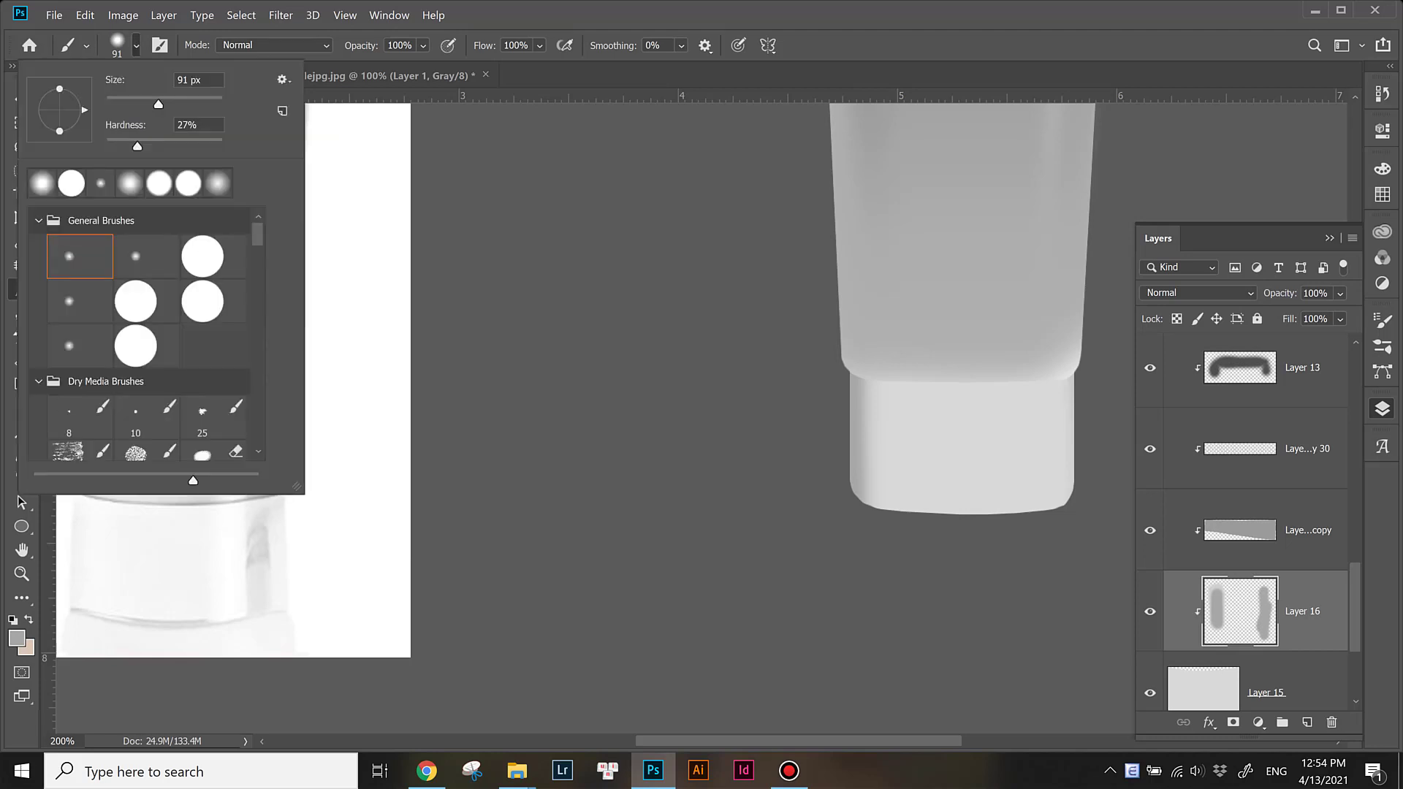
key("Return")
left_click_drag(1016, 394, 1016, 486)
key("ctrl+z")
left_click_drag(1008, 395, 1007, 485)
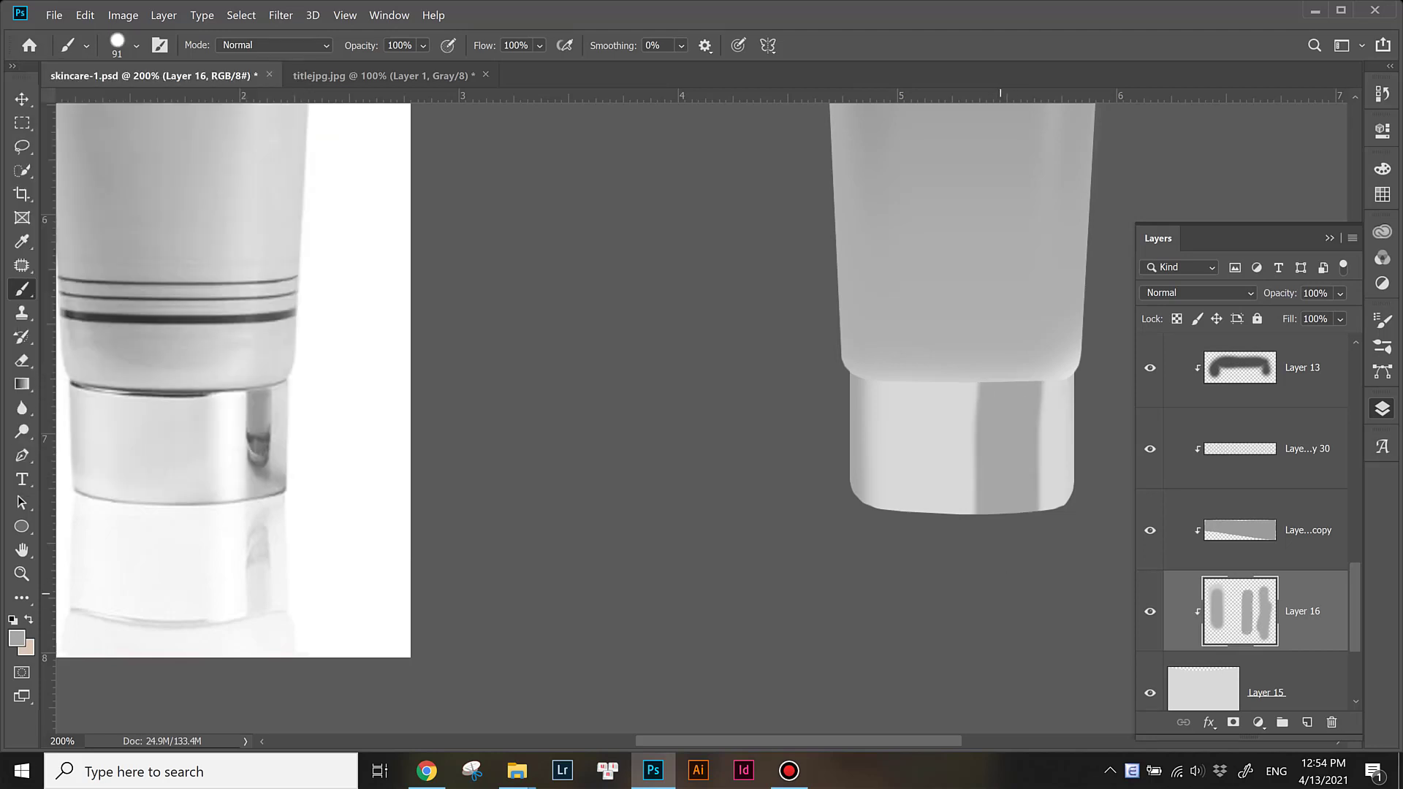
Step: Soften the cap shading with a Gaussian Blur
left_click(280, 14)
left_click(212, 268)
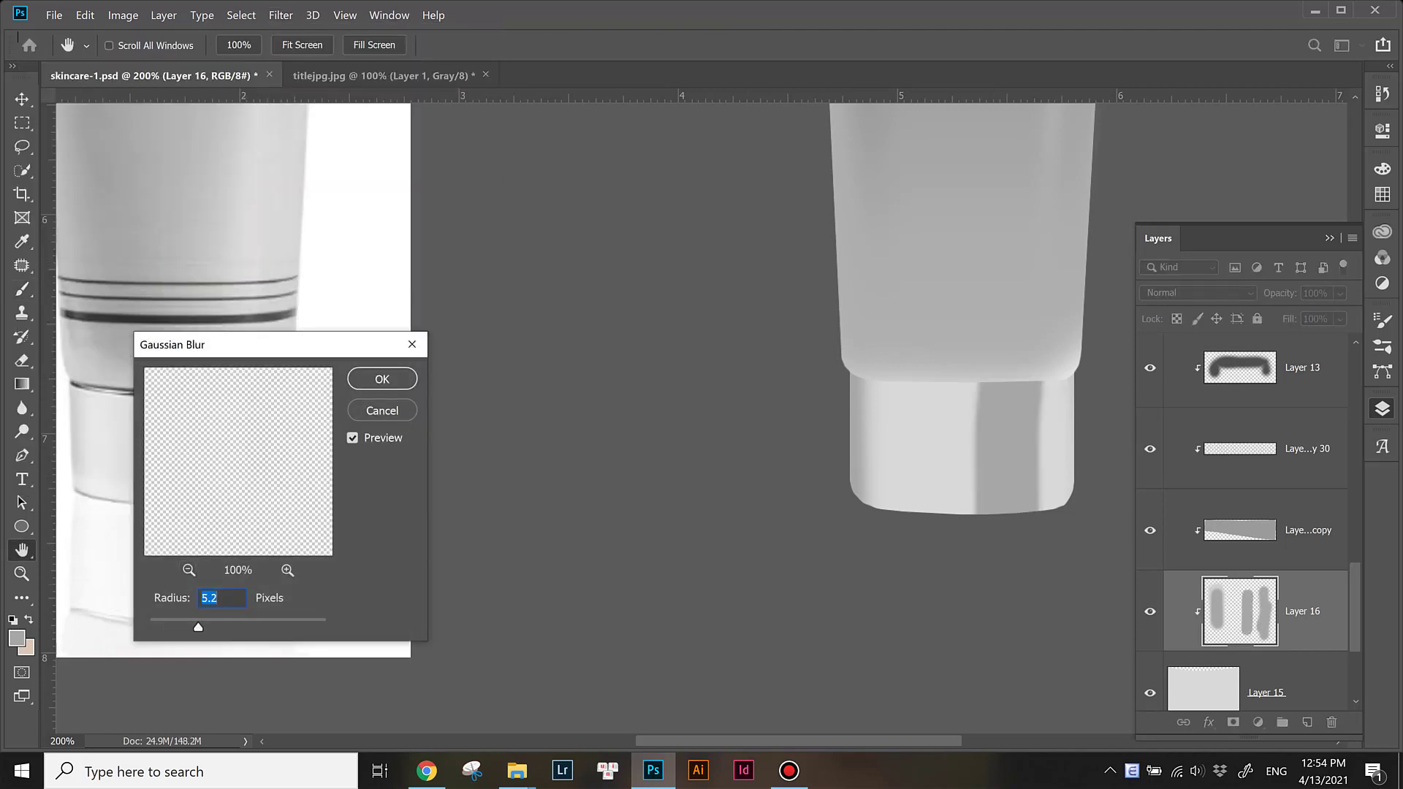
key("Return")
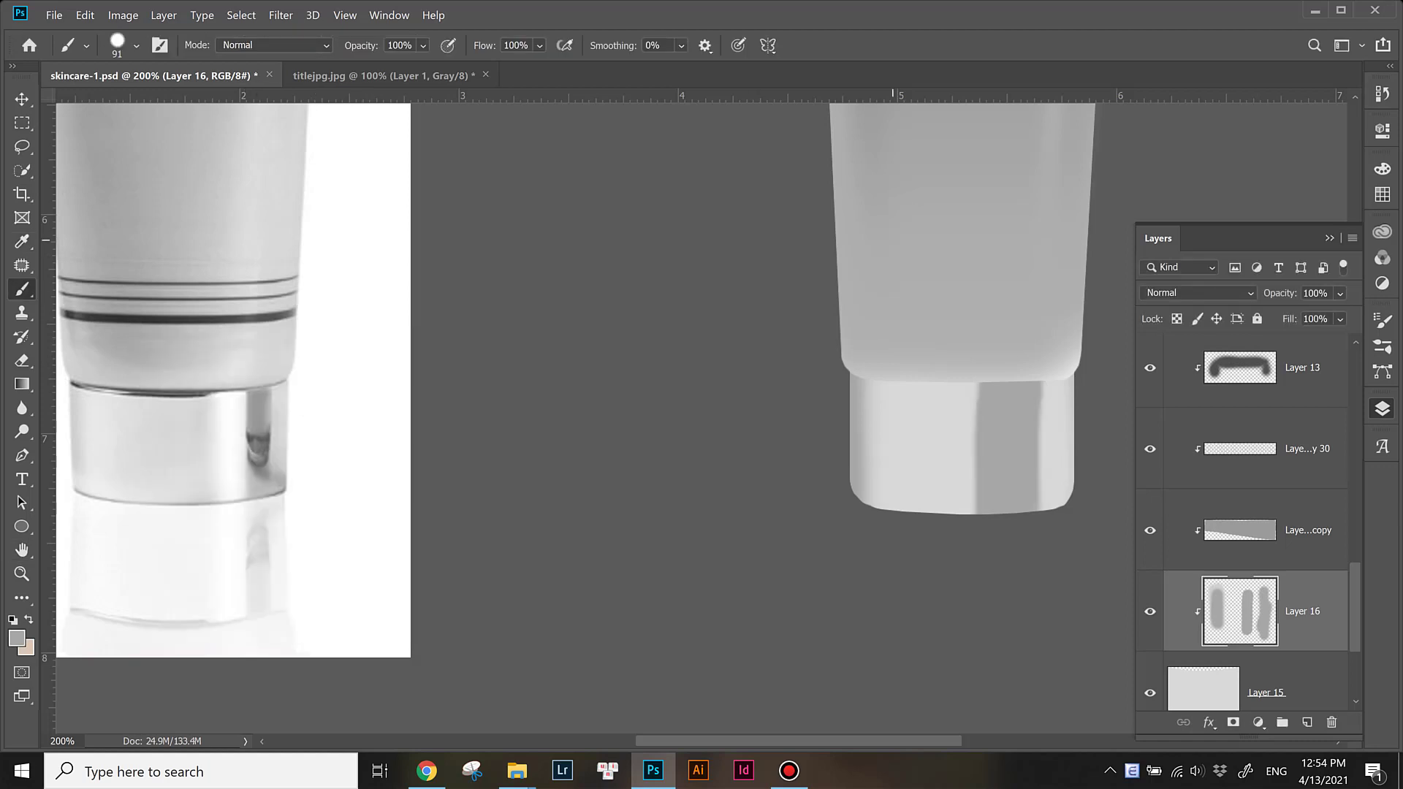
Step: Commit the shading layer unchanged, return to Layer 15 and clear the selection
key("ctrl+t")
key("Return")
key("alt+bracketright")
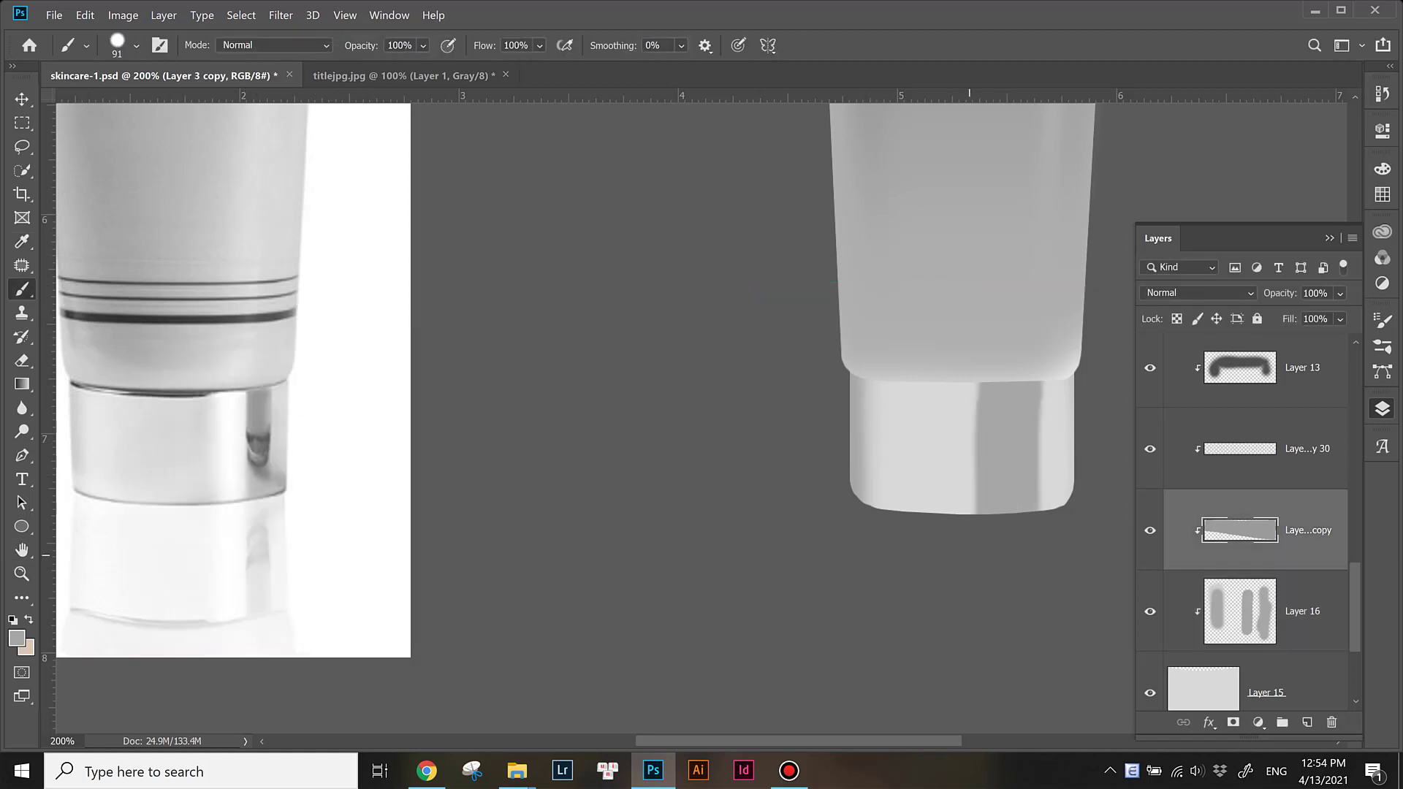
key("i")
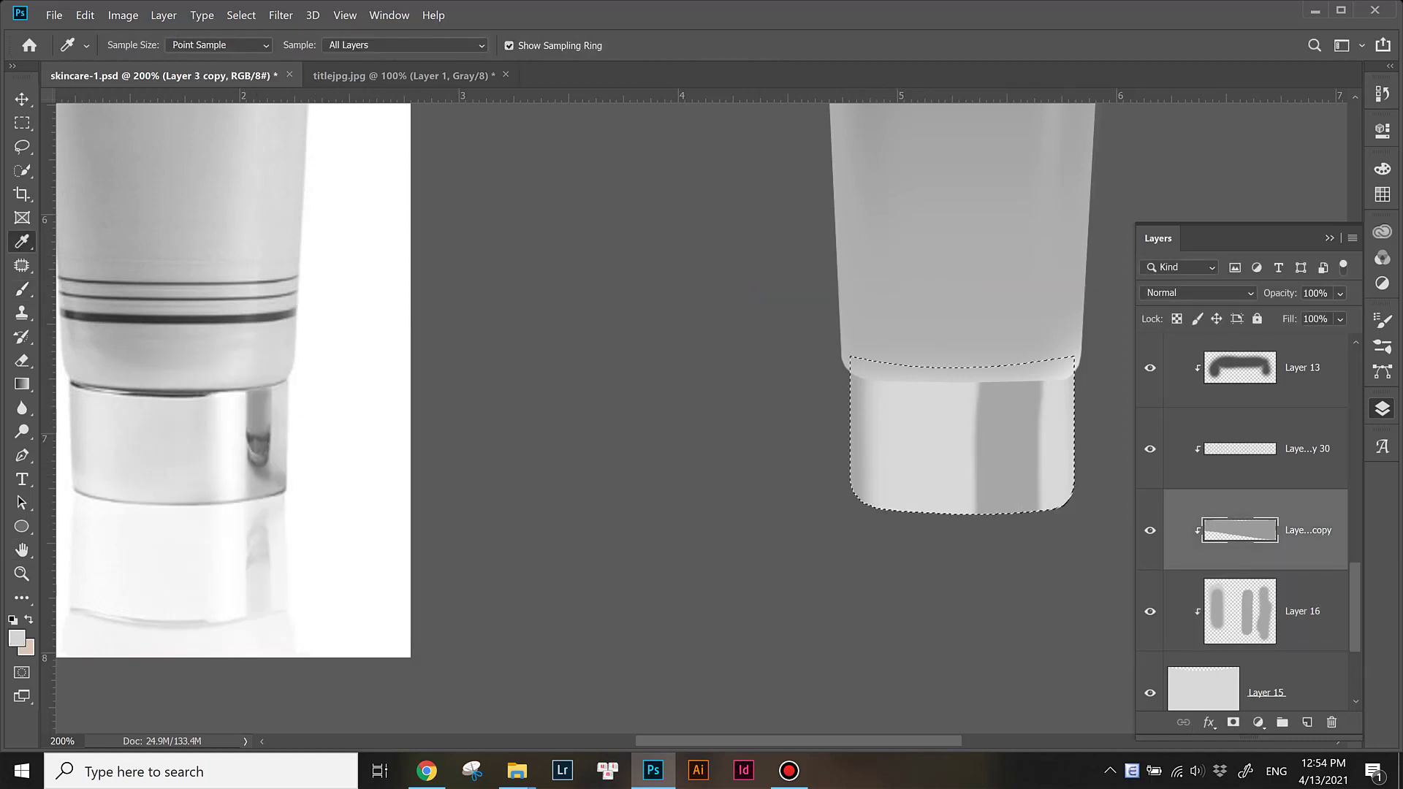
key("alt+bracketleft")
key("alt+bracketleft")
key("ctrl+d")
Step: Fill the cap base on Layer 15 with a slightly darker grey
left_click(16, 638)
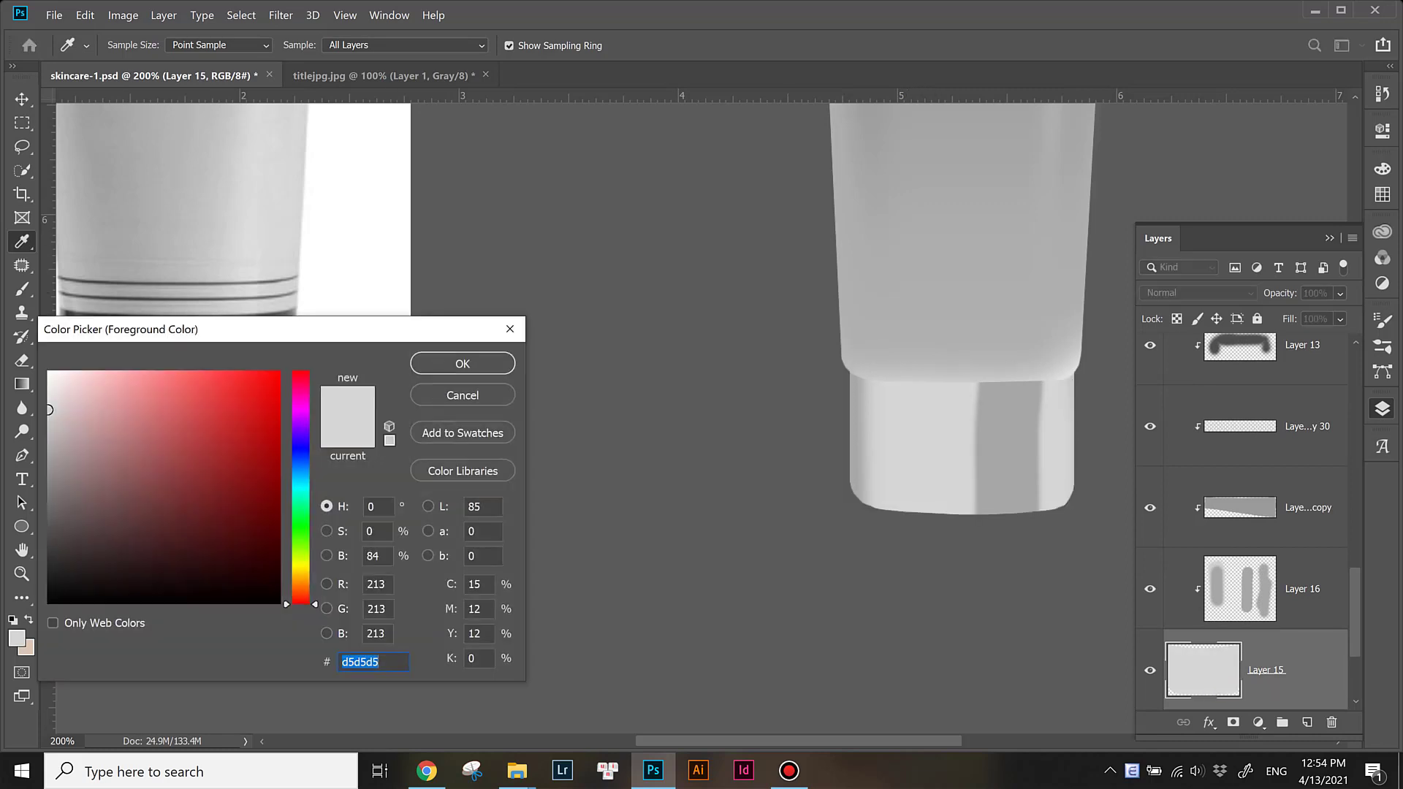
left_click(49, 427)
key("Return")
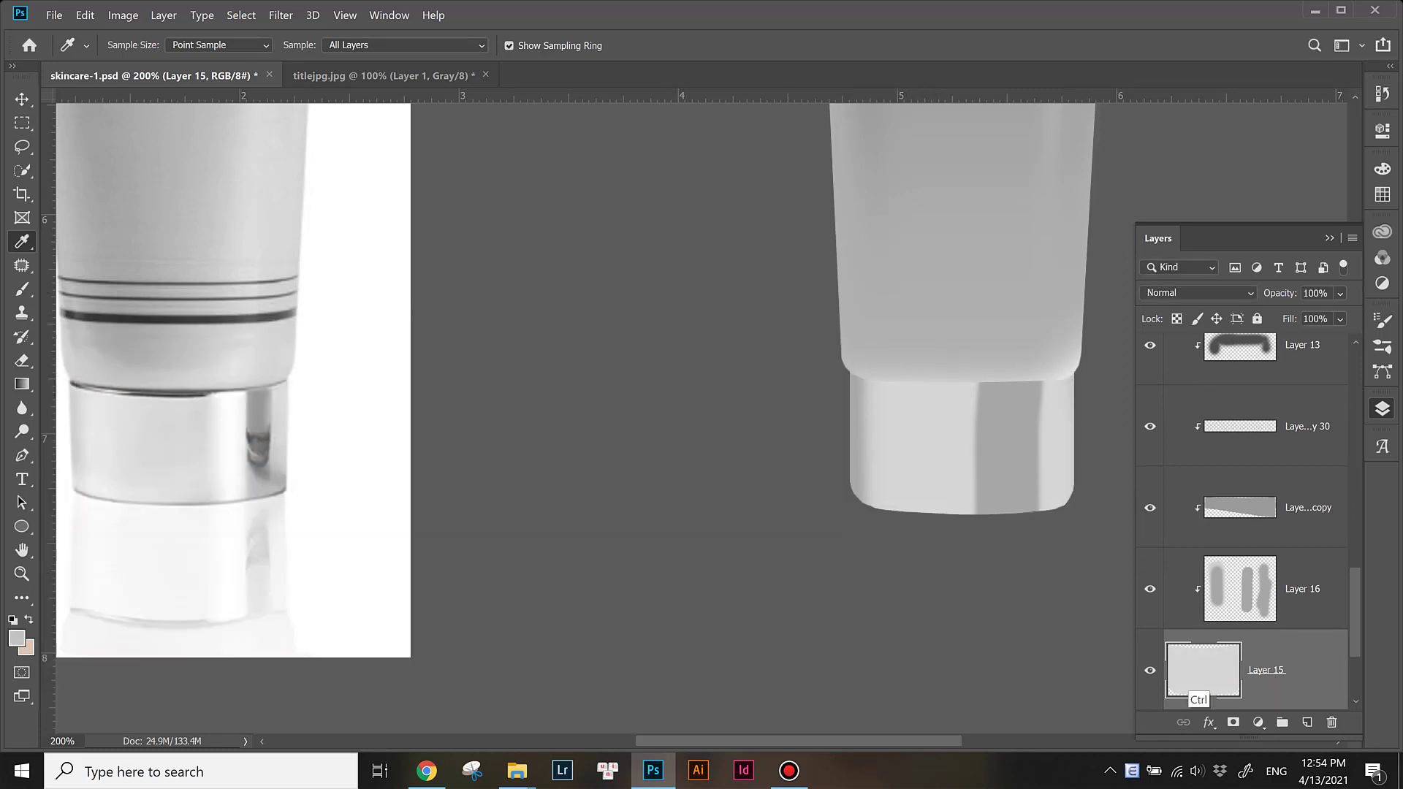
key("alt+shift+BackSpace")
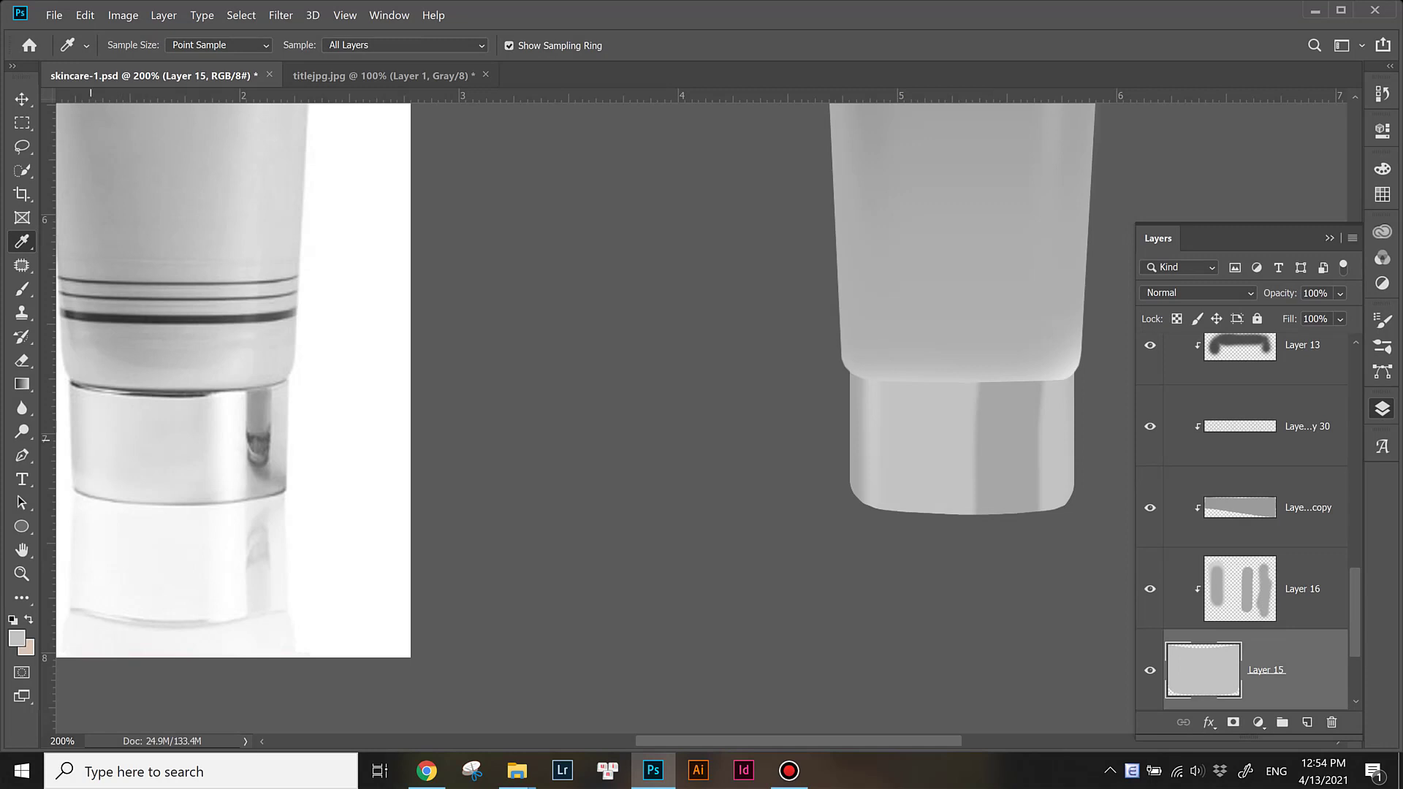
Step: Set up the brush and add a new clipped Layer 17 above the shading
key("b")
left_click(136, 45)
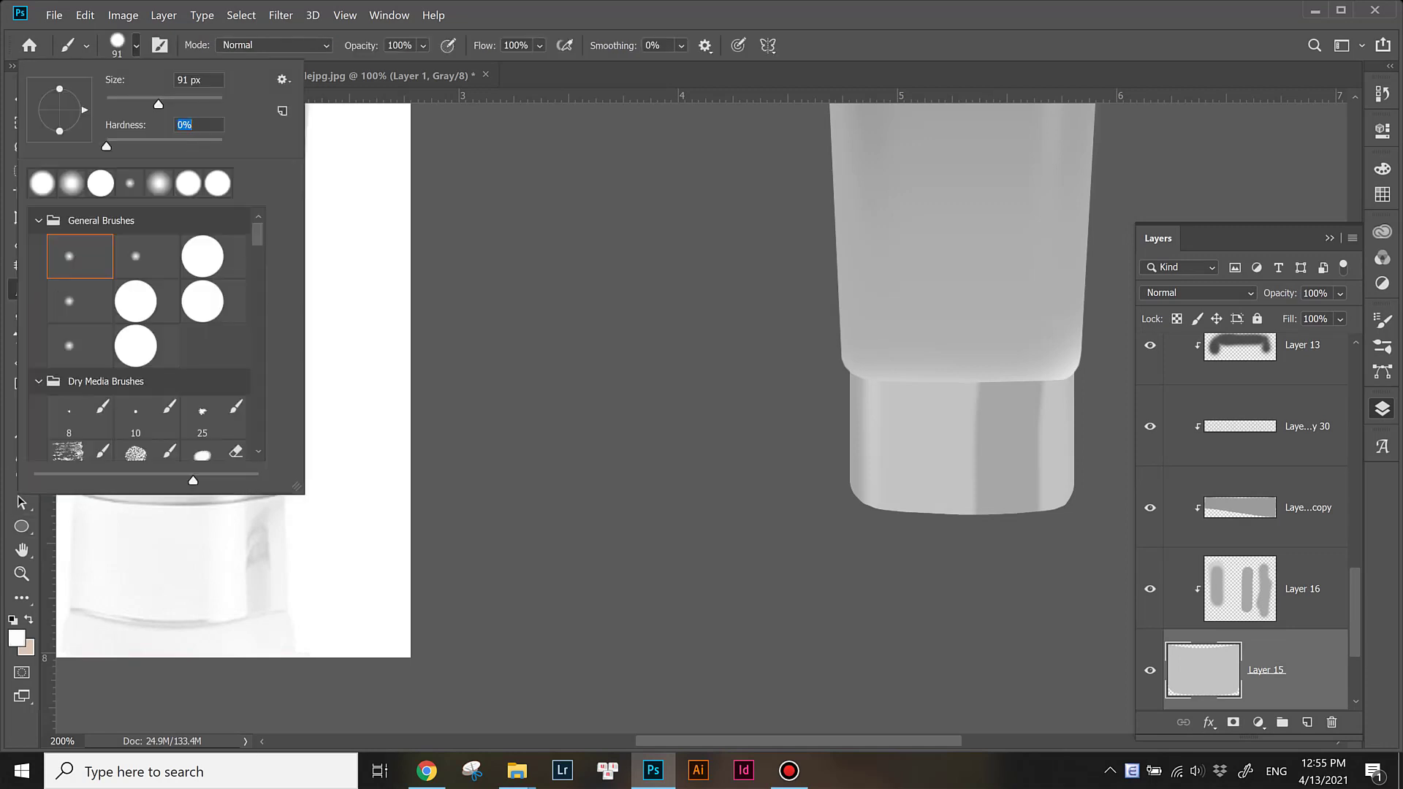
key("Return")
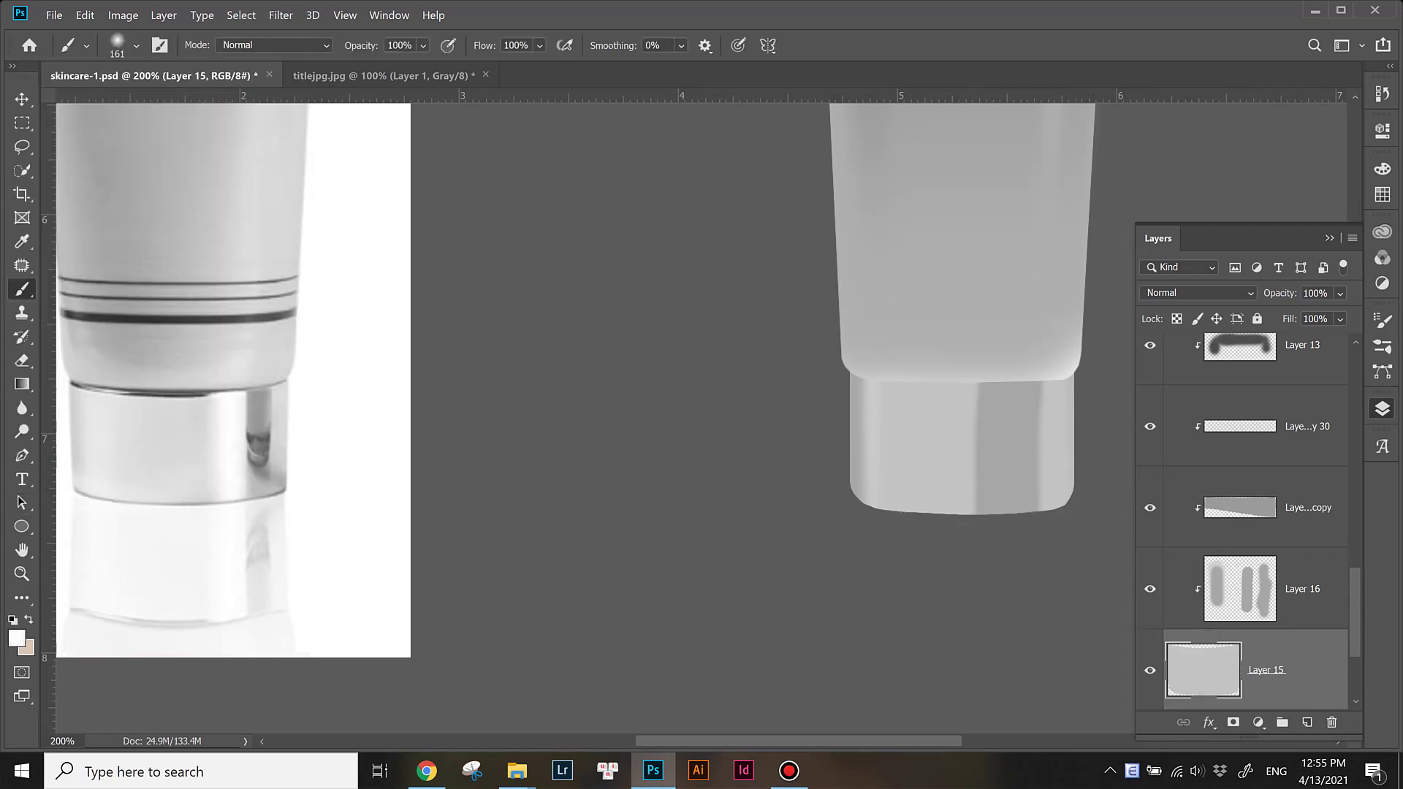
left_click(1307, 721)
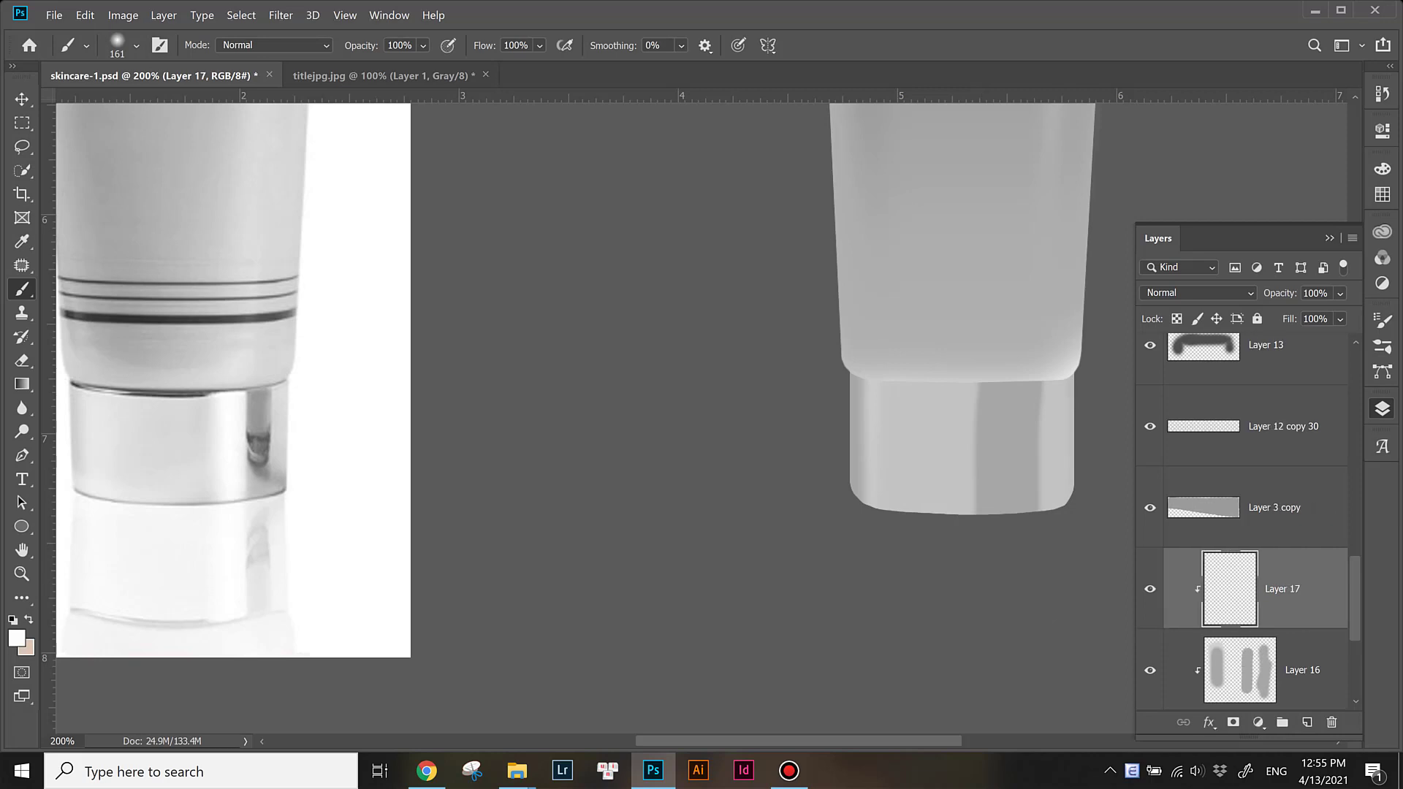
Step: Paint a white highlight down the cap and narrow it from both sides
left_click_drag(950, 383, 949, 512)
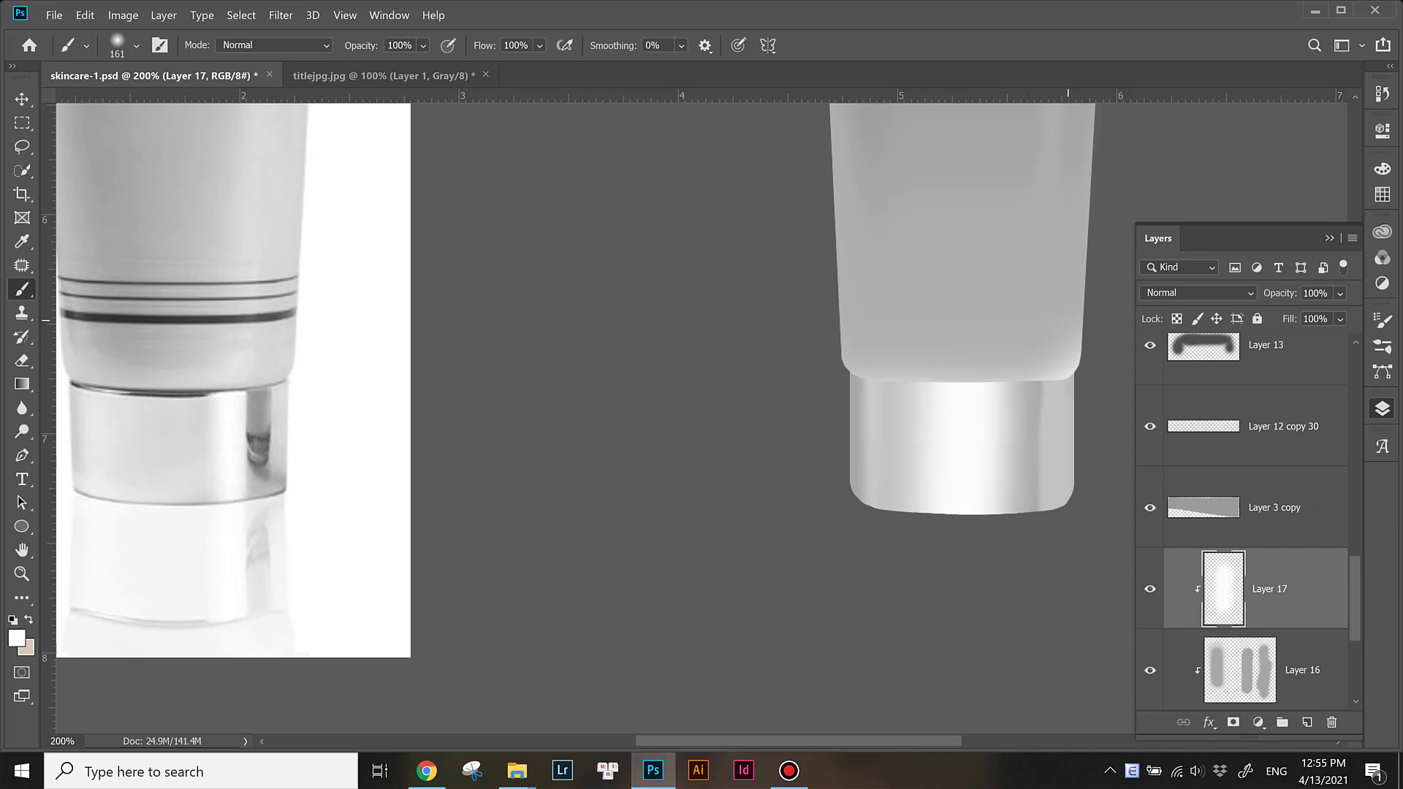
key("v")
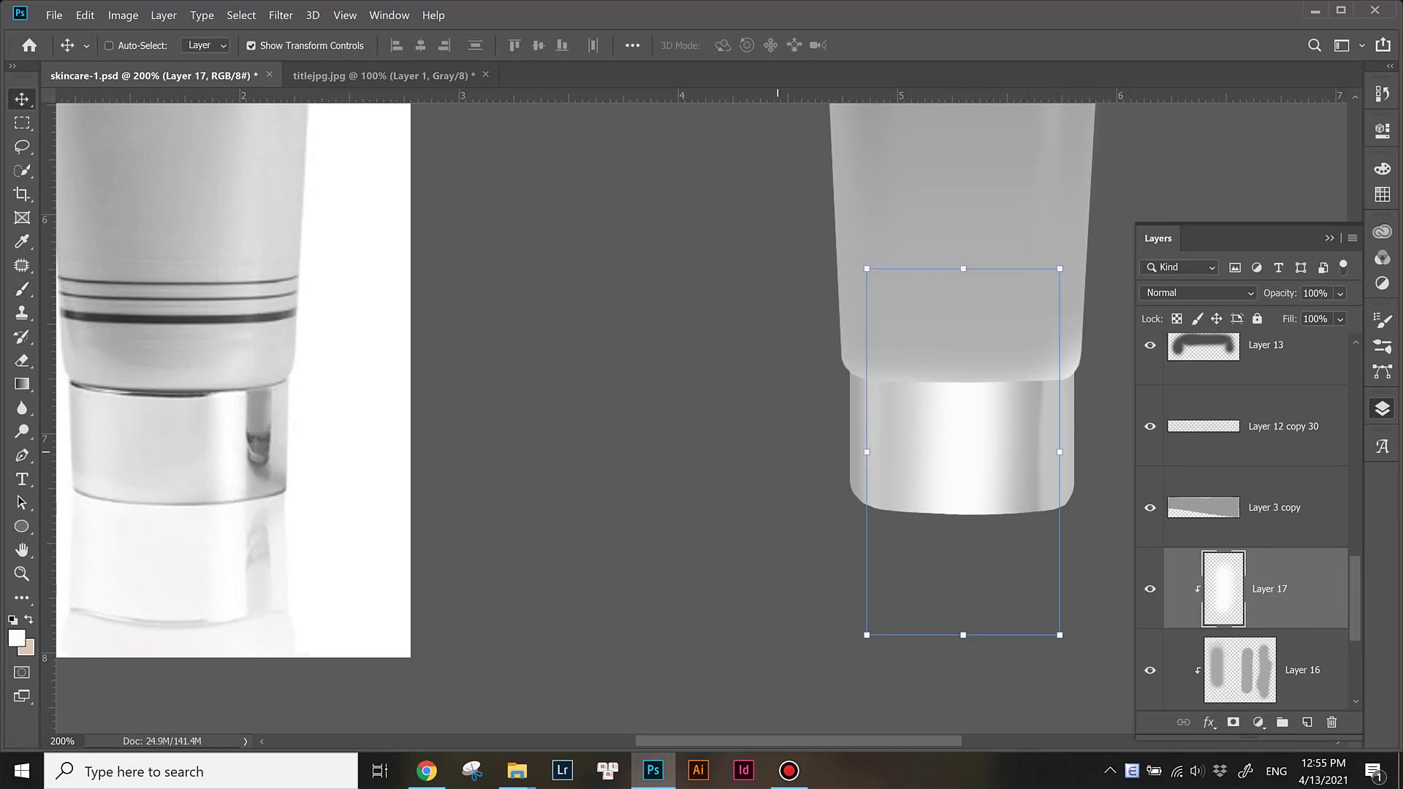
left_click_drag(867, 452, 903, 453)
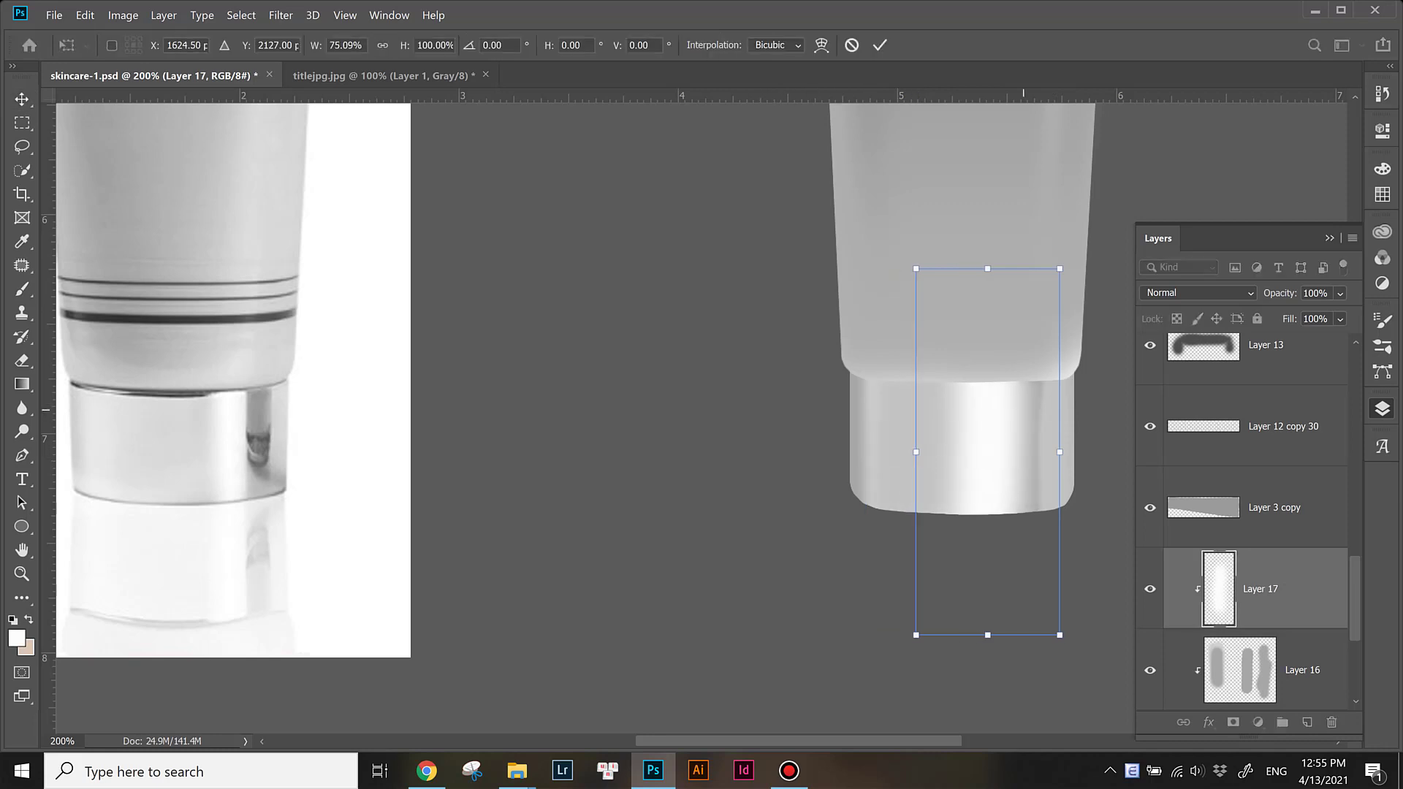
left_click_drag(1059, 451, 1047, 452)
key("Return")
Step: Check Layers 16 and 17, then add a new clipped Layer 18 above the highlight
key("alt+bracketleft")
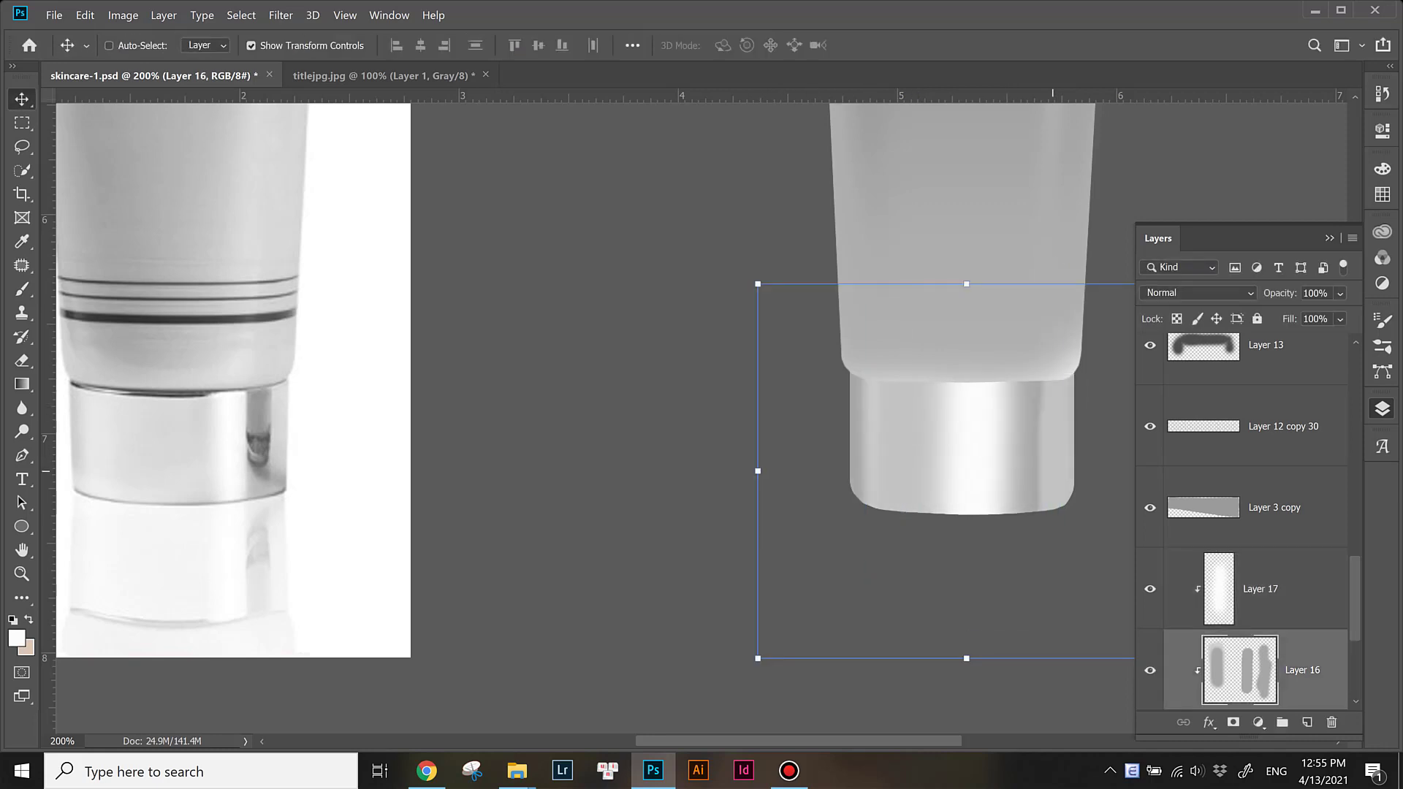
key("ctrl+minus")
key("ctrl+minus")
key("ctrl+plus")
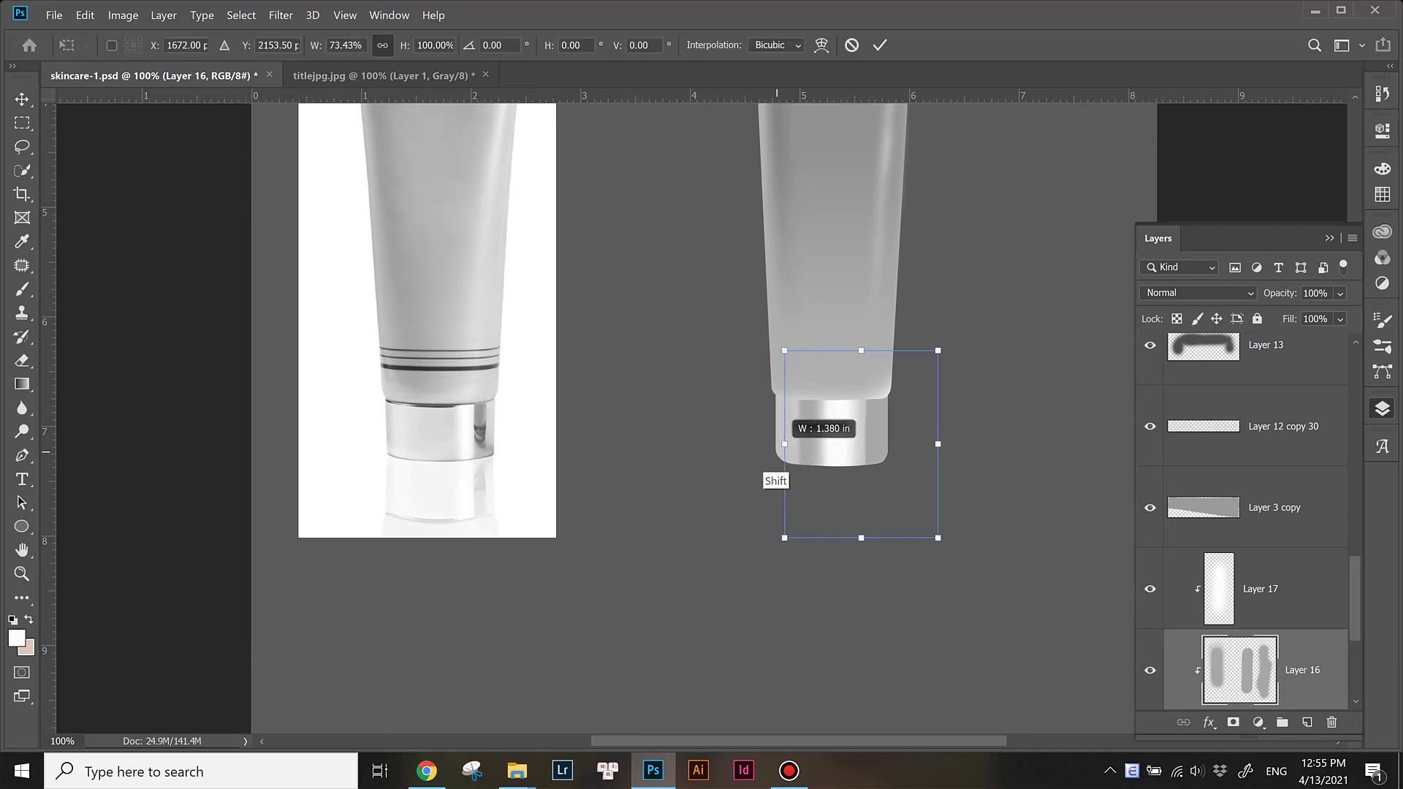
key("alt+bracketright")
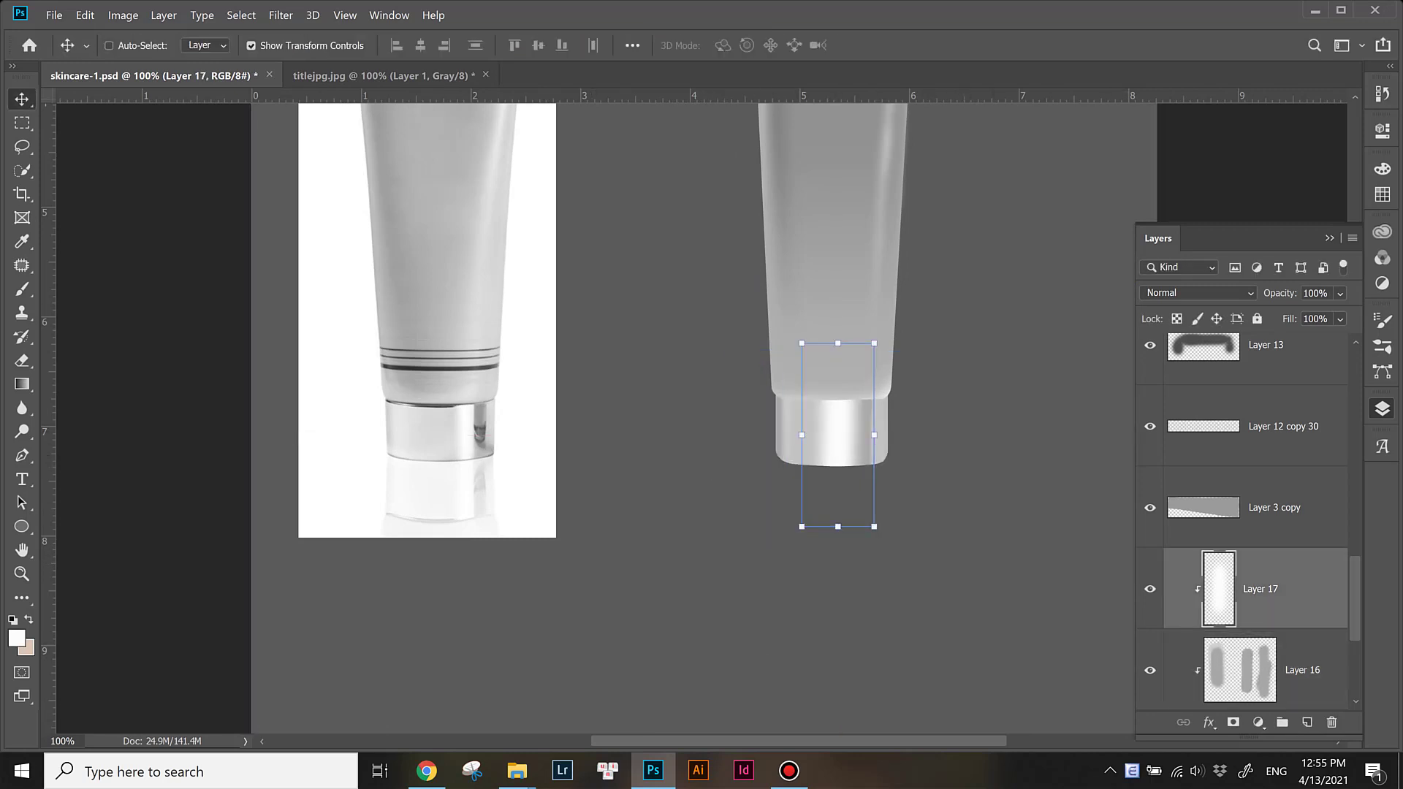
scroll(1249, 548, "down", 3)
scroll(1249, 526, "up", 1)
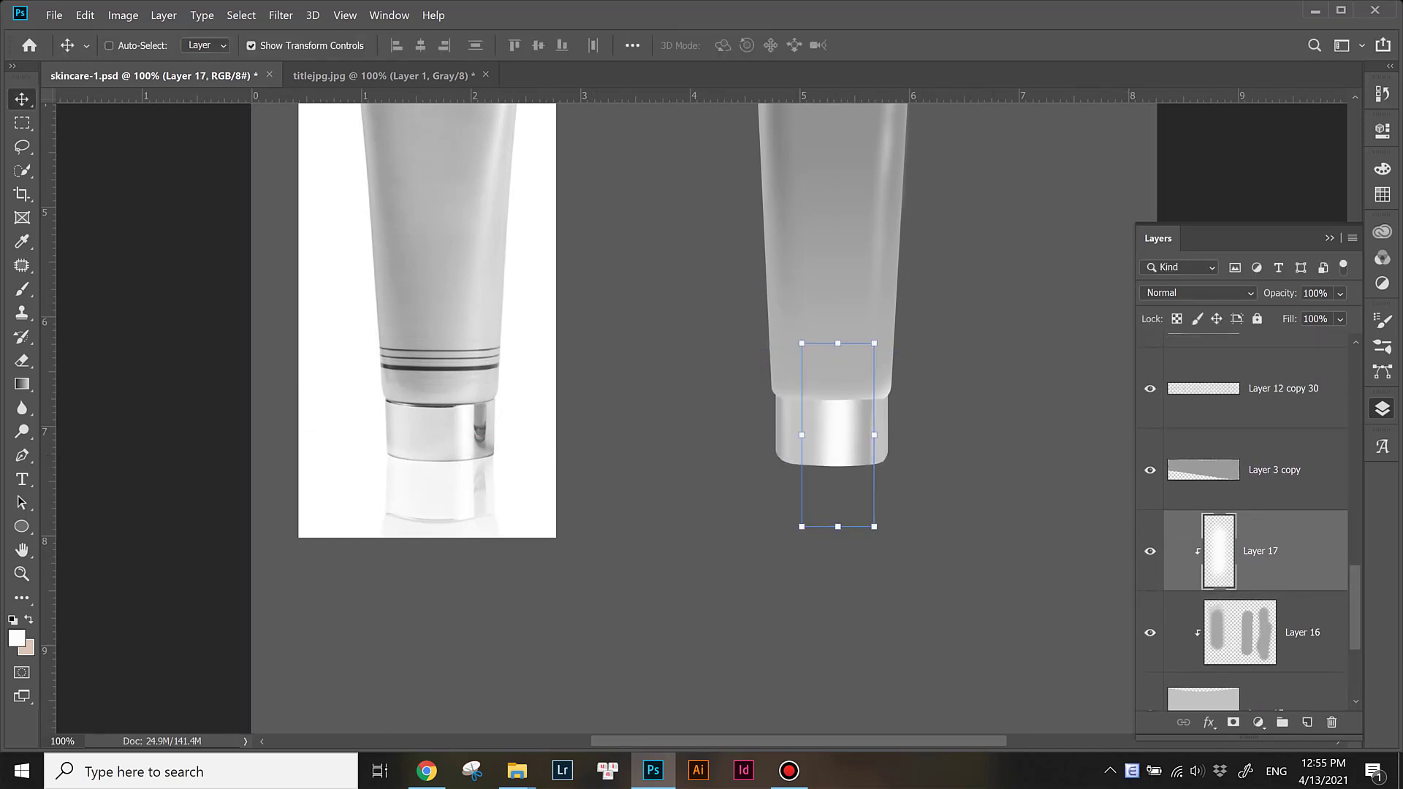
scroll(1249, 526, "down", 3)
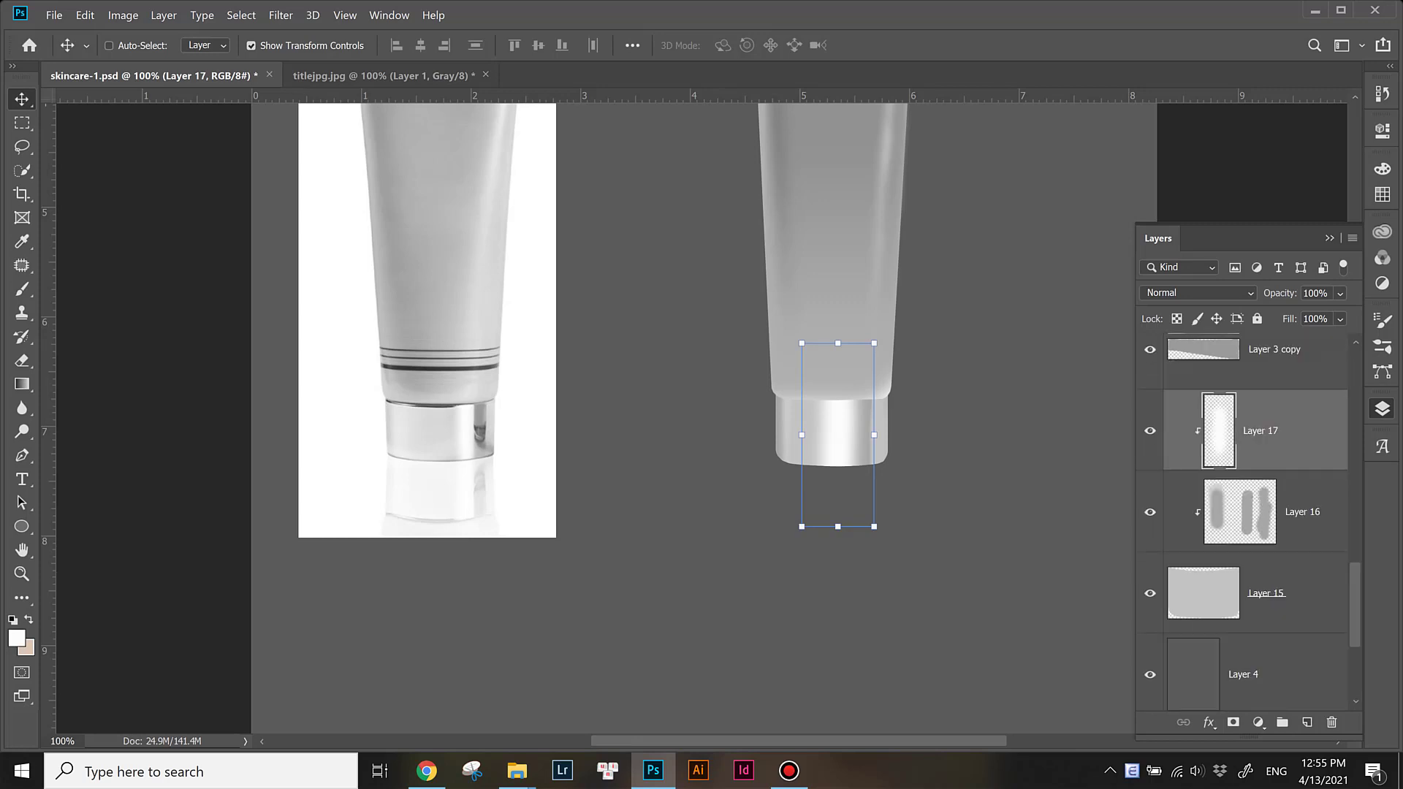
scroll(1249, 526, "up", 4)
key("ctrl+shift+alt+n")
Step: Size the brush for Layer 18's dark cap shading, then zoom out to both whole tubes
key("ctrl+plus")
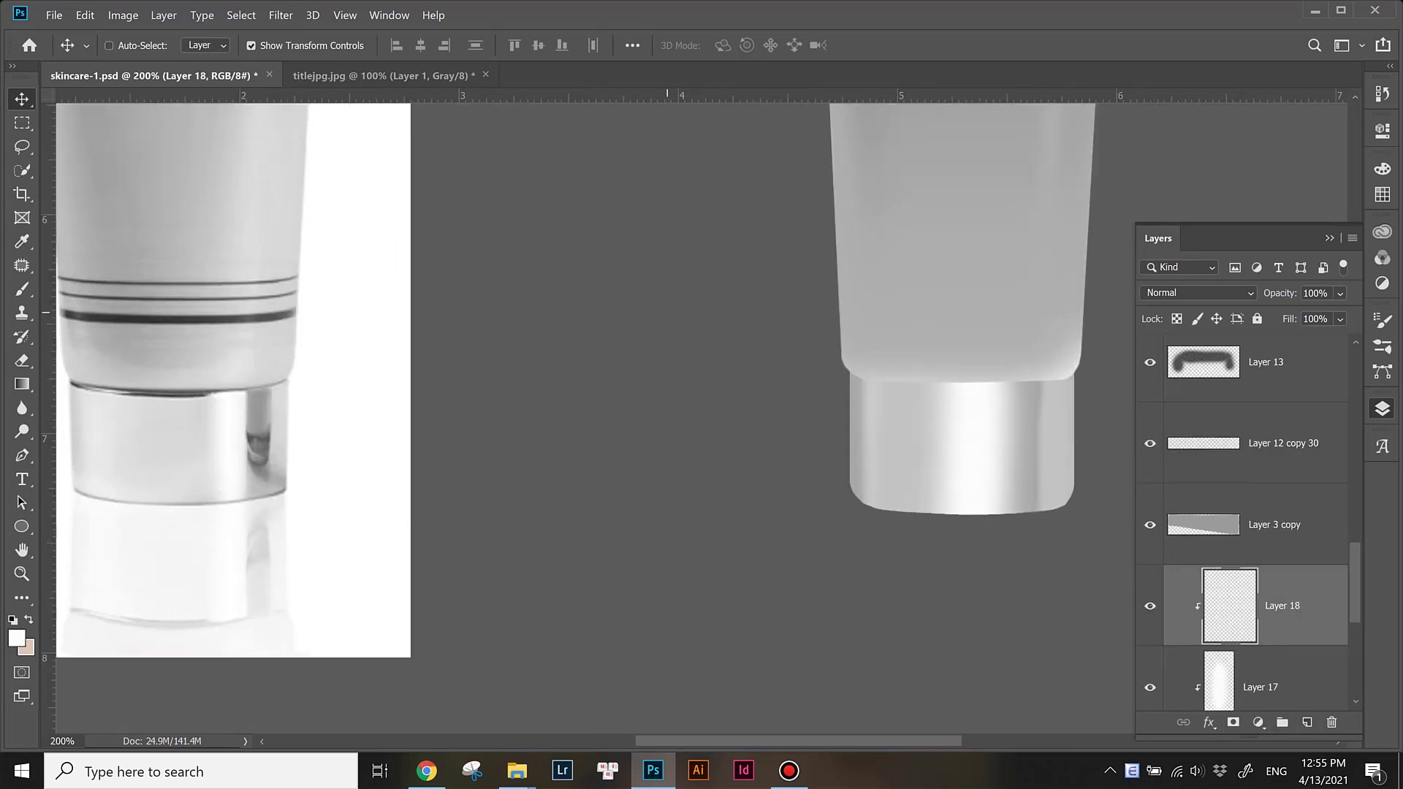
key("i")
key("b")
left_click_drag(512, 365, 323, 394)
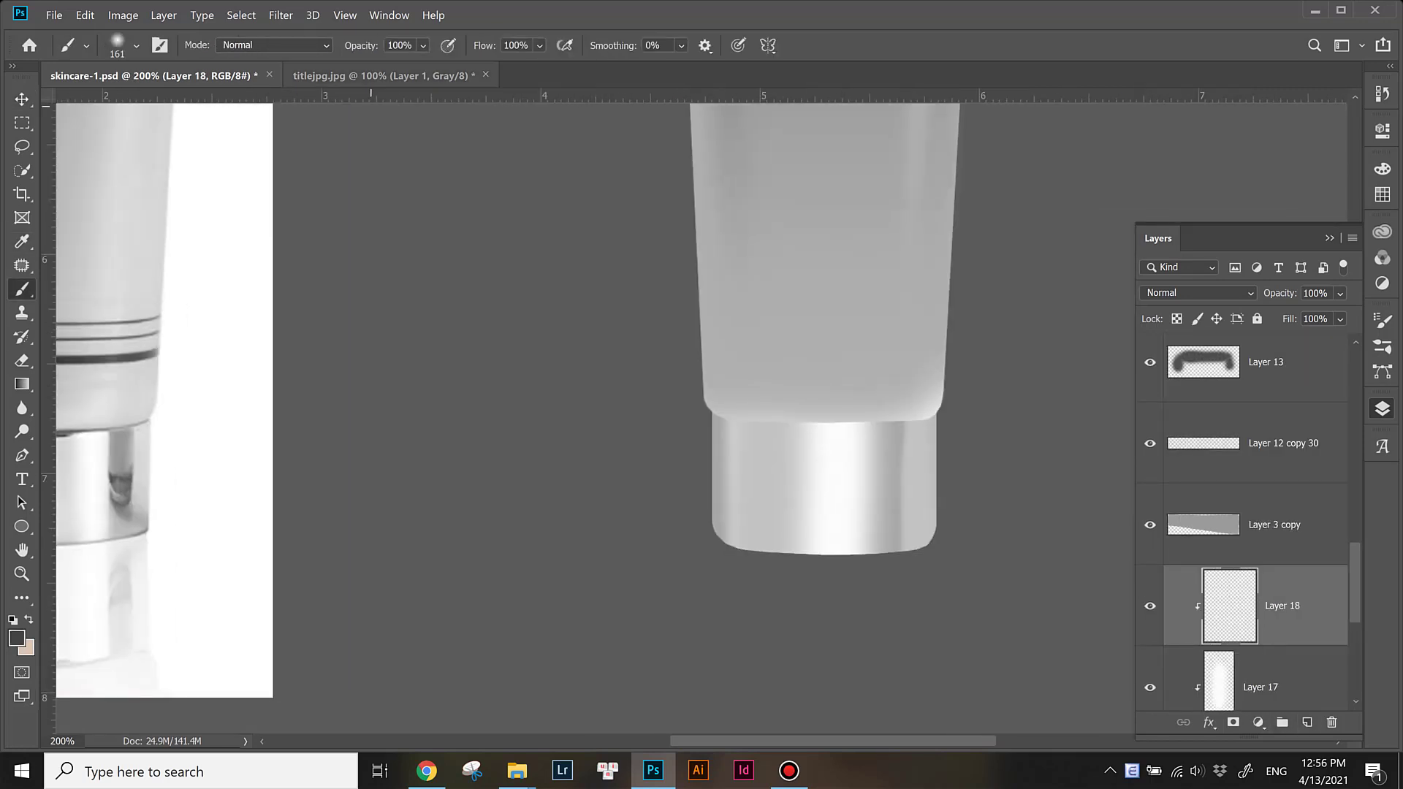
left_click(136, 45)
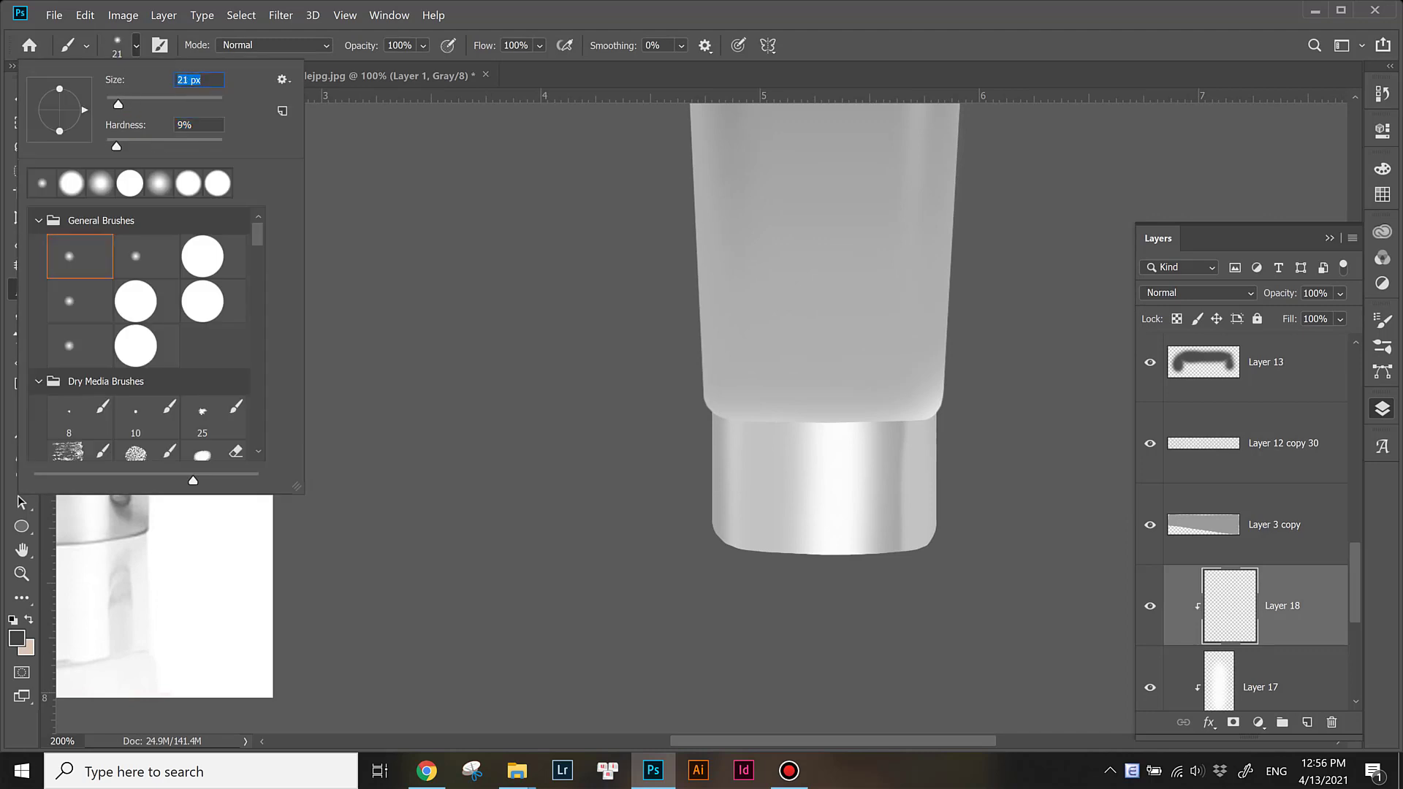
key("Escape")
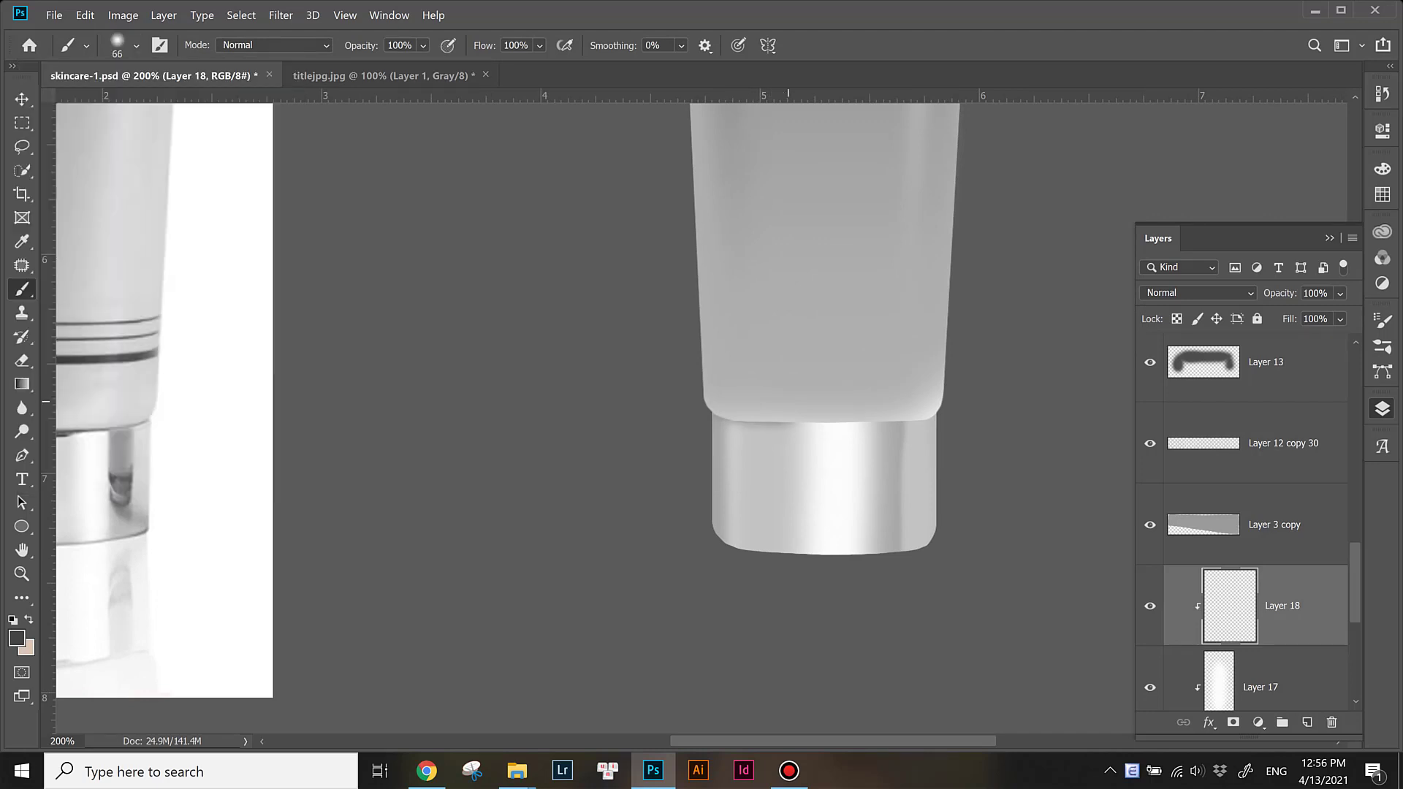
key("ctrl+minus")
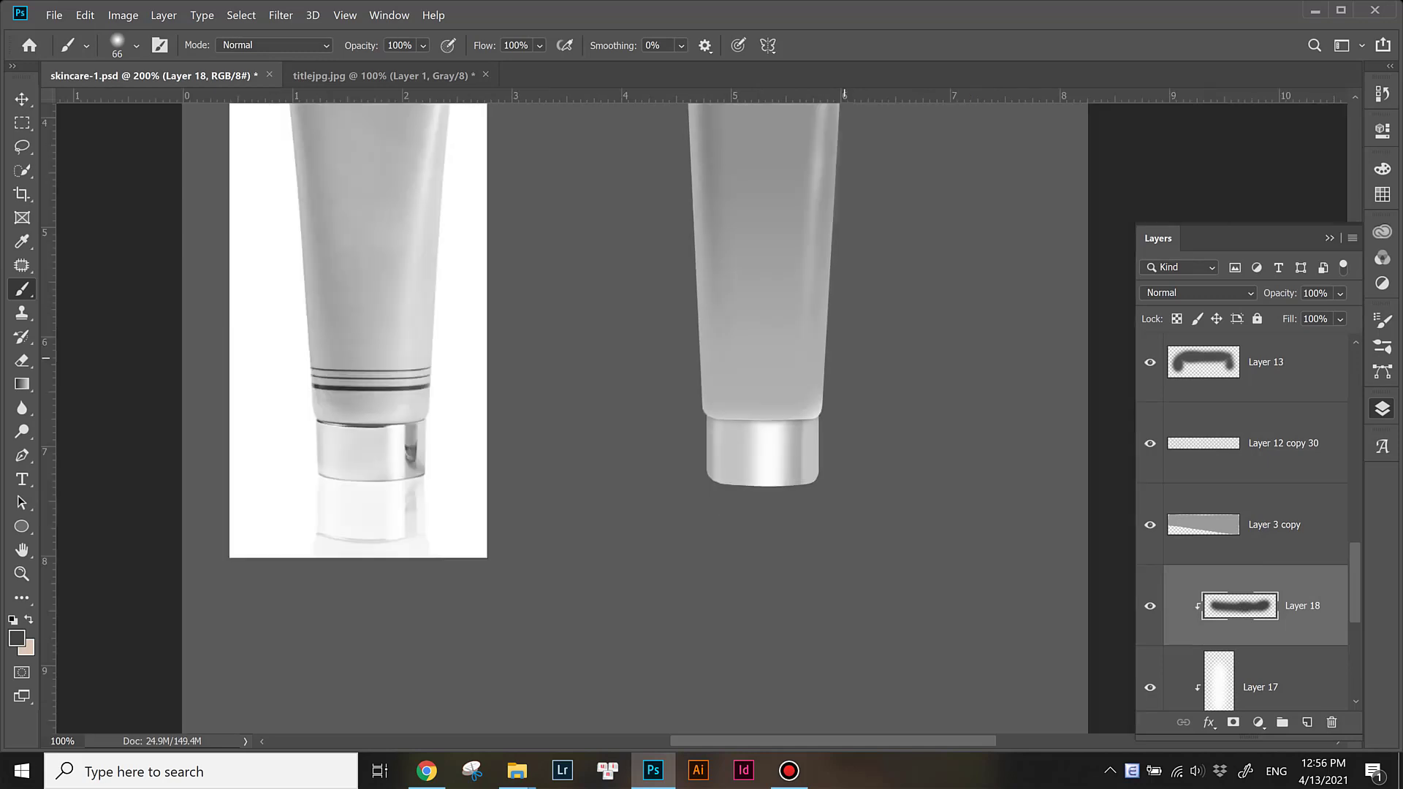
key("ctrl+minus")
key("alt+bracketright")
key("alt+bracketright")
key("alt+bracketright")
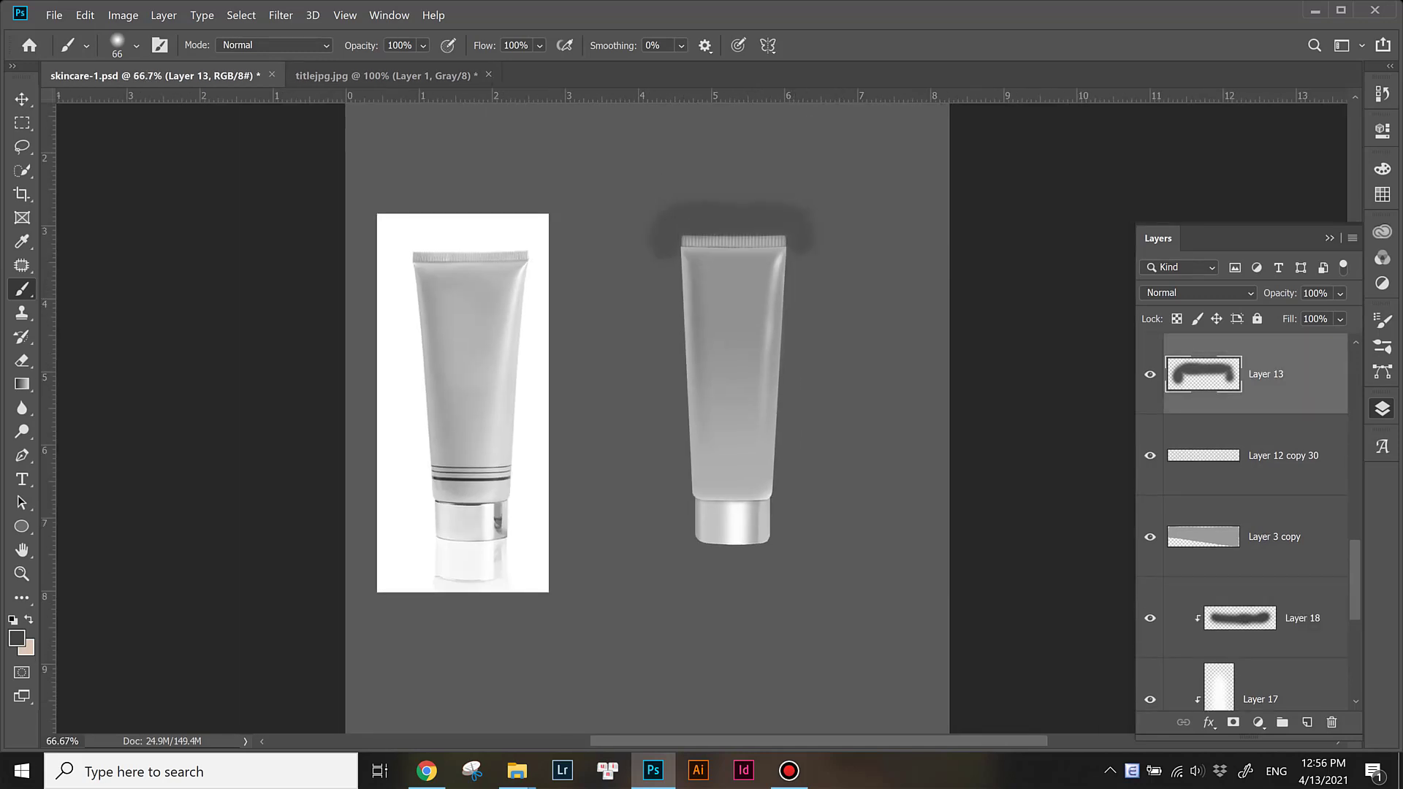
Step: Clip Layer 12 copy 30 onto Layer 3 copy and clip Layer 13's shadow to the cap
key("alt+bracketleft")
key("ctrl+alt+g")
left_click(1196, 443, "alt")
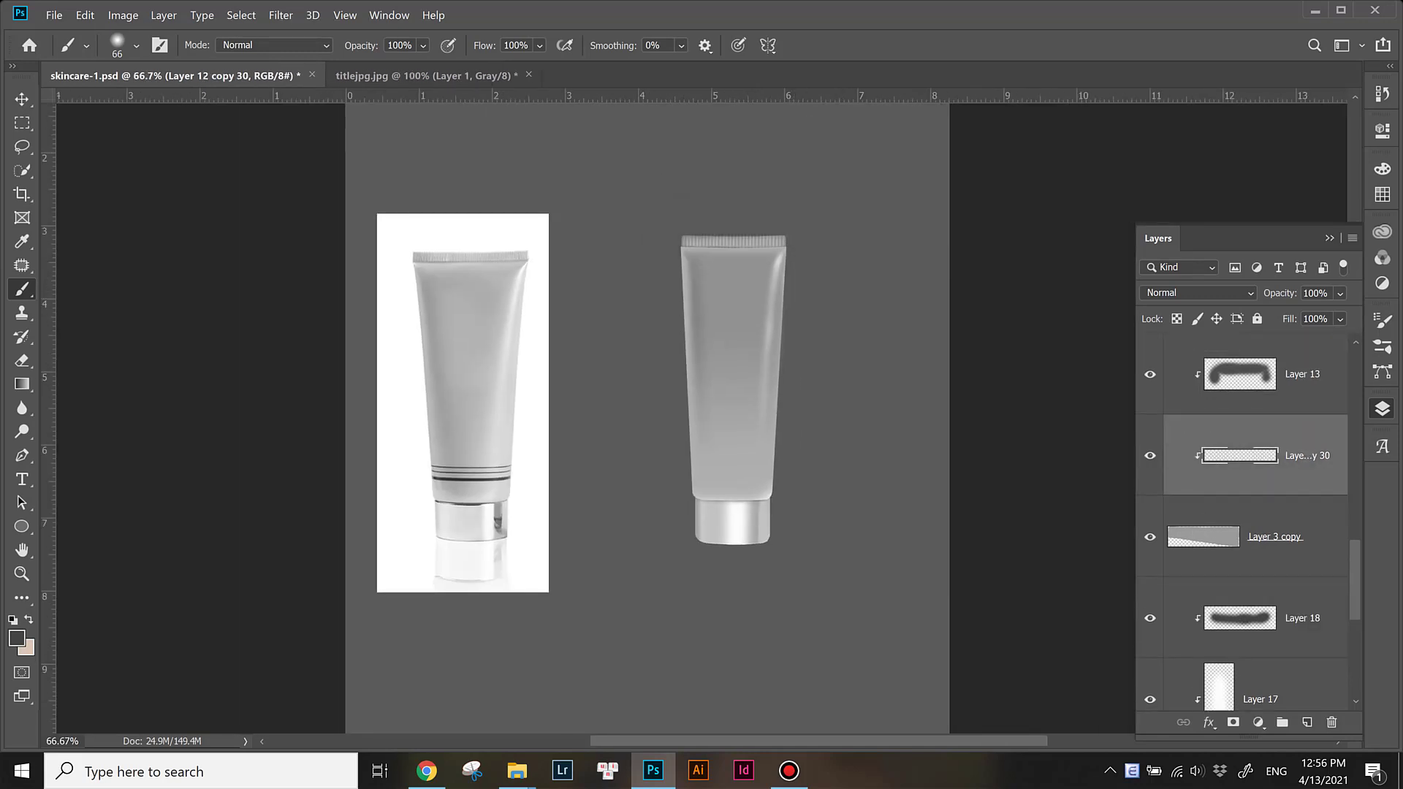
key("v")
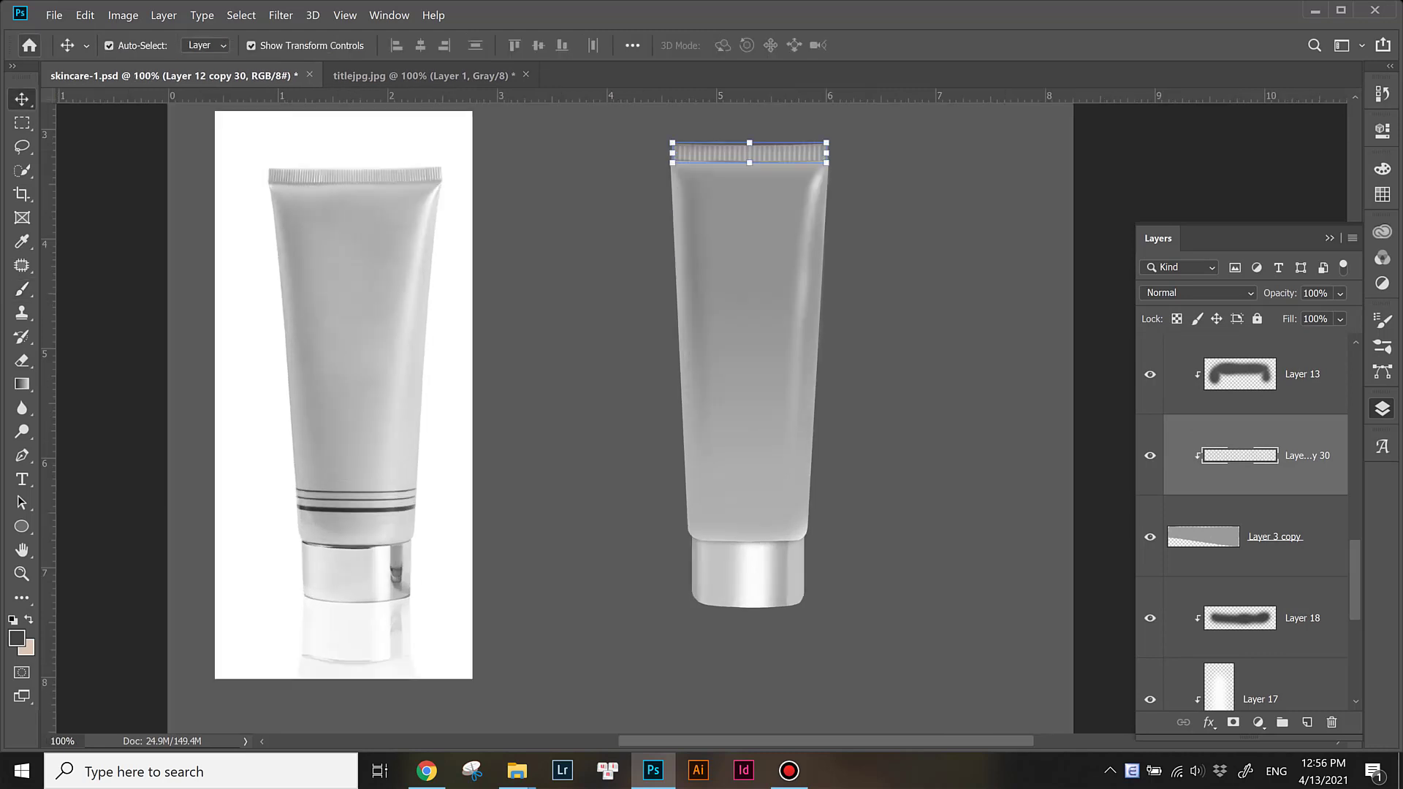
Step: Draw a rectangular selection across the tube's lower body
key("ctrl+plus")
key("ctrl+plus")
left_click(22, 122)
left_click(120, 138)
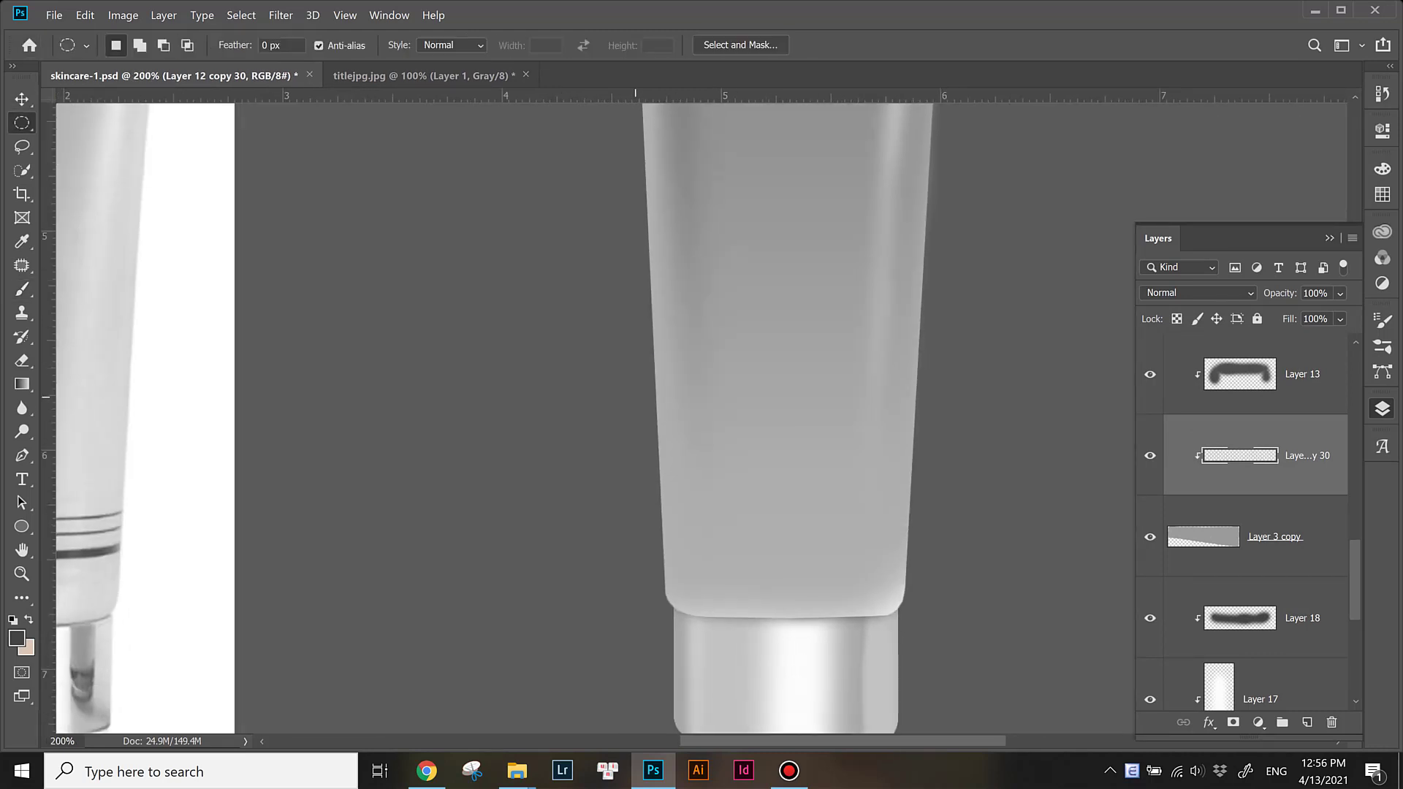
left_click(22, 122)
left_click(120, 122)
left_click_drag(629, 409, 942, 523)
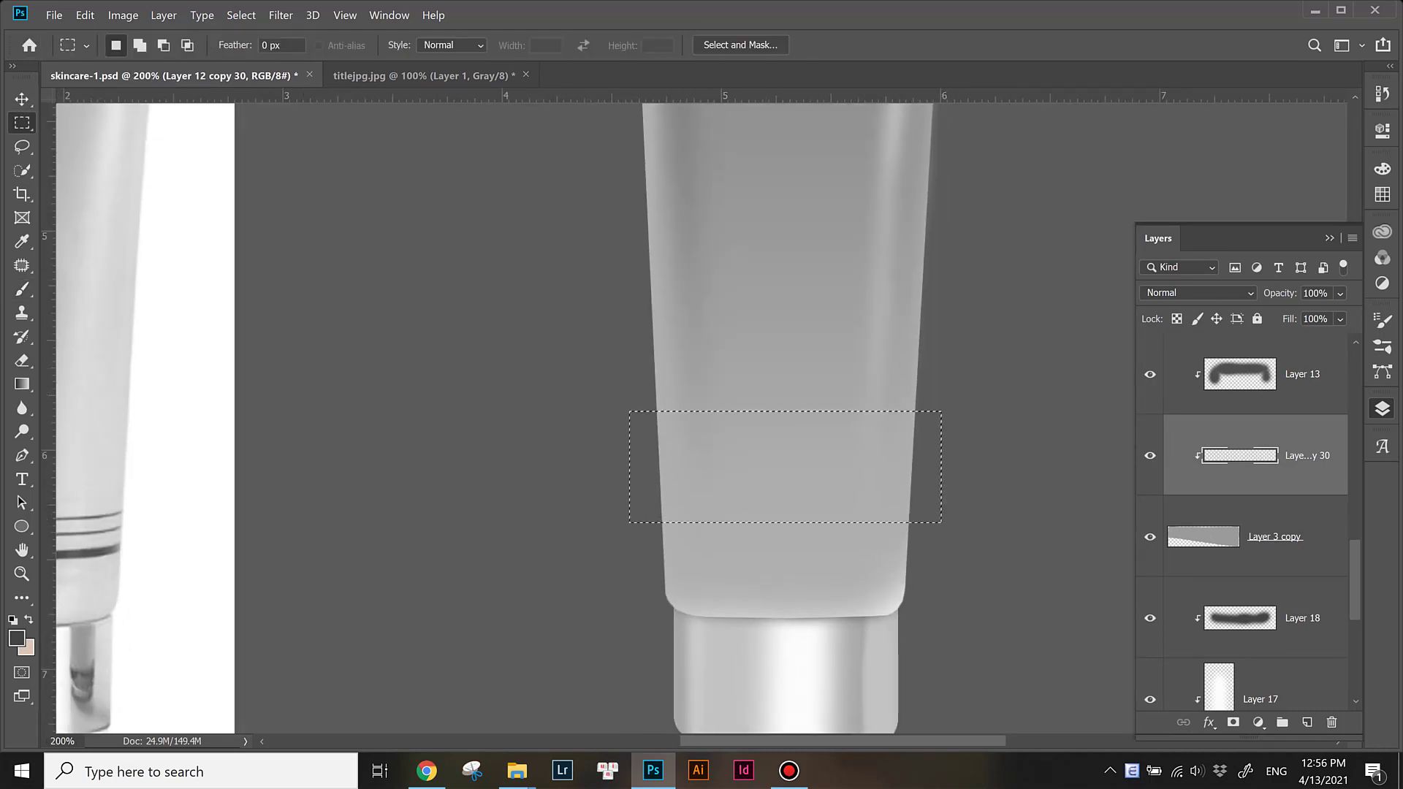
Step: Create new Layer 19 and fill the rectangular selection with dark grey
scroll(1242, 512, "up", 4)
left_click(1257, 461)
scroll(1242, 511, "up", 5)
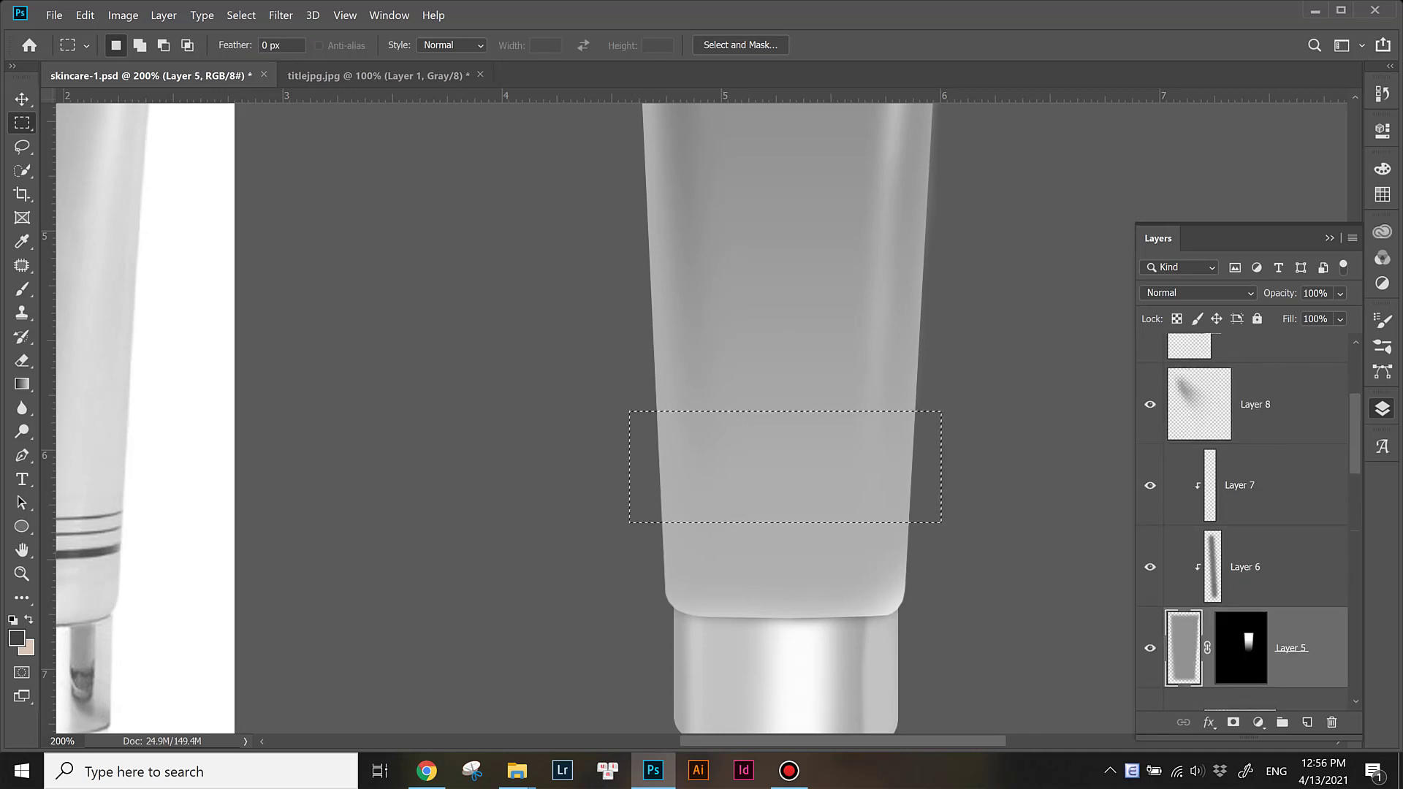
key("ctrl+shift+alt+n")
key("alt+BackSpace")
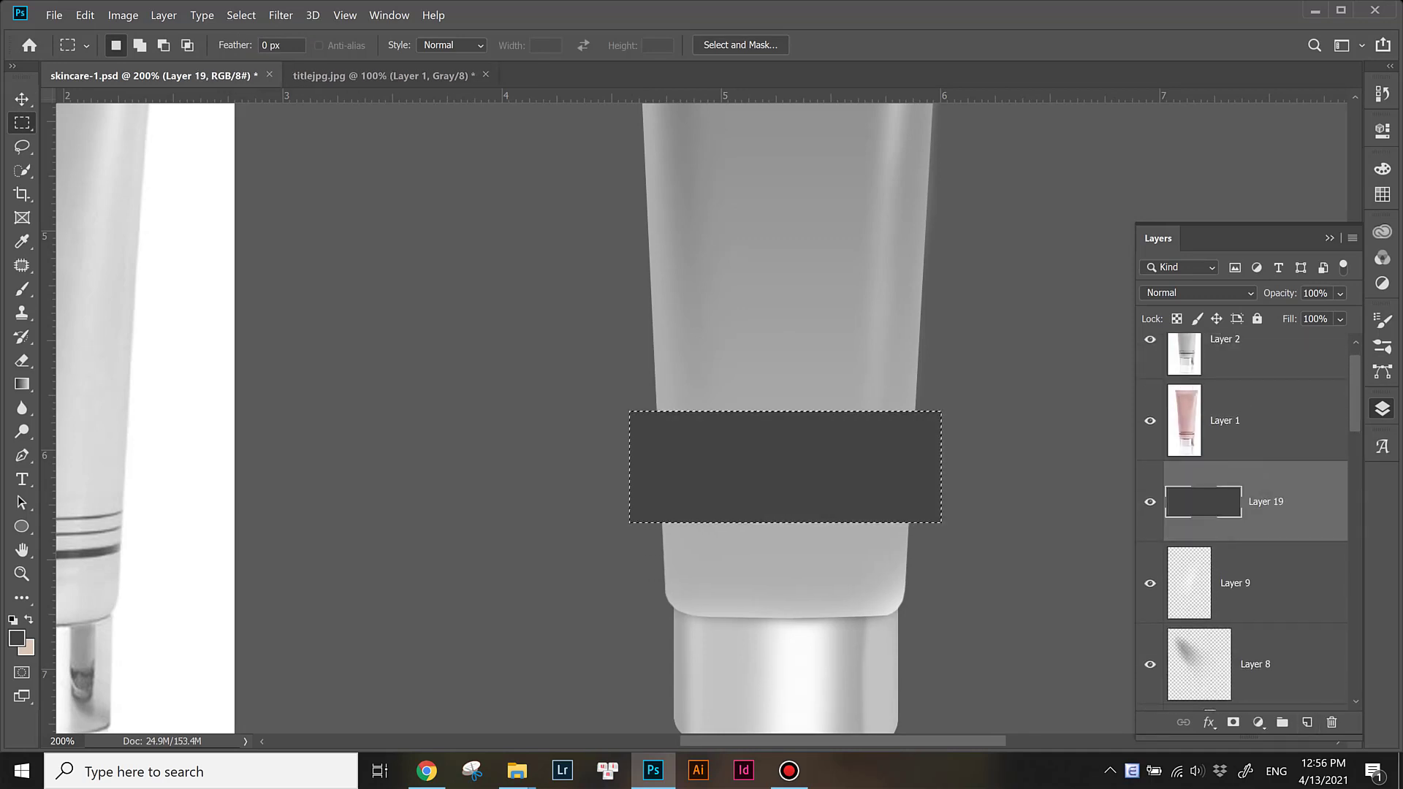
key("ctrl+t")
key("Return")
Step: Deselect, duplicate Layer 9, and group Layers 15–17 into Group 1
key("alt+bracketleft")
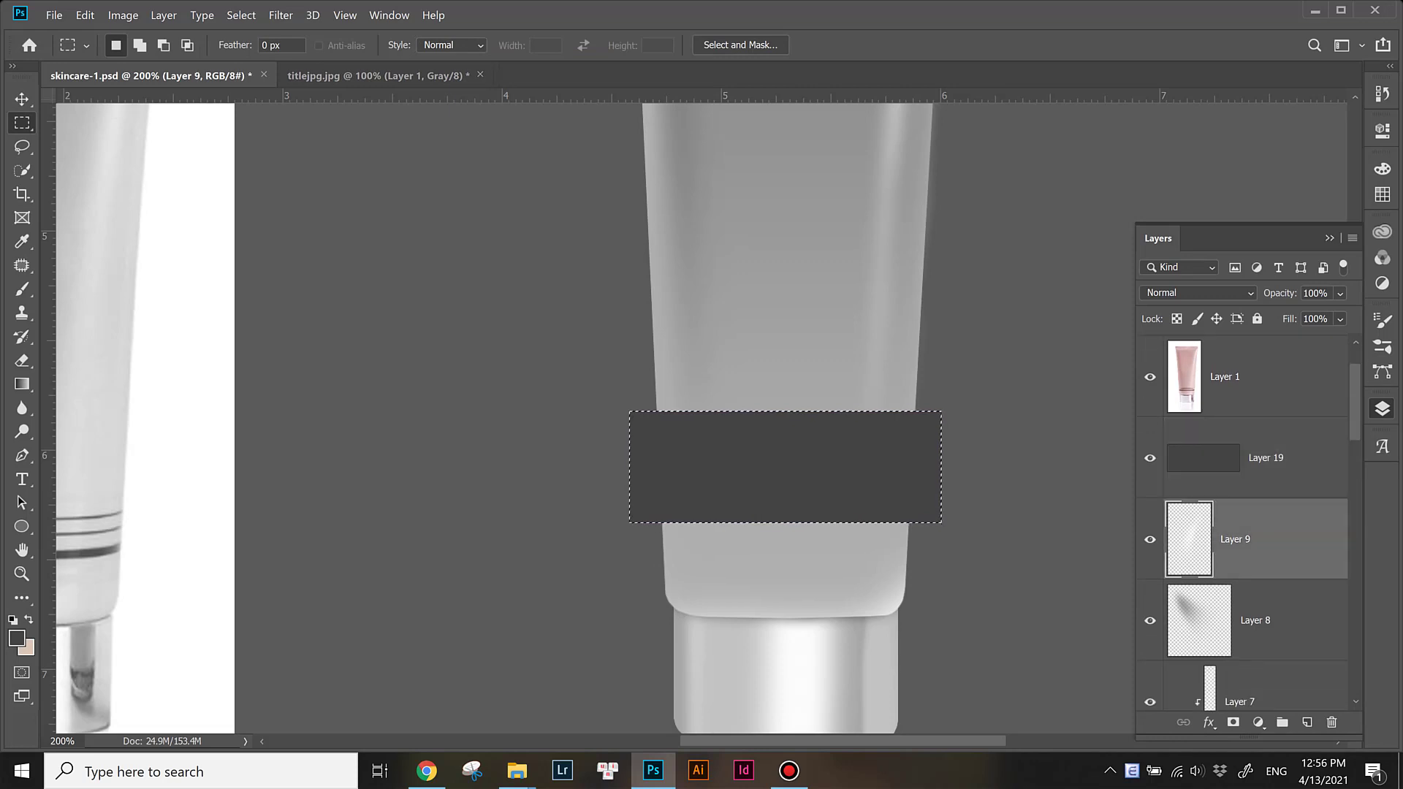
key("ctrl+d")
scroll(1255, 519, "down", 5)
scroll(1242, 522, "down", 5)
key("ctrl+j")
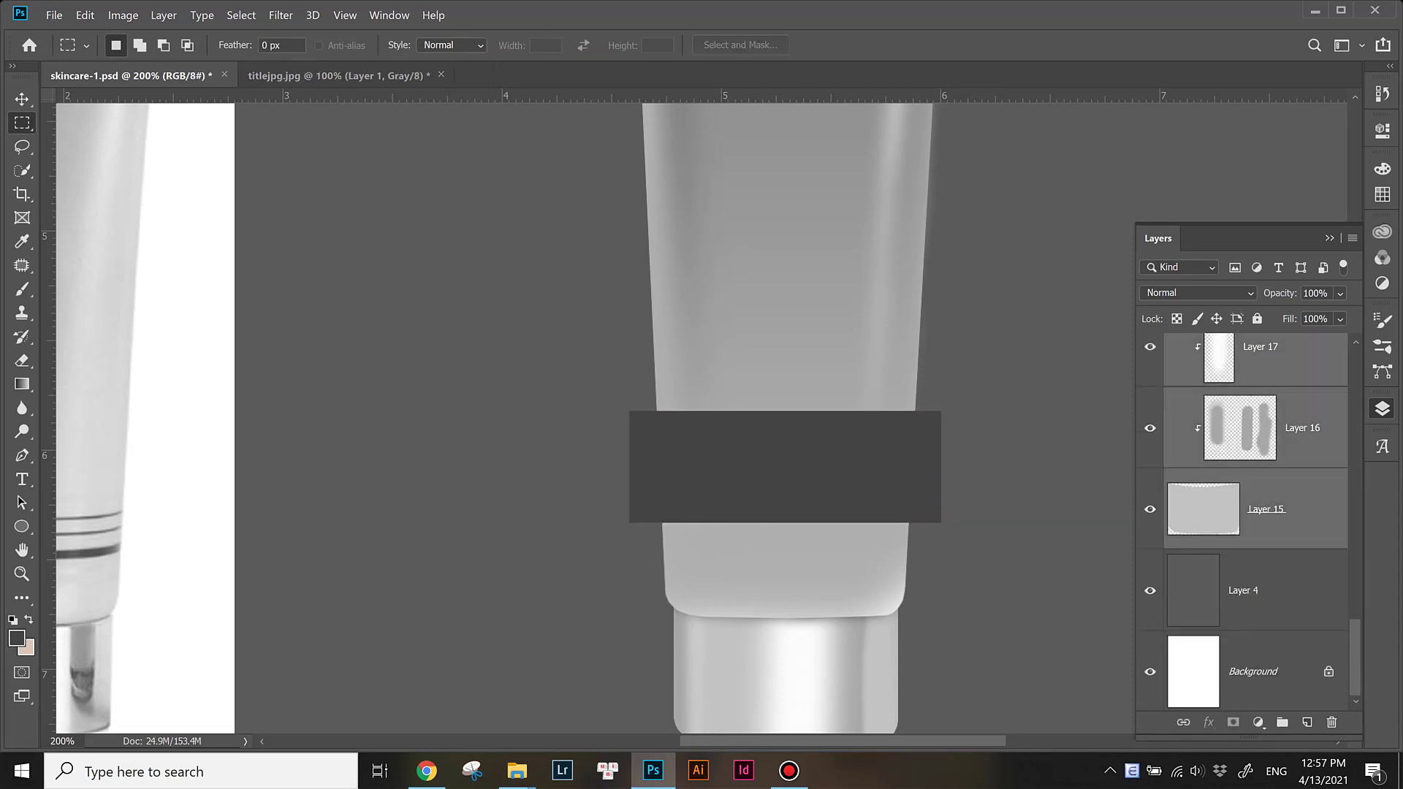
key("shift+alt+bracketleft")
key("shift+alt+bracketleft")
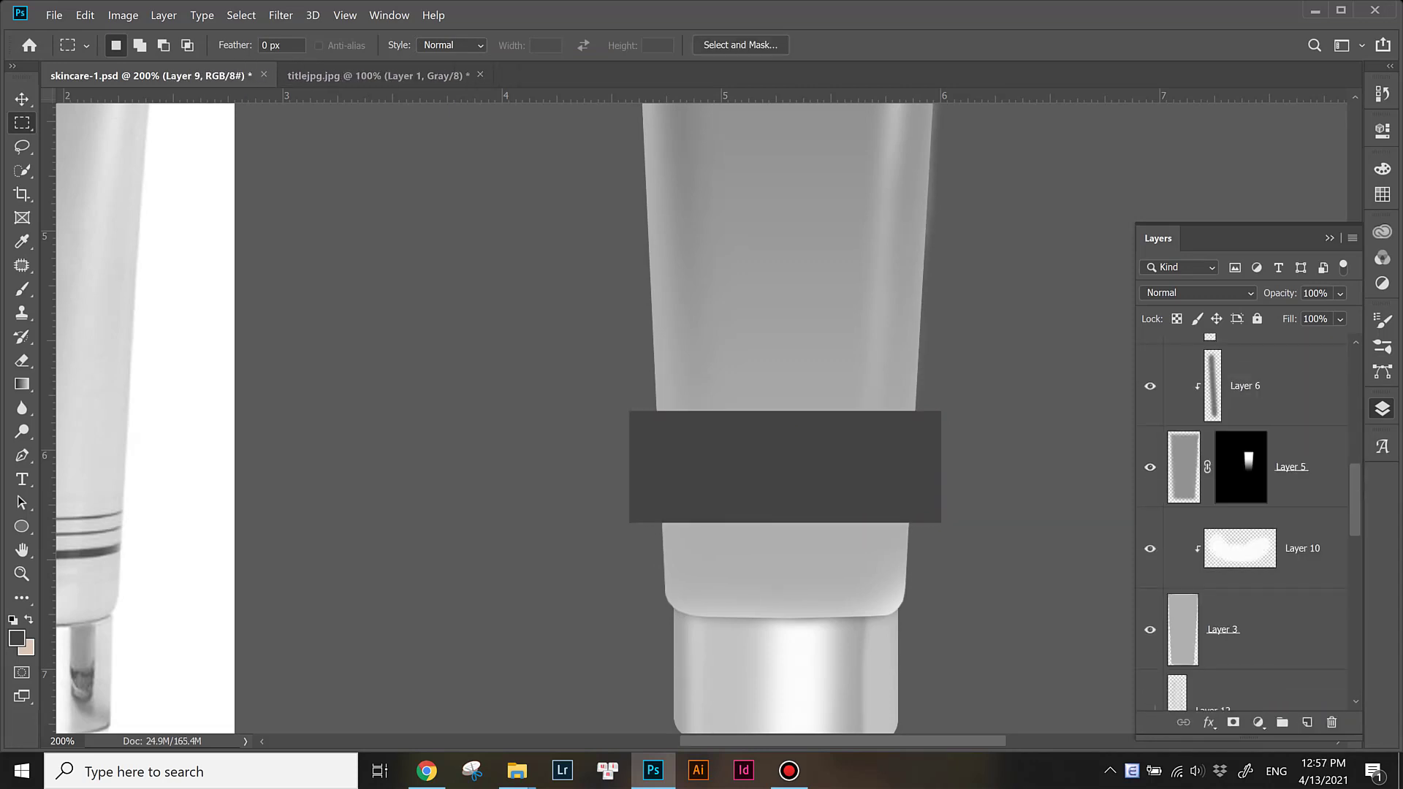
key("shift+alt+bracketleft")
key("shift+alt+bracketleft")
key("ctrl+g")
Step: Position the dark band on Layer 19 over the tube's lower body
key("alt+bracketright")
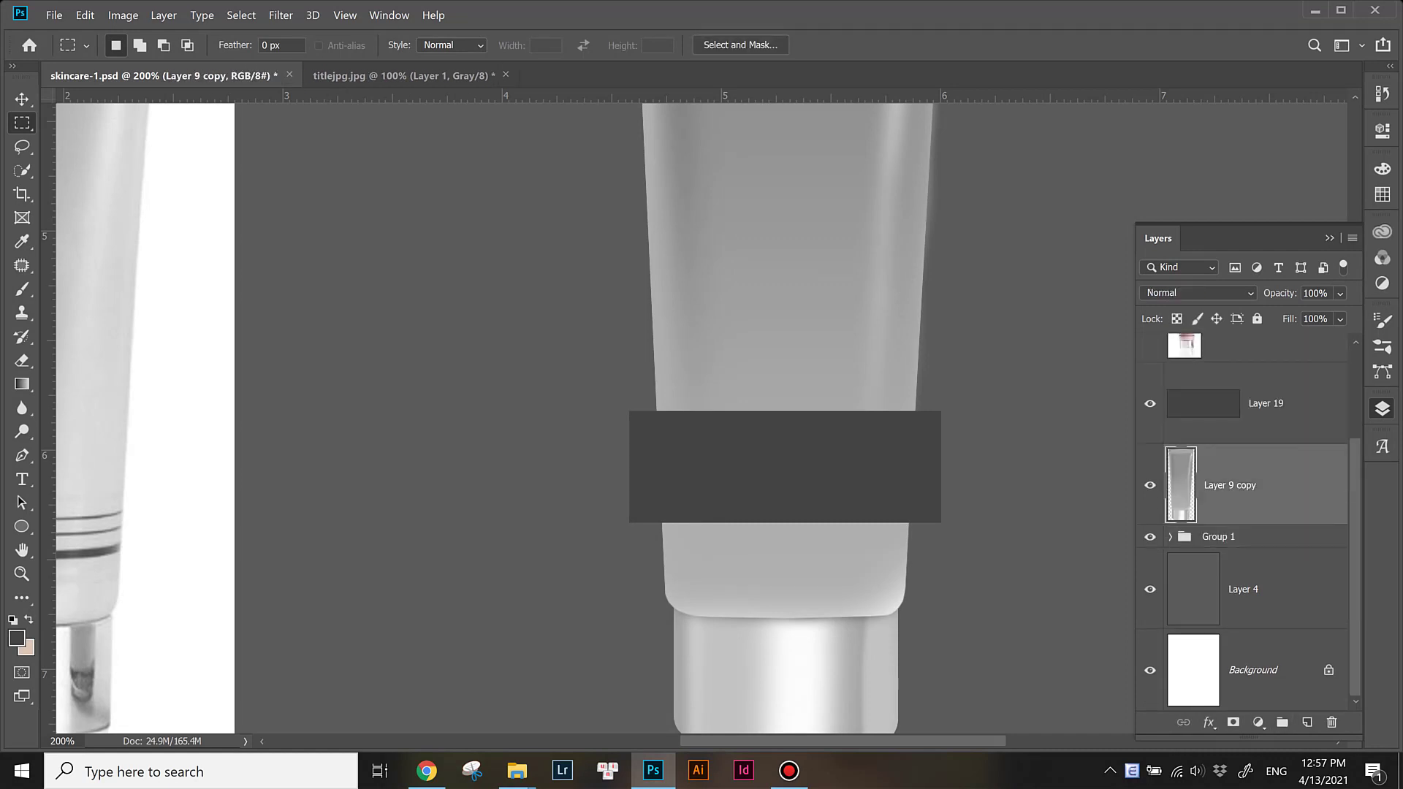
key("v")
key("alt+bracketright")
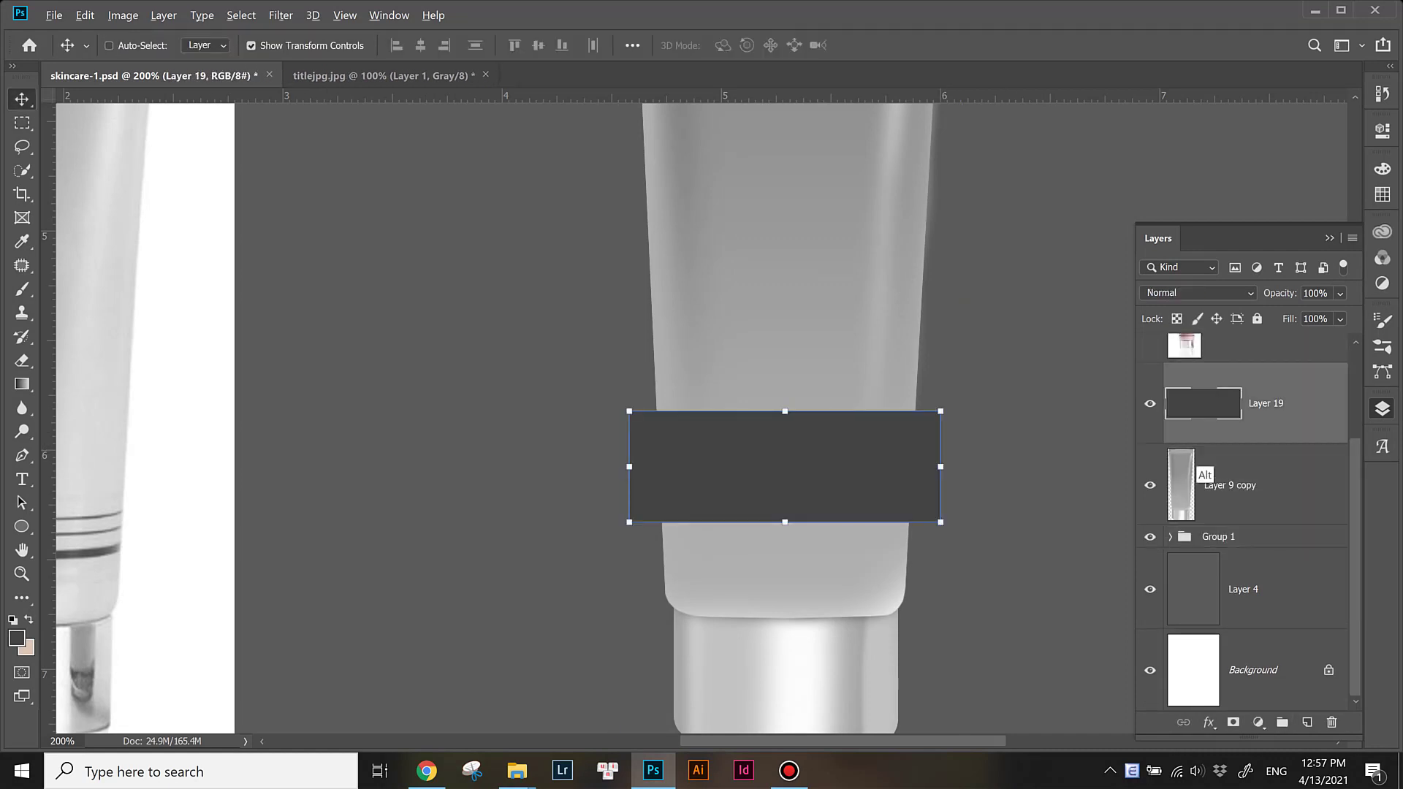
left_click(1186, 444, "alt")
mouse_move(867, 412)
left_mouse_down()
mouse_move(869, 442)
mouse_move(868, 411)
left_mouse_up()
left_click(1198, 444, "alt")
Step: Select Group 1 and reposition it within the Layers panel stack
left_click(1242, 485)
scroll(1302, 546, "down", 5)
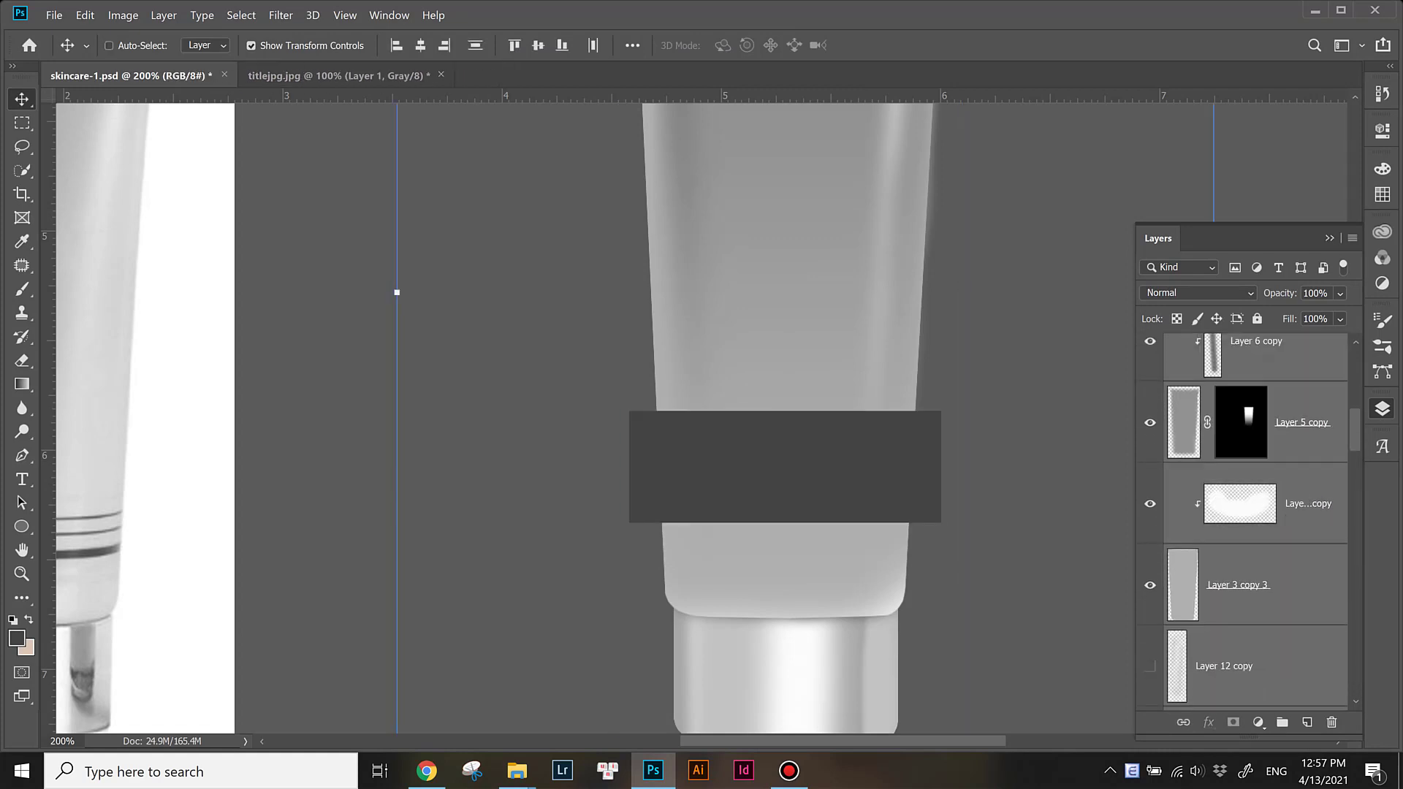
scroll(1302, 547, "up", 2)
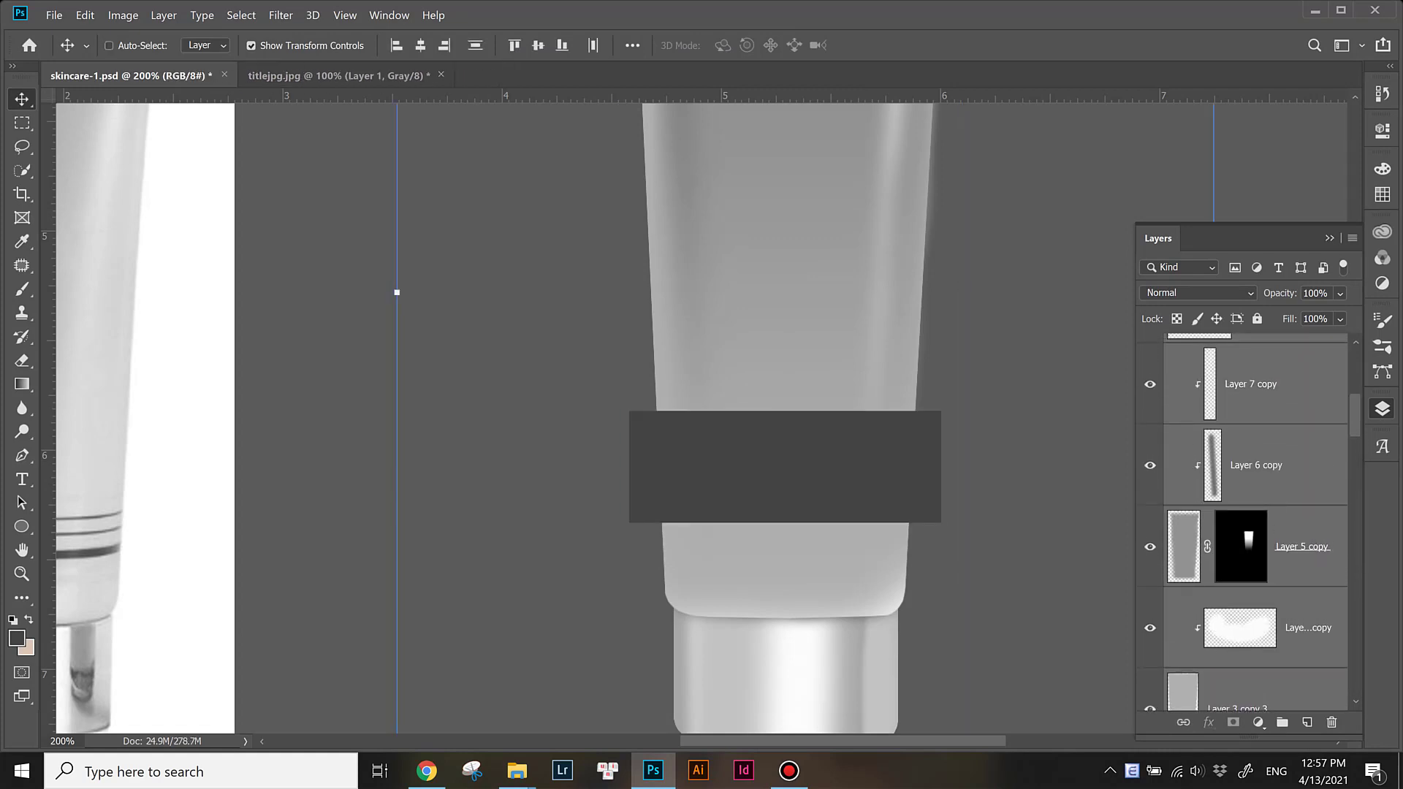
scroll(1242, 511, "up", 2)
scroll(1241, 511, "up", 2)
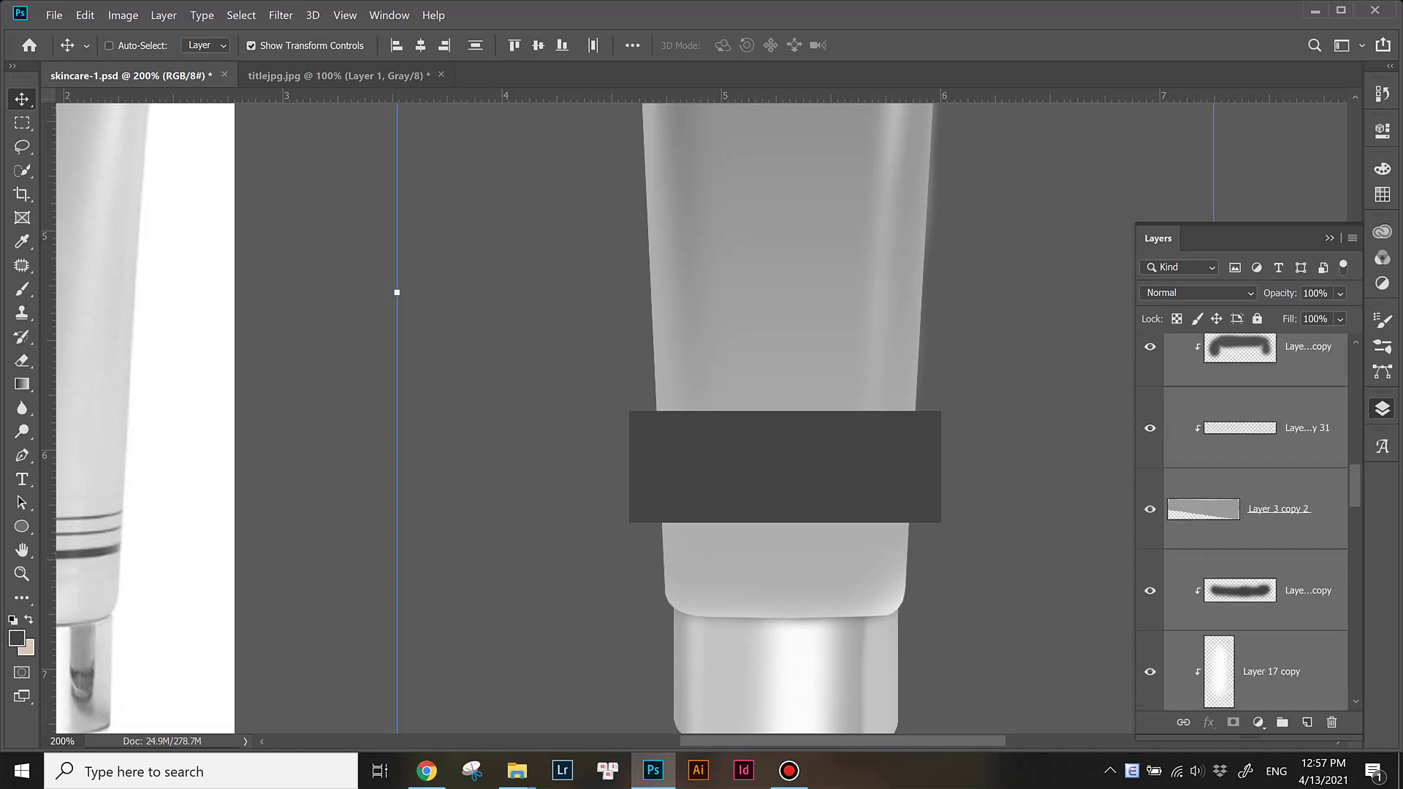
scroll(1242, 511, "up", 2)
scroll(1242, 512, "up", 3)
left_click(1221, 532)
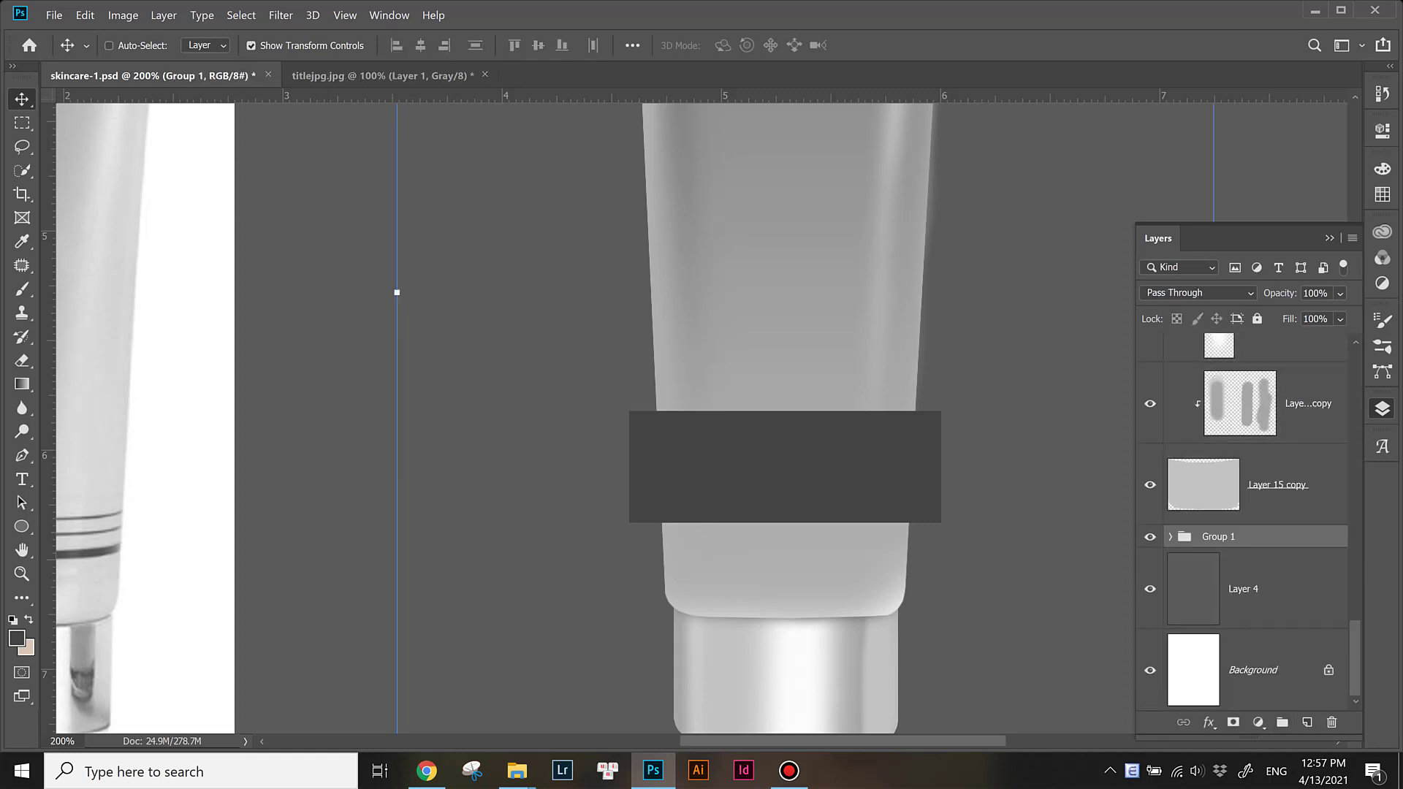
scroll(1242, 511, "down", 3)
scroll(1242, 512, "down", 5)
scroll(1242, 511, "up", 10)
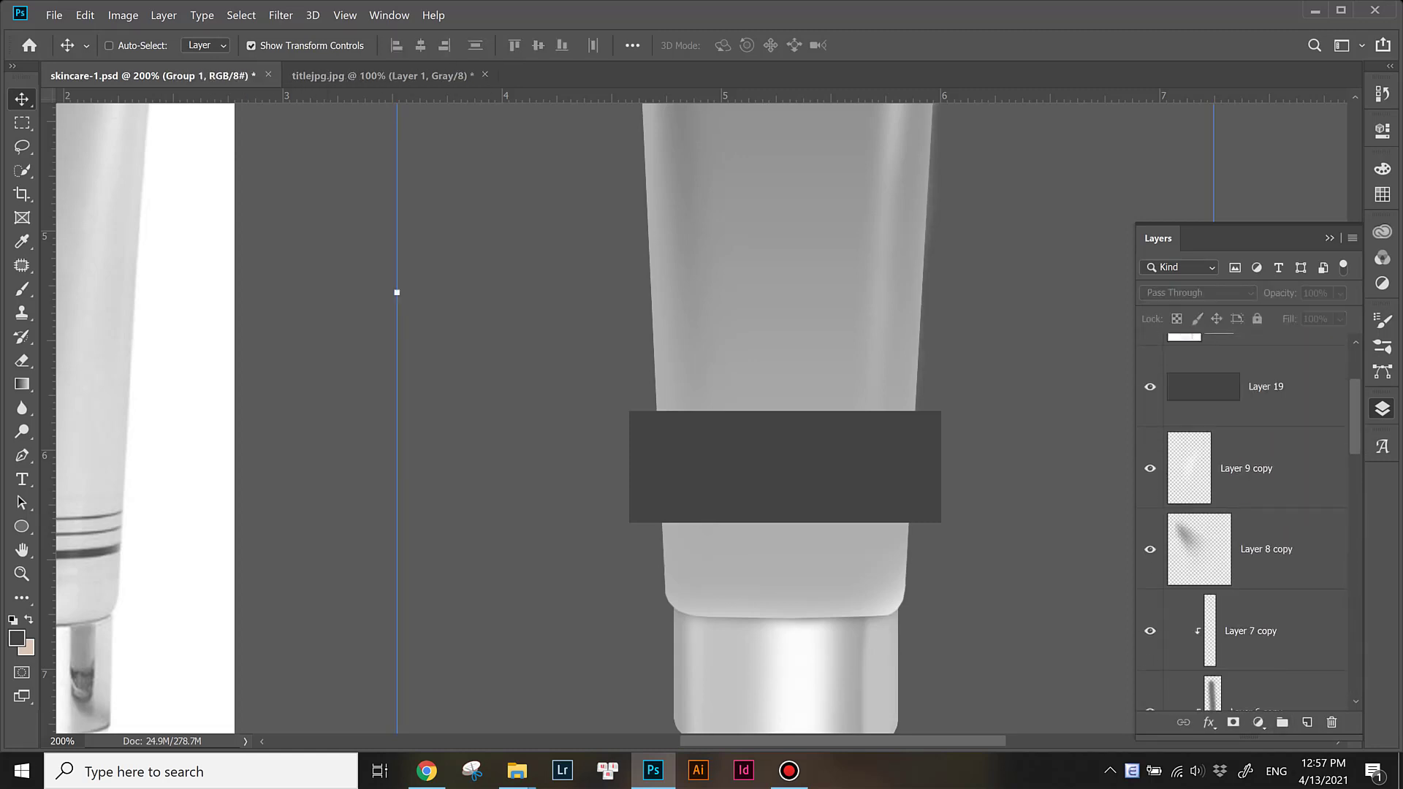
left_click_drag(1263, 376, 1264, 661)
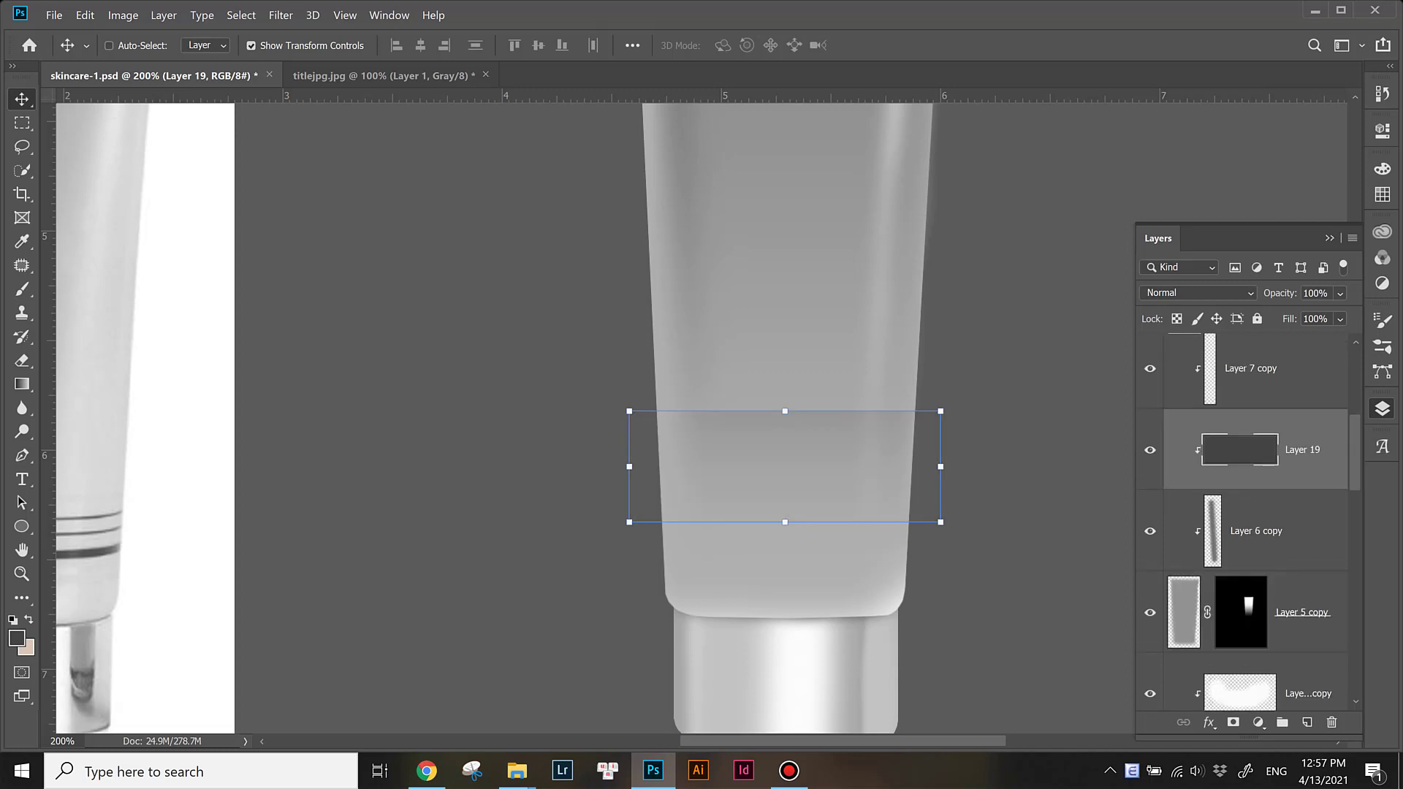
scroll(1242, 511, "up", 3)
scroll(1242, 511, "down", 2)
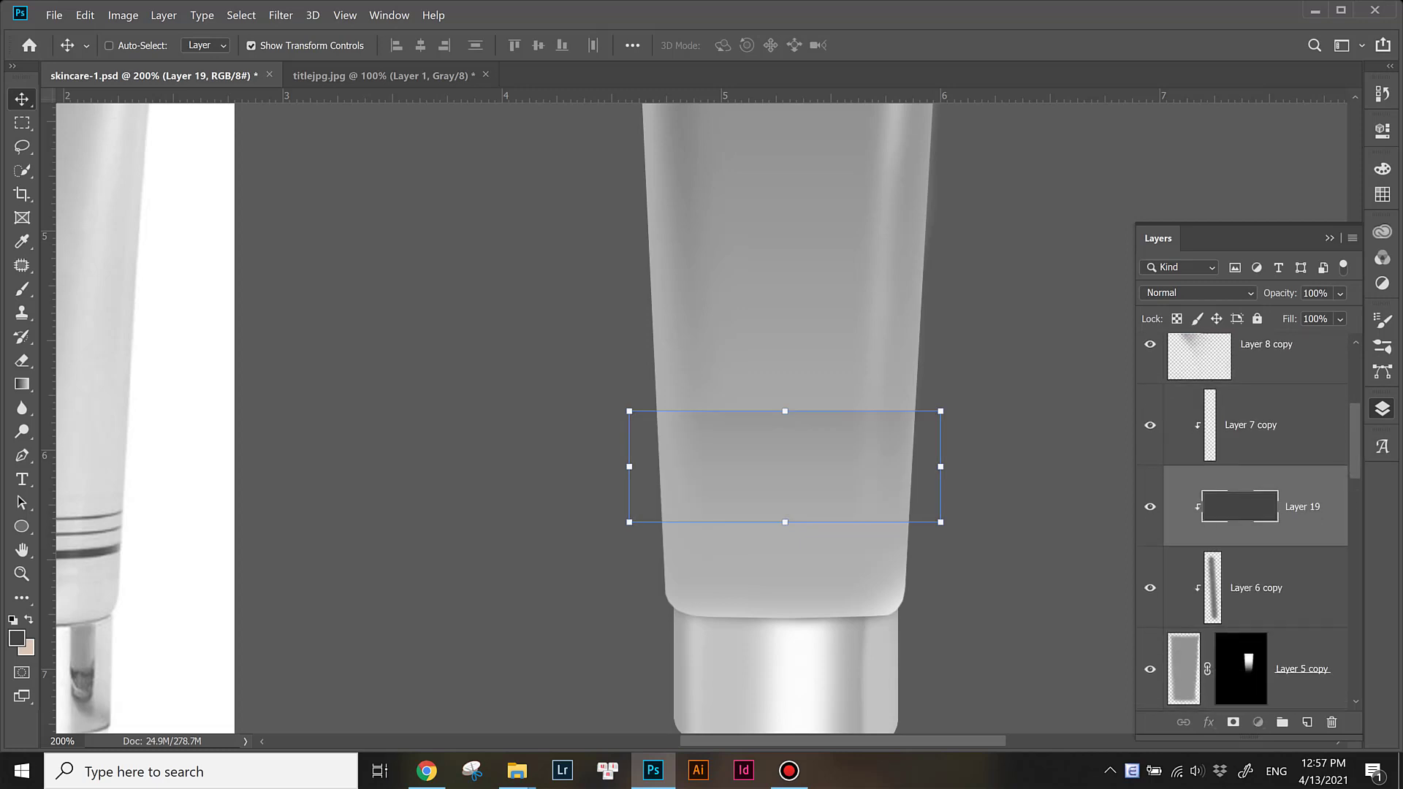
Step: Move Layer 19 directly above Layer 8 copy and clip it there
key("ctrl+bracketleft")
scroll(1242, 511, "up", 1)
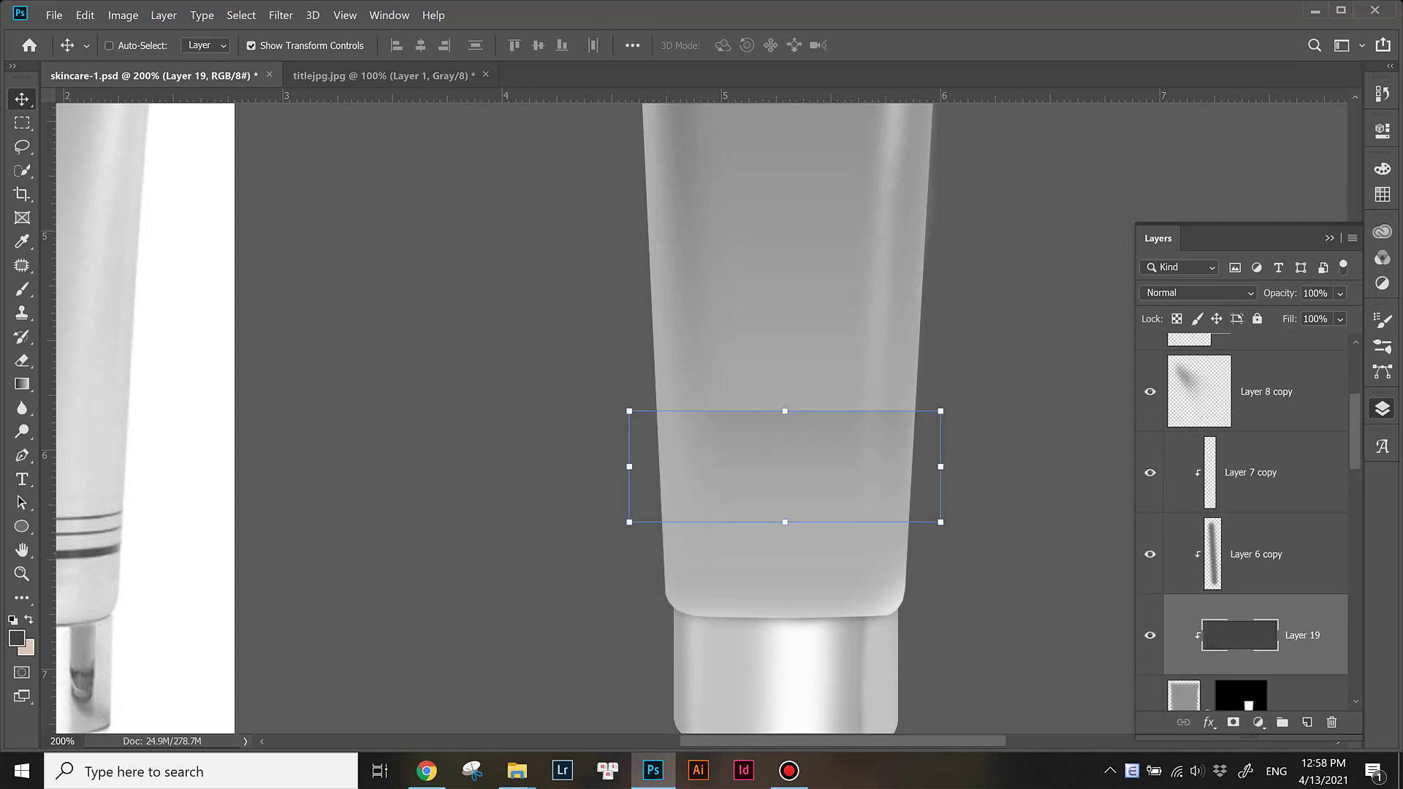
key("ctrl+bracketright")
key("ctrl+bracketright")
key("ctrl+bracketright")
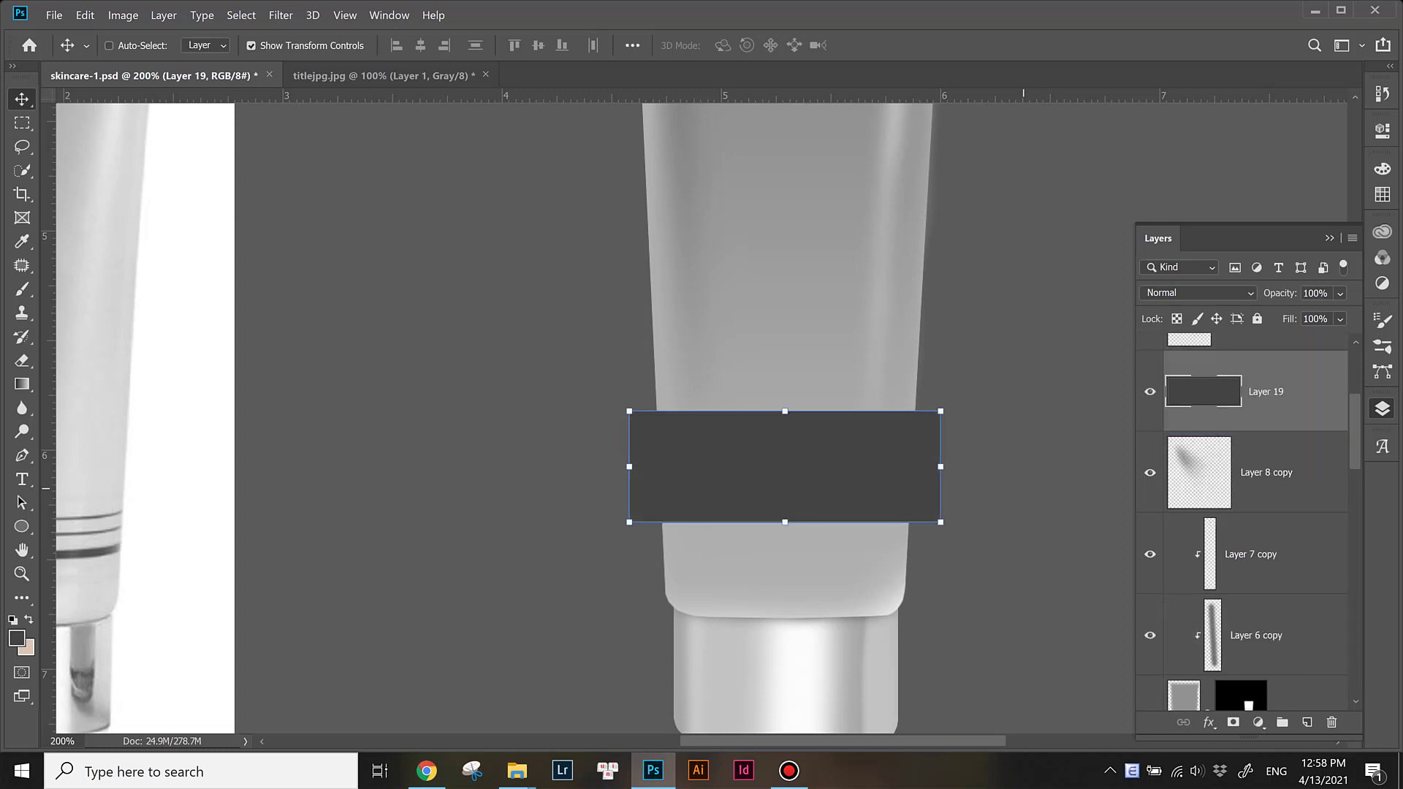
key("alt+bracketleft")
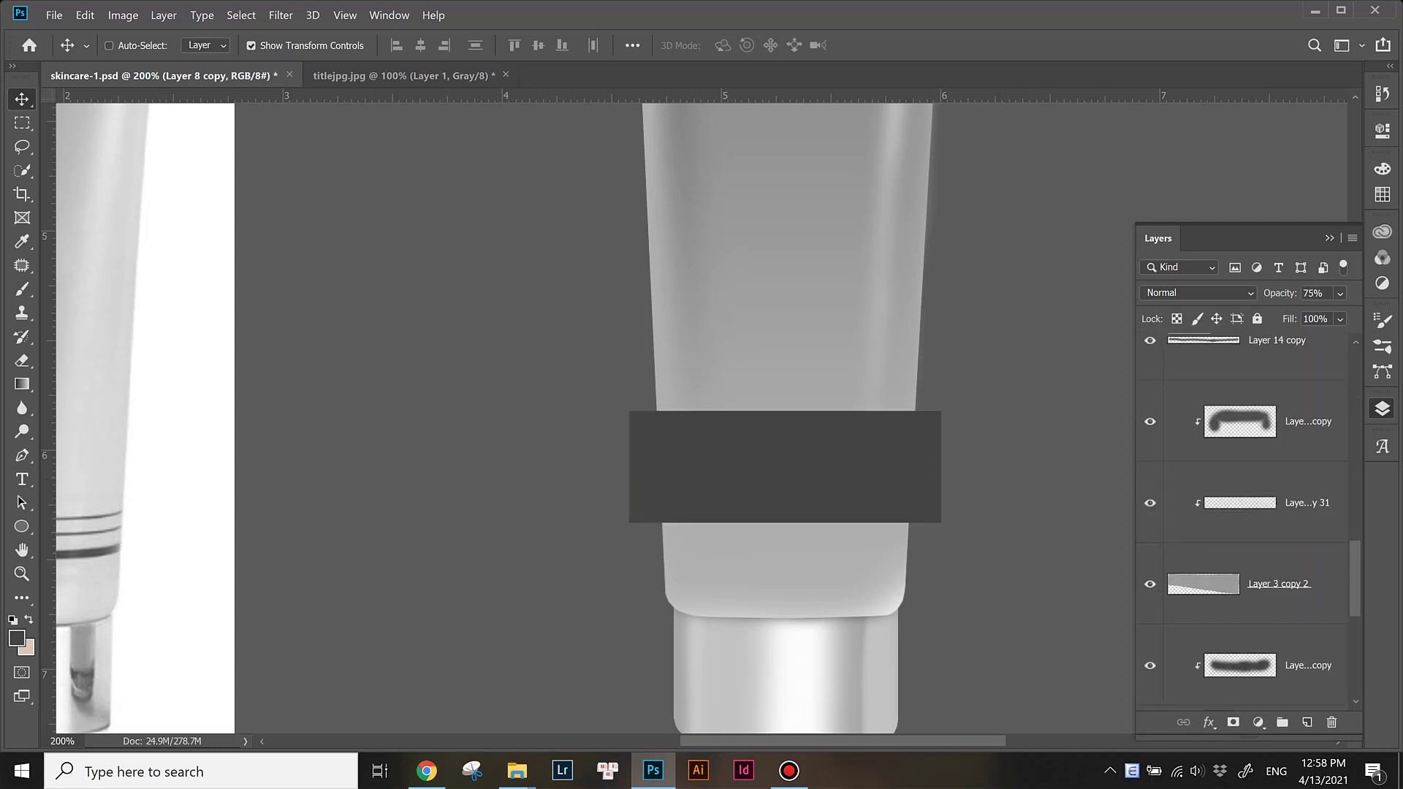
key("alt+bracketleft")
key("alt+bracketright")
key("alt+bracketright")
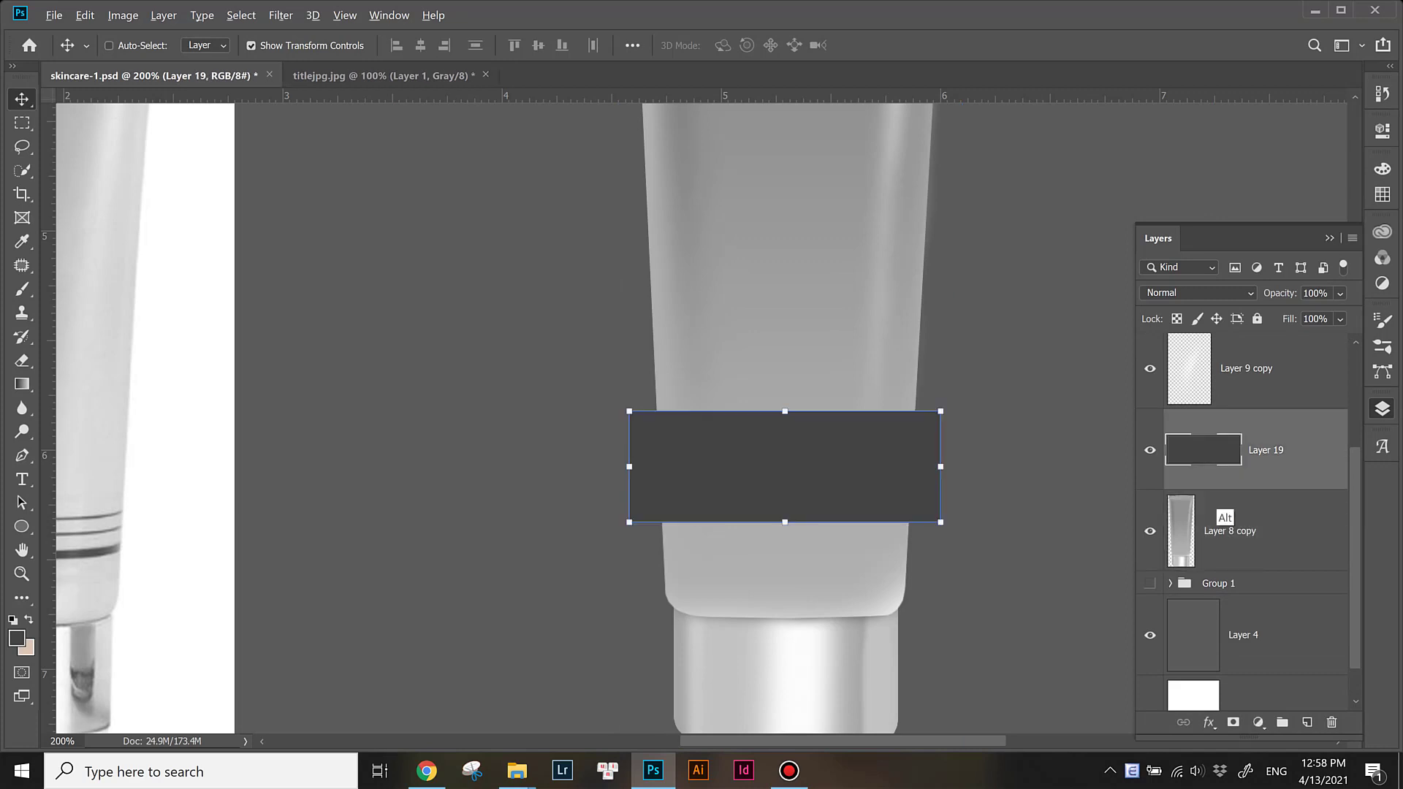
key("ctrl+alt+g")
key("ctrl+t")
Step: Warp the band's top and bottom edges to follow the tube
left_click(821, 46)
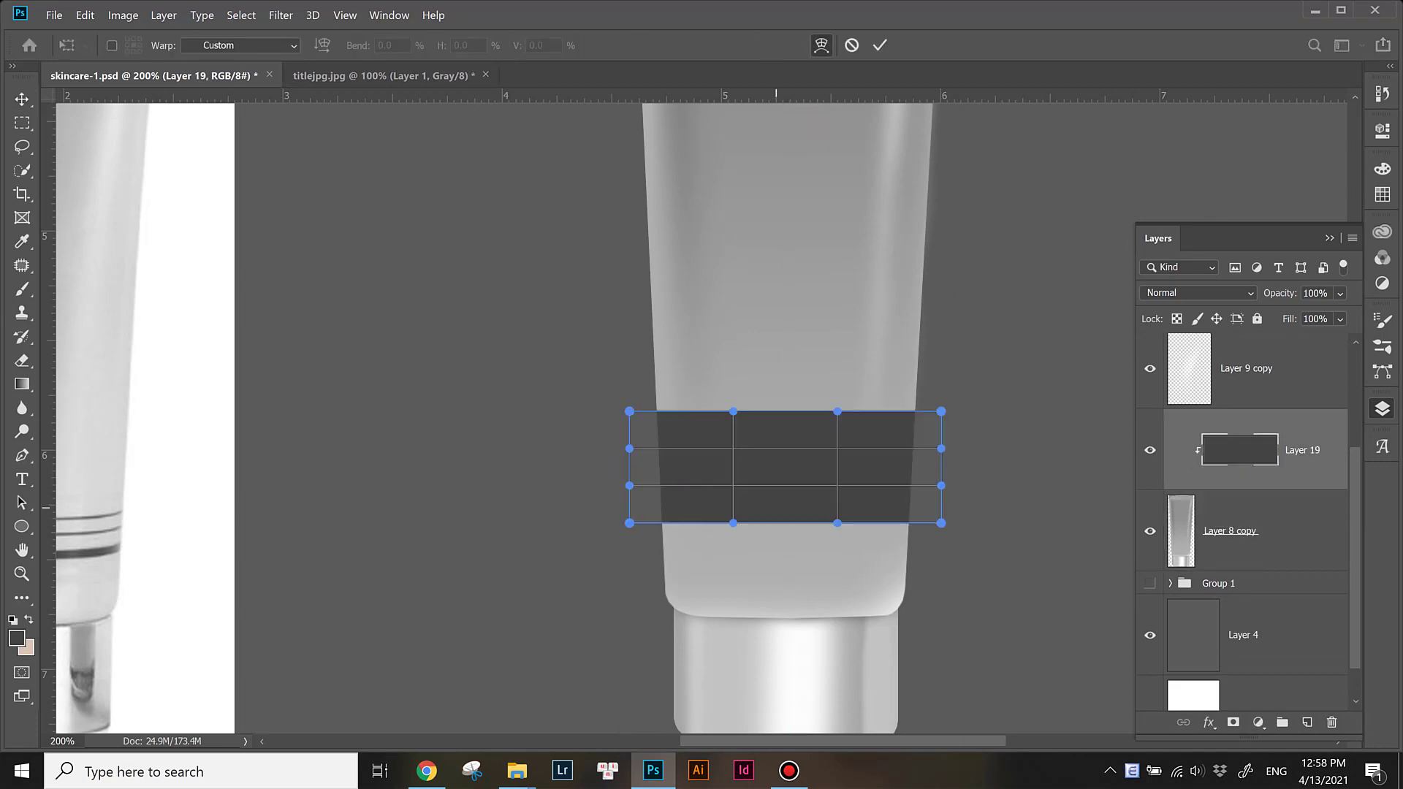
left_click_drag(785, 522, 785, 533)
left_click_drag(809, 417, 791, 423)
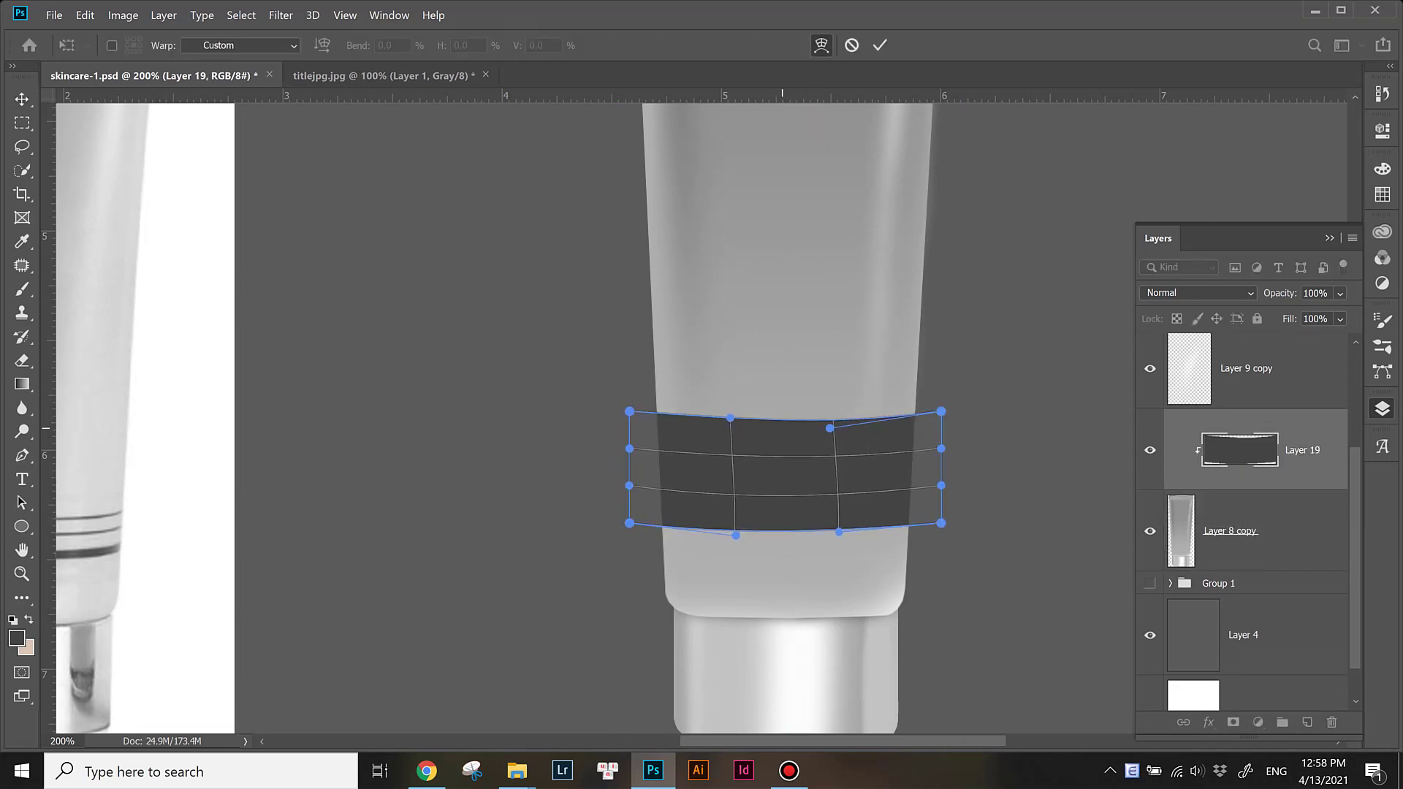
key("Return")
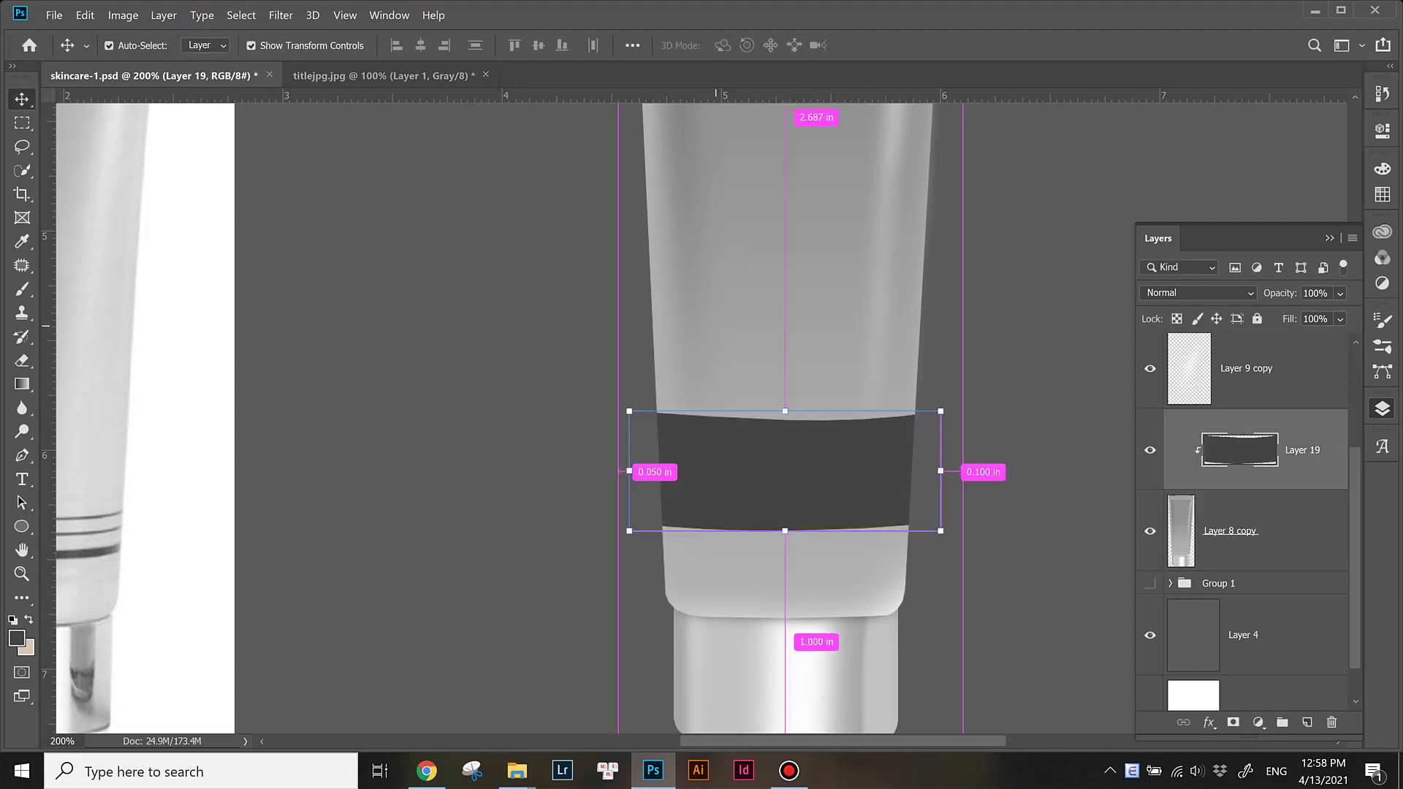
Step: Warp the band again, curving its bottom edge around the tube's body
key("ctrl+t")
left_click(821, 45)
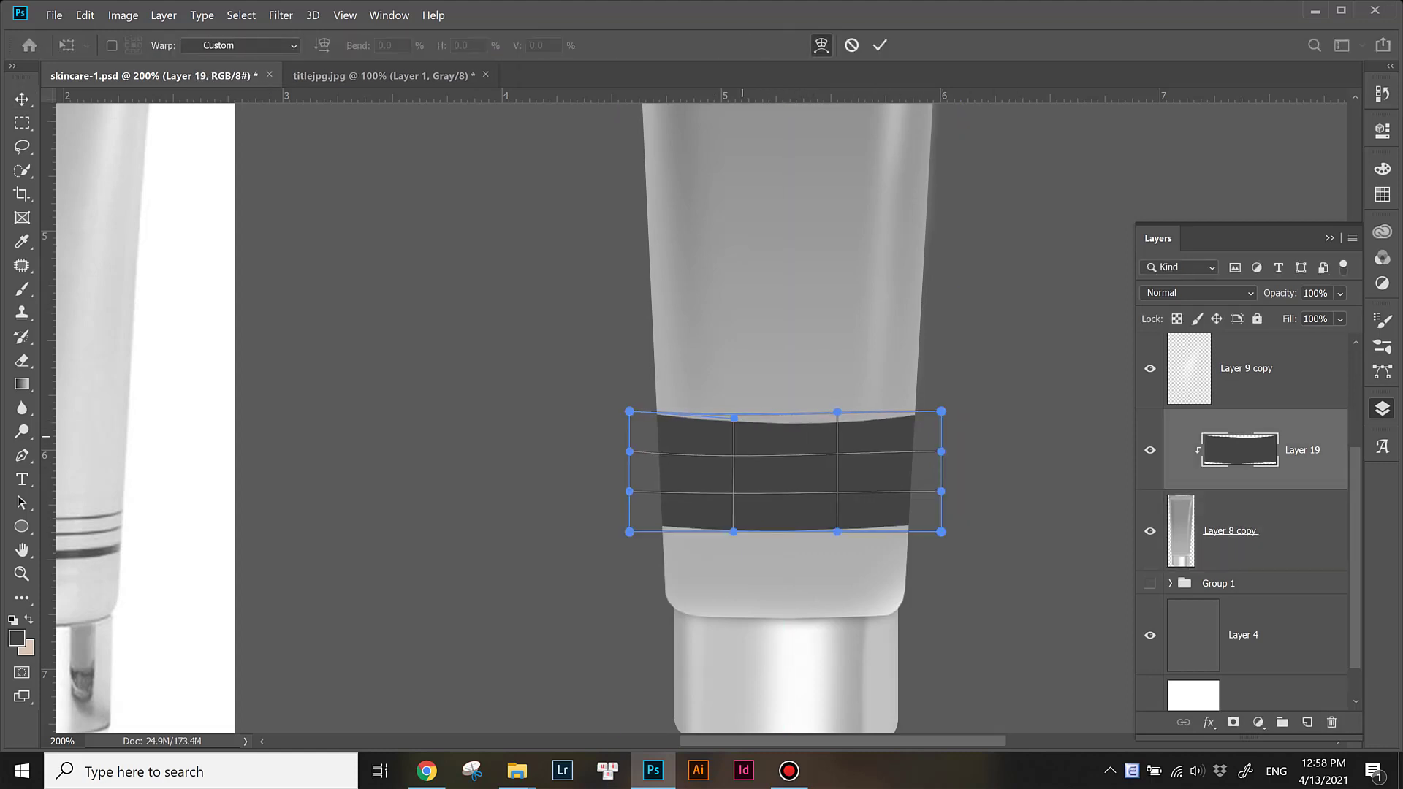
left_click_drag(741, 433, 799, 506)
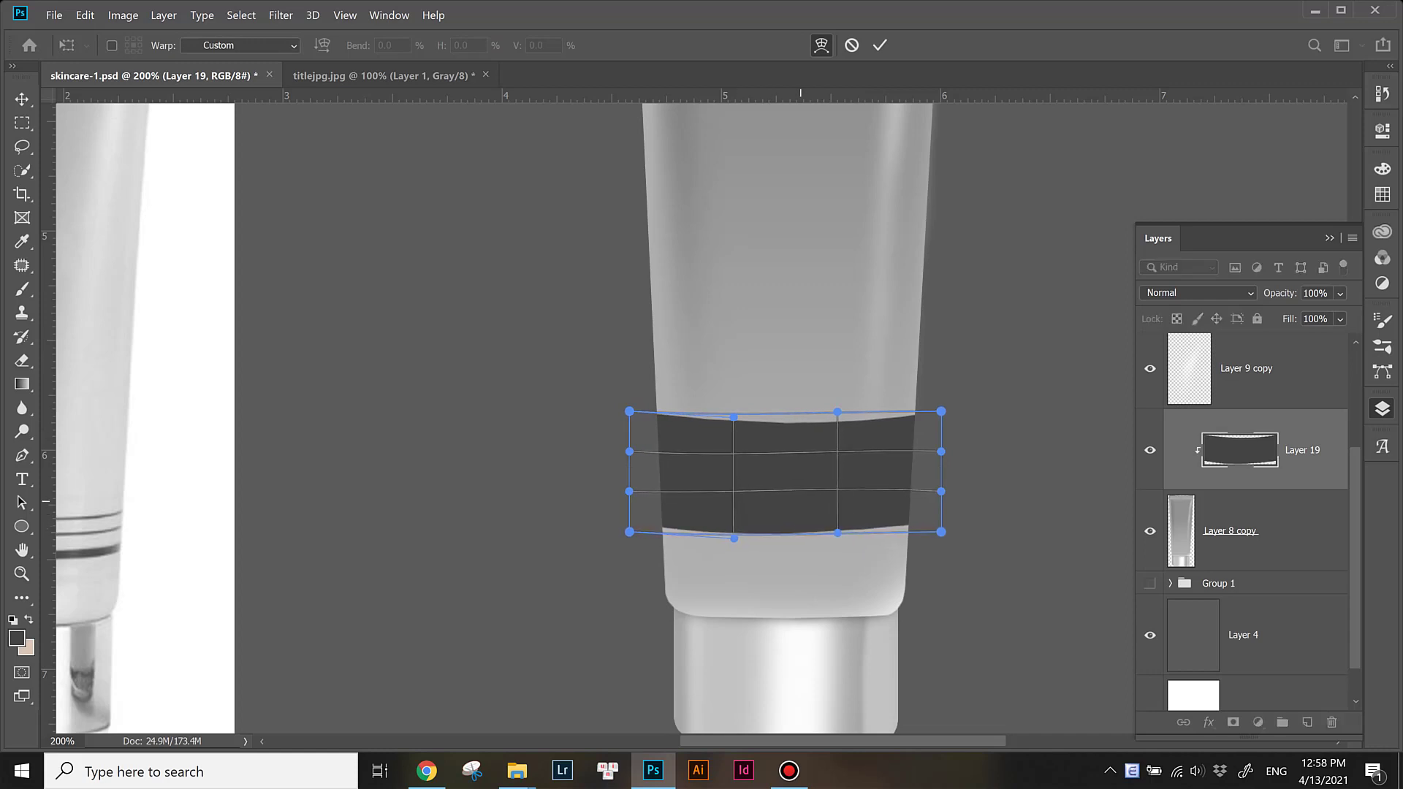
key("Return")
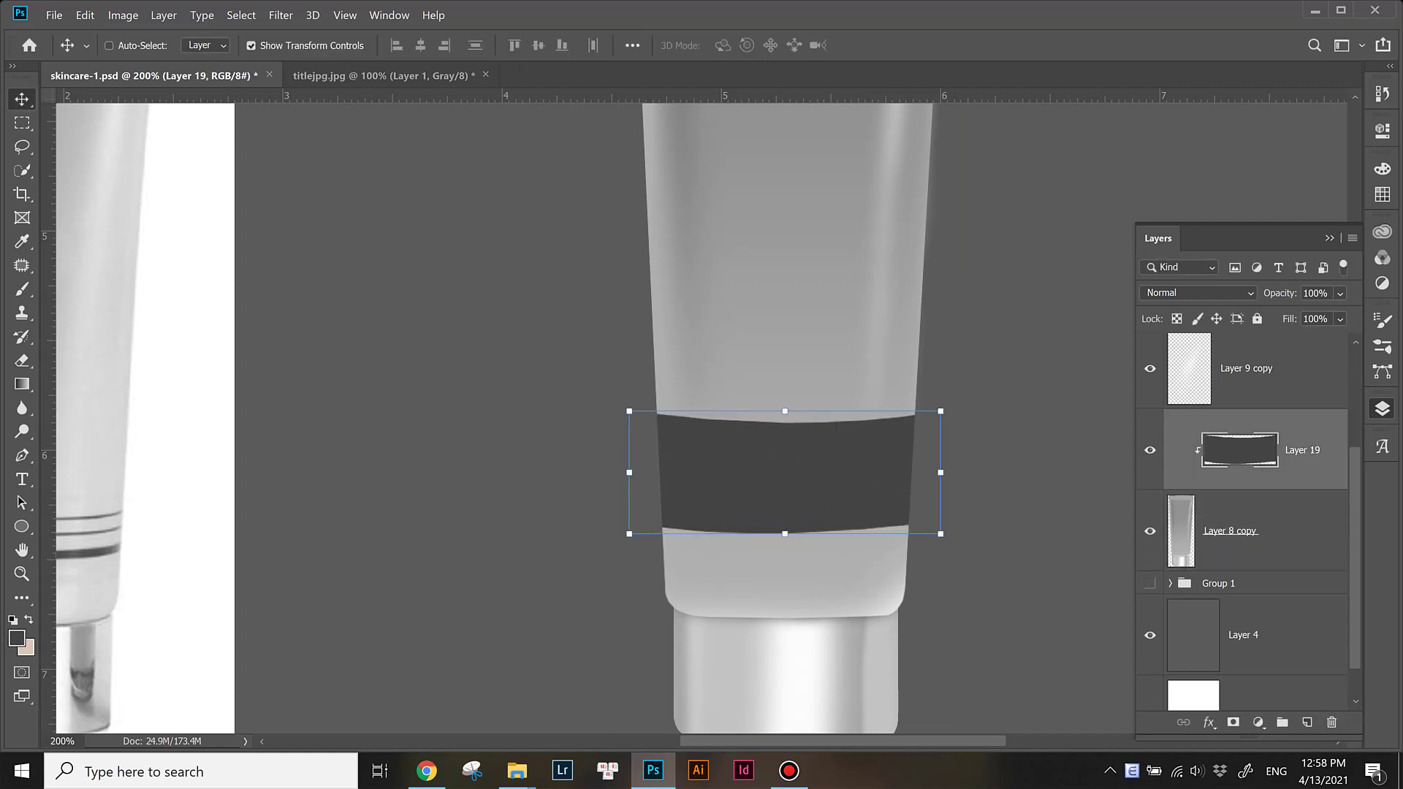
key("ctrl+plus")
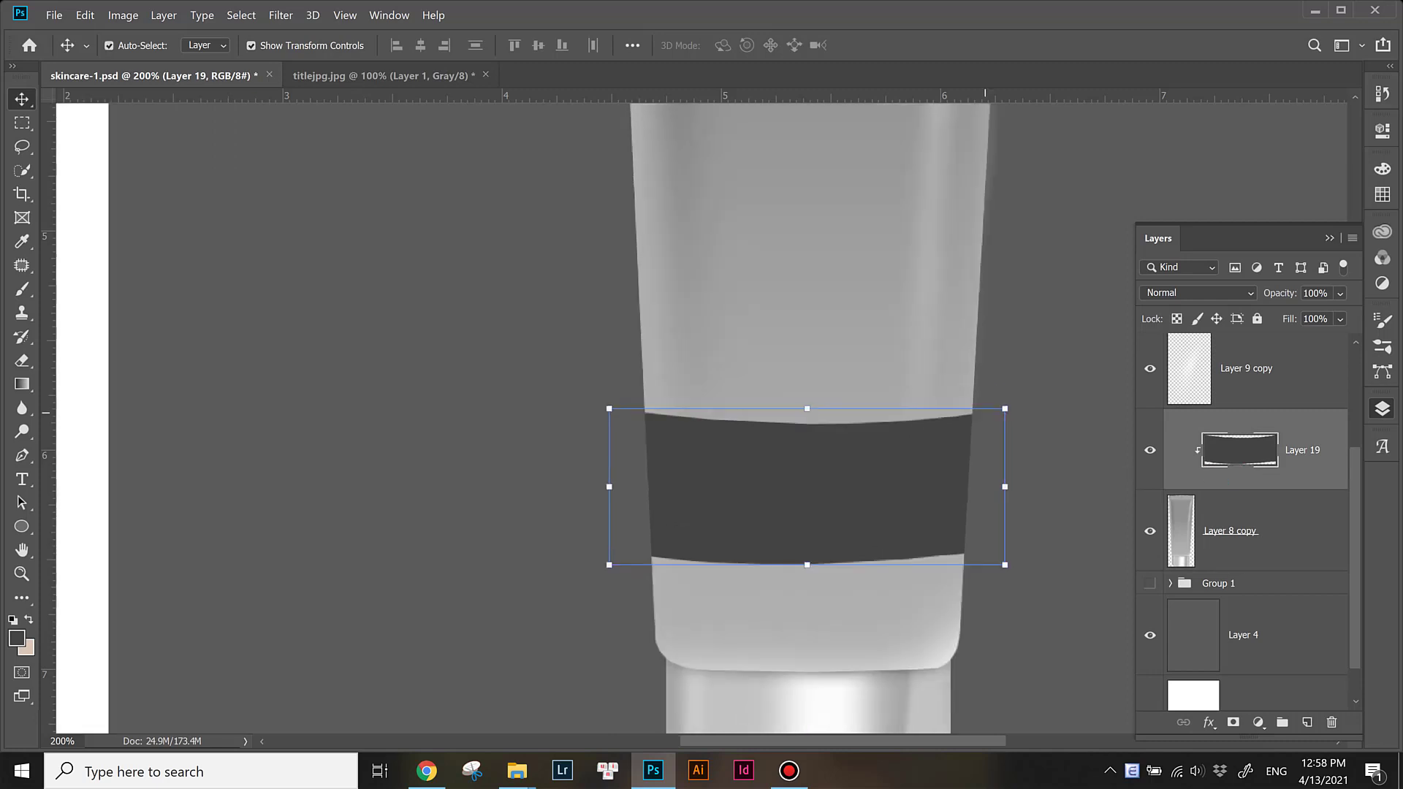
left_click(22, 455)
Step: Pen-trace a curved strip across the tube, copy it to its own layer, and hide the wide band
left_click(628, 424)
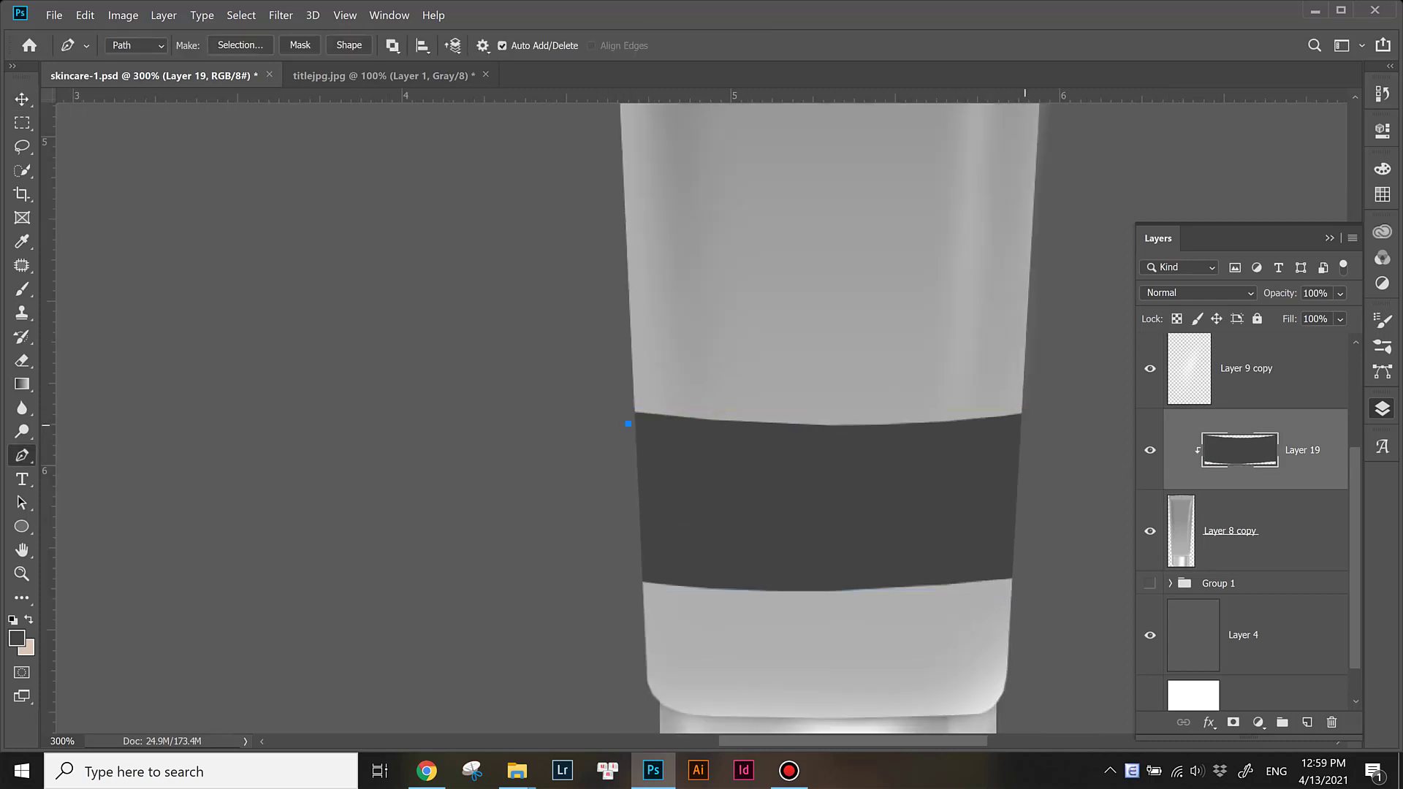
mouse_move(1027, 424)
left_mouse_down()
mouse_move(1184, 377)
mouse_move(1228, 389)
left_mouse_up()
left_click(902, 321)
left_click(590, 343)
key("ctrl+Return")
key("ctrl+j")
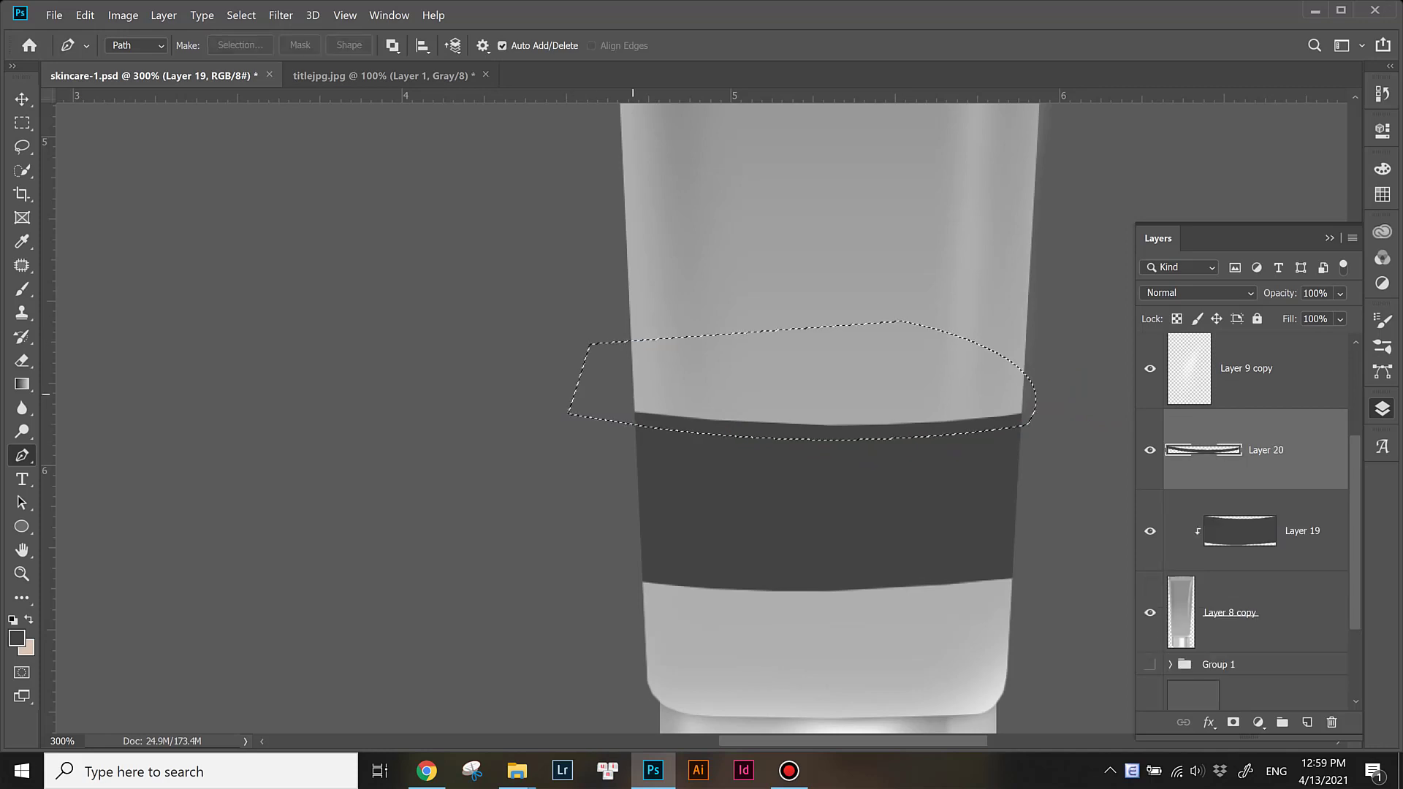
left_click(1149, 531)
Step: Squash the strip thinner, move it near the tube's bottom, and clip it under the band
key("v")
left_click_drag(813, 407, 813, 418)
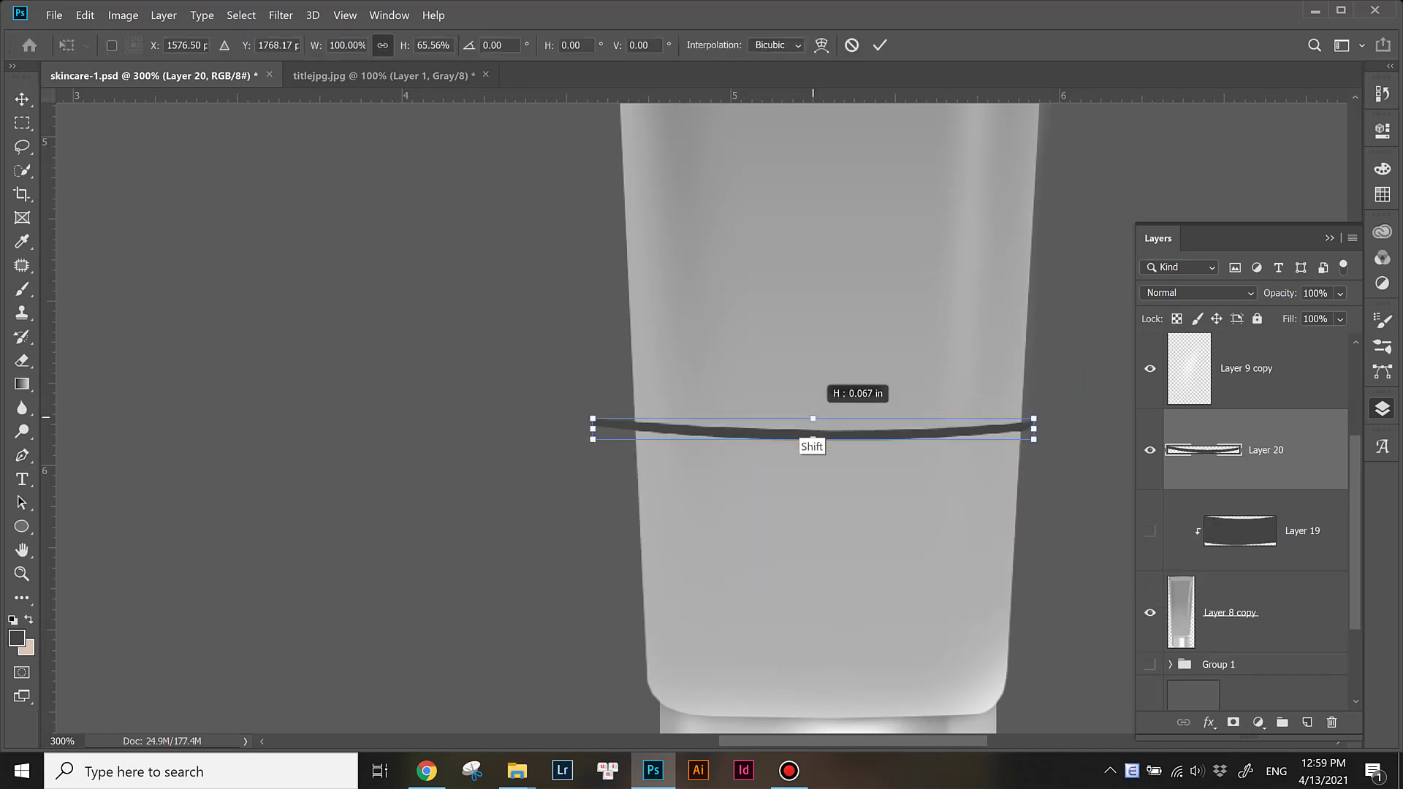
left_click_drag(937, 427, 937, 640)
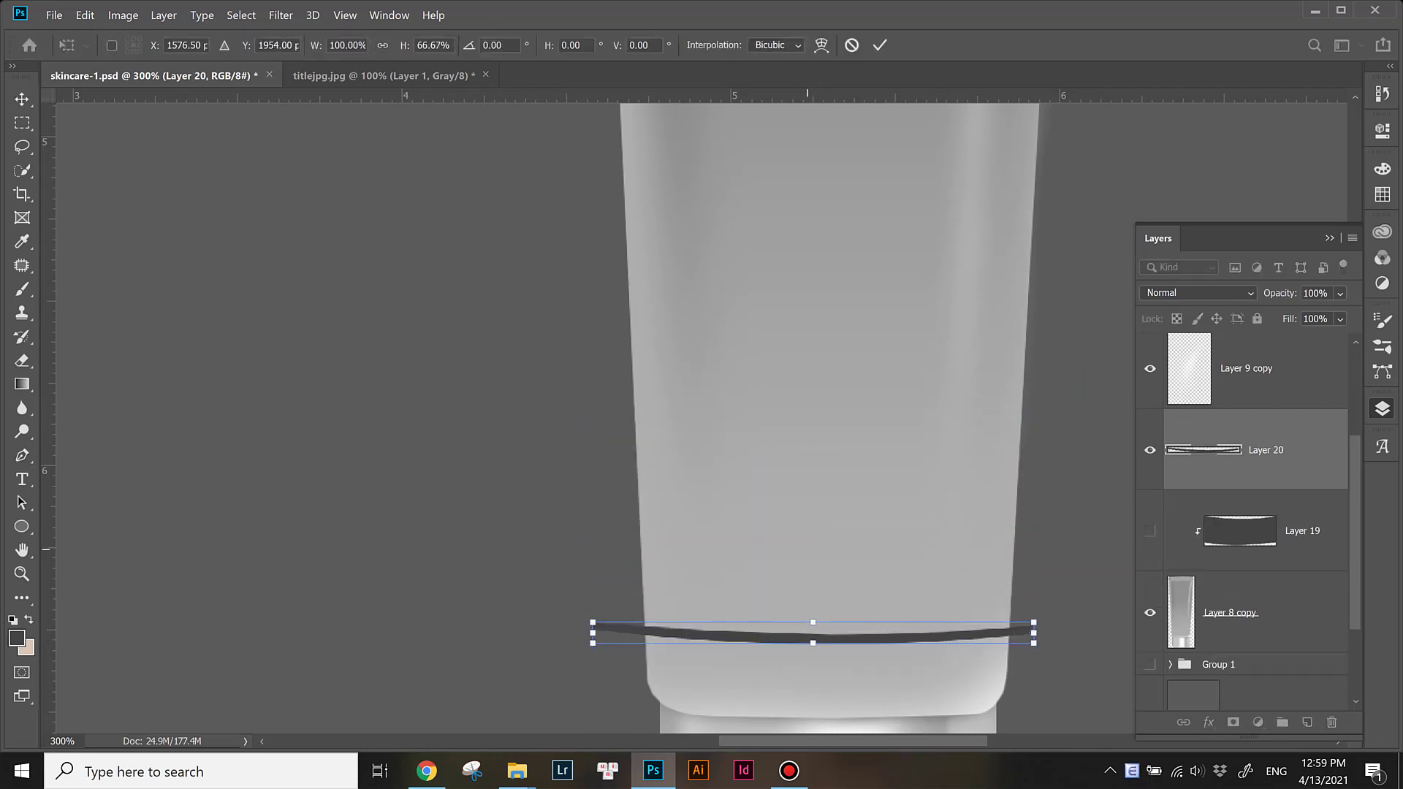
key("alt+space")
key("Escape")
key("Return")
key("ctrl+[")
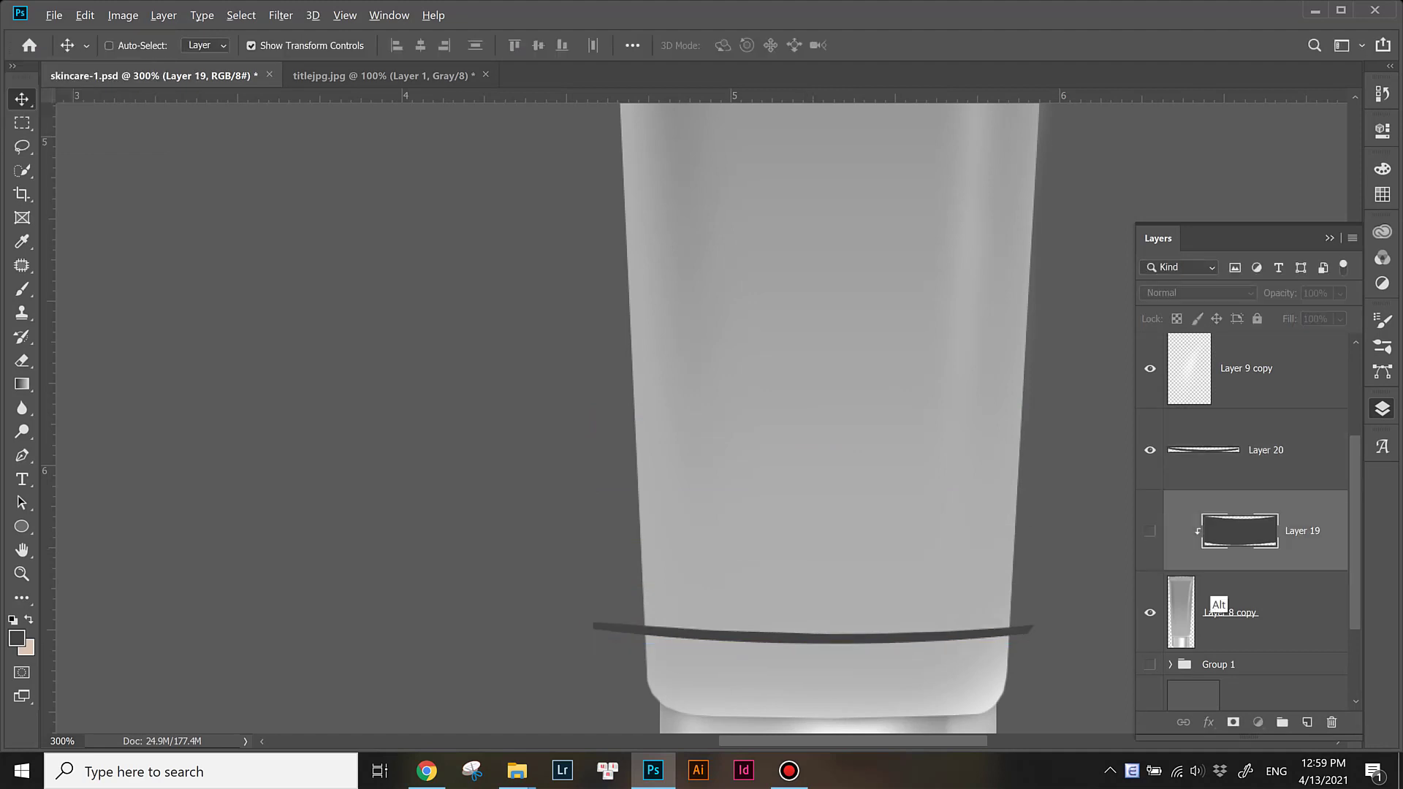
Step: Make the strip thinner, then duplicate it and nudge the copy upward
left_click_drag(1000, 633, 1001, 593)
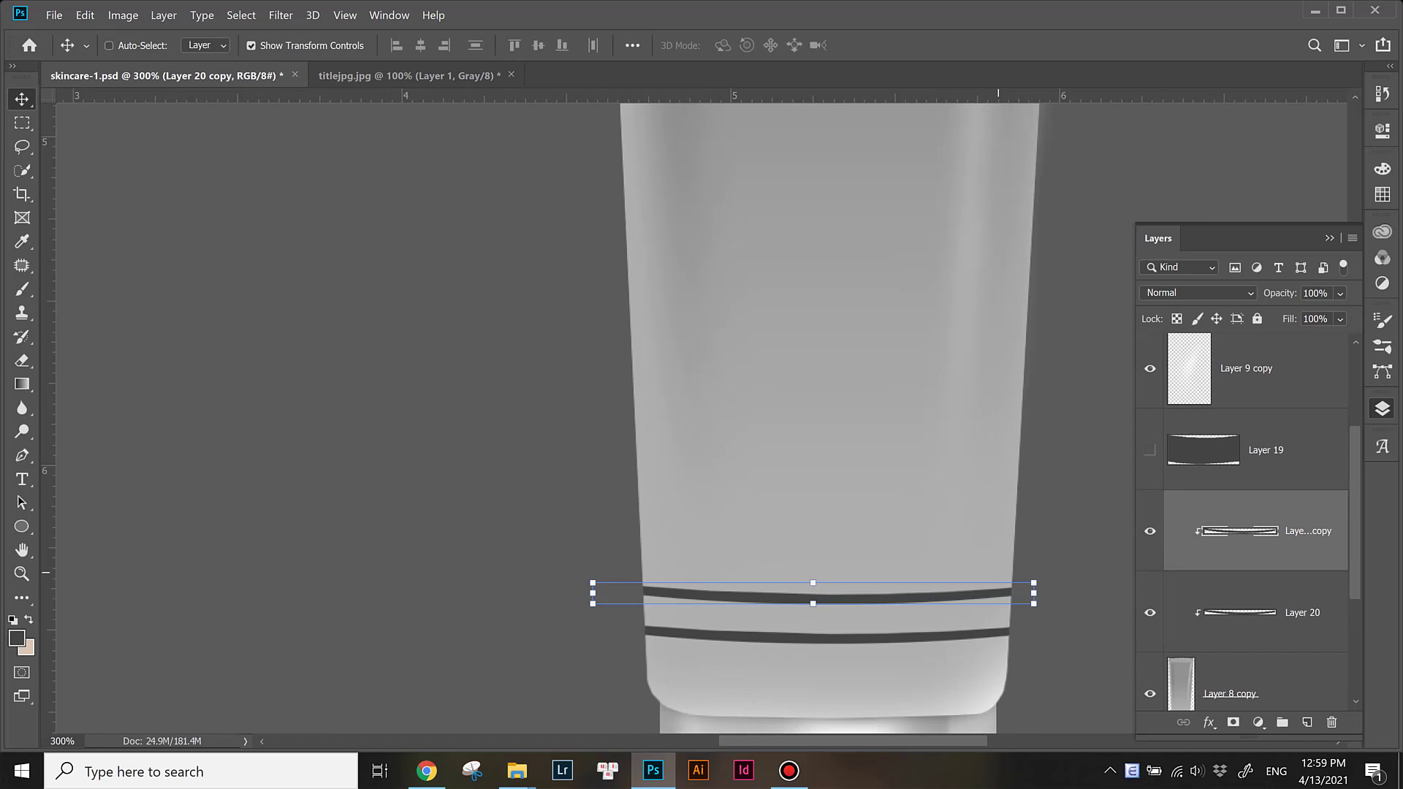
key("ctrl+z")
key("ctrl+t")
left_click_drag(813, 648, 827, 632)
key("Return")
key("ctrl+j")
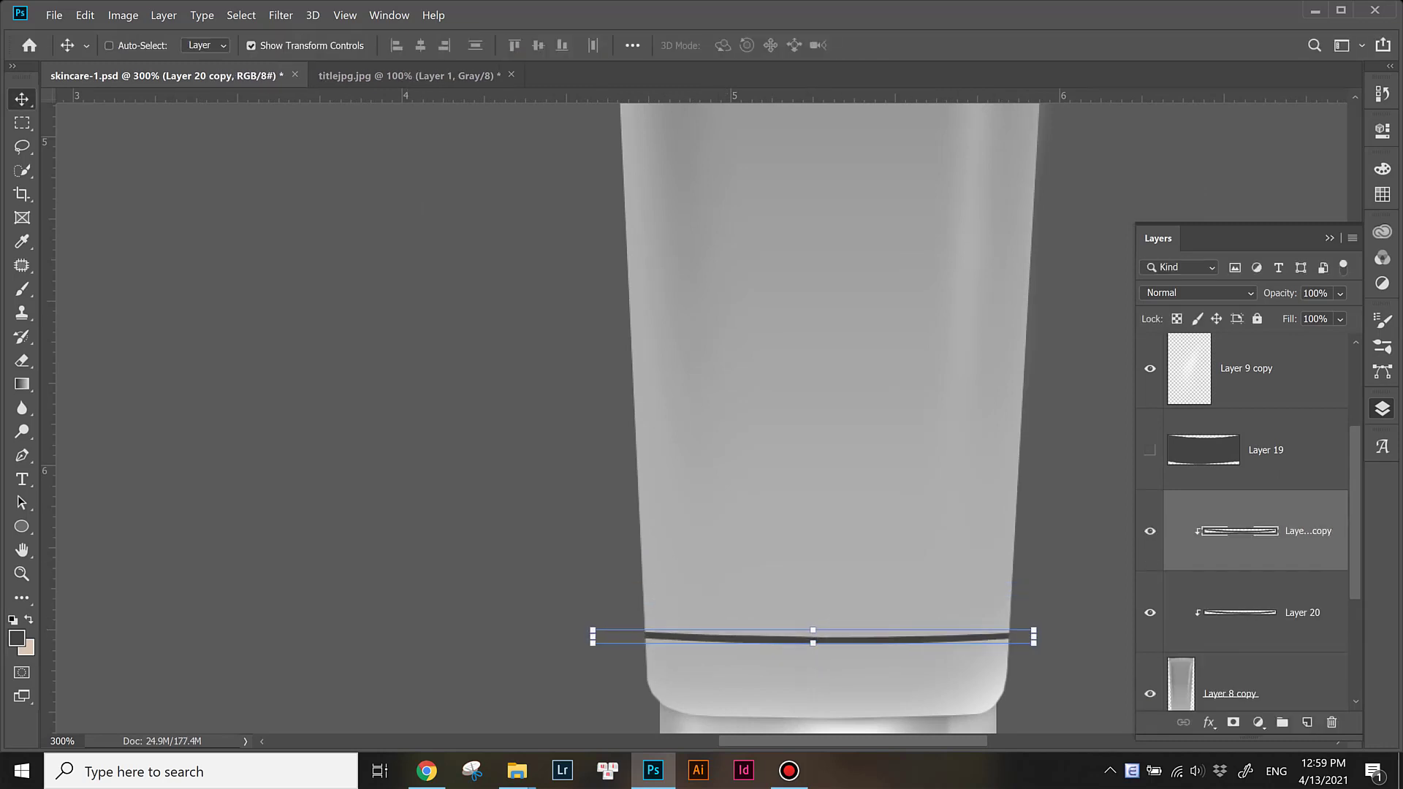
key("shift+Up")
Step: Move both thin stripes up the tube, then show, clip and raise the wide dark band
left_click(1242, 613, "shift")
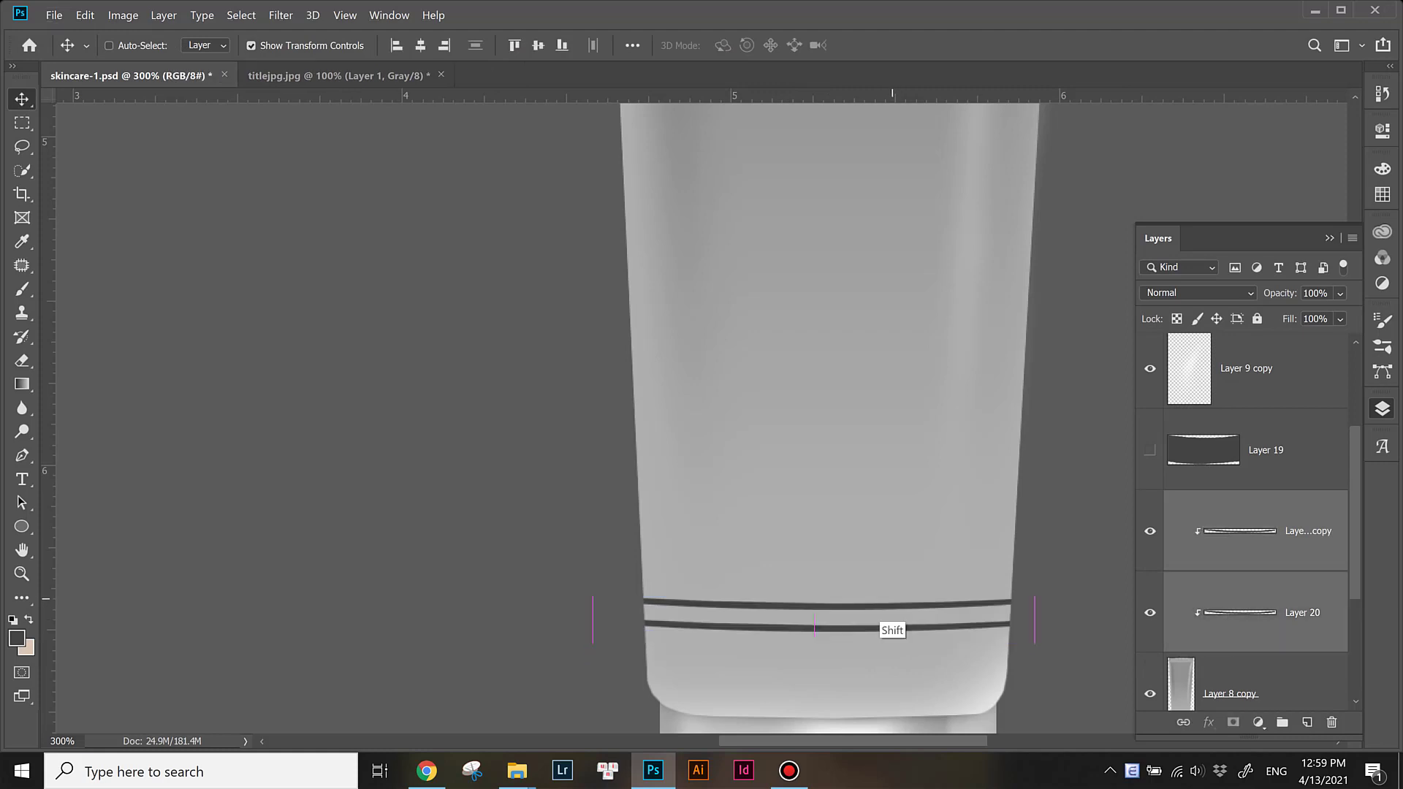
mouse_move(890, 625)
left_mouse_down()
mouse_move(890, 548)
mouse_move(928, 394)
left_mouse_up()
left_click(1266, 450)
left_click(1149, 450)
left_click(1220, 527, "alt")
Step: Pen-draw a new curved band outline and copy it to Layer 21
key("p")
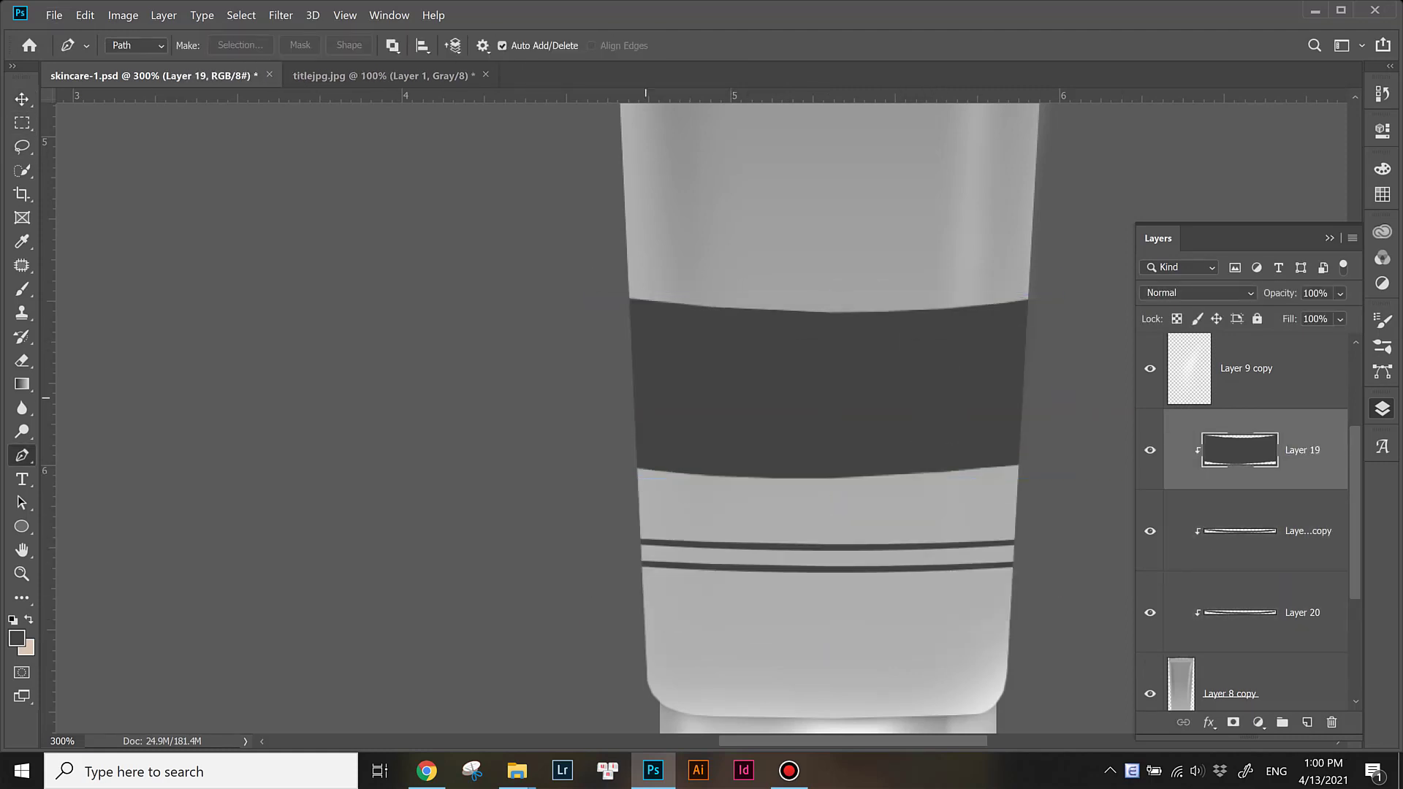
left_click(630, 420)
left_click_drag(1039, 425, 1222, 380)
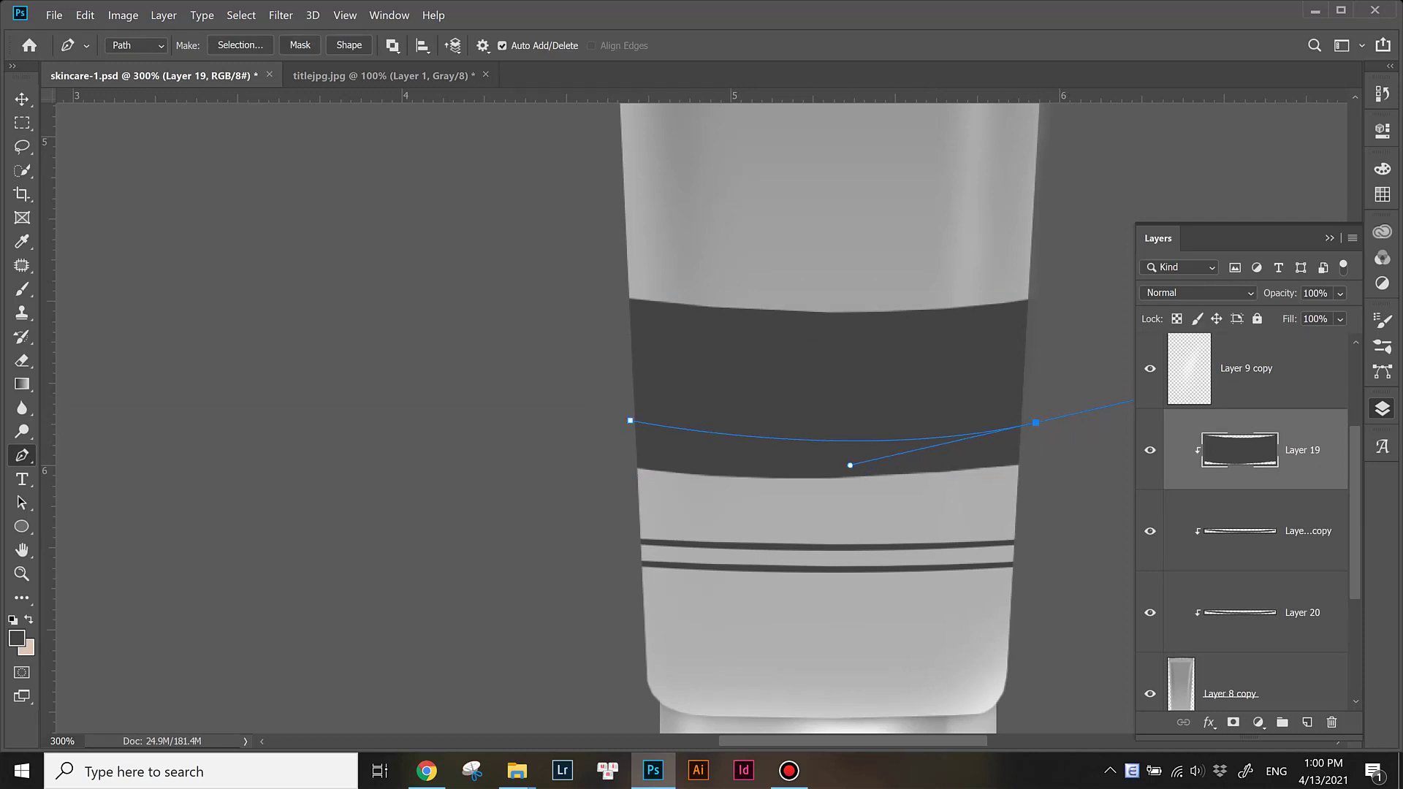
key("ctrl+Return")
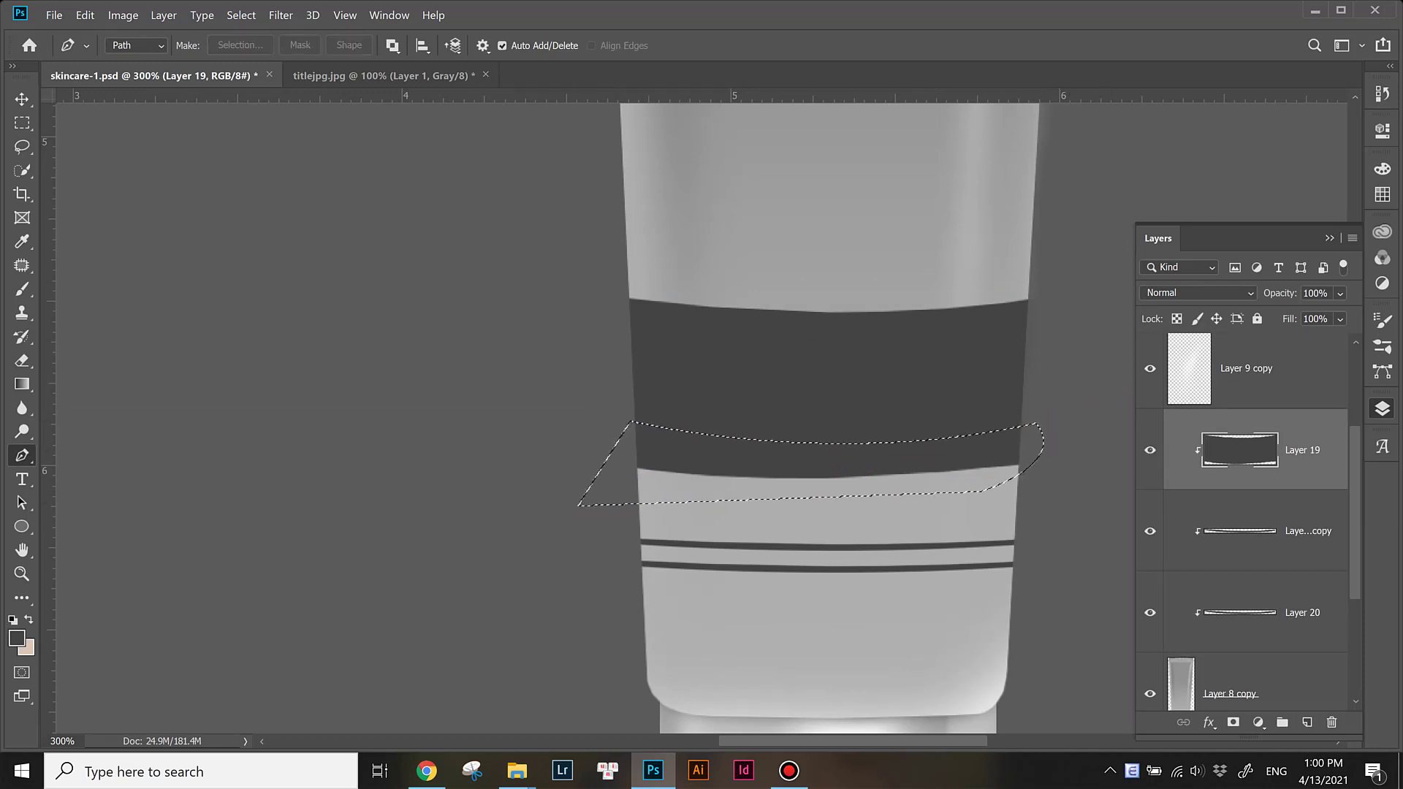
key("ctrl+j")
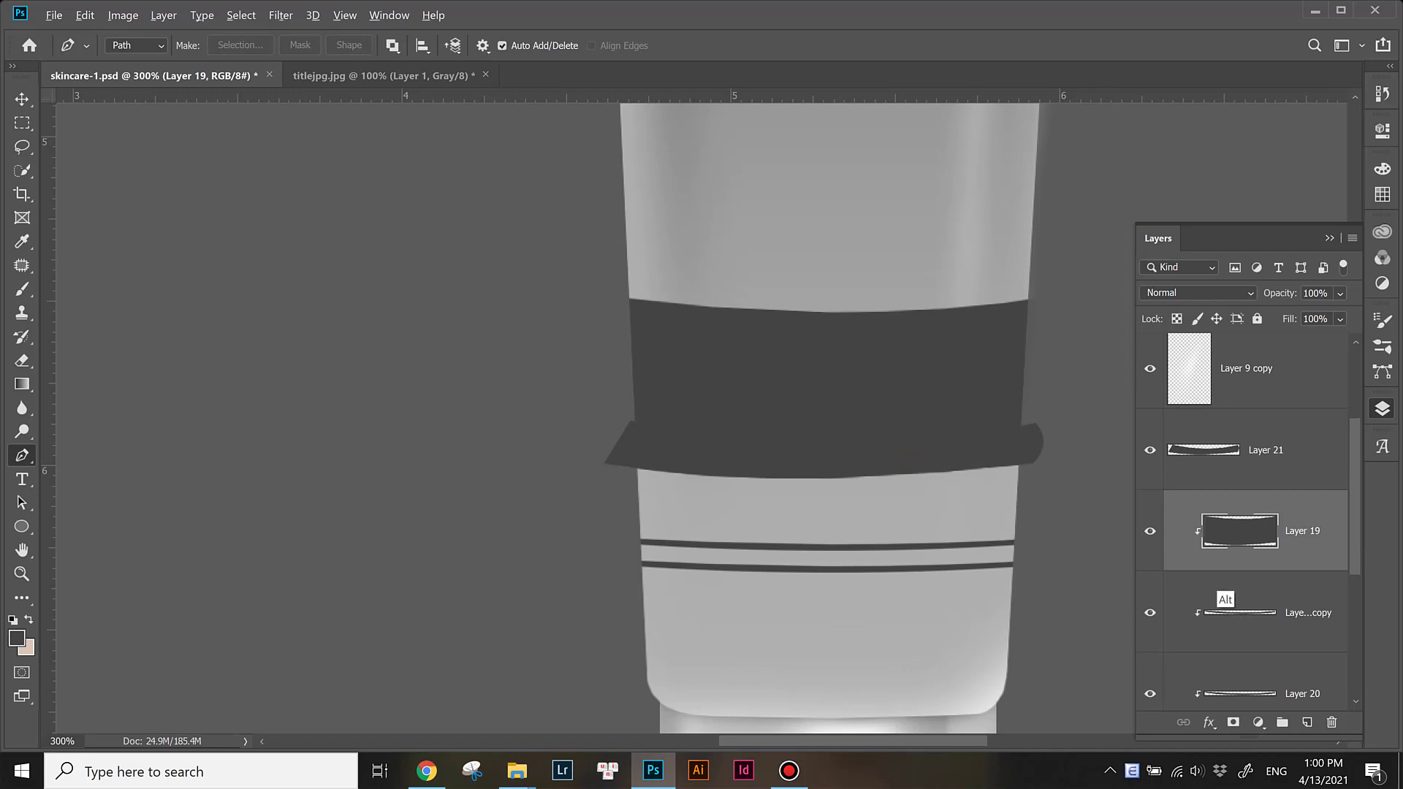
Step: Delete the old wide band Layer 19, and clip Layer 21 below the two stripes
left_click(1242, 571, "alt")
key("Delete")
left_click(1265, 449)
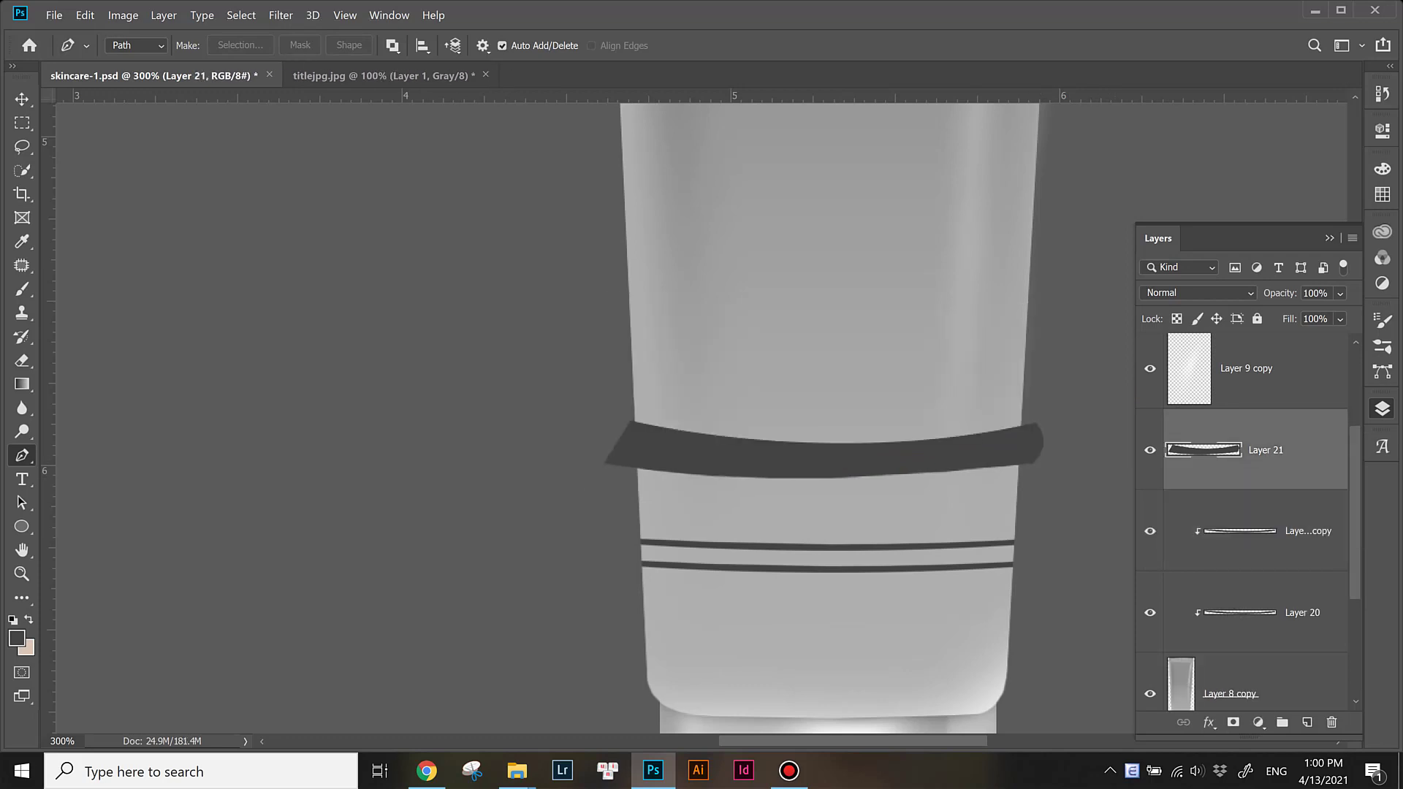
left_click_drag(1265, 449, 1256, 652)
key("v")
mouse_move(833, 450)
left_mouse_down()
mouse_move(833, 617)
mouse_move(1103, 612)
left_mouse_up()
Step: Trim the band's bottom along a curved pen cut line
key("ctrl+plus")
key("p")
left_click_drag(997, 608, 987, 659)
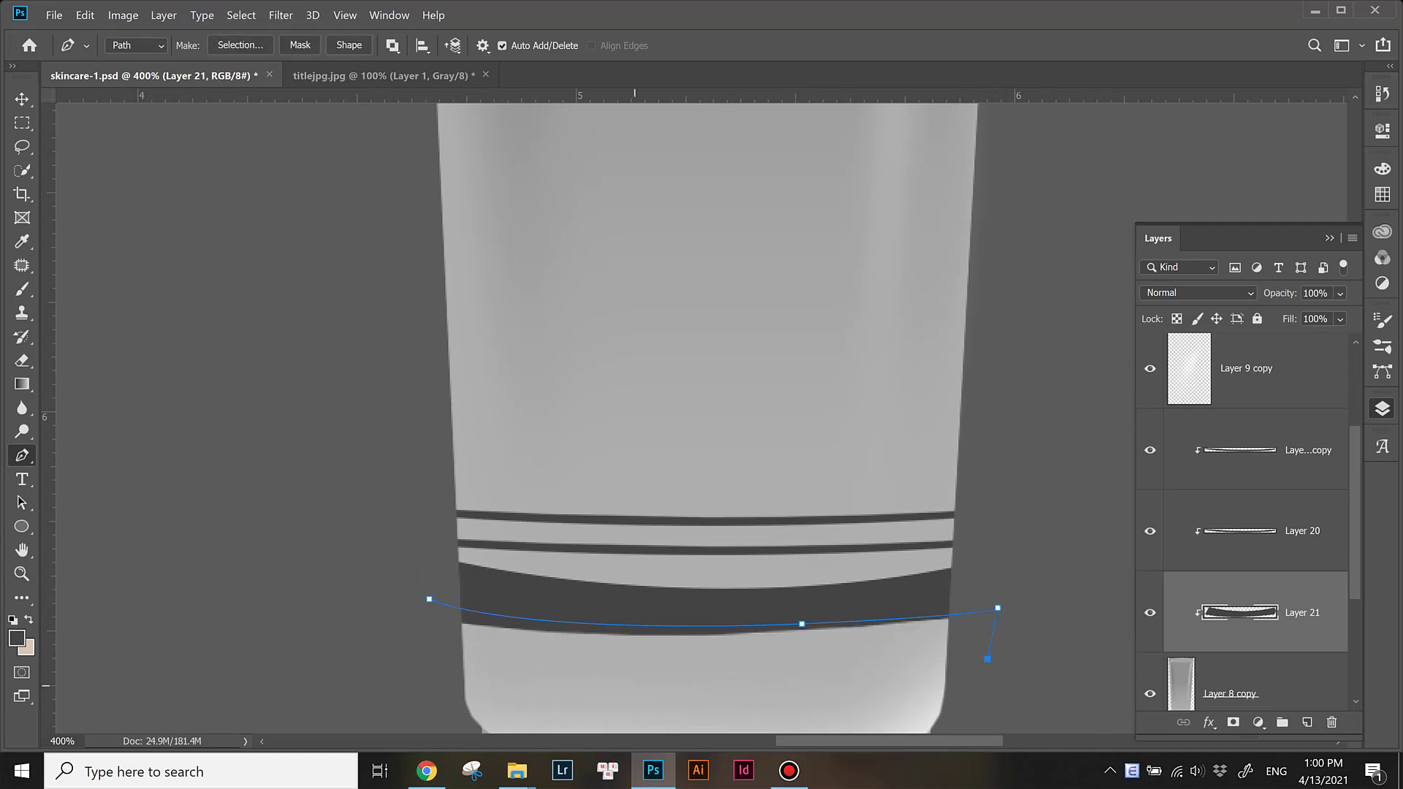
key("ctrl+Return")
key("Delete")
key("ctrl+d")
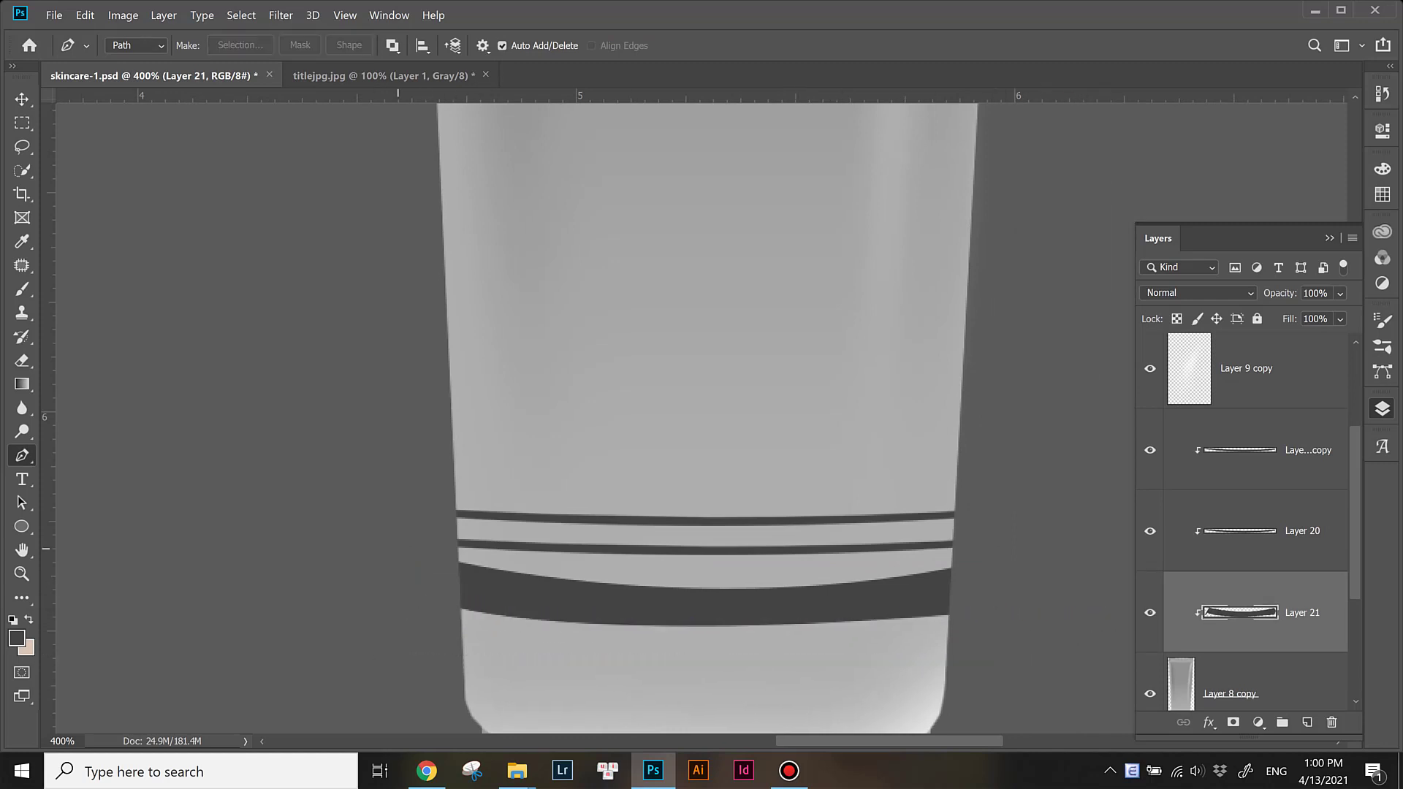
Step: Transform the band thinner and position it just below the thin stripes
key("ctrl+t")
left_click_drag(700, 592, 700, 583)
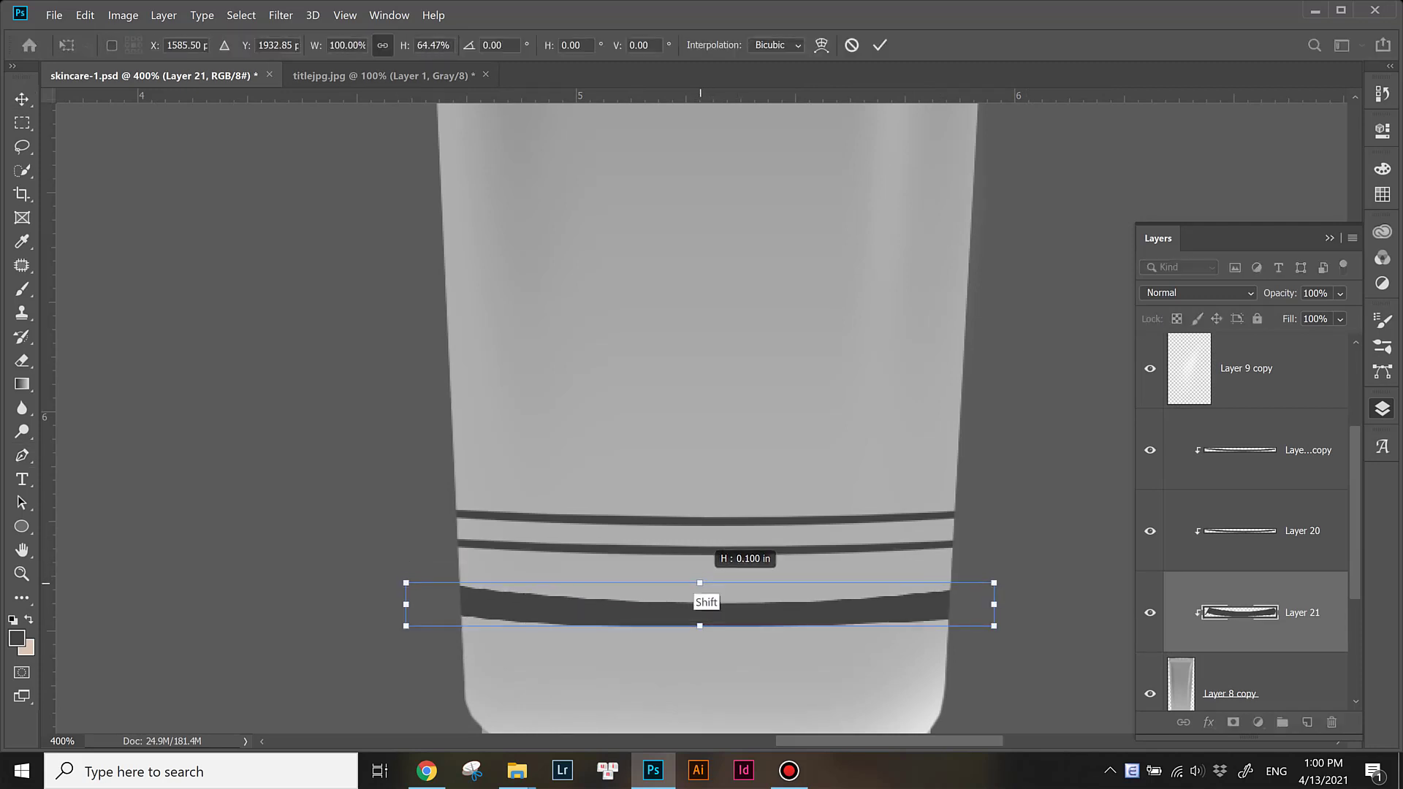
key("Return")
key("ctrl+0")
key("Right")
key("Right")
key("Right")
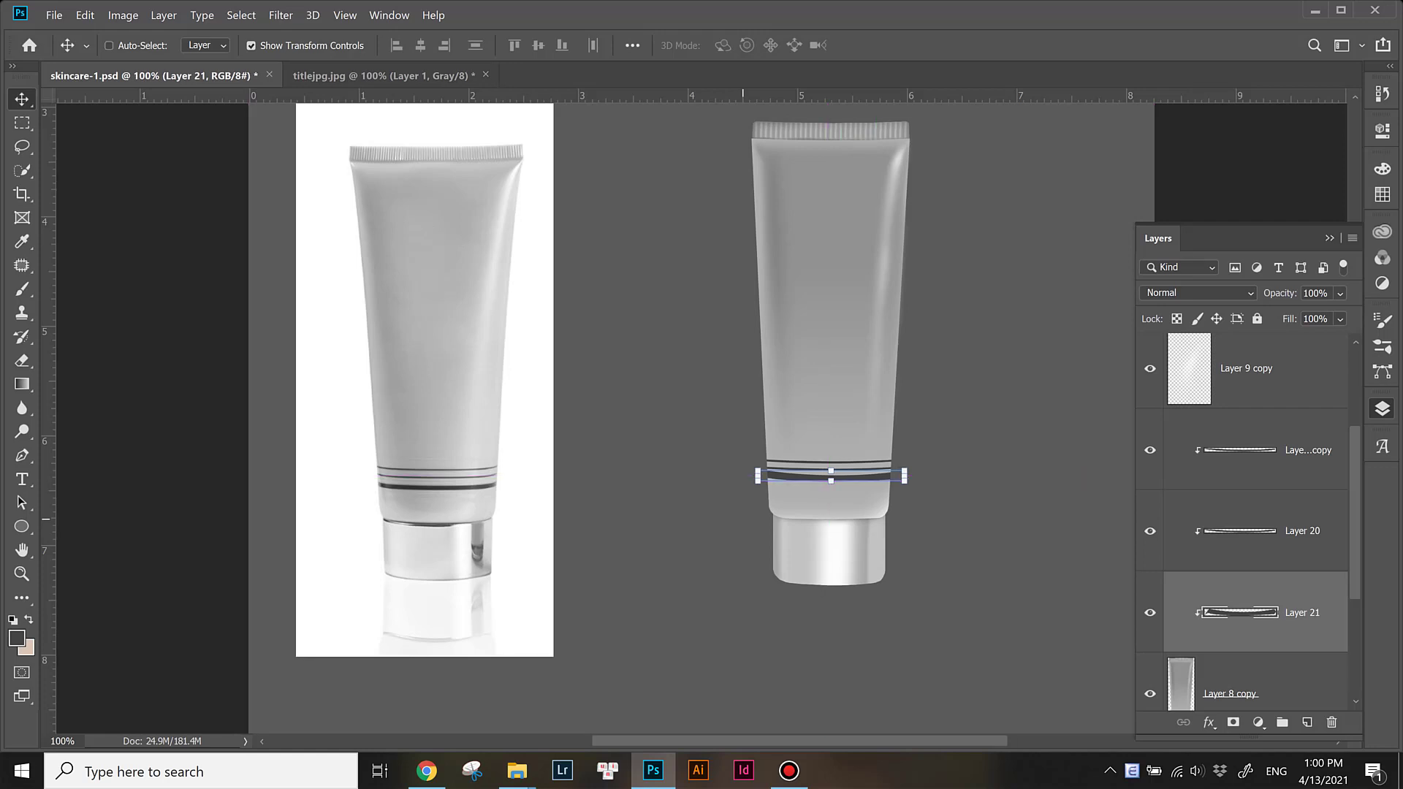
key("Down")
key("Down")
key("Down")
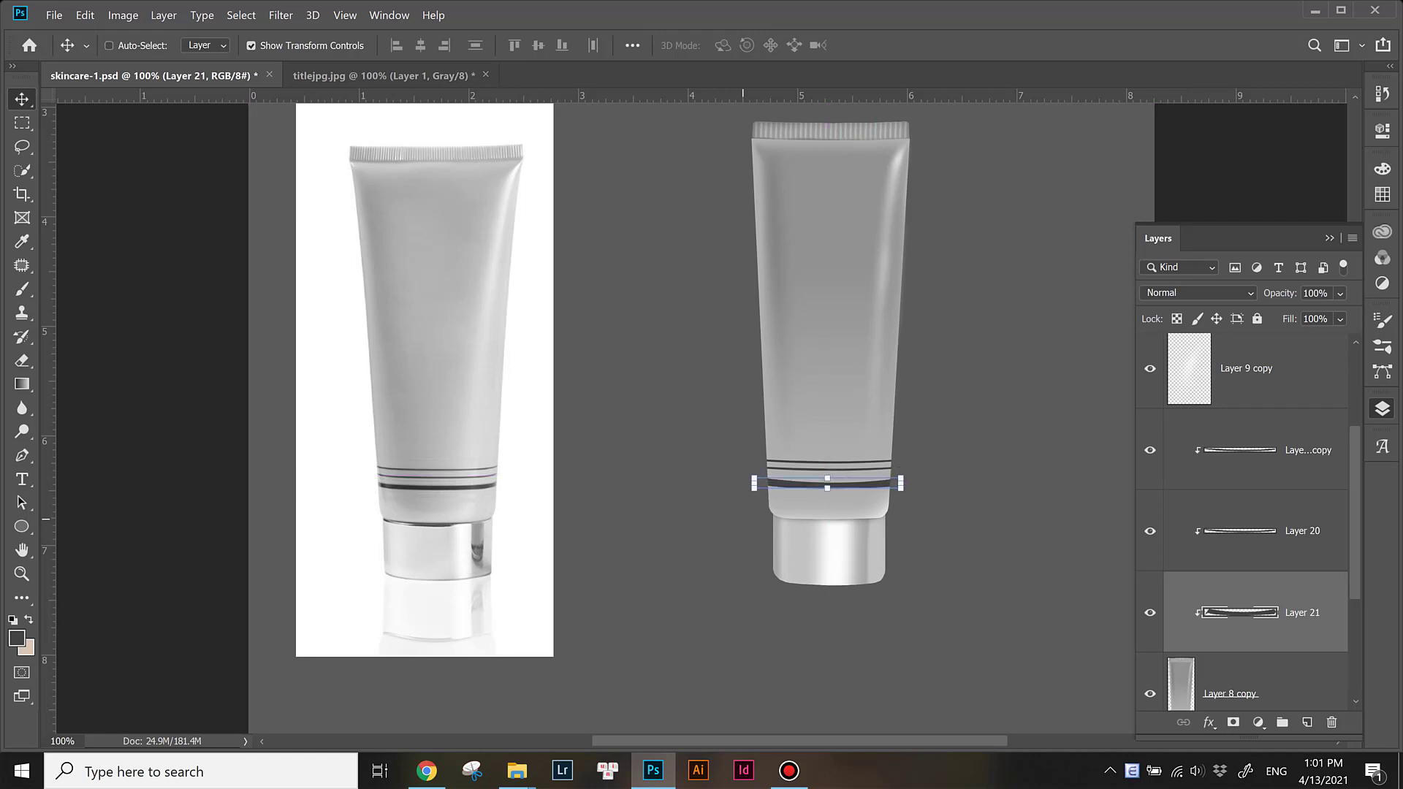
key("ctrl+plus")
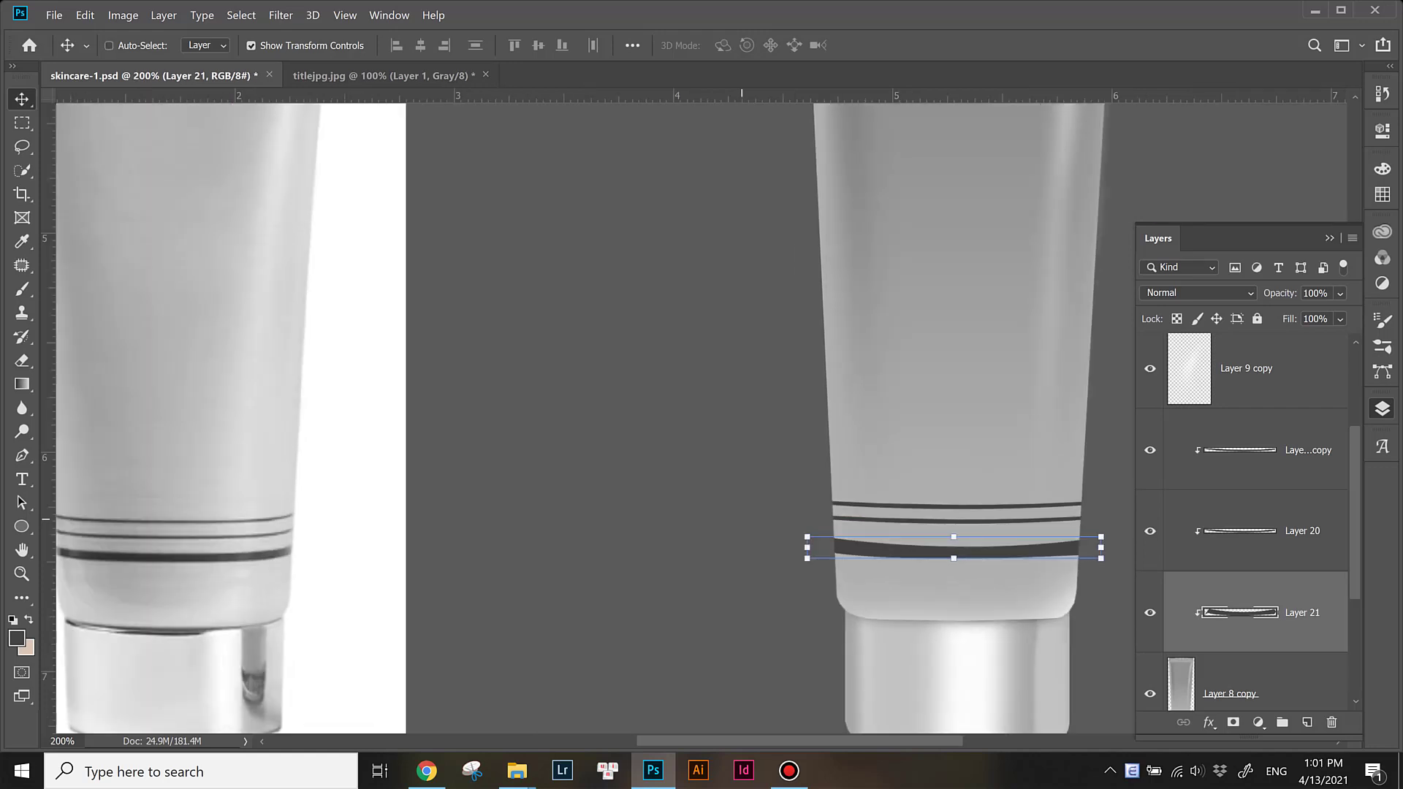
left_click_drag(953, 558, 953, 544)
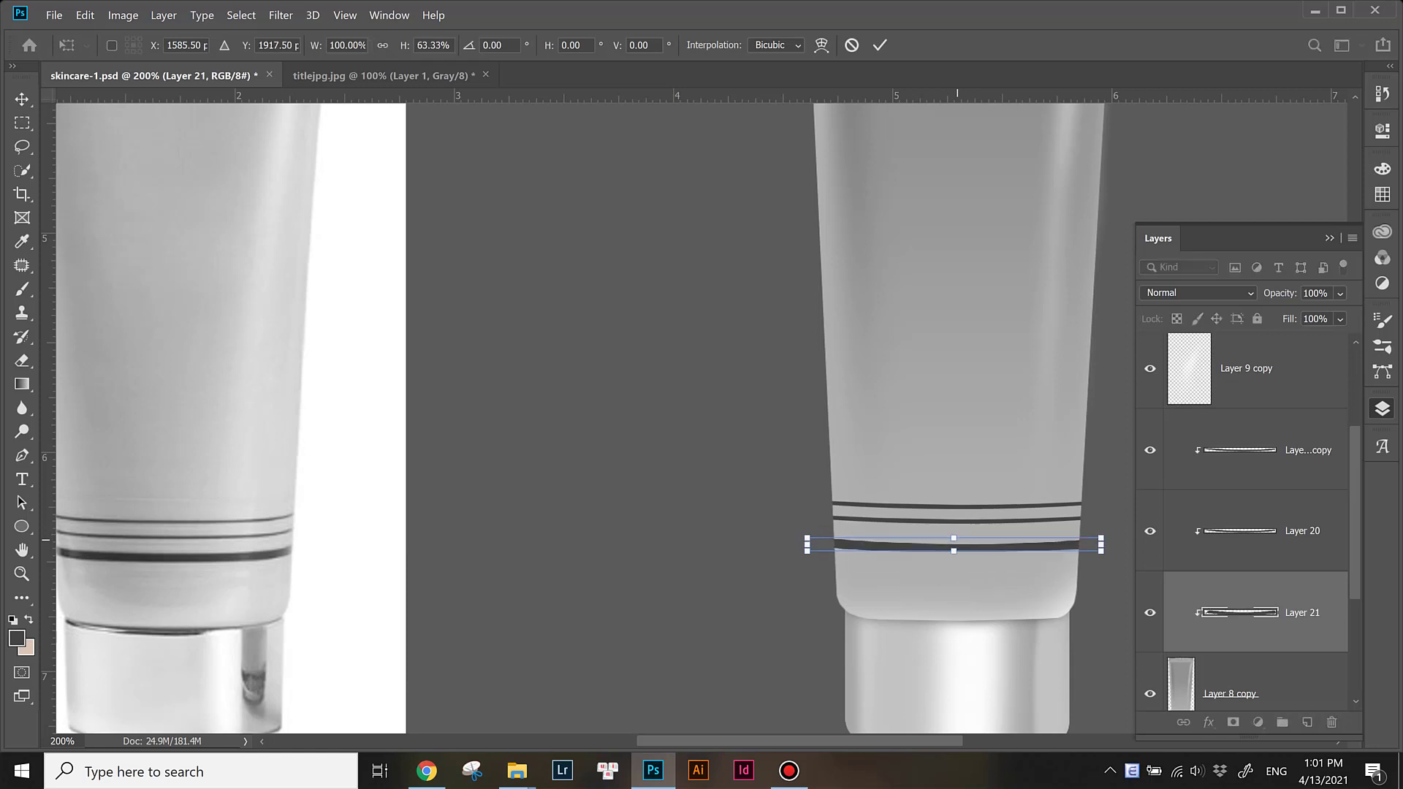
Step: Move Layer 9 copy lower in the layer stack
key("ctrl+minus")
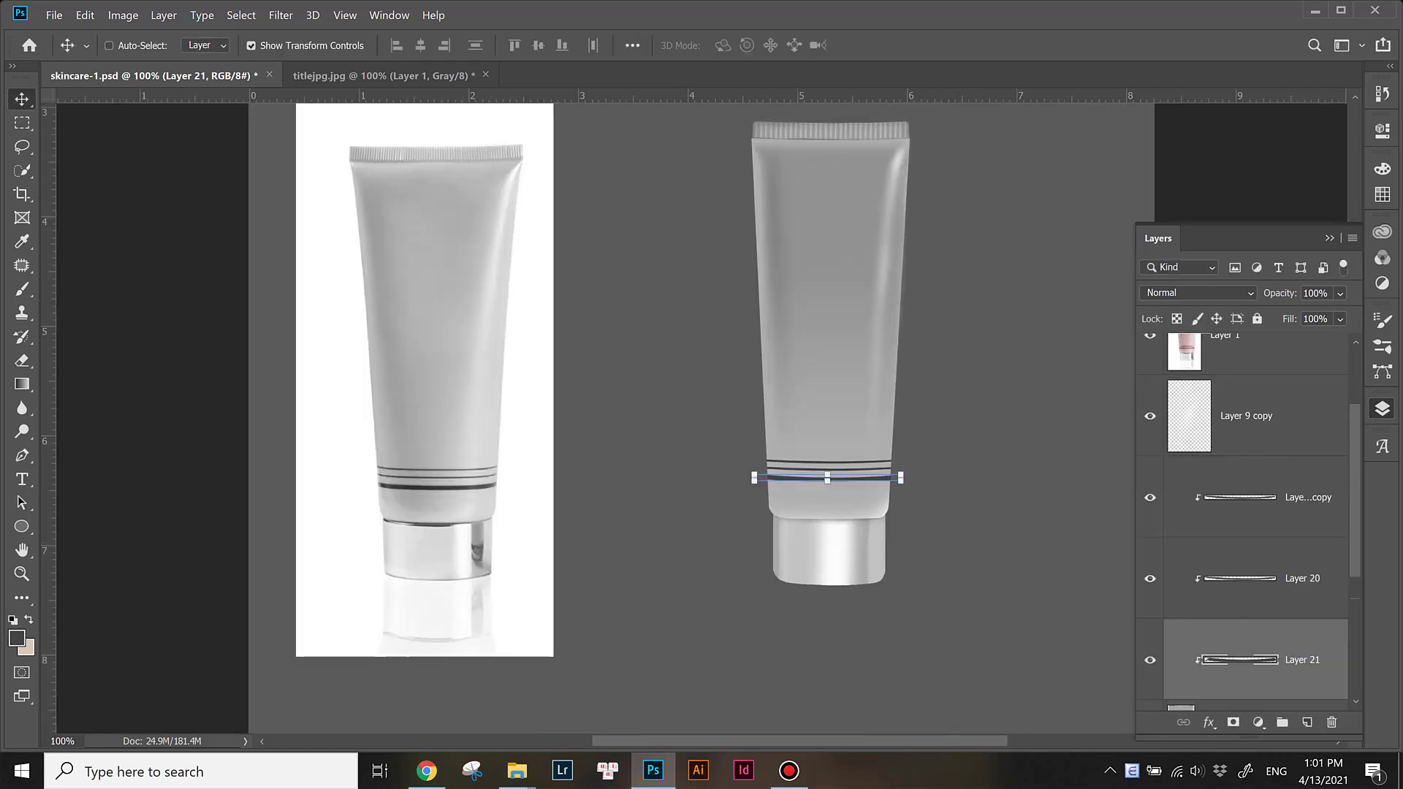
scroll(1252, 522, "up", 1)
left_click_drag(1188, 422, 1188, 637)
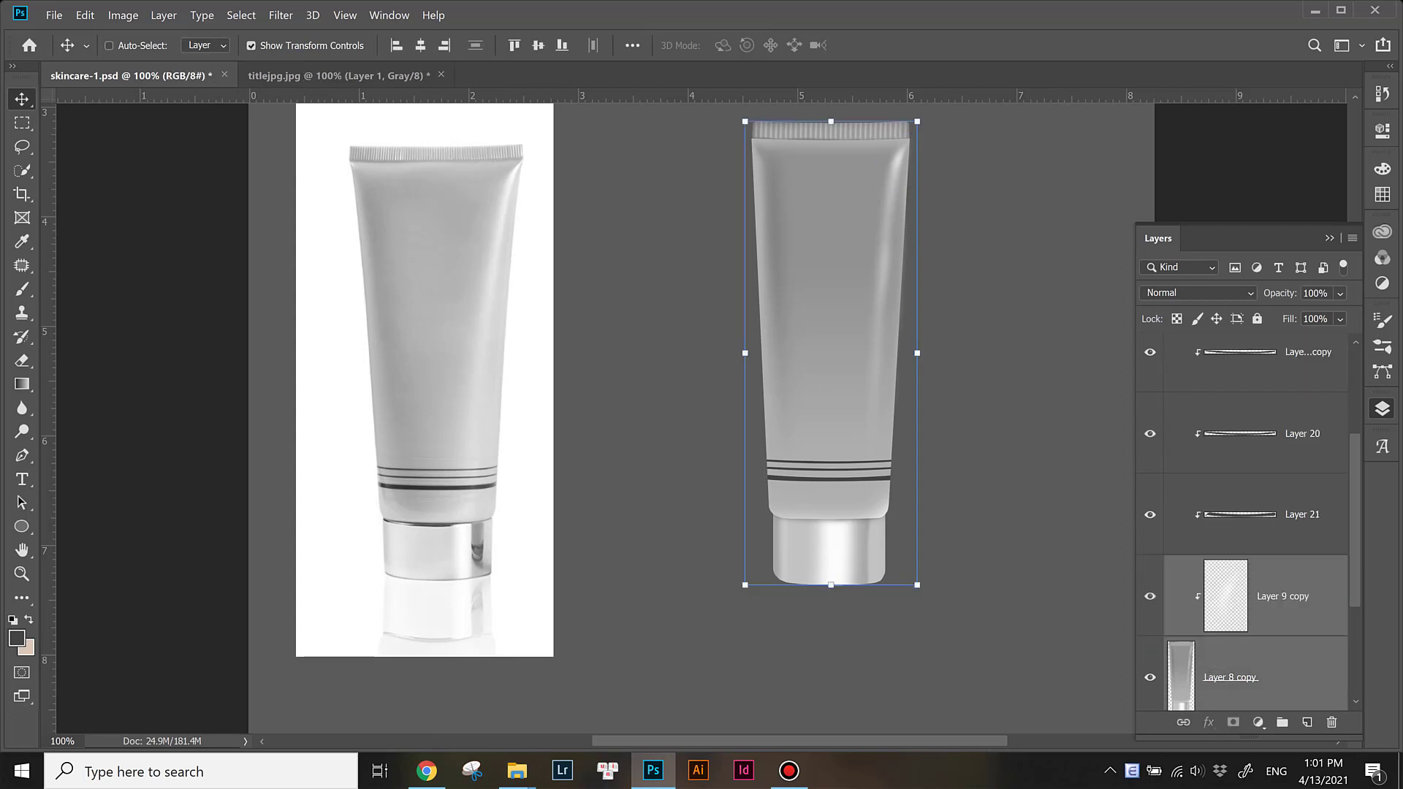
Step: Undo recent edits and add a new empty layer clipped to the tube
key("ctrl+z")
key("ctrl+shift+z")
key("ctrl+alt+z")
key("ctrl+alt+z")
key("ctrl+alt+z")
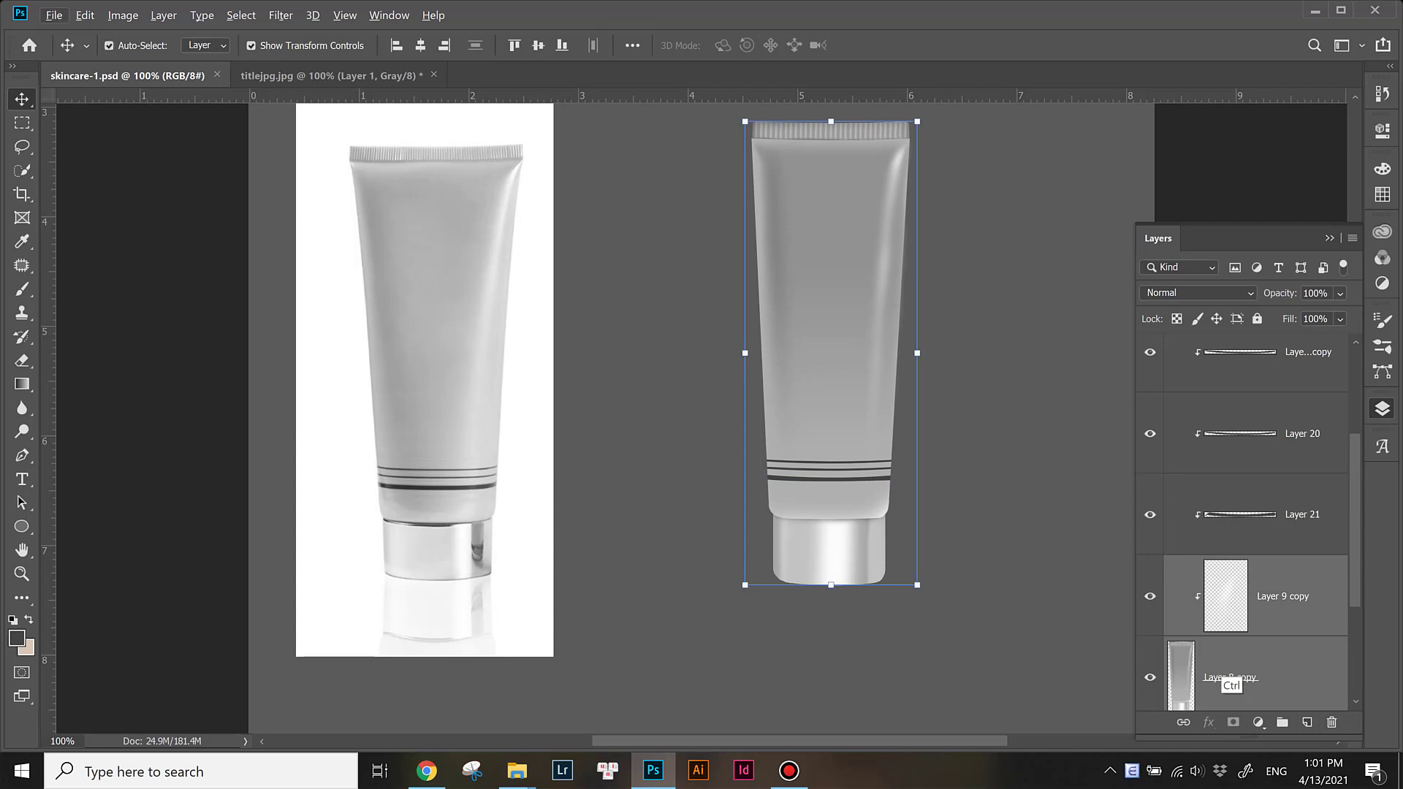
key("ctrl+alt+z")
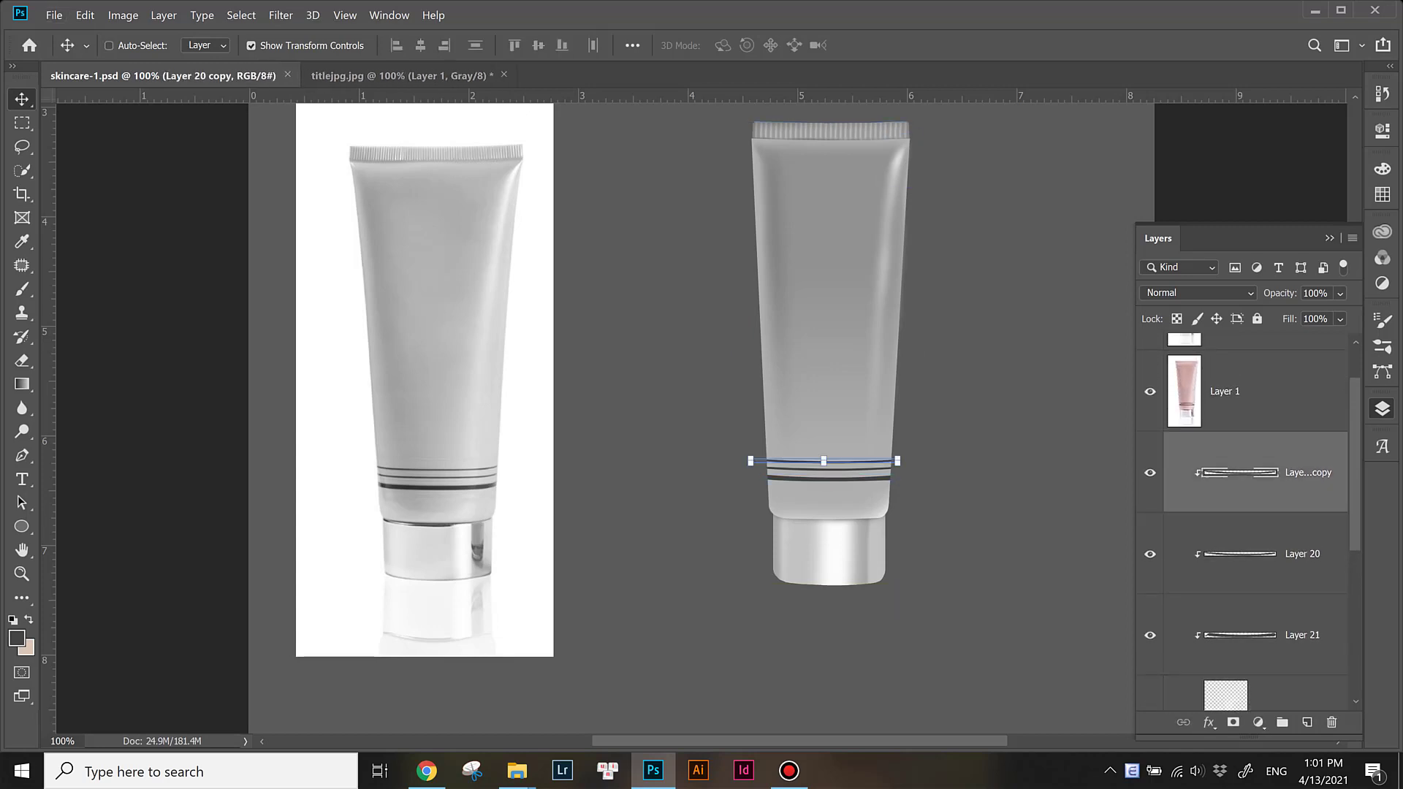
left_click(1307, 723)
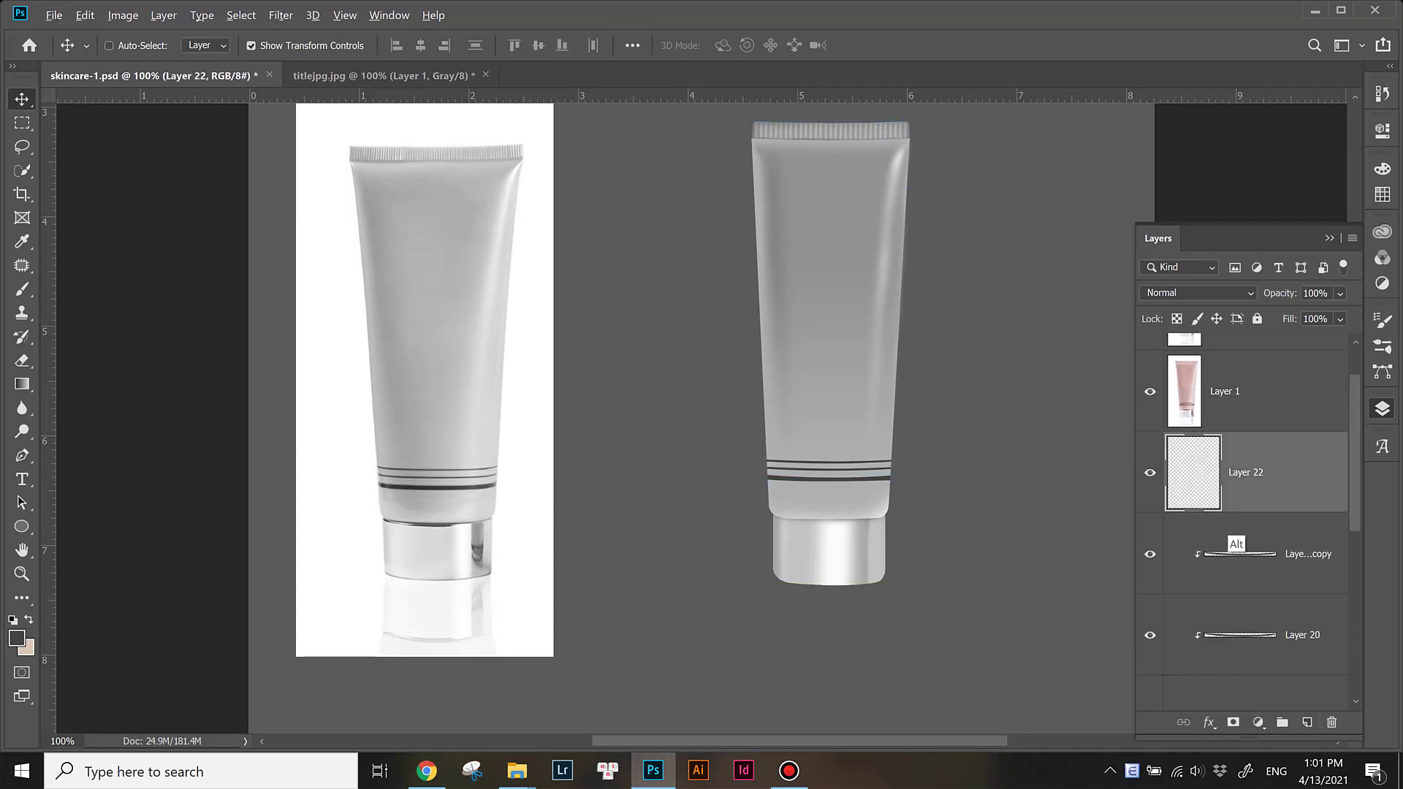
key("ctrl+alt+g")
Step: Sample a grey from the tube, paint a stroke down its left side, and resize it
key("i")
left_click(770, 161)
key("b")
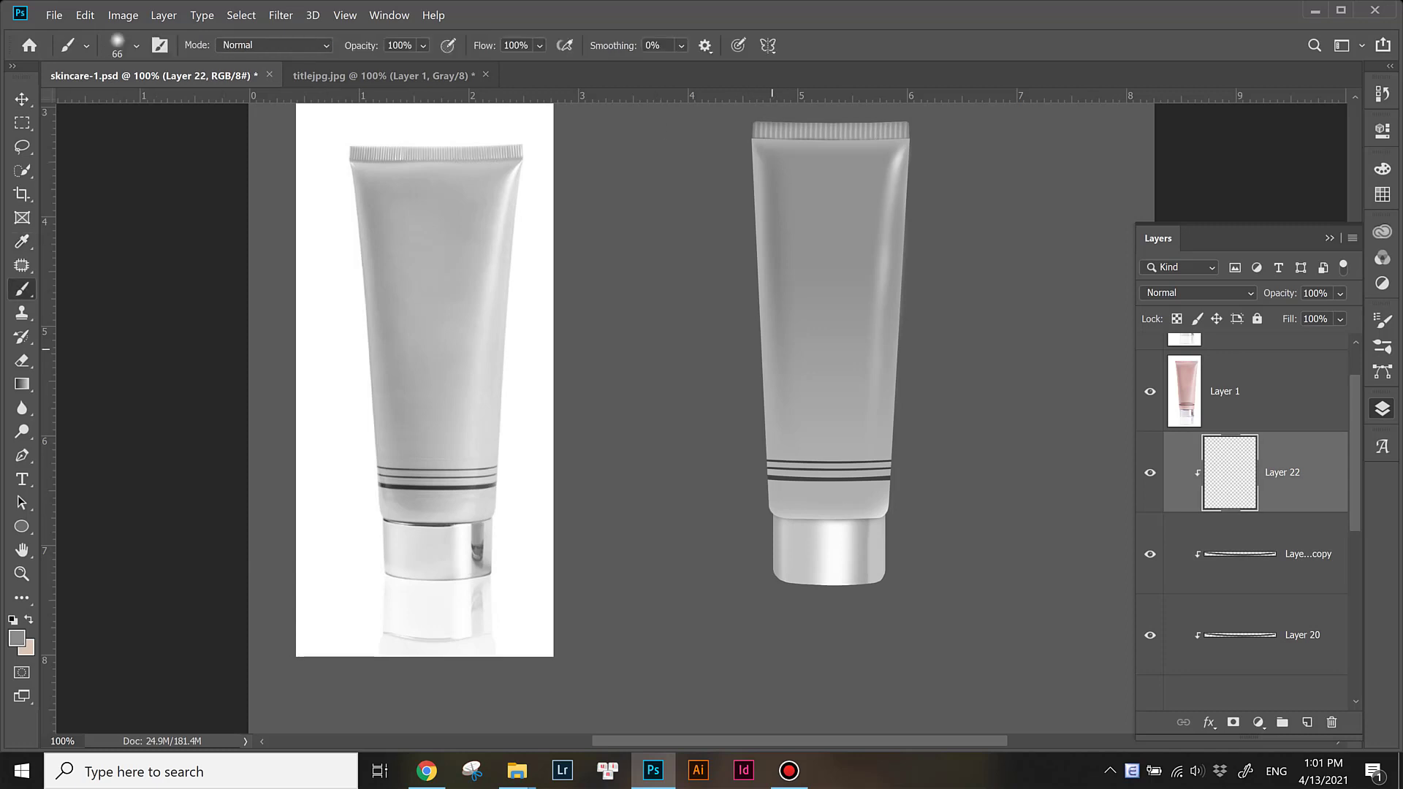
mouse_move(785, 511)
left_mouse_down()
mouse_move(778, 343)
mouse_move(805, 320)
left_mouse_up()
key("ctrl+t")
left_click_drag(764, 519, 761, 526)
left_click(280, 16)
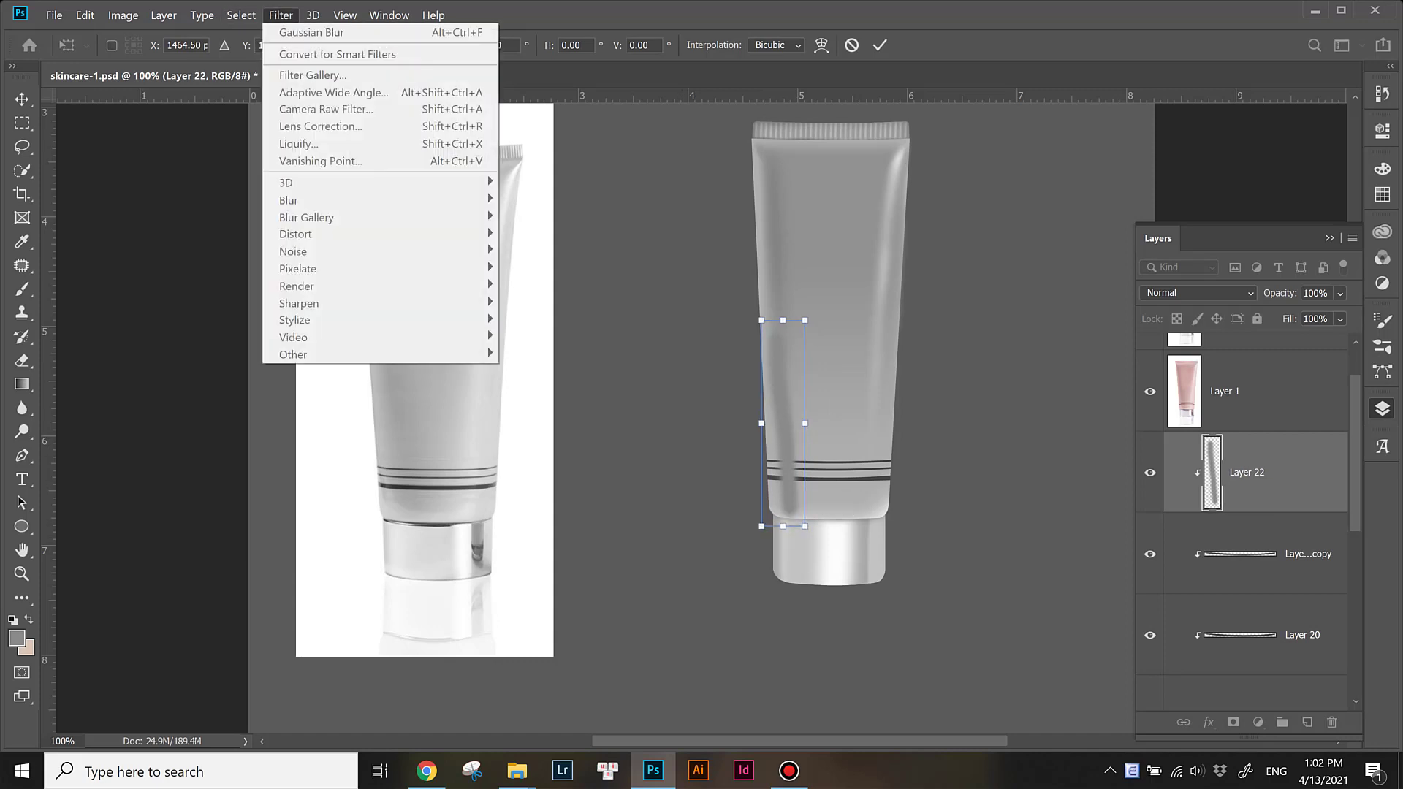
key("Return")
Step: Soften the highlight strip with a Gaussian Blur of radius 26.3
left_click(281, 15)
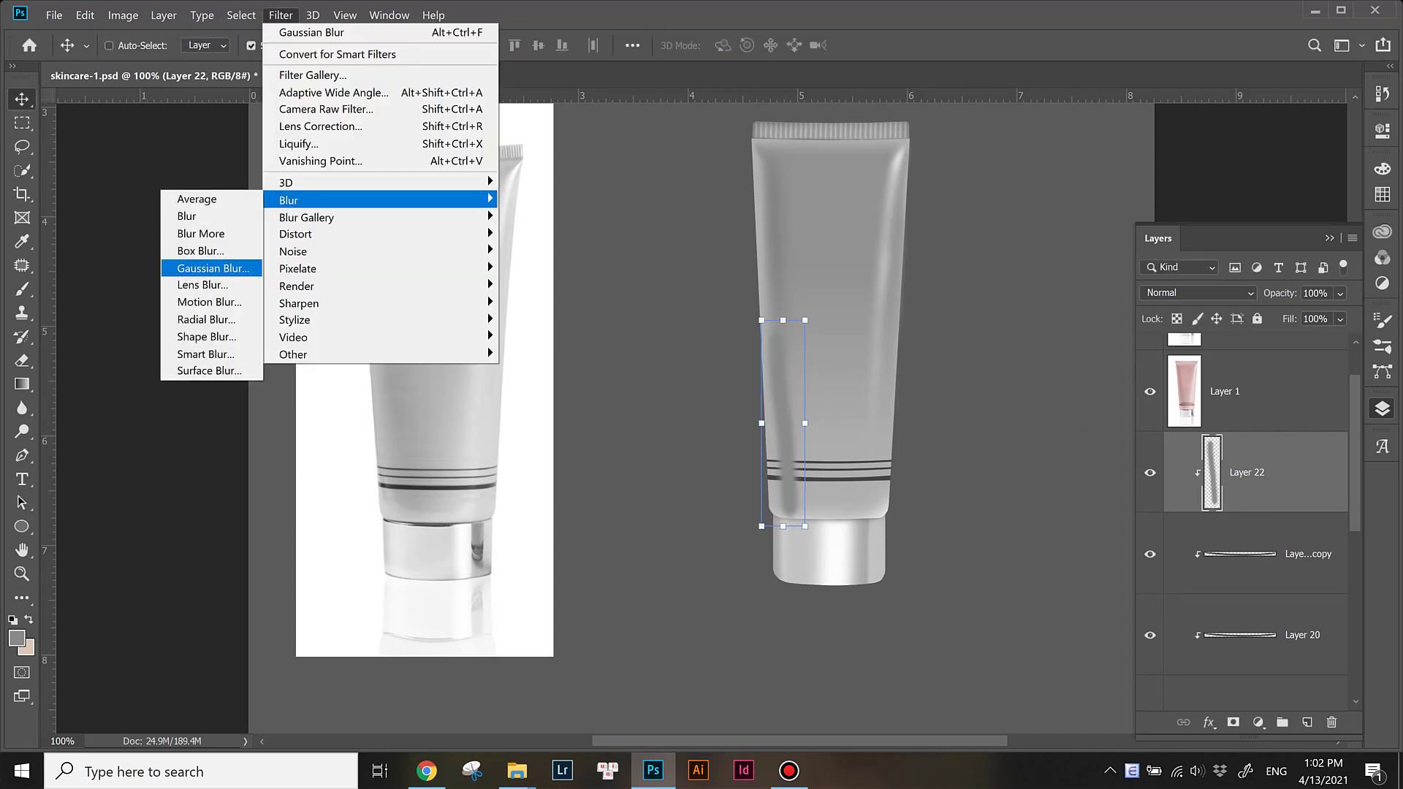
left_click(219, 269)
left_click_drag(210, 627, 231, 627)
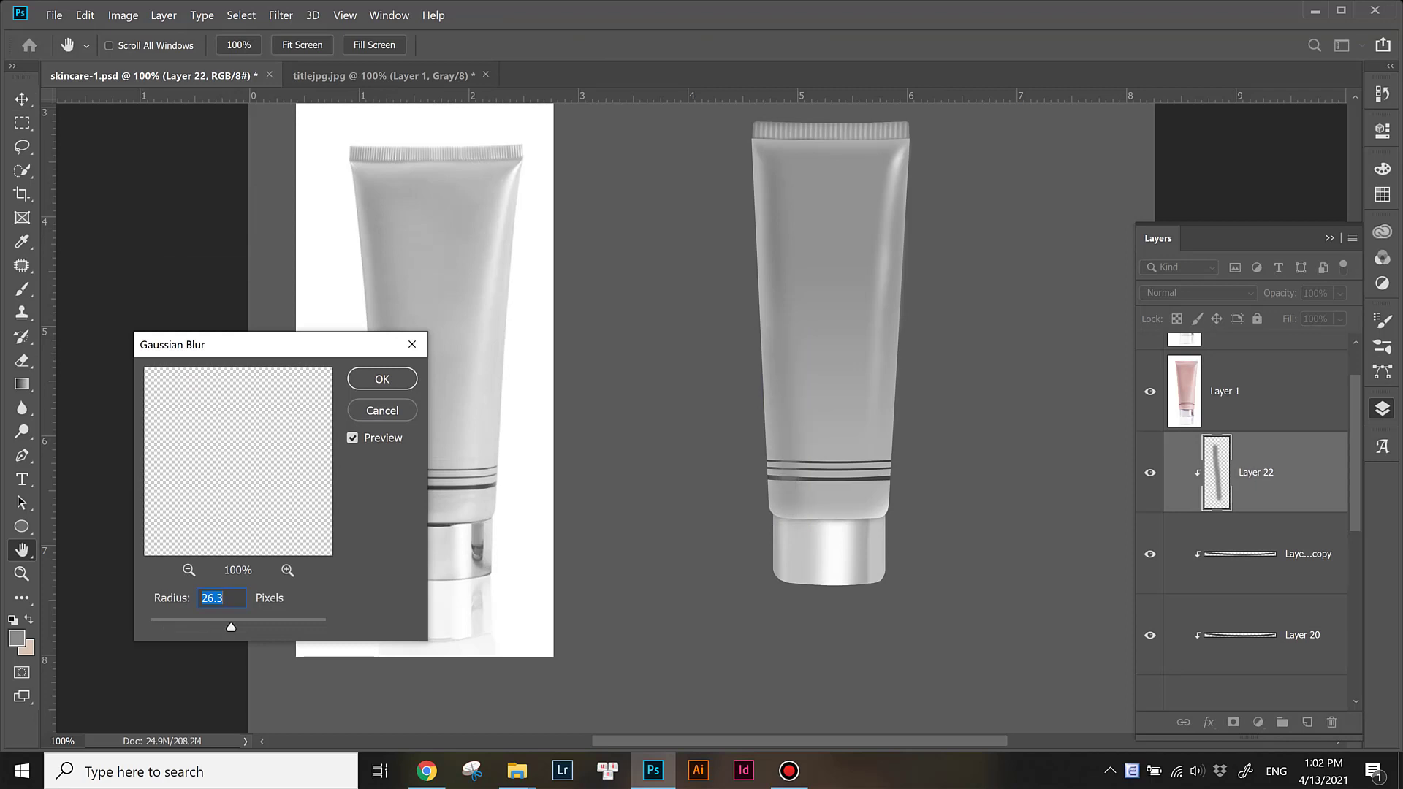
key("Return")
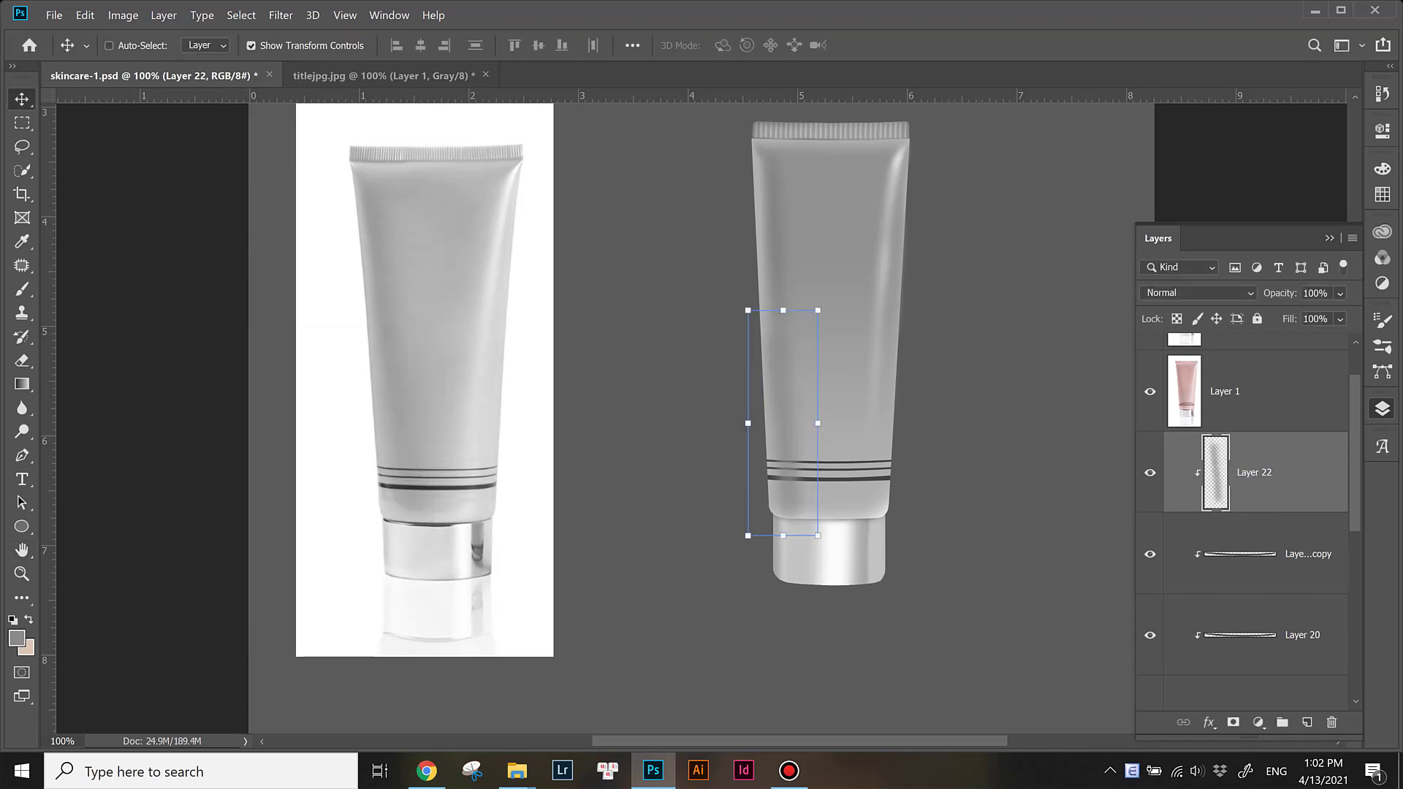
Step: Set the eraser brush, stretch Layer 22 down over the cap, and add a new layer
left_click(21, 360)
left_click(135, 46)
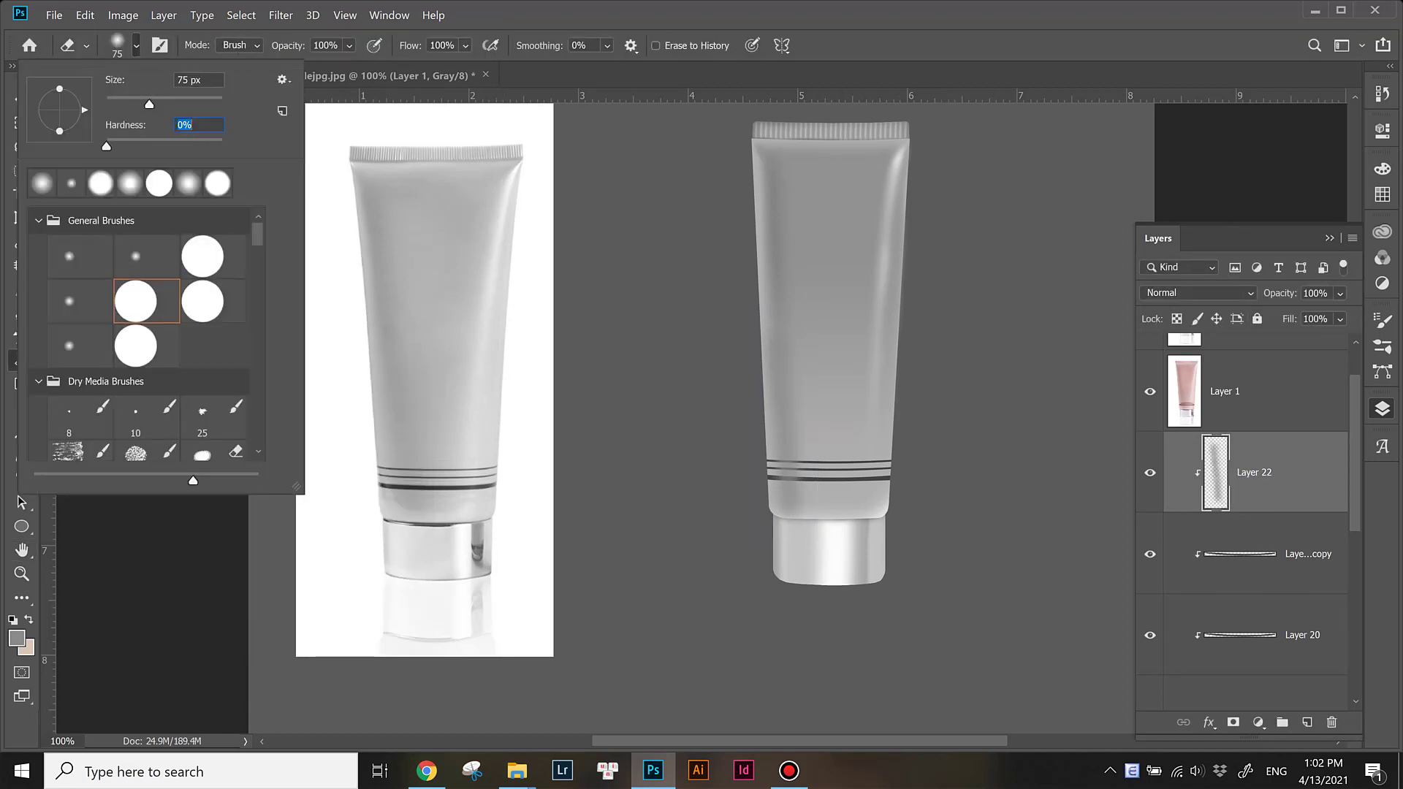
key("Return")
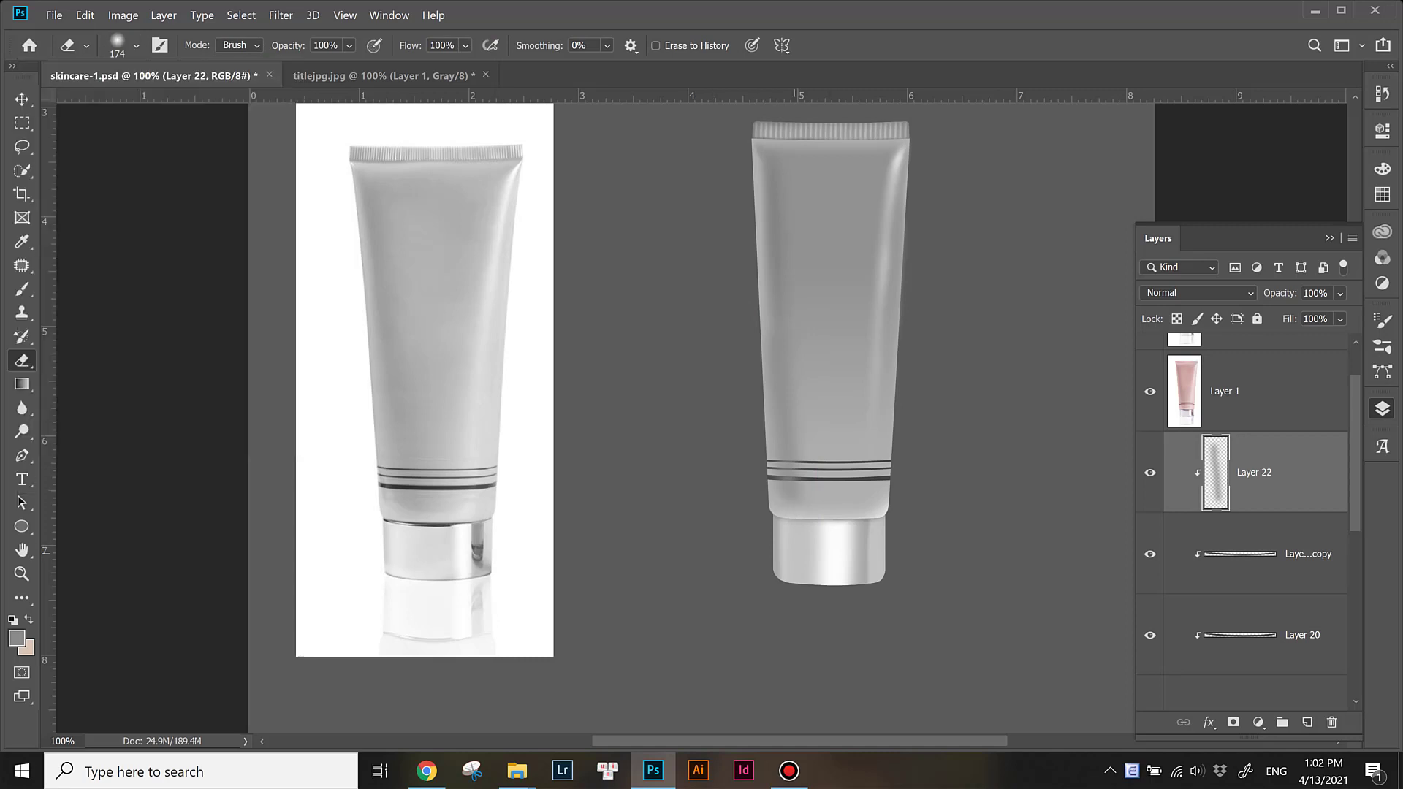
key("v")
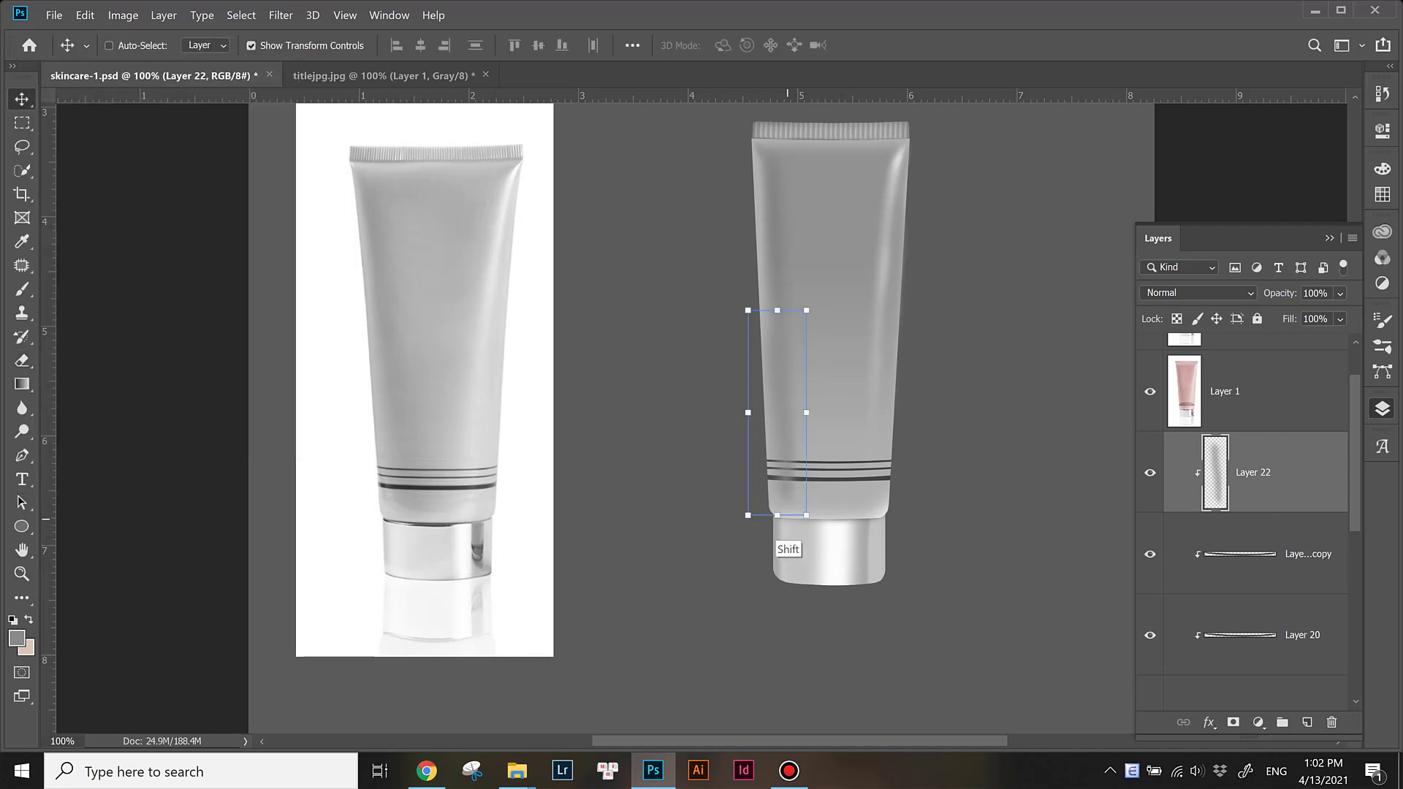
left_click_drag(776, 516, 776, 527)
key("Return")
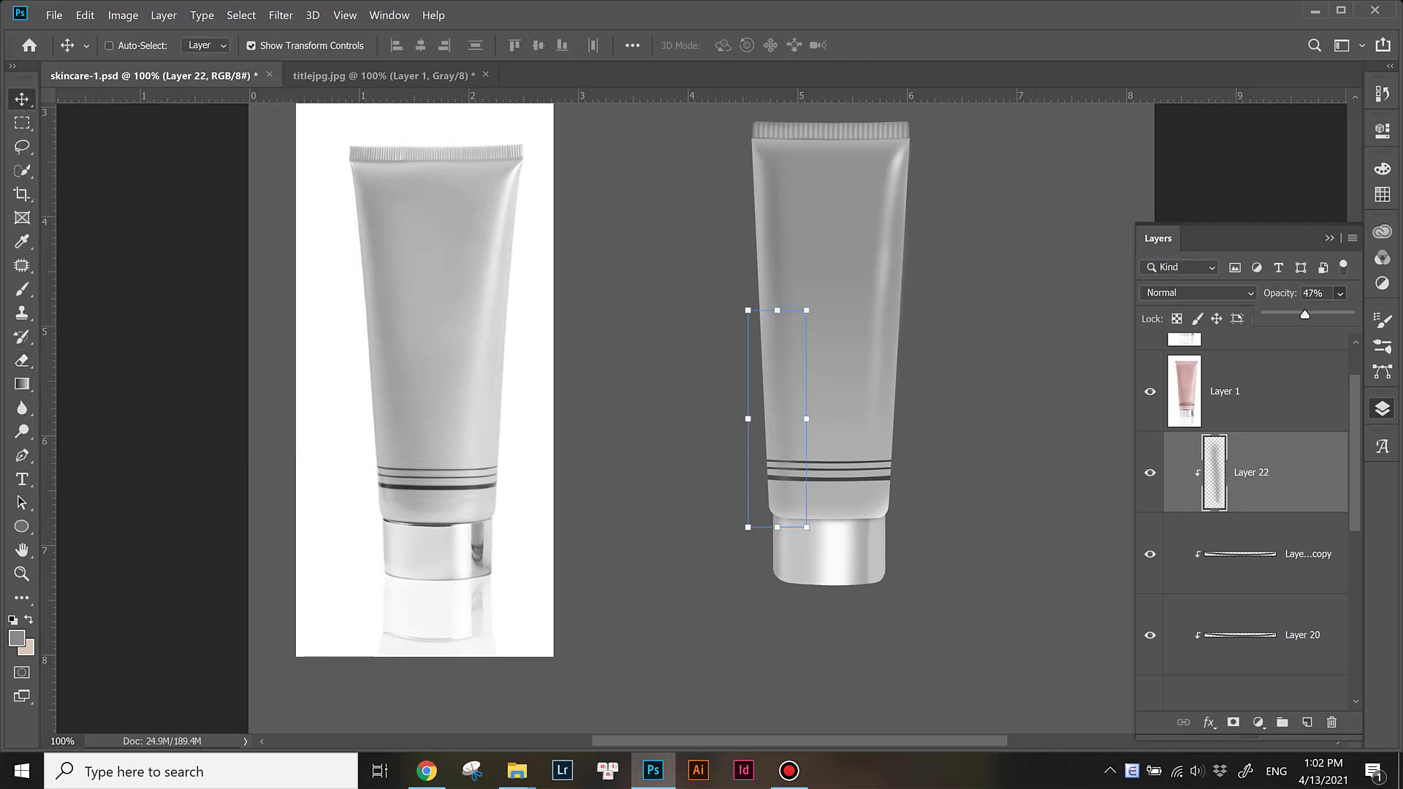
left_click(1307, 722)
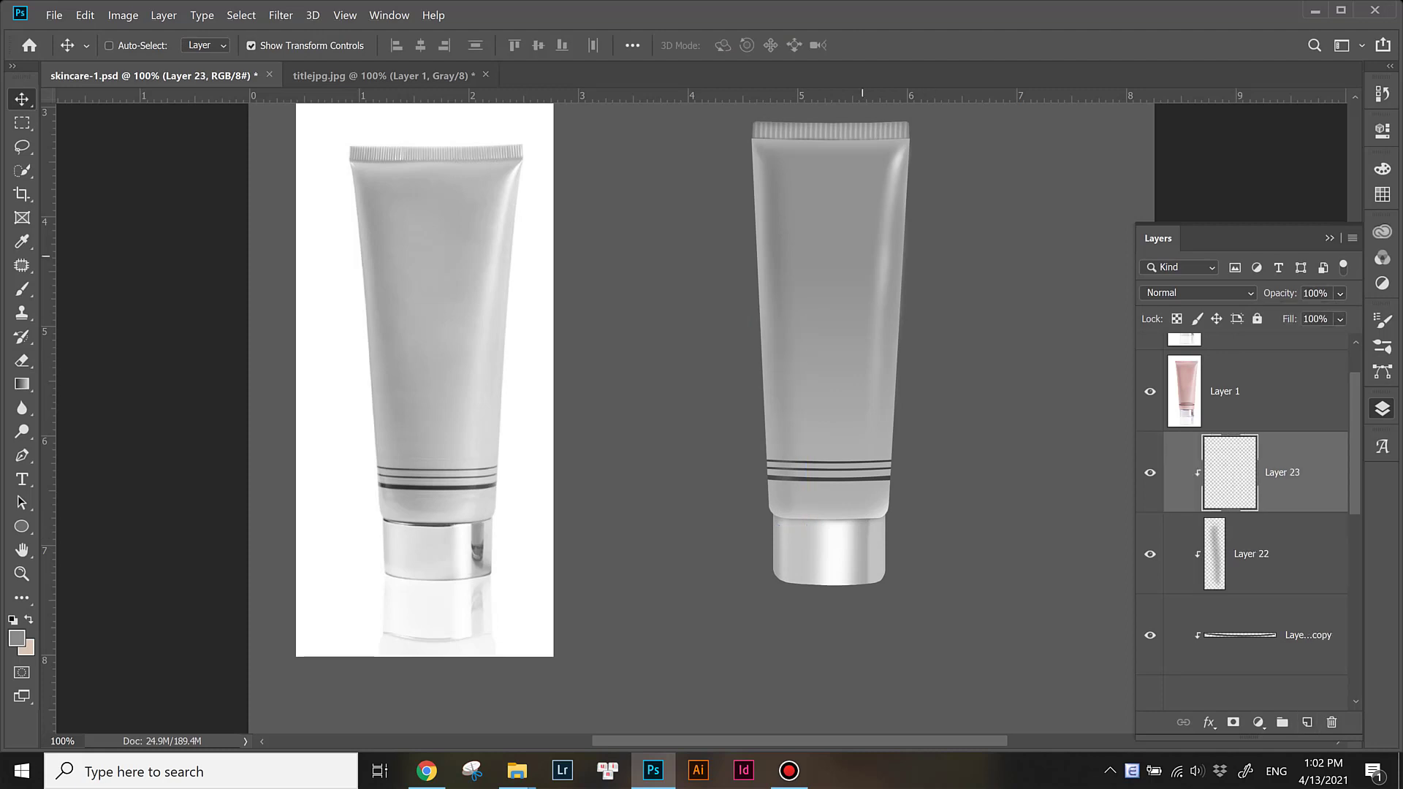
Step: Paint a highlight stroke down the tube's right side on Layer 23 and Gaussian-blur it
key("i")
key("b")
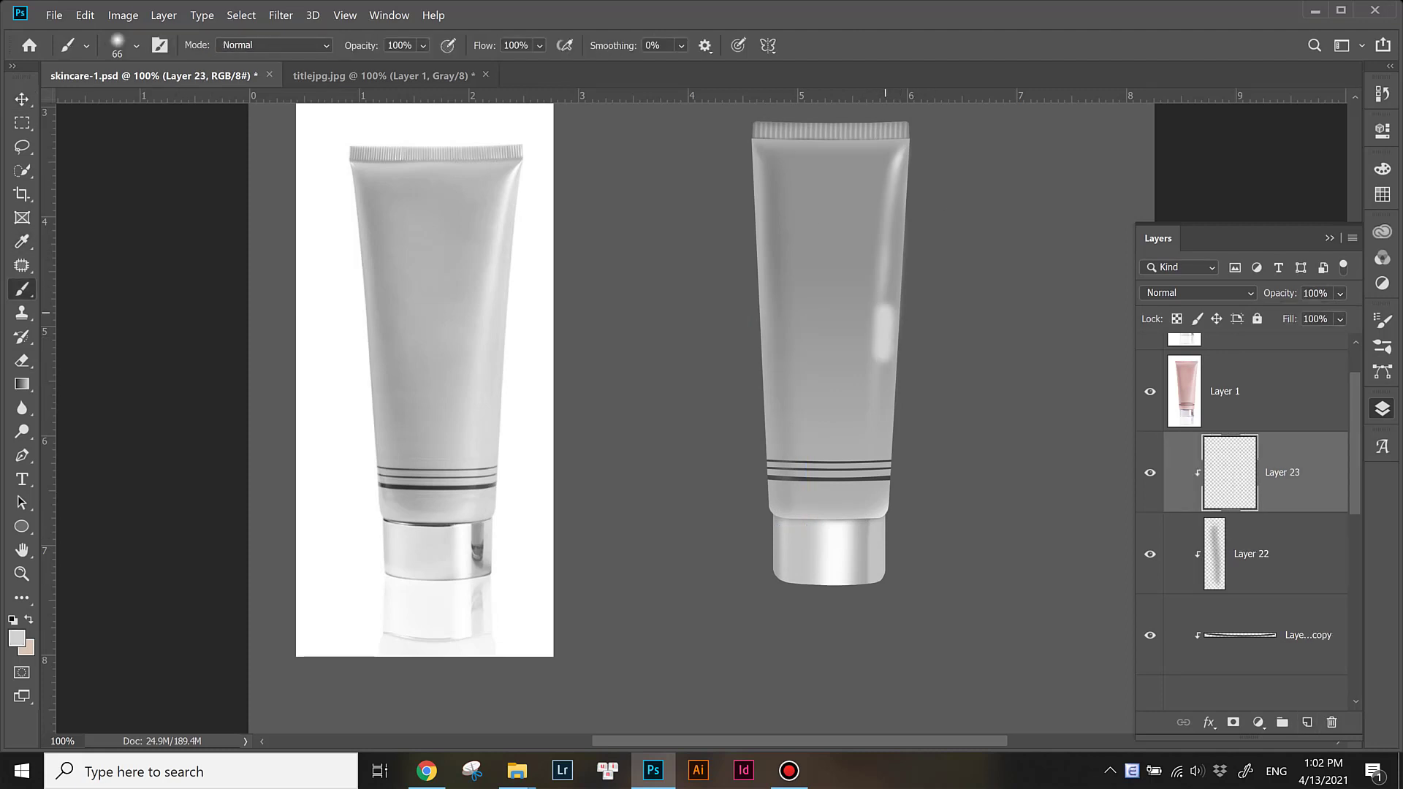
left_click_drag(885, 358, 887, 511)
key("v")
left_click(281, 15)
left_click(540, 259)
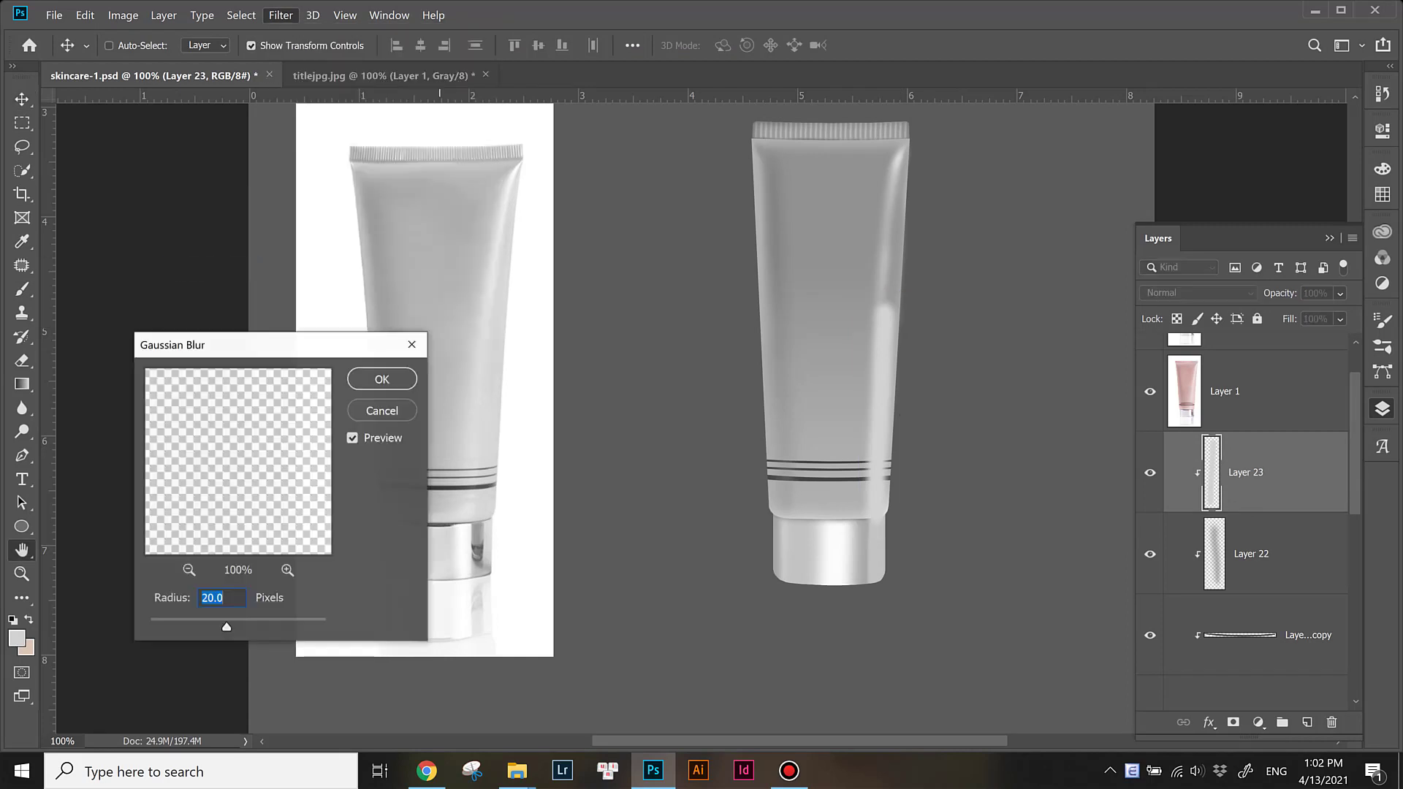
key("Return")
Step: Fade the new highlight to about 60% opacity, then narrow and tilt it along the tube
key("e")
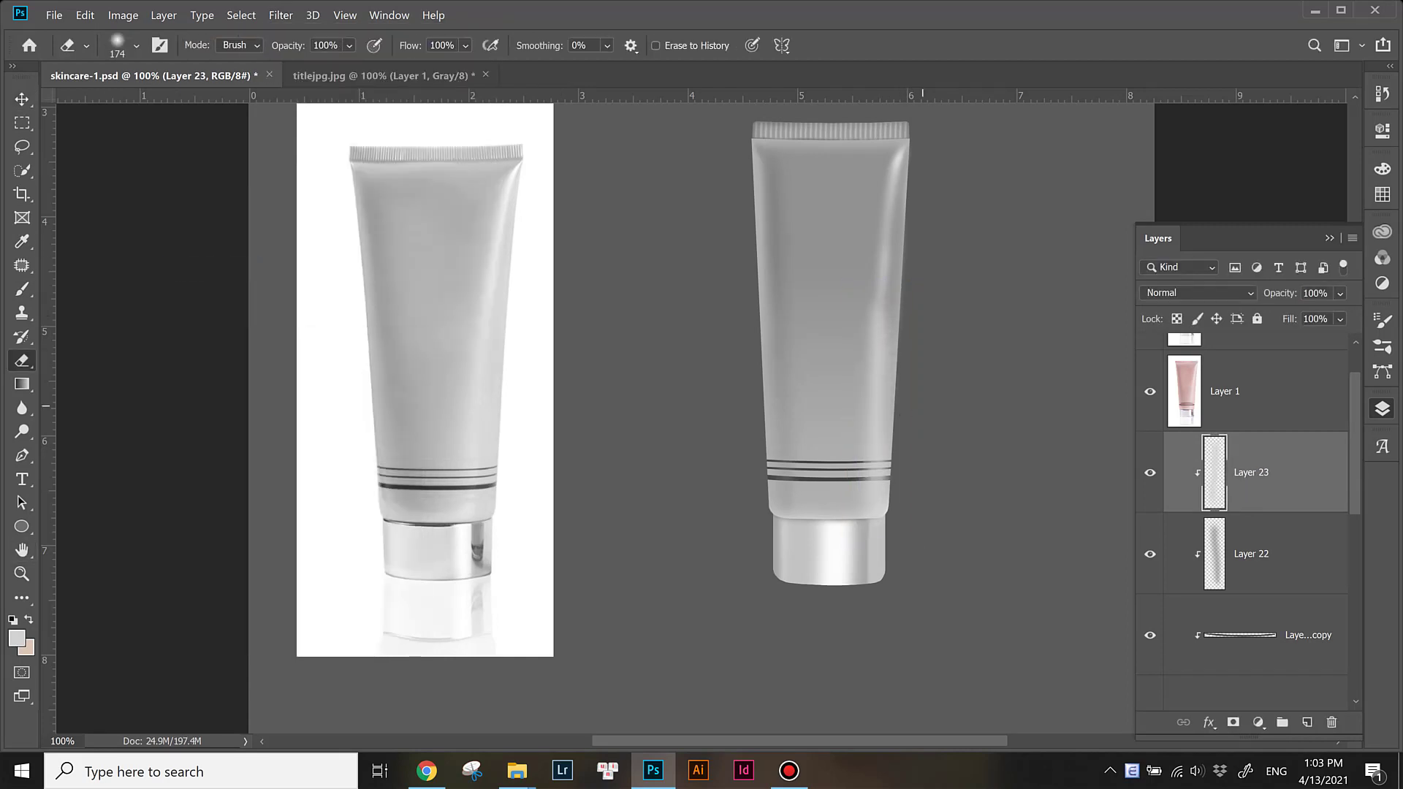
left_click_drag(1340, 293, 1306, 314)
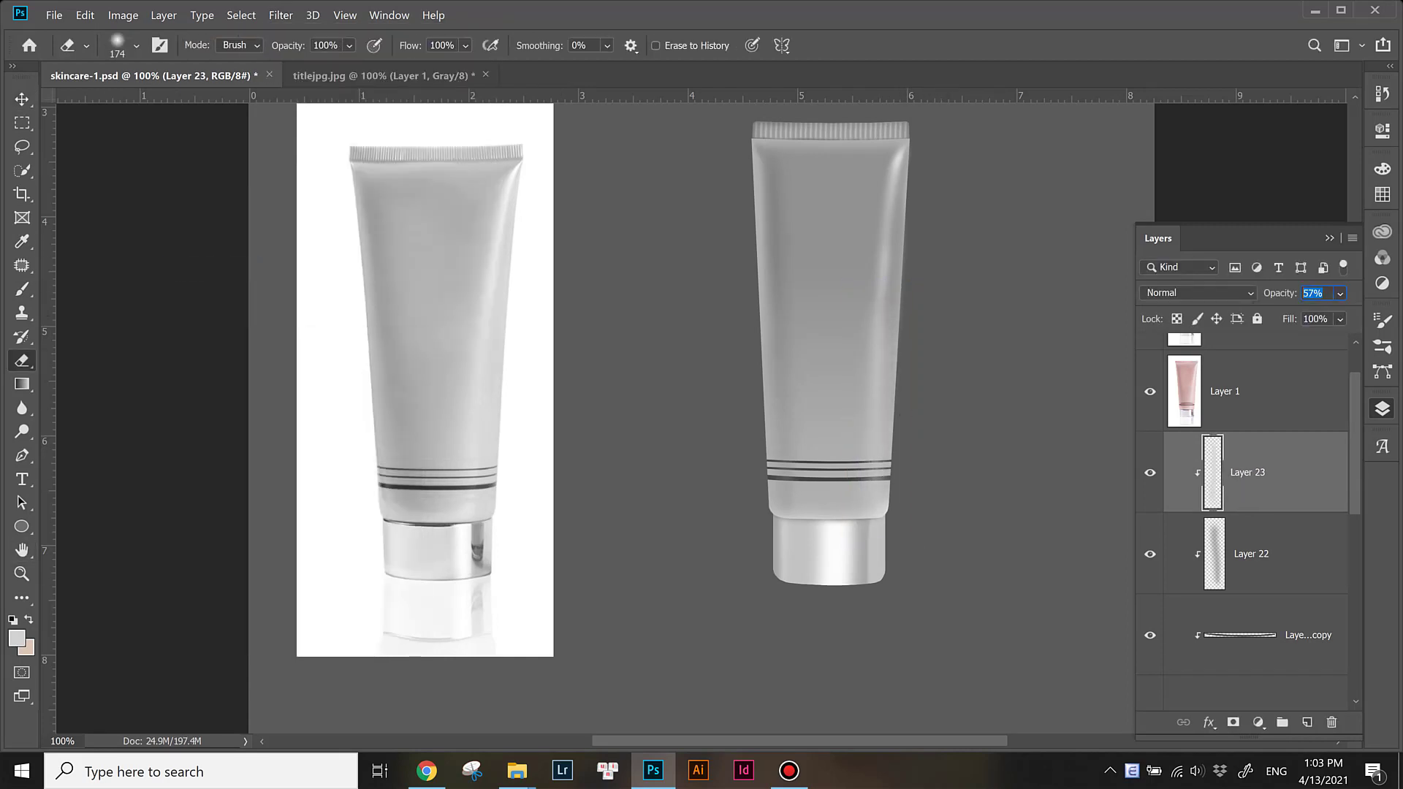
type("60")
key("ctrl+t")
left_click_drag(922, 413, 897, 414)
mouse_move(928, 270)
left_mouse_down()
mouse_move(942, 263)
mouse_move(897, 312)
left_mouse_up()
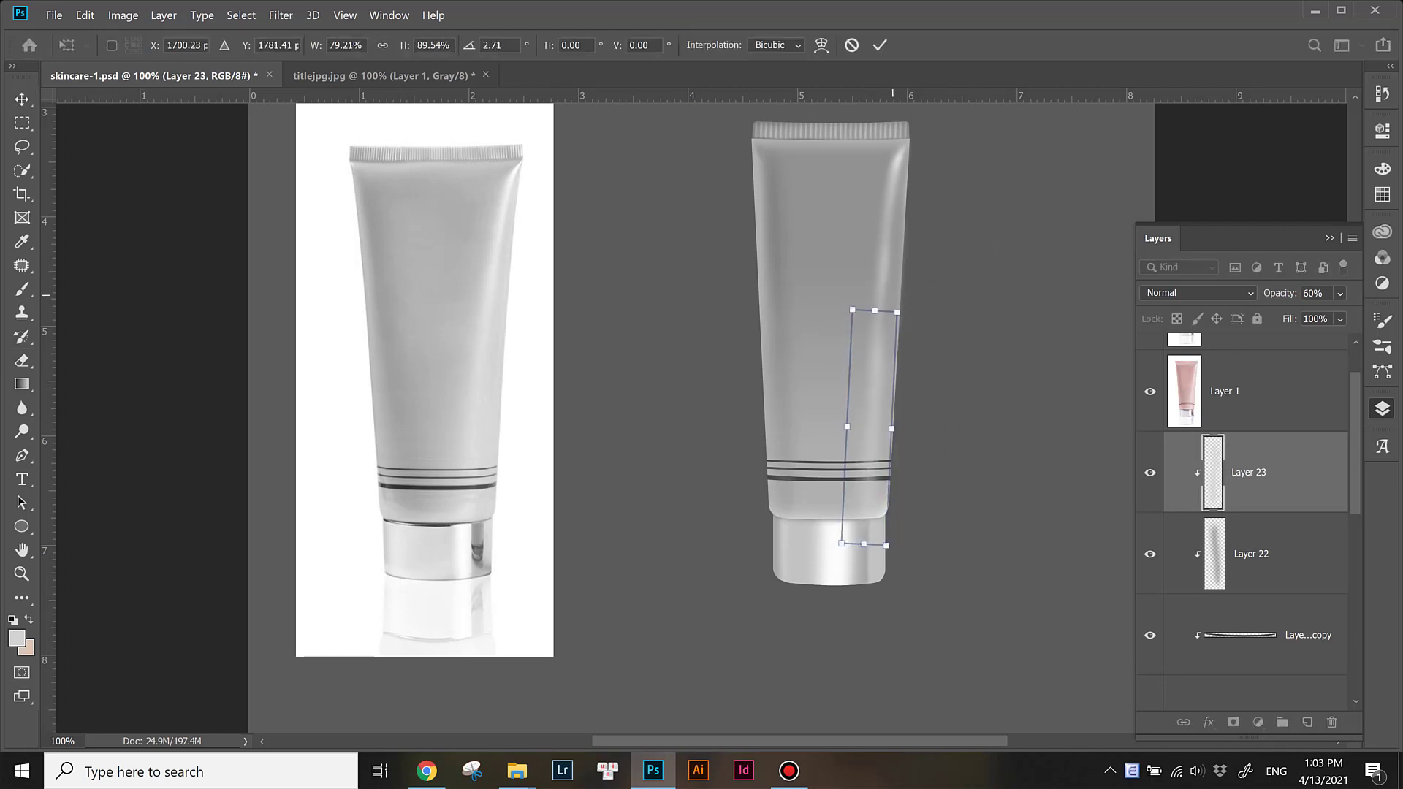
key("Return")
left_click(1251, 554)
Step: Save the document and move Layer 8 copy into Group 1
key("ctrl+s")
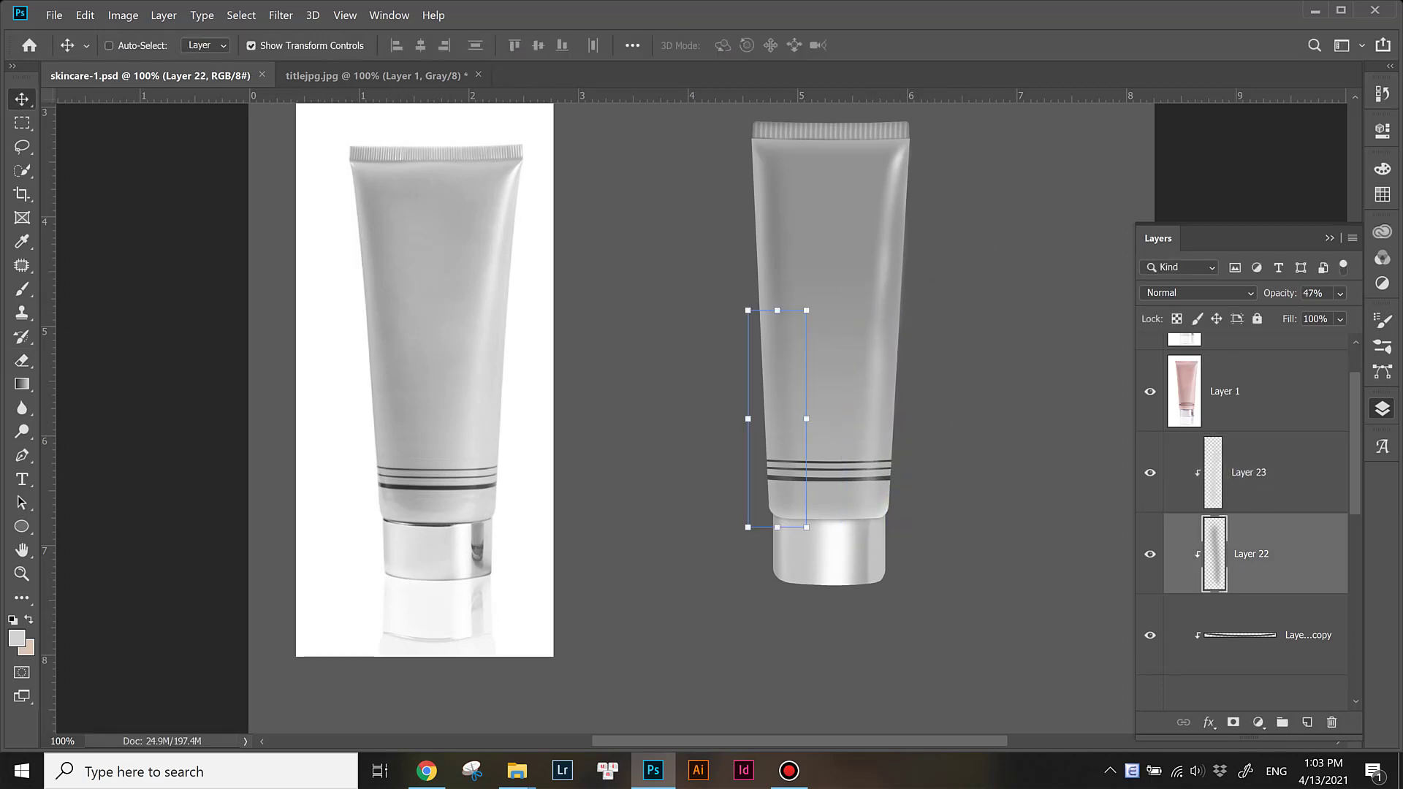
scroll(1249, 511, "down", 2)
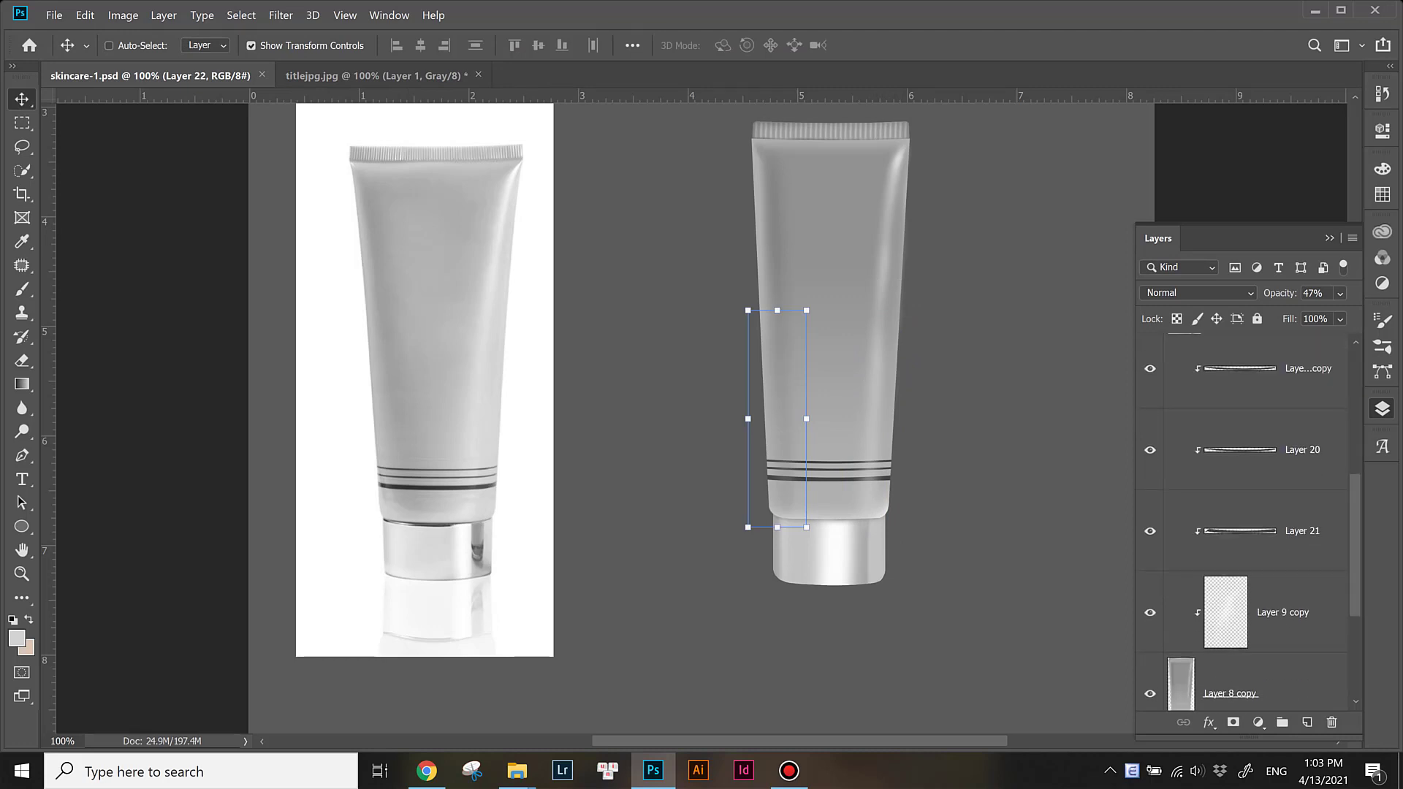
scroll(1249, 511, "down", 2)
scroll(1249, 512, "down", 2)
scroll(1249, 511, "down", 1)
scroll(1250, 584, "down", 2)
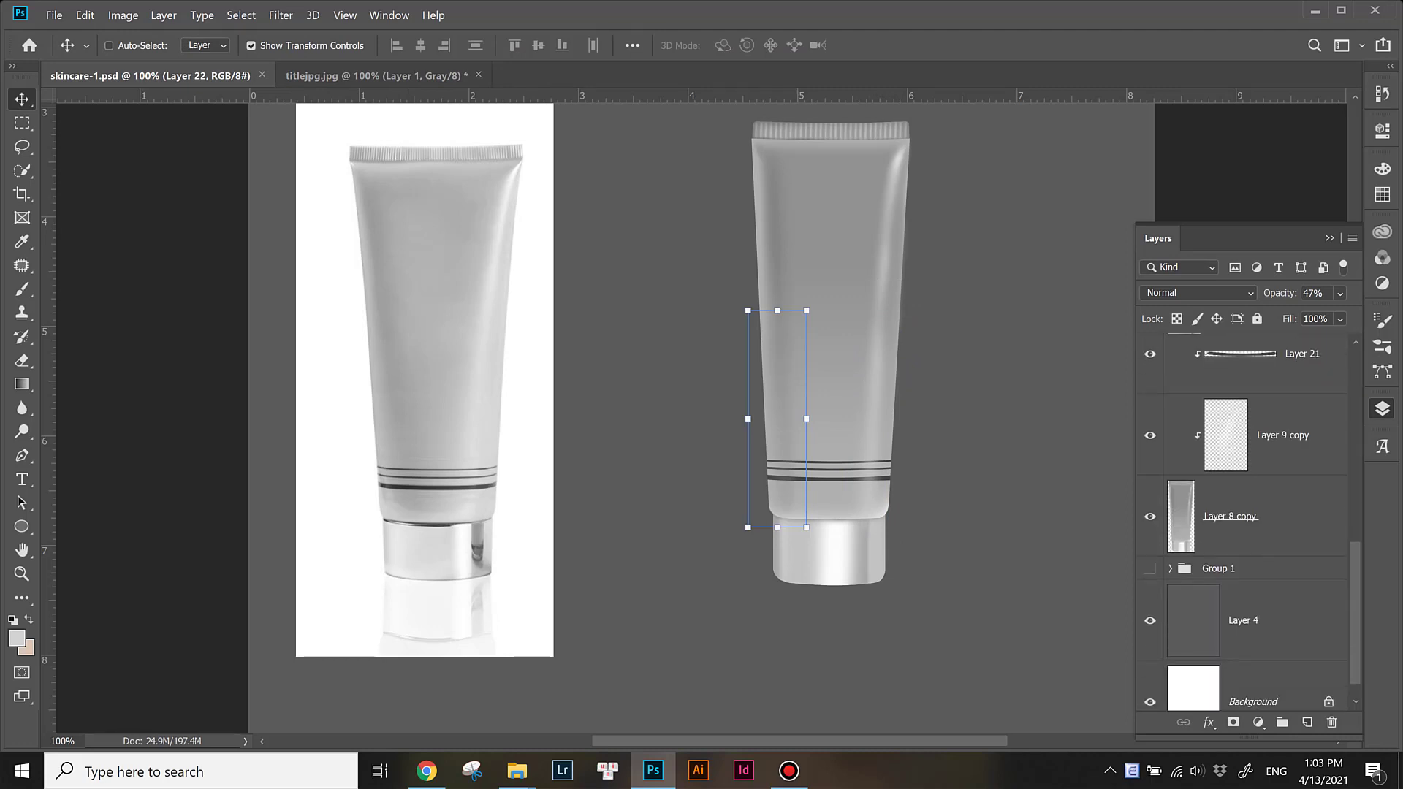
left_click(1242, 502)
left_click_drag(1242, 501, 1227, 572)
Step: Hide Group 1, duplicate it, and merge the duplicate
left_click(1149, 536)
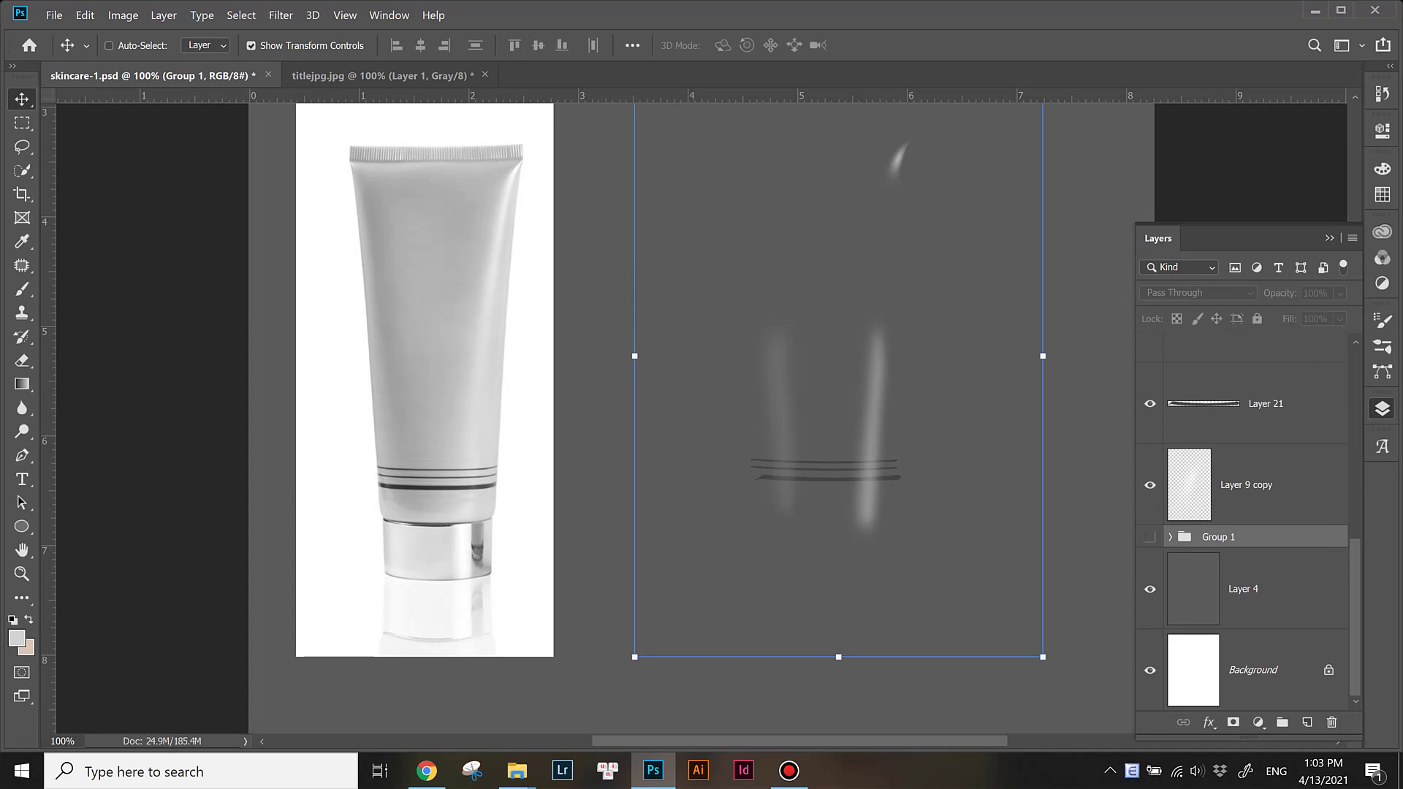
key("ctrl+j")
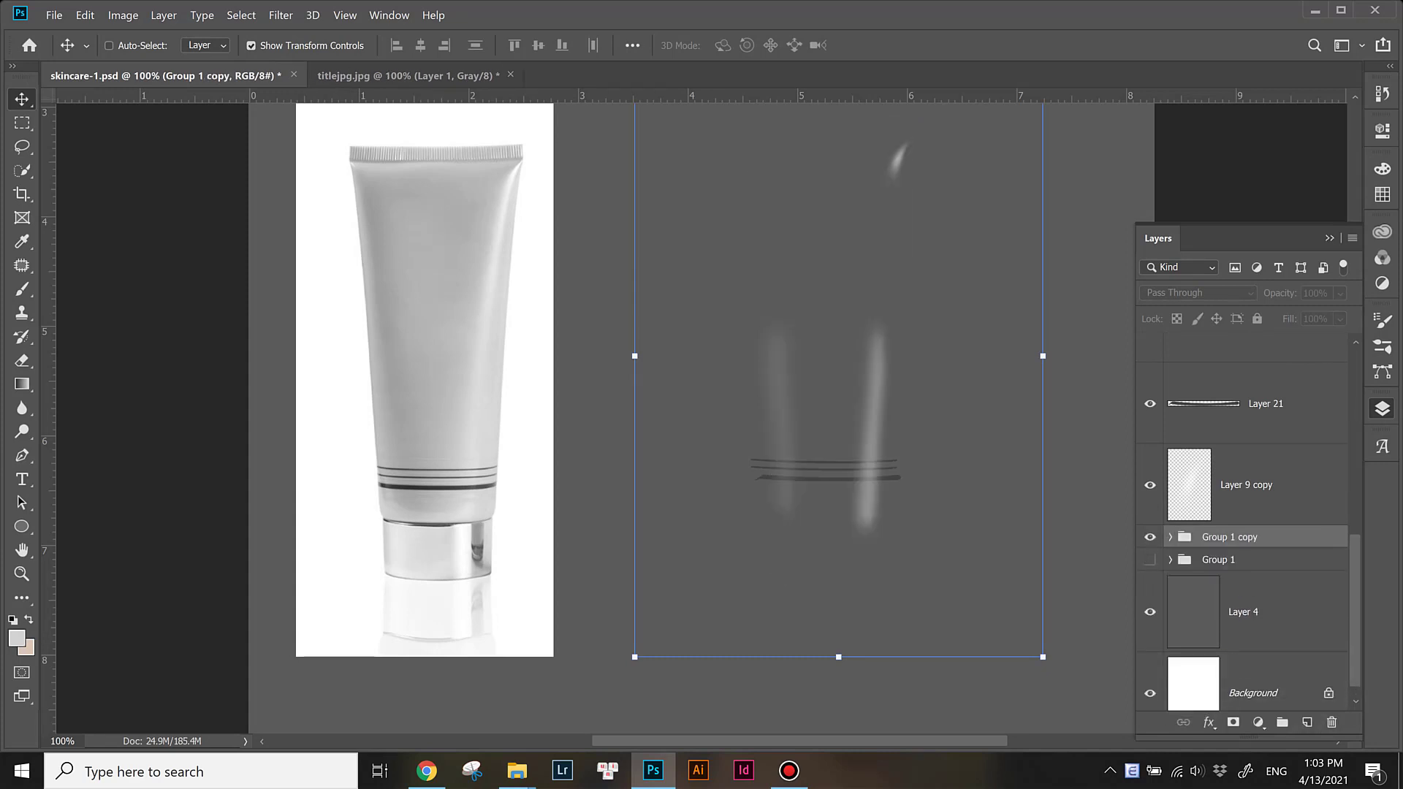
key("ctrl+shift+g")
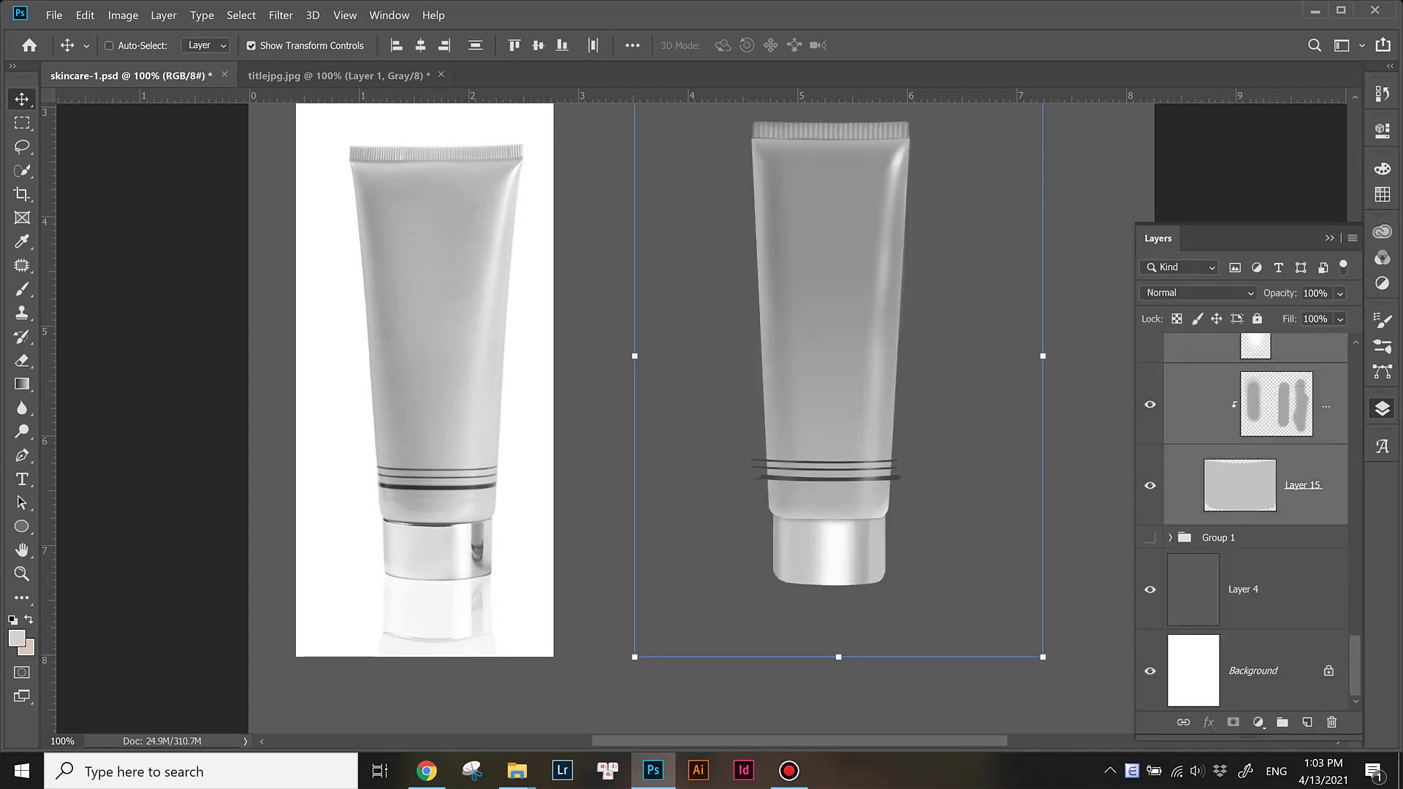
Step: Widen the tube-top layer slightly
left_click(830, 156, "ctrl")
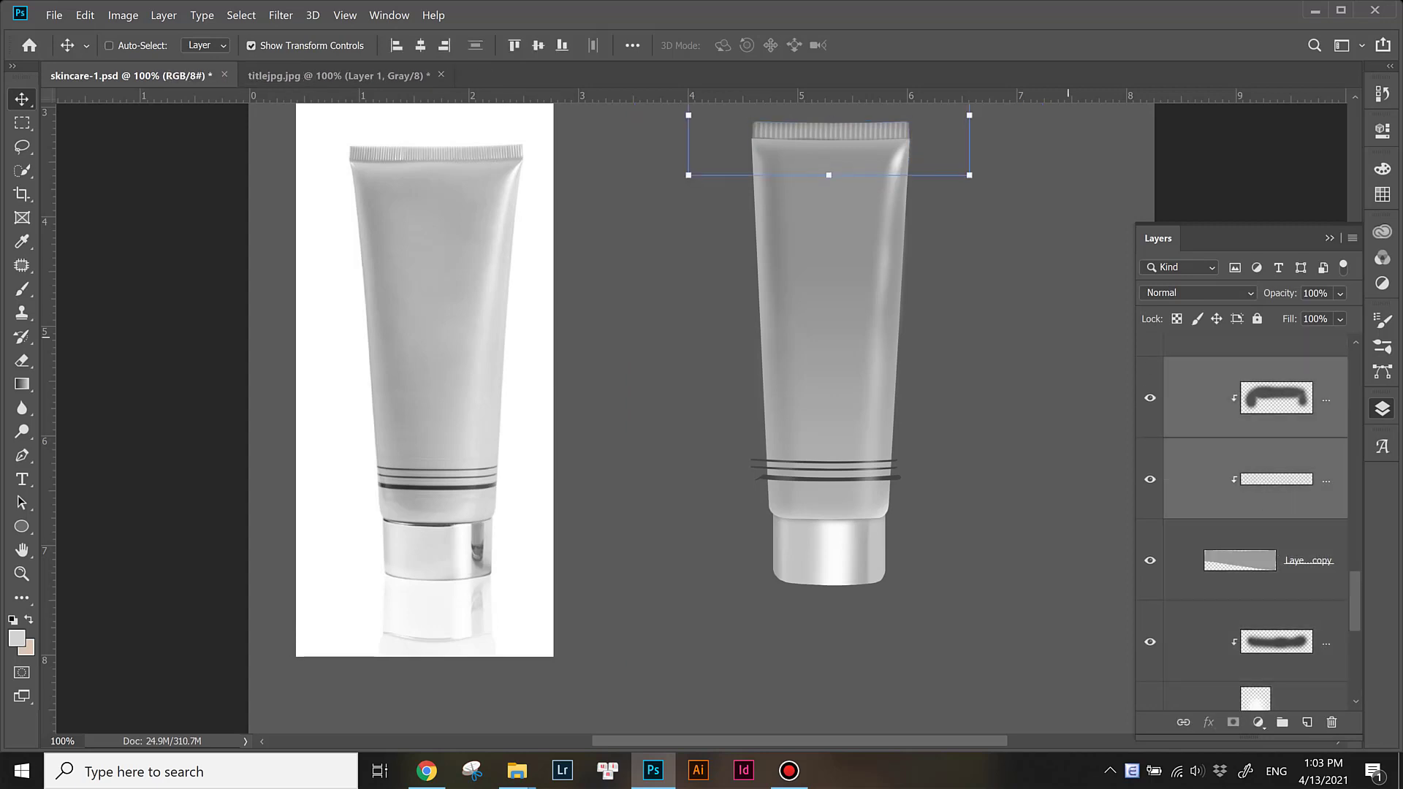
key("ctrl+plus")
key("ctrl+plus")
left_click_drag(868, 290, 876, 290)
key("Return")
Step: Nudge both tube-top layers left and skew their right edge to match the tube
left_click(1242, 560, "shift")
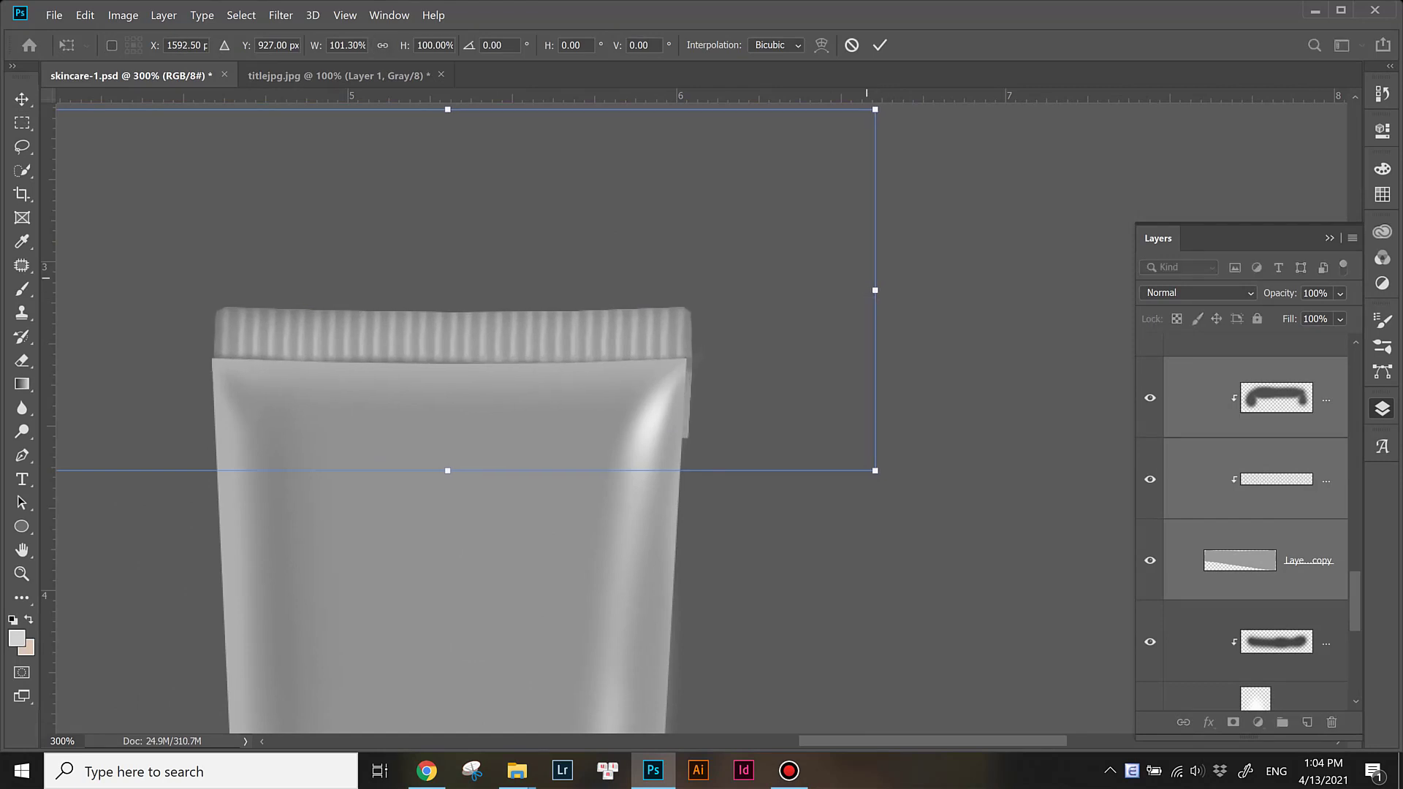
key("Left")
key("Left")
key("Left")
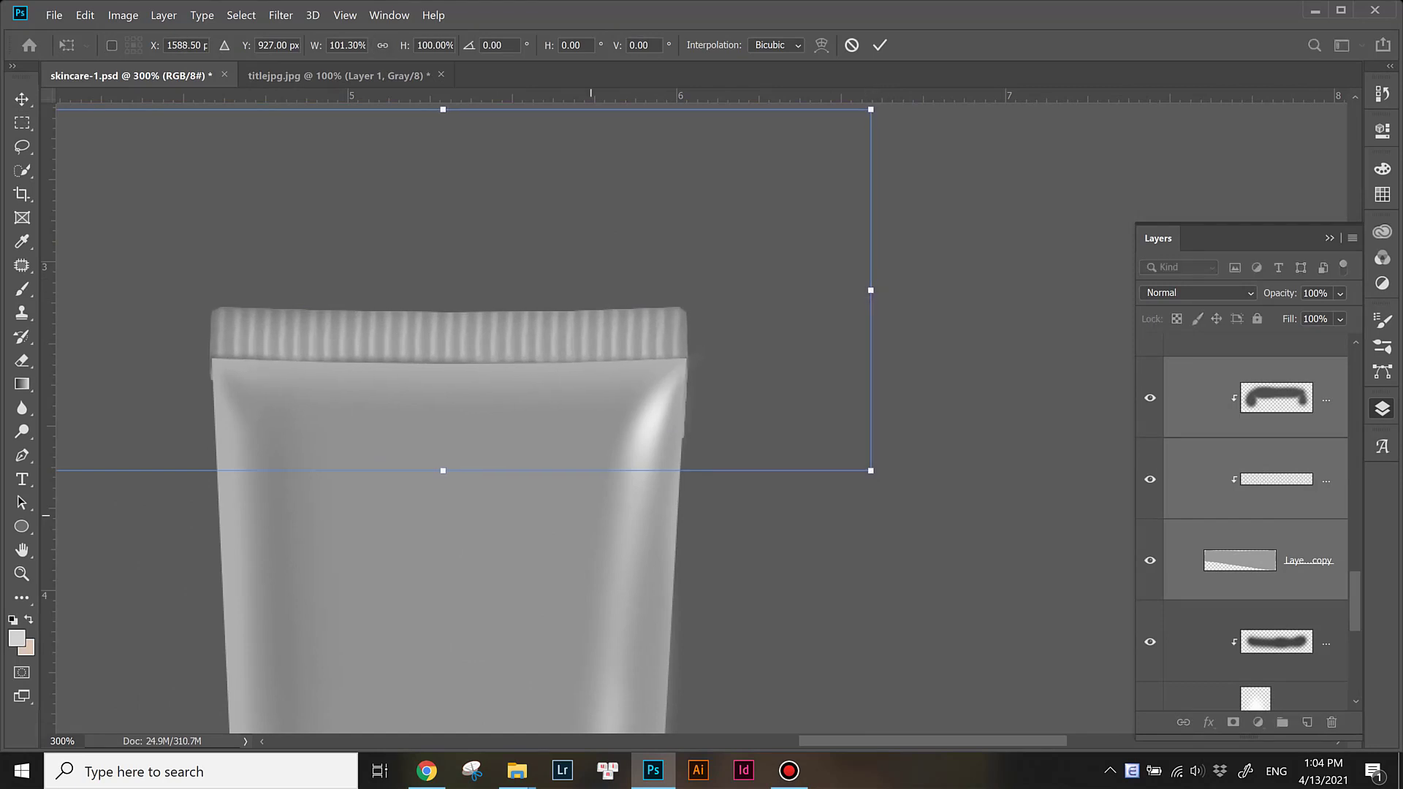
left_click_drag(870, 471, 865, 470)
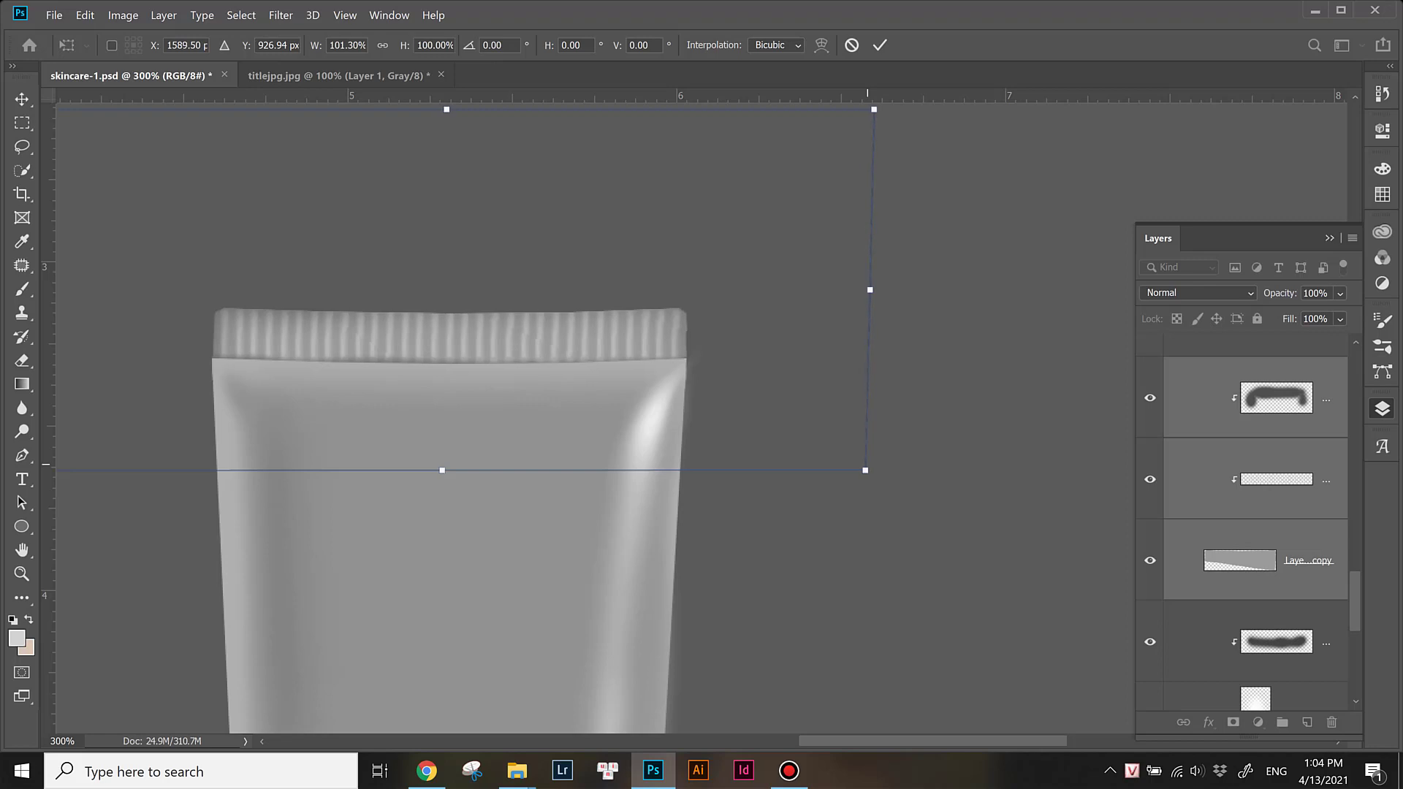
key("Return")
Step: Scale the tube-top layer up slightly and nudge it further left
key("ctrl+minus")
key("ctrl+minus")
key("ctrl+minus")
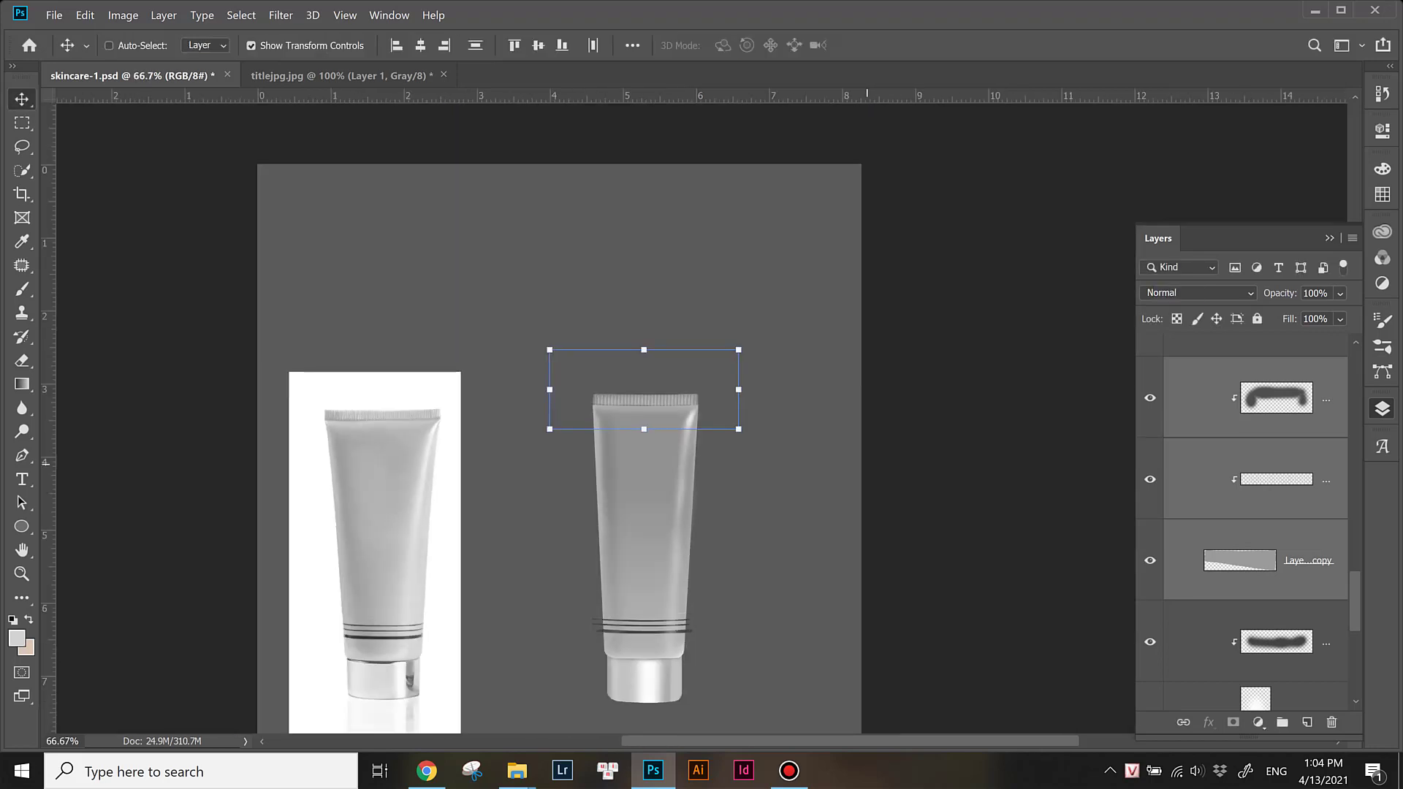
key("ctrl+plus")
key("ctrl+plus")
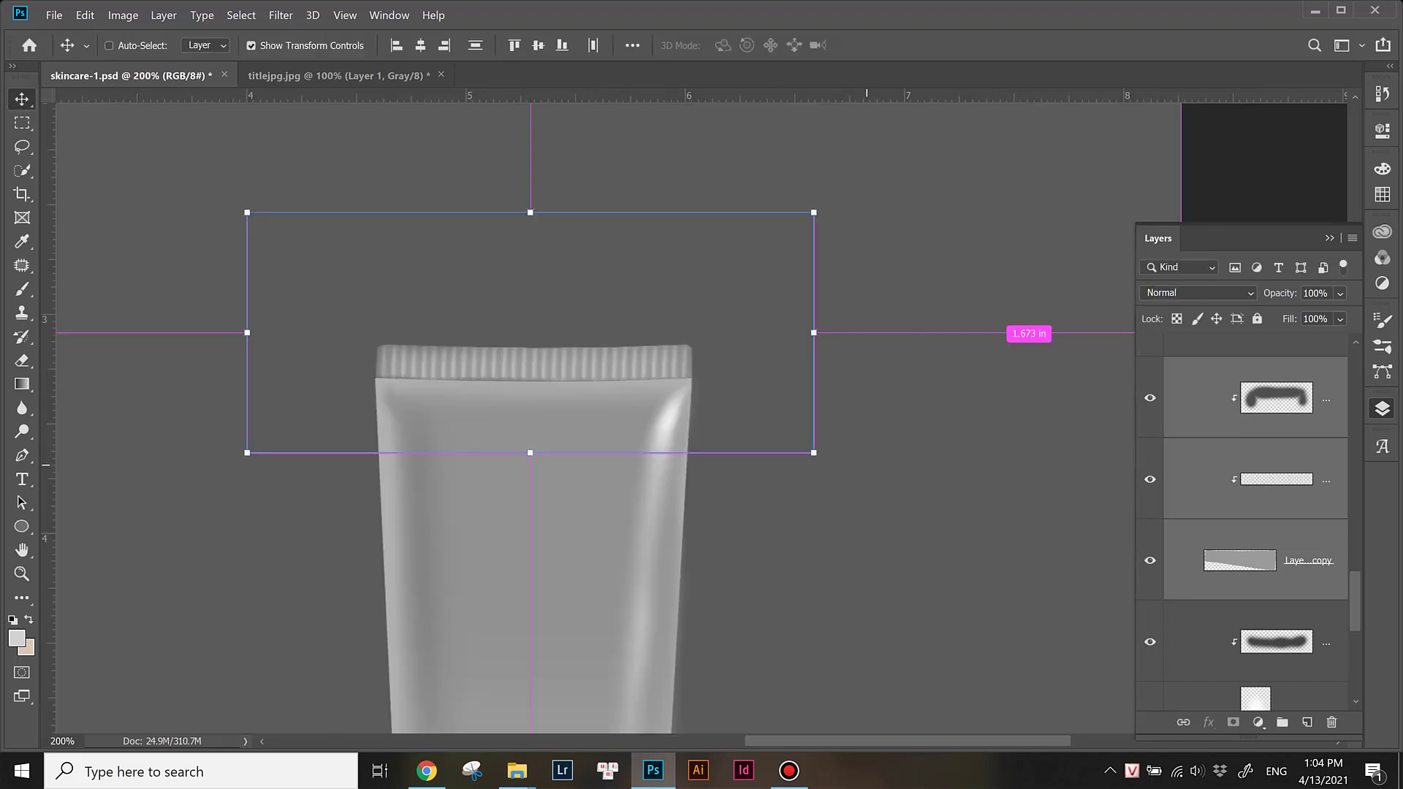
key("ctrl+t")
left_click_drag(817, 333, 811, 332)
key("Left")
key("Left")
key("Left")
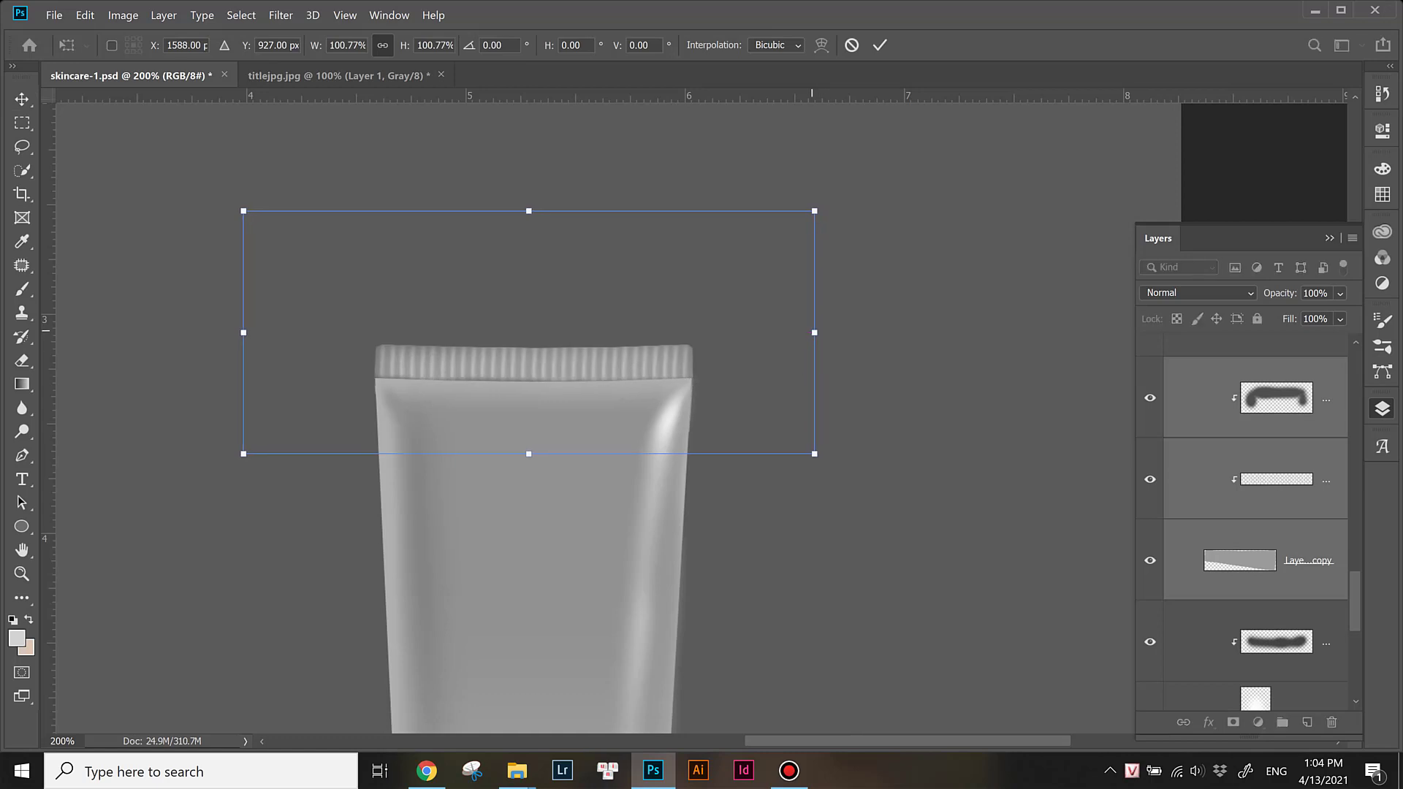
key("Return")
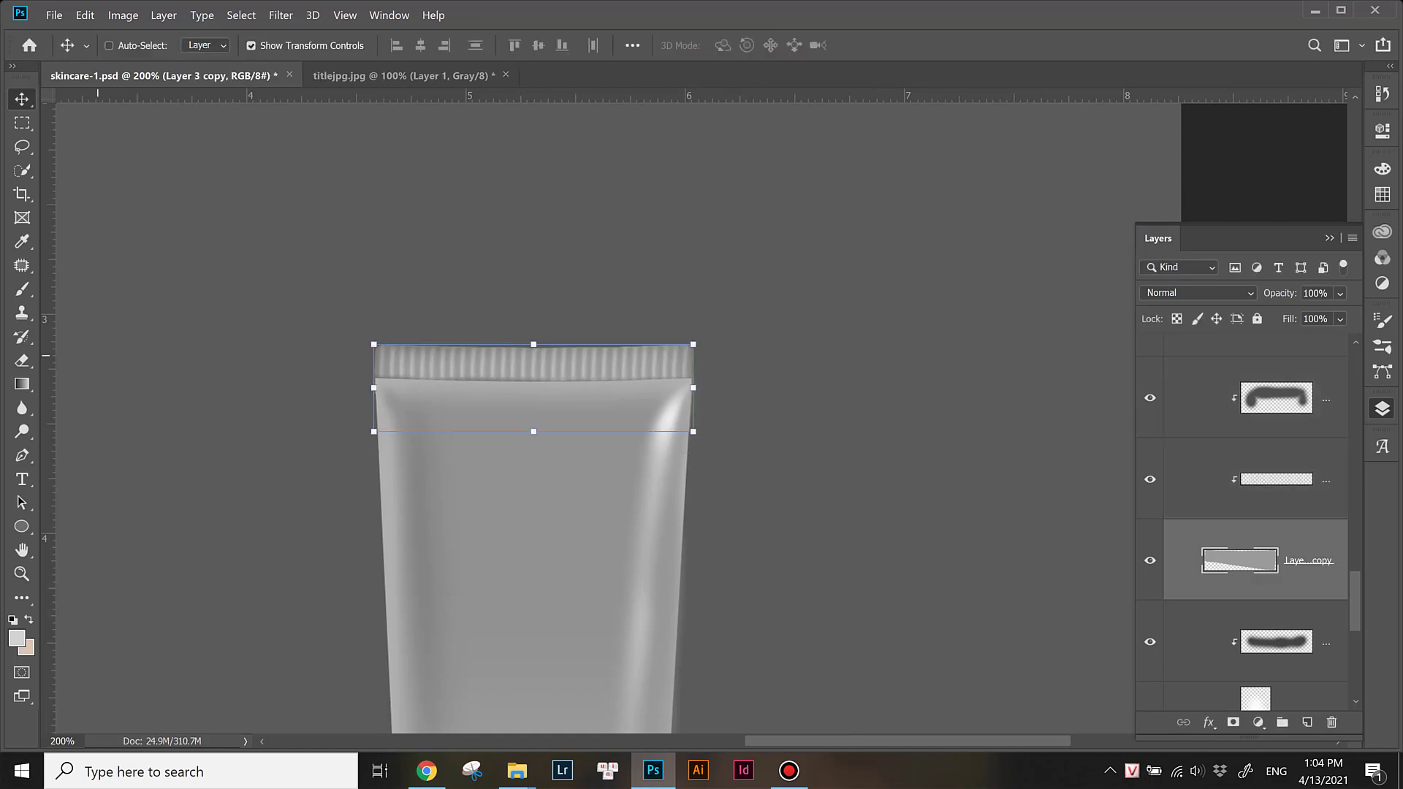
Step: Set the eraser brush to full hardness
key("e")
left_click(136, 45)
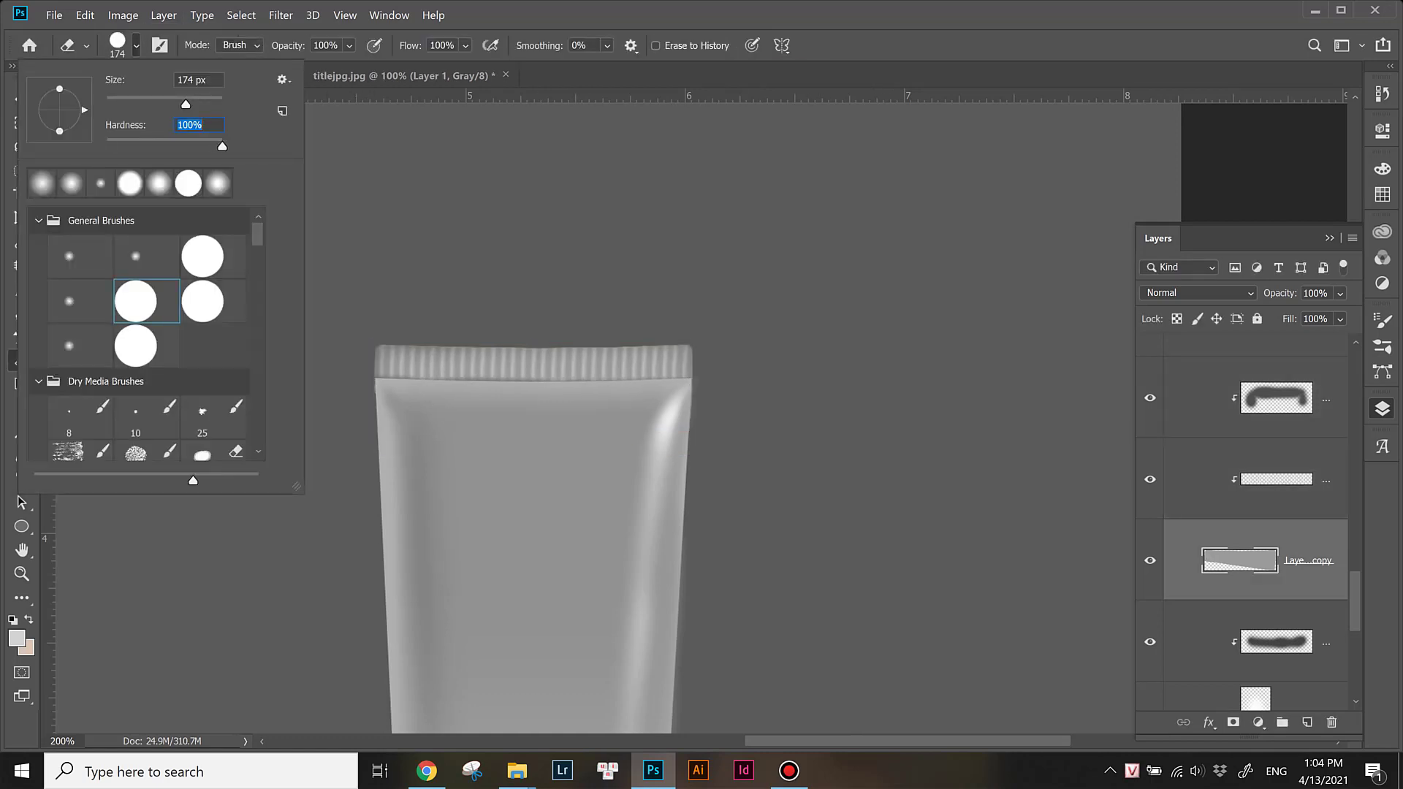
key("Return")
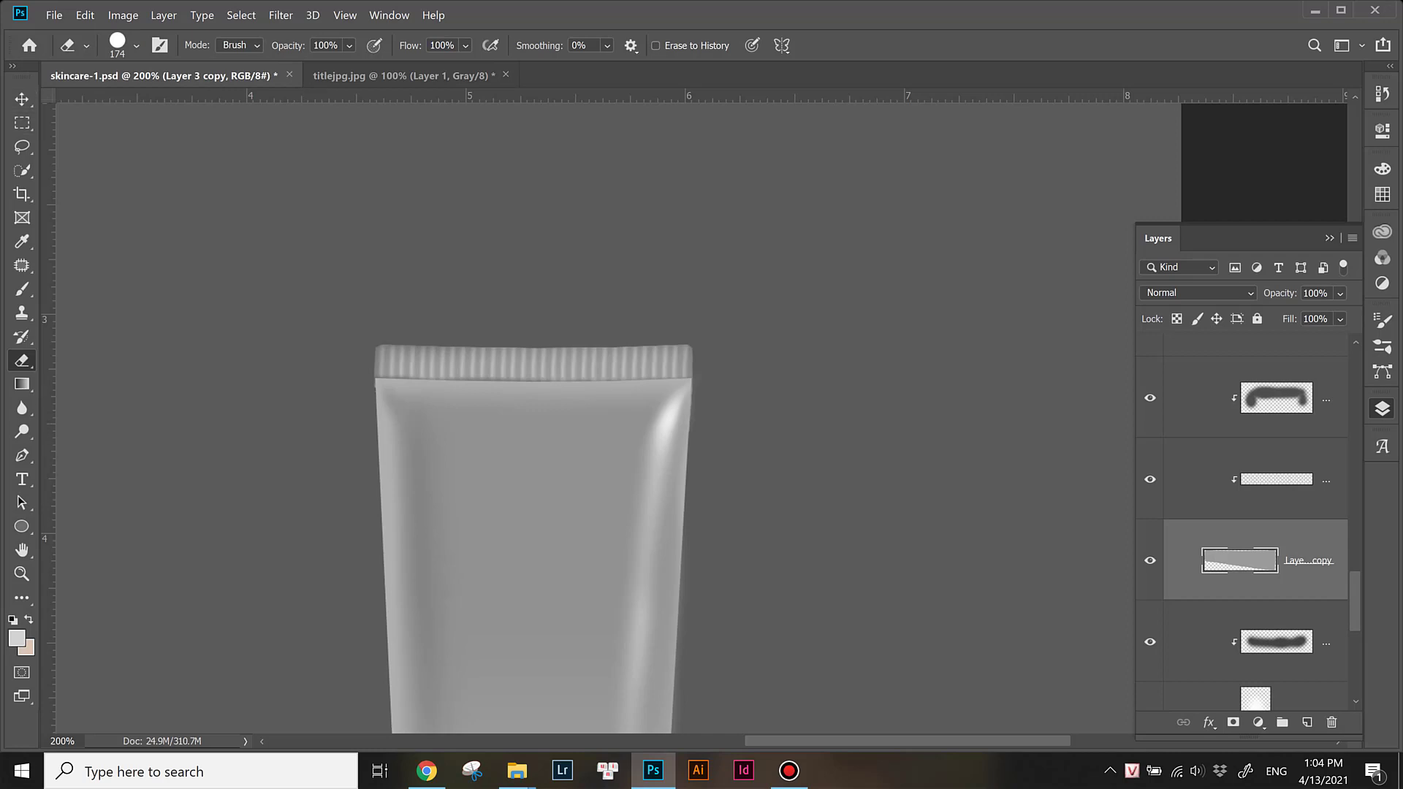
left_click(136, 45)
key("Return")
Step: Step the layer selection down to Layer 9
key("v")
key("alt+bracketleft")
key("alt+bracketleft")
key("alt+bracketleft")
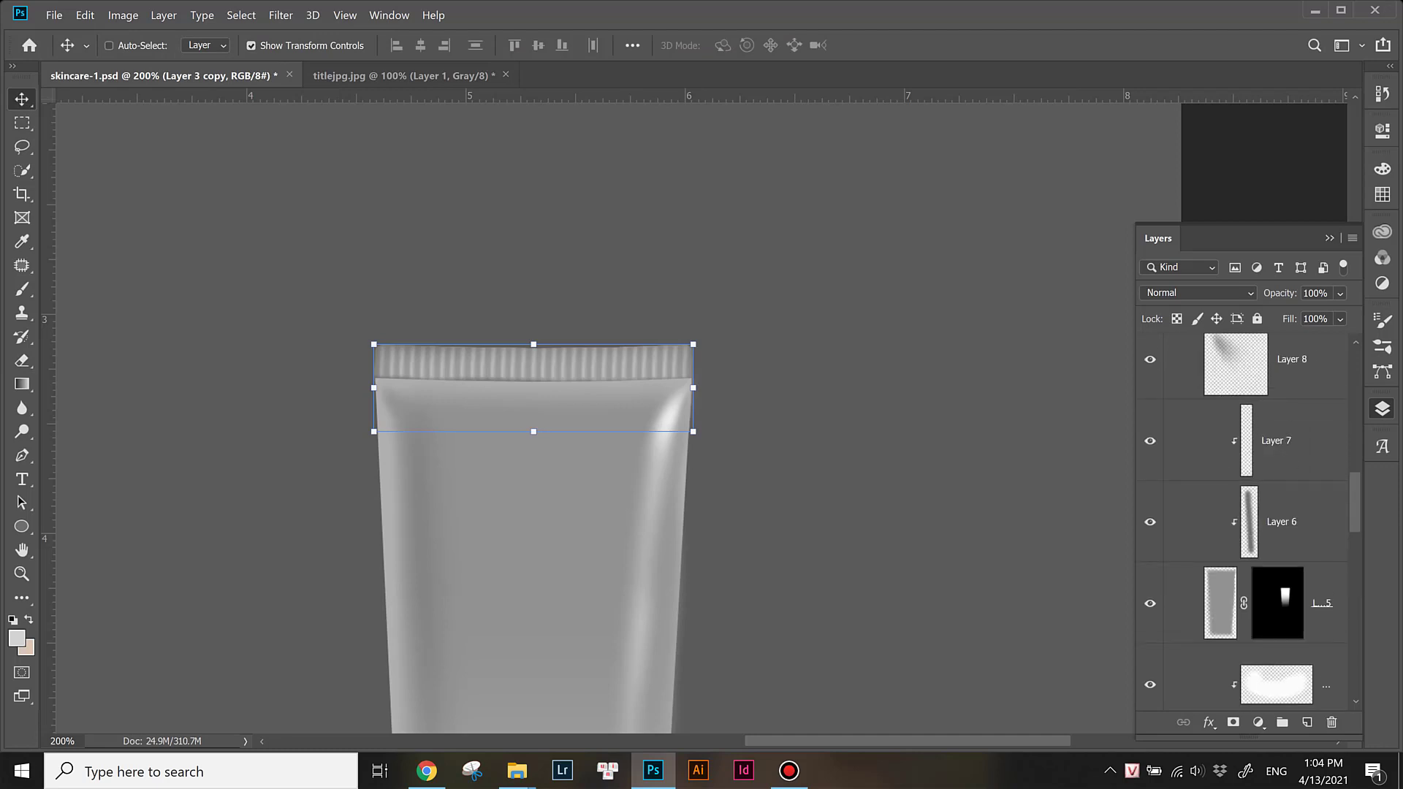
key("alt+bracketleft")
key("alt+bracketleft")
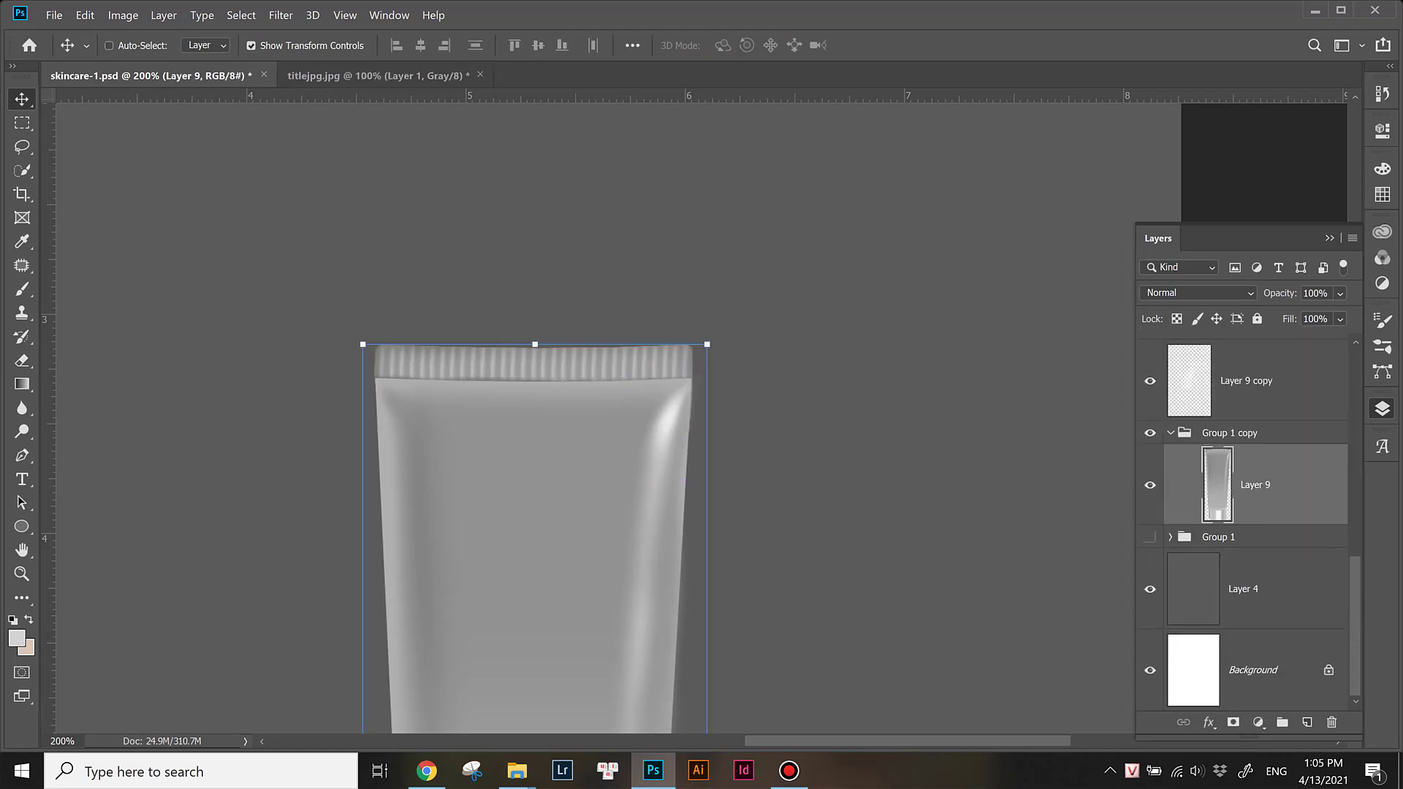
key("alt+bracketleft")
key("alt+bracketleft")
Step: Clip Layer 9 copy to Layer 9, duplicate Layer 20, and group the stripe layers into Group 2
left_click(1235, 443, "alt")
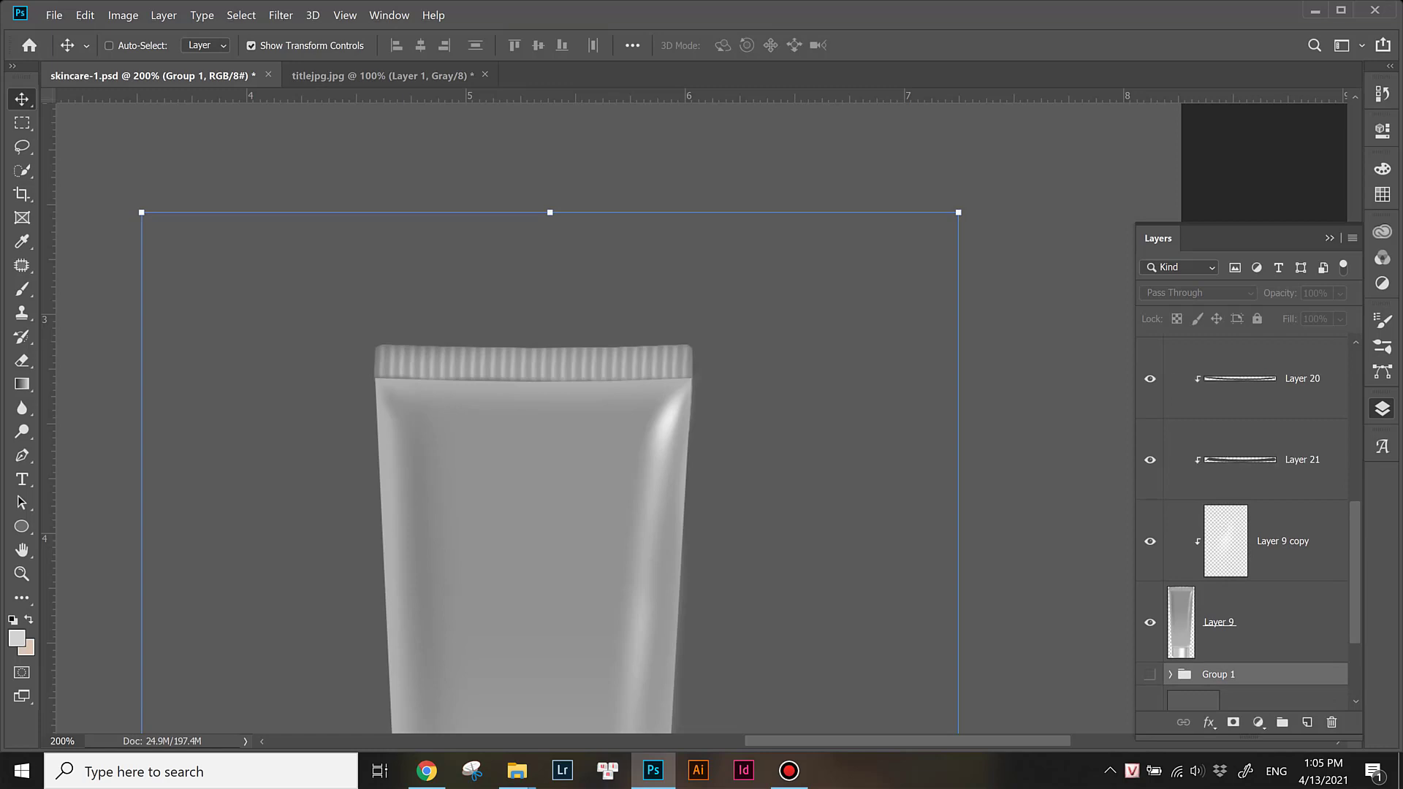
left_click_drag(1242, 378, 1242, 343)
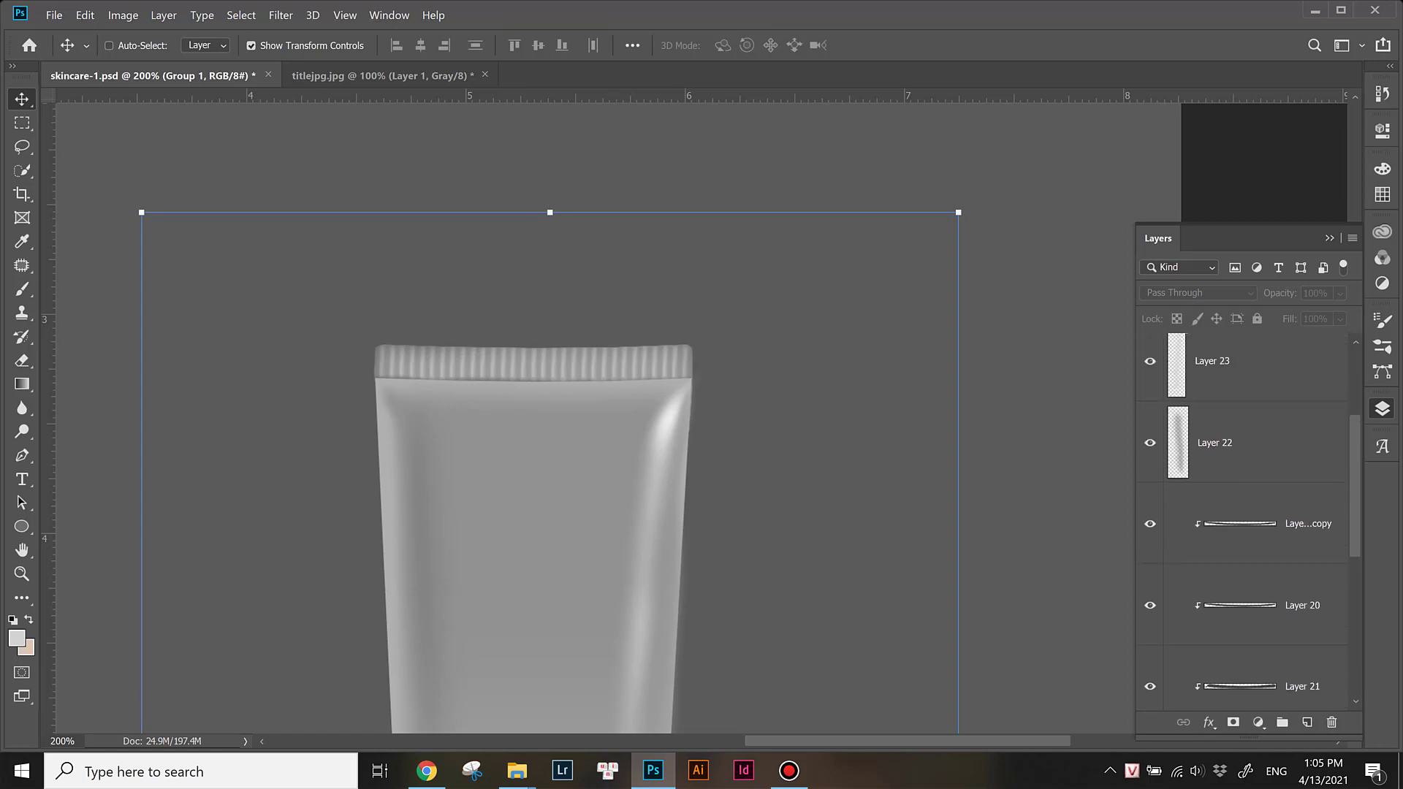
key("ctrl+minus")
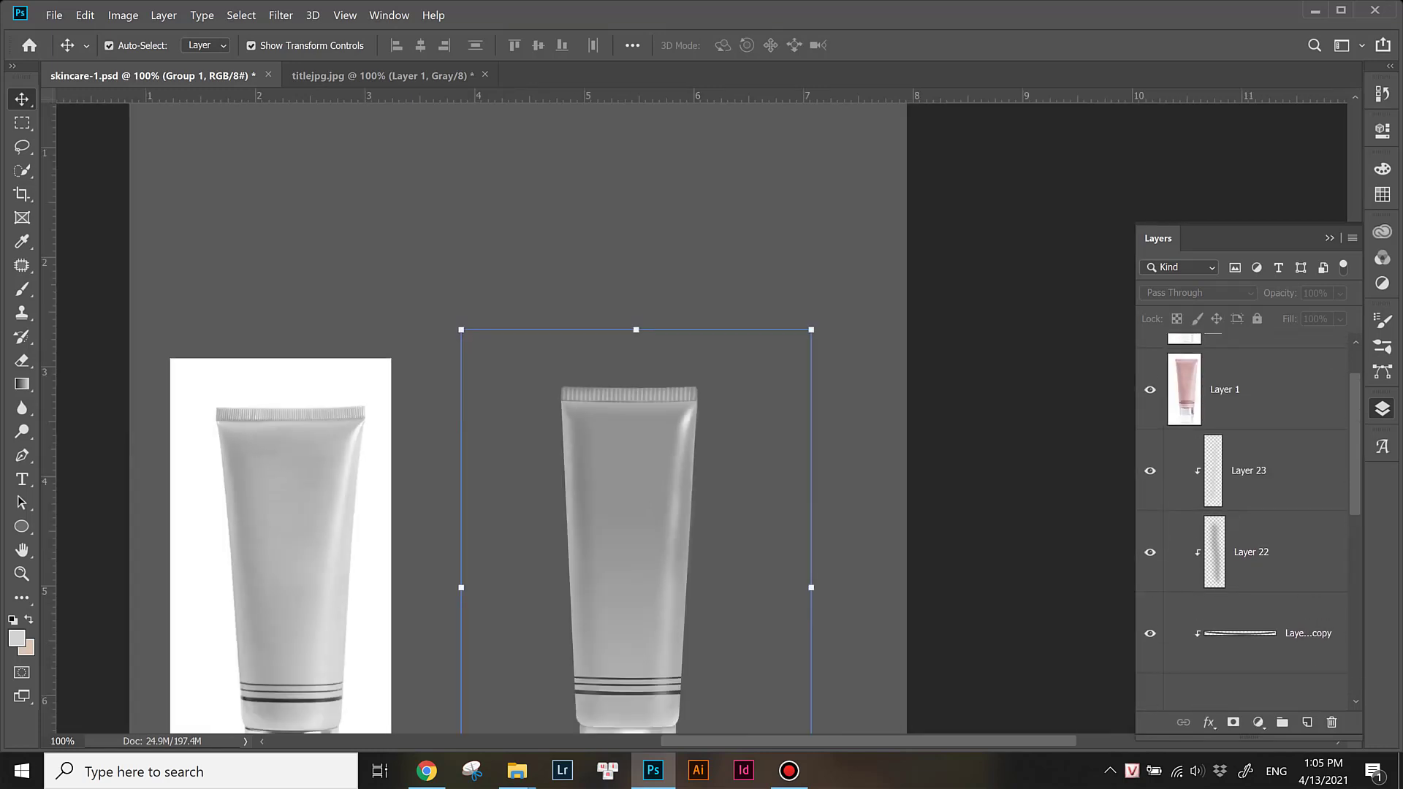
key("ctrl+minus")
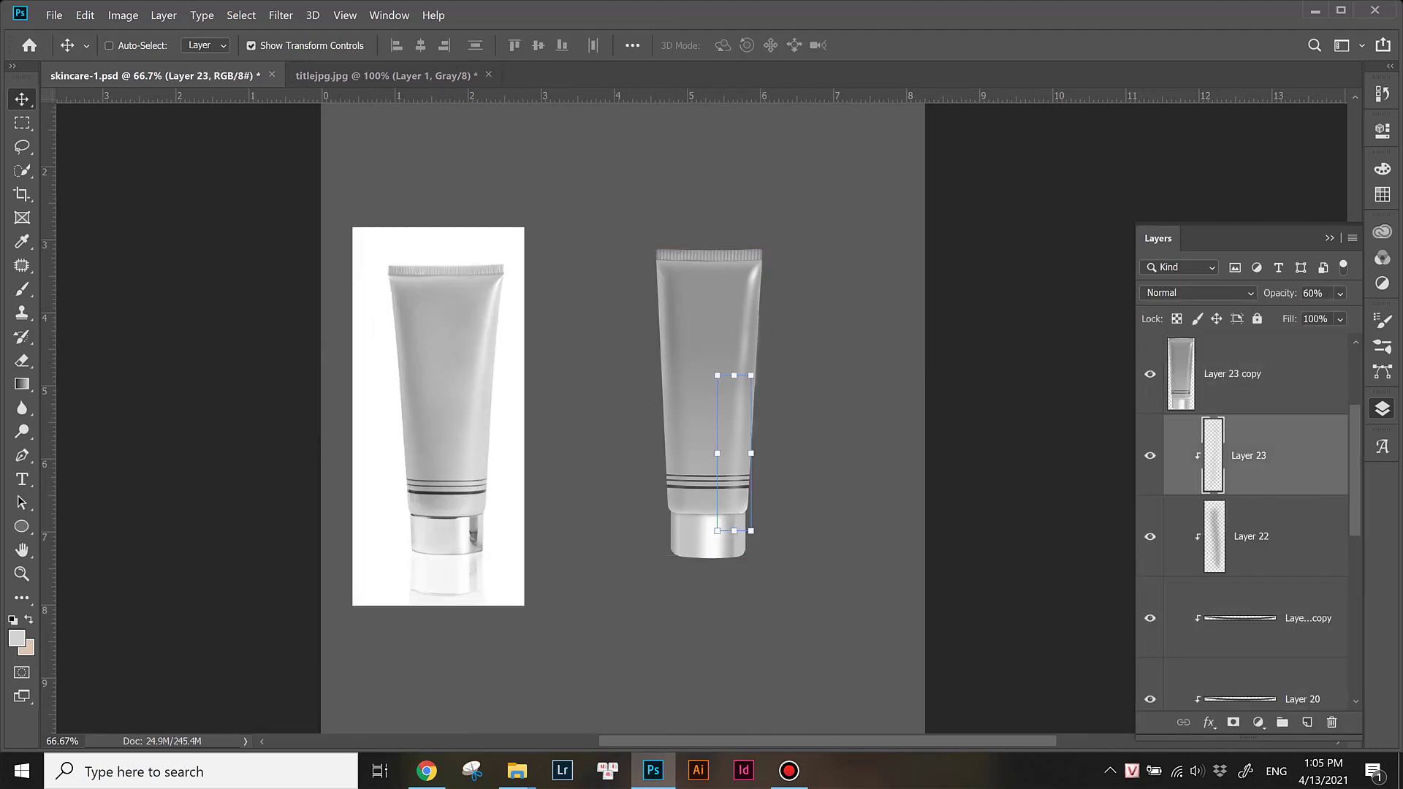
left_click(1282, 722)
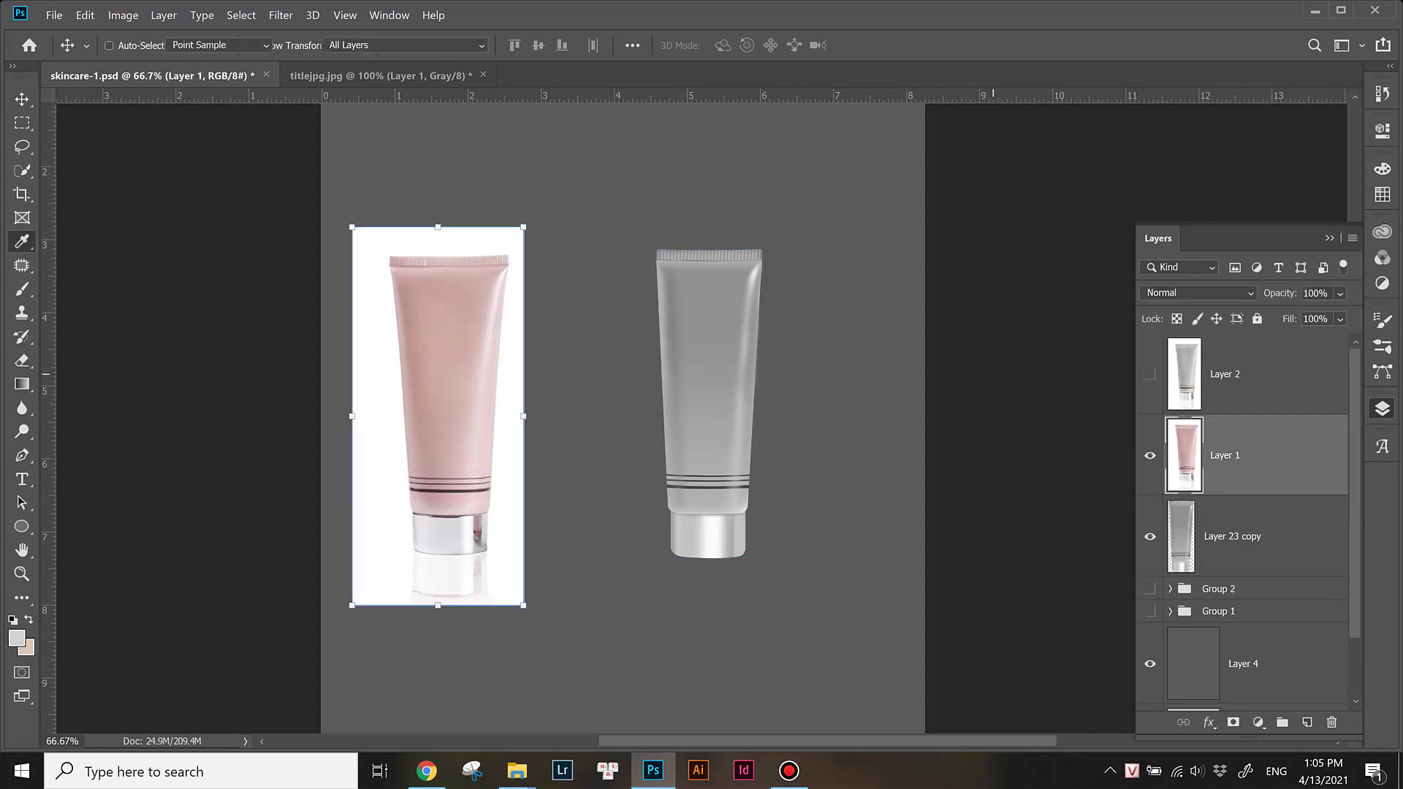
Step: Switch to the Brush and try a pink stroke across the tube, then undo it
key("b")
left_click(136, 46)
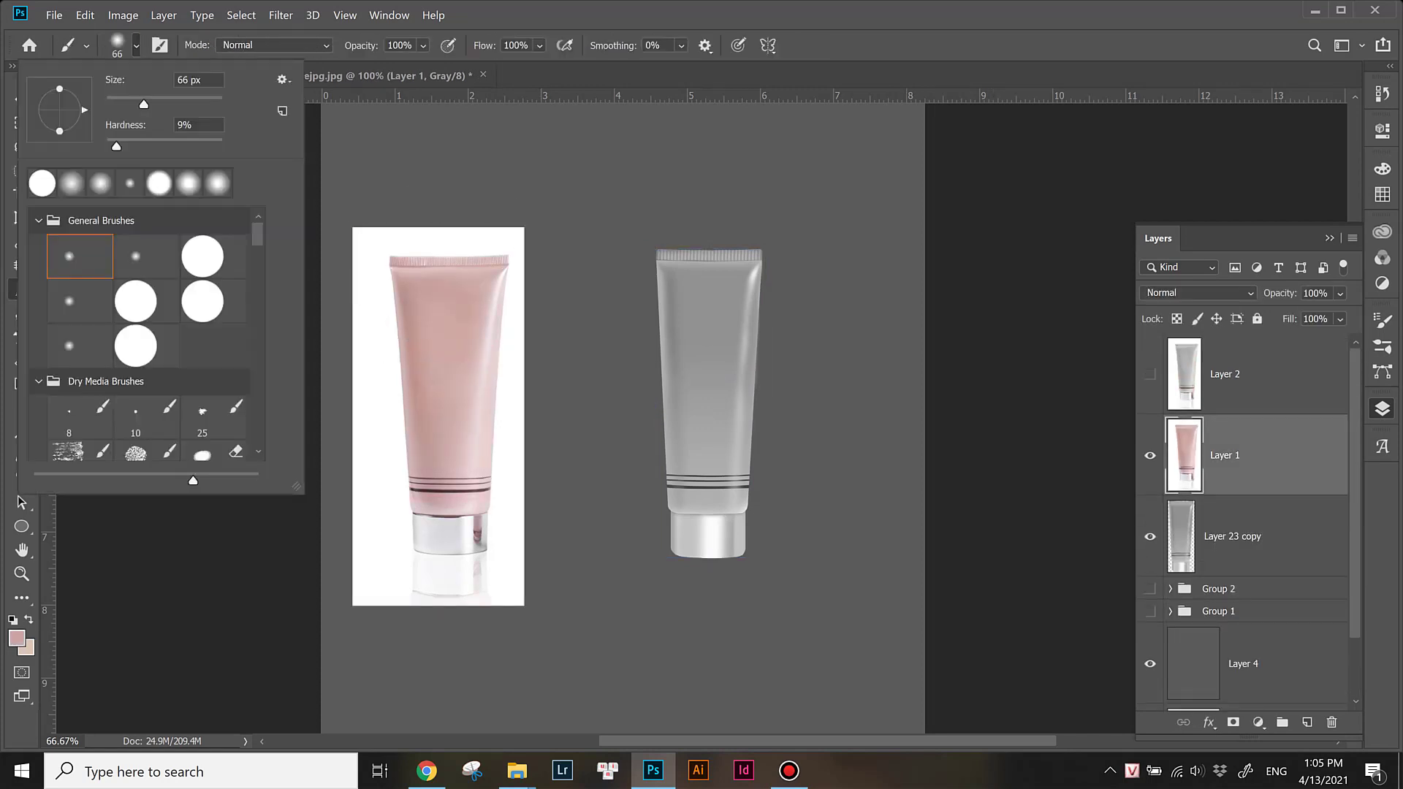
key("Return")
left_click_drag(628, 249, 803, 252)
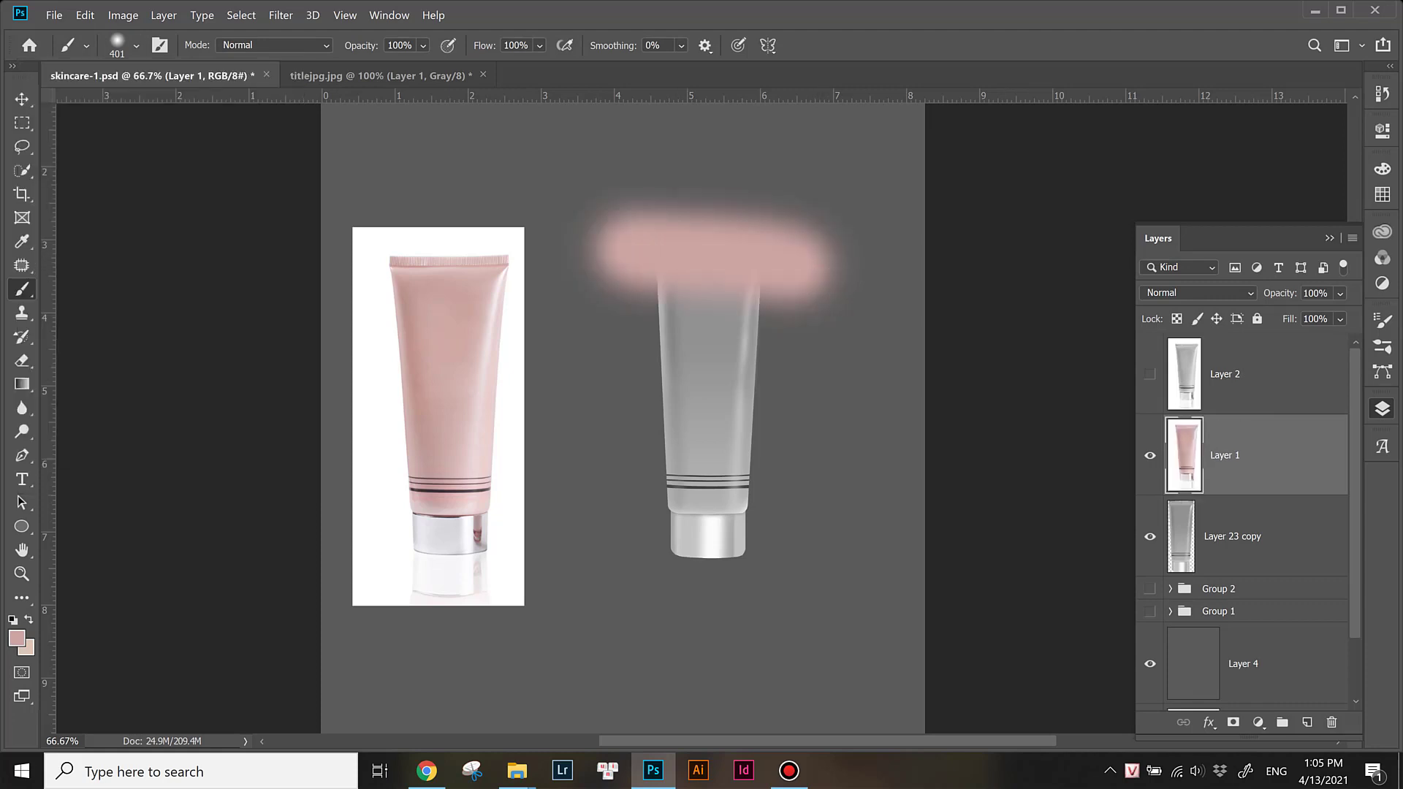
key("ctrl+z")
Step: Add Layer 24 above Layer 23 copy, clip it, and paint pink over the tube's upper half
left_click(1242, 536)
left_click(1306, 722)
key("ctrl+alt+g")
left_click_drag(708, 241, 708, 556)
key("ctrl+z")
left_click_drag(709, 233, 709, 307)
Step: Set brush size to 18, then 99, and paint pink over the lower left, bottom band and stripes
scroll(714, 275, "up", 2)
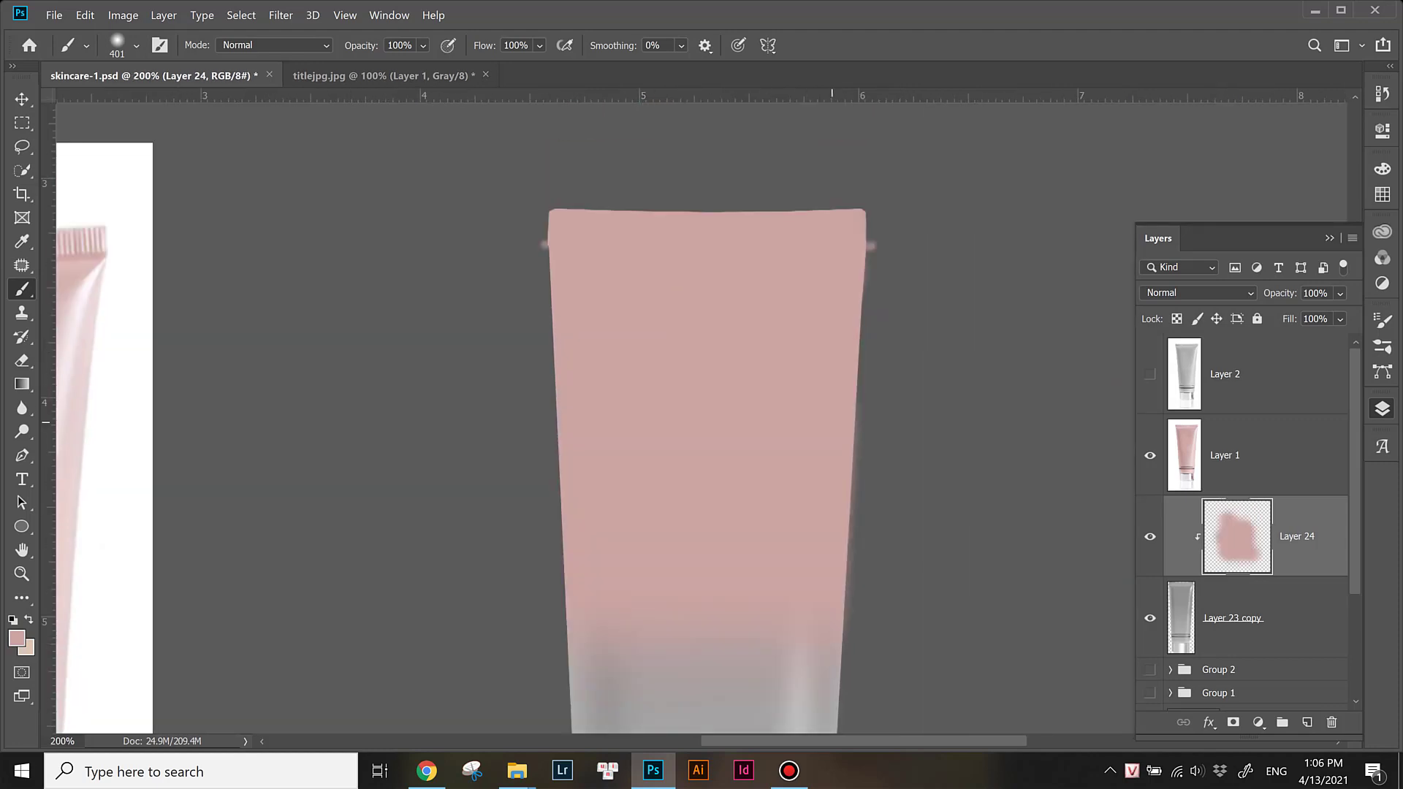
scroll(701, 409, "down", 5)
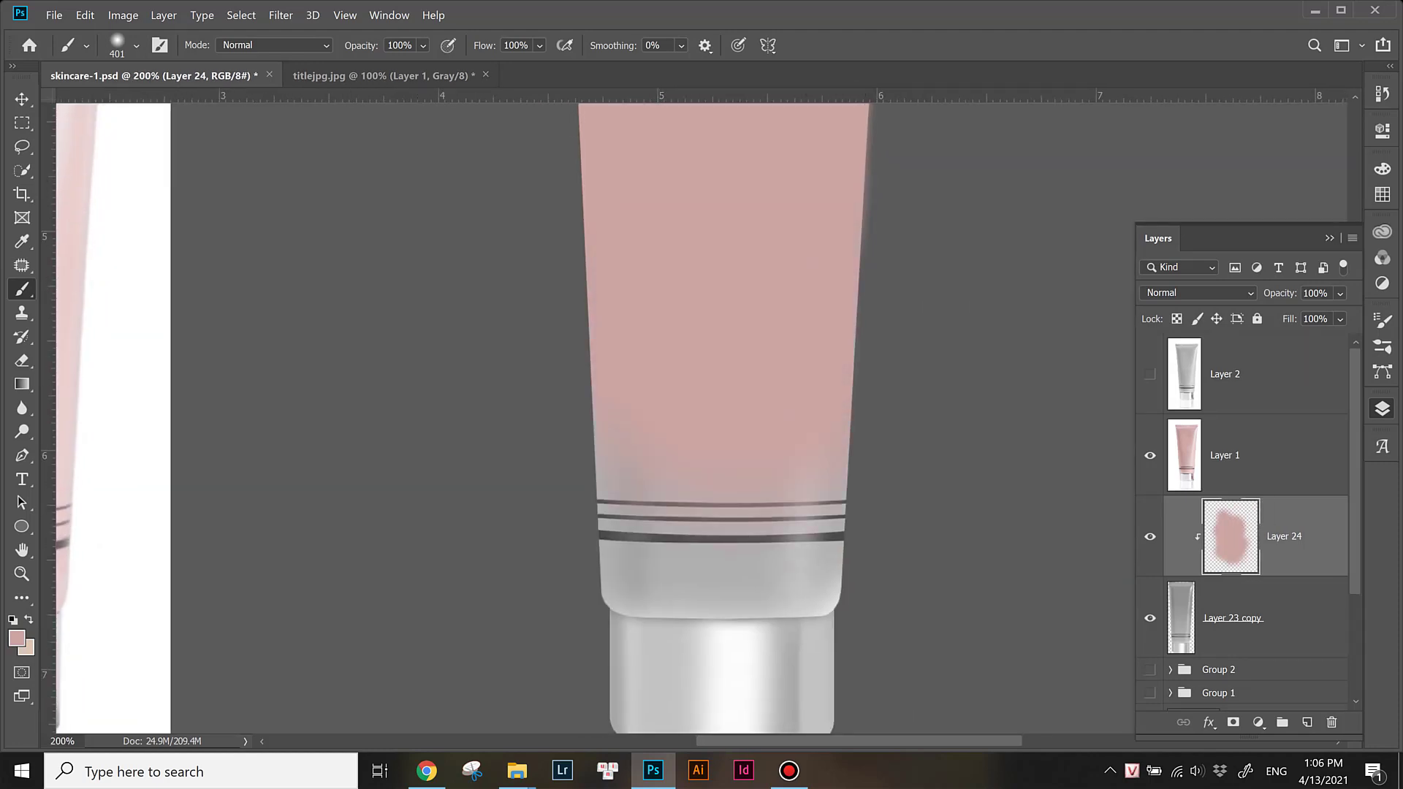
left_click(136, 46)
type("18")
key("Return")
left_click(136, 45)
type("99")
key("Return")
left_click_drag(607, 540, 651, 504)
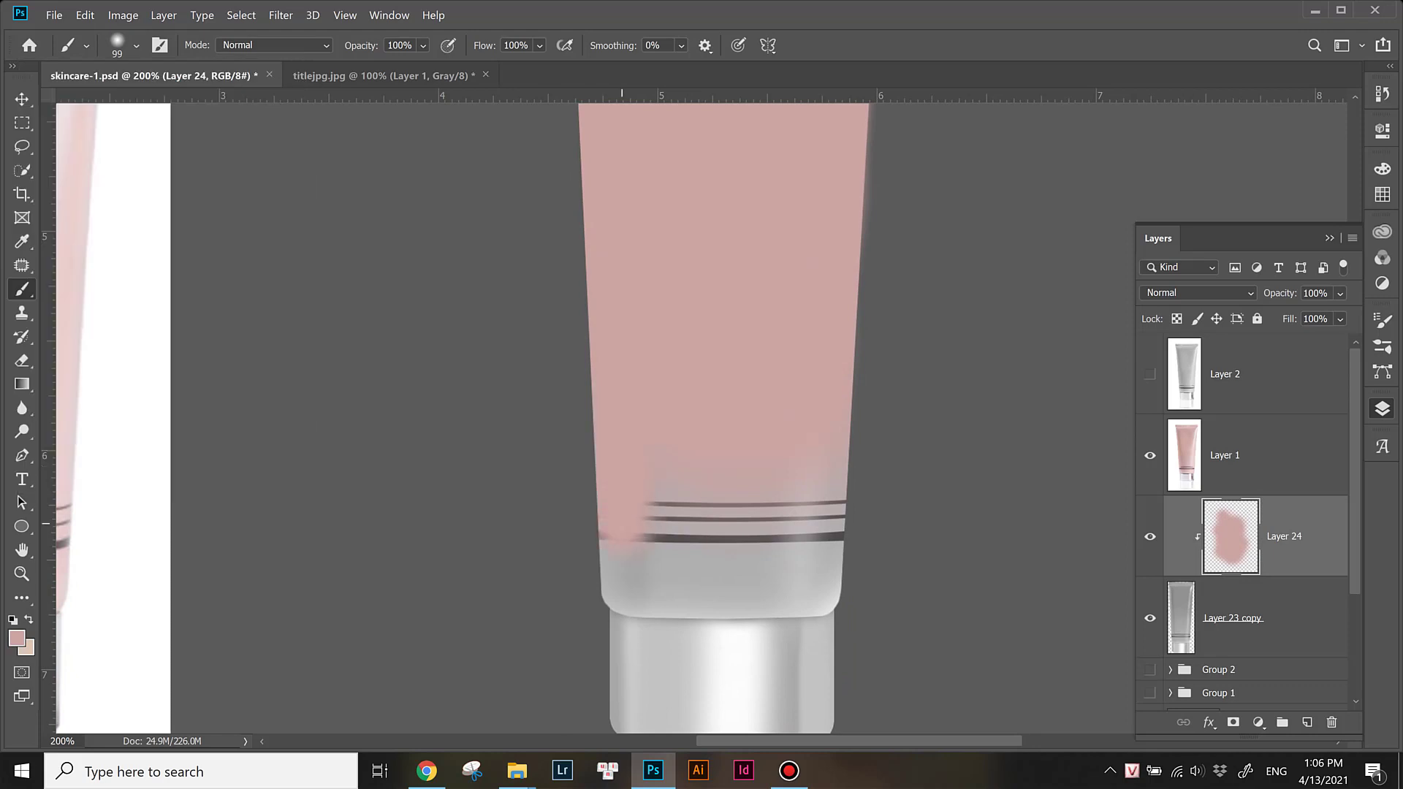
mouse_move(627, 585)
left_mouse_down()
mouse_move(825, 577)
mouse_move(689, 531)
left_mouse_up()
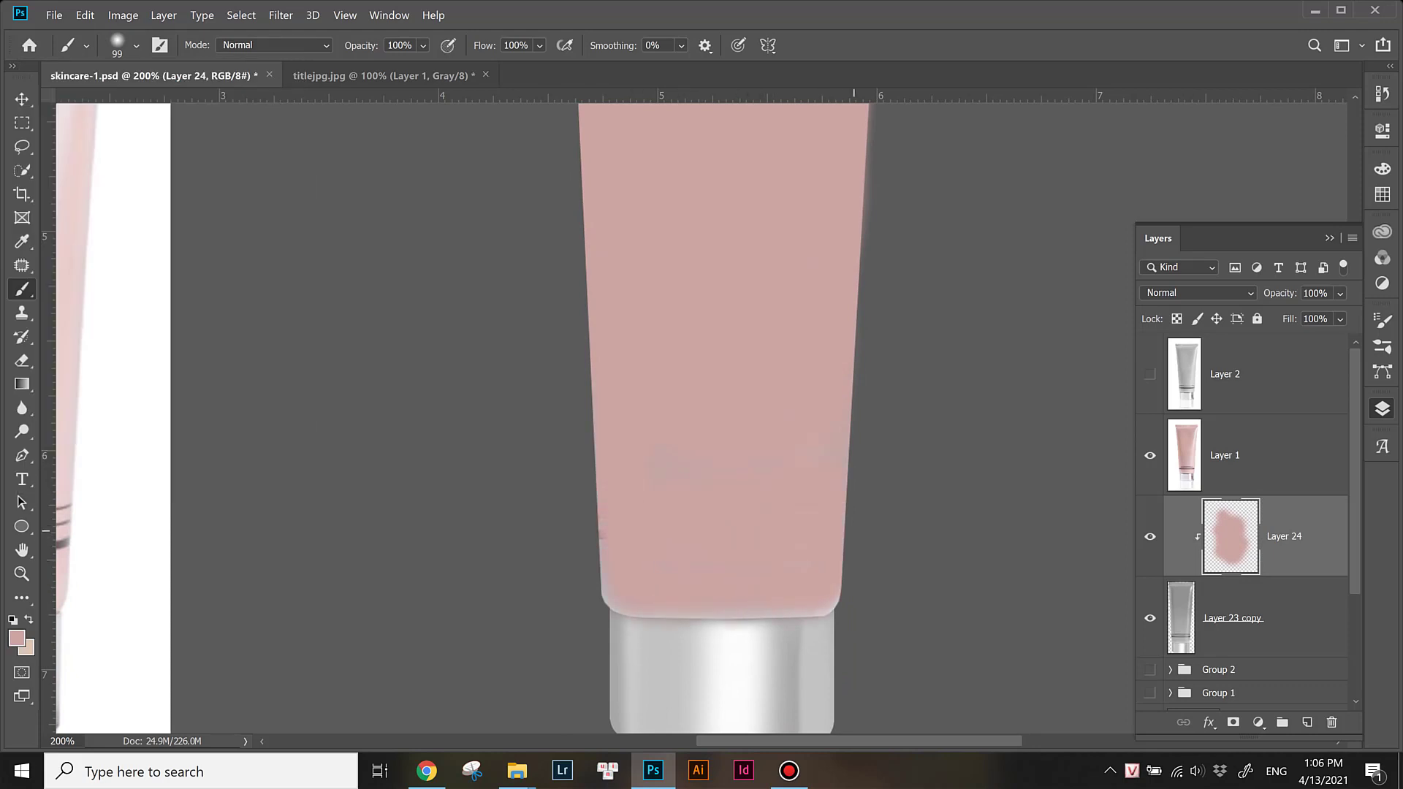
key("ctrl+minus")
key("ctrl+minus")
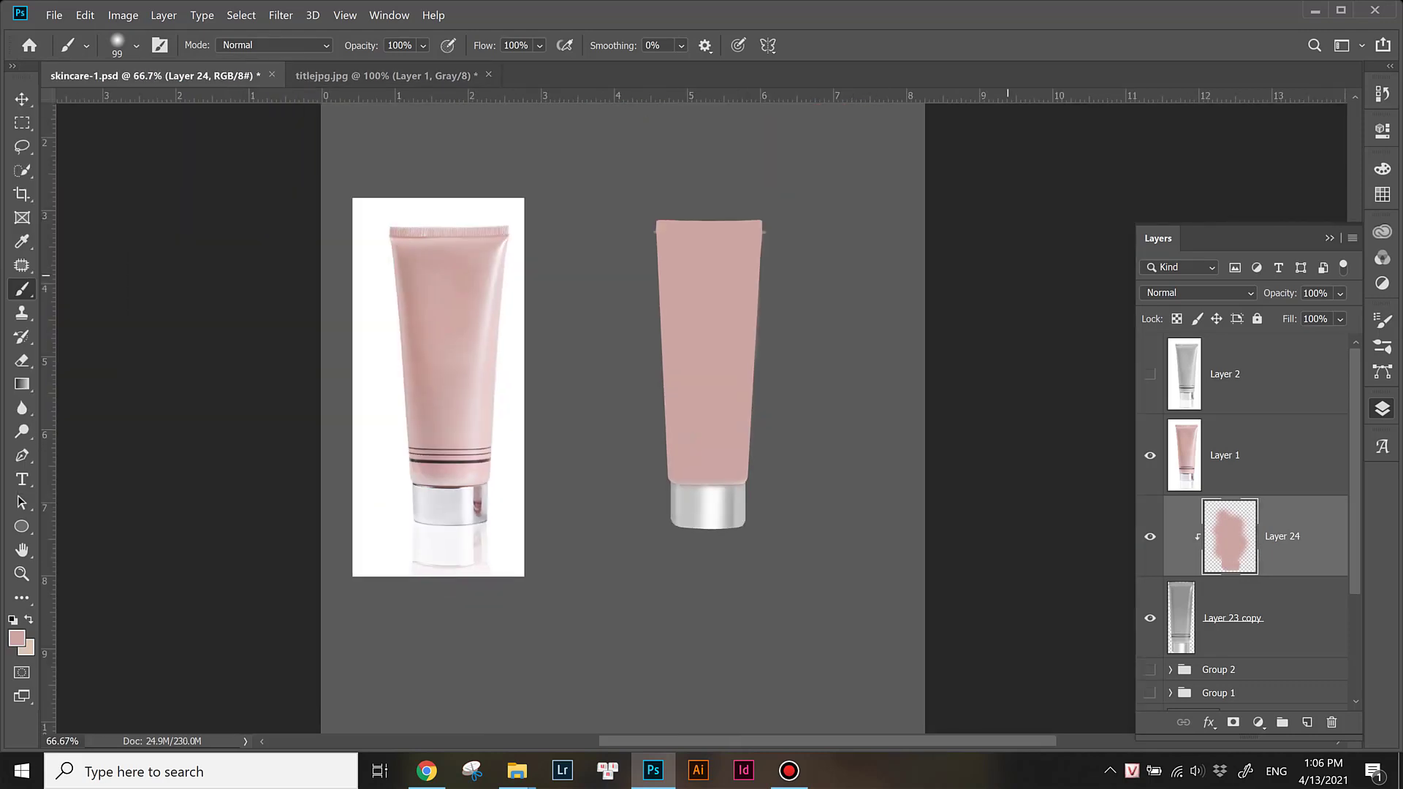
Step: Cycle through several blend modes on the pink paint layer
left_click(1198, 292)
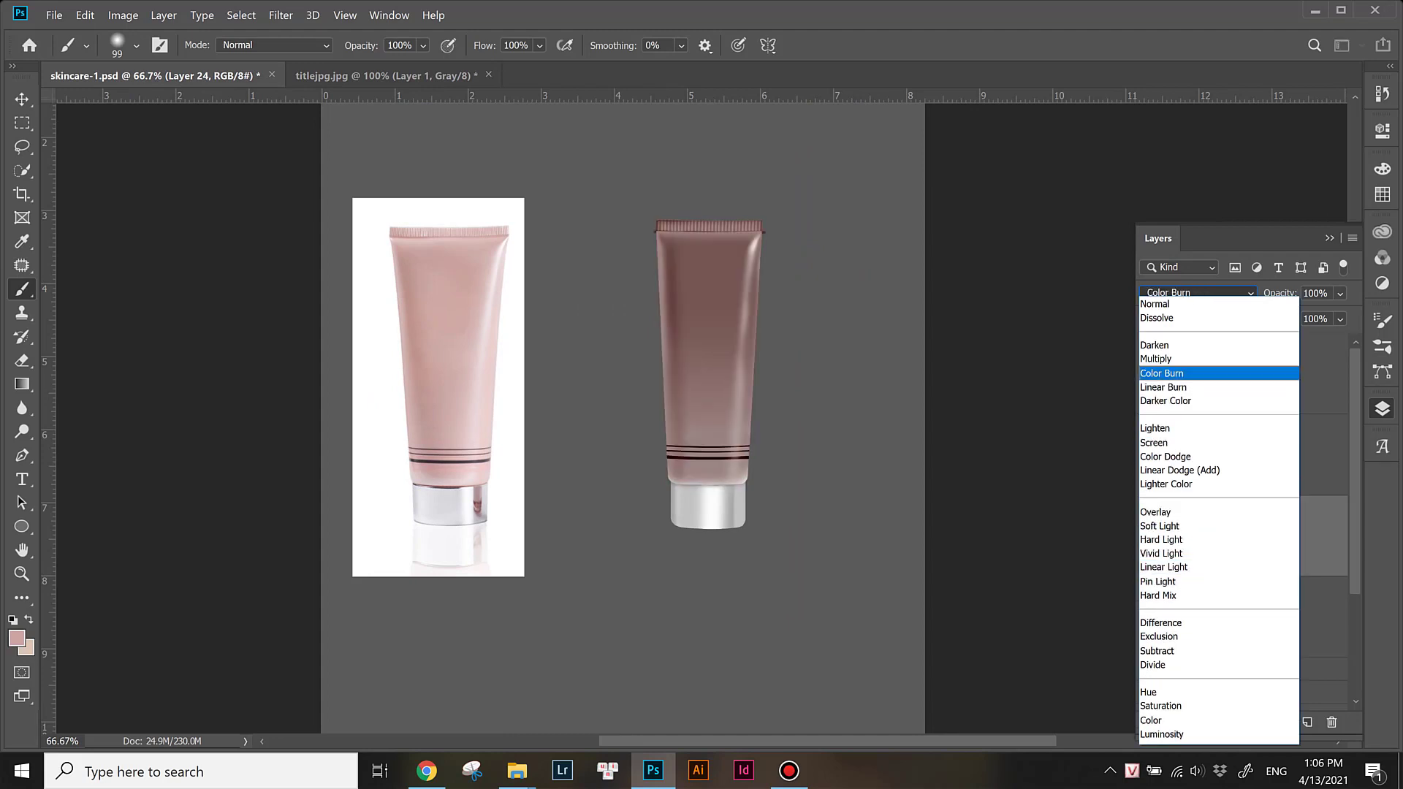
key("Down")
key("Down")
key("Down")
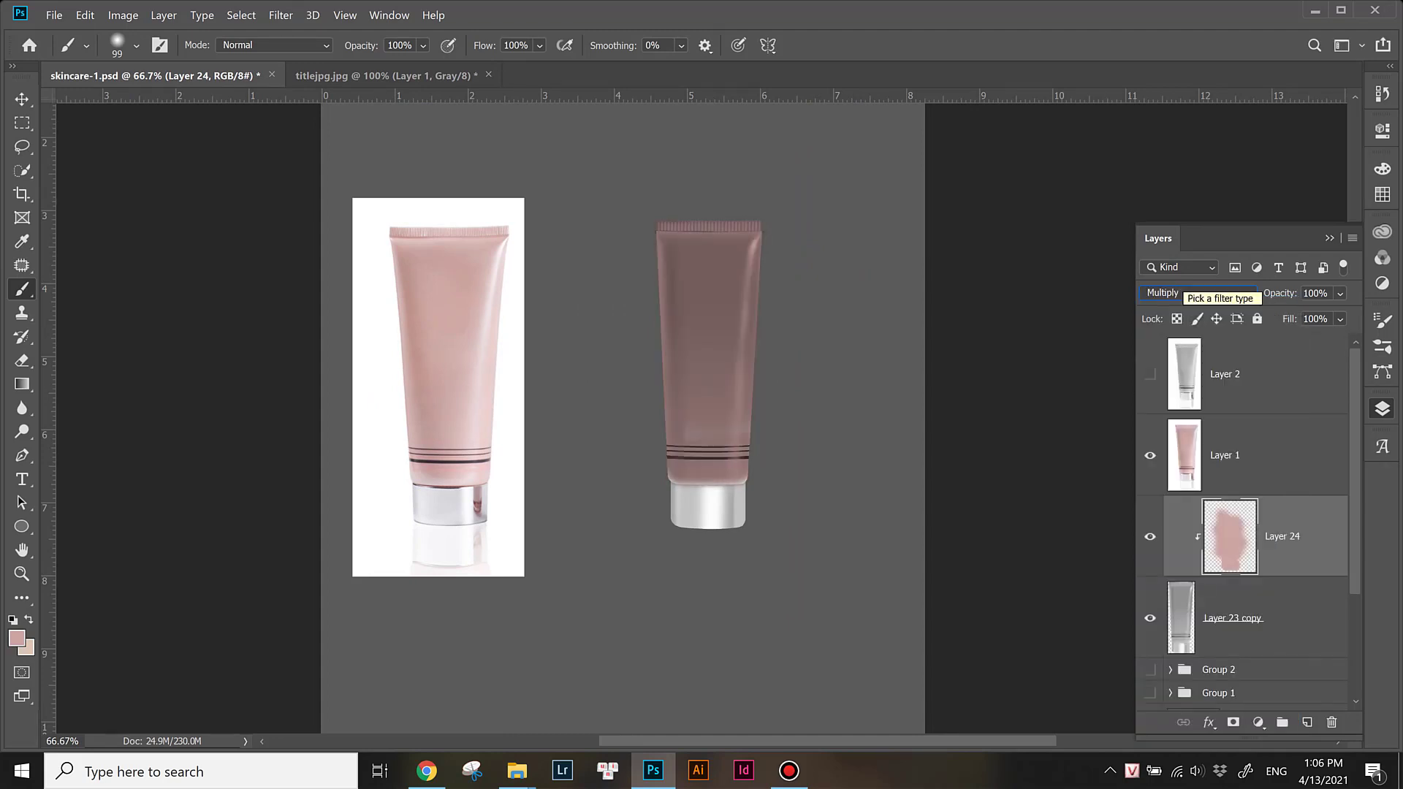
key("Down")
key("Down")
key("Down")
key("Down")
key("Down")
key("Down")
key("Down")
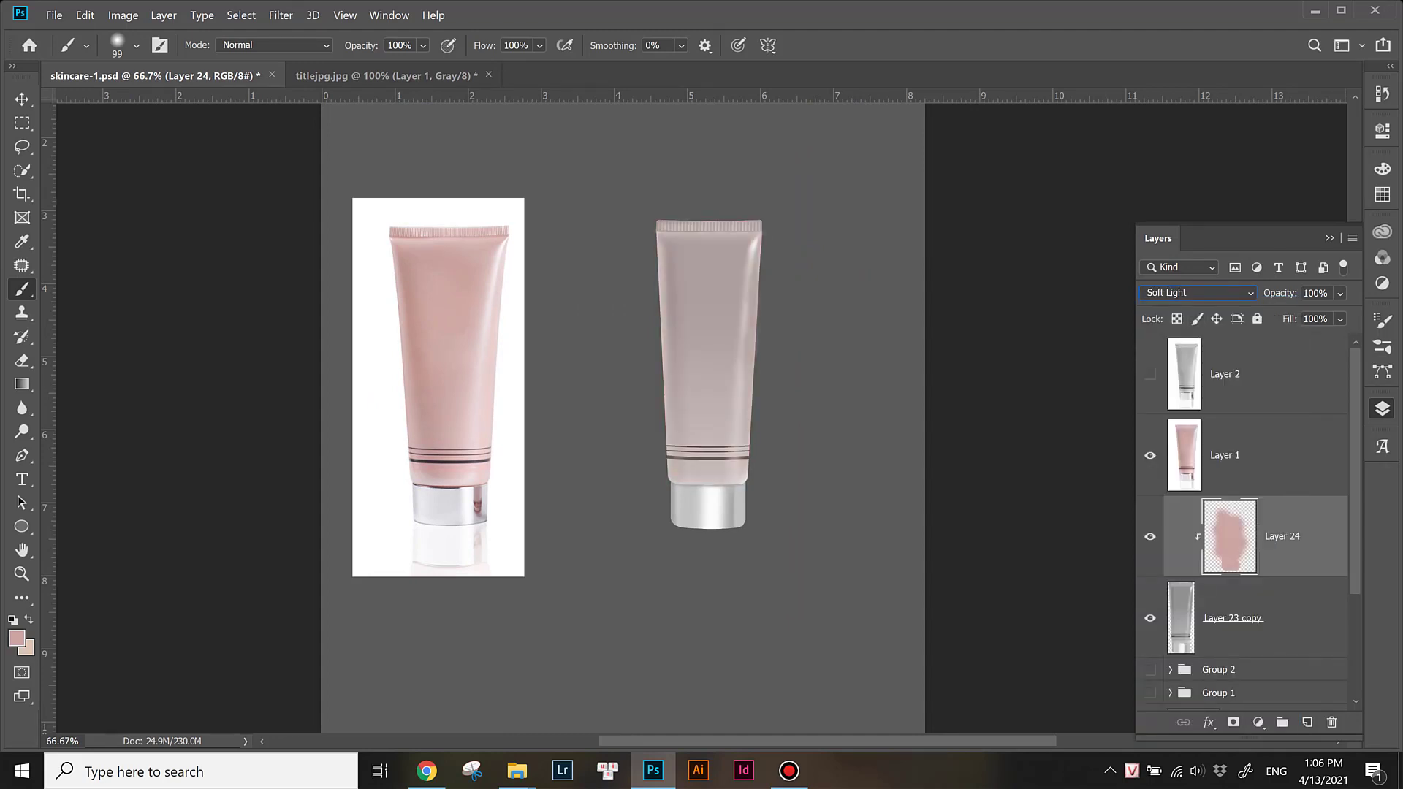
key("Down")
key("Down")
key("Down")
key("Down")
key("Down")
key("Down")
key("Down")
key("Down")
key("Down")
key("Down")
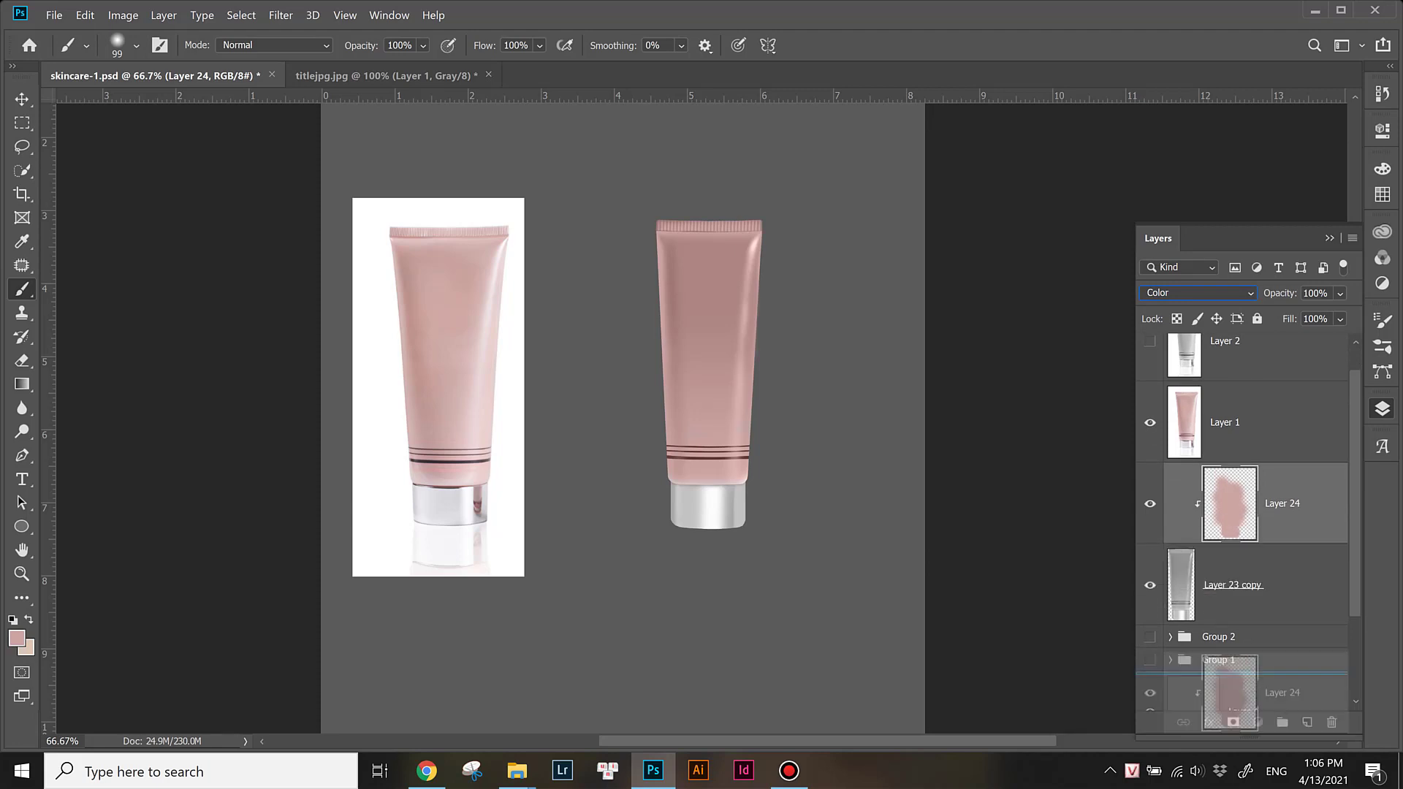
Step: Move Layer 23 copy and Layer 24 into Group 2 and expand the group
left_click_drag(1230, 536, 1331, 722)
mouse_move(1232, 504)
left_mouse_down()
mouse_move(1182, 693)
mouse_move(1227, 555)
left_mouse_up()
left_click(1149, 501)
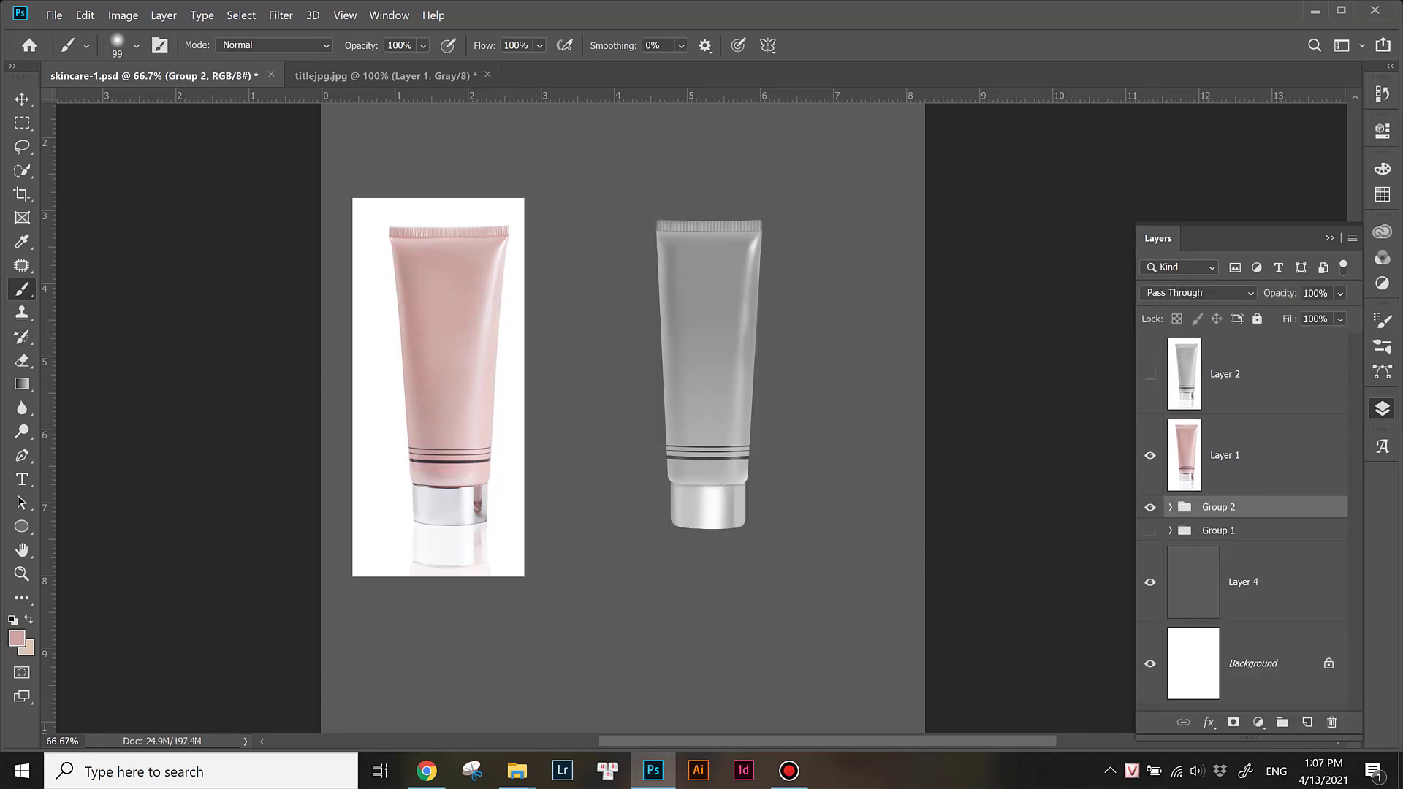
scroll(1241, 512, "down", 3)
Step: Add a new layer in Group 2, paint the tube pink down to the stripes, and set it to Color mode
left_click(1306, 722)
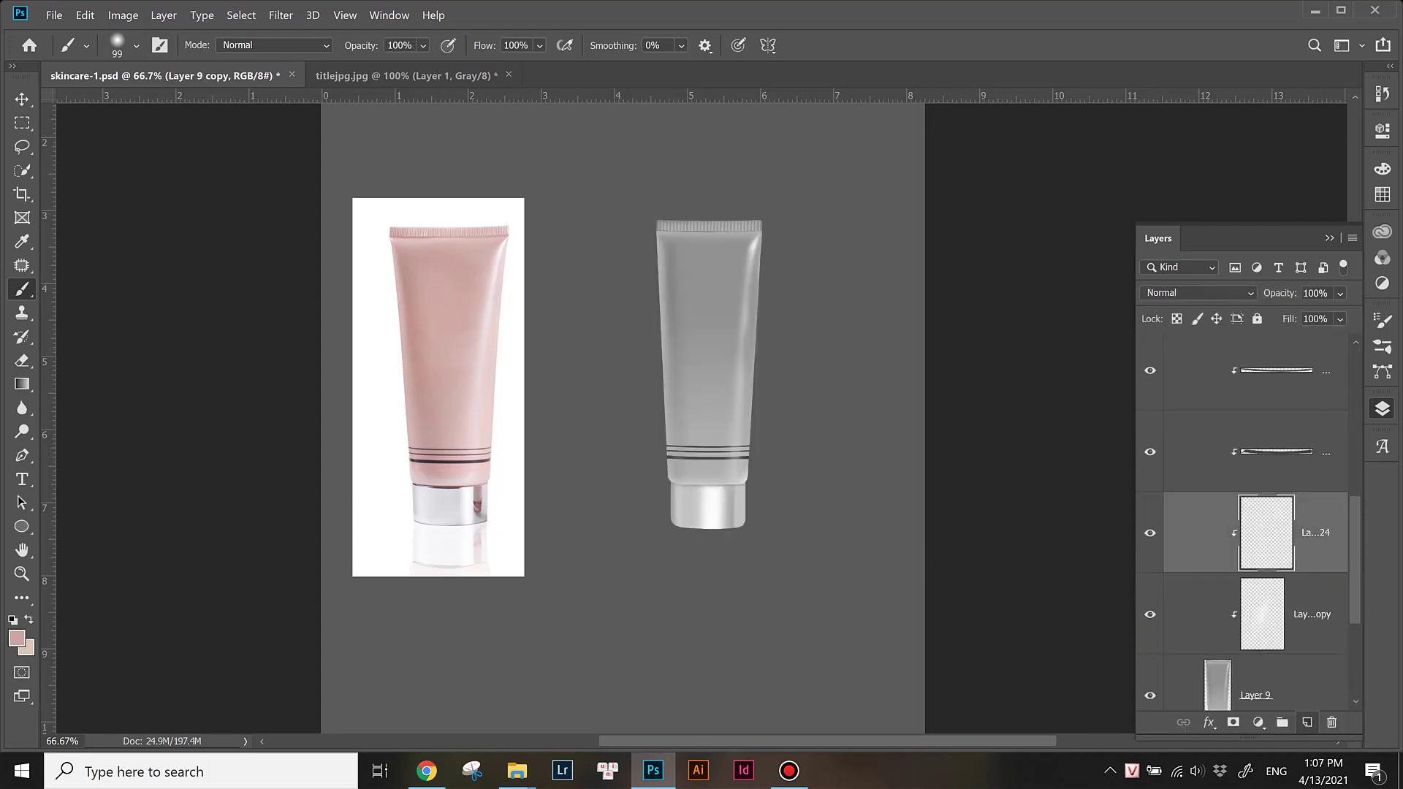
left_click(136, 45)
mouse_move(702, 227)
left_mouse_down()
mouse_move(730, 285)
mouse_move(701, 343)
mouse_move(709, 409)
left_mouse_up()
key("ctrl+plus")
key("ctrl+plus")
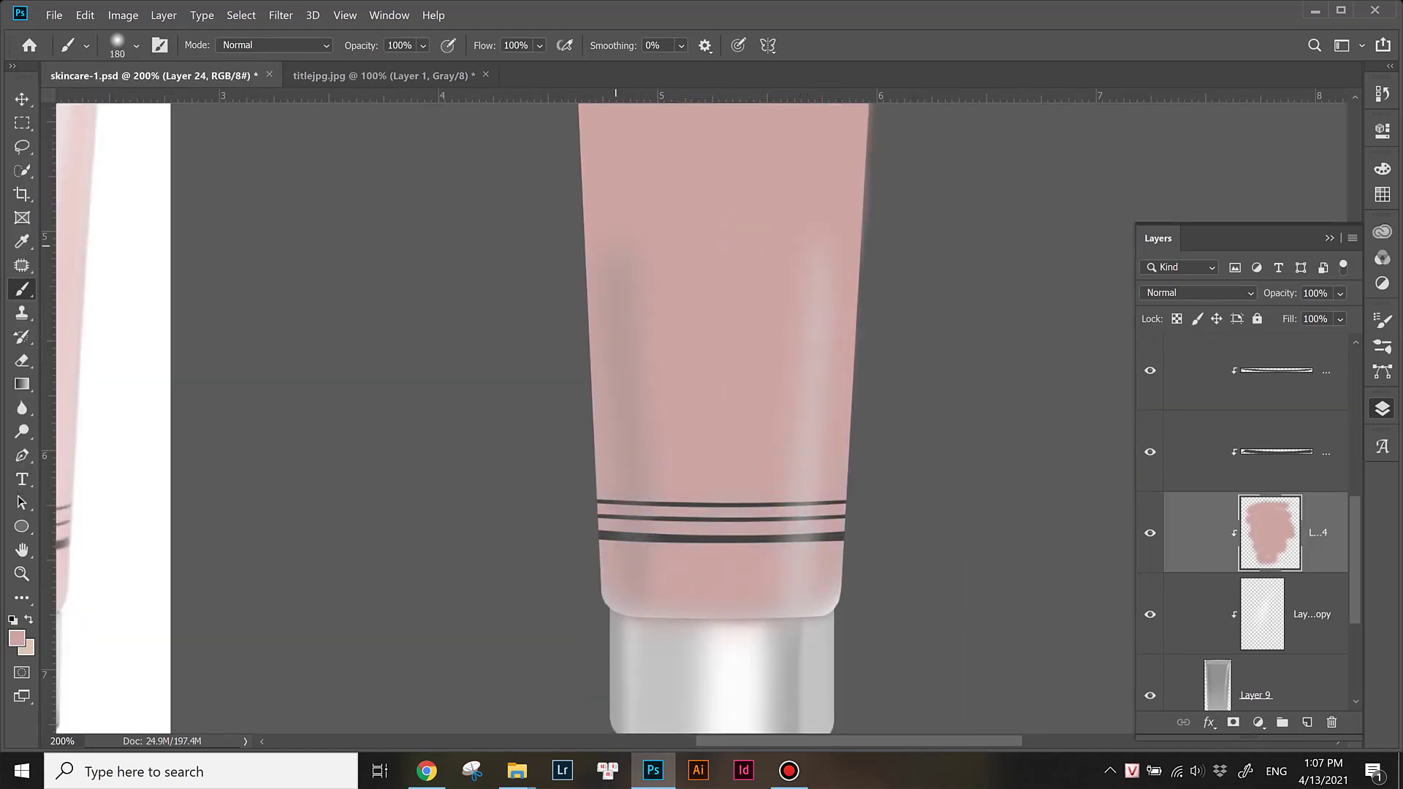
key("ctrl+minus")
left_click(1198, 292)
left_click(1169, 719)
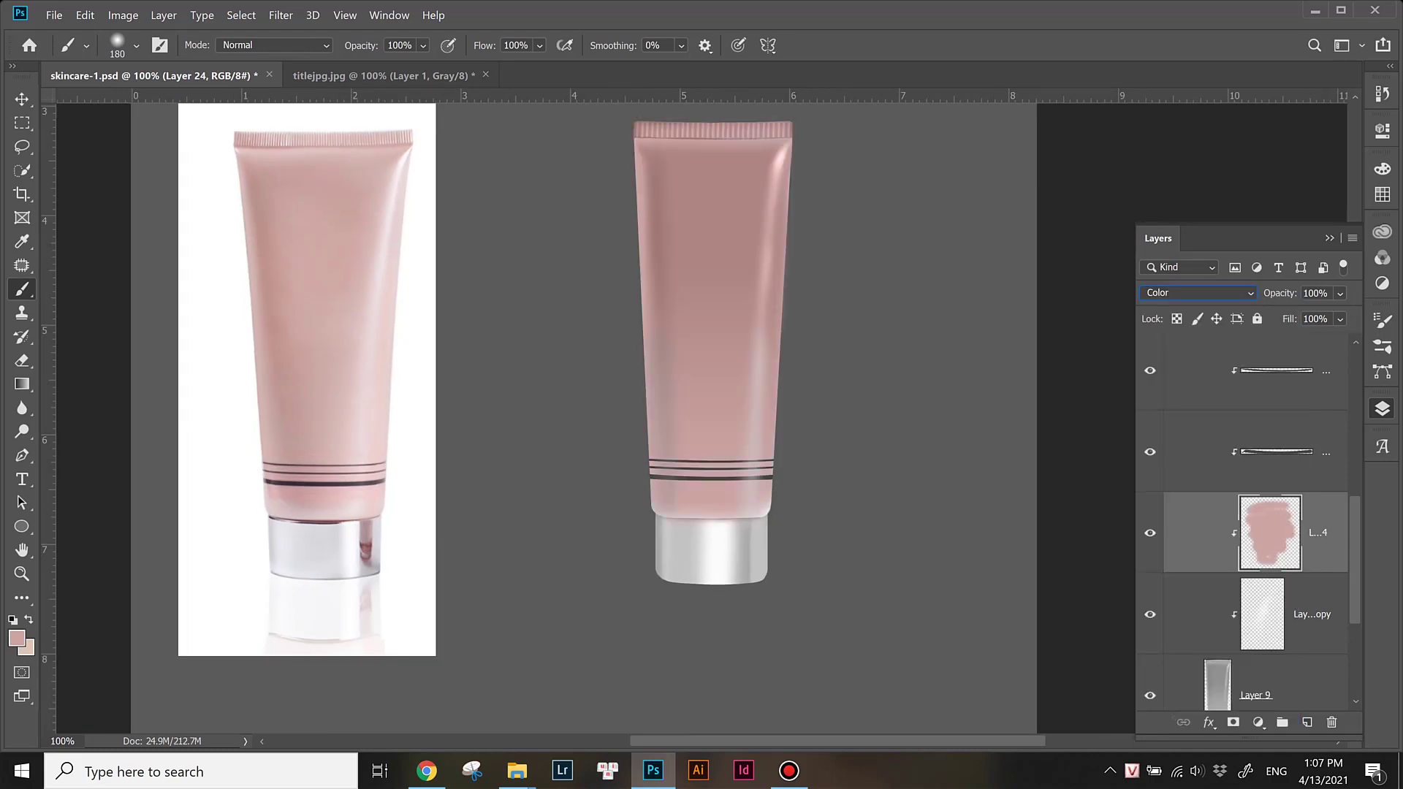
Step: Select highlight Layers 22 and 23 and move them below the pink paint layer
key("alt+bracketright")
key("alt+bracketright")
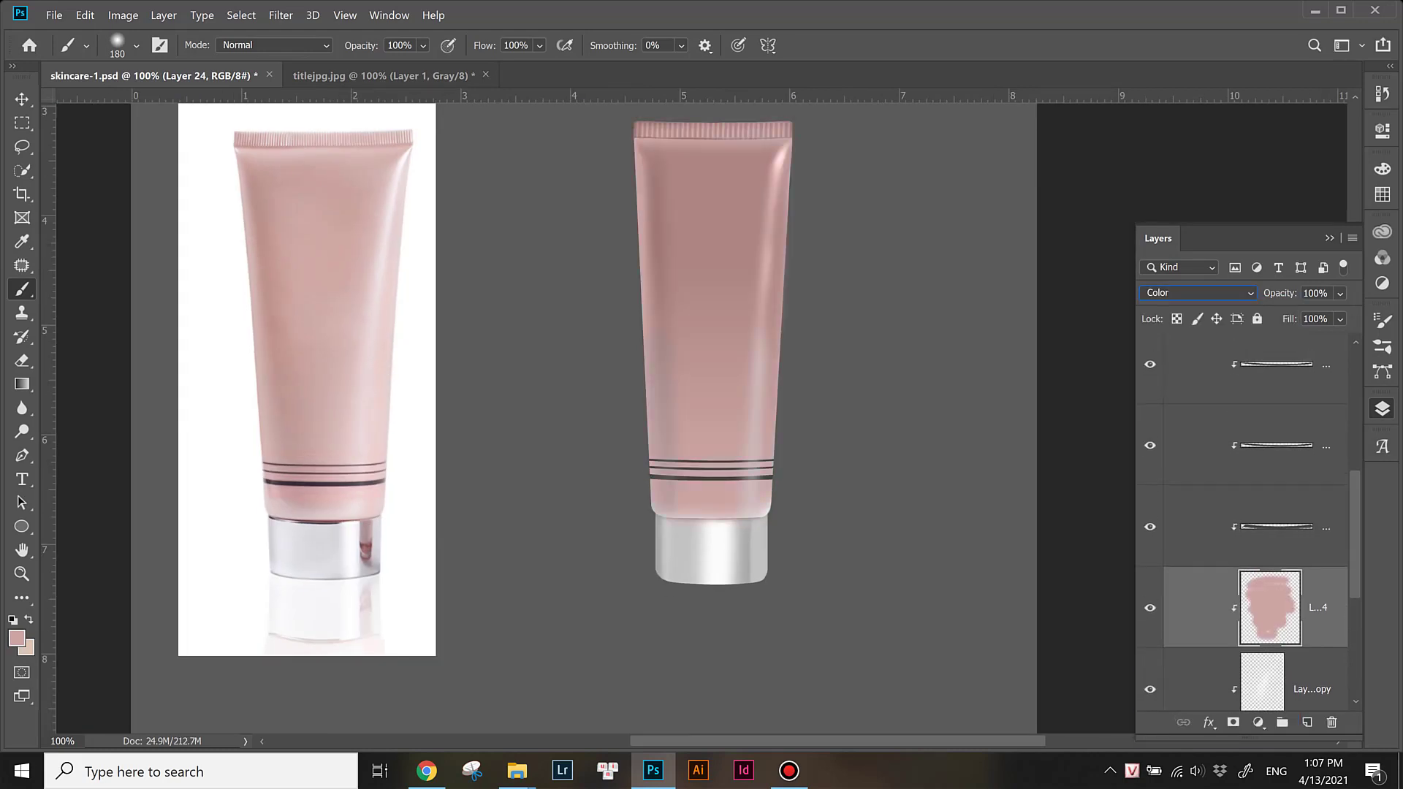
key("alt+bracketright")
key("alt+bracketright")
key("alt+bracketleft")
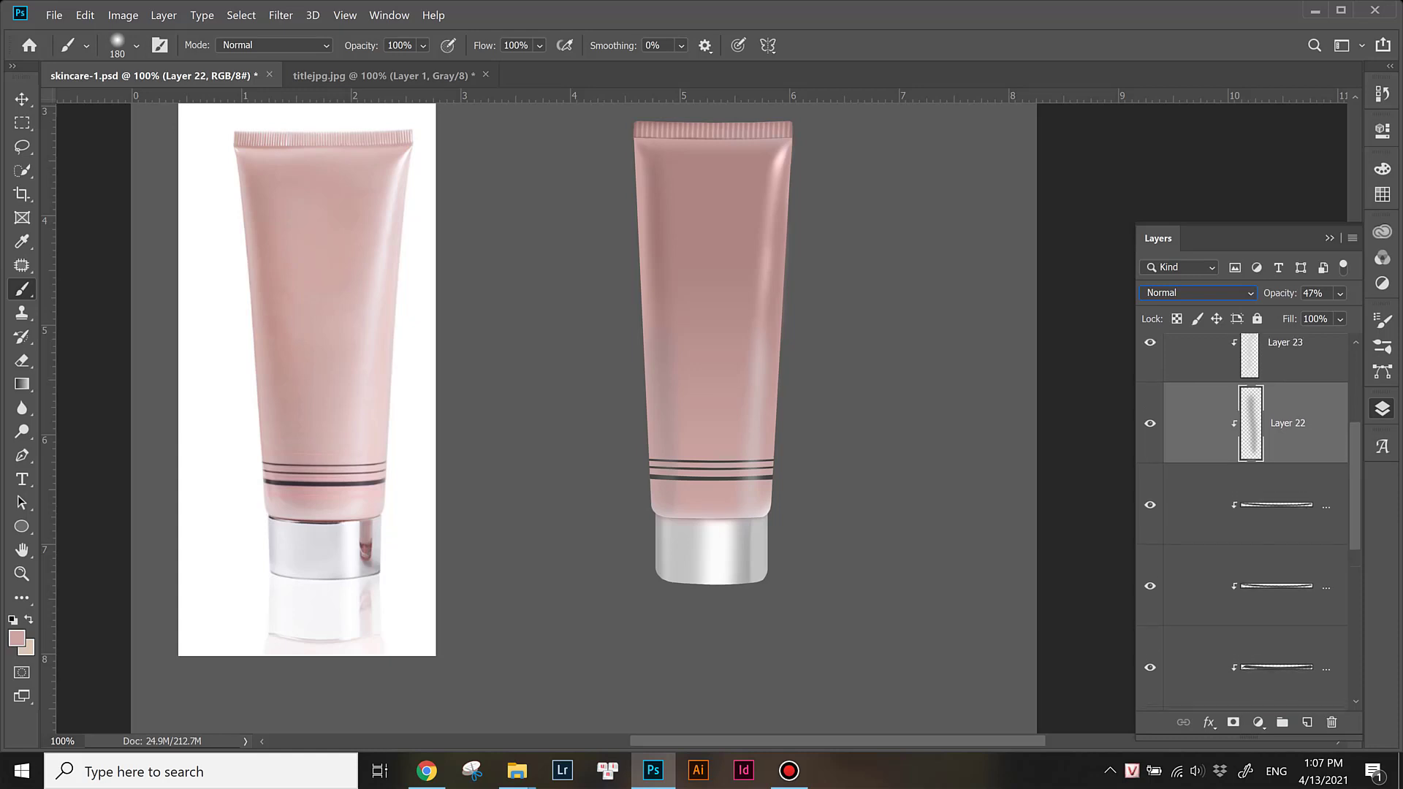
key("alt+bracketright")
key("ctrl+bracketleft")
key("ctrl+bracketleft")
key("ctrl+bracketleft")
key("ctrl+shift+alt+n")
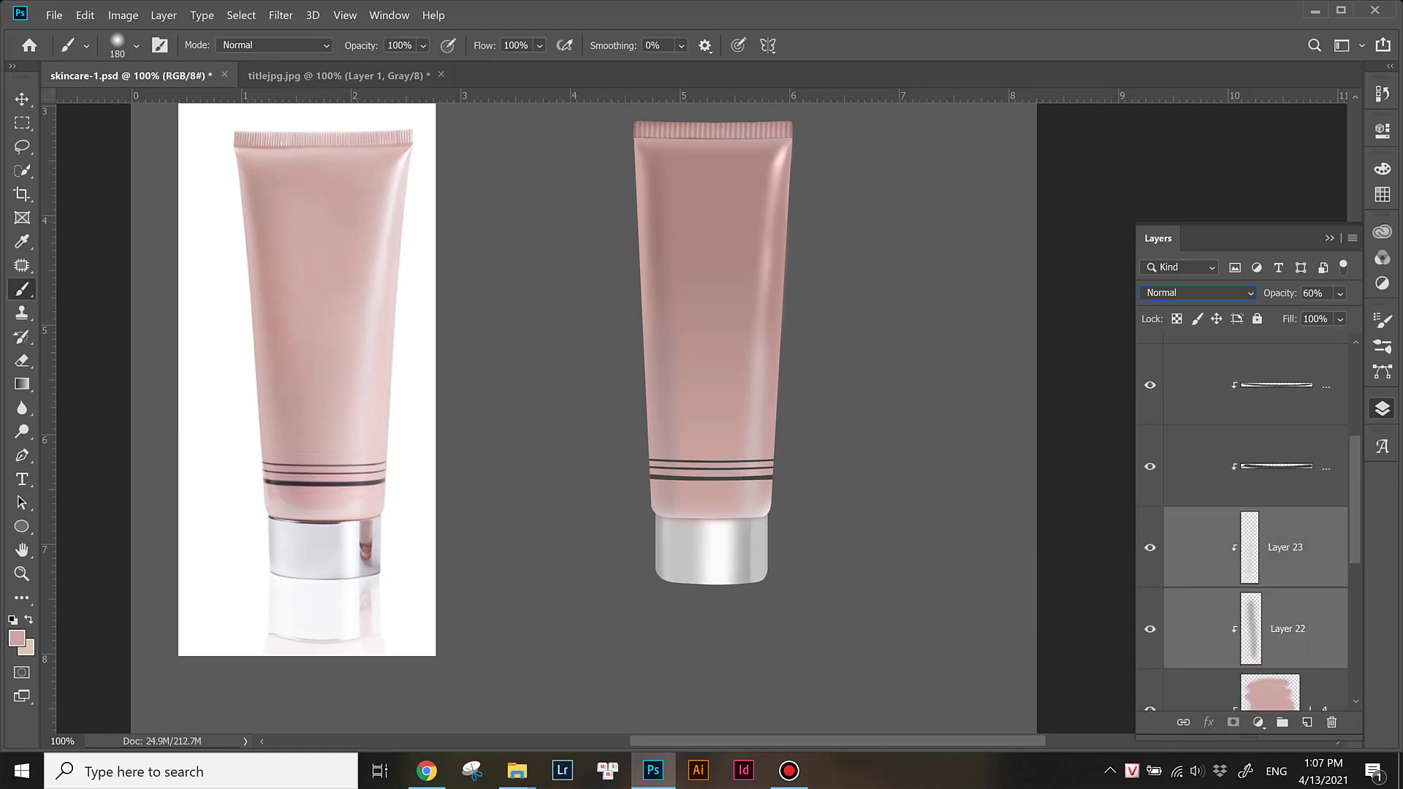
key("ctrl+bracketleft")
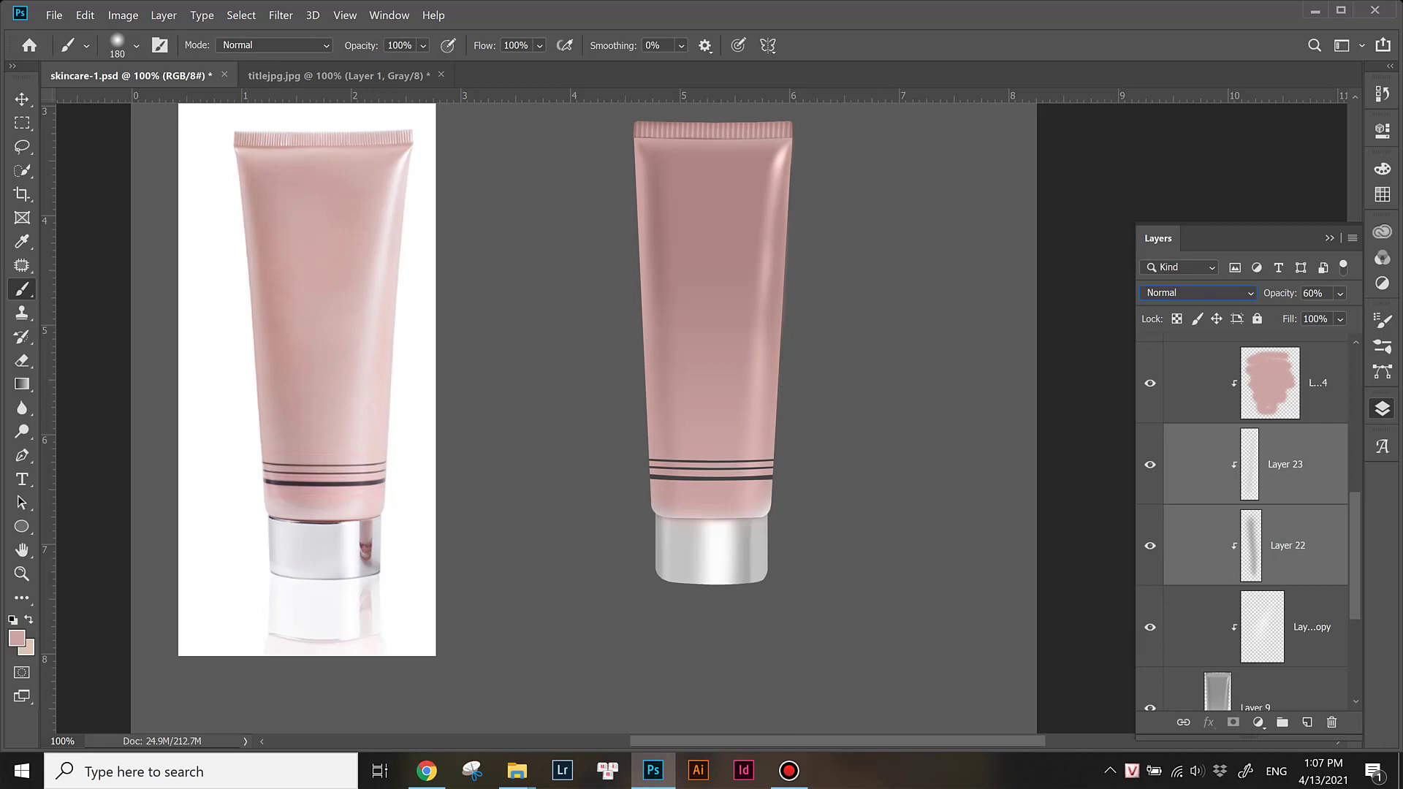
scroll(768, 501, "up", 2)
key("bracketleft")
key("bracketleft")
key("bracketleft")
left_click(135, 45)
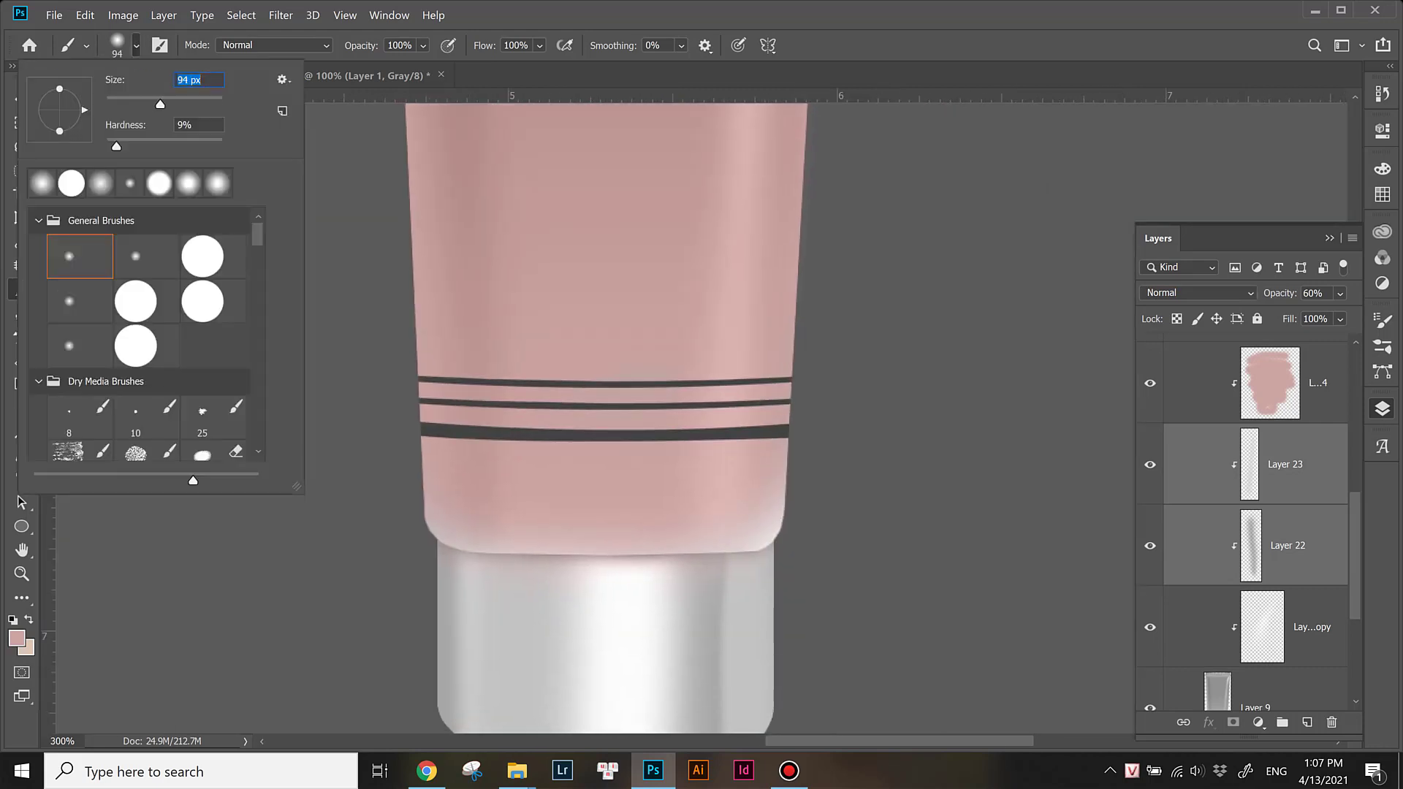
key("Return")
key("alt+bracketright")
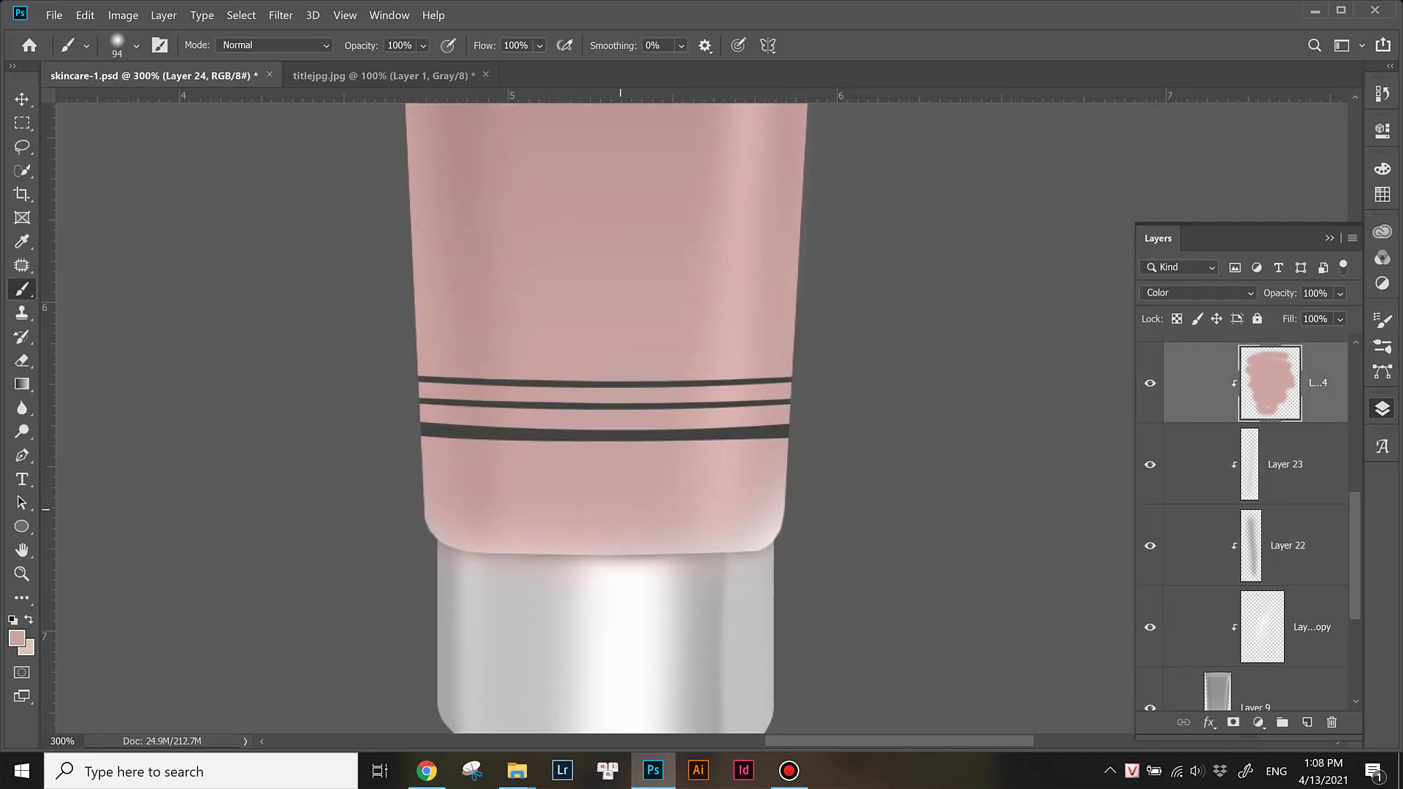
scroll(713, 442, "down", 2)
scroll(713, 442, "down", 1)
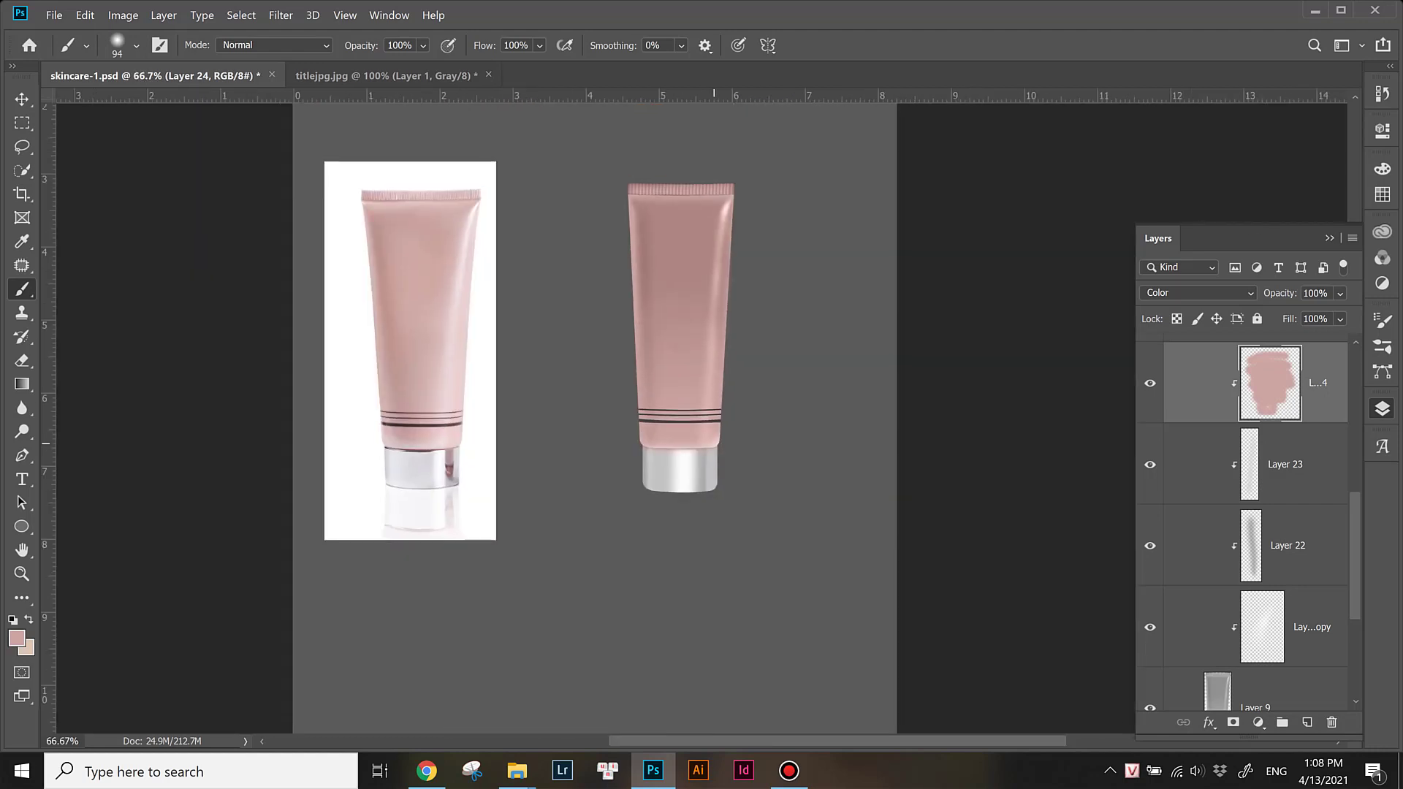
scroll(713, 442, "up", 1)
scroll(713, 442, "up", 1)
left_click(136, 45)
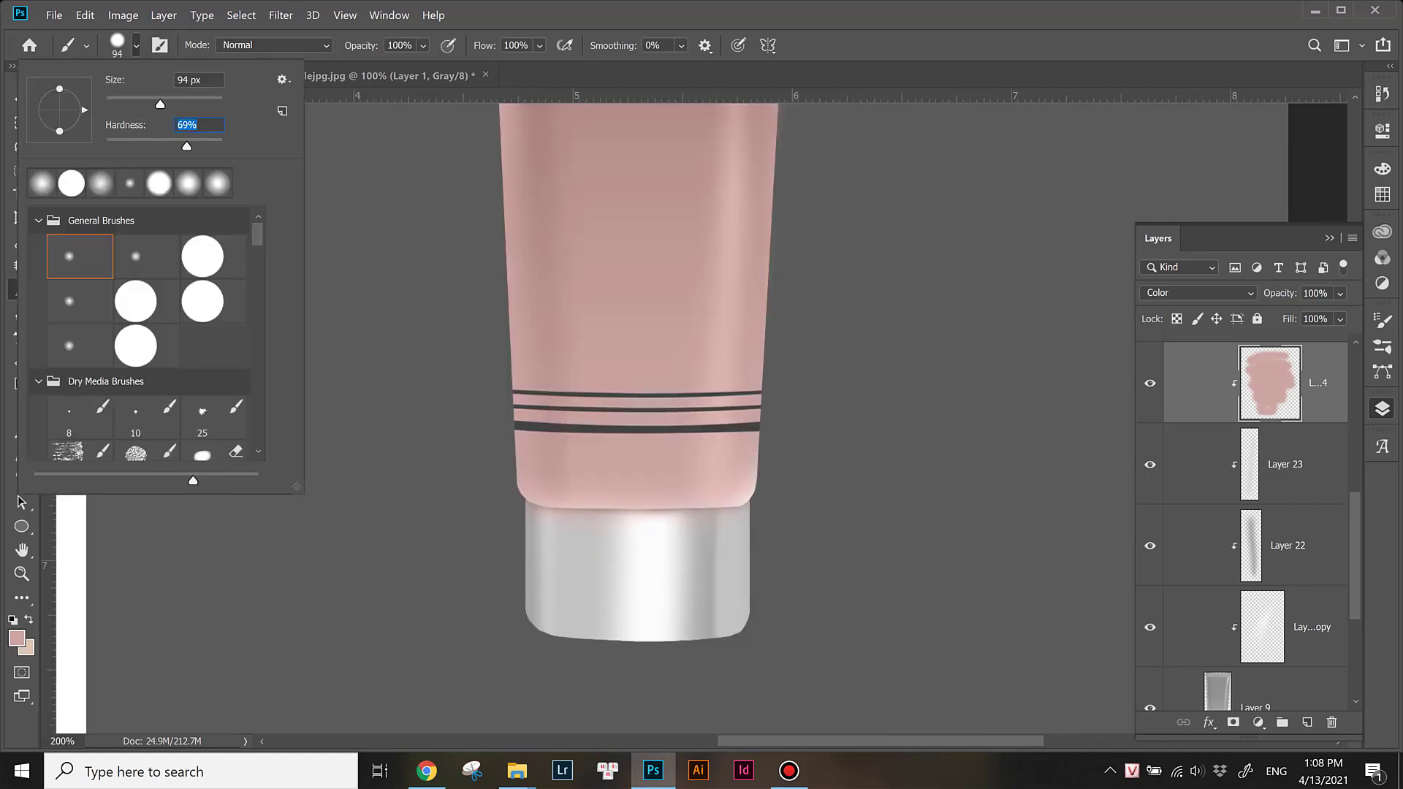
key("Return")
key("e")
left_click(136, 46)
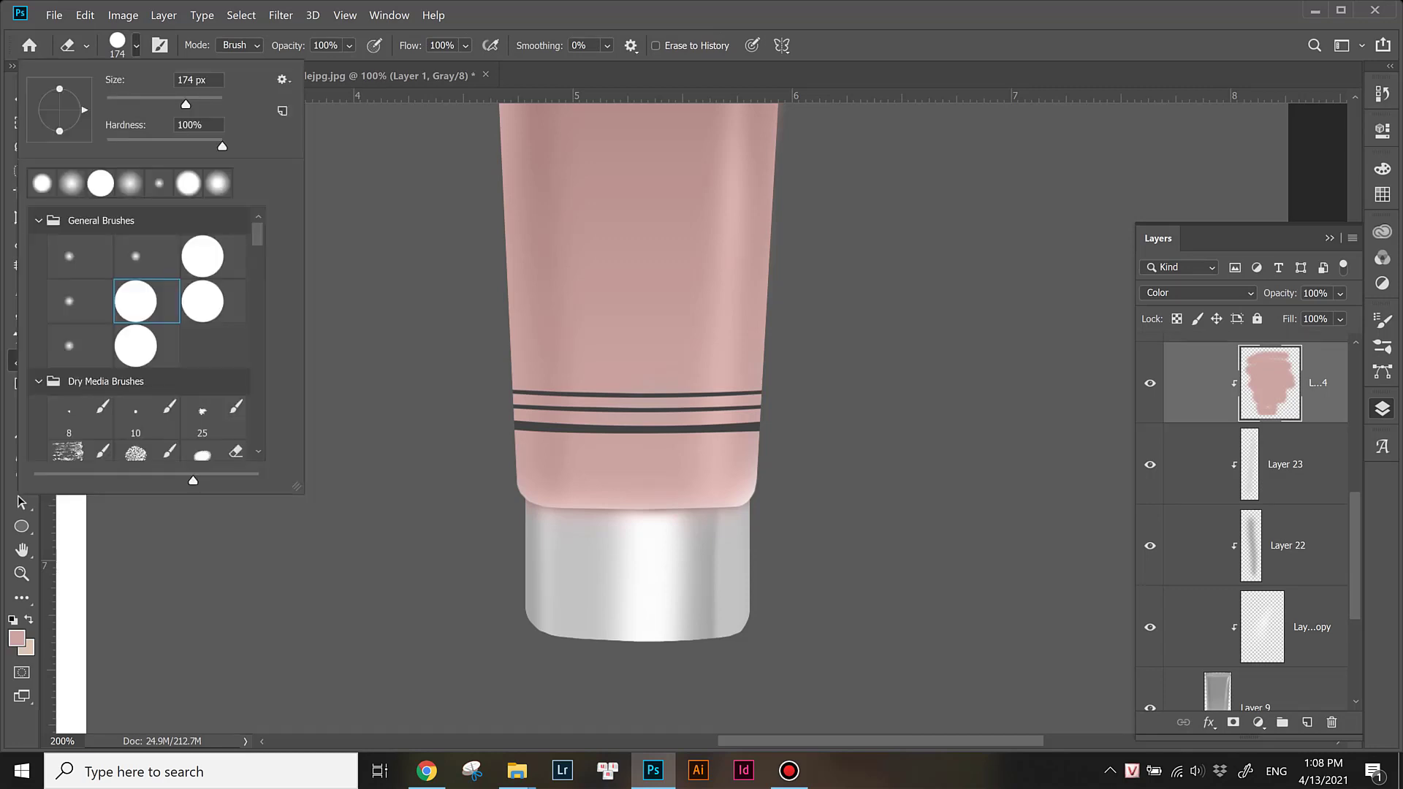
key("Return")
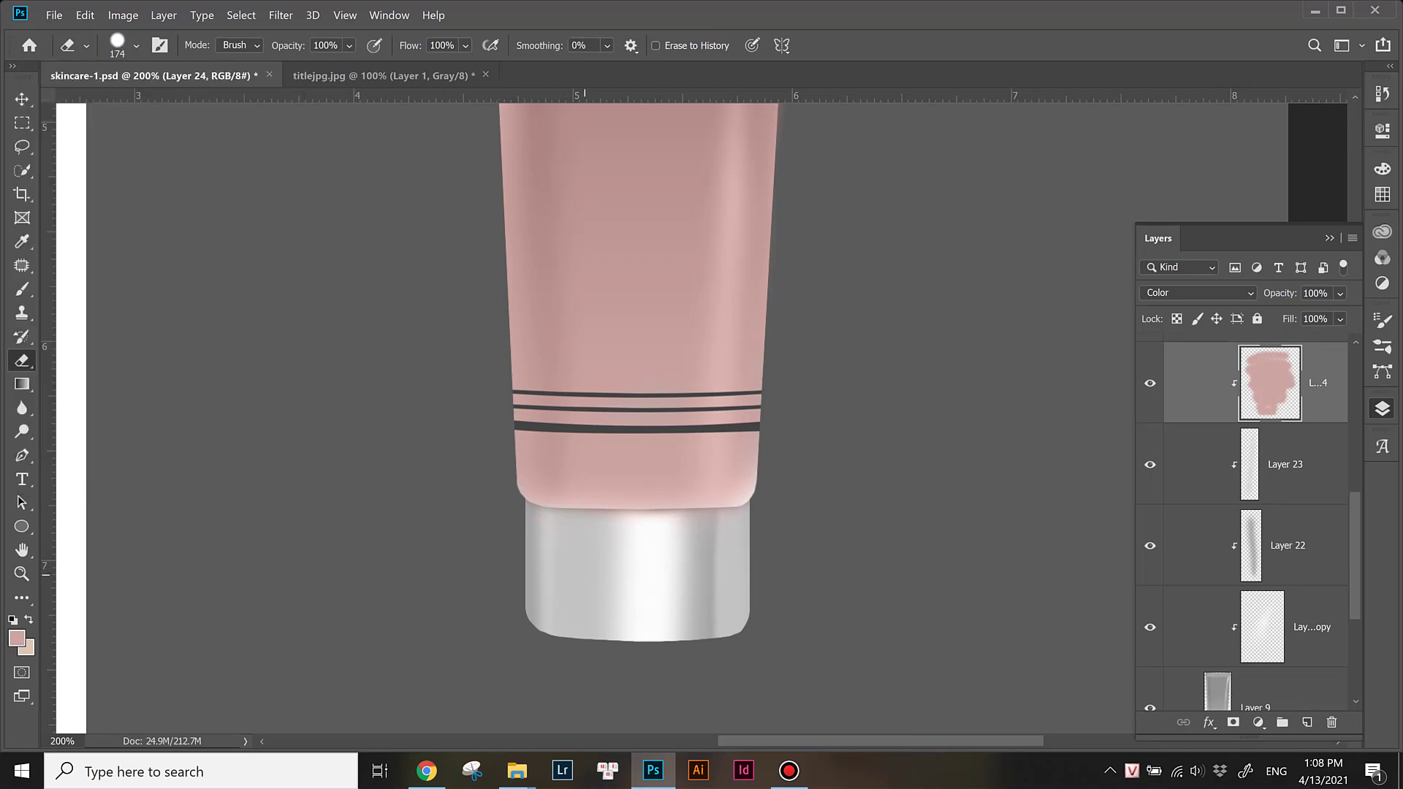
key("ctrl+minus")
key("ctrl+minus")
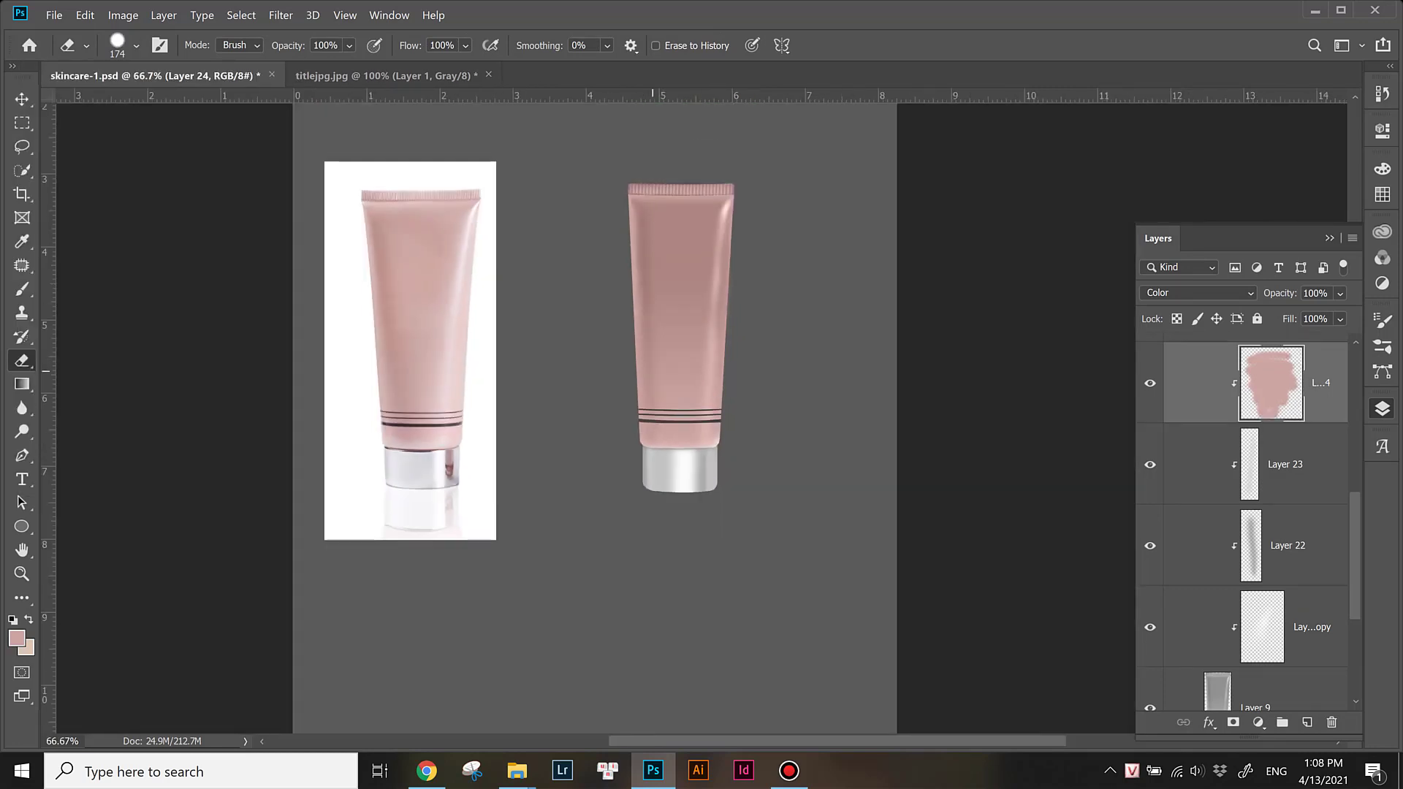